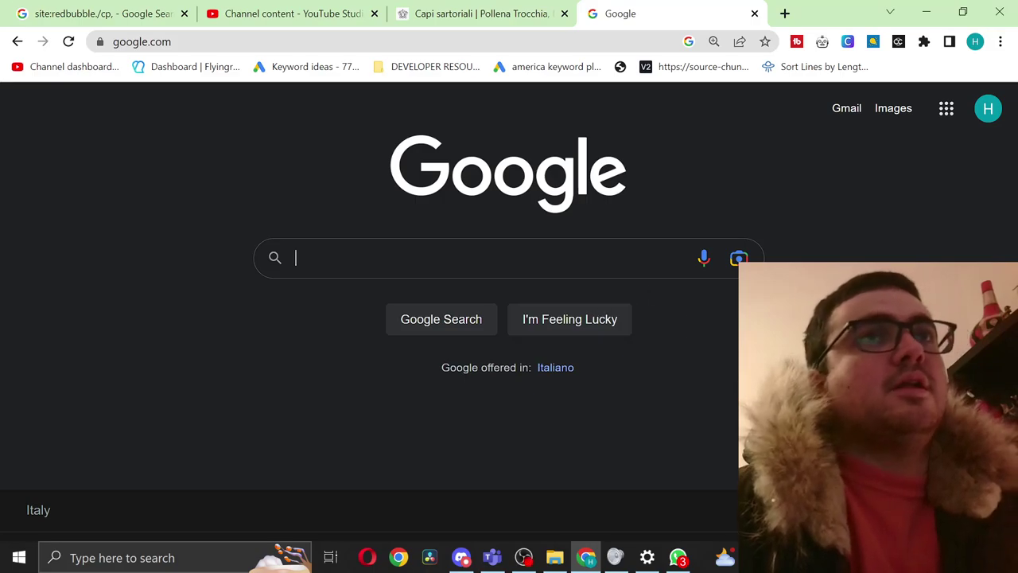
Look over the Ciriello shirt website, then return to the Google homepage
click(532, 9)
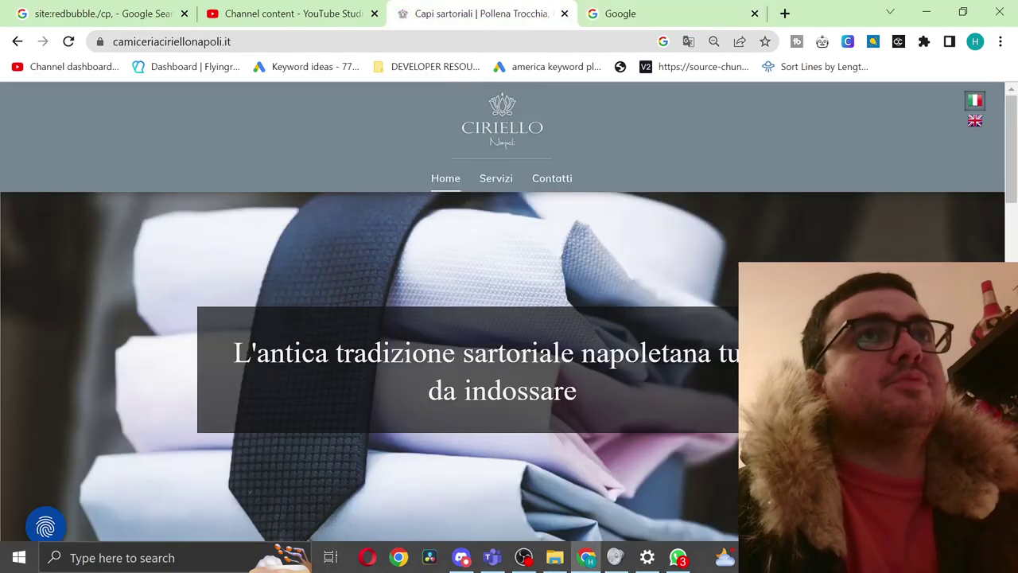
scroll(642, 382, down, 8)
scroll(659, 430, up, 8)
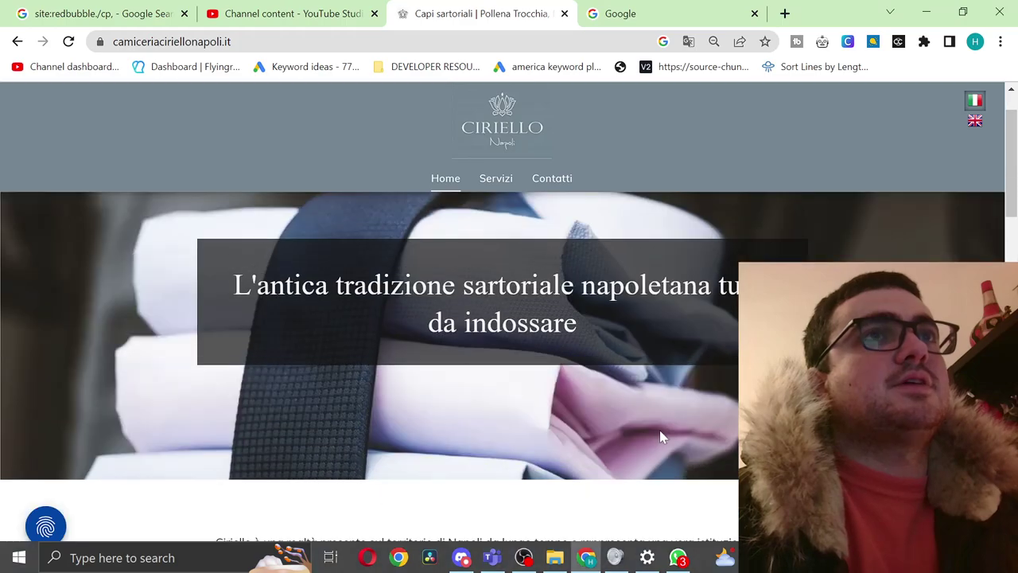
scroll(660, 434, down, 3)
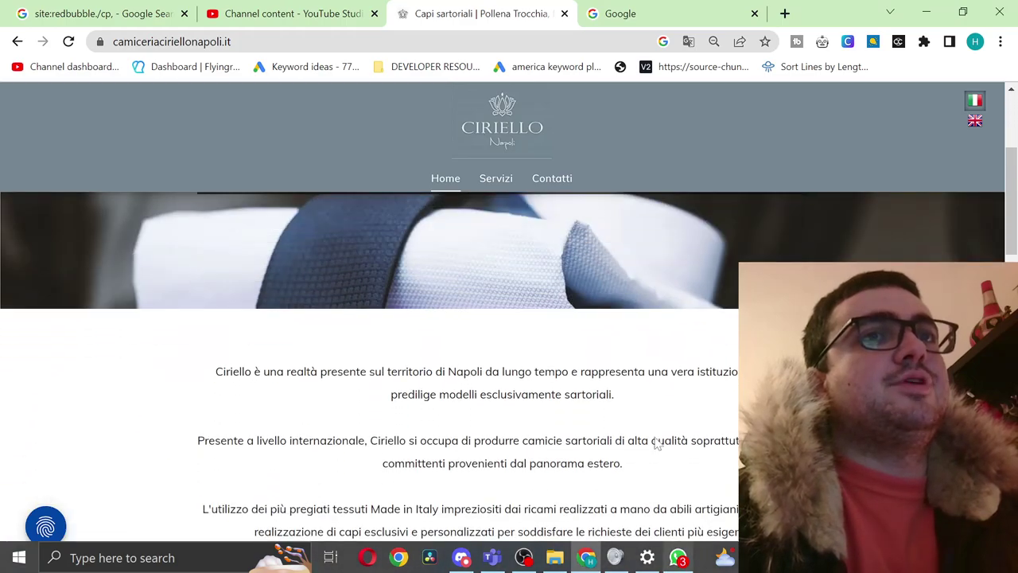
click(648, 11)
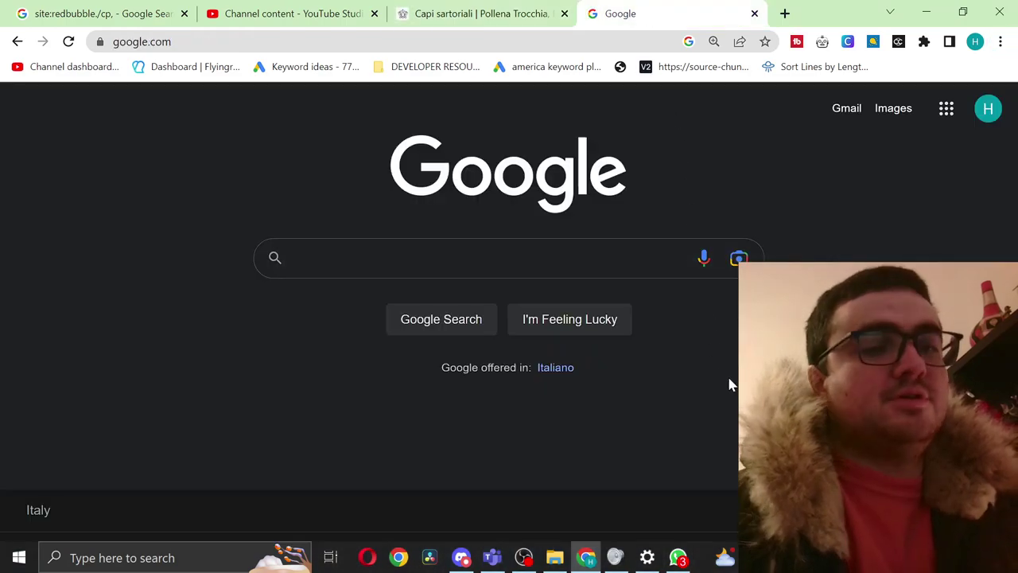
Search Google for 'shopify partners' and open the Become a Shopify Partner result
click(637, 257)
text(shopif)
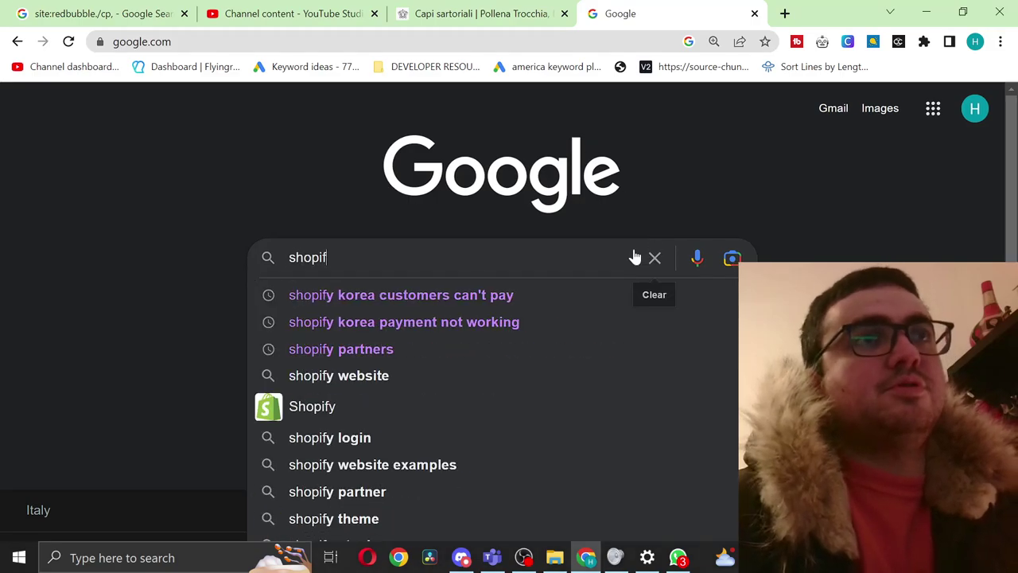
text(y partners)
key(Return)
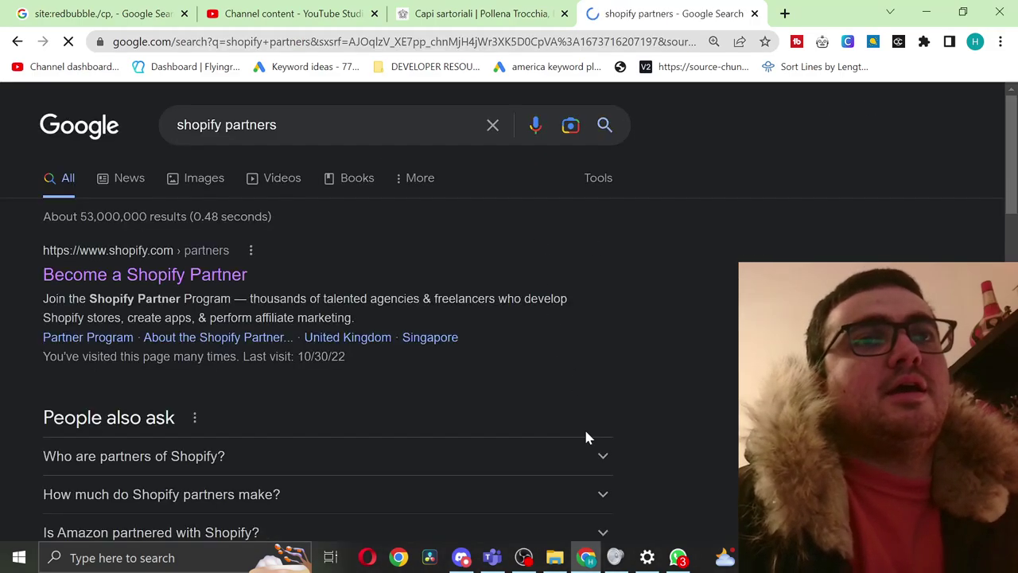
click(167, 283)
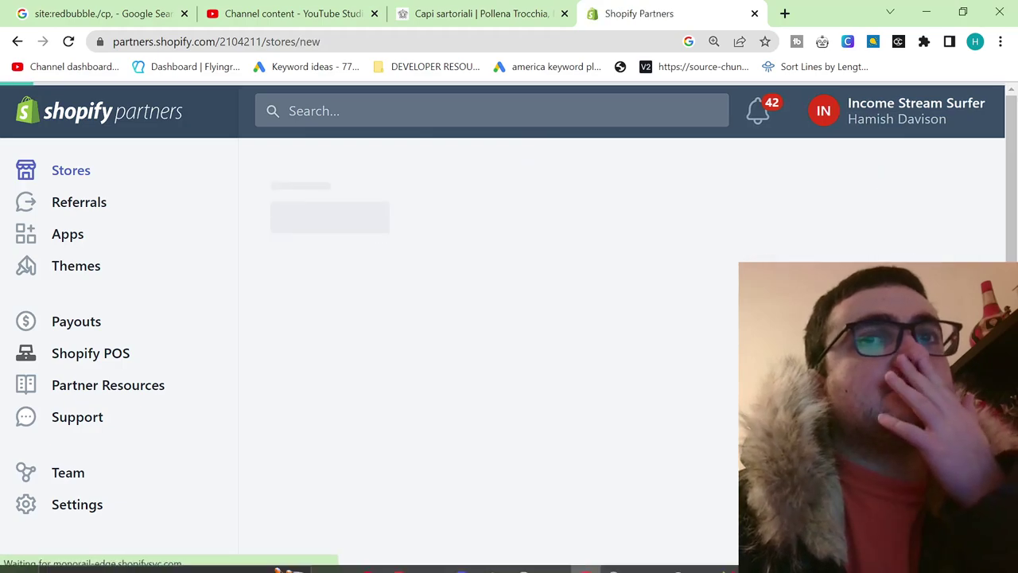
Review the client store option on the new store page, with the zoom at 150%
scroll(549, 350, down, 3)
scroll(539, 339, up, 2)
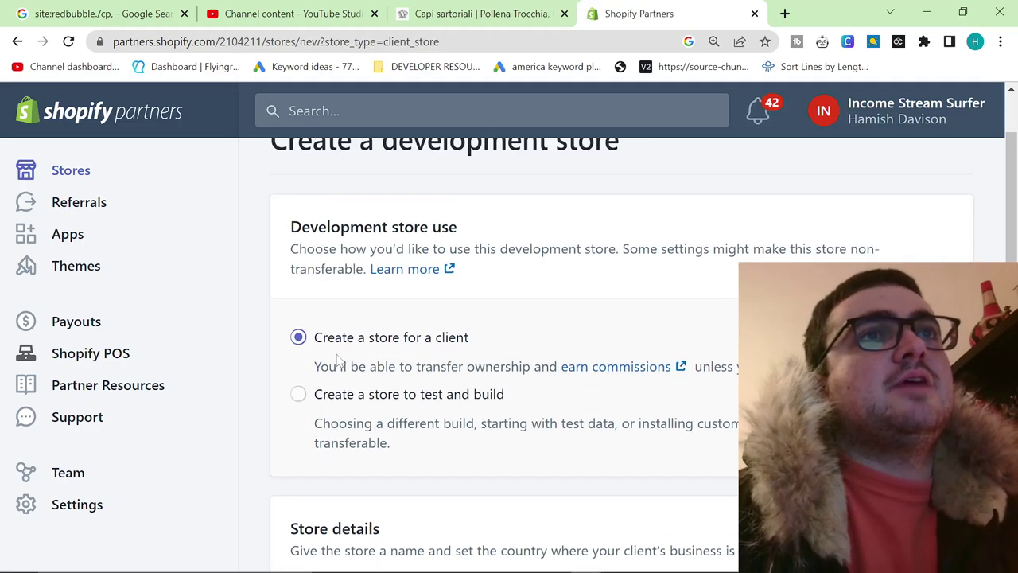
drag(451, 356, 512, 398)
key(ctrl+plus)
key(ctrl+plus)
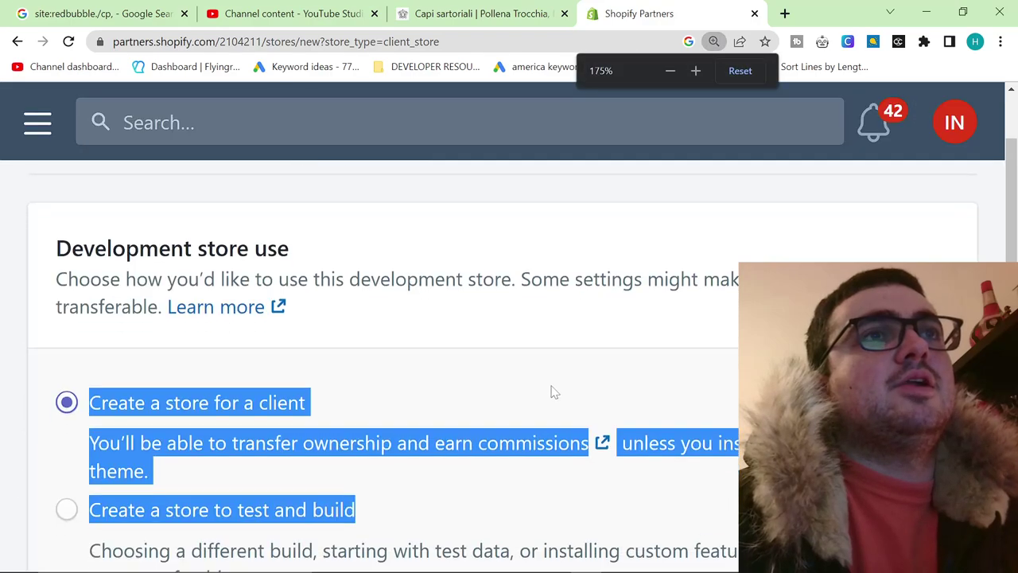
key(ctrl+minus)
scroll(532, 346, down, 2)
click(568, 405)
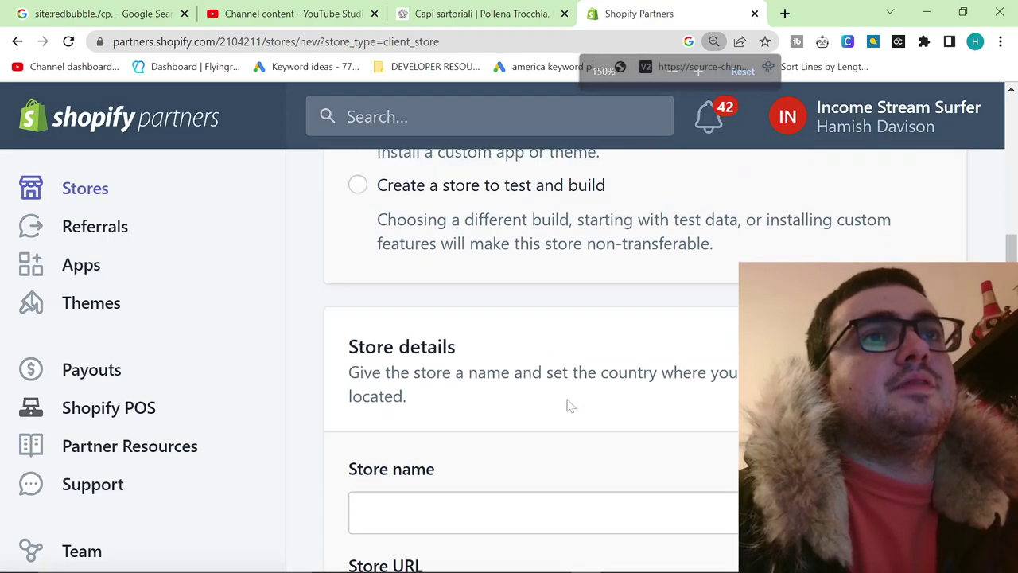
scroll(421, 420, down, 2)
Copy the Ciriello site's domain and paste it as the Store name camiceriaciriellonapoli
click(478, 13)
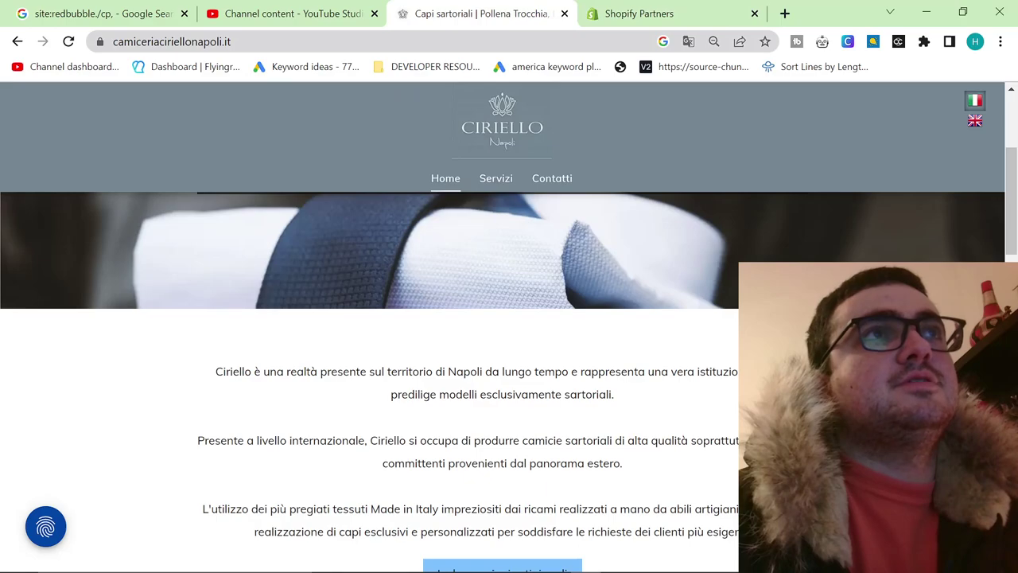
click(221, 42)
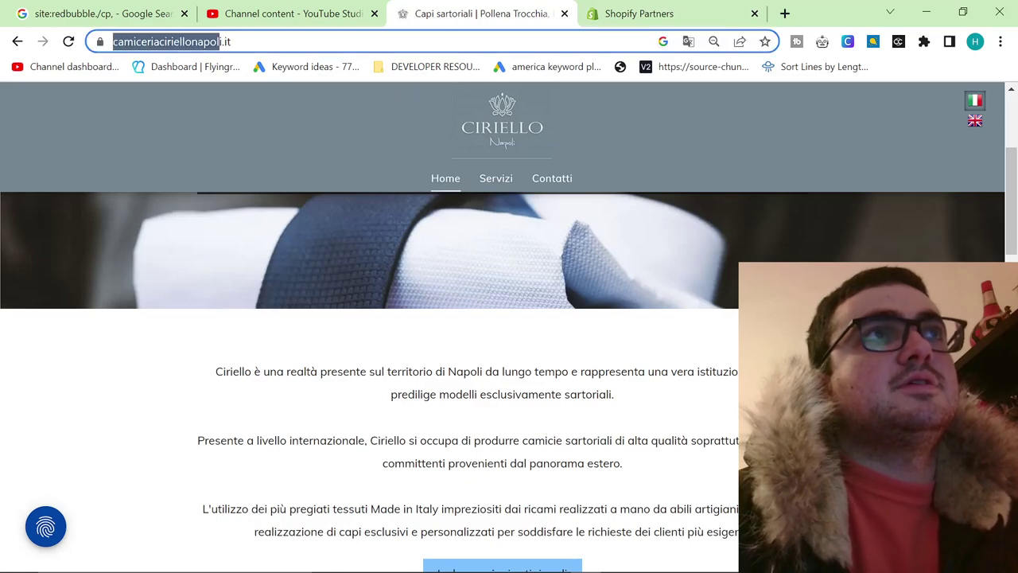
click(617, 11)
click(458, 364)
text(camiceriaciriellonapol)
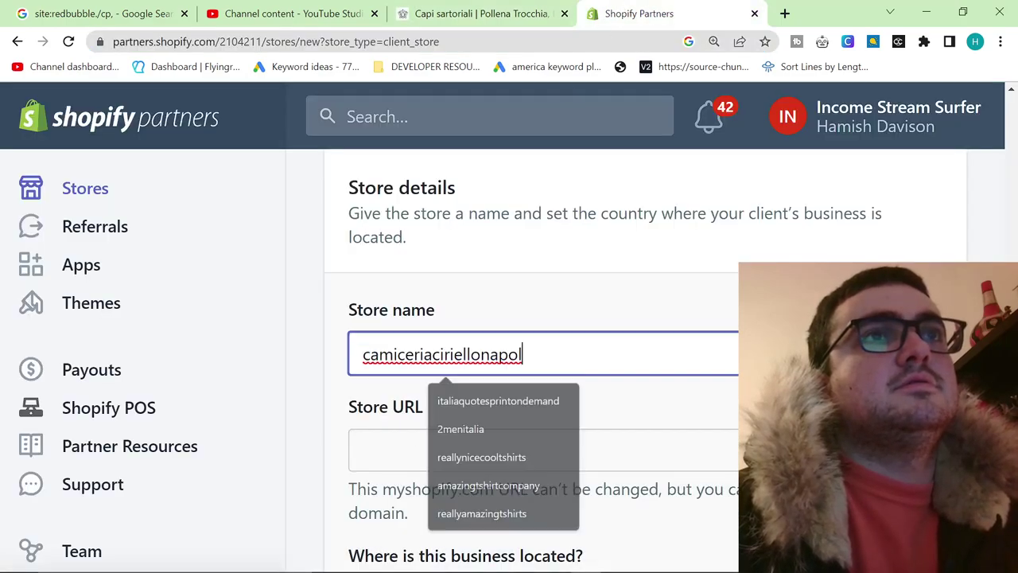
text(i)
scroll(645, 301, down, 2)
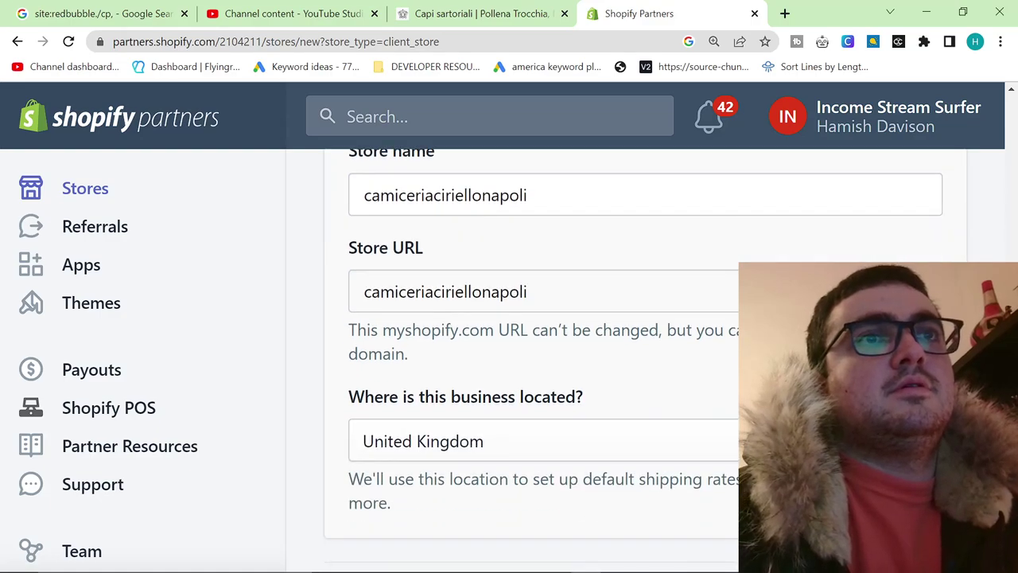
Set the business location to Italy and reduce the page zoom to 125%
click(593, 457)
text(italy)
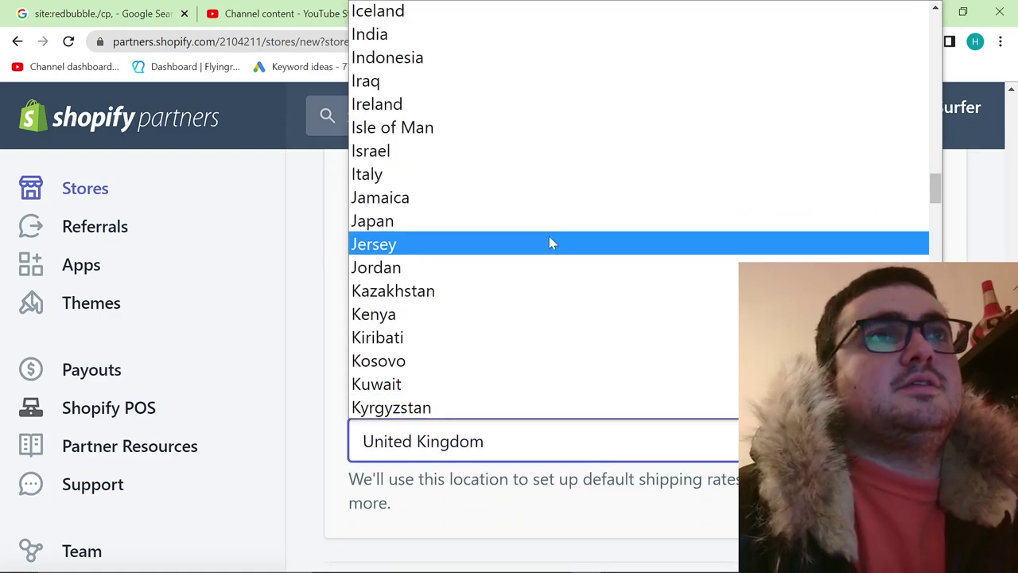
click(429, 174)
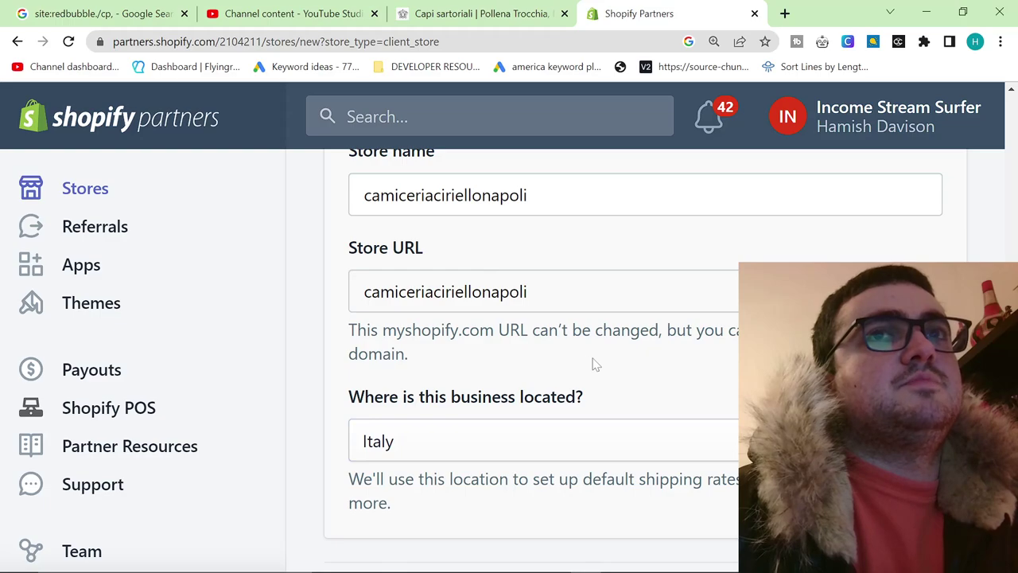
scroll(596, 364, down, 1)
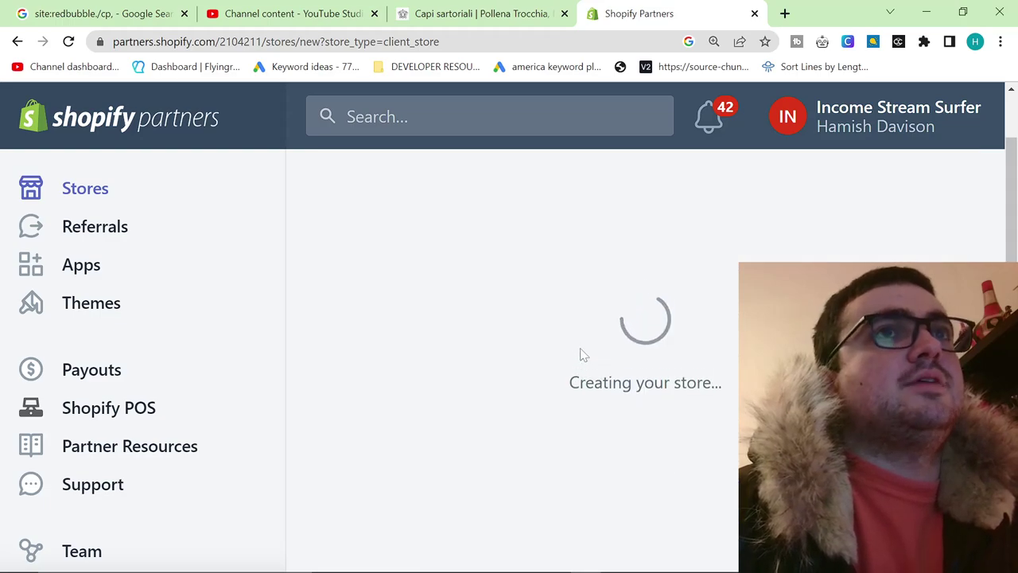
key(ctrl+minus)
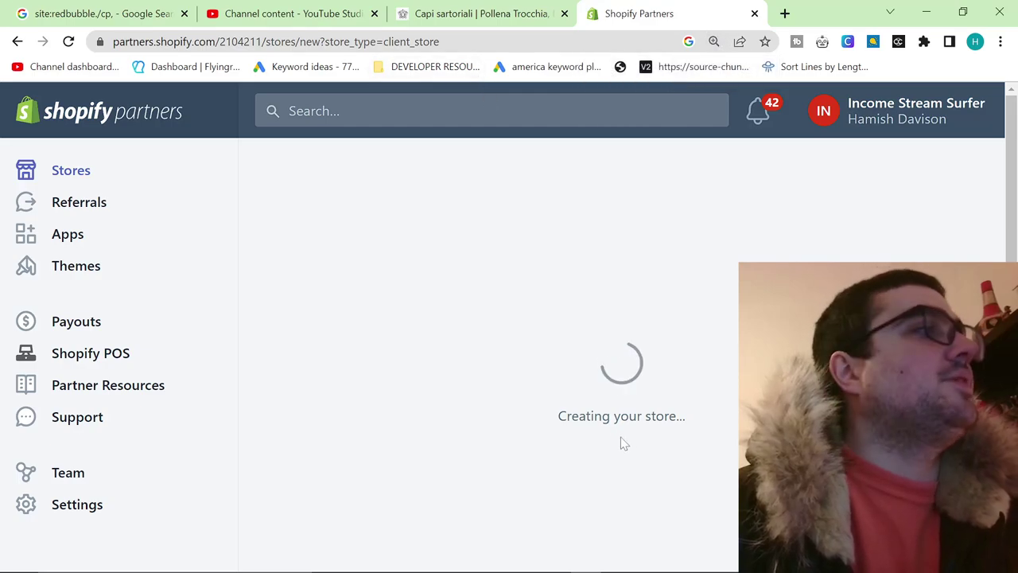
key(ctrl+shift+Tab)
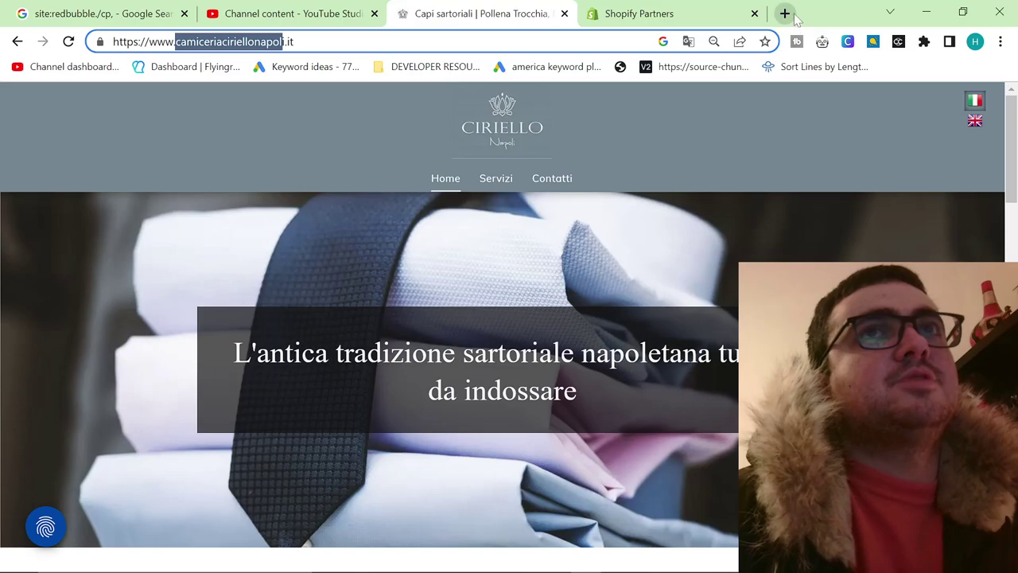
Load google.com in a new browser tab
scroll(711, 381, down, 10)
scroll(712, 385, up, 5)
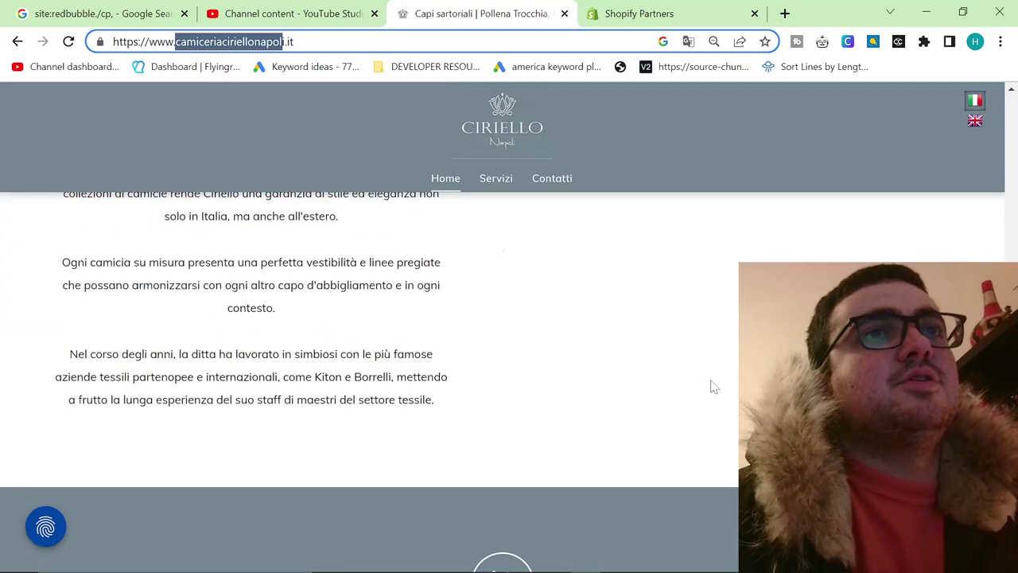
scroll(714, 387, down, 3)
click(784, 14)
text(google.com)
key(Return)
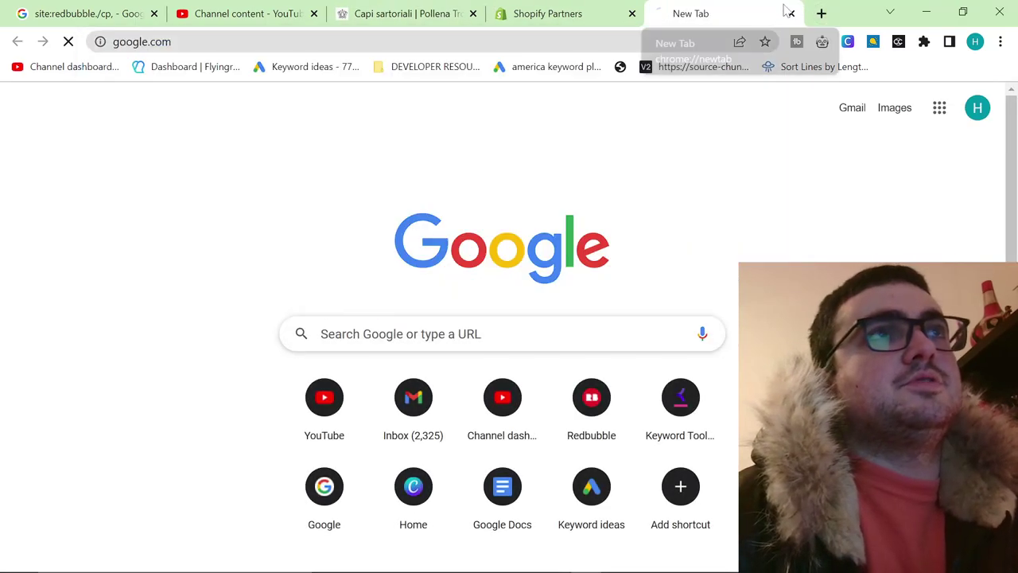
Search 'chrome extension to take photos from website' and open the Image Downloader result
text(chrome e)
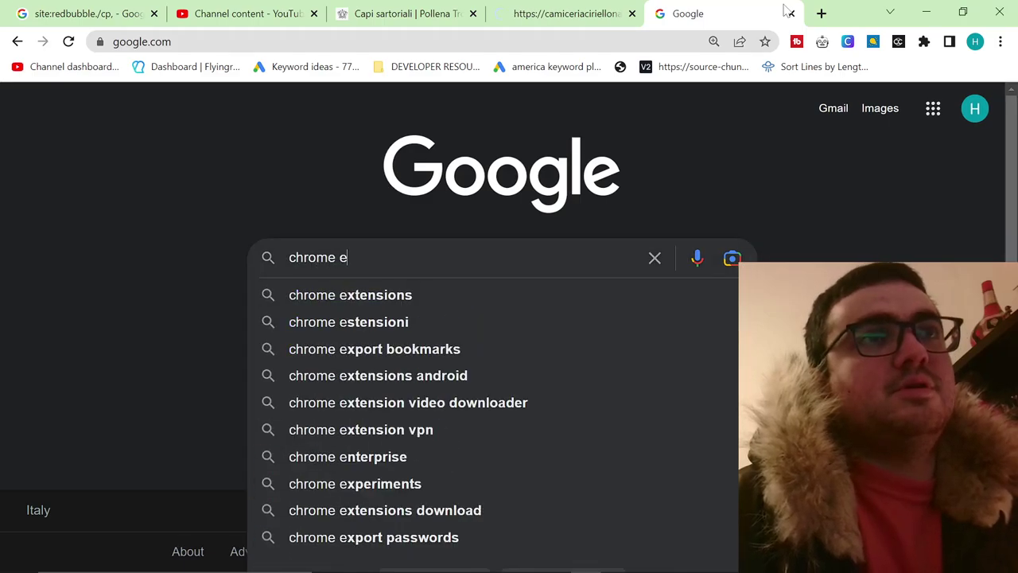
text(xtention)
key(ctrl+BackSpace)
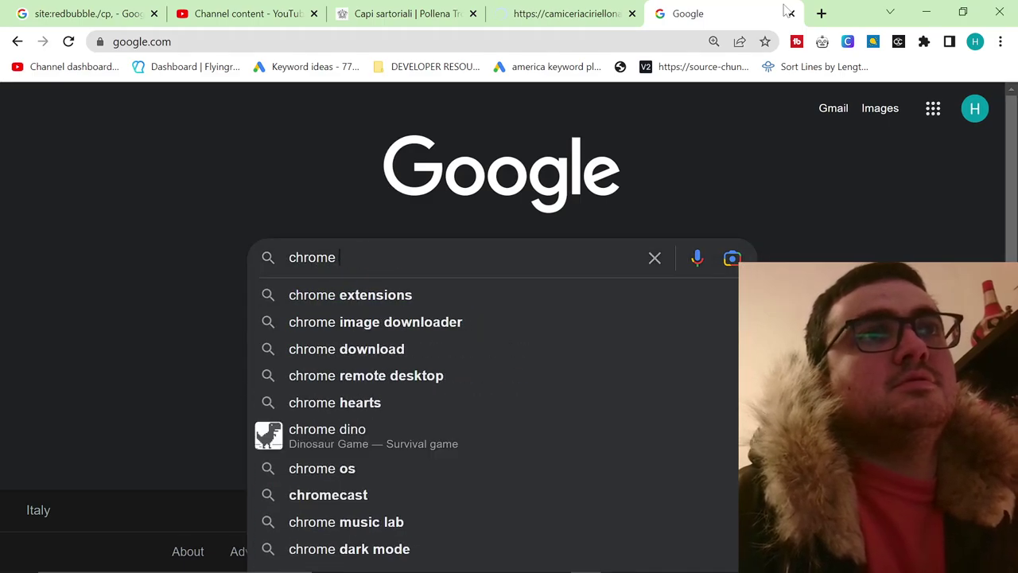
text(extension to take photos from webite)
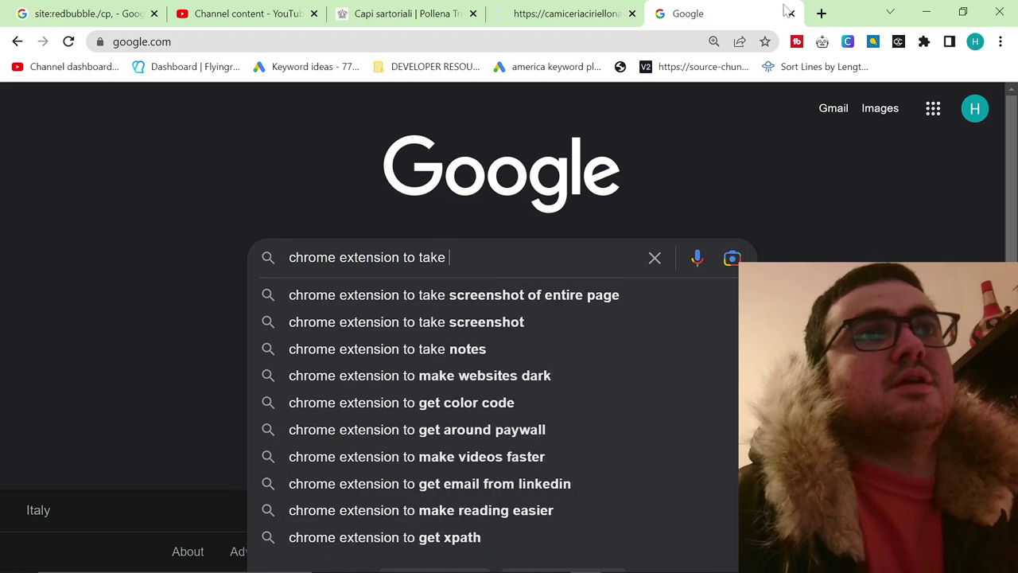
key(BackSpace)
key(BackSpace)
key(BackSpace)
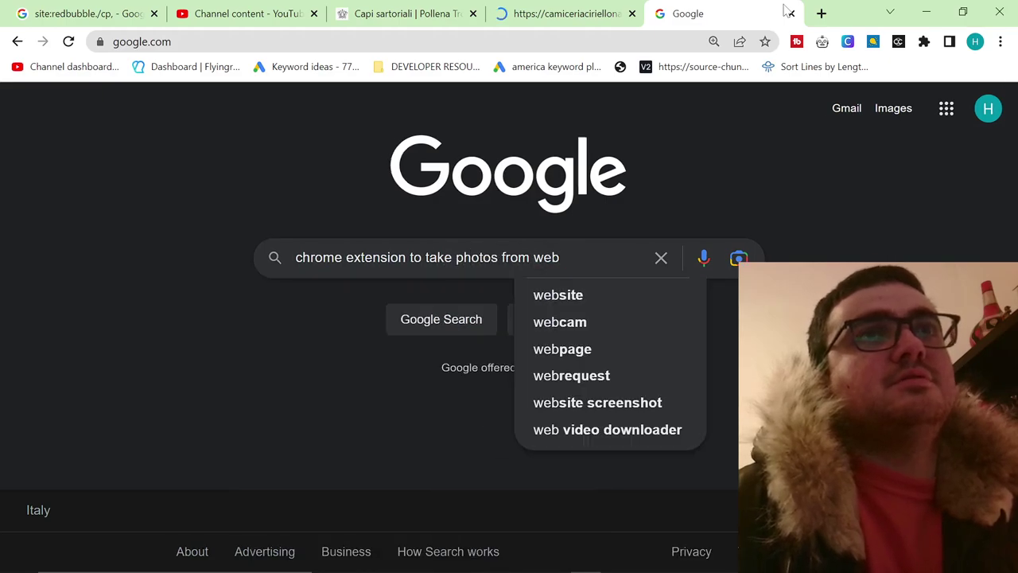
text(site)
key(Return)
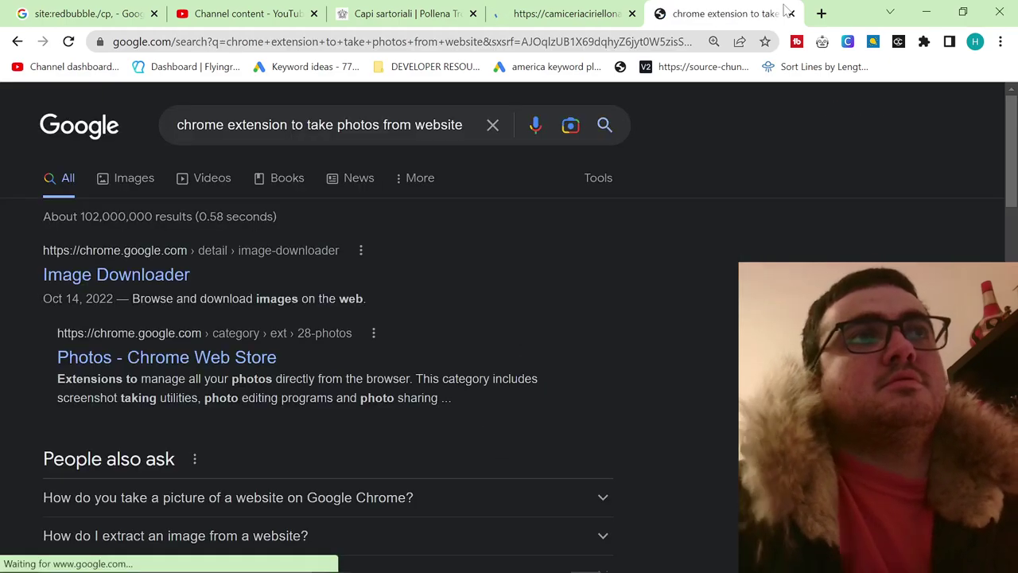
click(169, 275)
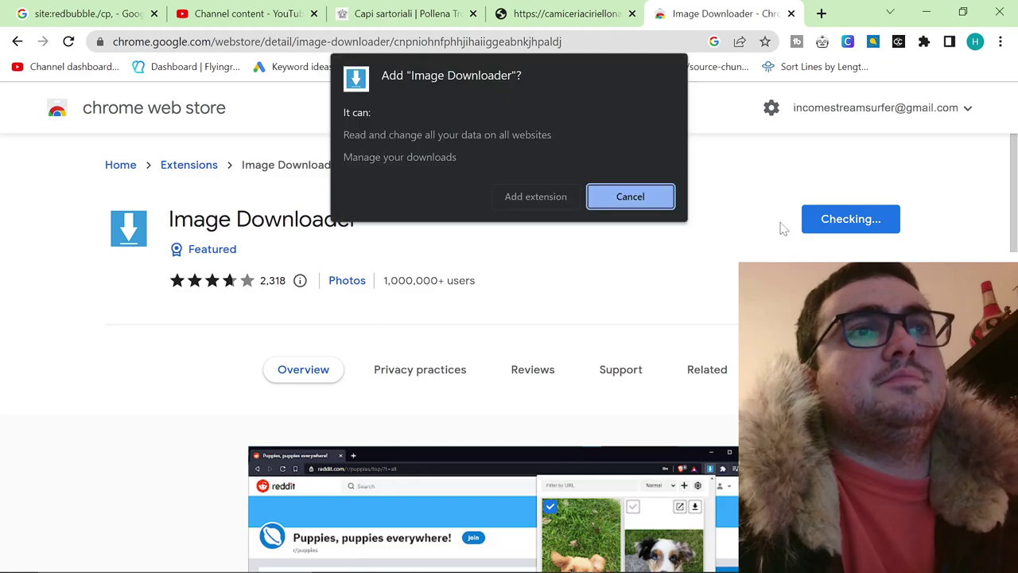
Add Image Downloader to Chrome, dismiss the installed notice, and return to the Ciriello site
click(531, 199)
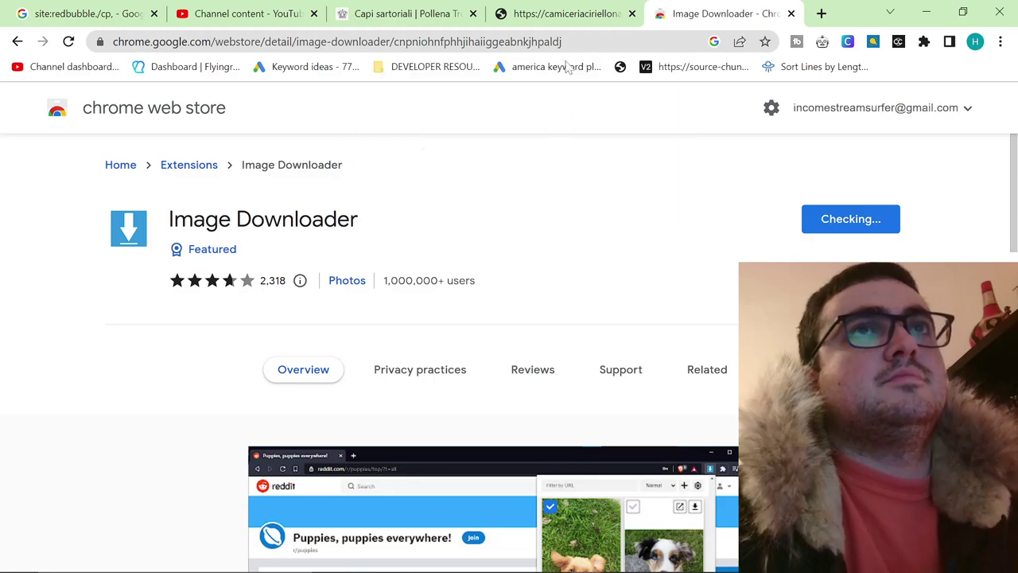
click(554, 16)
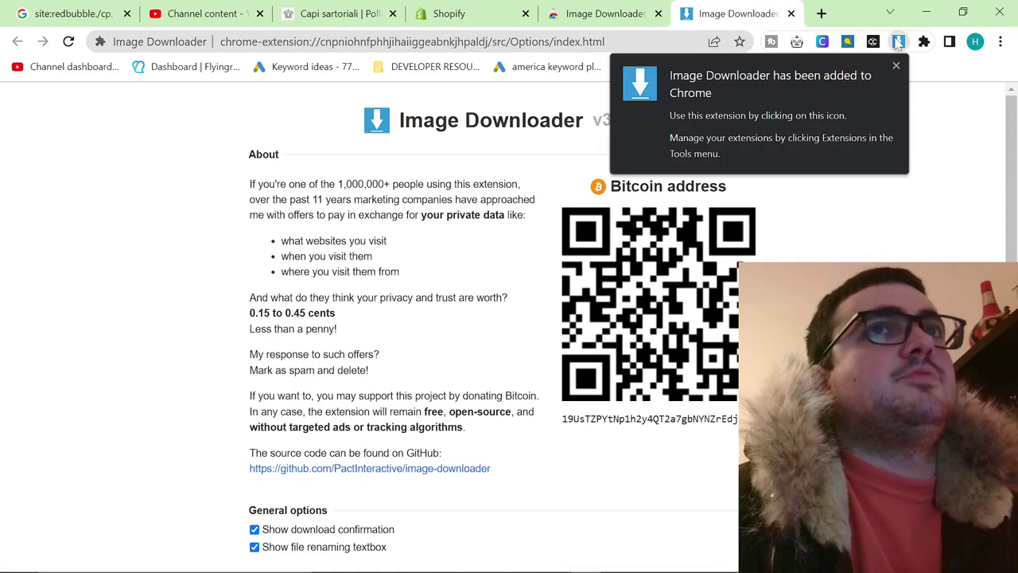
click(895, 70)
click(334, 13)
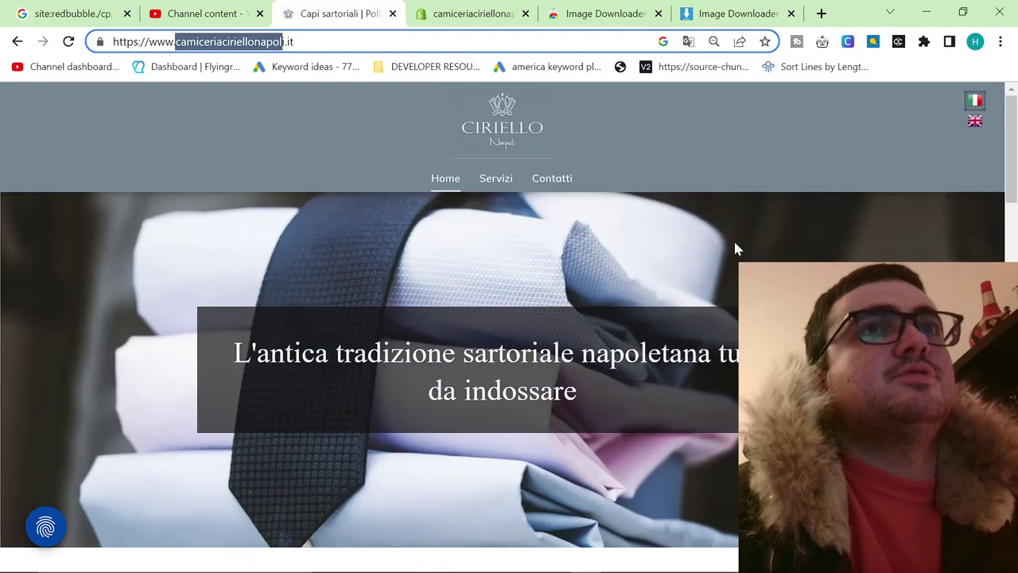
Pin Image Downloader from the Extensions menu and list the home page's images
click(735, 249)
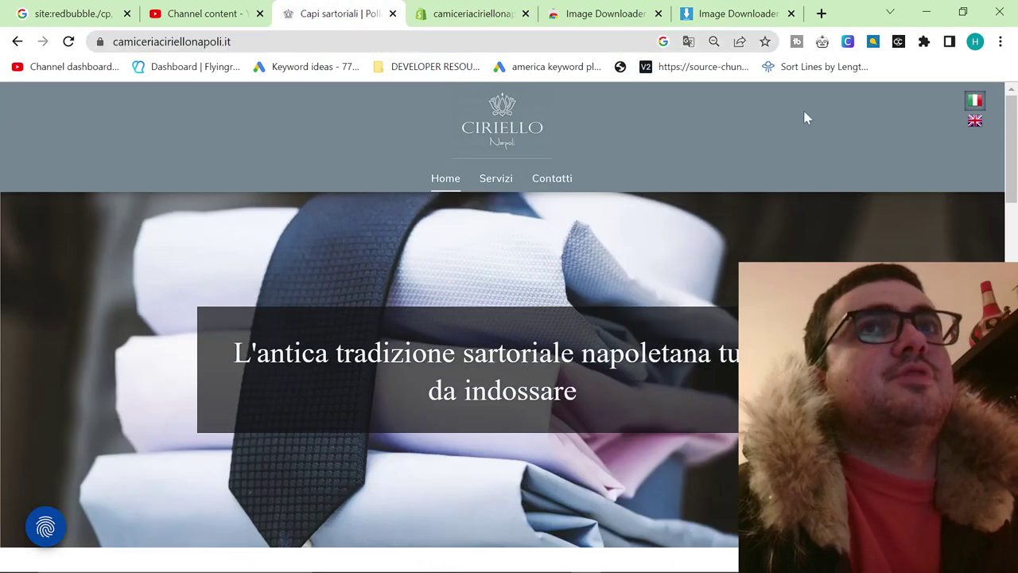
click(923, 41)
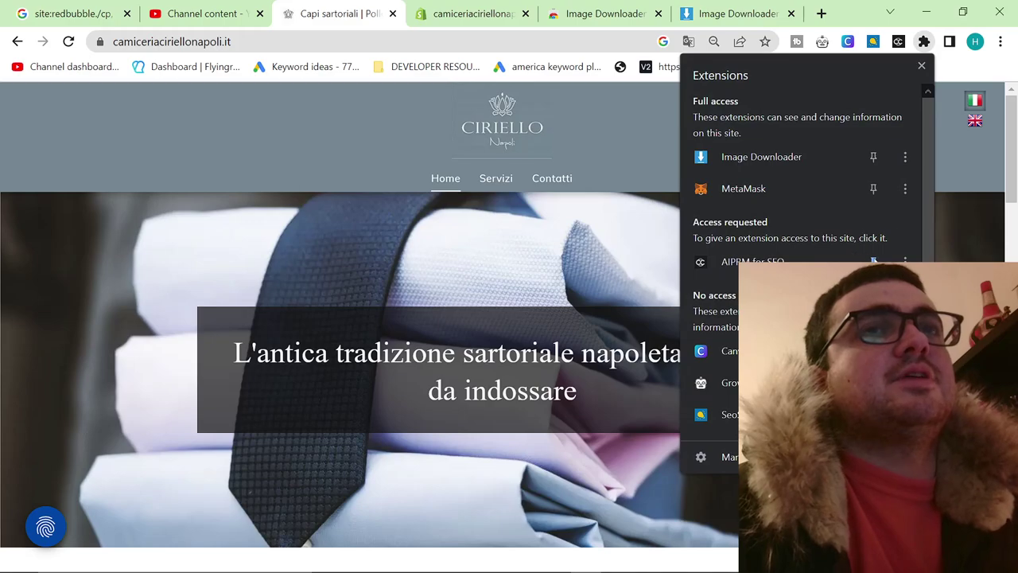
click(873, 158)
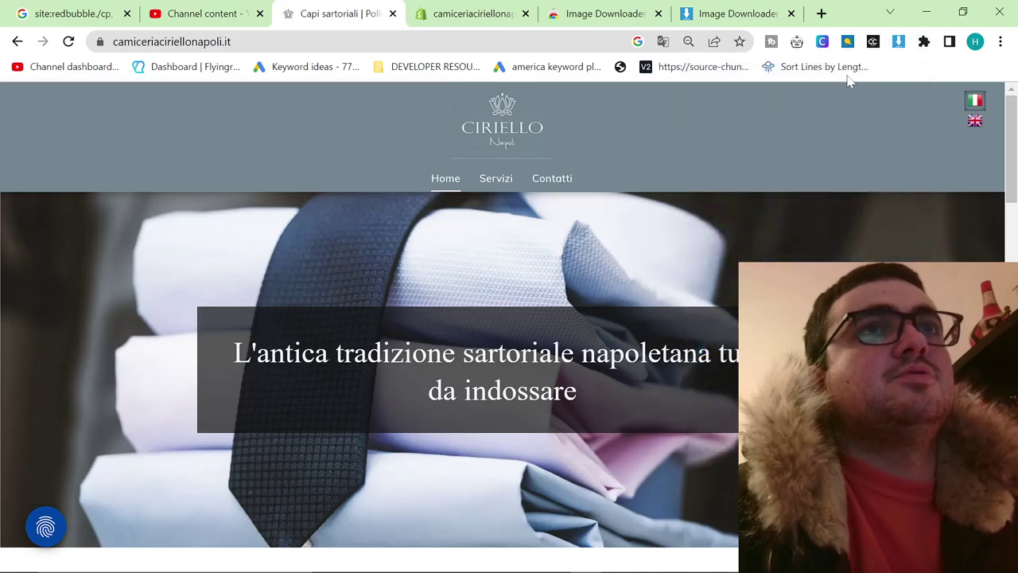
click(898, 43)
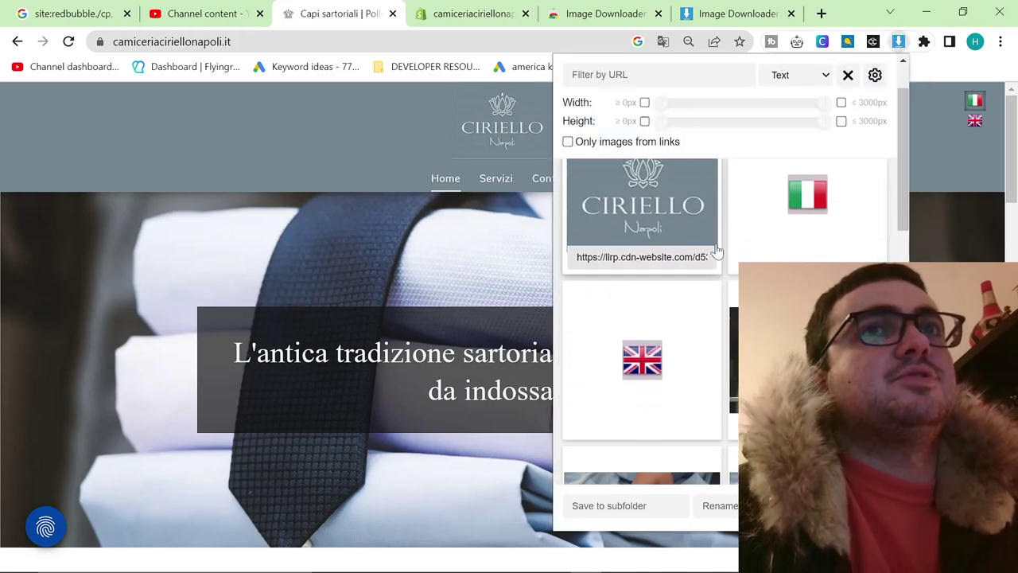
Download the Ciriello Napoli logo (CIRIELLO+NAPOLI.jpg), the folded shirts photo and two more images
scroll(715, 251, down, 3)
scroll(716, 250, up, 5)
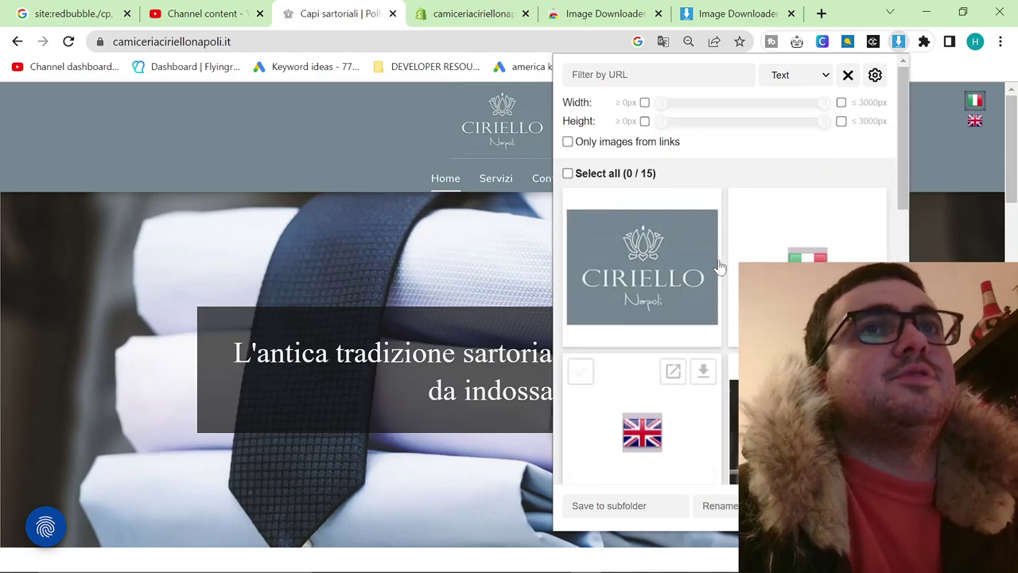
click(704, 214)
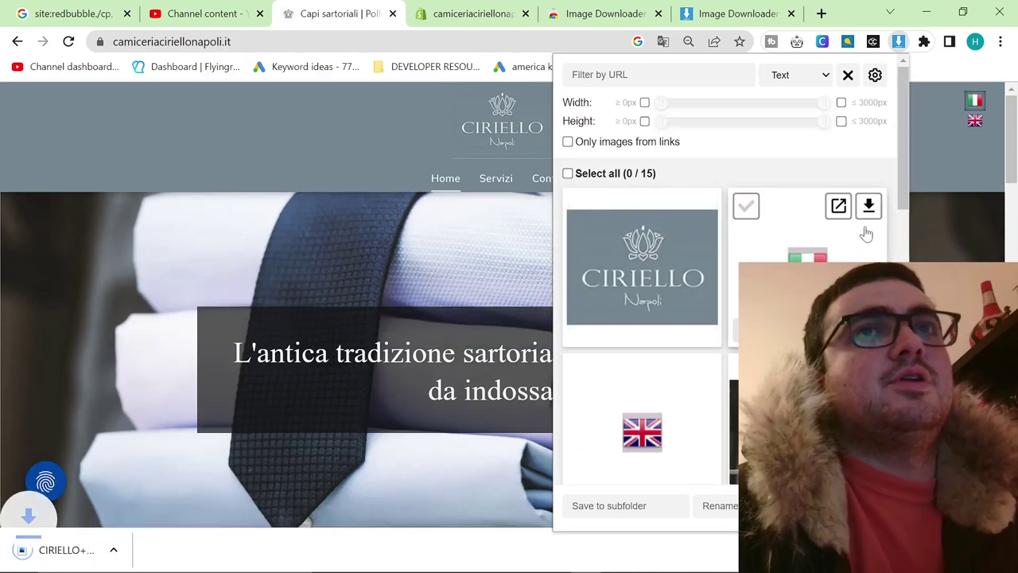
scroll(796, 255, down, 2)
click(870, 213)
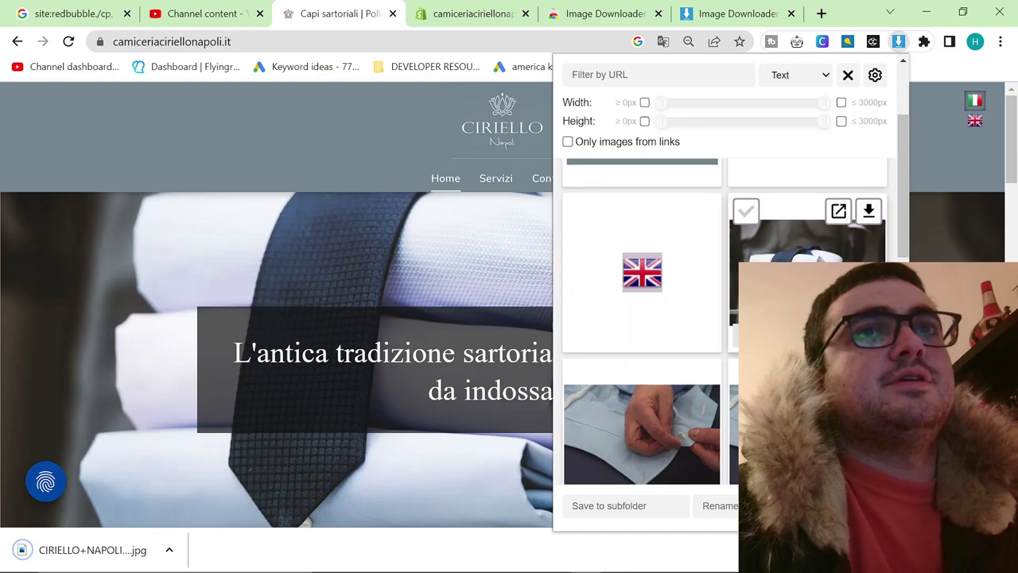
scroll(871, 225, down, 1)
click(869, 296)
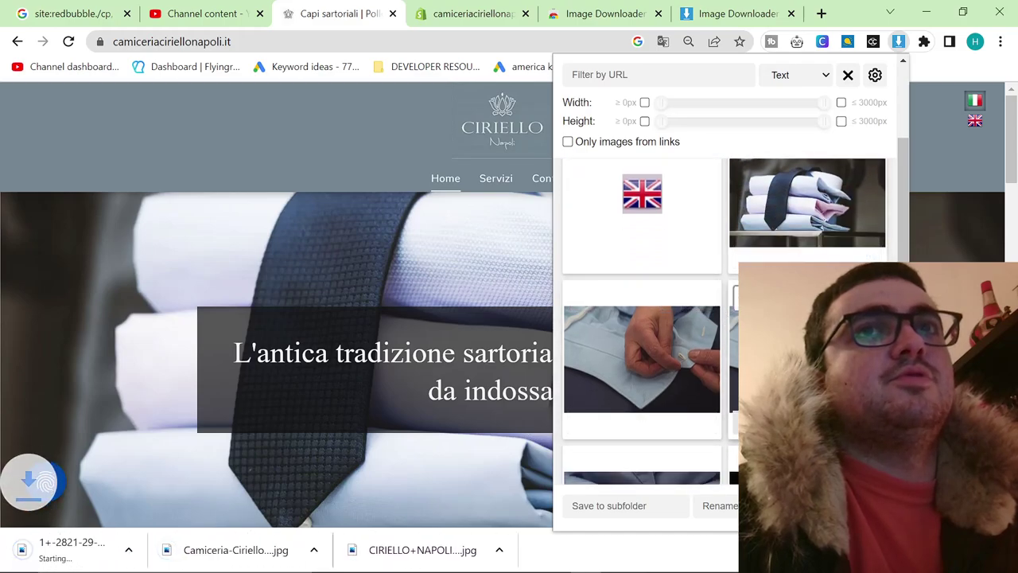
click(703, 296)
scroll(716, 302, down, 3)
scroll(718, 302, up, 1)
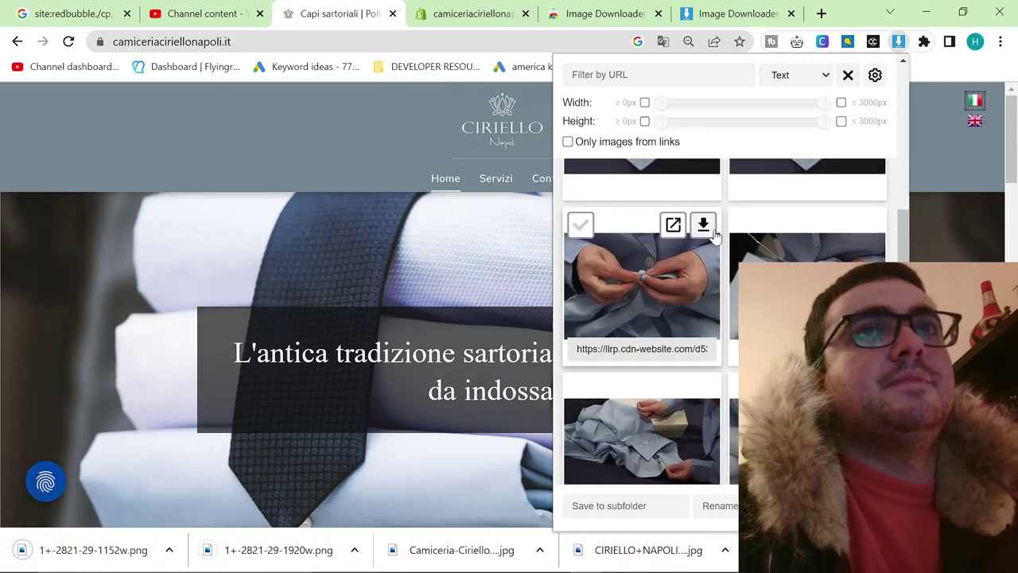
Download the hand-sewing and other shirt-making photos plus the second Ciriello logo
click(868, 225)
scroll(720, 311, down, 1)
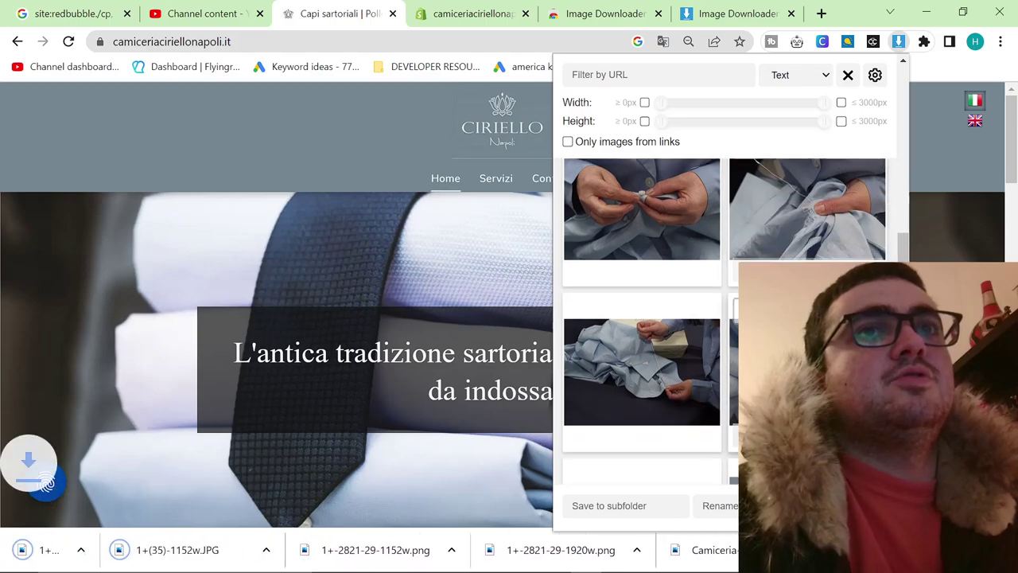
click(704, 311)
scroll(704, 311, down, 1)
click(868, 230)
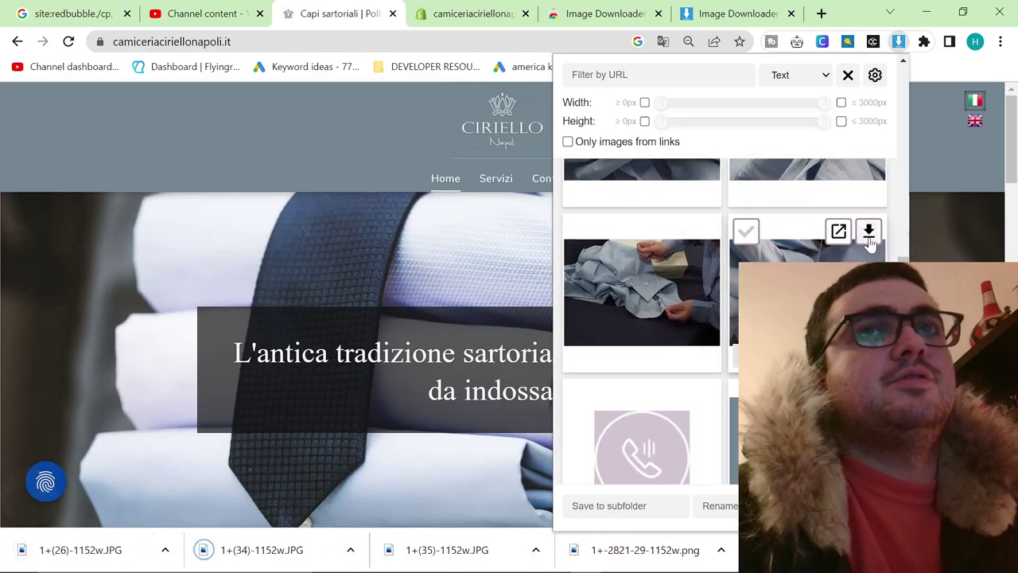
scroll(869, 230, down, 2)
click(703, 237)
click(866, 216)
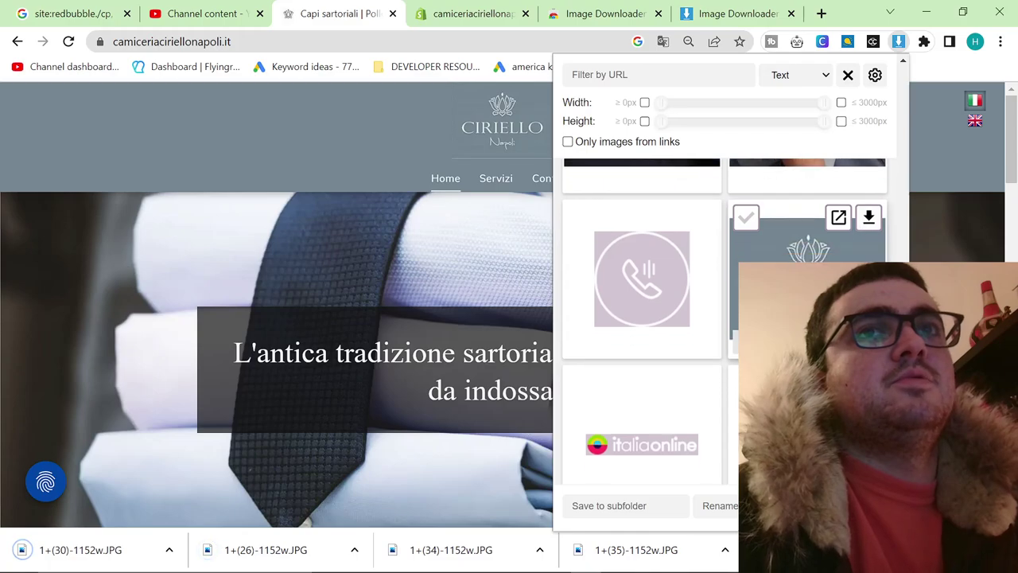
scroll(867, 217, down, 2)
scroll(867, 216, up, 1)
scroll(644, 318, down, 2)
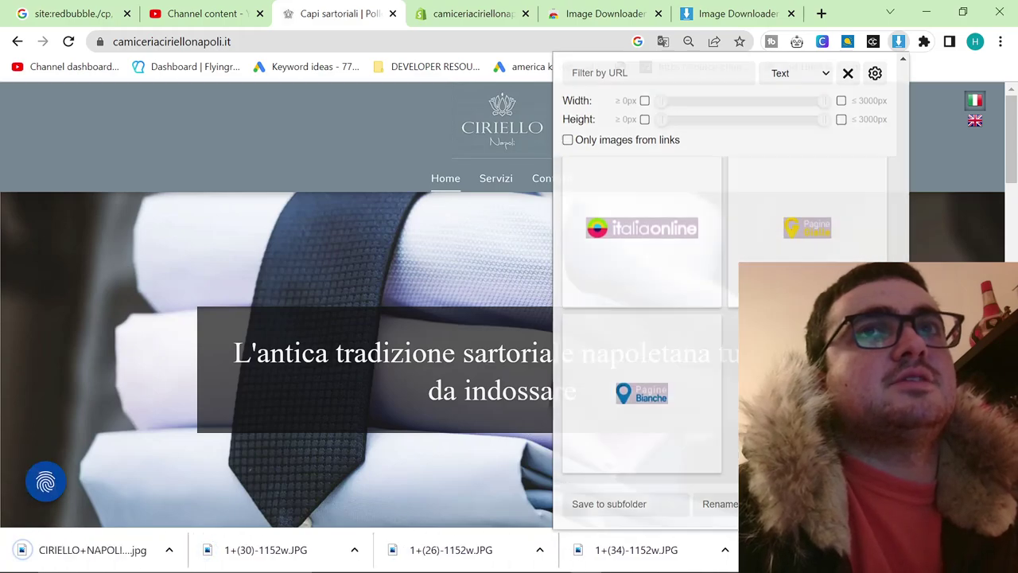
click(531, 210)
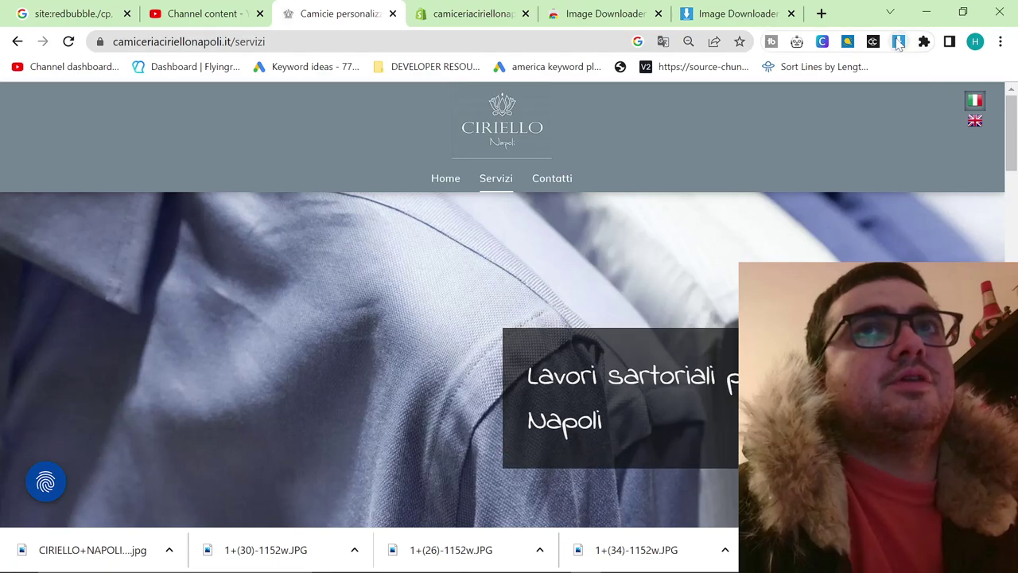
Download a shirt photo and the denim shirt image from the Servizi page with Image Downloader
click(899, 42)
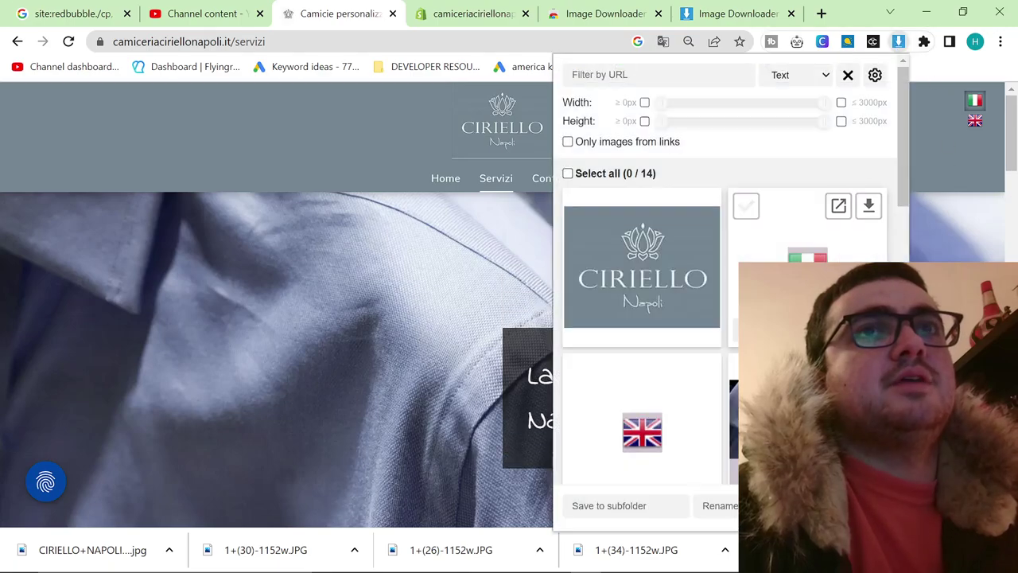
scroll(740, 236, down, 1)
scroll(807, 207, down, 2)
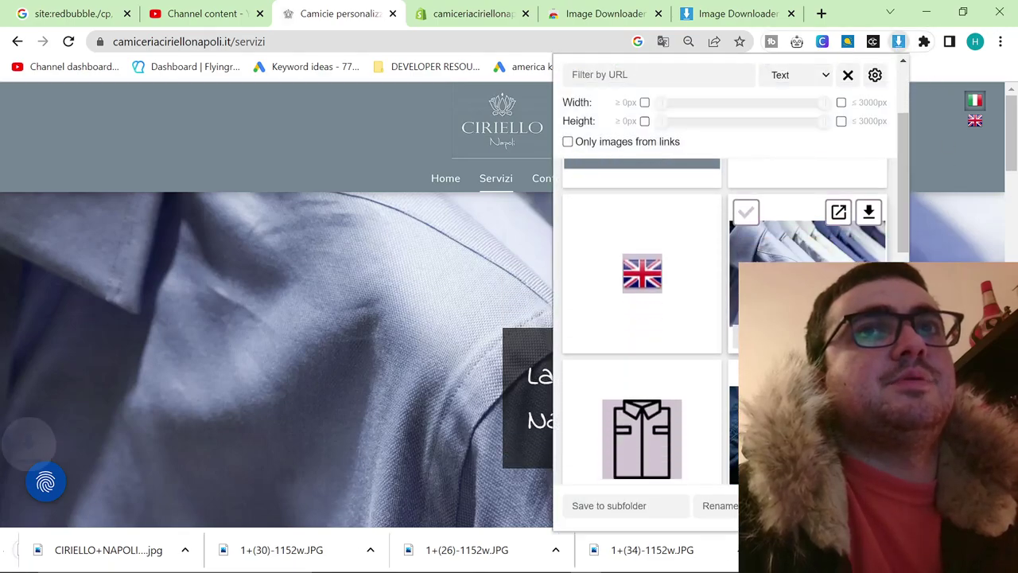
click(871, 179)
scroll(852, 247, down, 3)
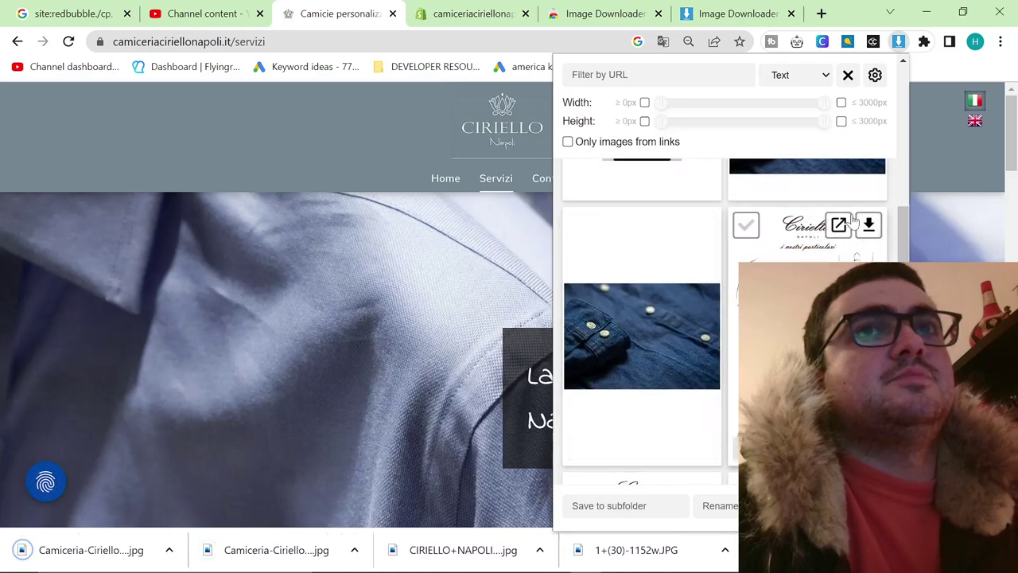
click(869, 224)
scroll(807, 279, down, 2)
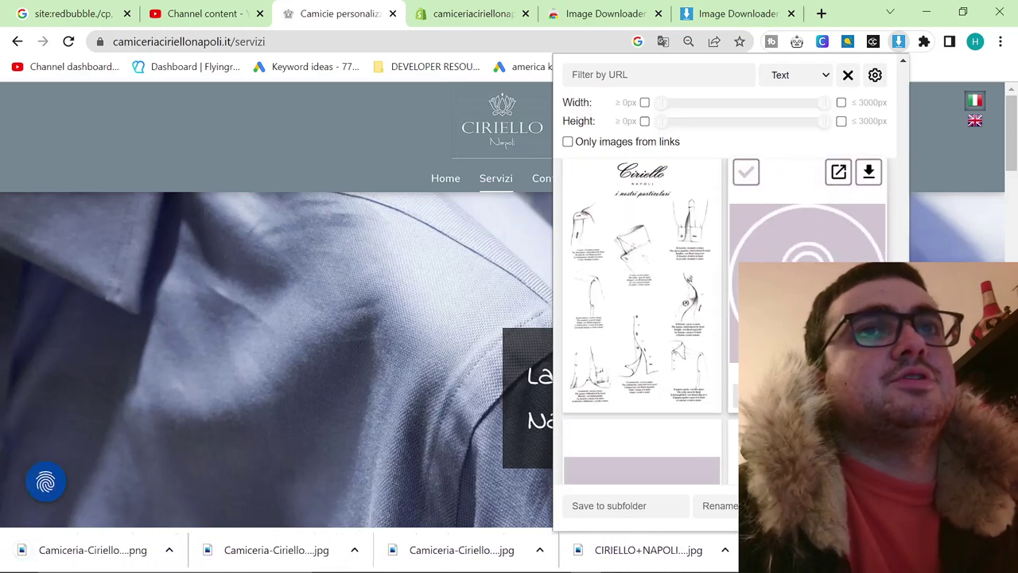
scroll(807, 358, down, 3)
click(448, 326)
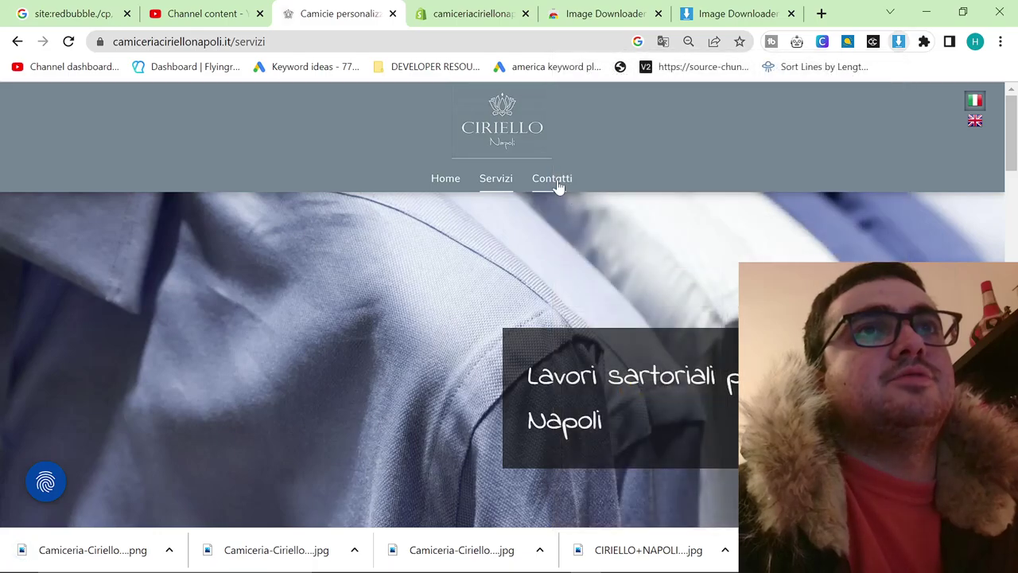
Go to the Contatti page and download its black linen background image
click(559, 184)
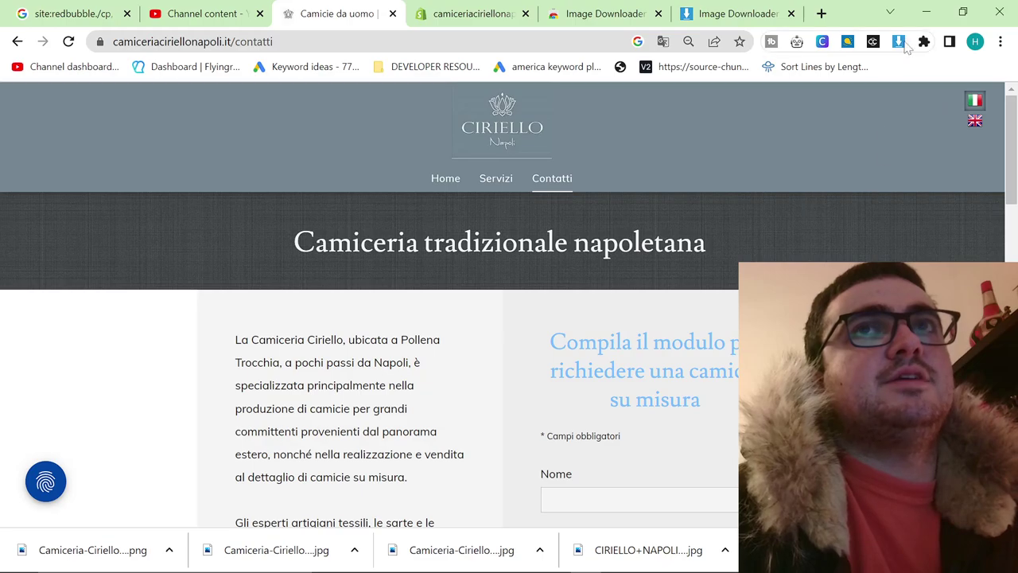
click(899, 41)
scroll(865, 241, down, 2)
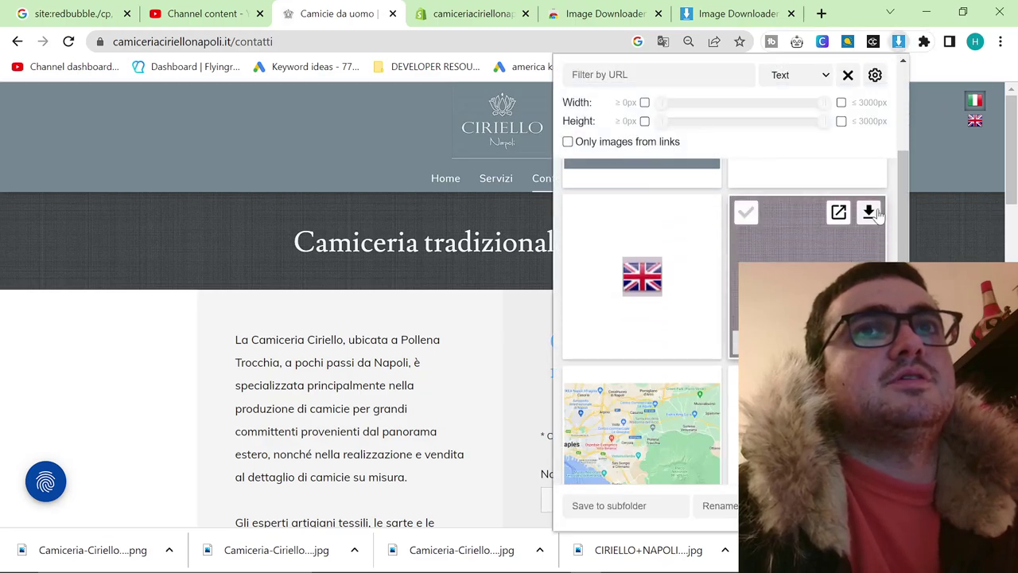
click(869, 211)
click(263, 263)
View and close the Informazioni Legali notice, then return to the Shopify admin
scroll(263, 263, down, 2)
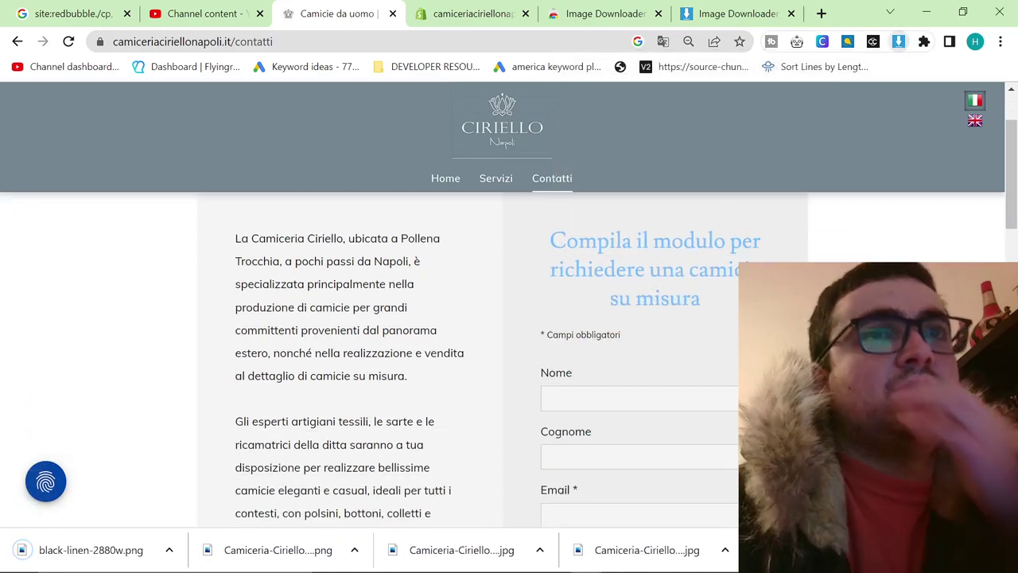
scroll(478, 295, down, 10)
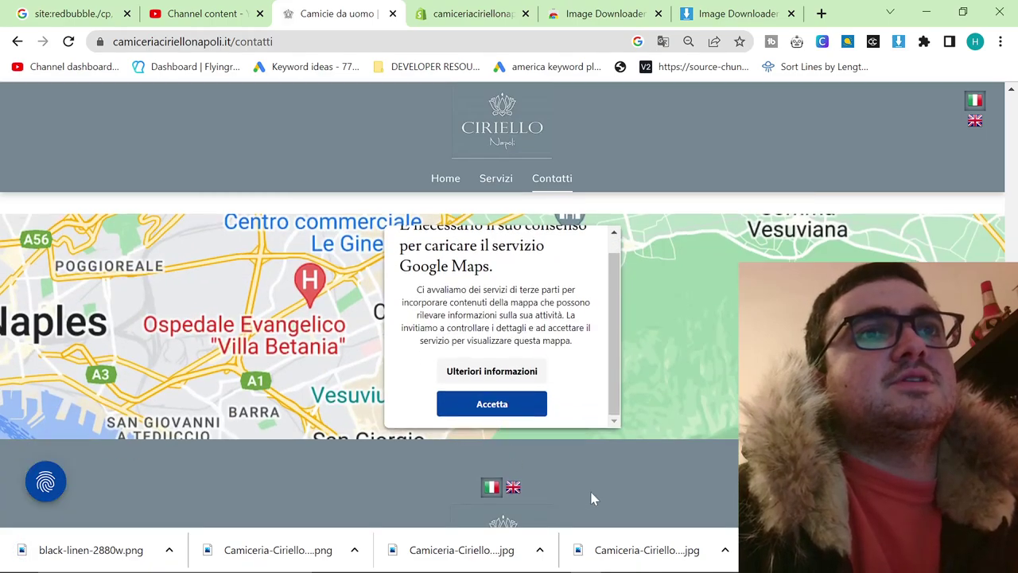
scroll(591, 498, up, 2)
scroll(591, 494, down, 5)
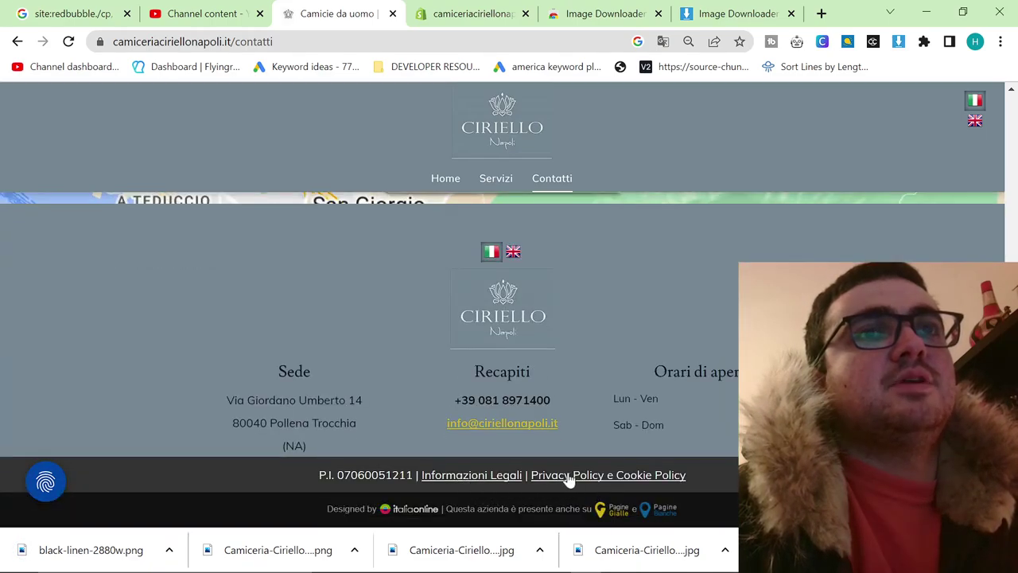
click(496, 475)
click(678, 135)
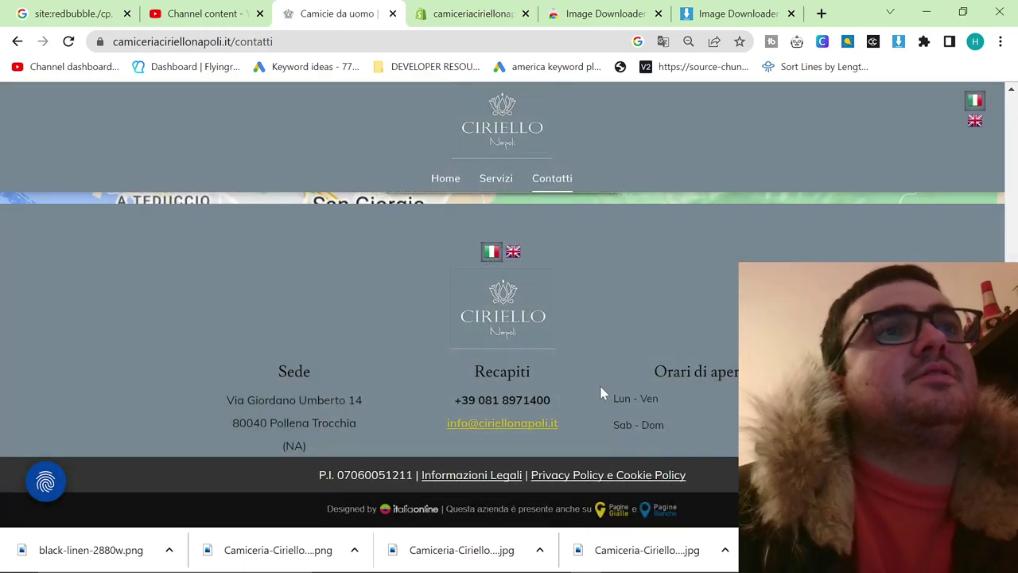
scroll(602, 393, up, 4)
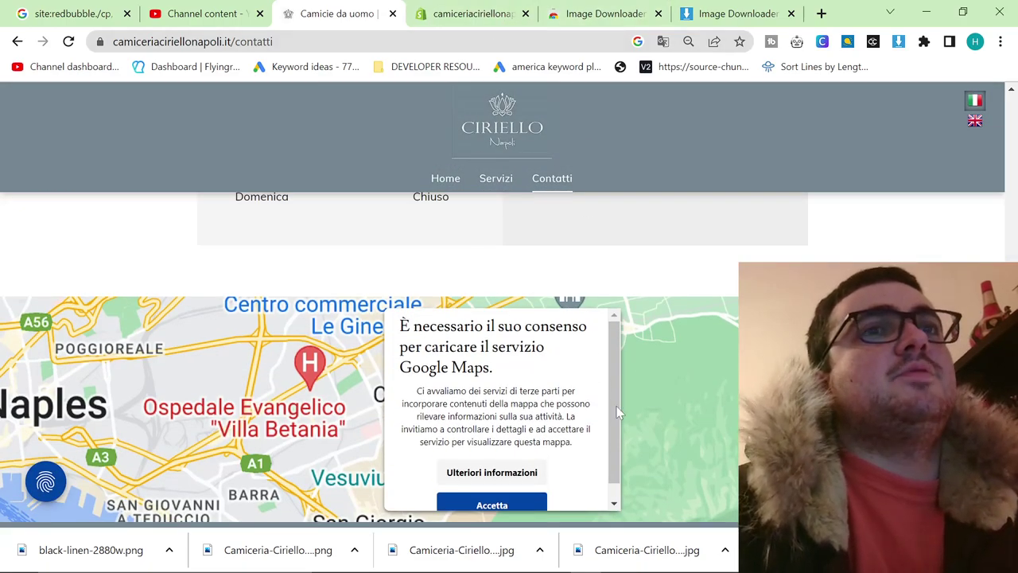
click(478, 14)
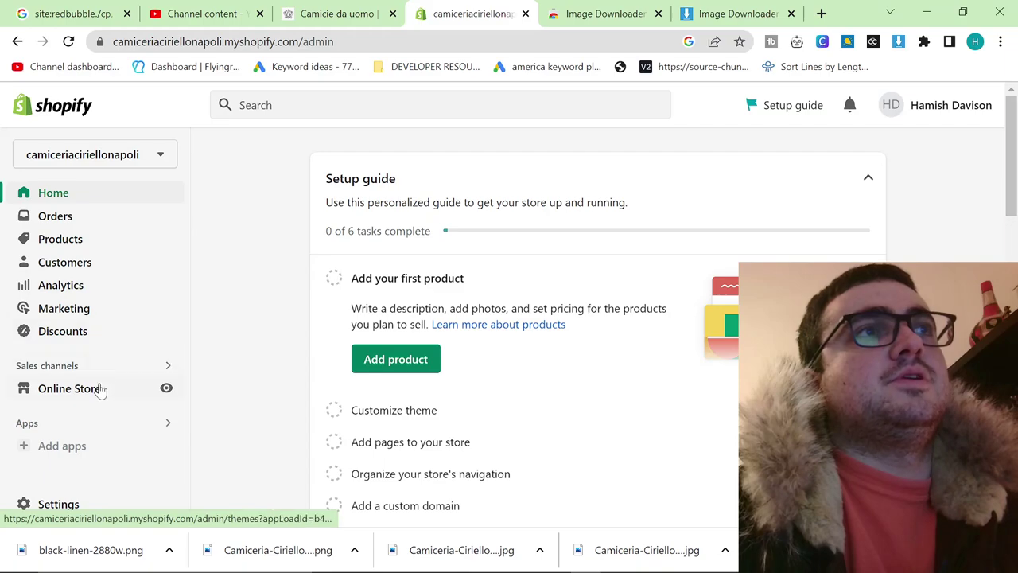
Go to Online Store themes and start customizing the current Dawn theme
click(70, 388)
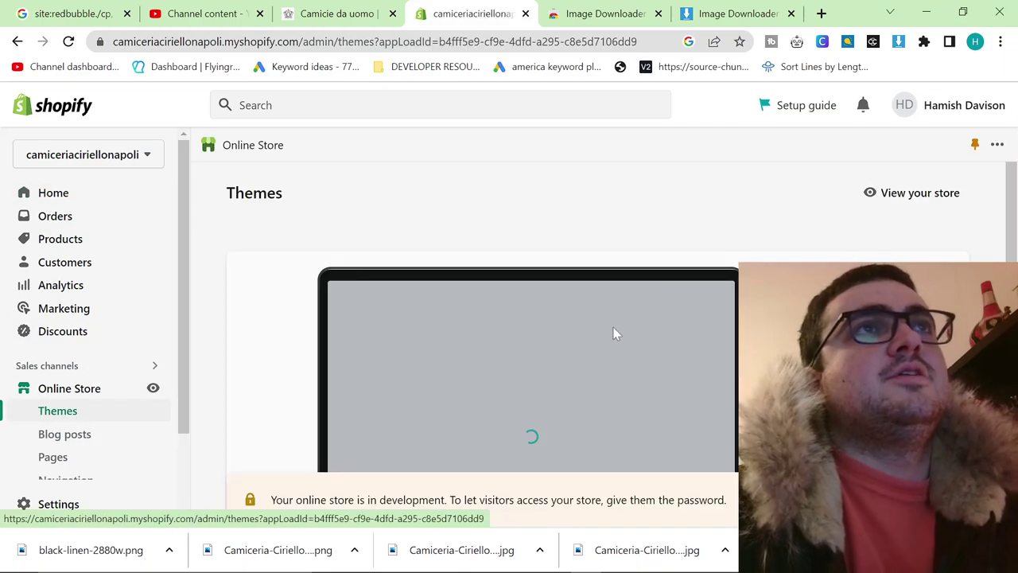
scroll(614, 334, down, 7)
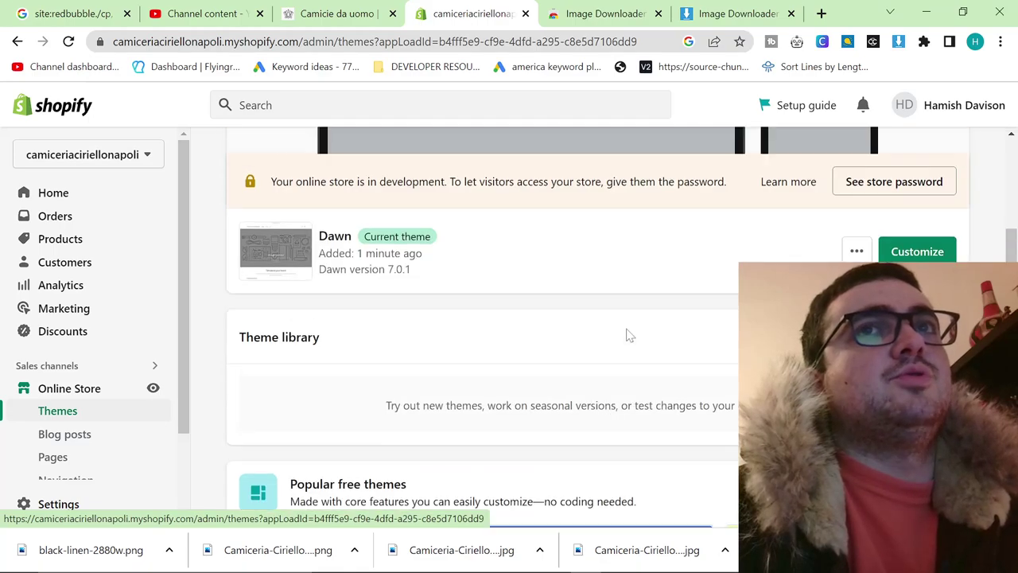
scroll(625, 336, down, 3)
scroll(625, 337, up, 4)
scroll(625, 336, down, 4)
scroll(509, 334, up, 4)
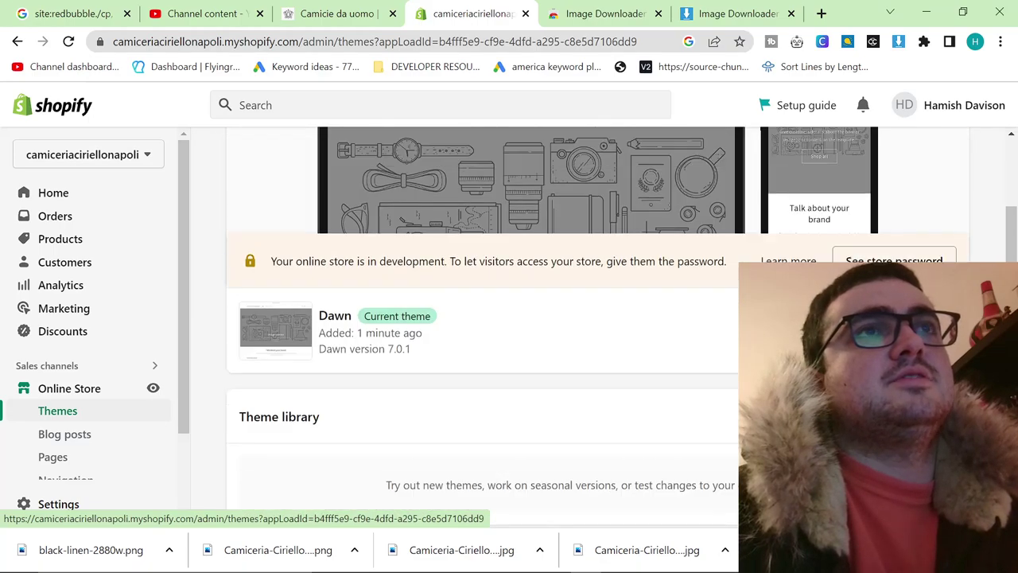
click(919, 316)
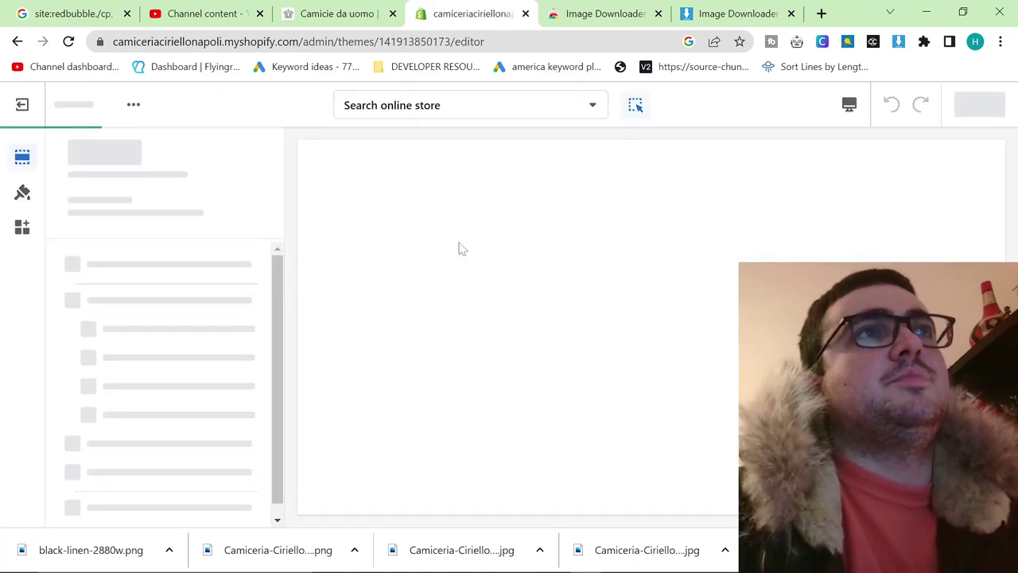
Browse the free themes on the Themes page and exit the Dawn theme editor
click(17, 41)
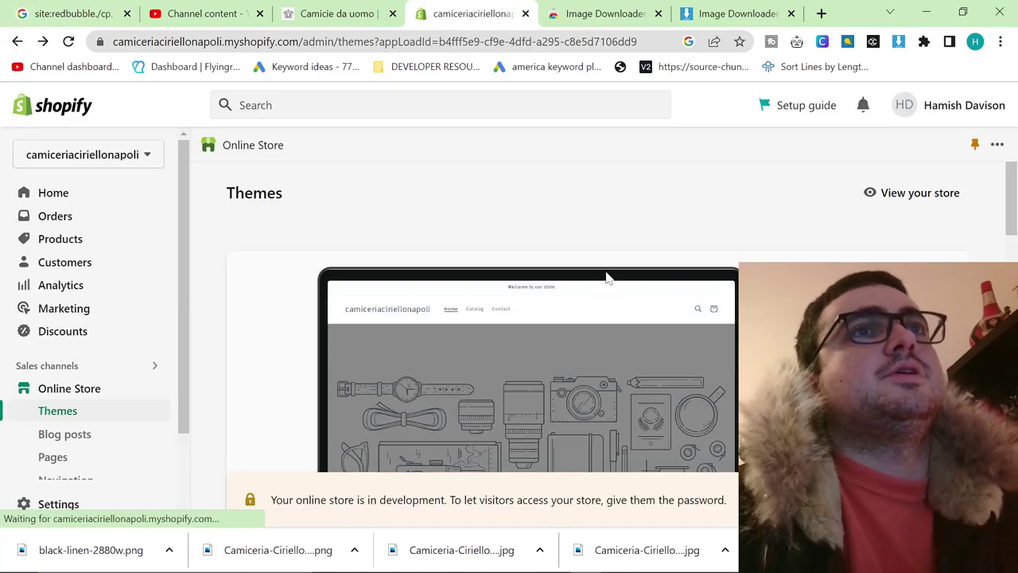
scroll(616, 290, down, 5)
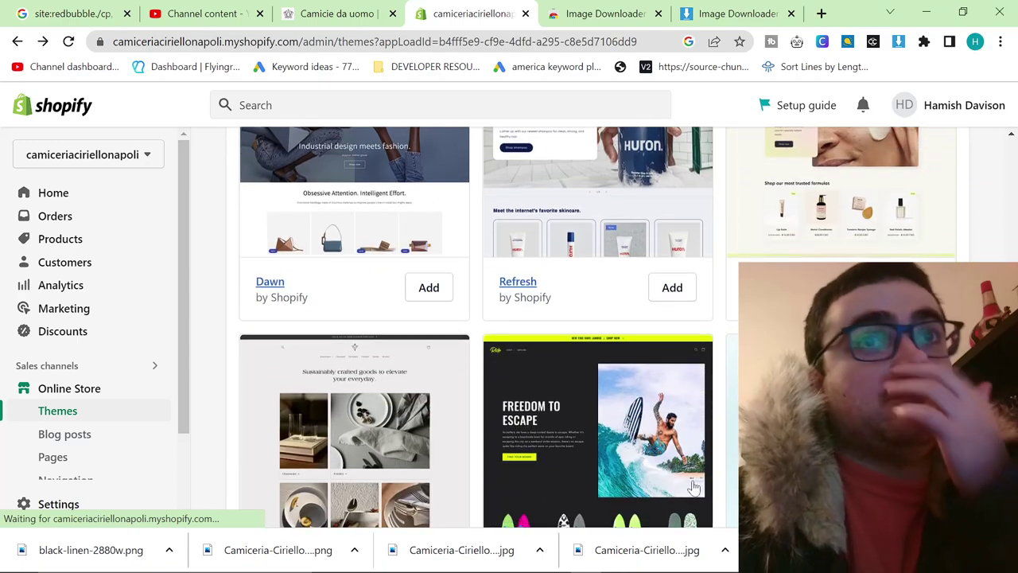
scroll(412, 443, down, 2)
scroll(690, 229, up, 3)
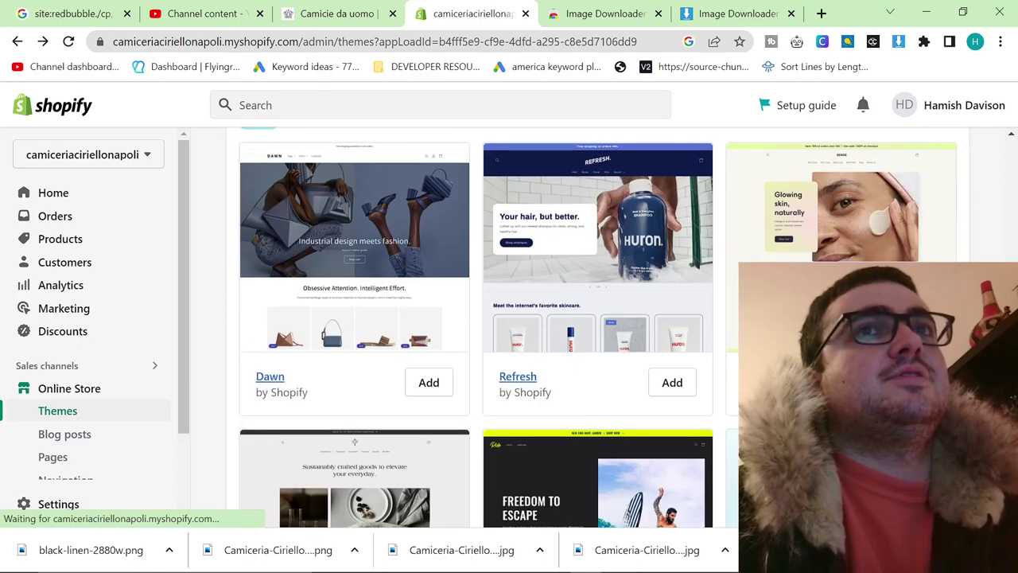
scroll(548, 326, down, 2)
scroll(663, 318, up, 6)
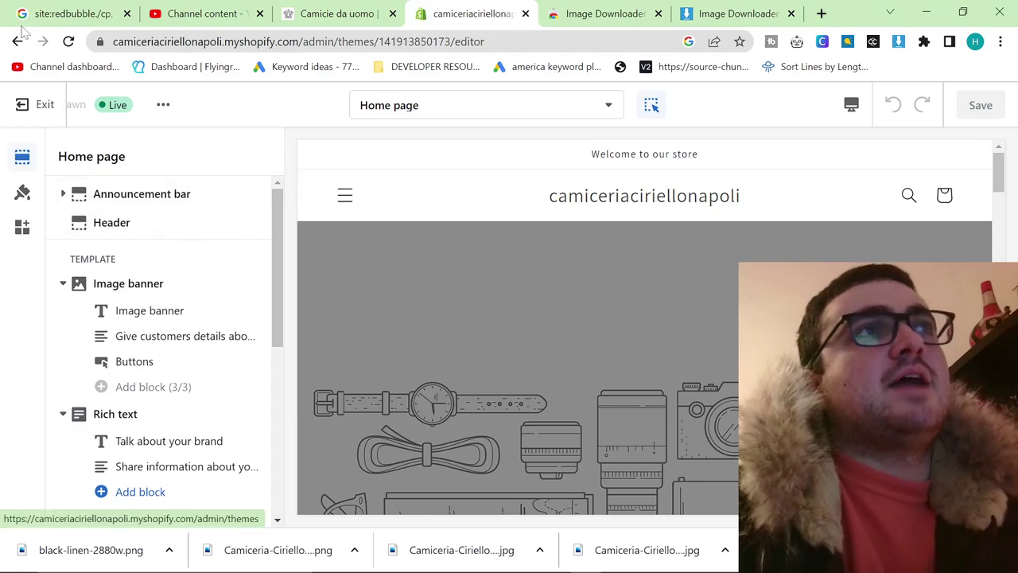
click(31, 113)
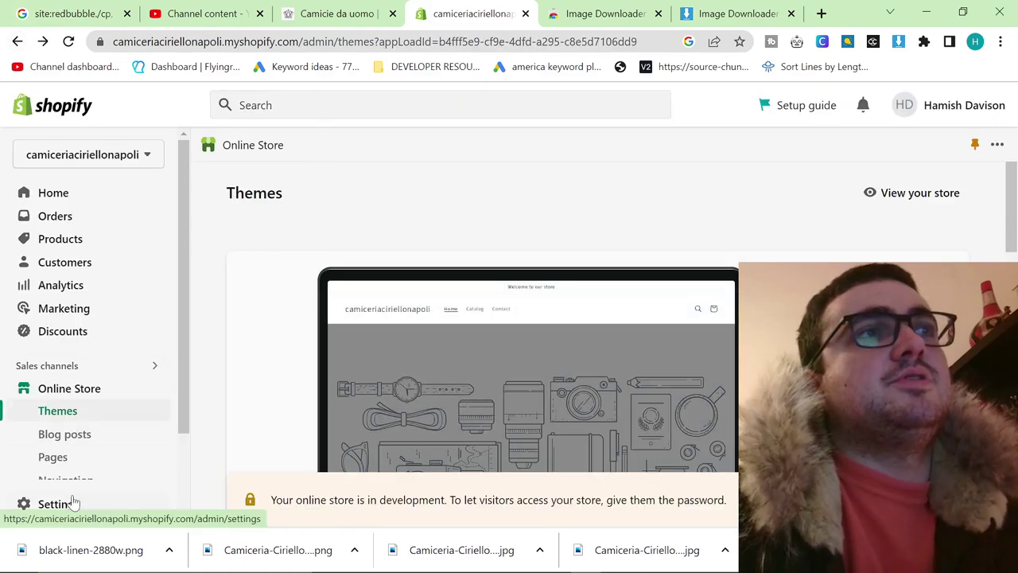
Find Brand in Settings, open its default-logo picker, and bring up Chrome's downloads list
click(77, 500)
scroll(121, 317, down, 1)
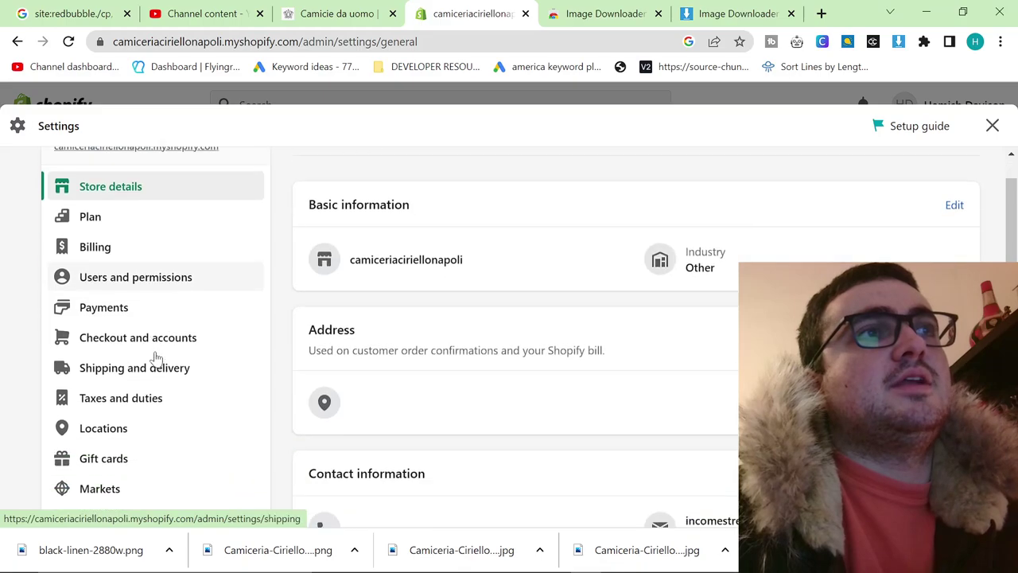
key(ctrl+f)
text(brand)
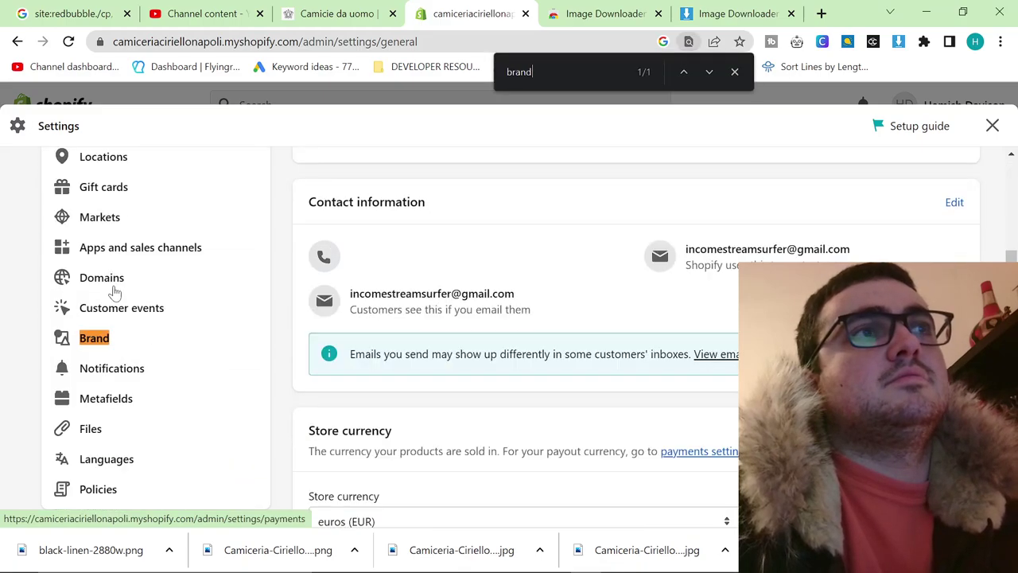
click(100, 348)
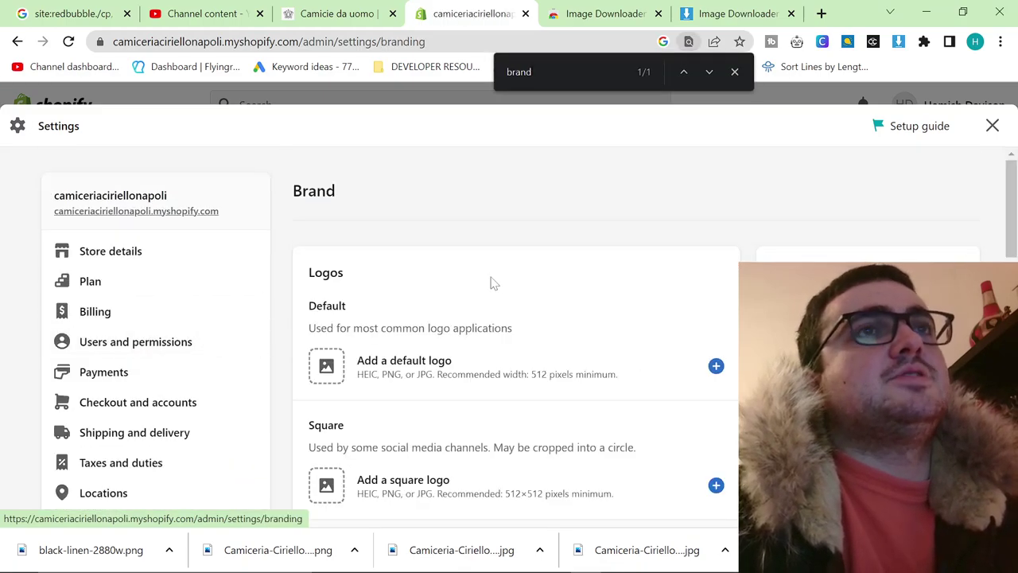
scroll(392, 309, down, 1)
click(326, 288)
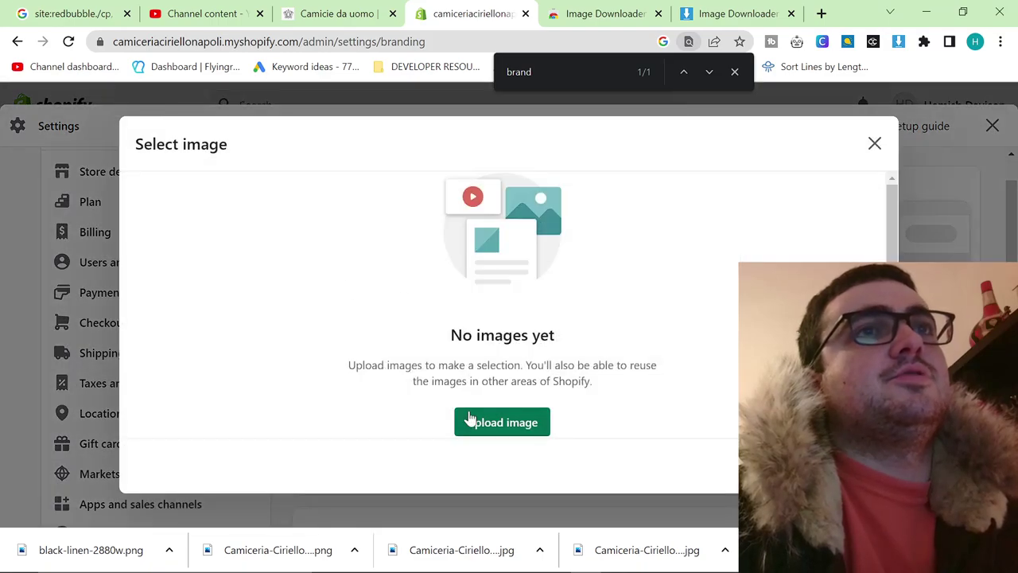
key(ctrl+j)
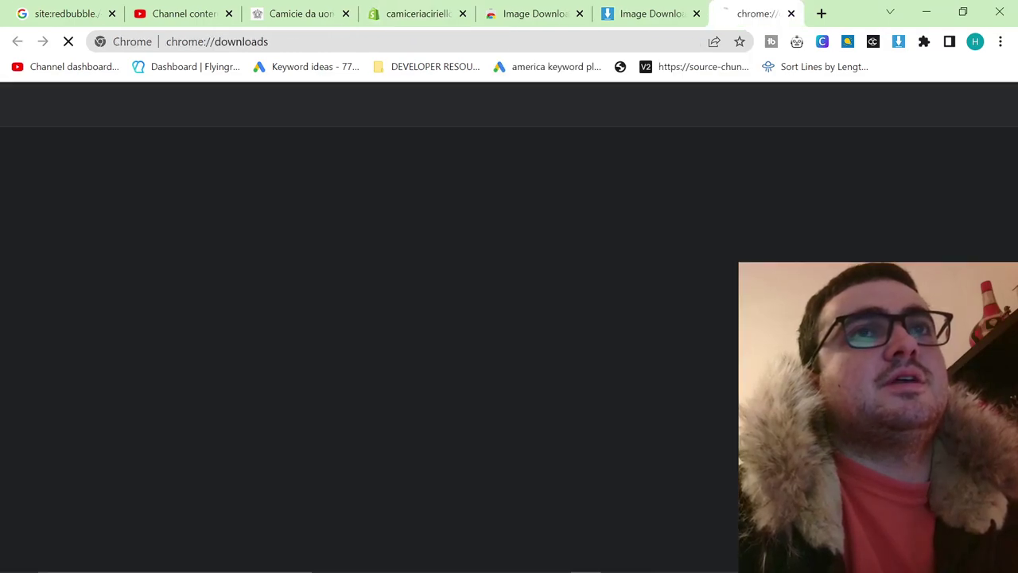
Show the downloaded images in their folder and preview the CIRIELLO NAPOLI logo JPG
click(355, 255)
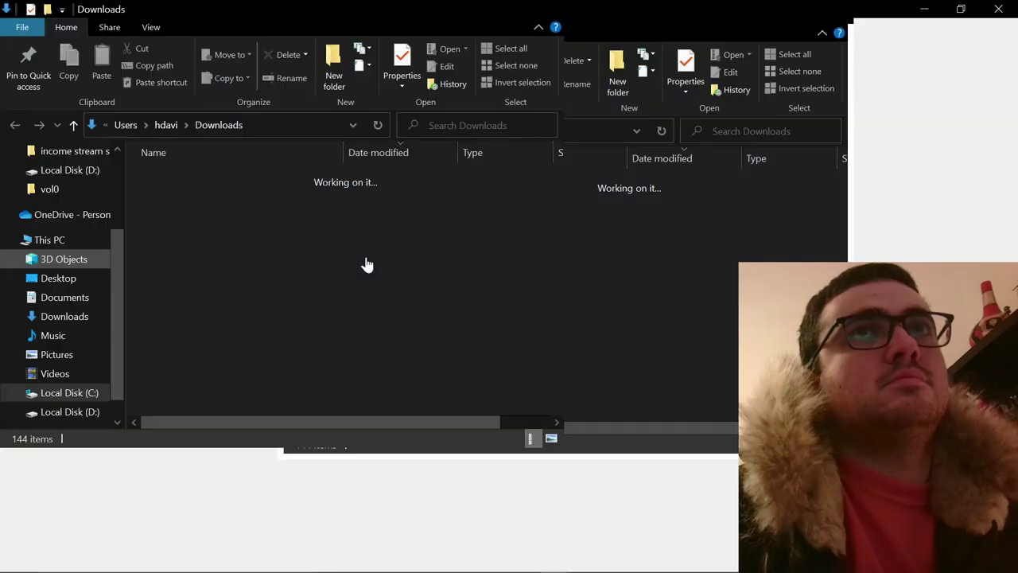
key(alt+Tab)
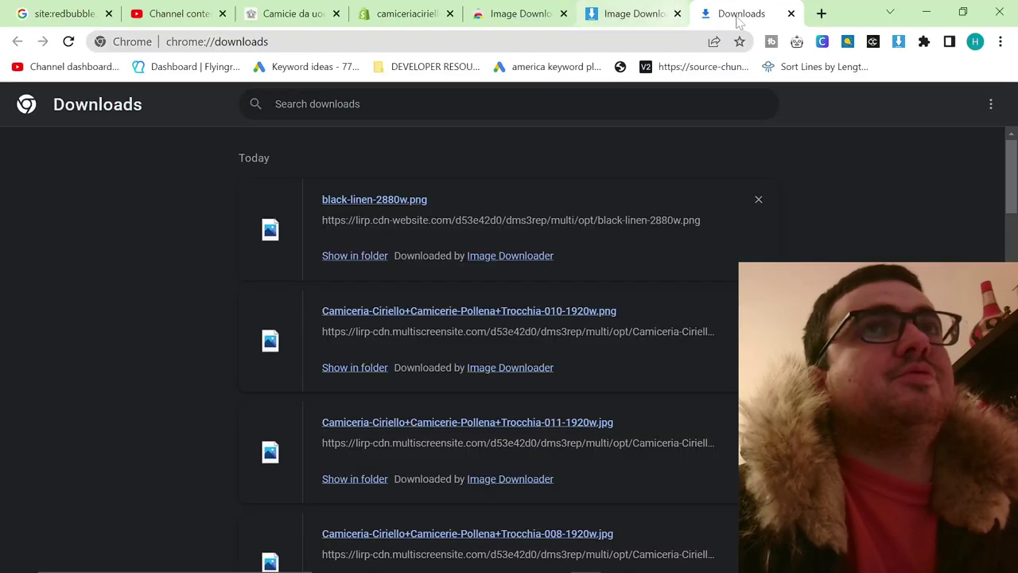
key(alt+Tab)
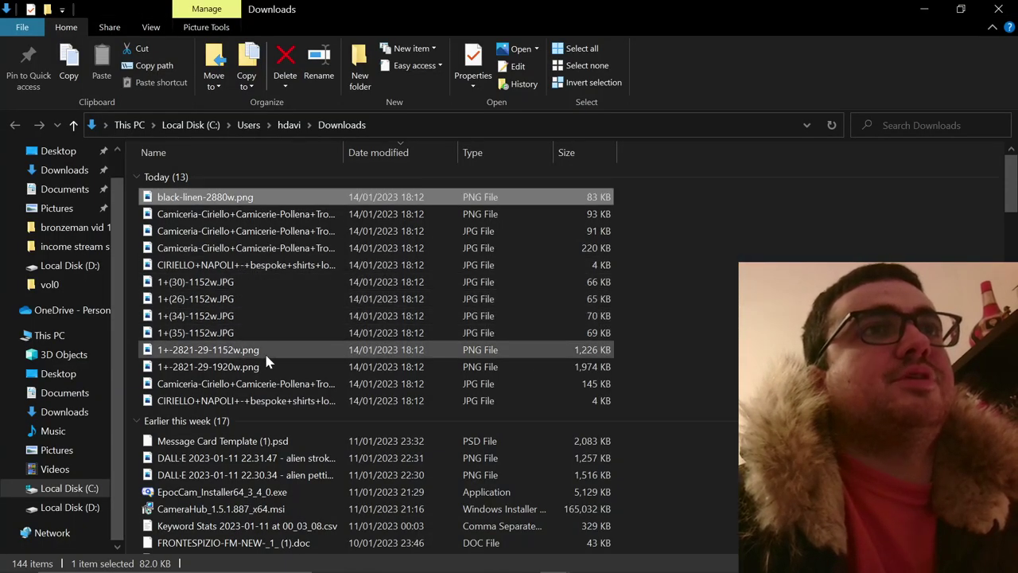
click(256, 403)
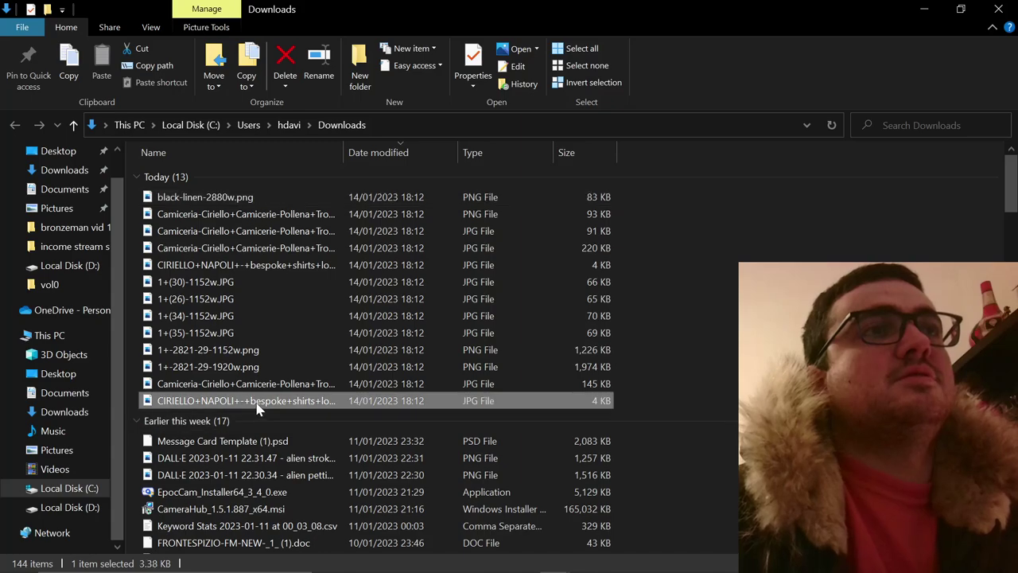
double_click(256, 402)
Drag the CIRIELLO NAPOLI logo JPG from Downloads onto Shopify's Select image drop zone
key(alt+Tab)
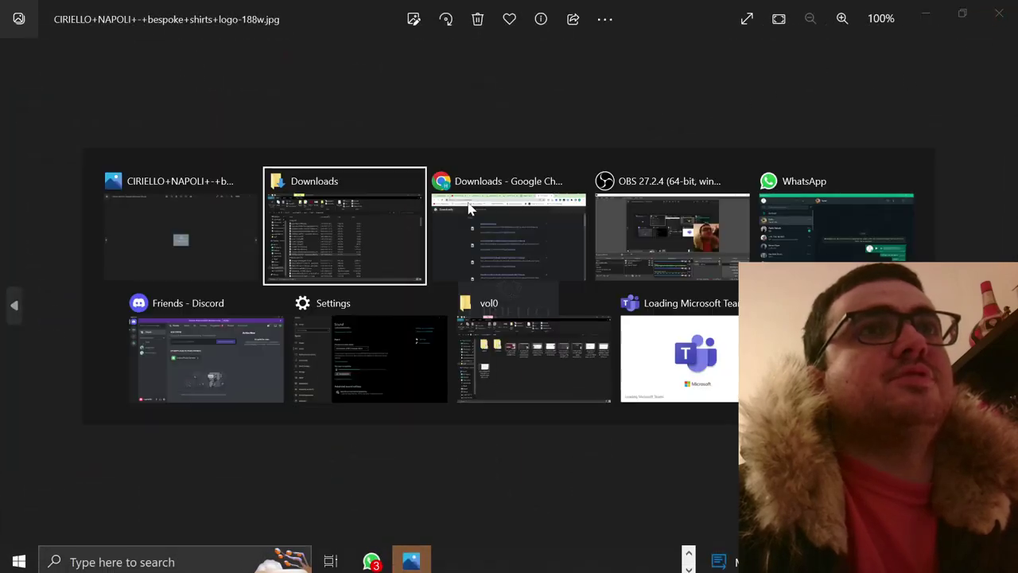
key(alt+Tab)
click(541, 230)
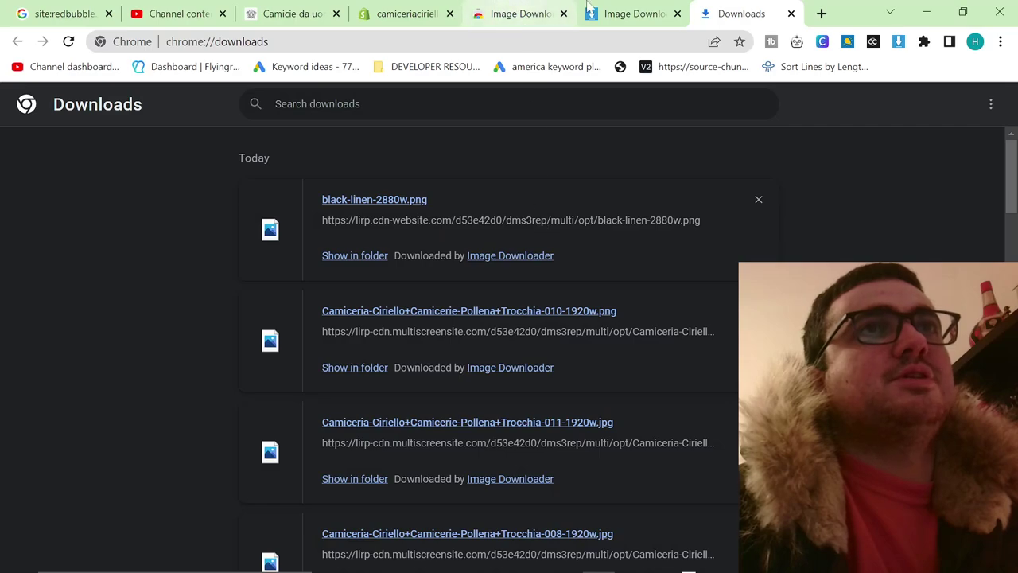
click(590, 10)
click(529, 12)
click(610, 10)
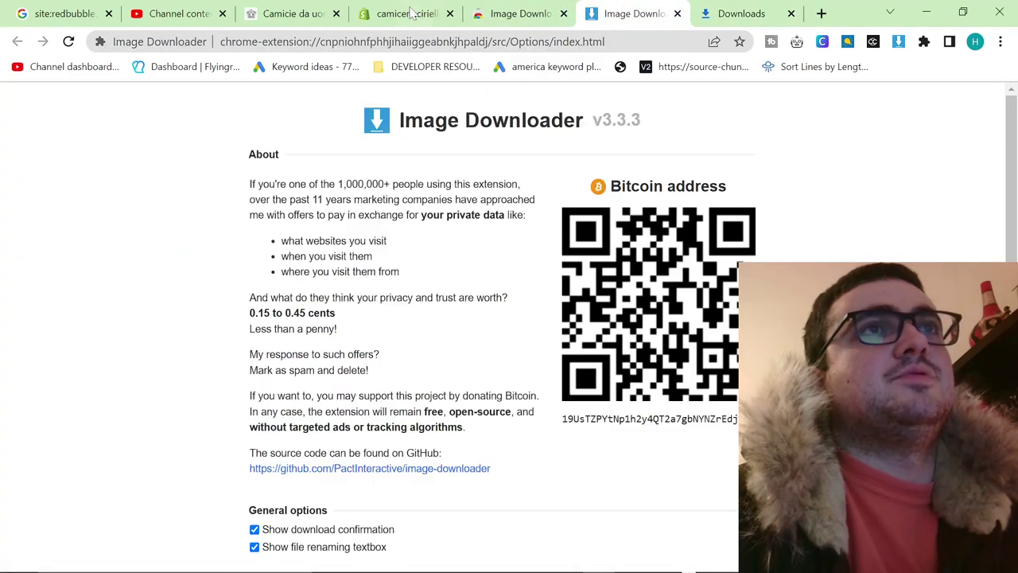
click(405, 14)
key(alt+Tab)
drag(295, 394, 506, 360)
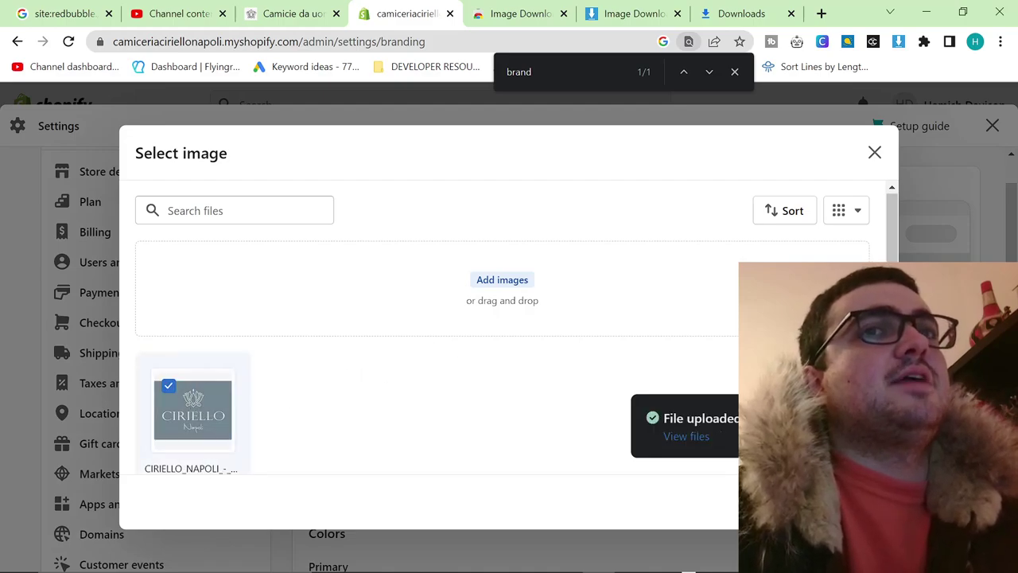
Use the uploaded Ciriello logo as the default brand logo
click(851, 502)
scroll(498, 389, down, 2)
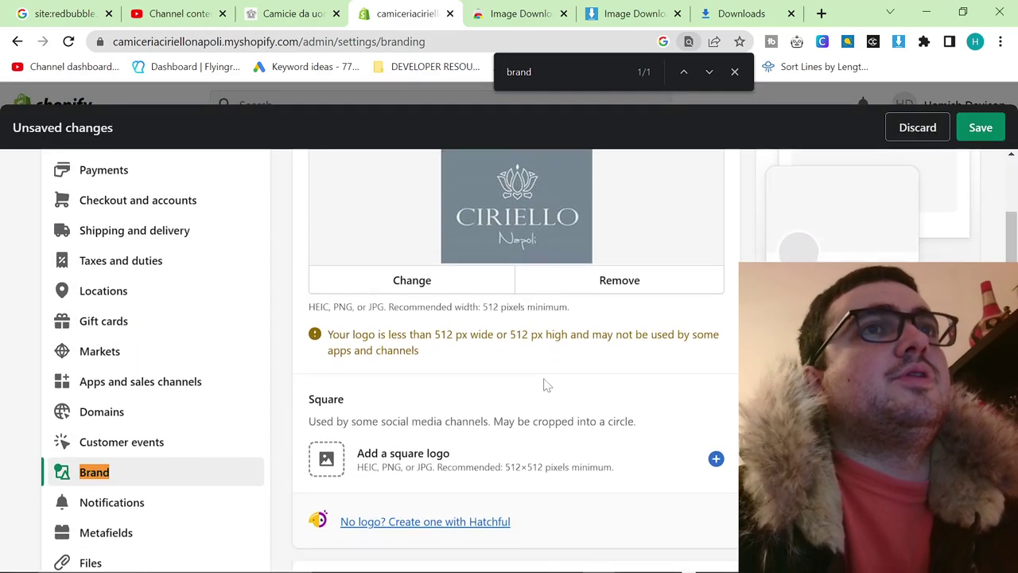
scroll(545, 311, up, 2)
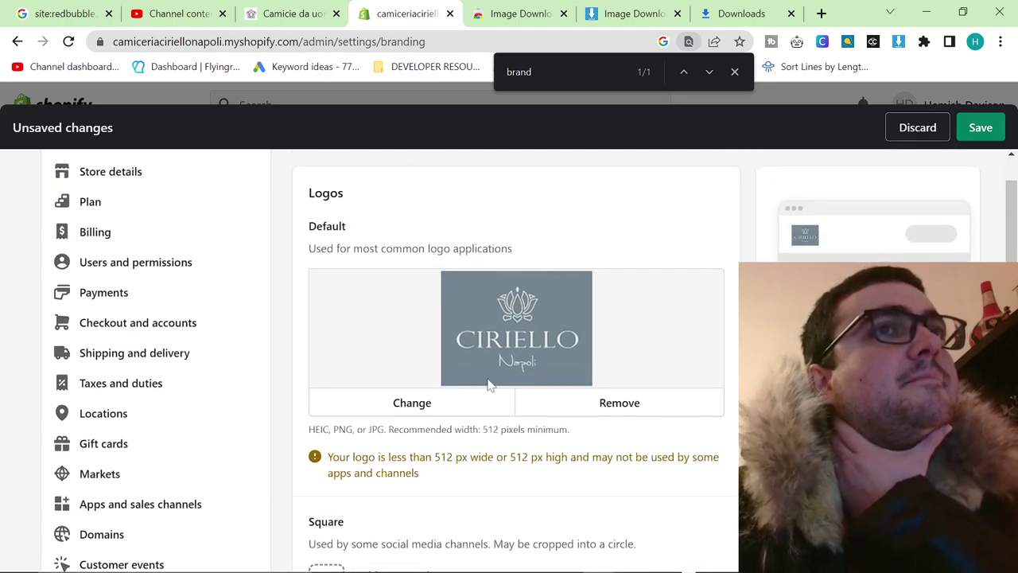
Check the Brand page's Colors section, then go to the Ciriello Napoli website's Contatti page
scroll(577, 469, down, 1)
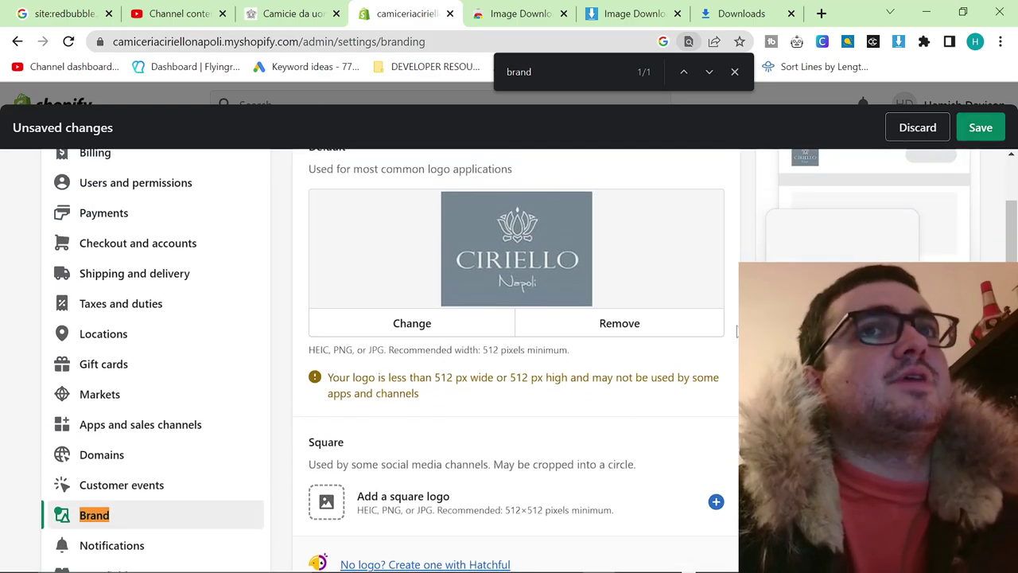
scroll(609, 384, down, 2)
scroll(576, 390, down, 2)
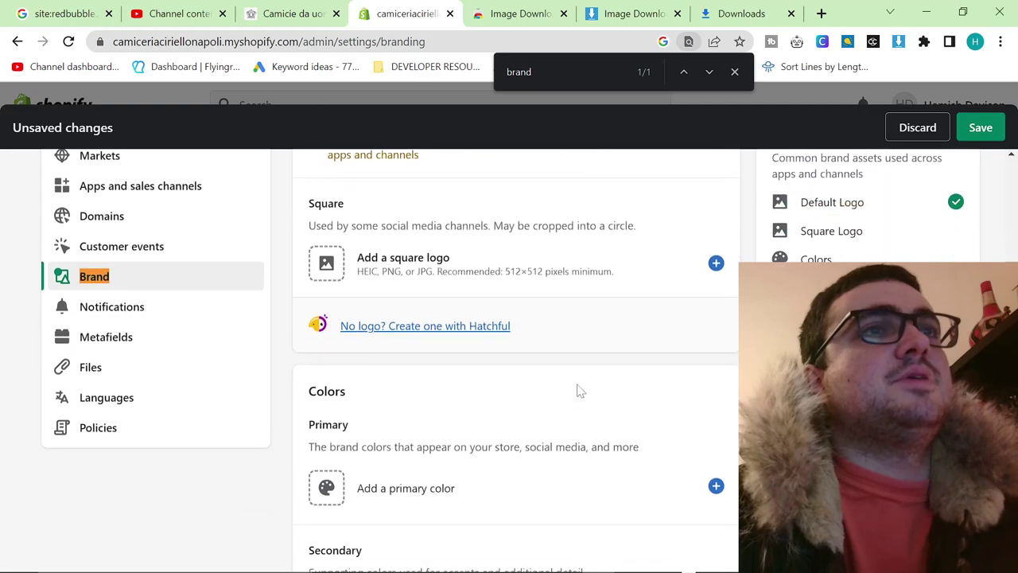
scroll(579, 389, up, 2)
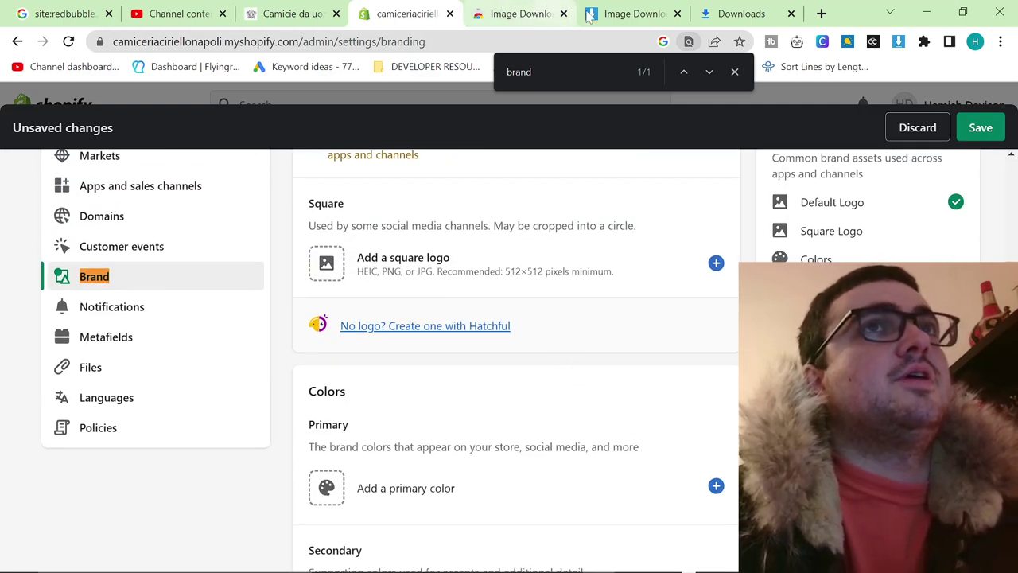
click(290, 13)
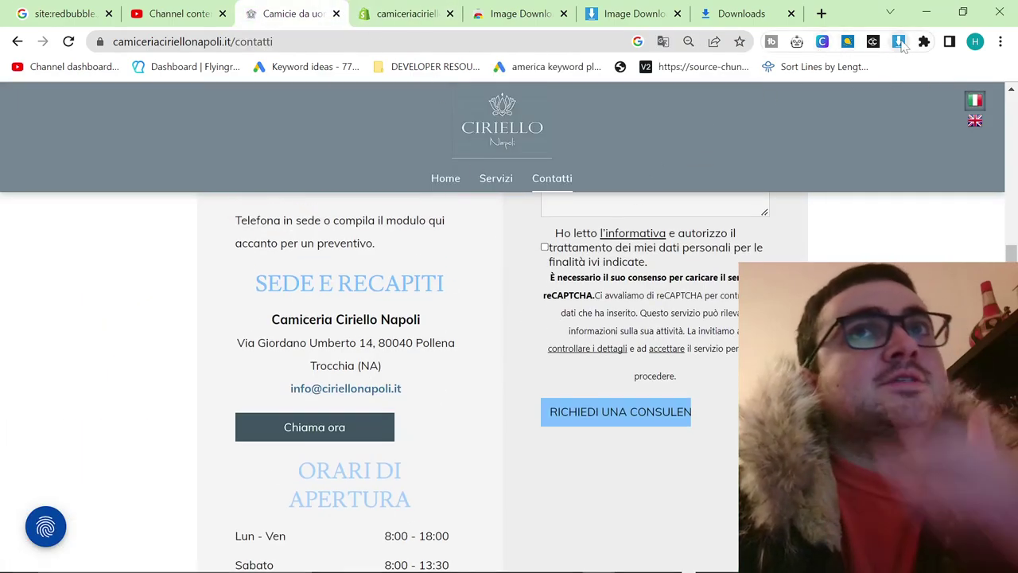
Look through Chrome's Extensions menu and close it again
scroll(875, 358, up, 10)
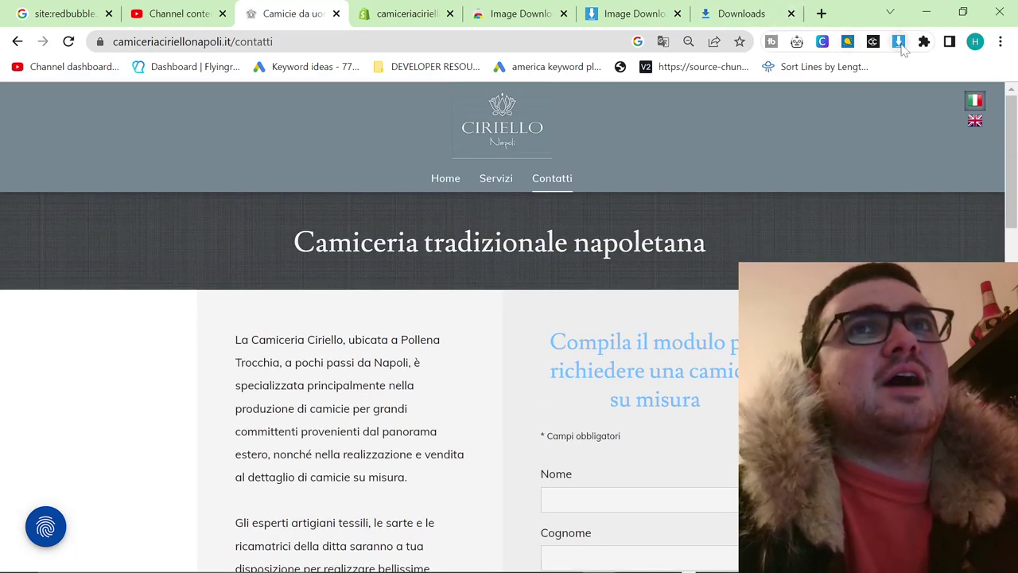
scroll(776, 207, down, 2)
scroll(787, 255, up, 2)
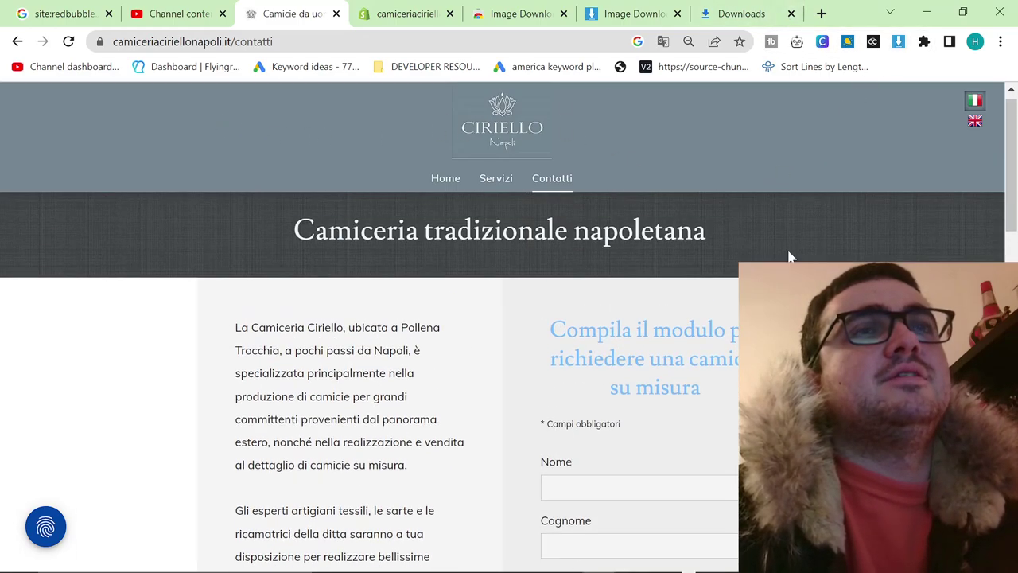
click(923, 42)
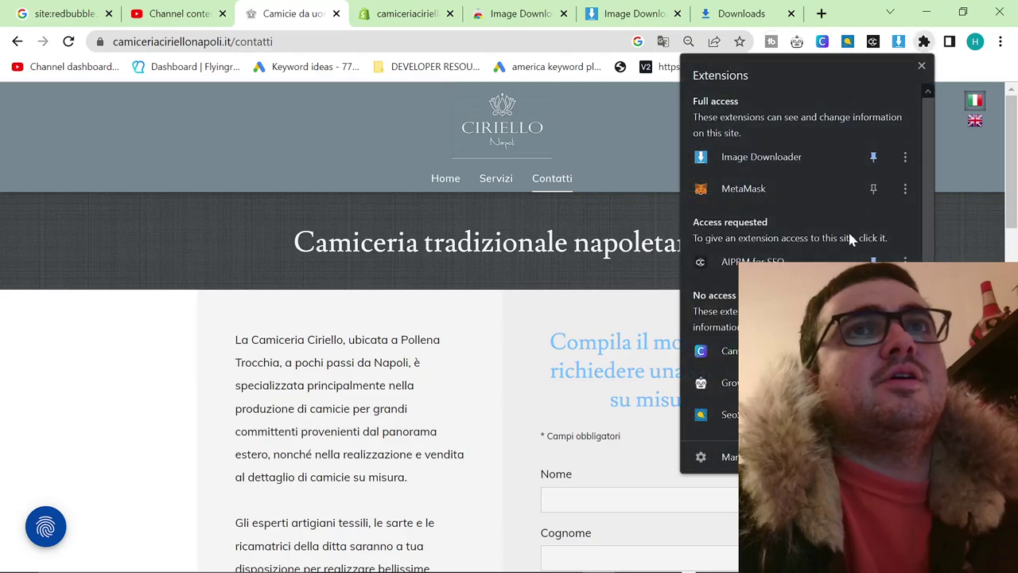
scroll(716, 334, down, 1)
scroll(716, 360, up, 1)
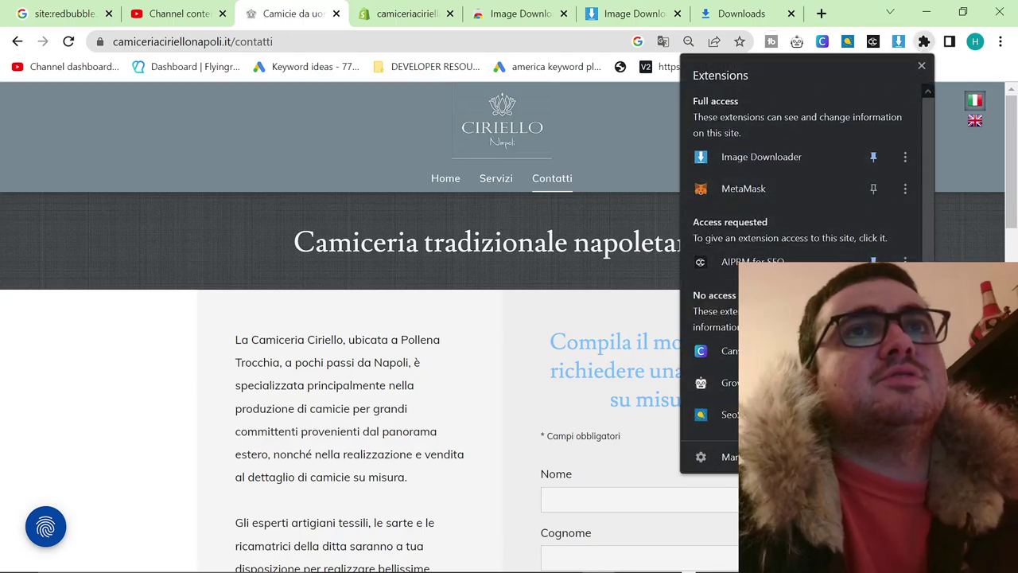
click(552, 148)
Search 'color picker' in a new tab and go to the imagecolorpicker.com result
click(821, 13)
text(color picker)
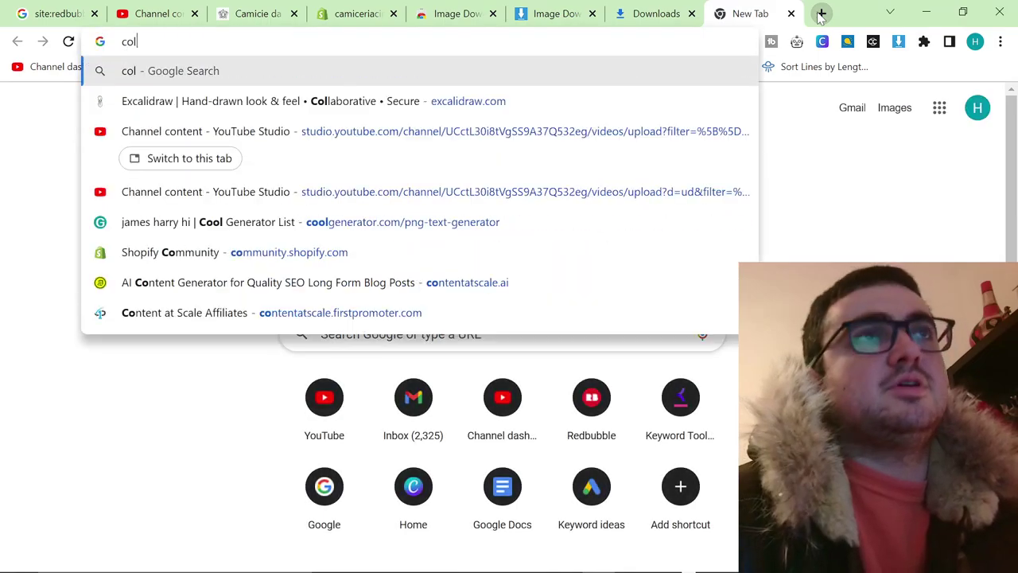
key(Return)
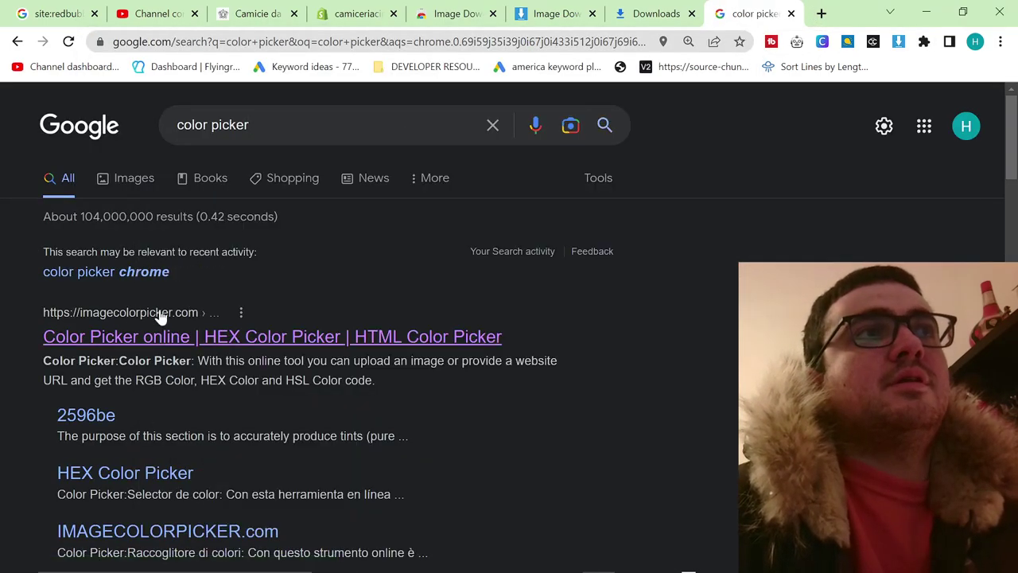
click(256, 316)
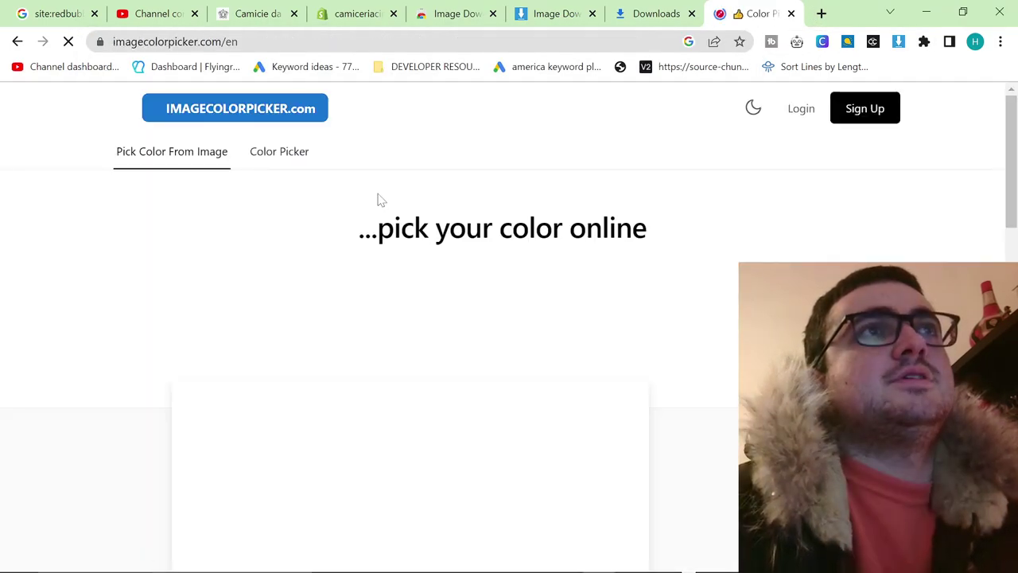
Drag the CIRIELLO logo JPG from Downloads into IMAGECOLORPICKER's upload area
scroll(446, 136, down, 5)
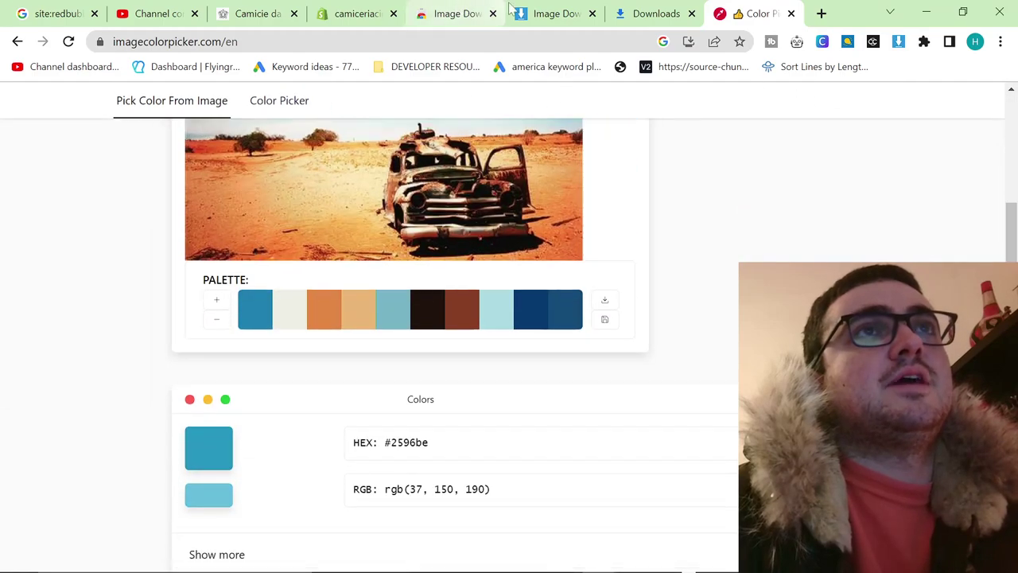
scroll(276, 300, up, 2)
scroll(319, 300, up, 3)
scroll(368, 300, down, 5)
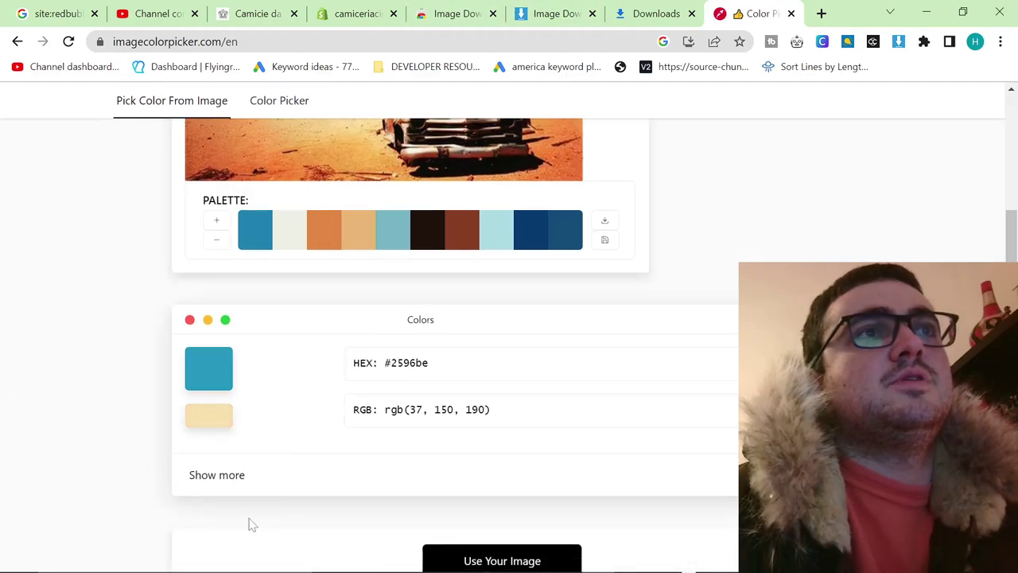
key(alt+Tab)
key(alt+Tab)
drag(248, 402, 432, 348)
Review the extracted grey palette with main colour HEX #748492, then move across the browser tabs
scroll(435, 353, up, 2)
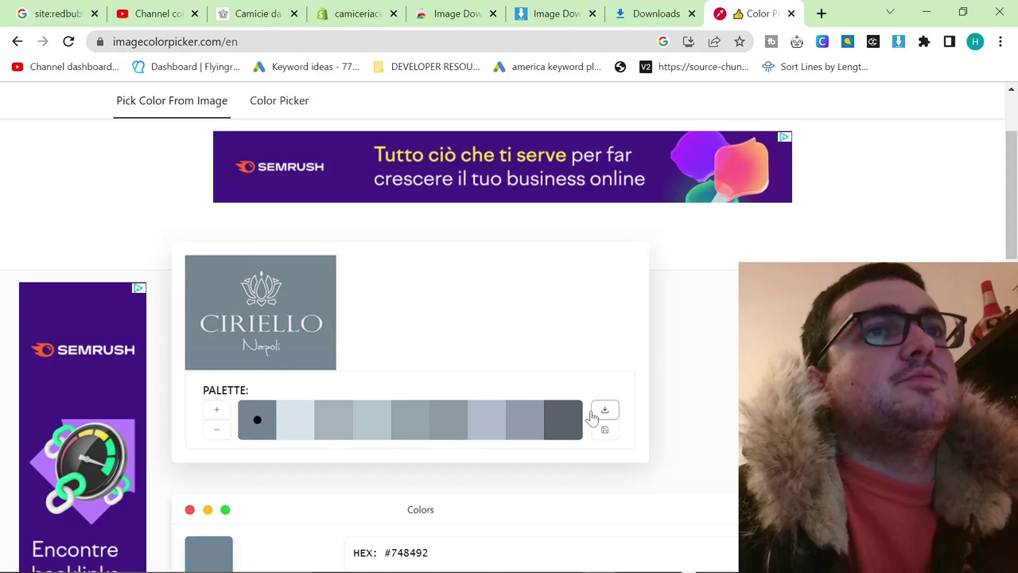
scroll(301, 435, down, 2)
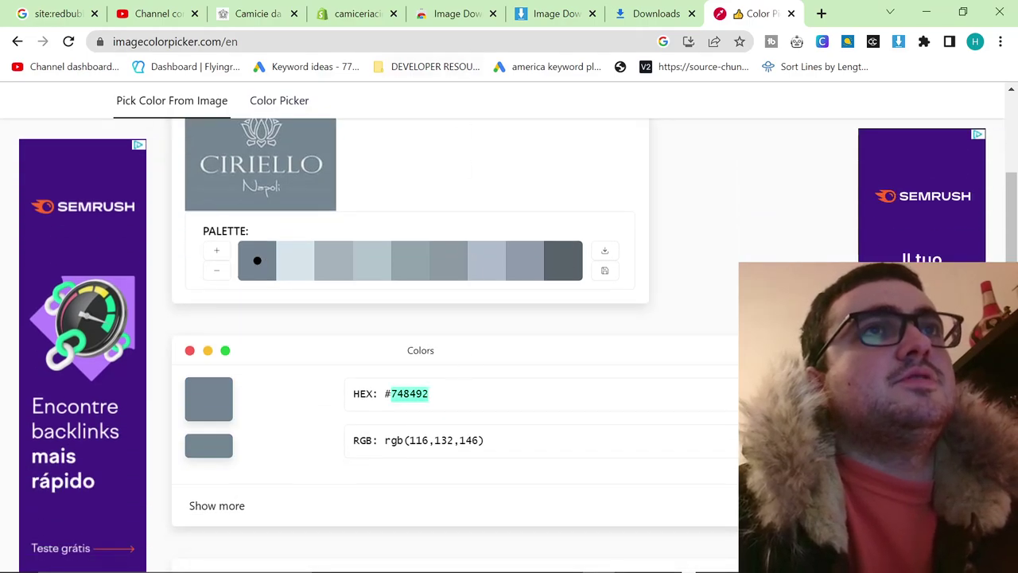
click(485, 10)
click(557, 11)
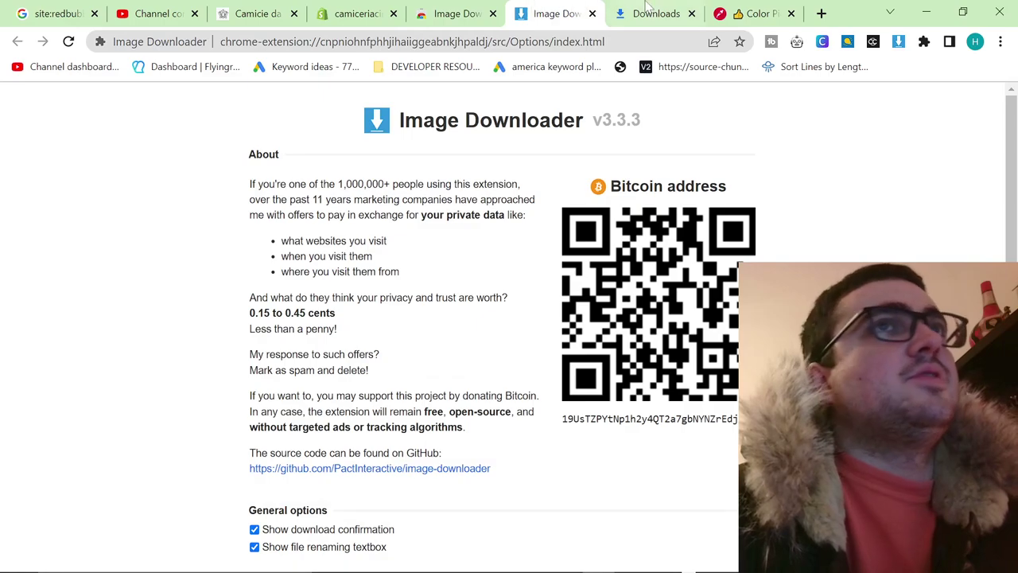
click(678, 8)
Add #748492 as the primary brand colour in Shopify
click(557, 13)
click(374, 16)
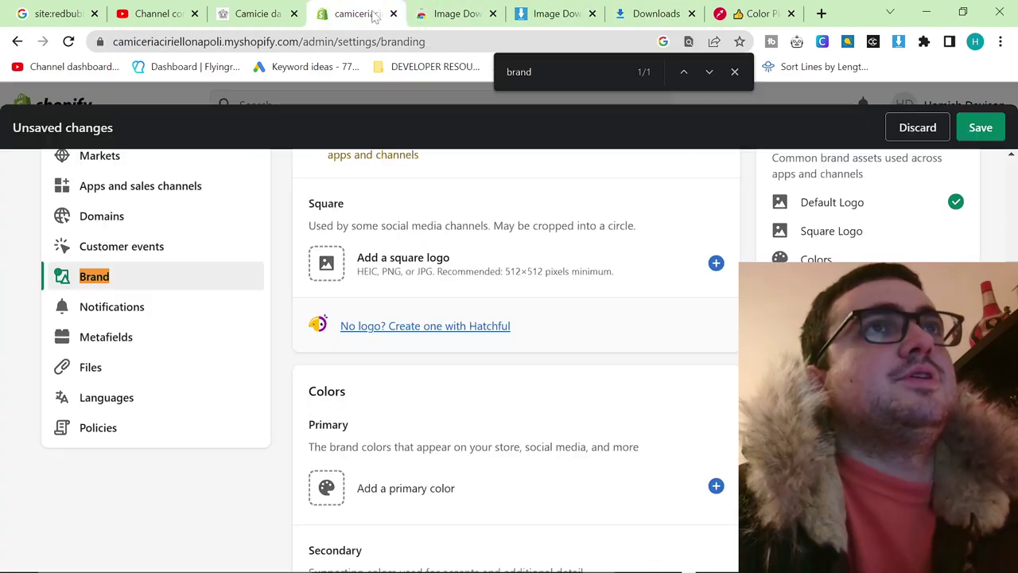
scroll(469, 358, down, 2)
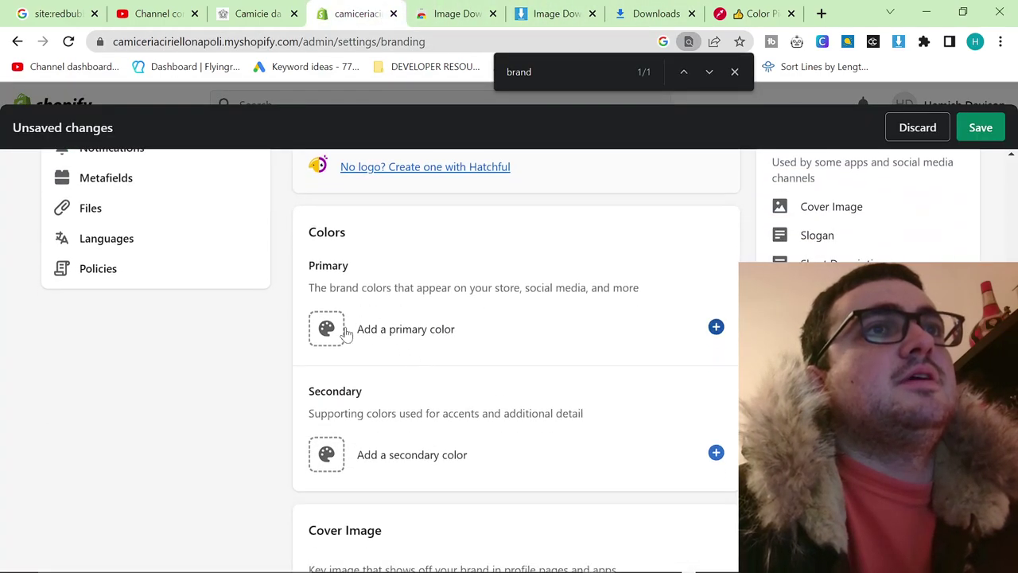
click(374, 342)
text(748492)
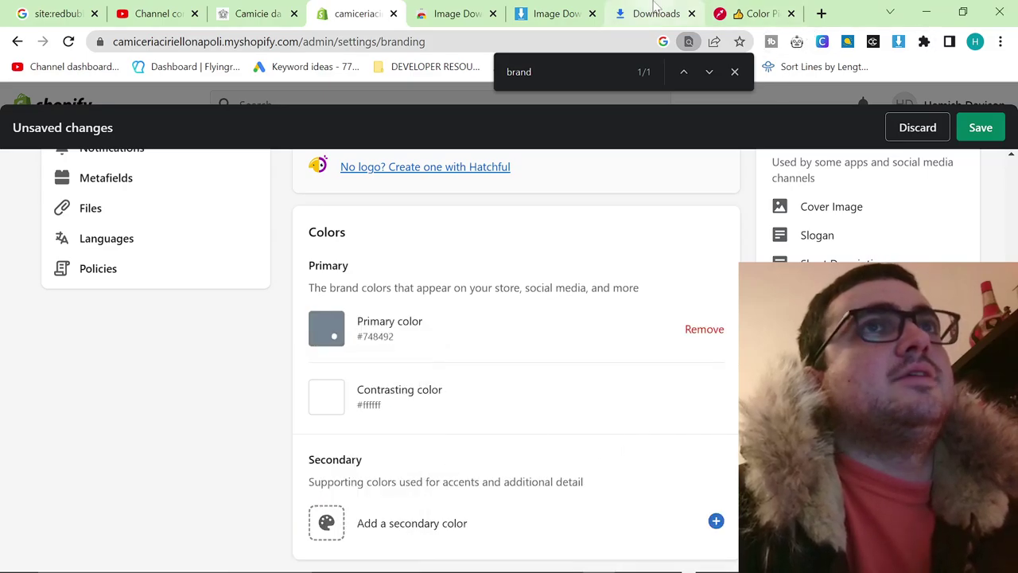
Copy the light #d8e4ea from the logo palette and close the Image Downloader and Downloads tabs
click(756, 13)
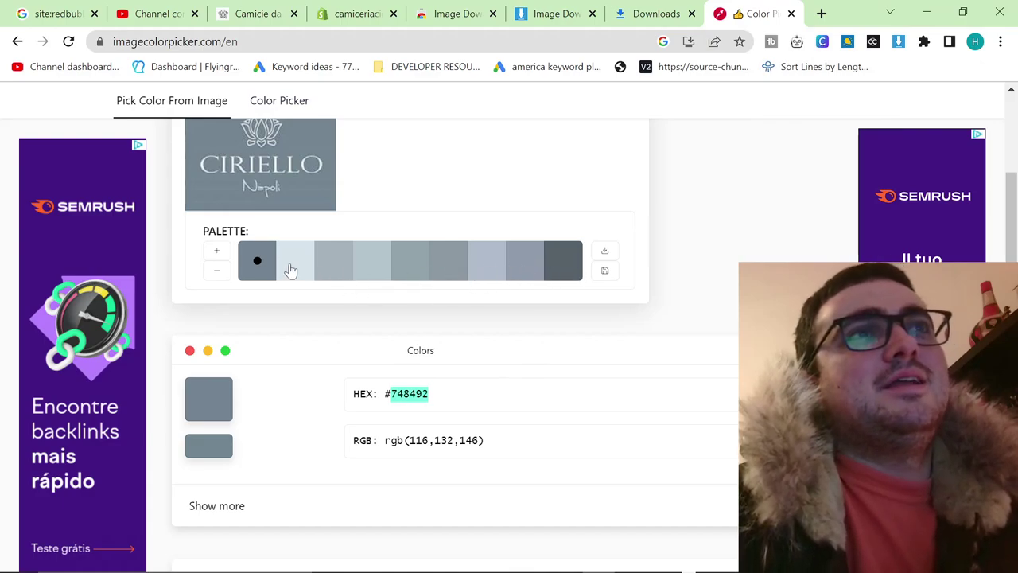
click(291, 268)
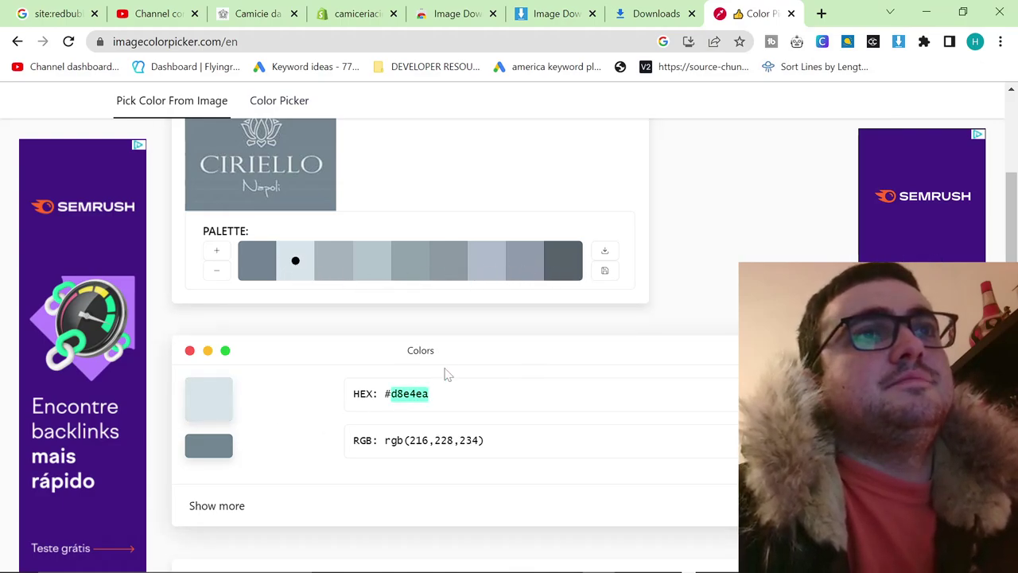
click(457, 14)
click(340, 10)
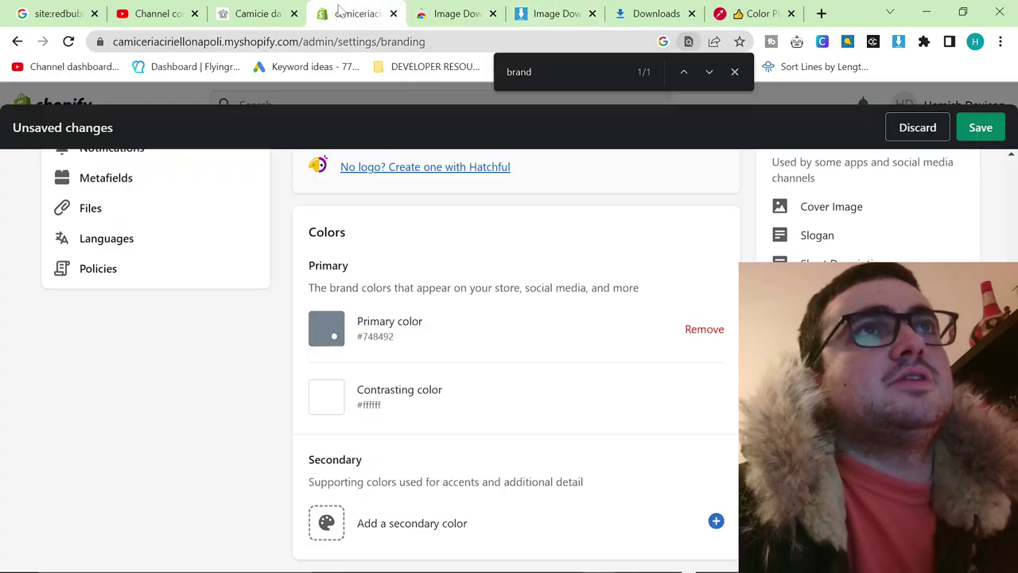
scroll(477, 382, down, 2)
click(493, 13)
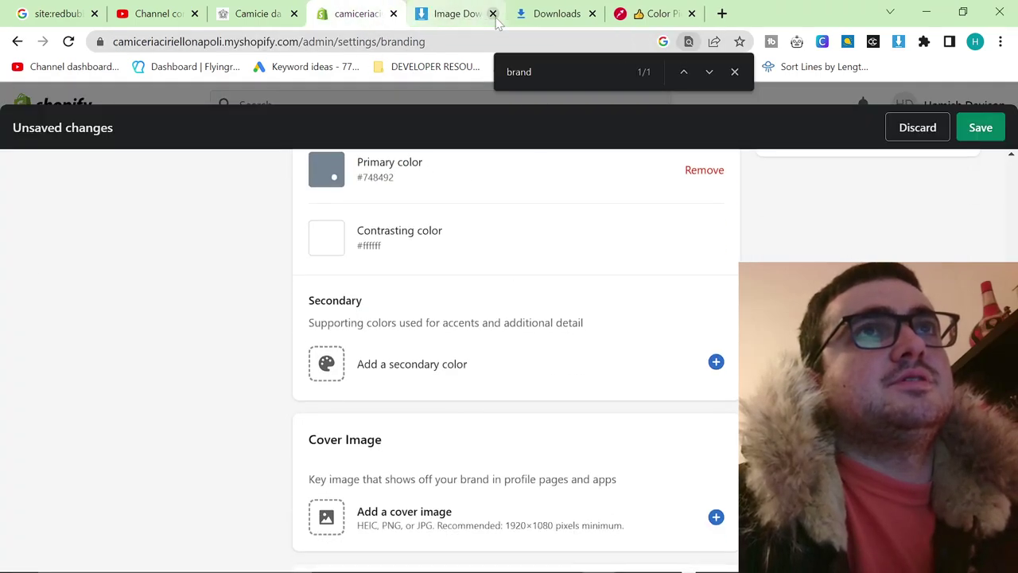
click(493, 14)
click(493, 13)
Add #d8e4ea as the secondary brand colour
click(426, 372)
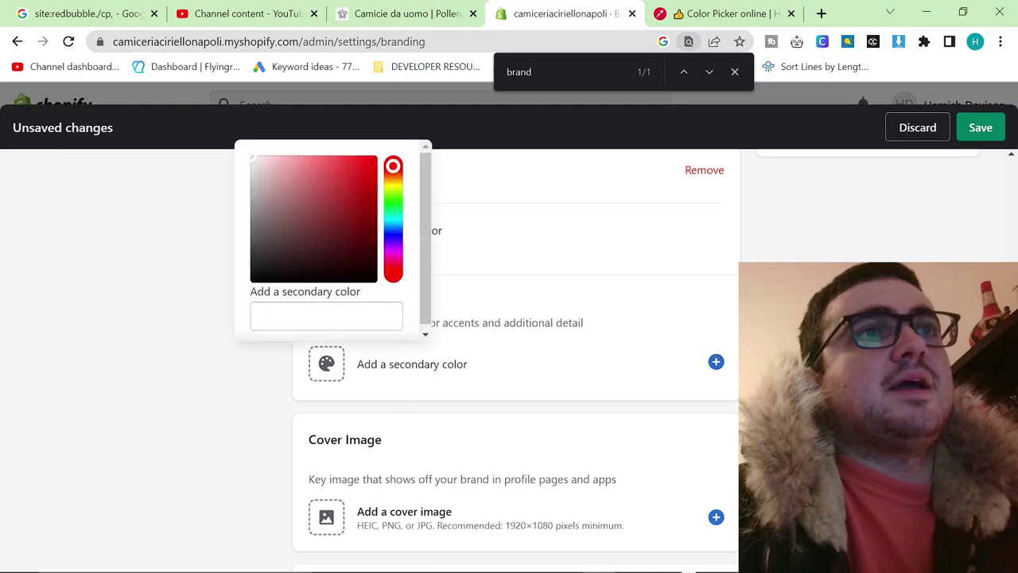
text(d8e4ea)
click(242, 422)
scroll(375, 446, down, 2)
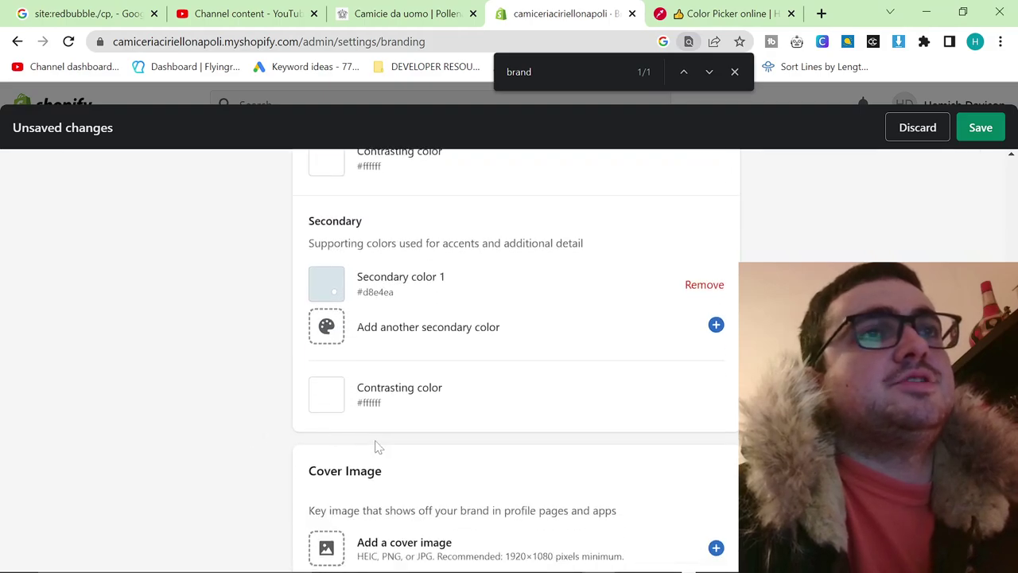
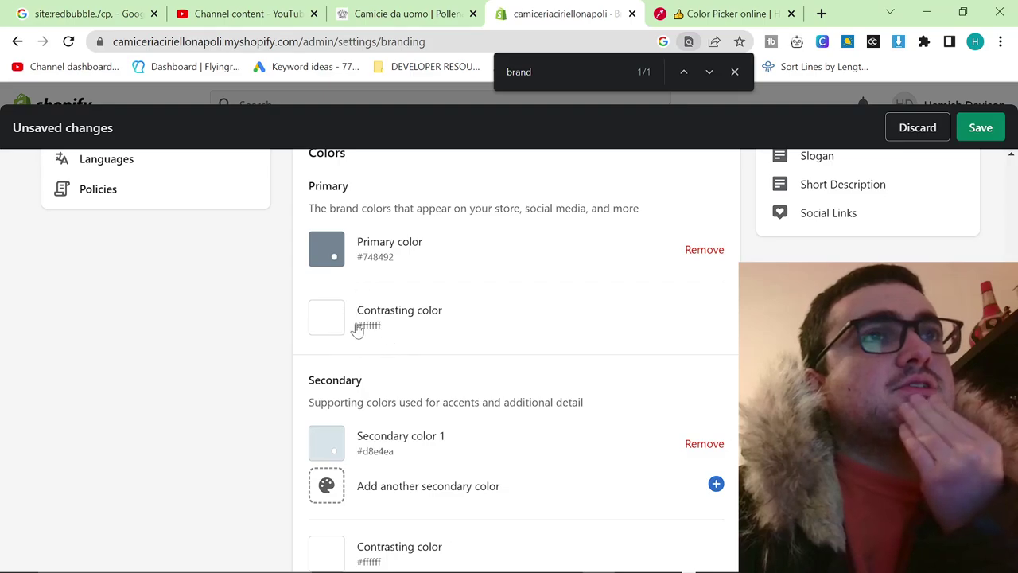
Start choosing a new Cover Image and bring up the Downloads folder to find one
scroll(386, 398, down, 3)
click(386, 475)
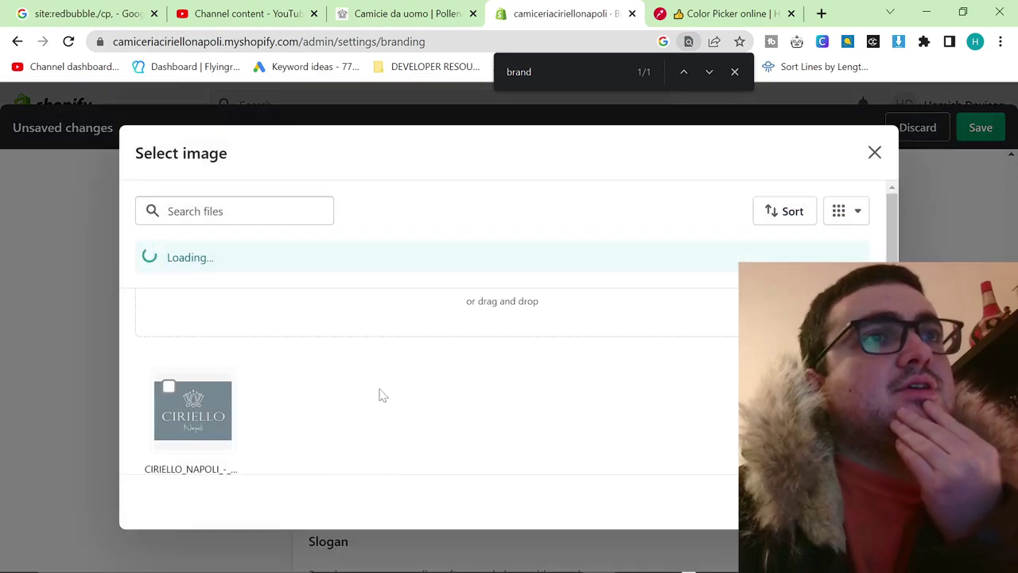
key(alt+Tab)
Preview the downloaded shirt photos, stepping back through the earlier shots in the viewer
double_click(271, 383)
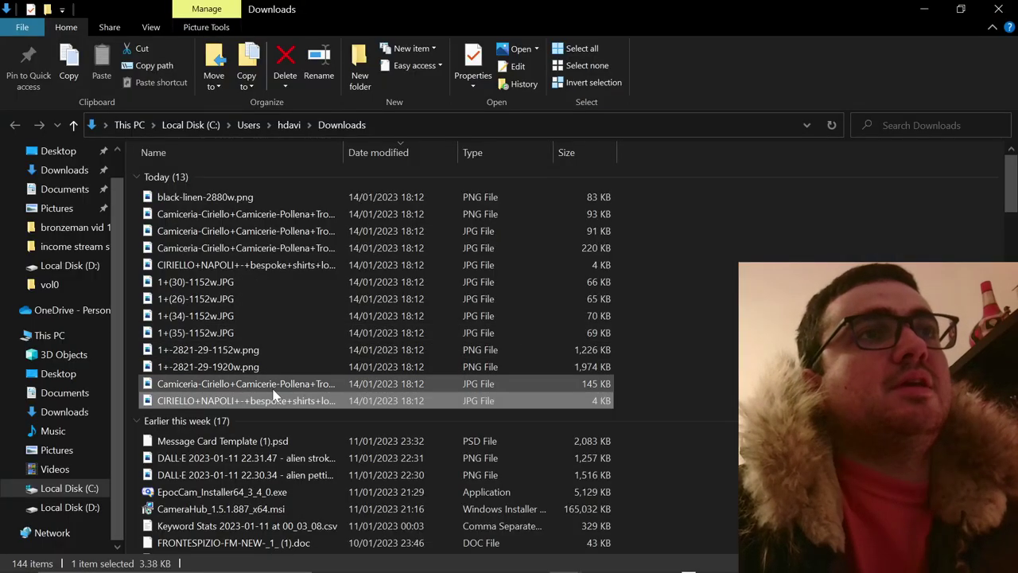
key(alt+Tab)
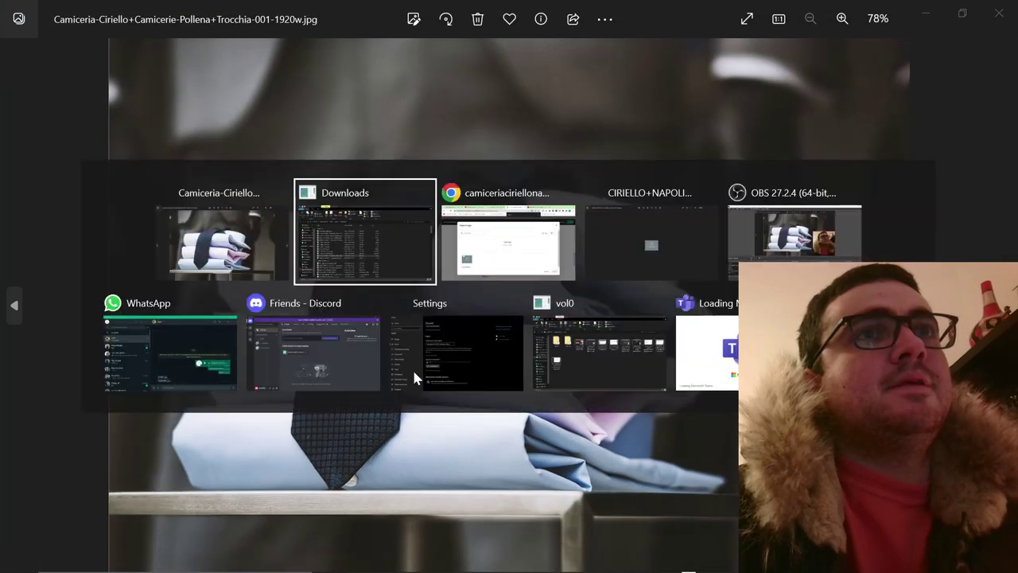
click(15, 305)
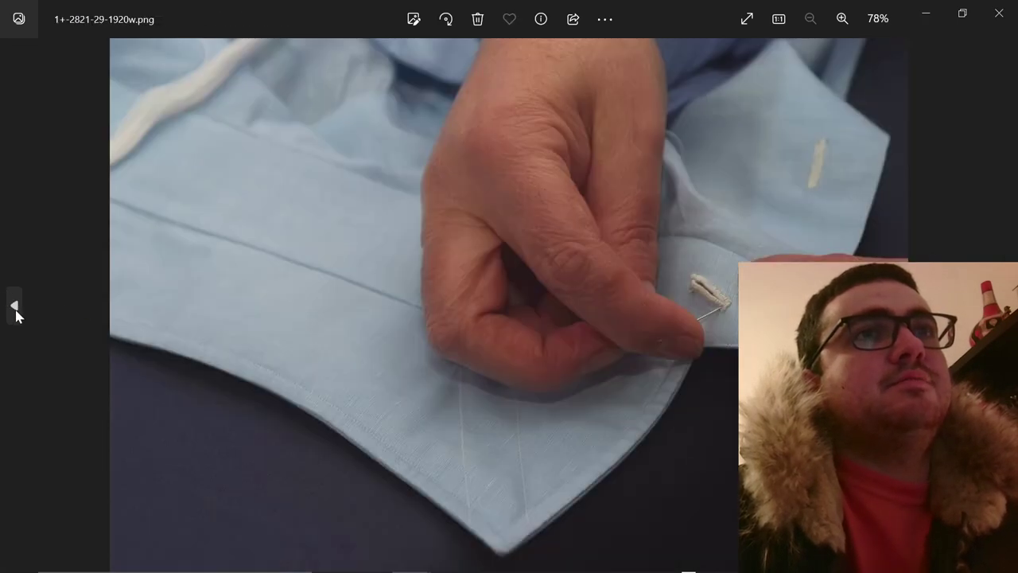
click(15, 309)
click(15, 309)
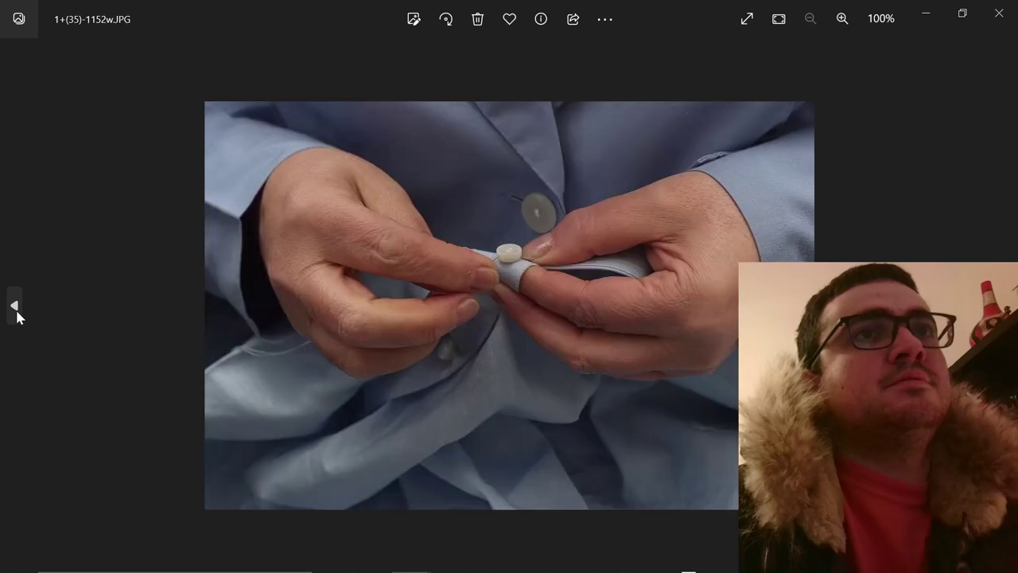
click(16, 308)
click(18, 311)
click(18, 309)
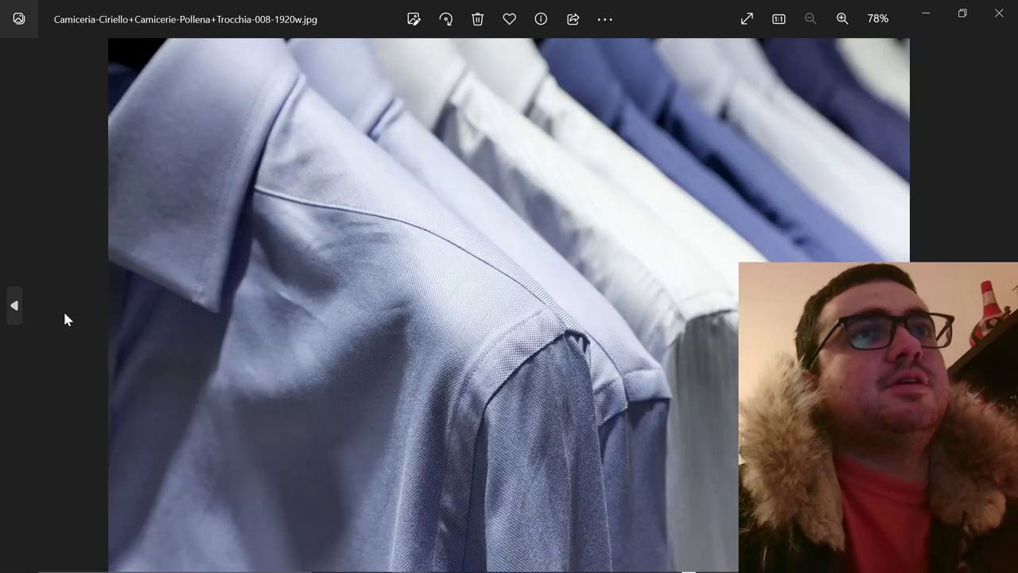
key(alt+Tab)
key(alt+Tab)
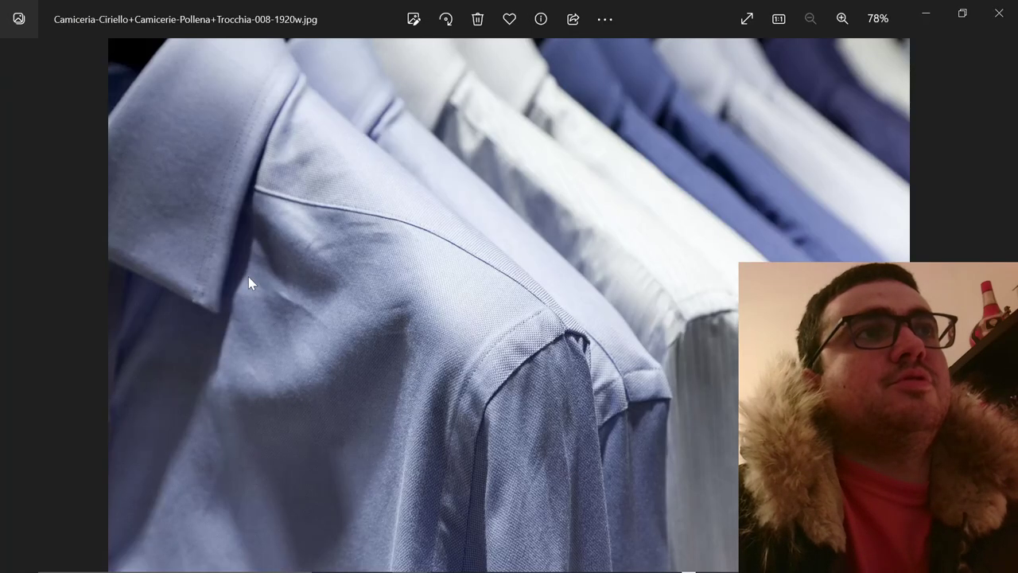
Compare the CIRIELLO NAPOLI logo with the 220 KB shirts photo, then upload the shirts photo to Shopify's image picker
key(alt+Tab)
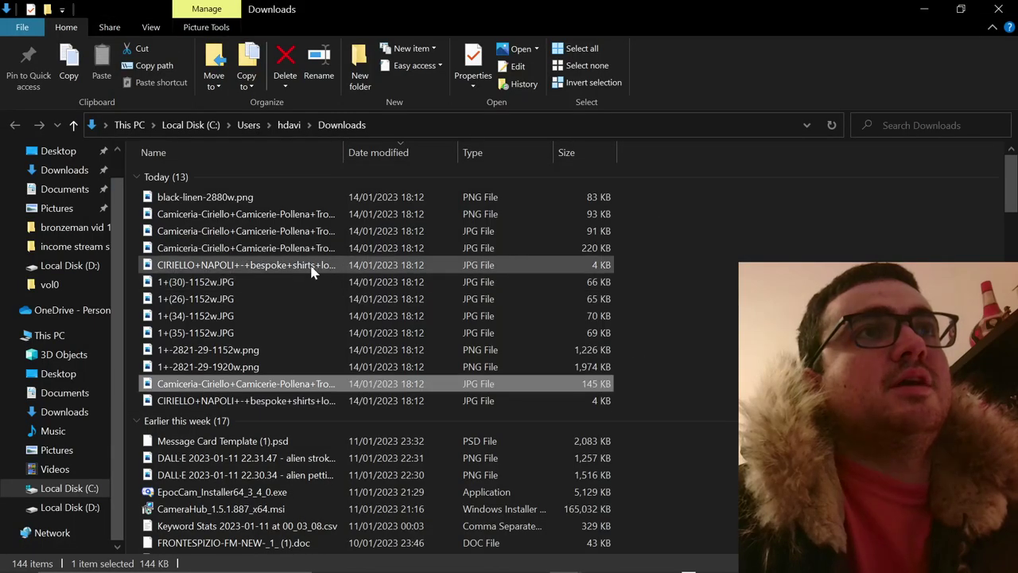
double_click(312, 267)
key(alt+Tab)
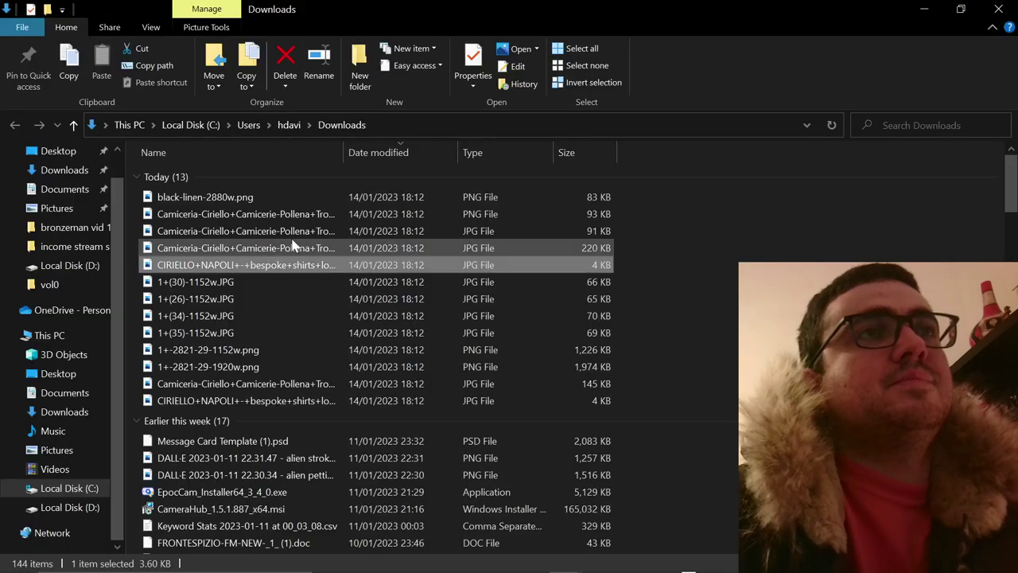
double_click(292, 248)
key(alt+Tab)
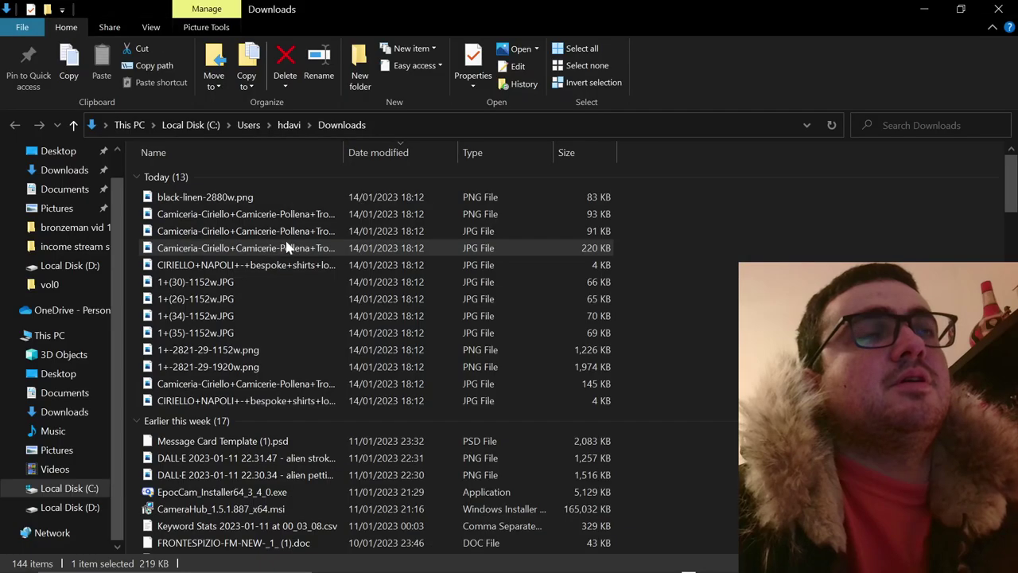
key(alt+Tab)
key(Tab)
key(Tab)
key(Tab)
drag(400, 251, 497, 318)
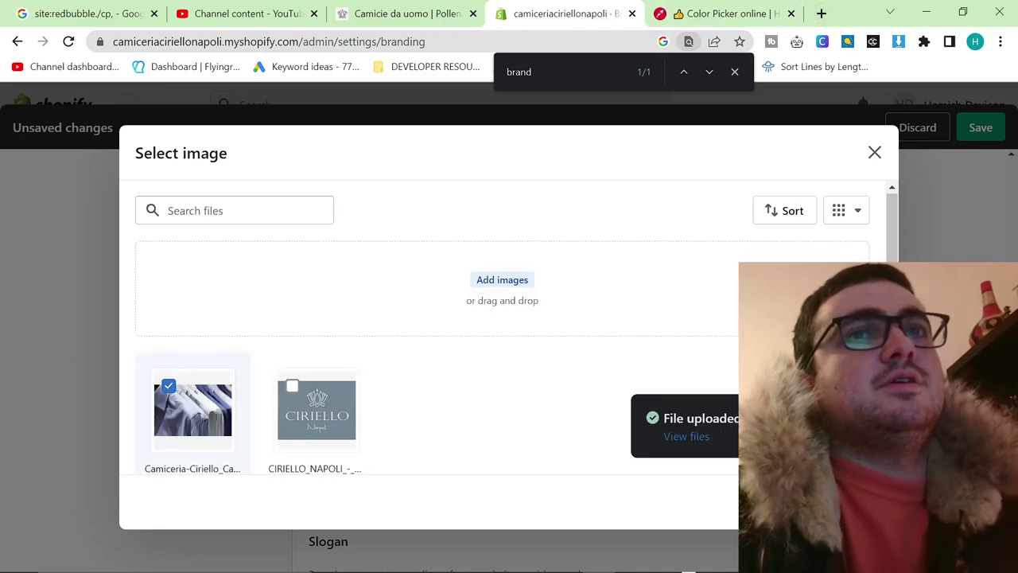
Apply the shirts-on-hangers photo as the Cover Image, then bring up the original Ciriello site's contact page
click(843, 503)
scroll(629, 443, down, 3)
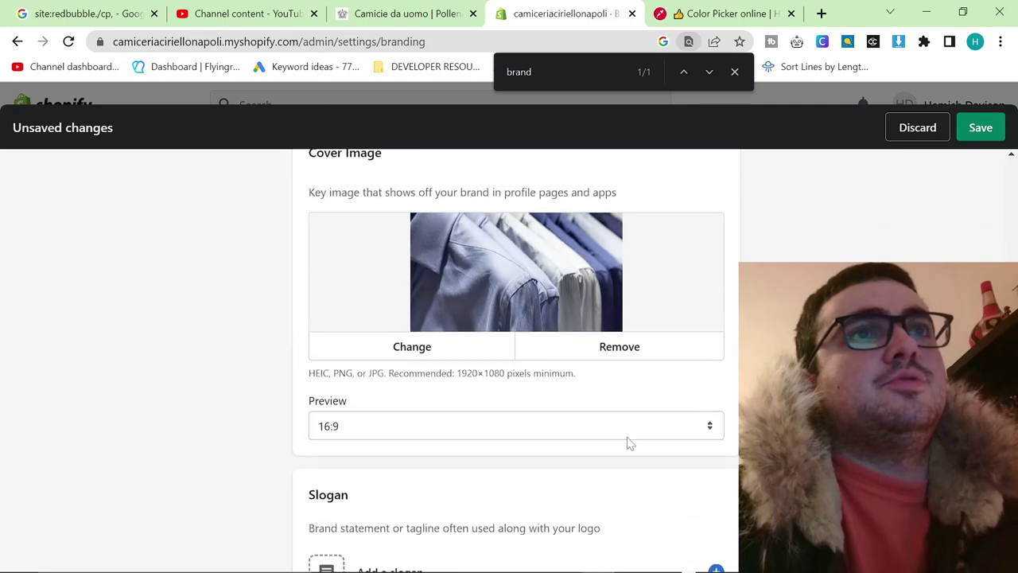
scroll(477, 330, up, 2)
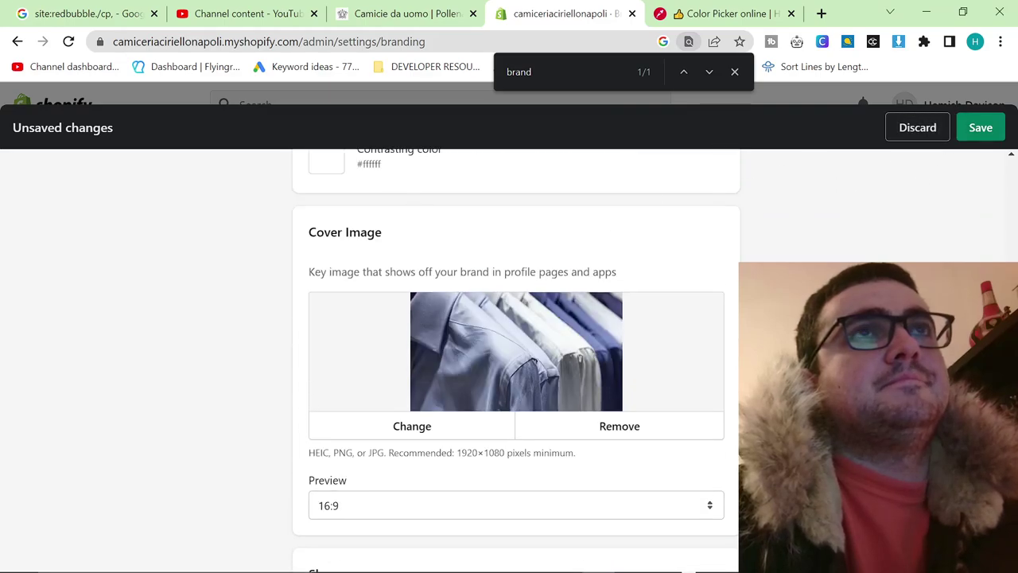
scroll(445, 407, down, 6)
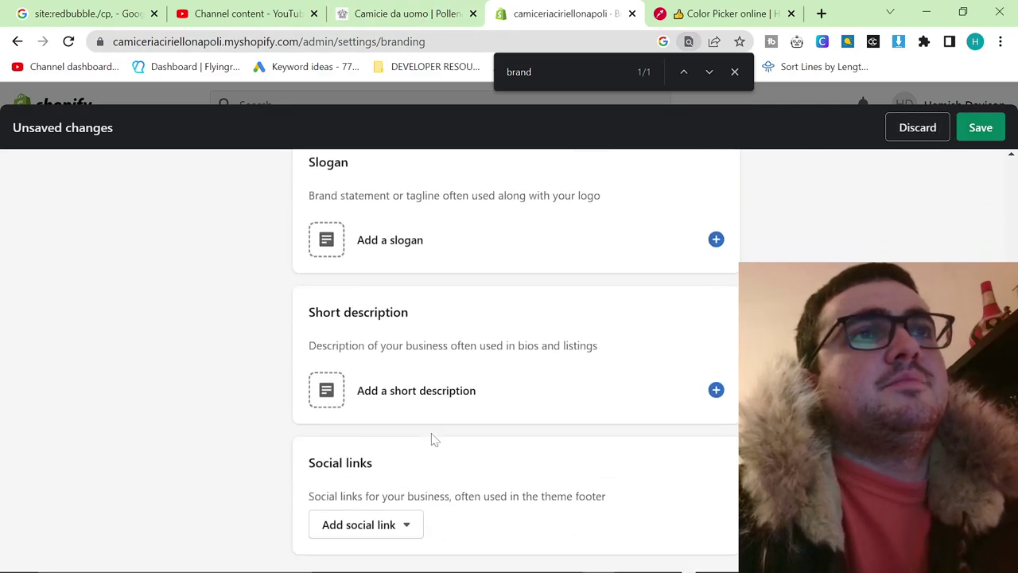
click(390, 11)
scroll(482, 466, down, 10)
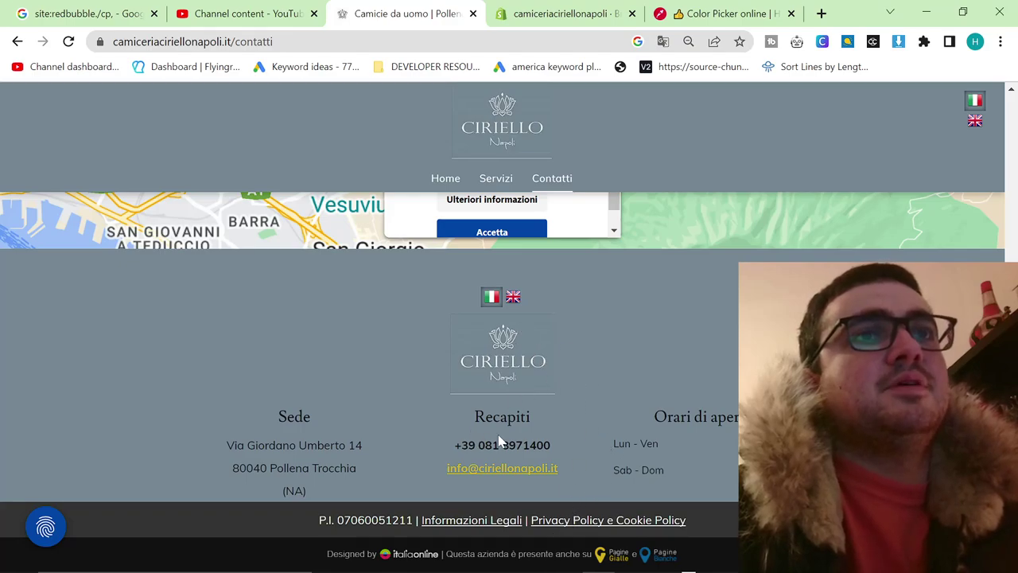
Look over the original Ciriello site's contact page and home page
scroll(500, 441, up, 10)
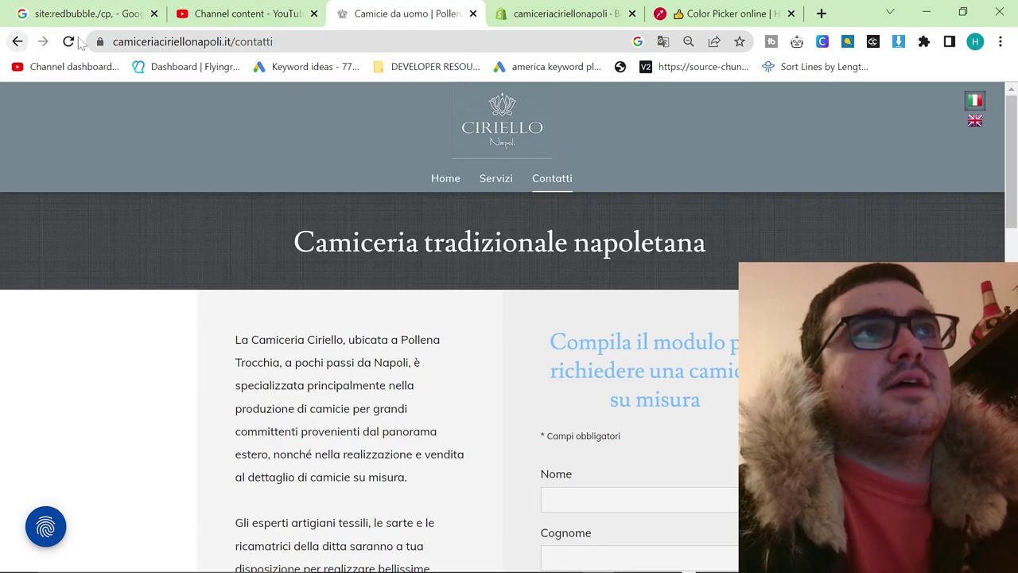
scroll(532, 405, down, 3)
scroll(452, 430, up, 3)
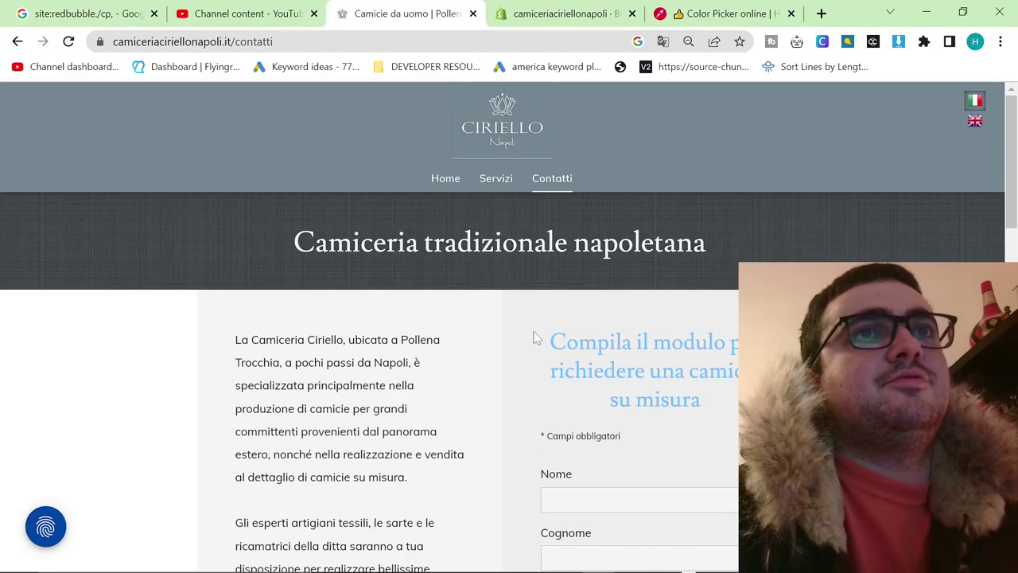
click(446, 179)
scroll(548, 393, down, 5)
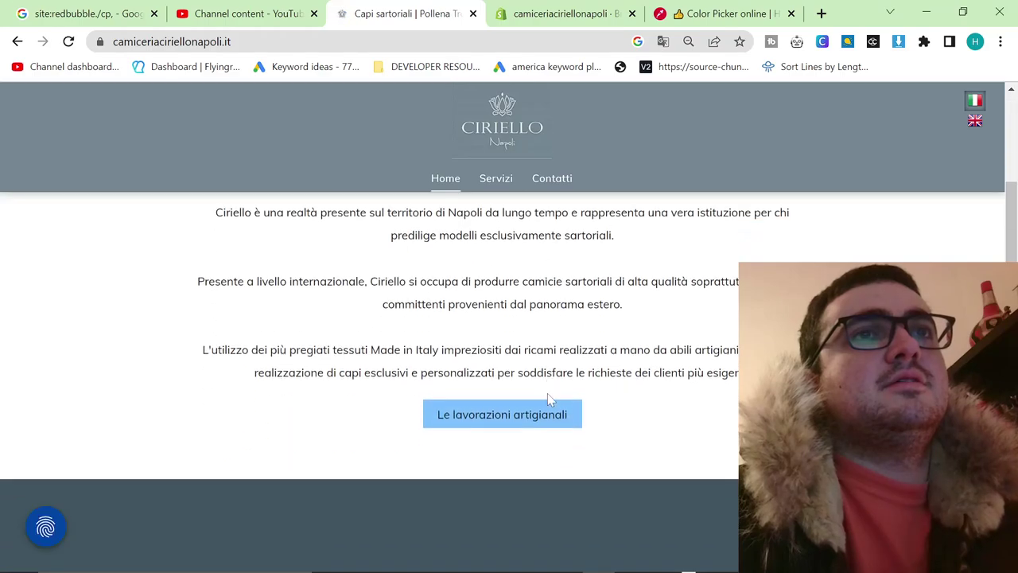
scroll(550, 400, down, 10)
scroll(525, 451, up, 3)
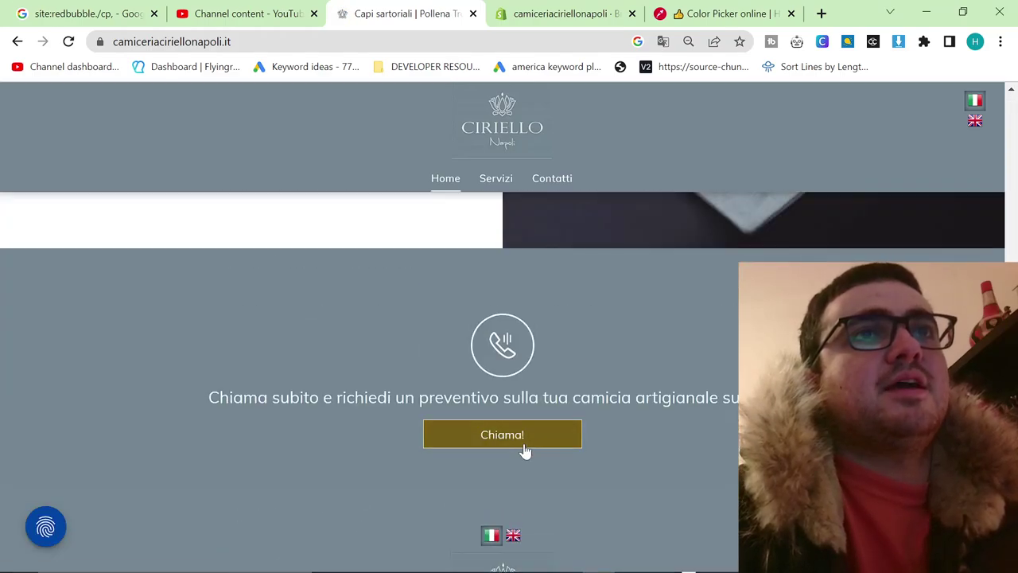
scroll(547, 431, up, 15)
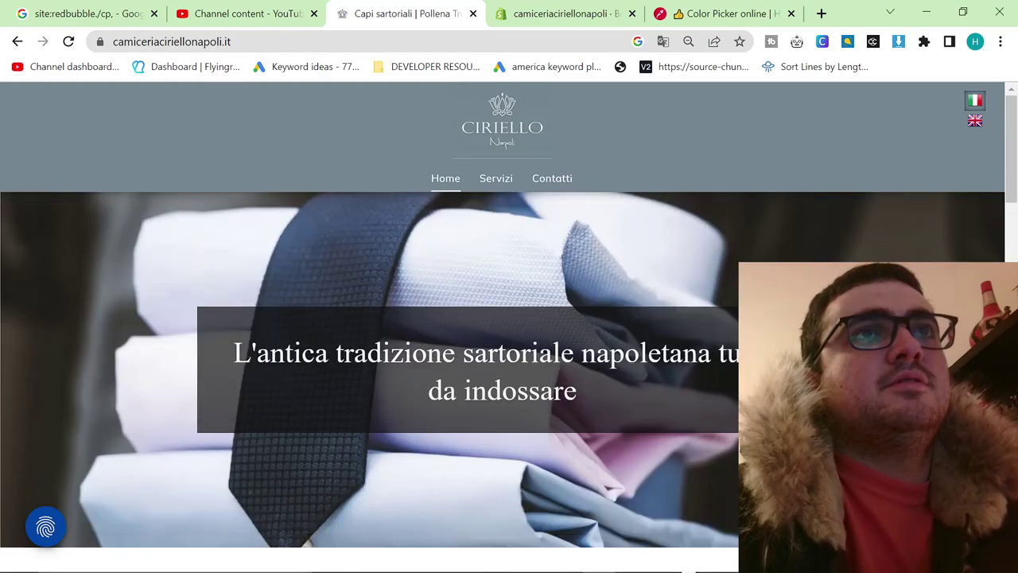
scroll(470, 402, down, 5)
scroll(499, 396, up, 2)
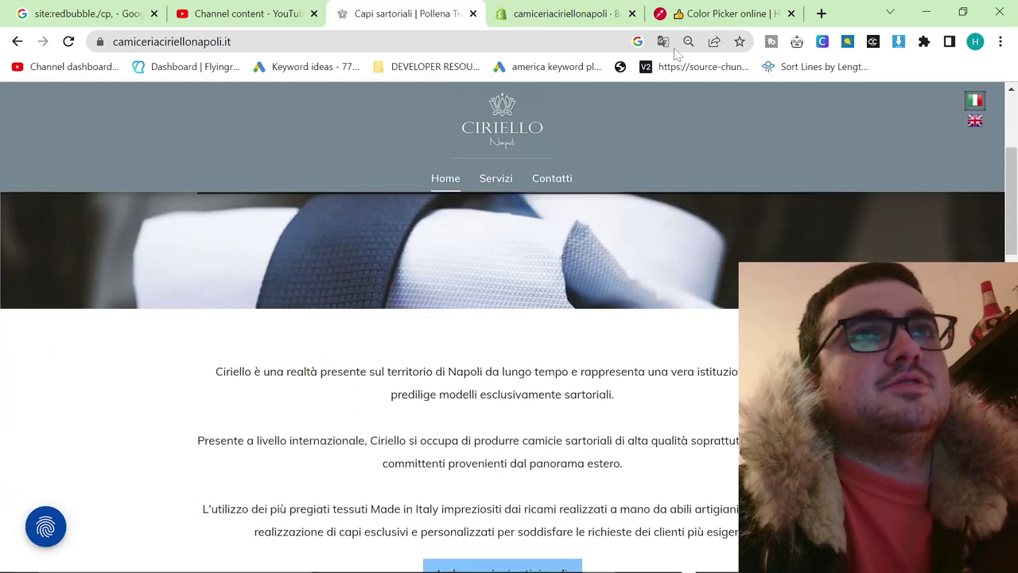
Copy the word 'Ciriello' from the intro text and paste it into a new tab
double_click(234, 371)
key(ctrl+c)
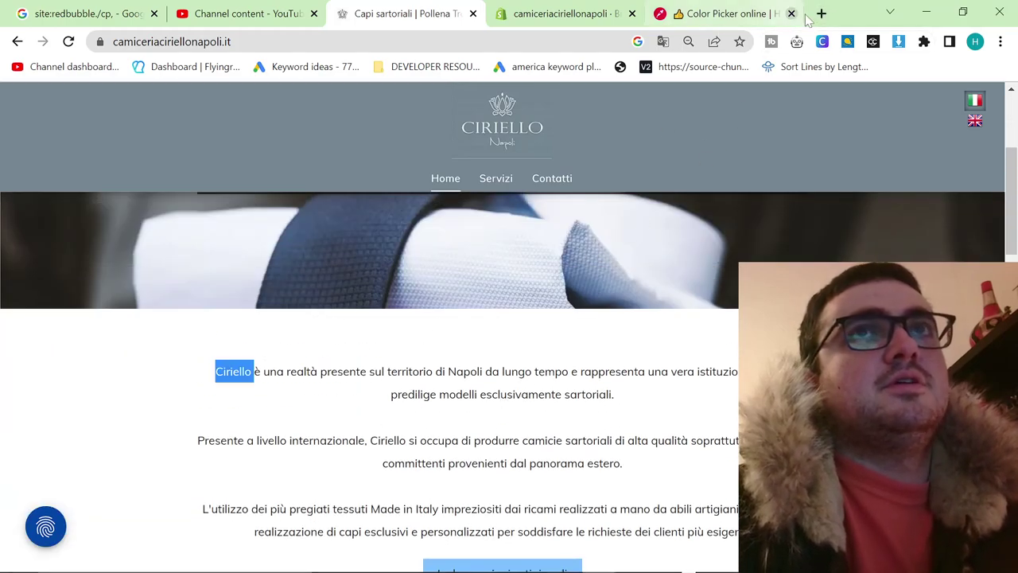
click(821, 13)
key(ctrl+v)
Search Google for 'Ciriello instagram', then refine the search with 'camicia'
text(instagram)
key(Return)
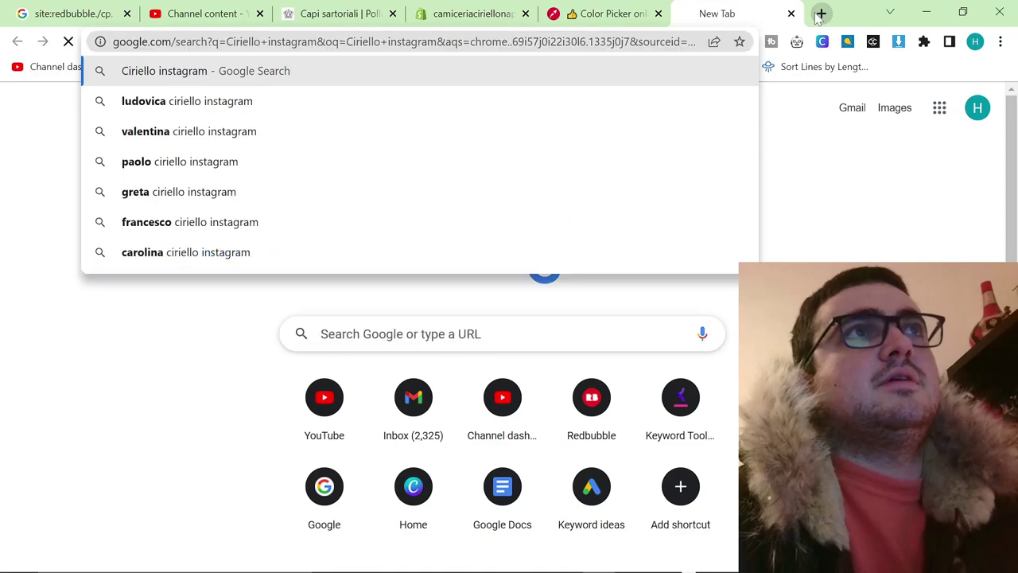
text(camici)
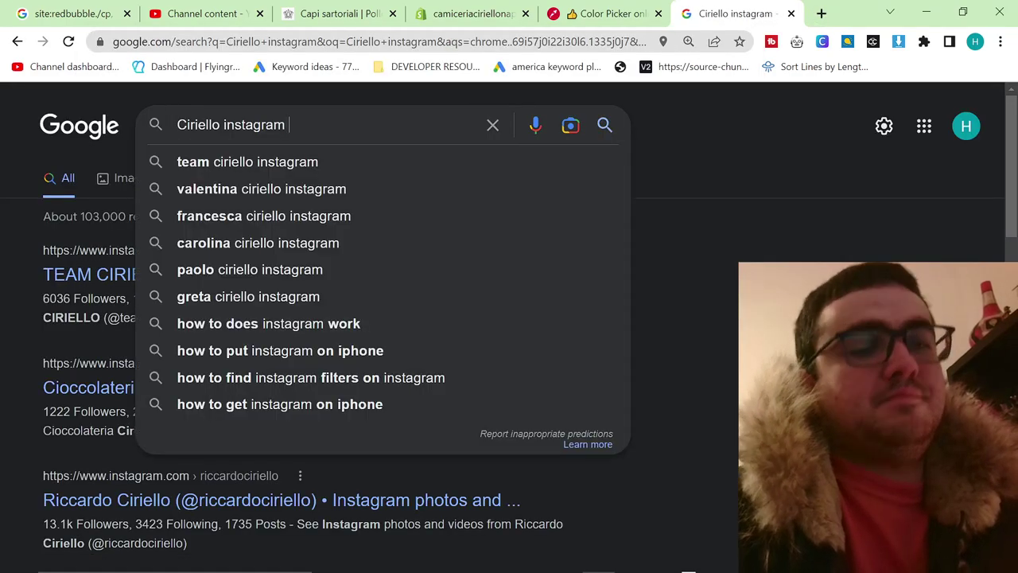
text(a)
key(Return)
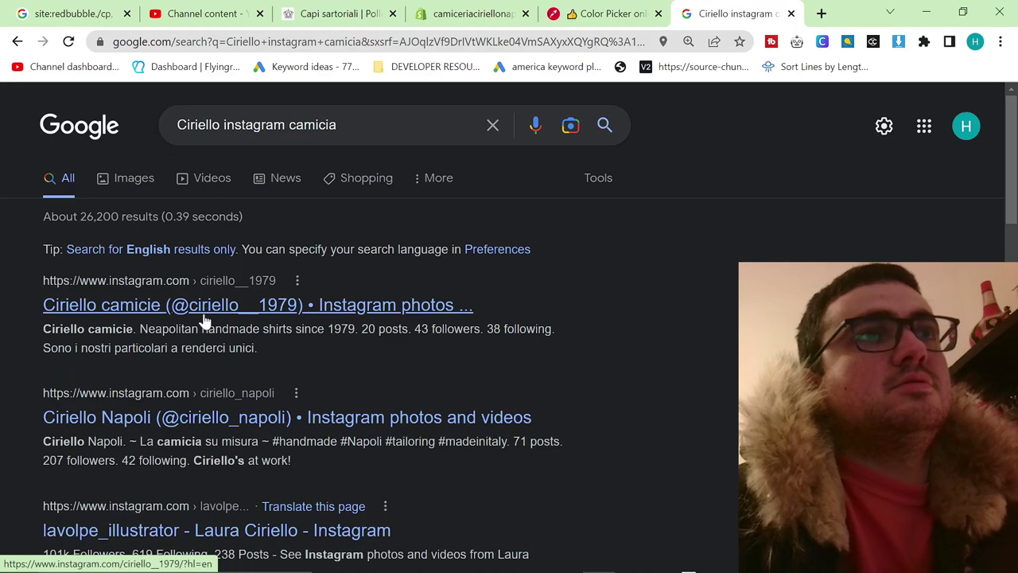
scroll(416, 368, down, 1)
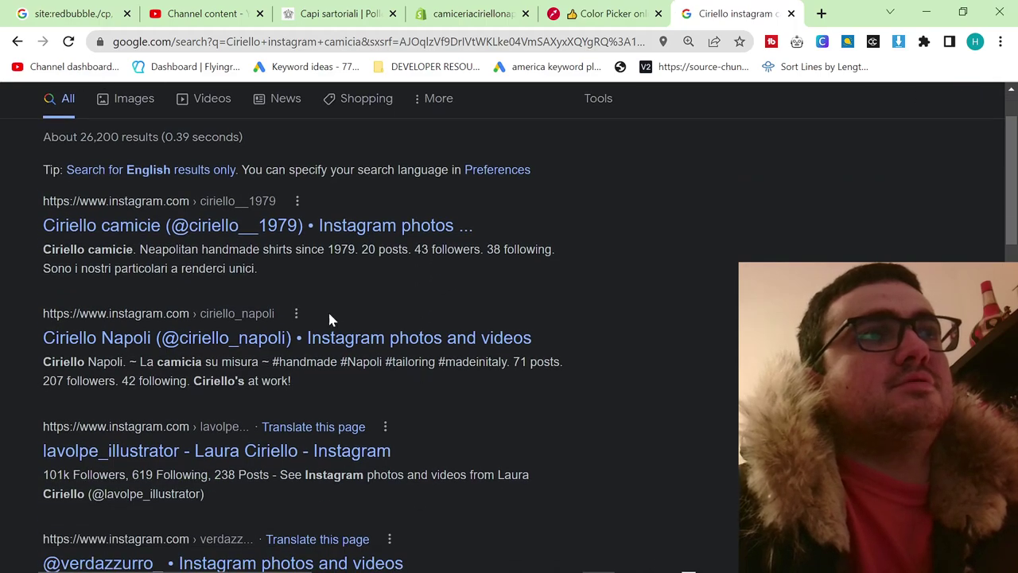
middle_click(325, 338)
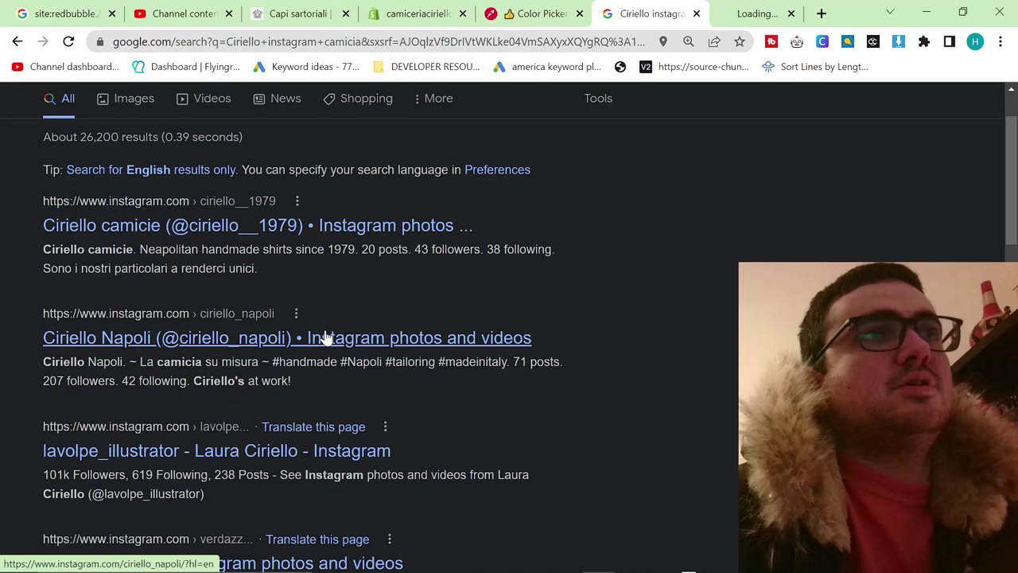
click(717, 16)
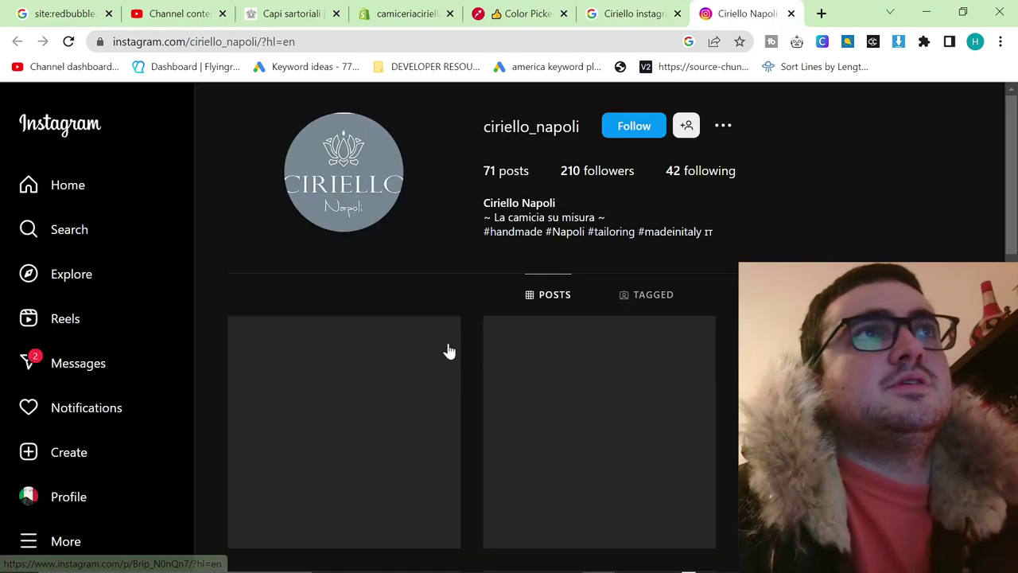
scroll(448, 350, down, 1)
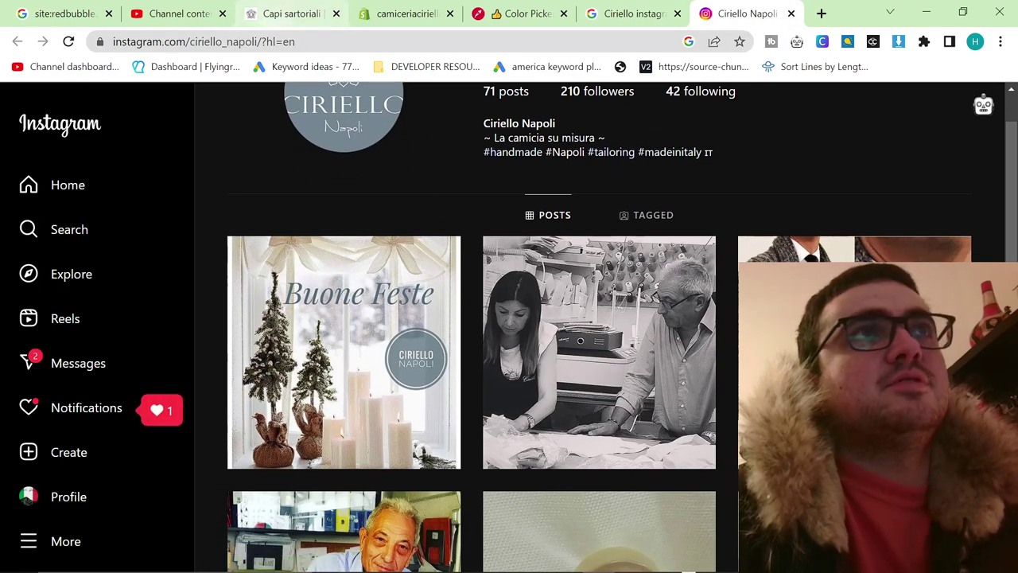
double_click(333, 42)
drag(322, 41, 113, 42)
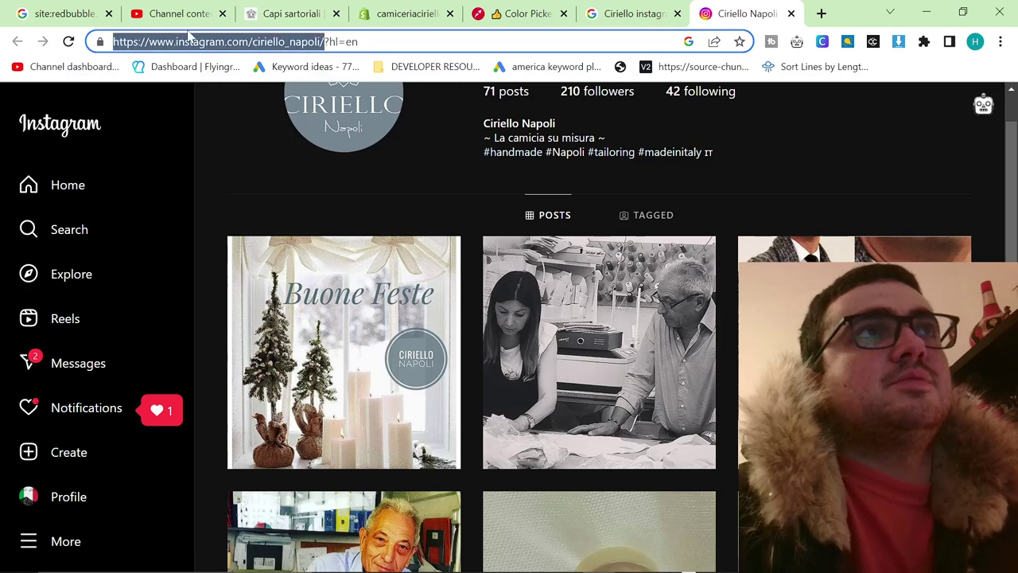
click(405, 13)
Add an Instagram social link using the pasted ciriello_napoli profile address
click(368, 463)
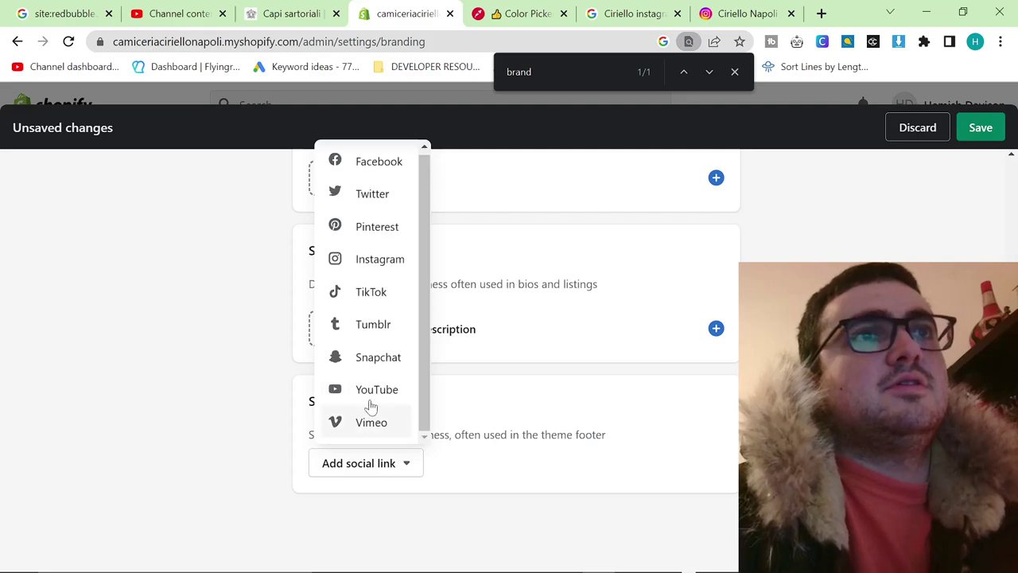
click(359, 263)
key(ctrl+v)
scroll(711, 472, down, 1)
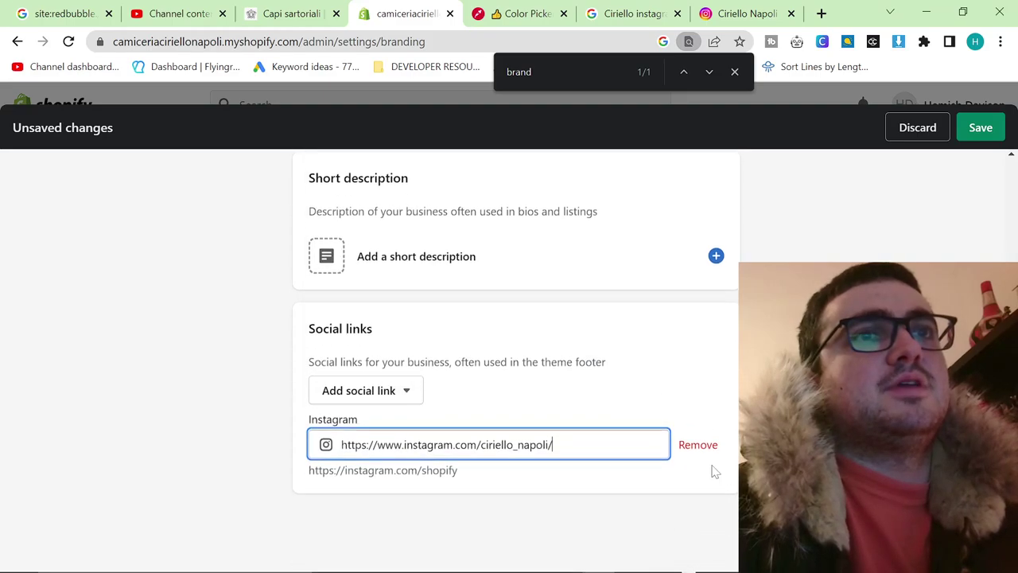
click(589, 477)
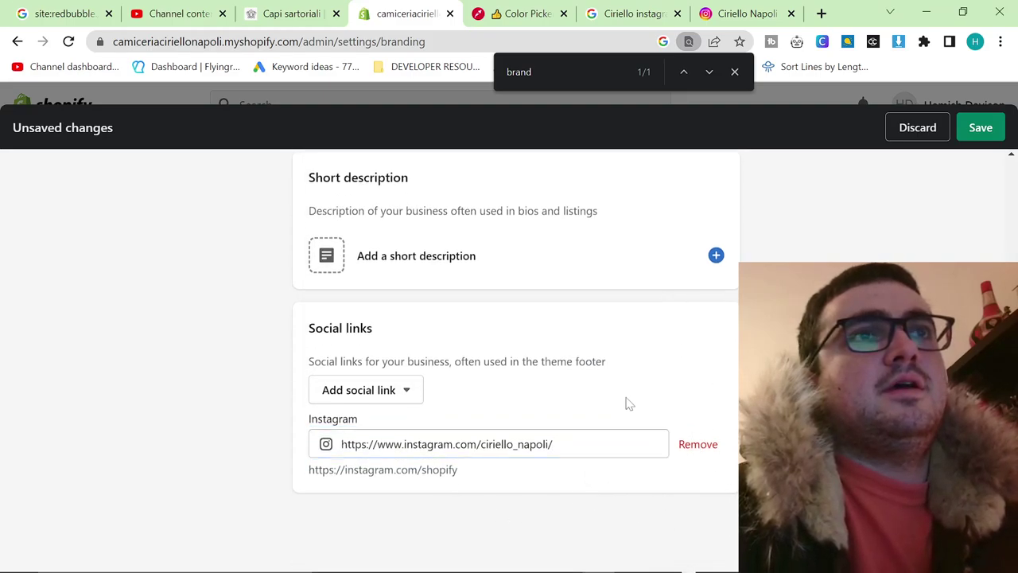
Save the branding settings and move on to the Online Store Themes page
click(980, 128)
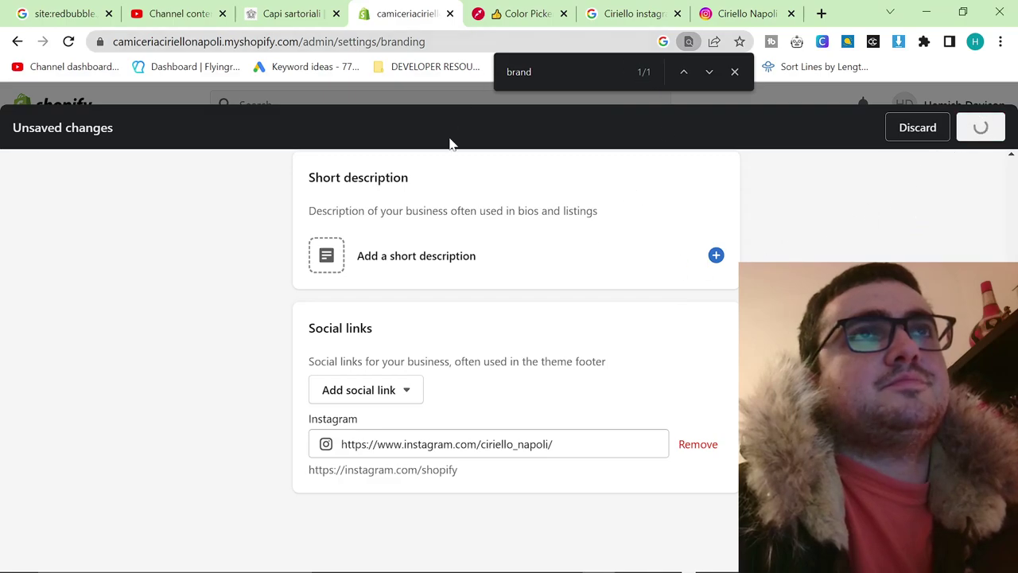
scroll(923, 187, up, 3)
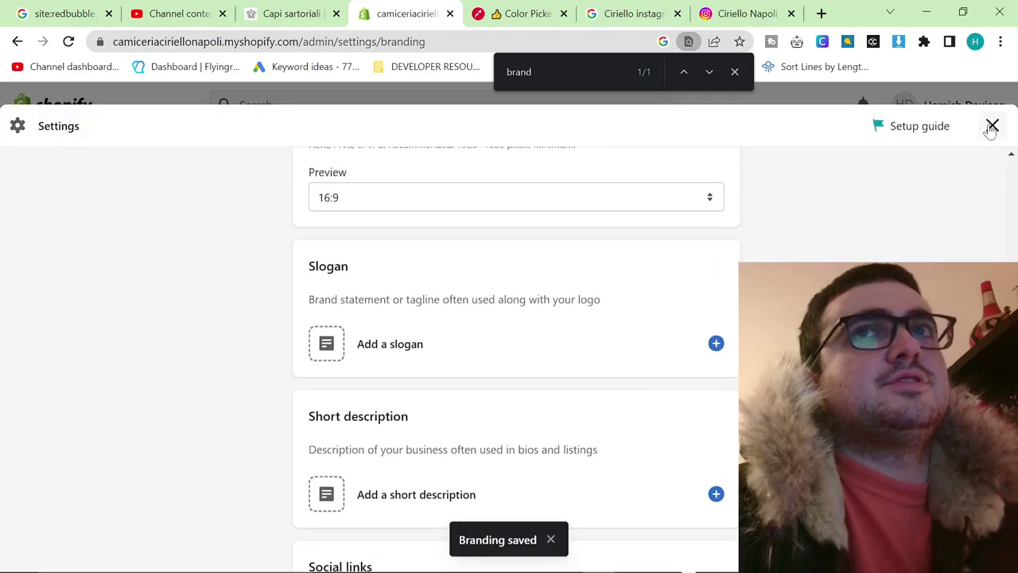
scroll(991, 130, down, 2)
scroll(990, 129, up, 11)
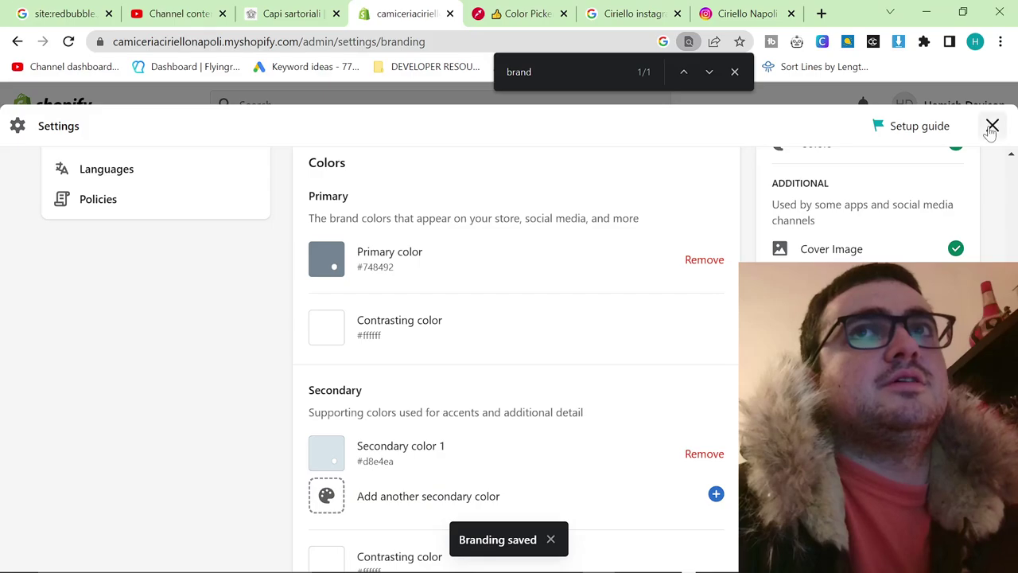
click(992, 127)
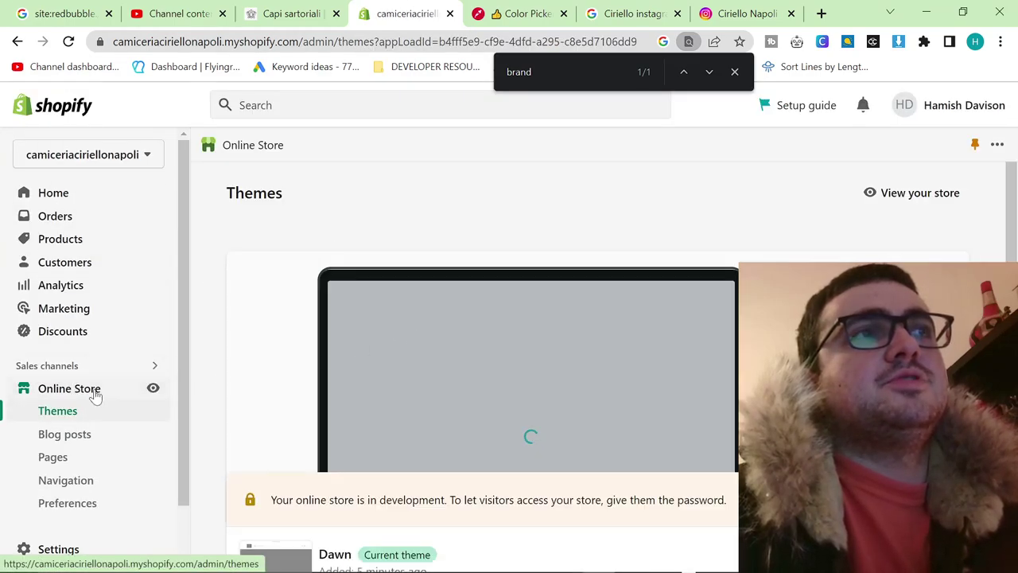
Open the Dawn theme editor and look at the announcement bar's settings
scroll(477, 390, down, 3)
click(923, 332)
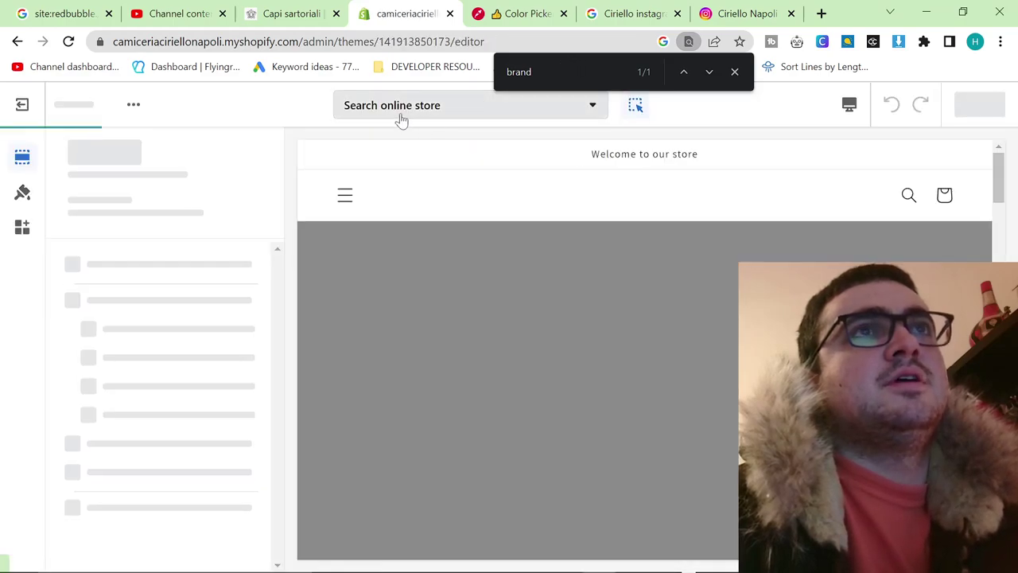
click(734, 71)
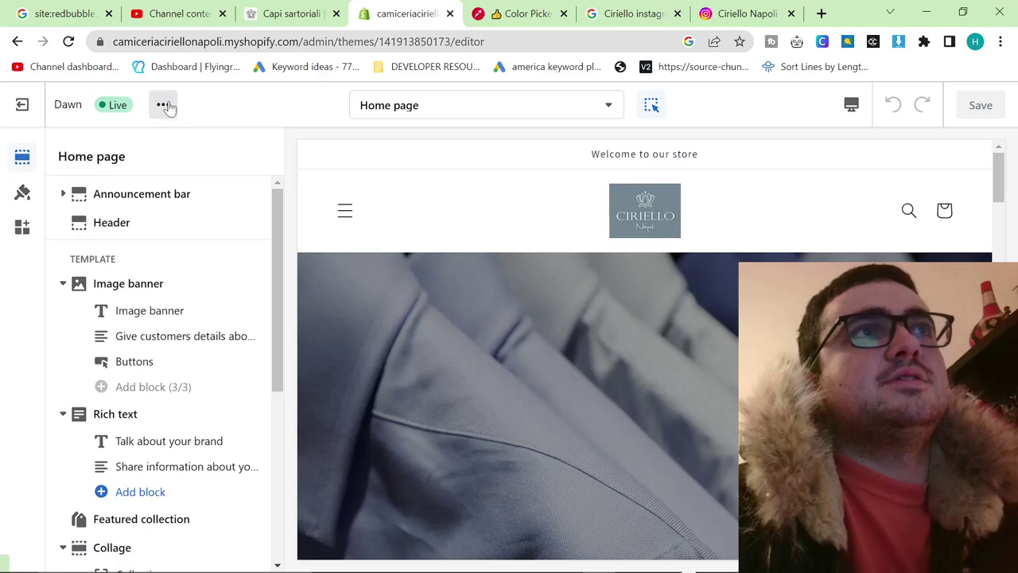
click(163, 104)
click(433, 159)
scroll(584, 289, down, 3)
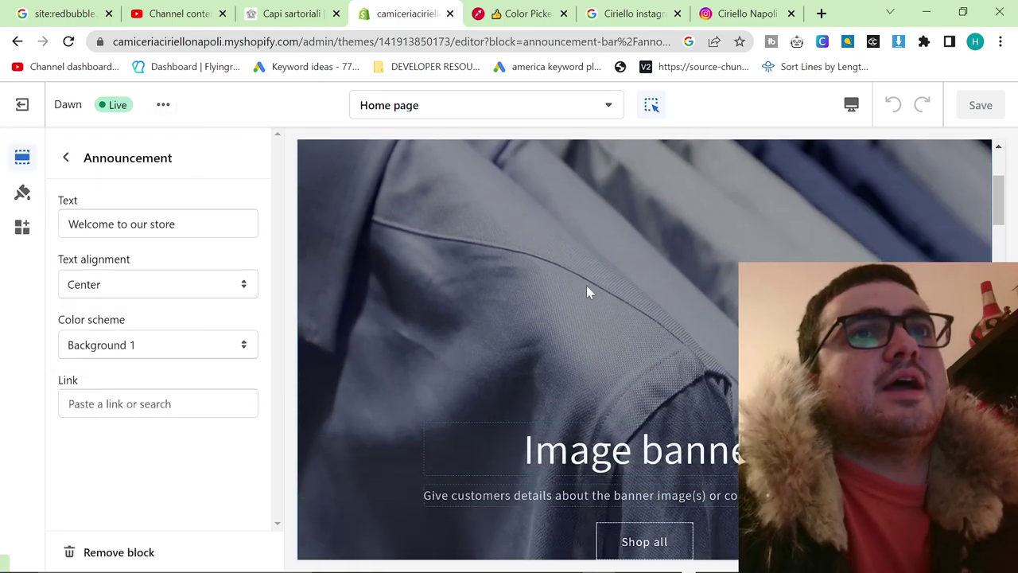
scroll(587, 291, up, 3)
scroll(587, 305, down, 3)
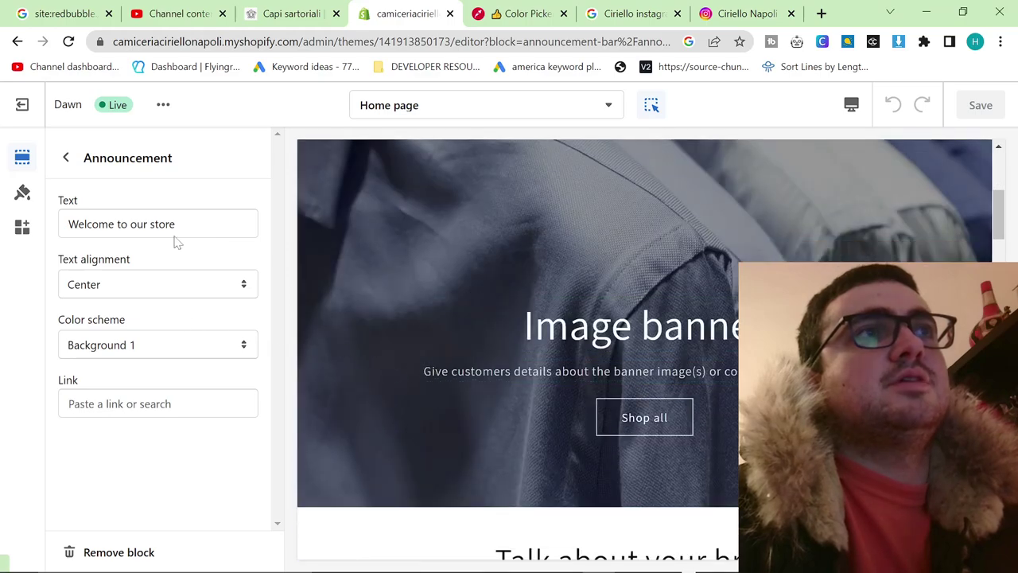
Review the Image banner section settings
click(477, 262)
scroll(189, 416, down, 2)
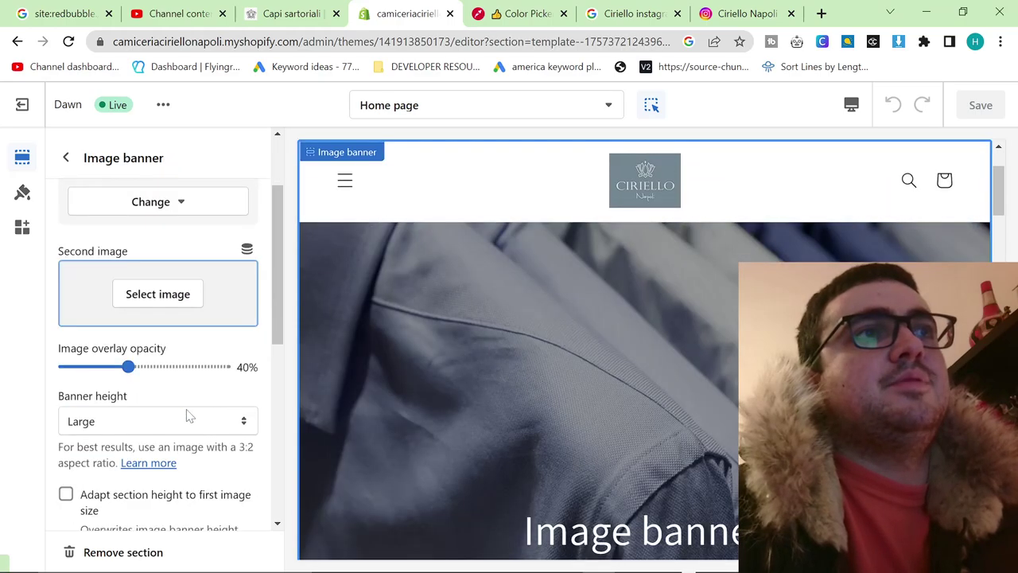
scroll(239, 381, up, 2)
scroll(203, 373, down, 3)
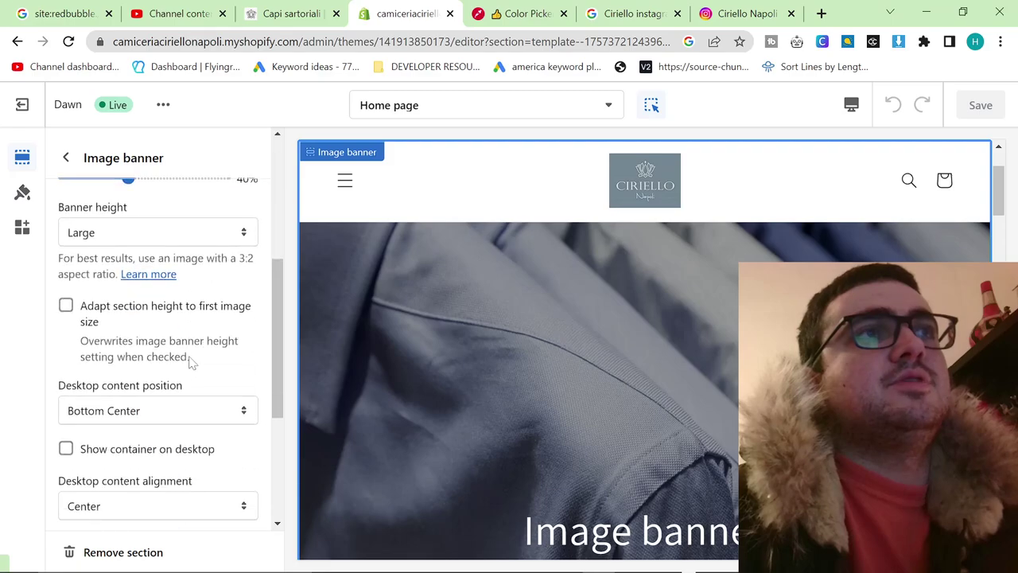
scroll(169, 378, down, 3)
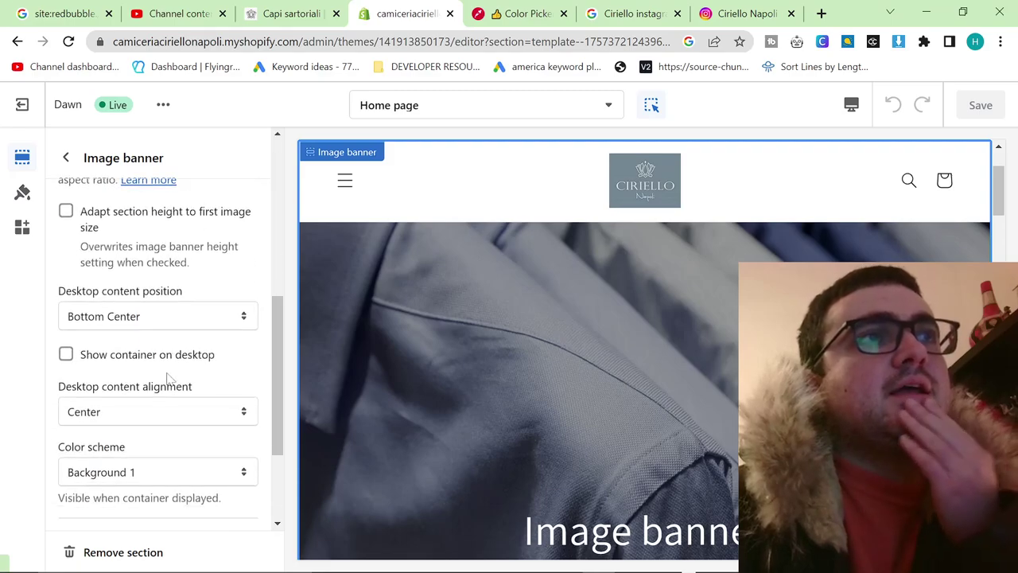
scroll(157, 366, up, 4)
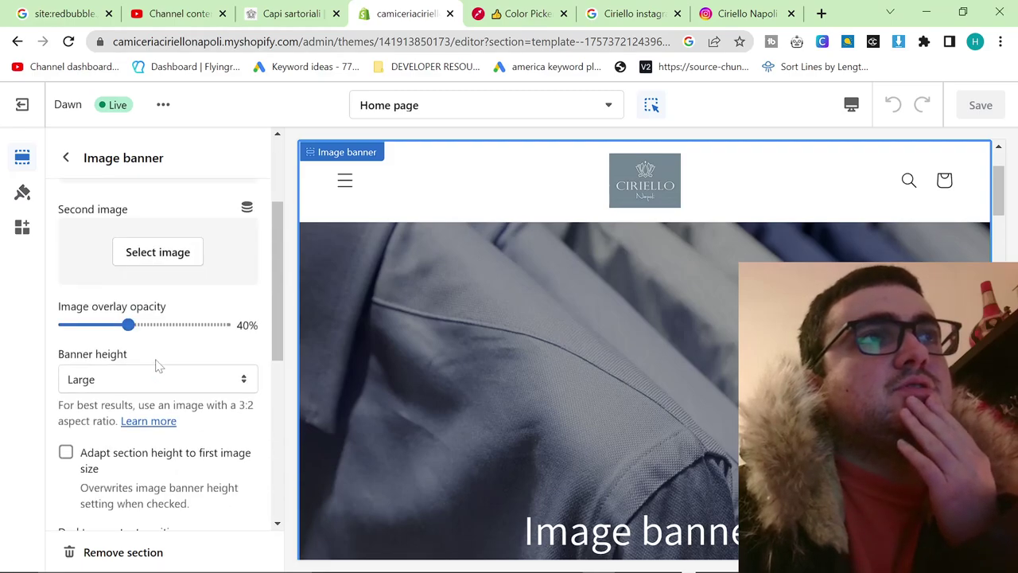
Hide the 'Welcome to our store' announcement on the home page
click(66, 158)
click(130, 220)
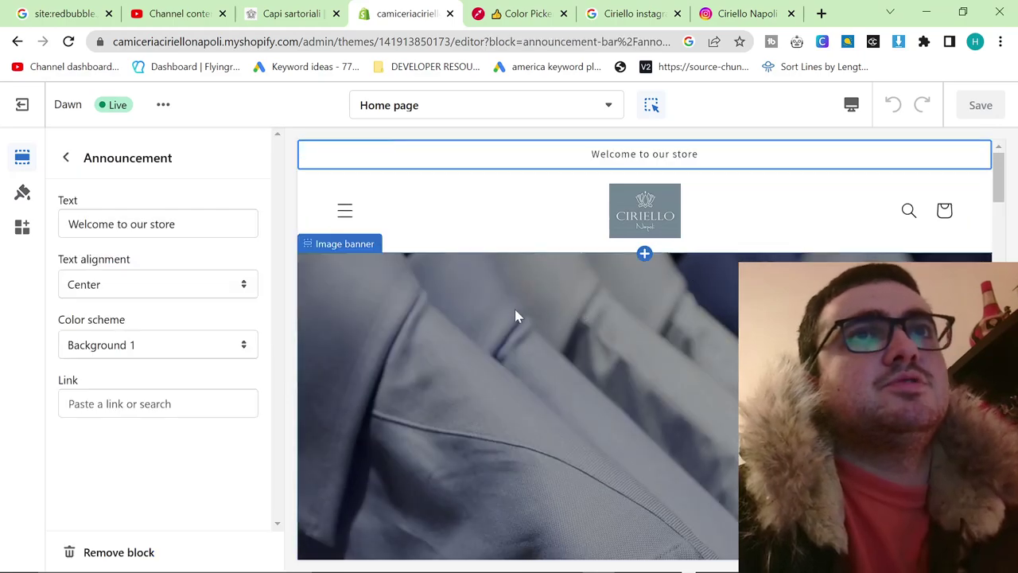
click(66, 158)
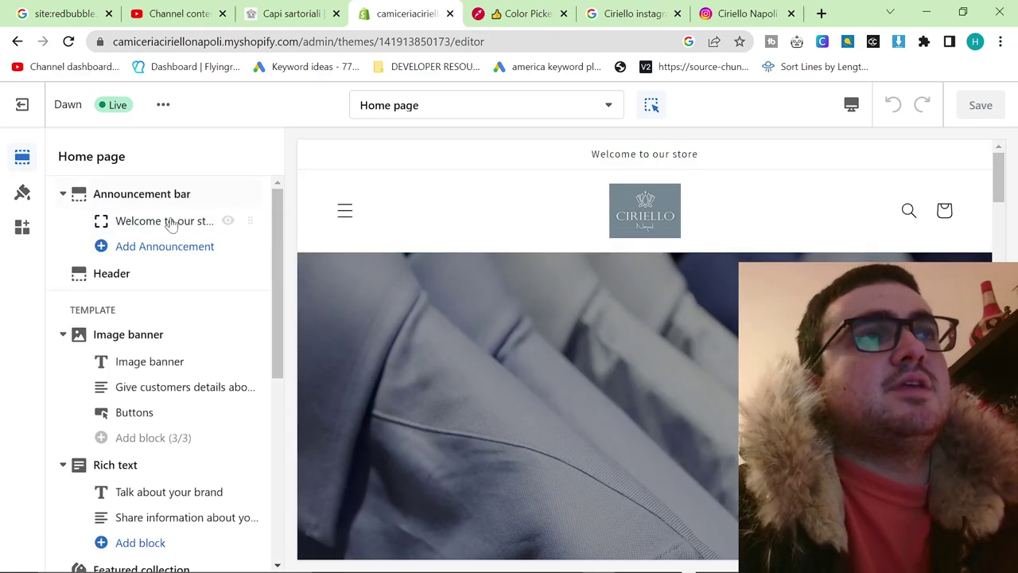
click(228, 221)
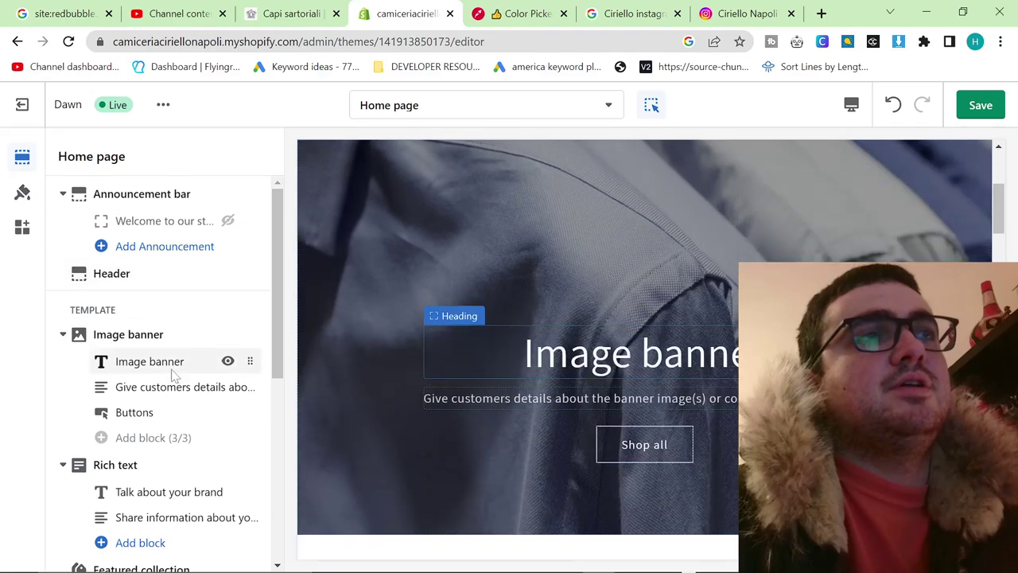
Delete the Image banner's placeholder heading, briefly typing 'High' and erasing it again
click(171, 368)
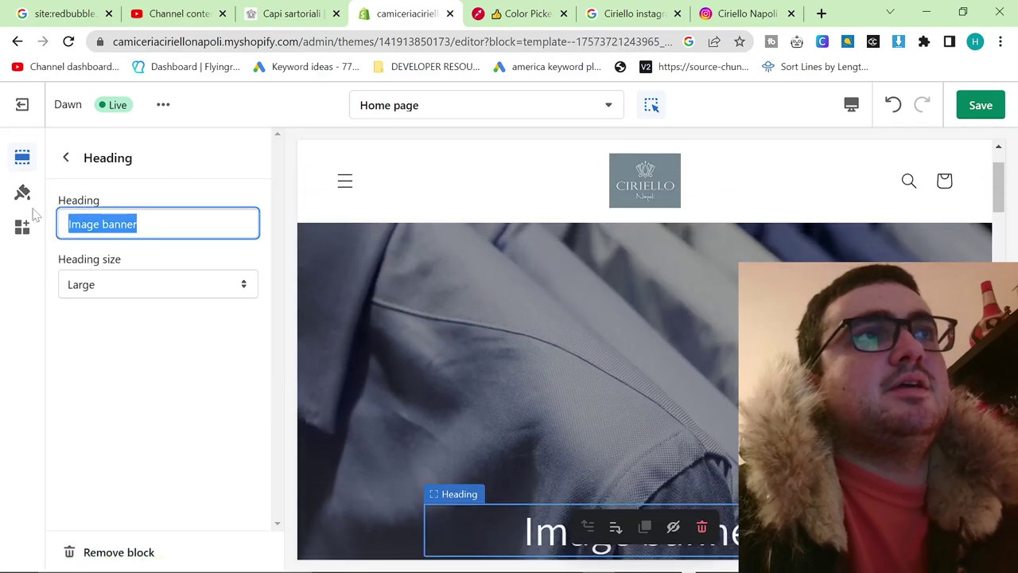
key(BackSpace)
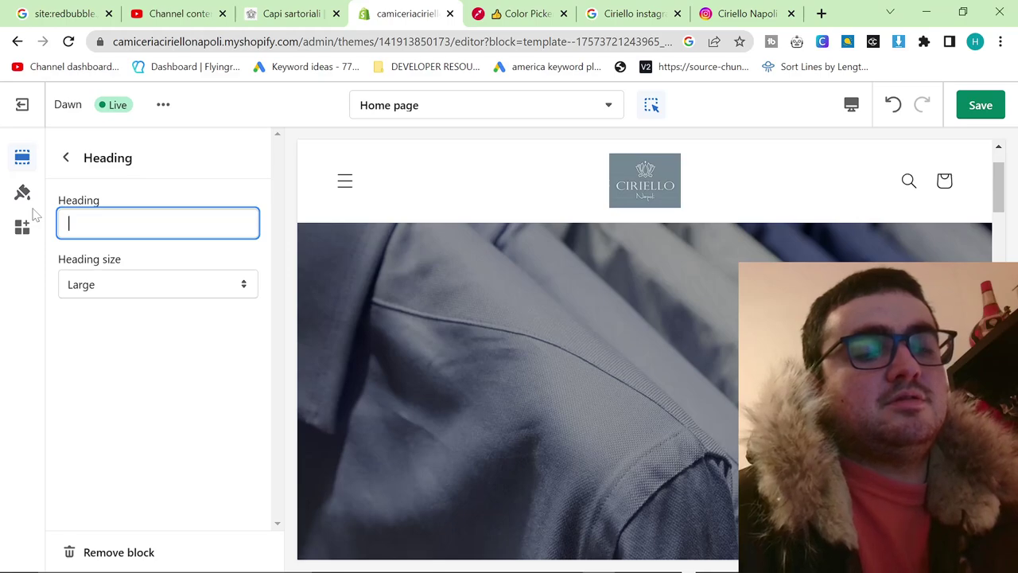
text(High)
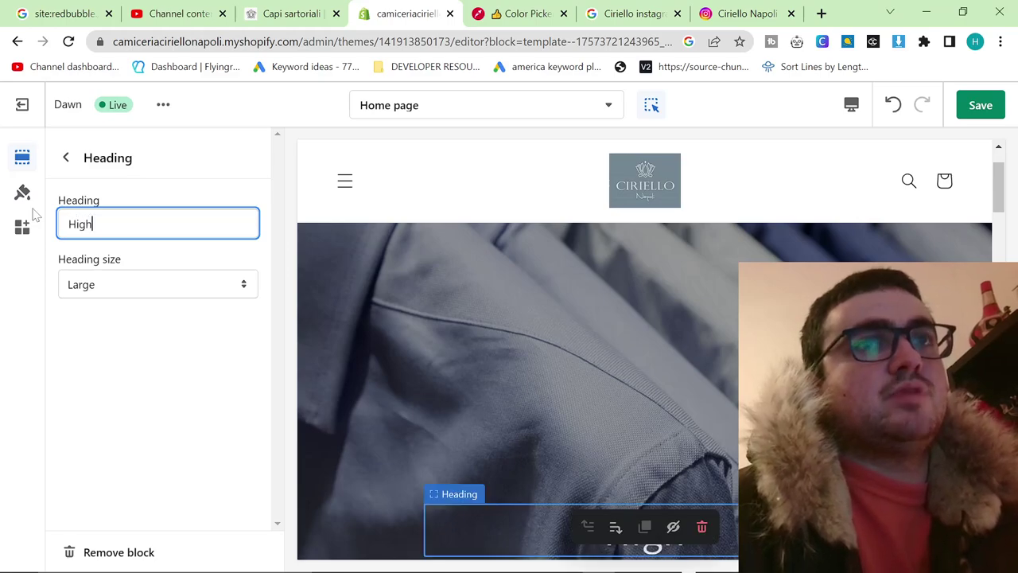
key(BackSpace)
key(BackSpace)
key(BackSpace)
key(BackSpace)
Search Google for 'chatgpt' and launch the ChatGPT chat page in a new tab
click(820, 14)
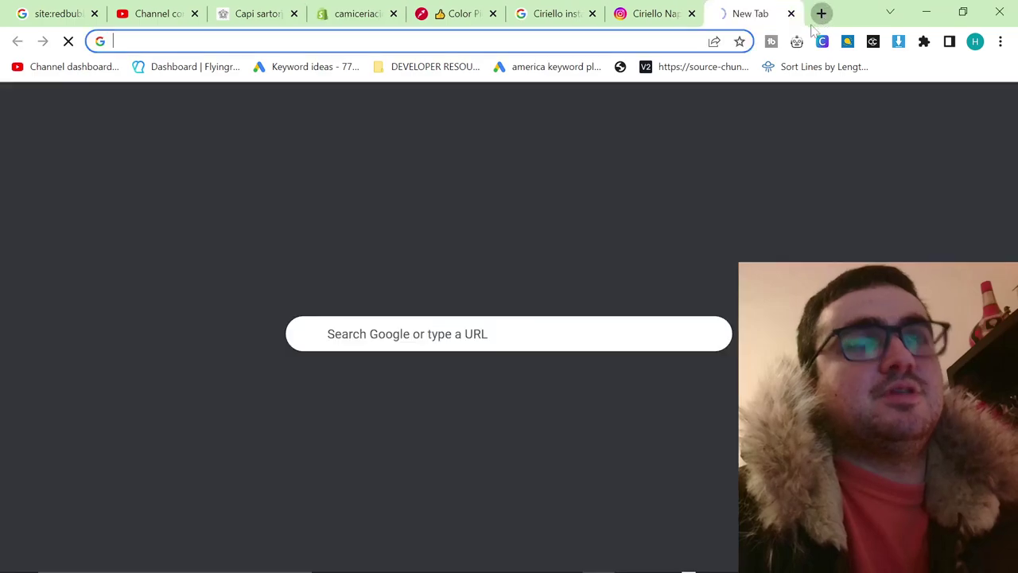
text(chatgpt)
key(Return)
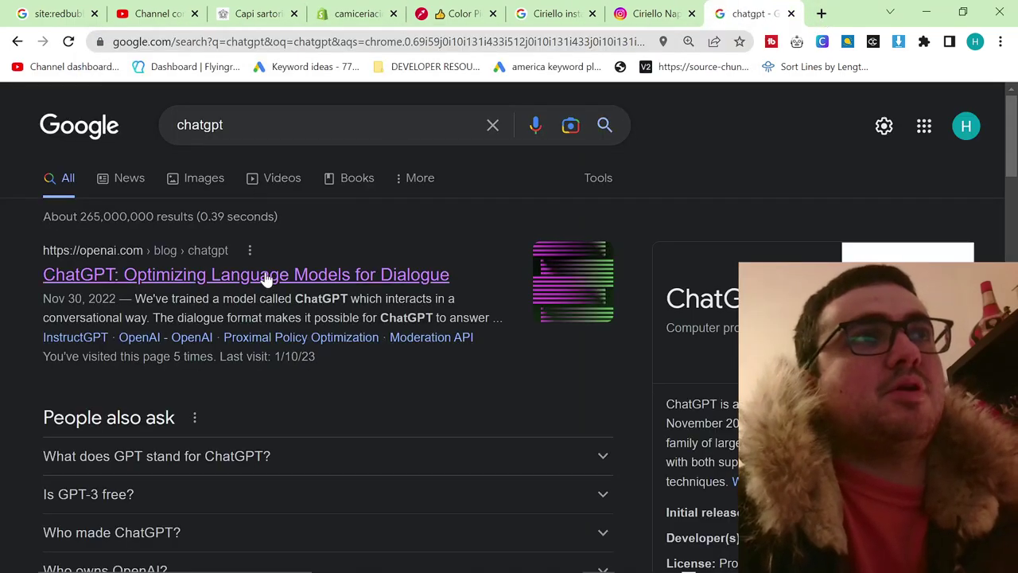
click(342, 276)
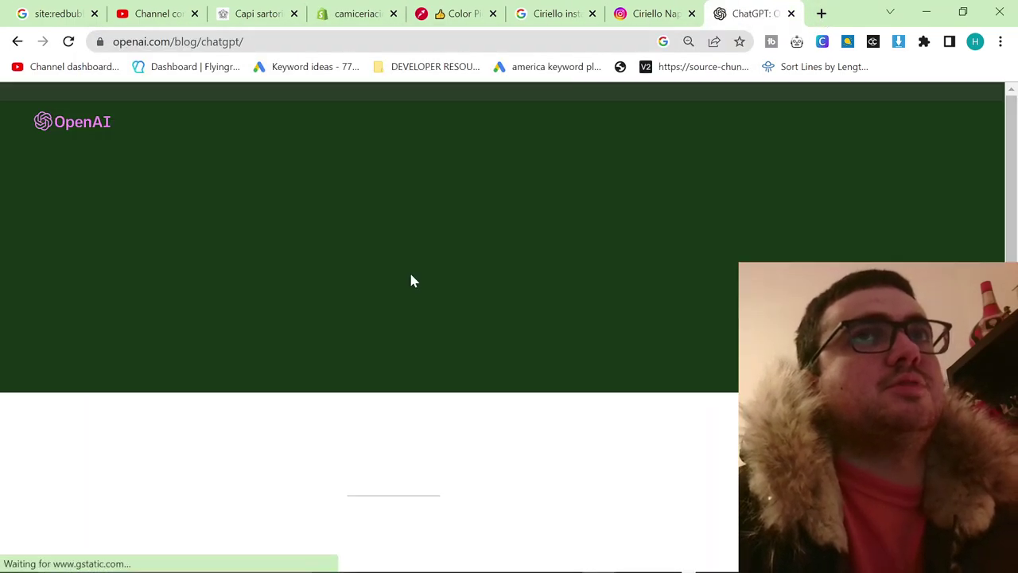
scroll(98, 261, down, 3)
click(98, 256)
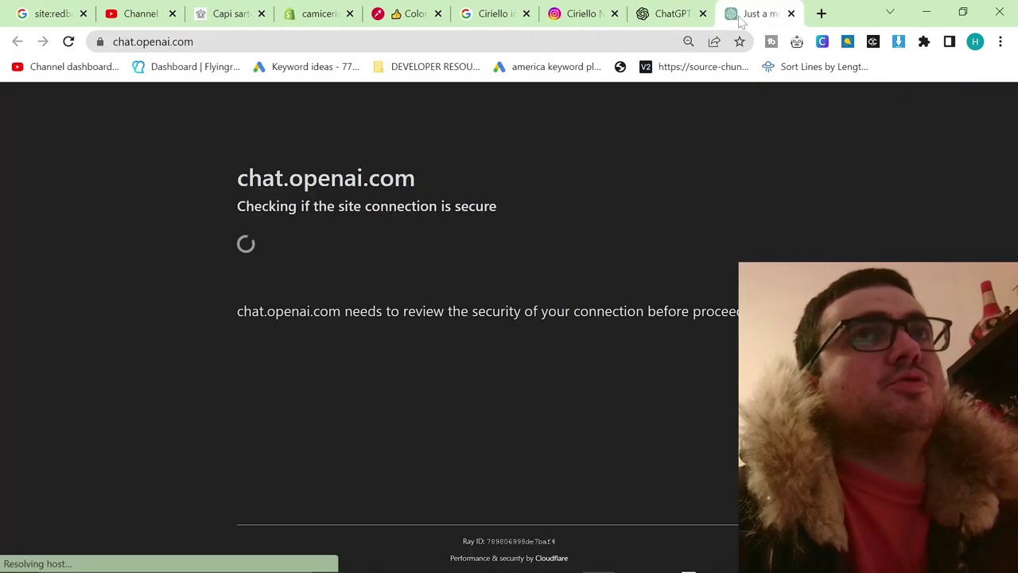
drag(760, 14, 672, 14)
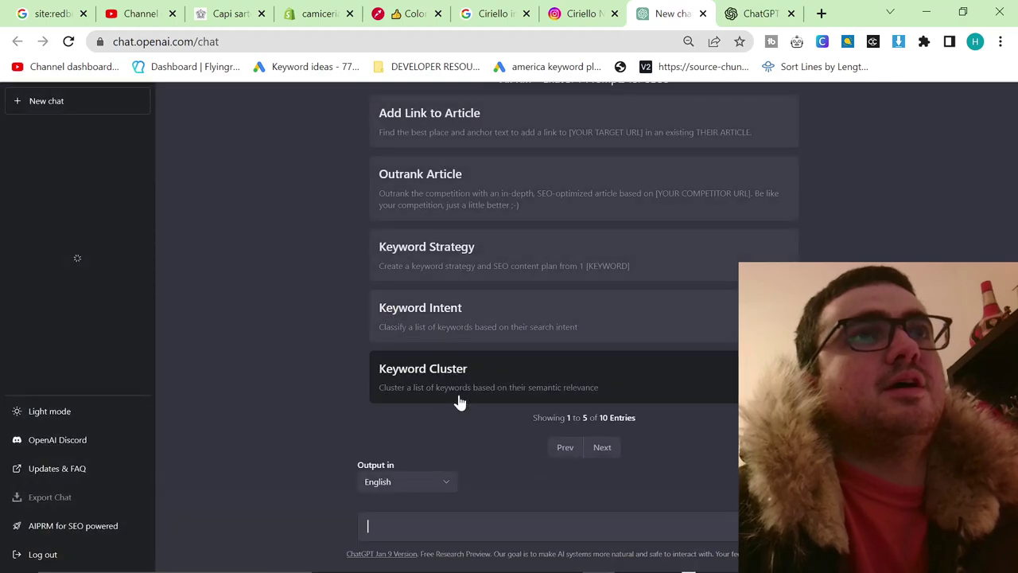
Draft the banner-tag prompt, pasting the Instagram profile link and then removing it
text(writ)
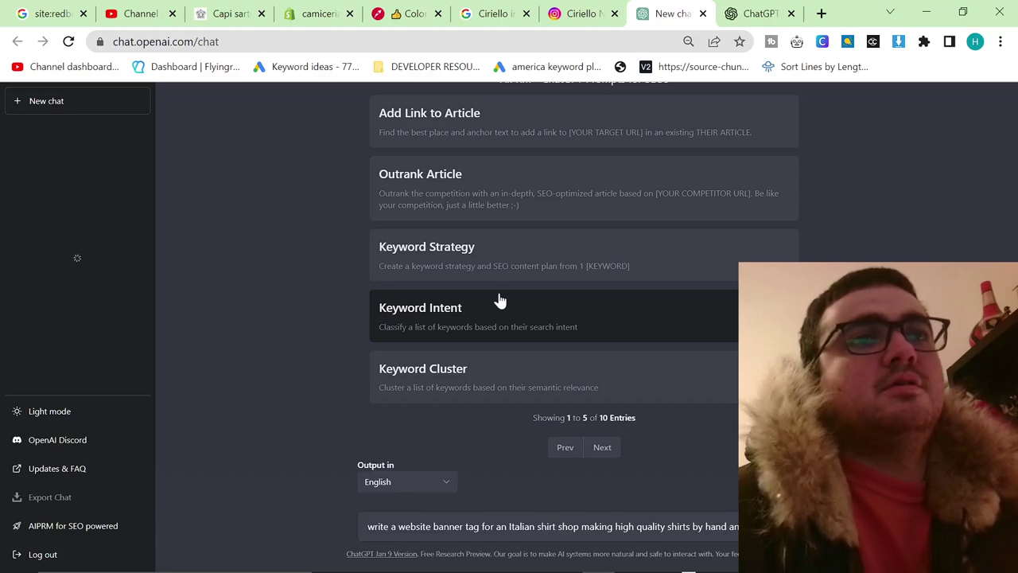
text(thew)
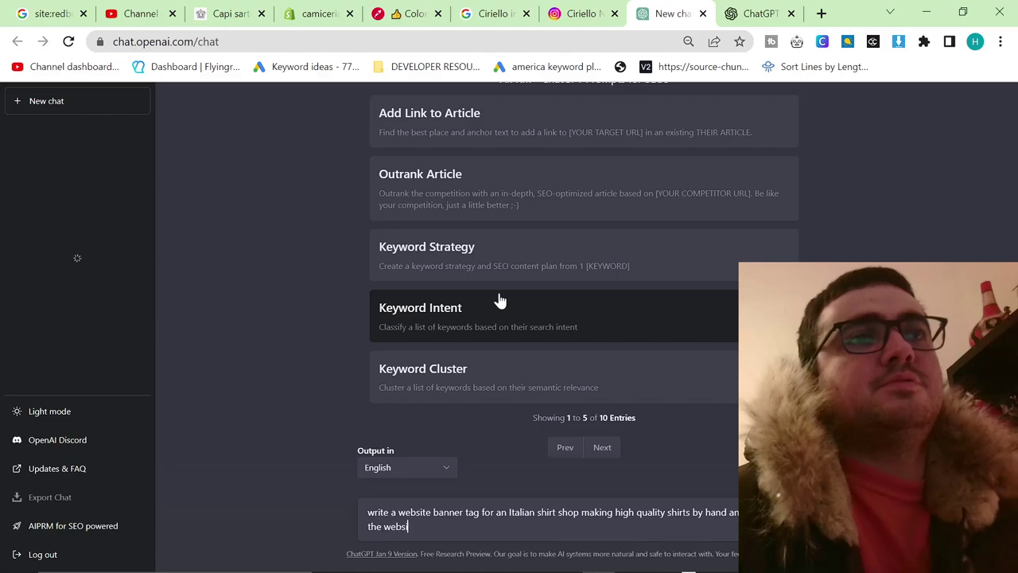
text(https://www.instagram.com/ciriello_napoli/)
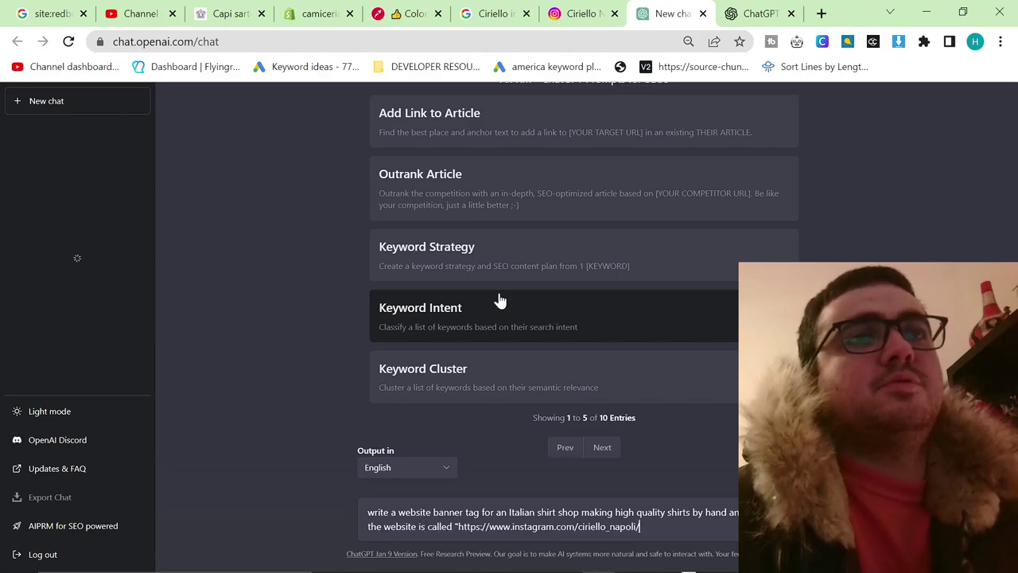
key(ctrl+z)
text(https://www.instagram.com/ciriello_napoli/)
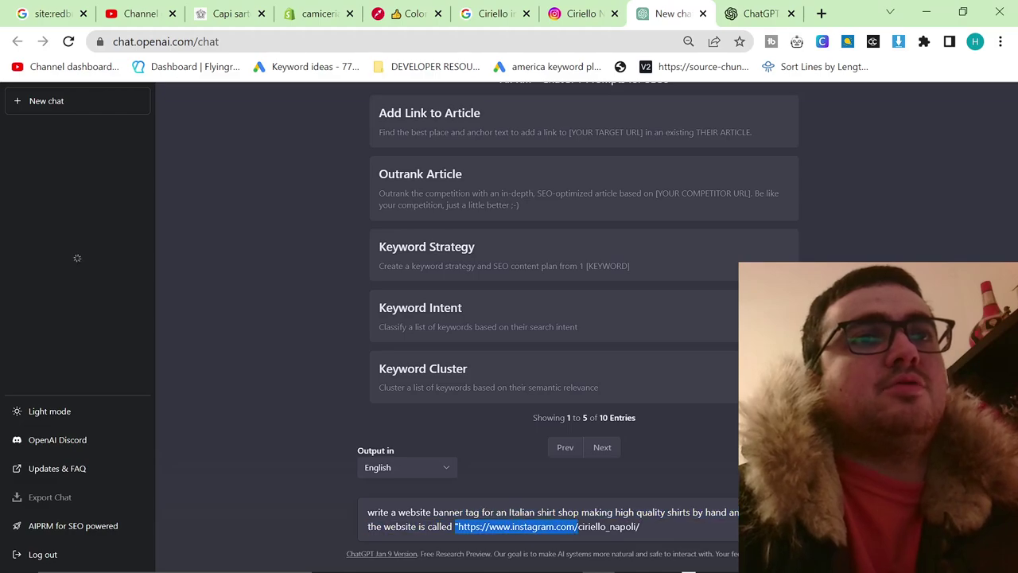
key(BackSpace)
key(BackSpace)
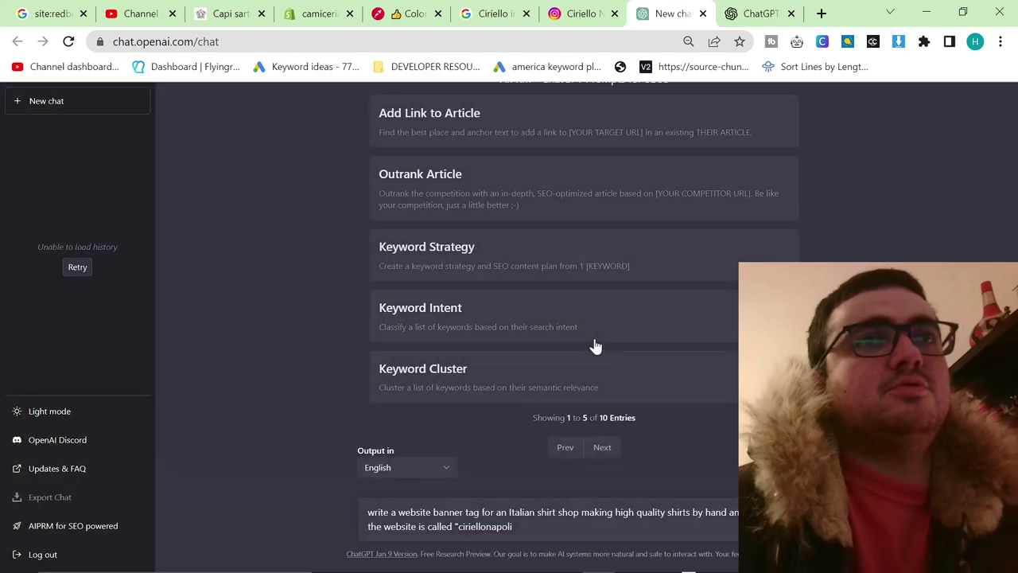
Capitalise 'Napoli' so the prompt names 'Ciriello Napoli', then submit it
key(ctrl+a)
key(ctrl+c)
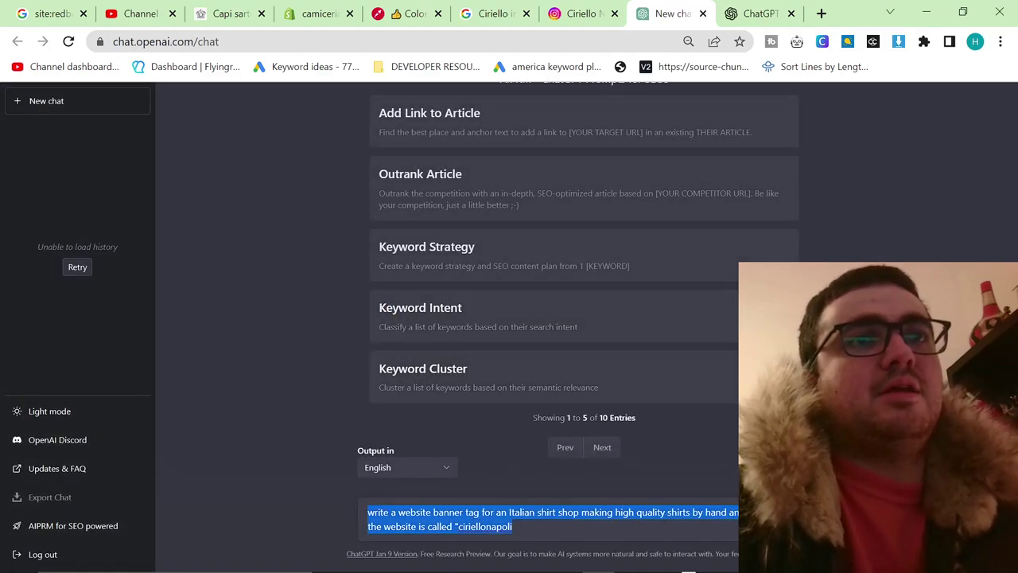
click(485, 538)
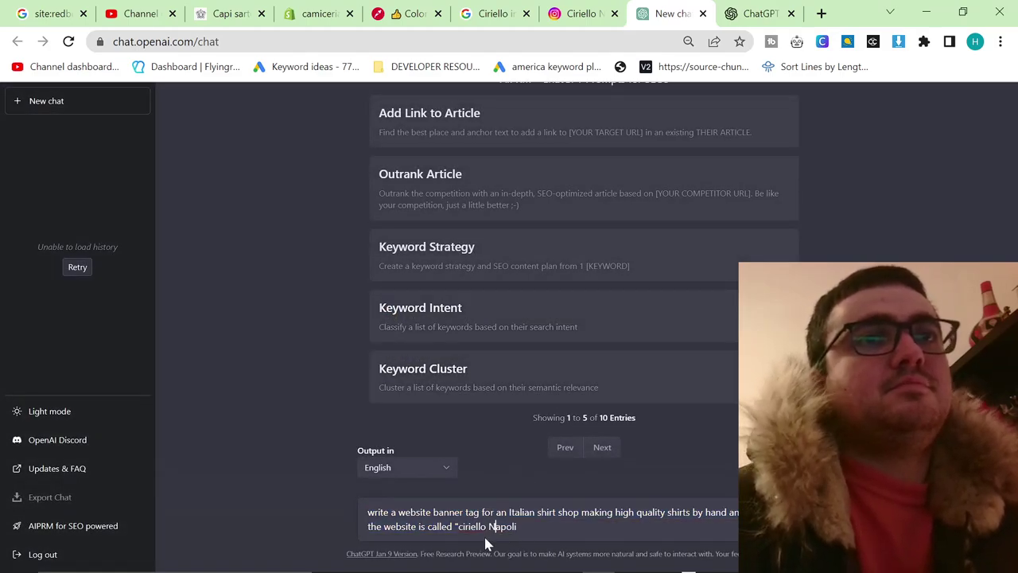
text(N)
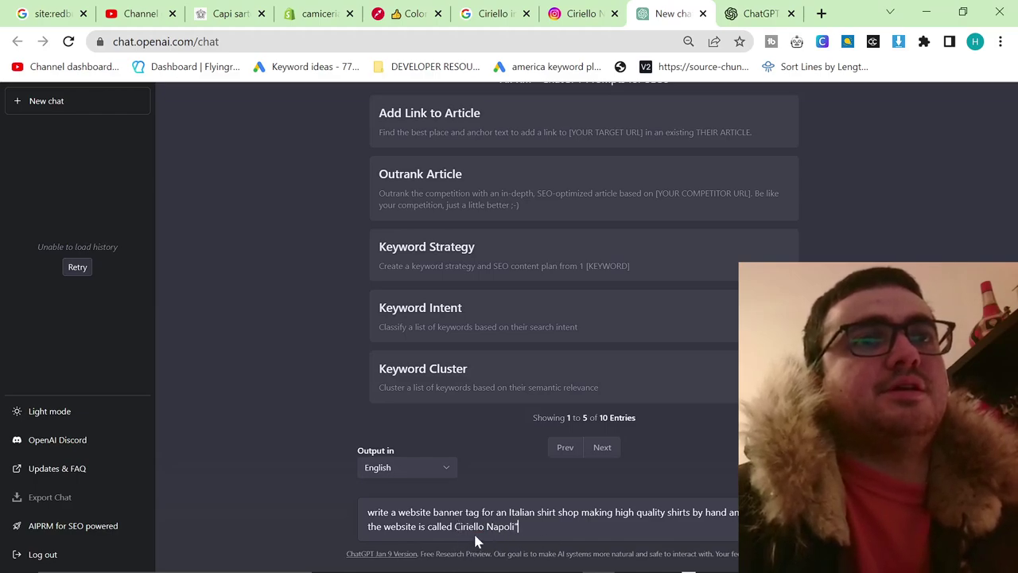
key(shift+Return)
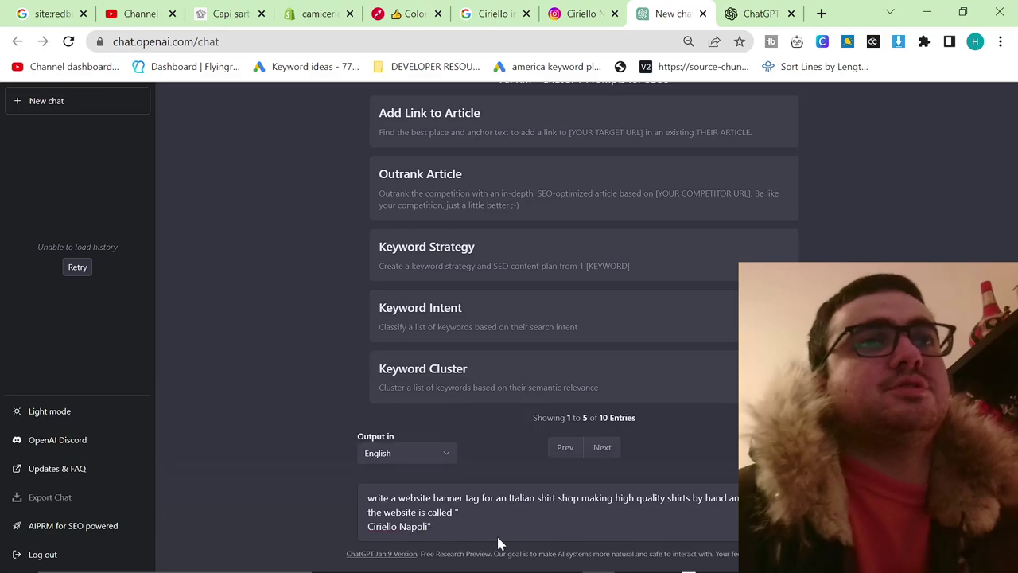
key(Return)
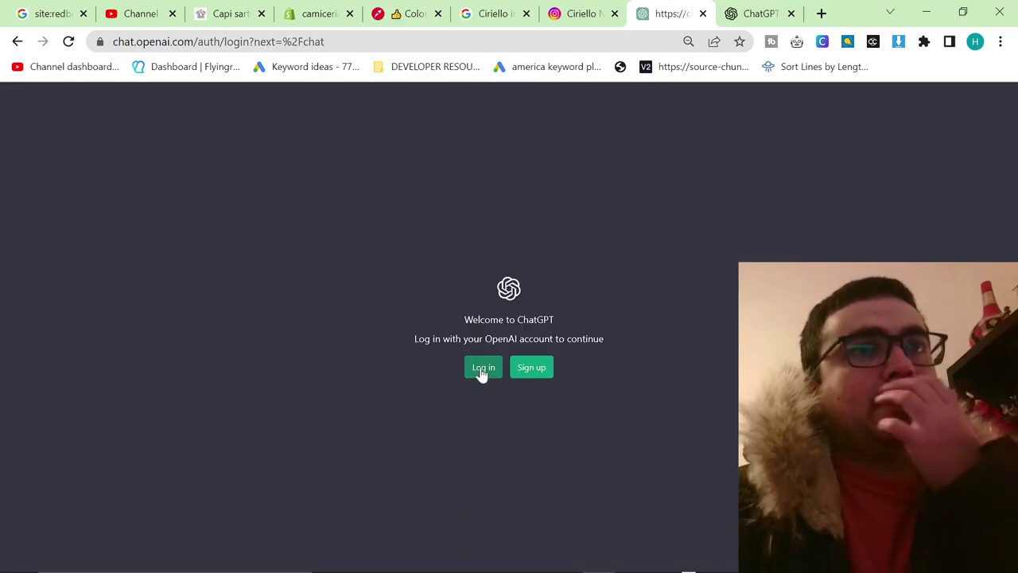
Log back into ChatGPT with a Google account and paste the saved banner-tag prompt again
click(481, 371)
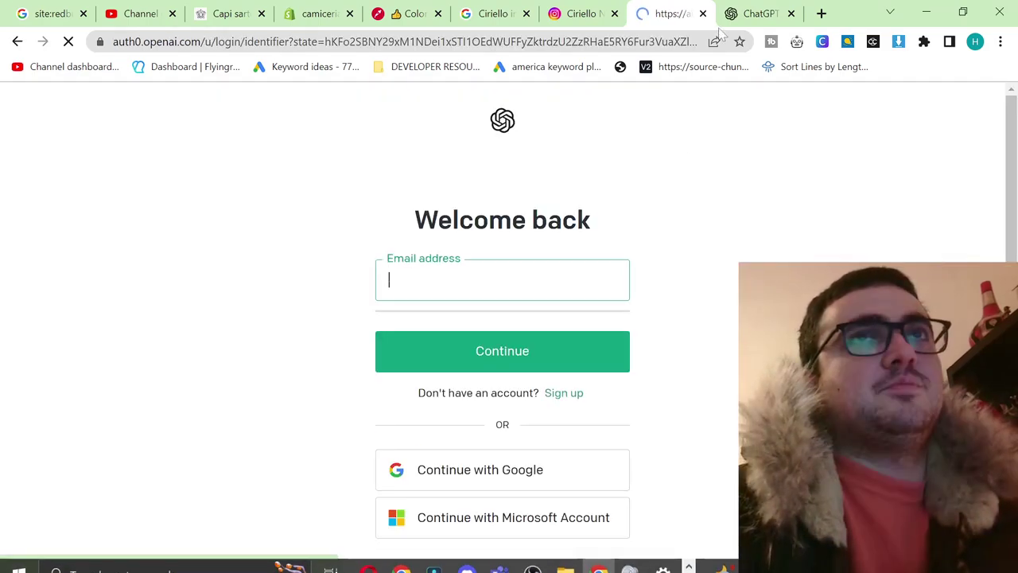
click(473, 525)
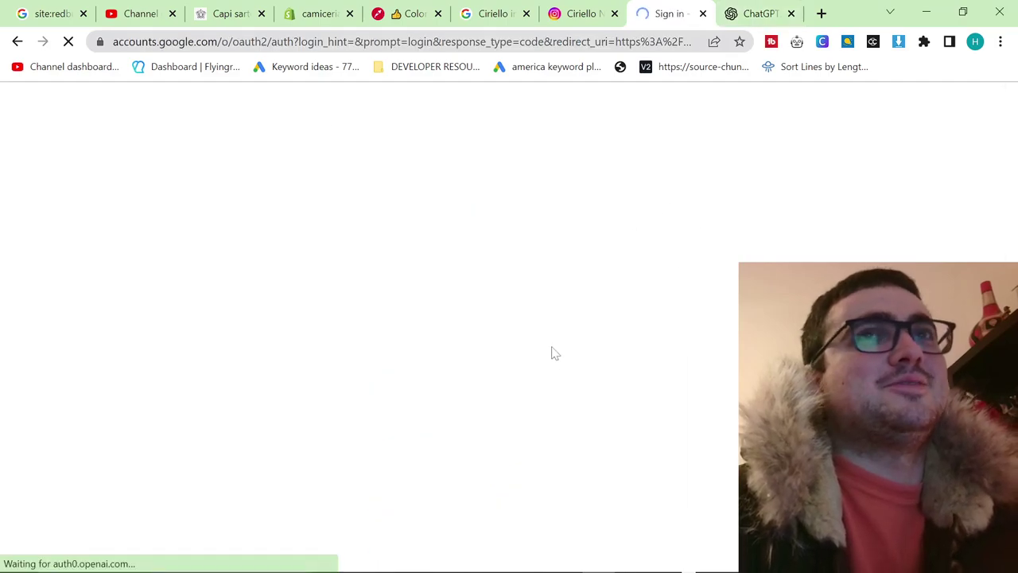
click(473, 273)
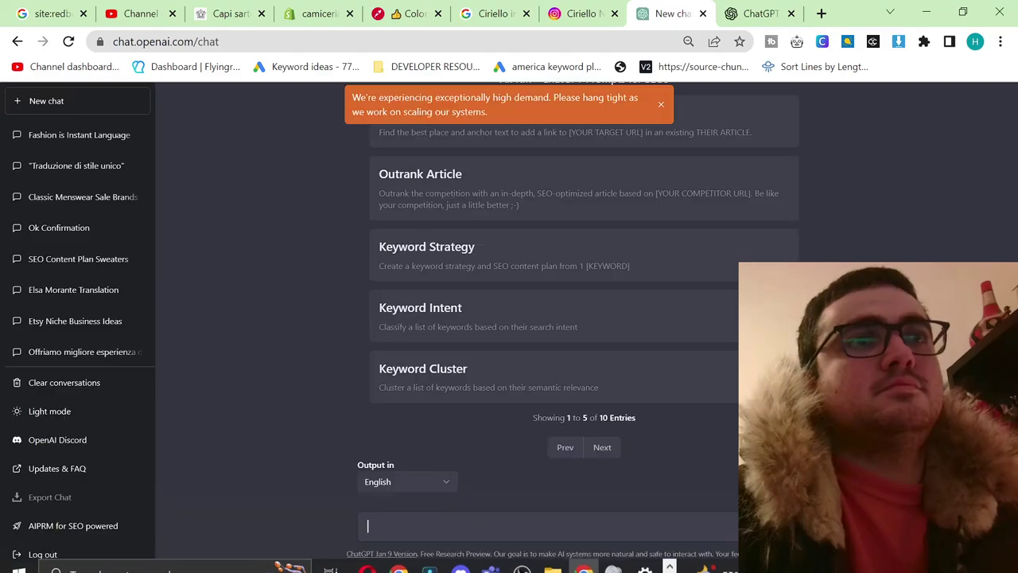
key(ctrl+v)
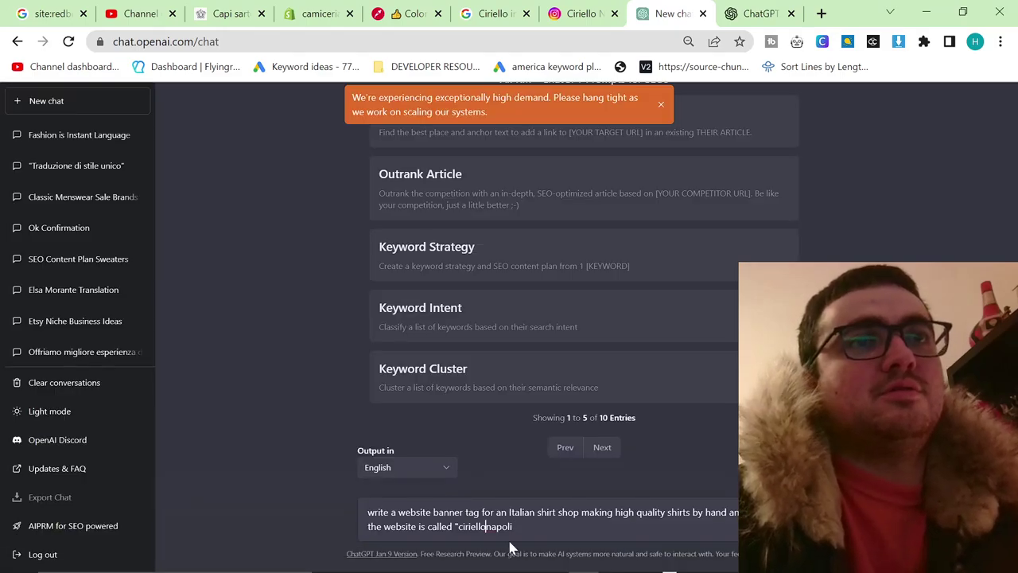
Finish the Ciriello Napoli banner-tagline prompt with Napoli capitalised and send it to ChatGPT
text(")
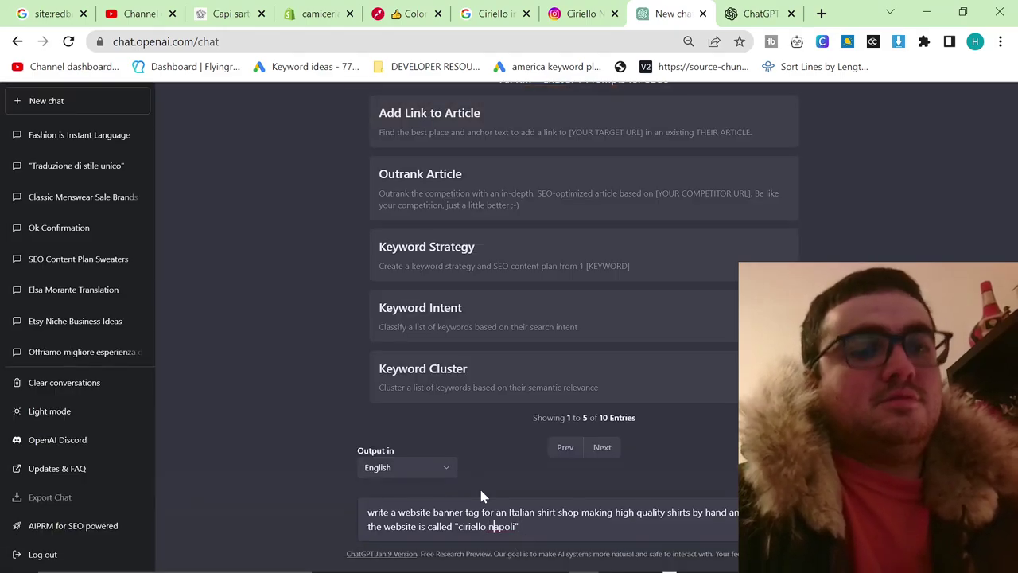
key(BackSpace)
text(N)
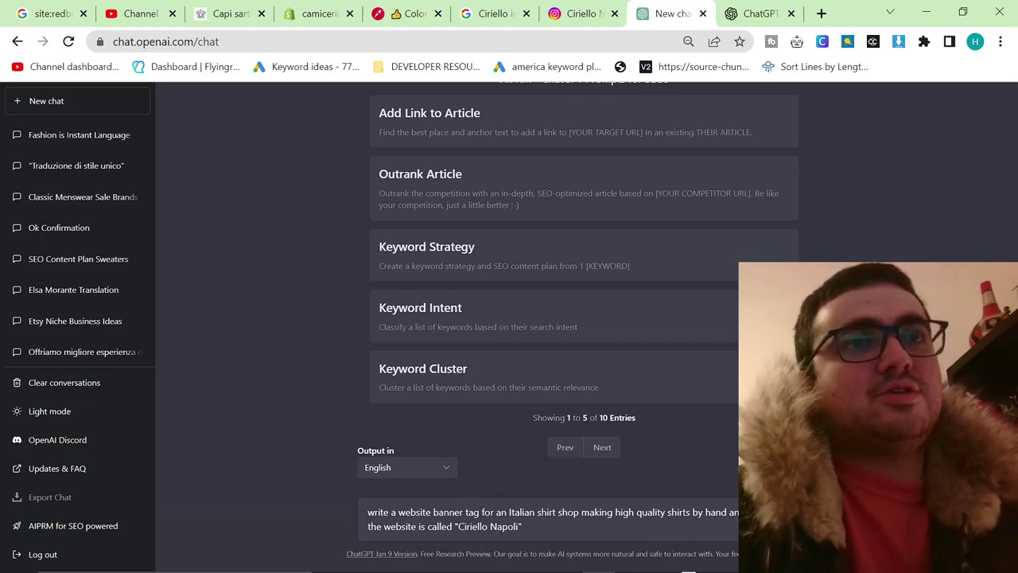
key(Return)
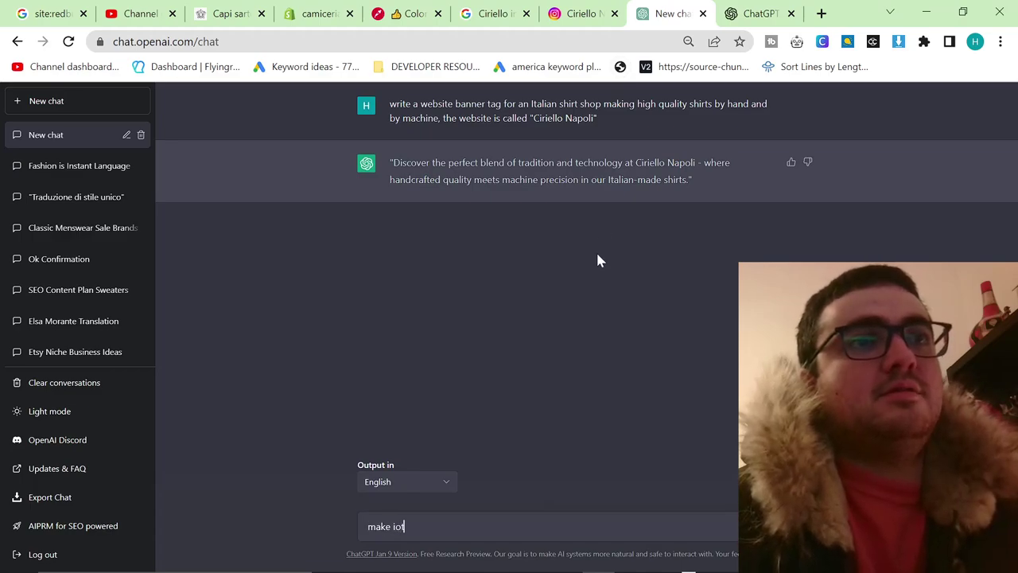
Ask ChatGPT to make the tagline 5 words, then ask it to try again
text(t 5 words)
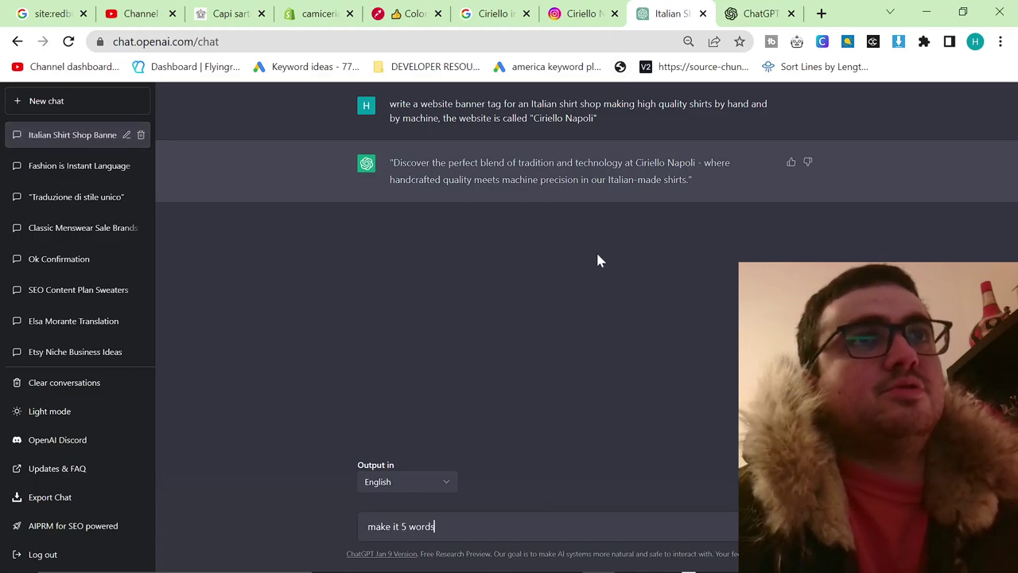
key(Return)
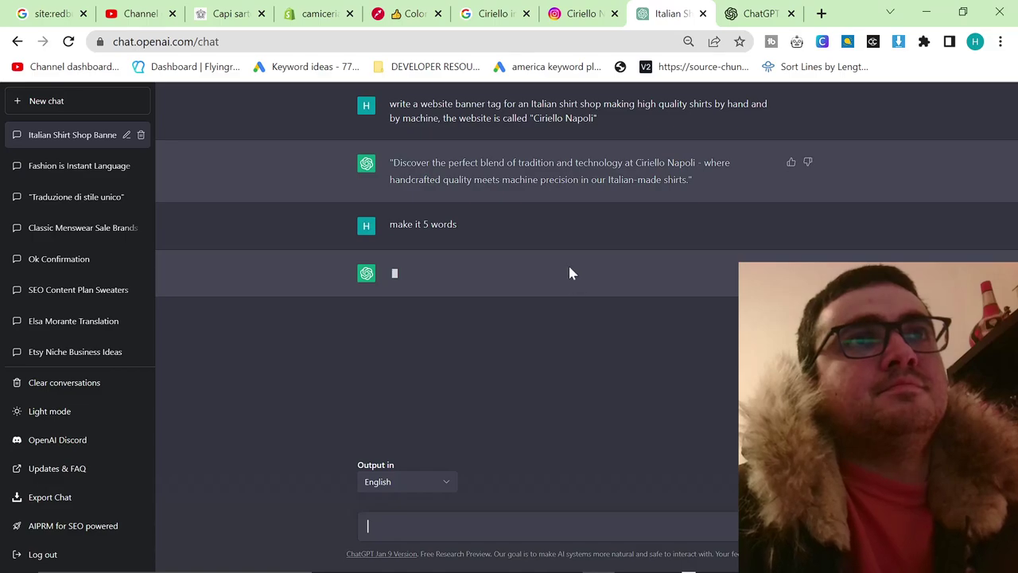
triple_click(611, 177)
click(611, 177)
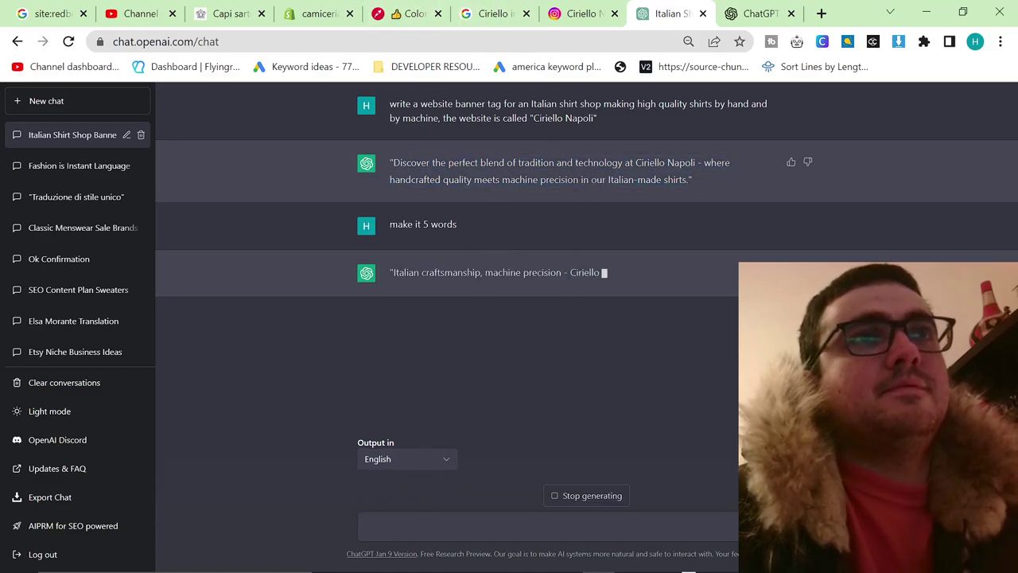
drag(463, 272, 562, 273)
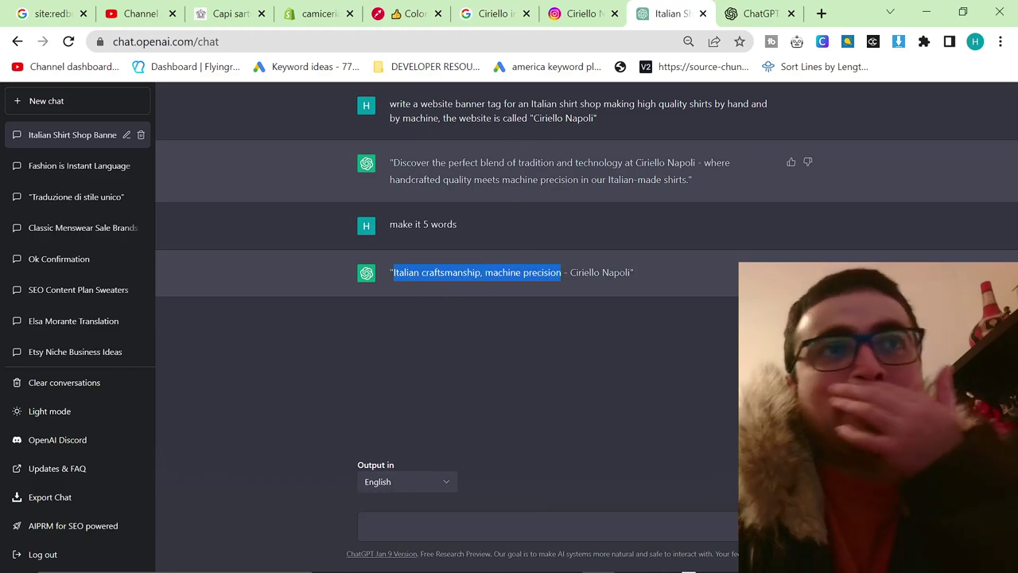
click(533, 453)
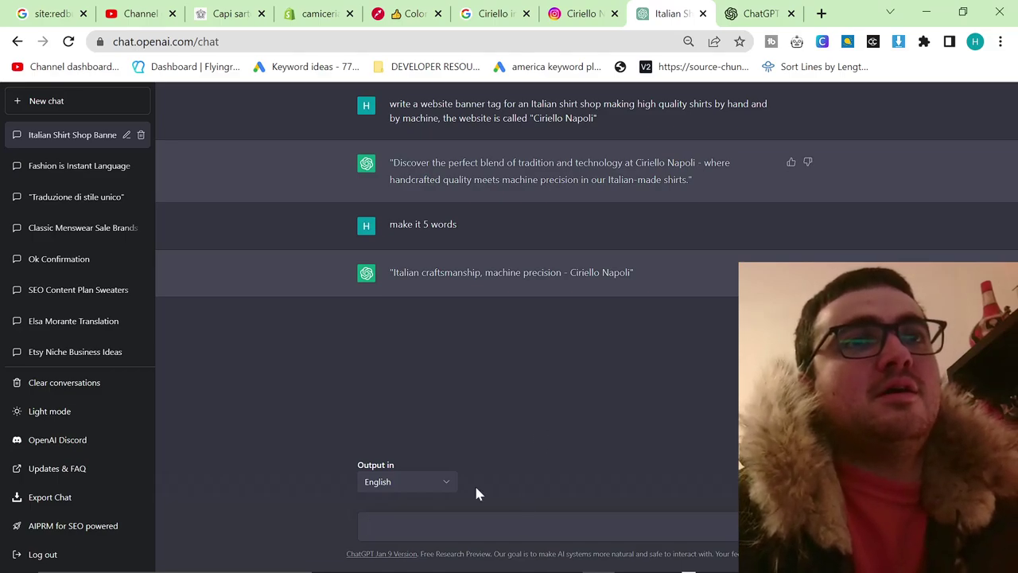
text(try again)
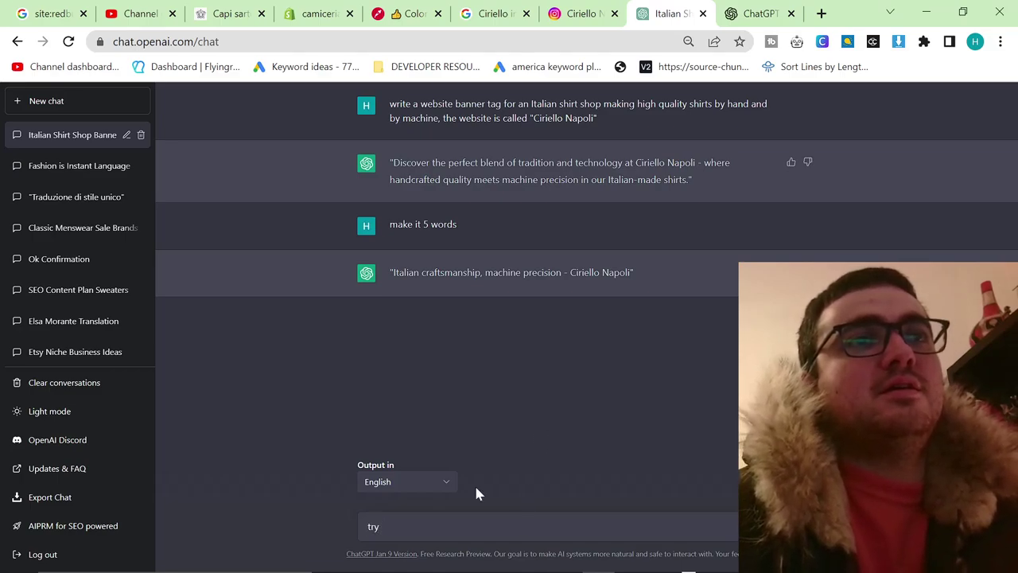
key(Return)
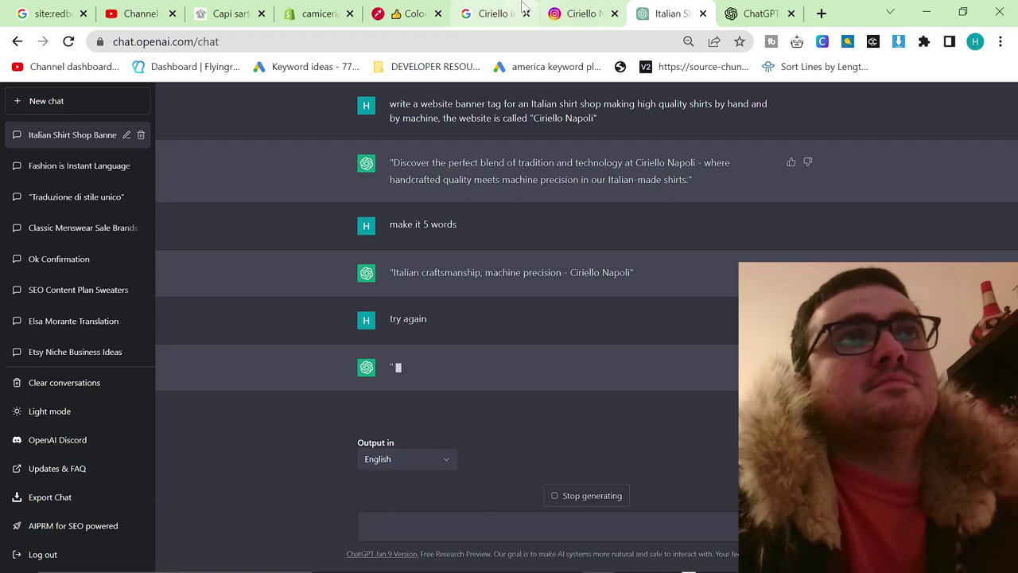
Copy 'Handcrafted Italian Shirts' from ChatGPT's retry and return to the Shopify editor
drag(319, 14, 580, 14)
click(668, 13)
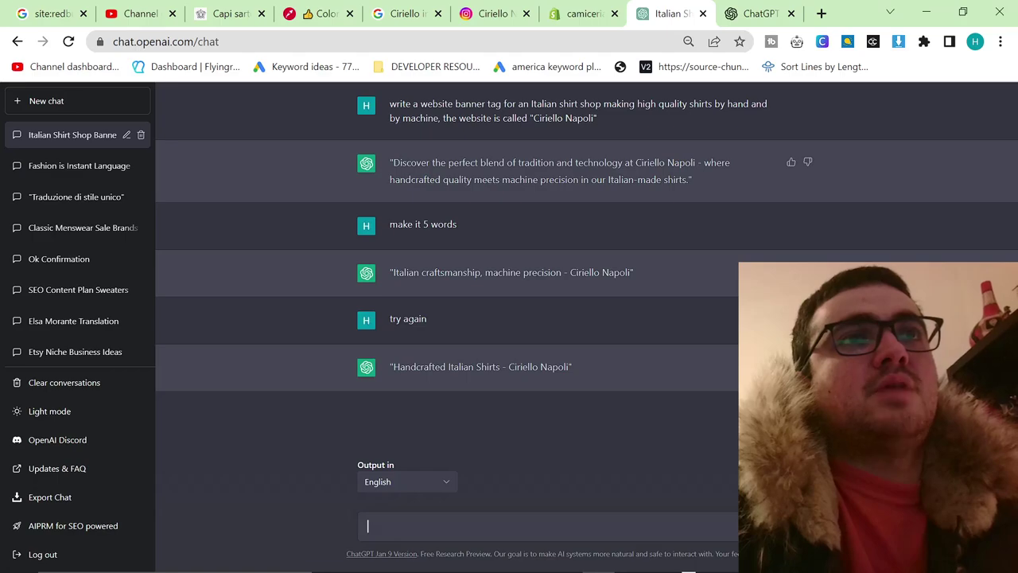
drag(496, 366, 393, 366)
key(ctrl+c)
click(393, 366)
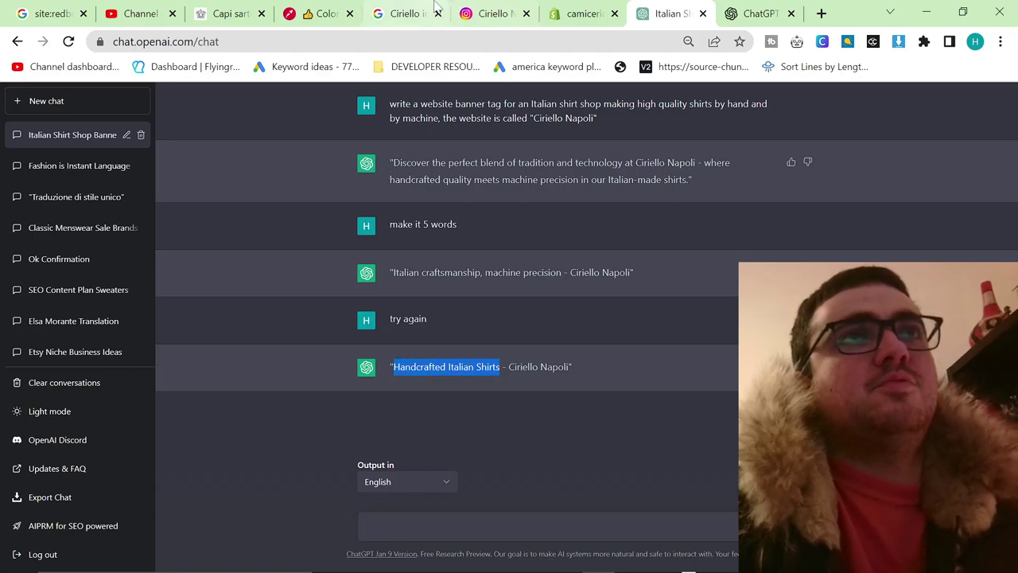
click(581, 14)
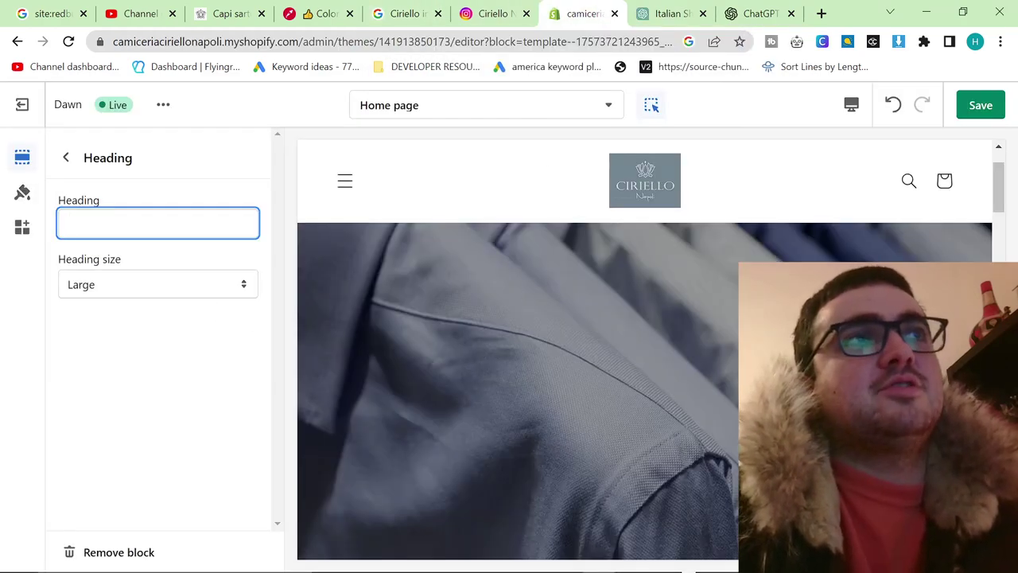
Paste 'Handcrafted Italian Shirts' as the banner heading and copy ChatGPT's longer tagline
key(ctrl+v)
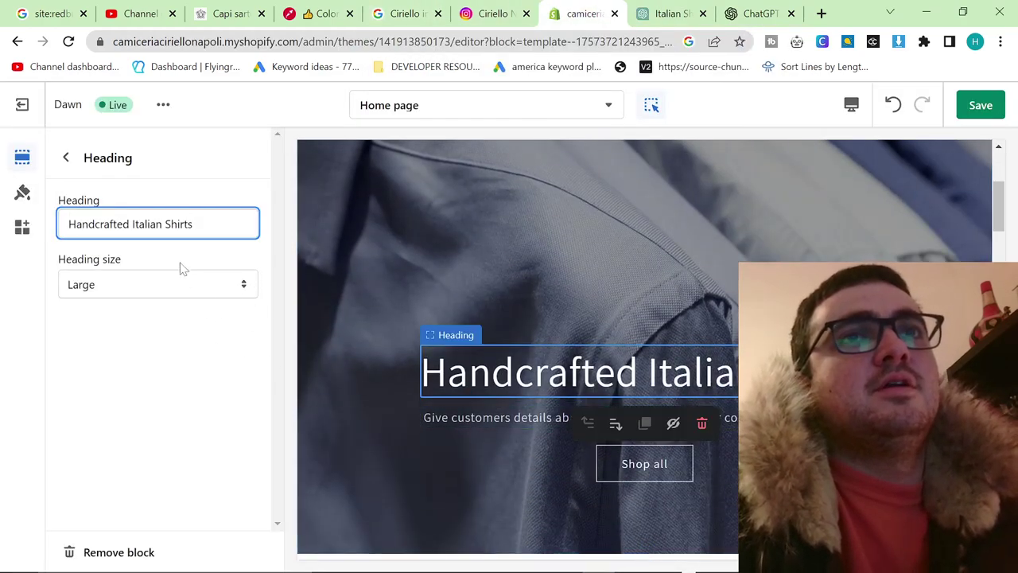
click(63, 158)
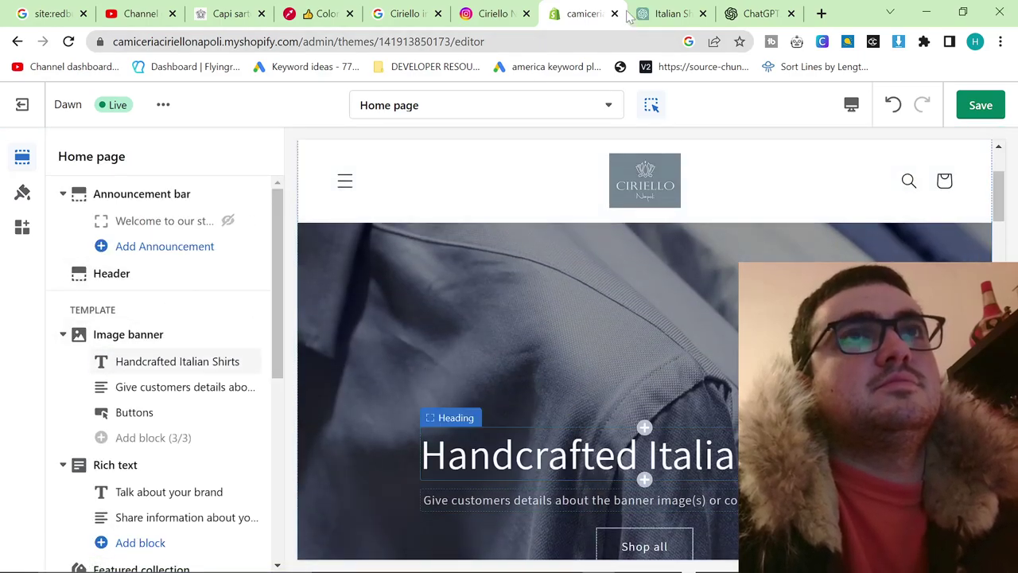
key(ctrl+Tab)
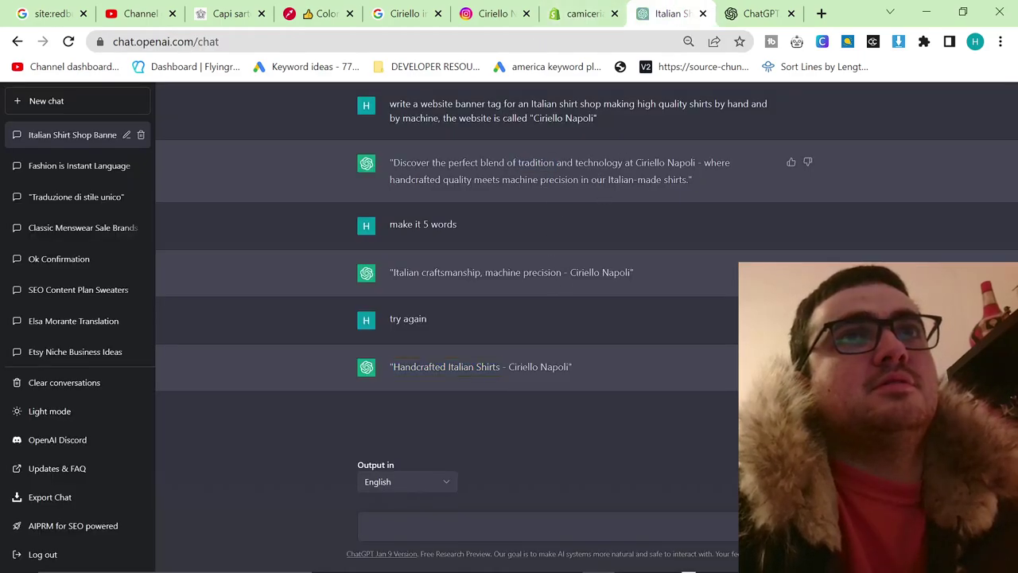
drag(688, 180, 411, 153)
key(ctrl+Tab)
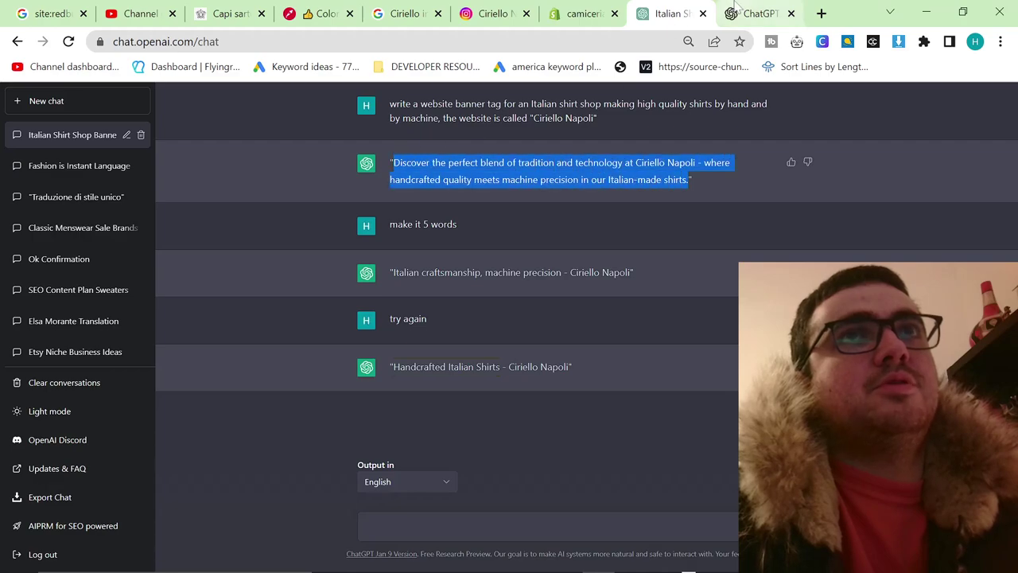
click(569, 14)
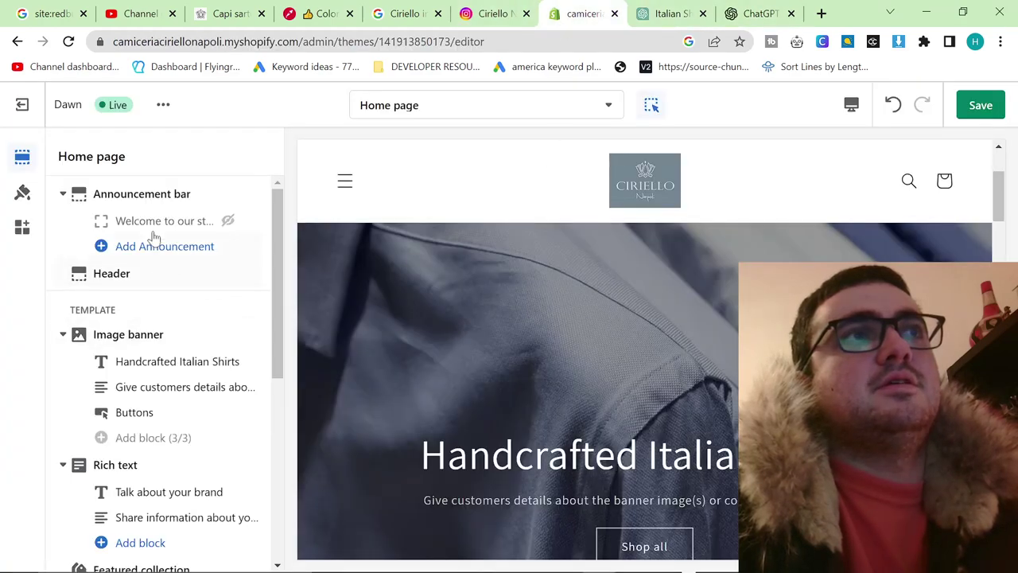
Replace the banner description with the copied tradition-and-technology tagline
scroll(637, 427, down, 1)
click(641, 430)
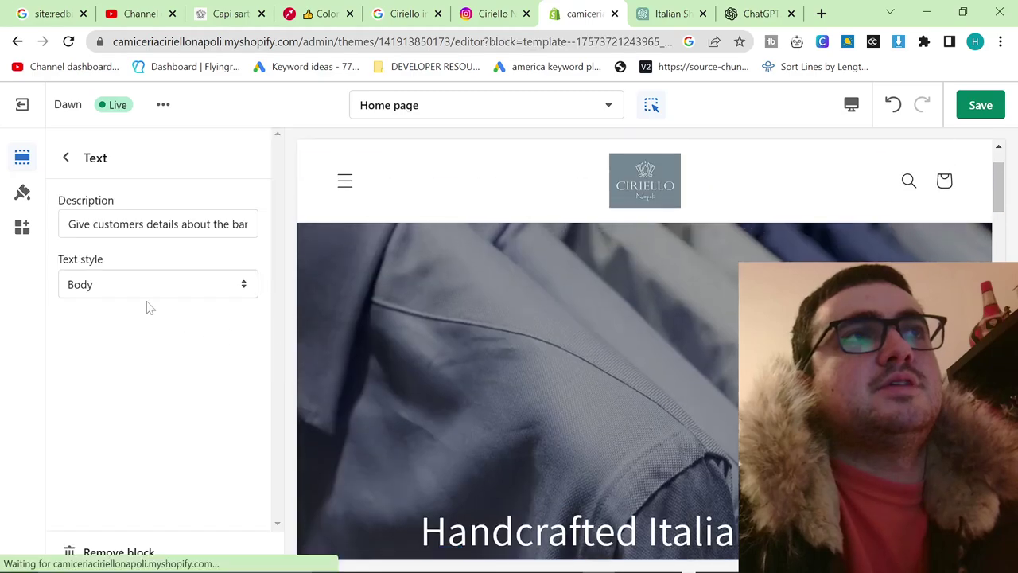
click(129, 223)
key(ctrl+a)
key(ctrl+v)
scroll(518, 368, down, 1)
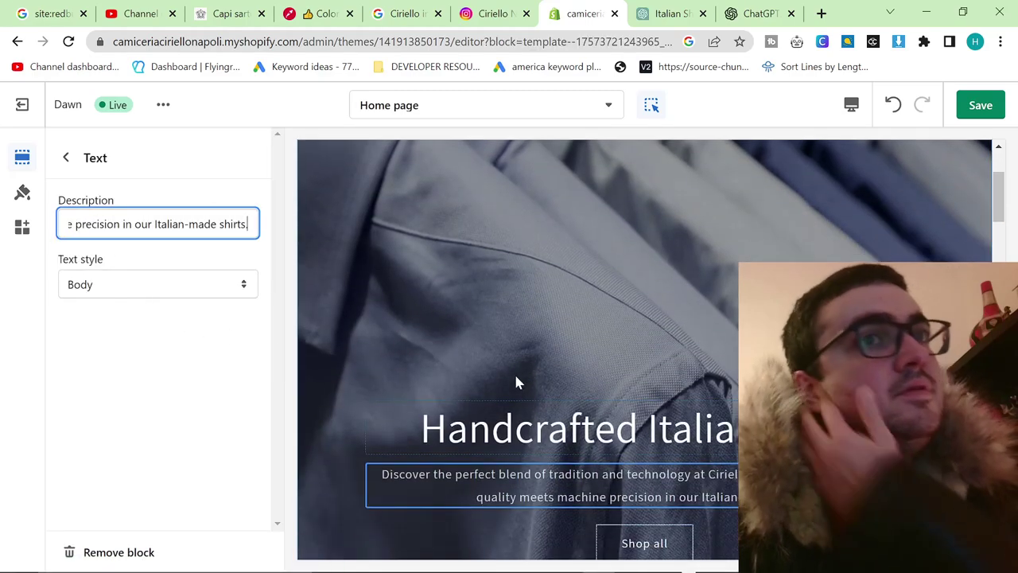
click(68, 159)
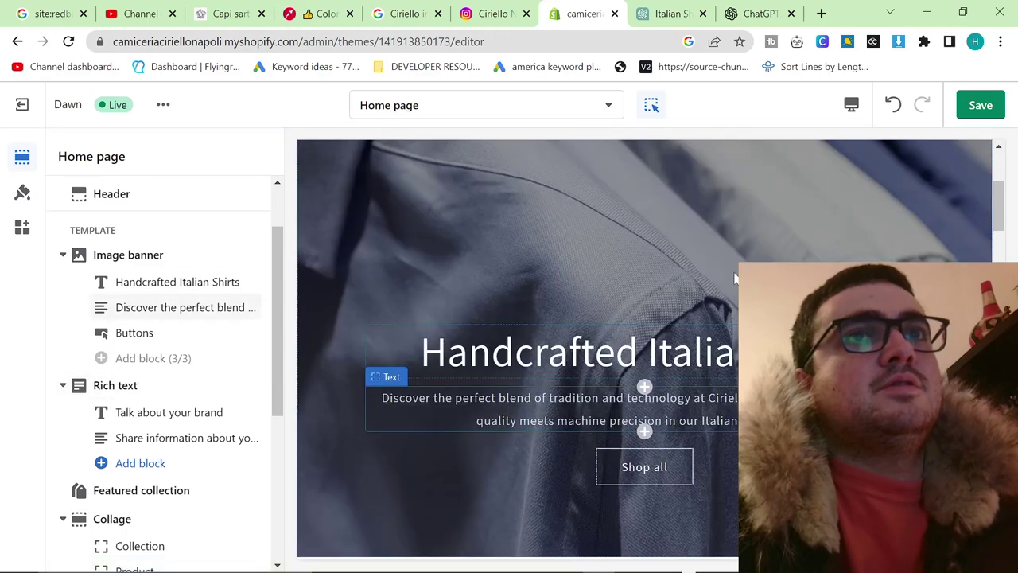
Save the home page changes and look over the updated banner
click(980, 105)
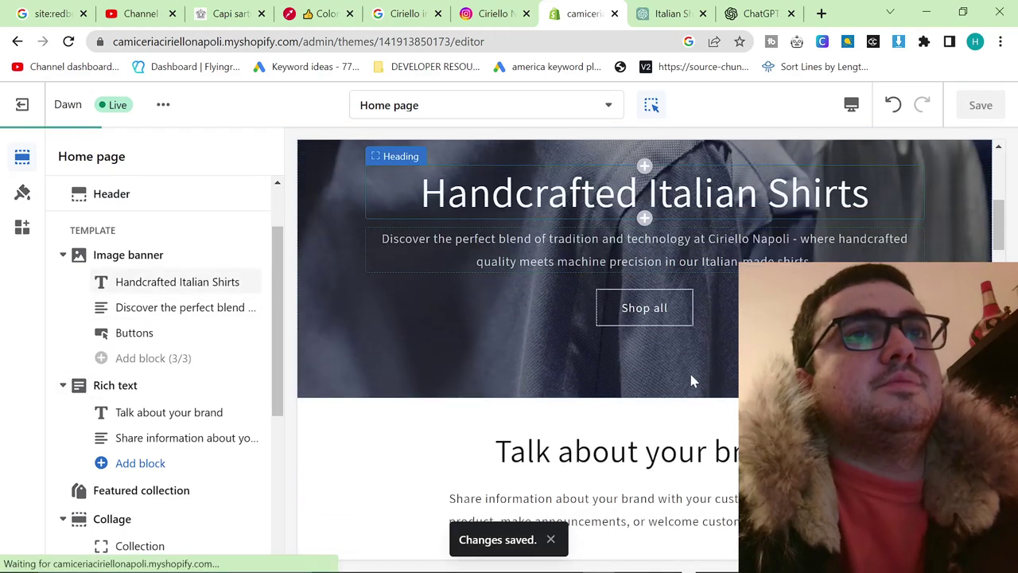
scroll(622, 346, down, 2)
scroll(427, 338, up, 2)
scroll(427, 338, up, 2)
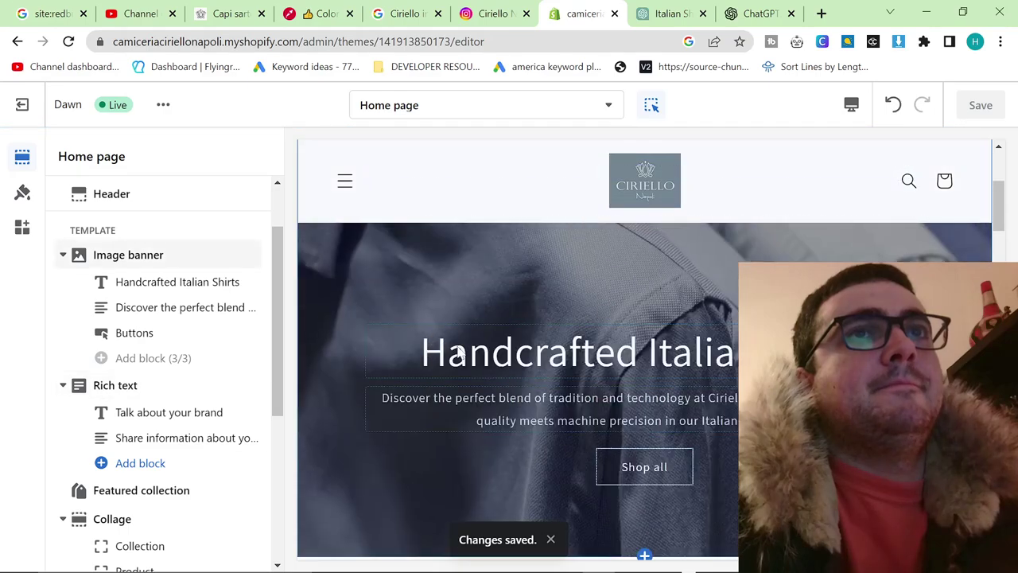
scroll(557, 382, down, 4)
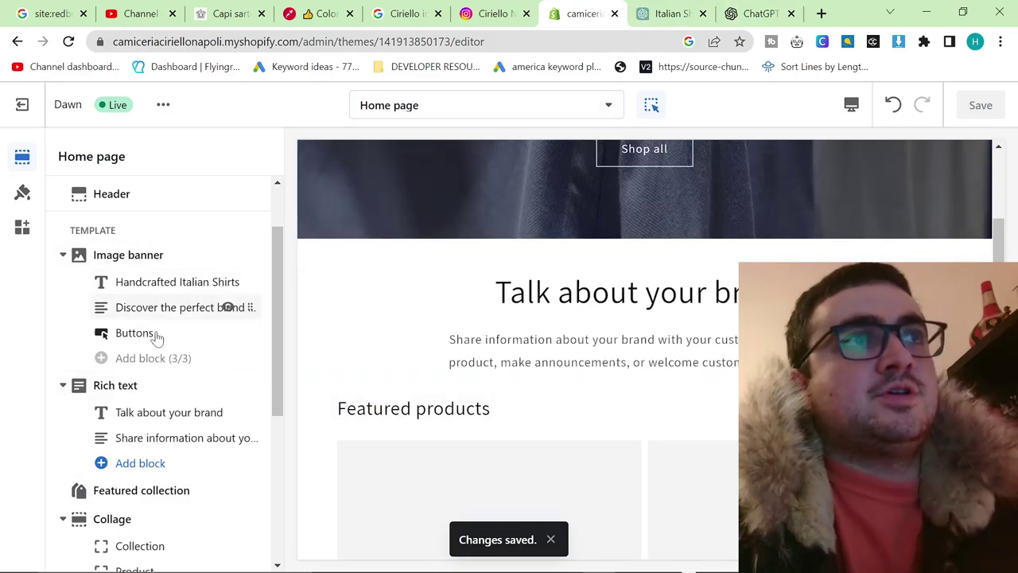
click(493, 14)
scroll(498, 338, up, 1)
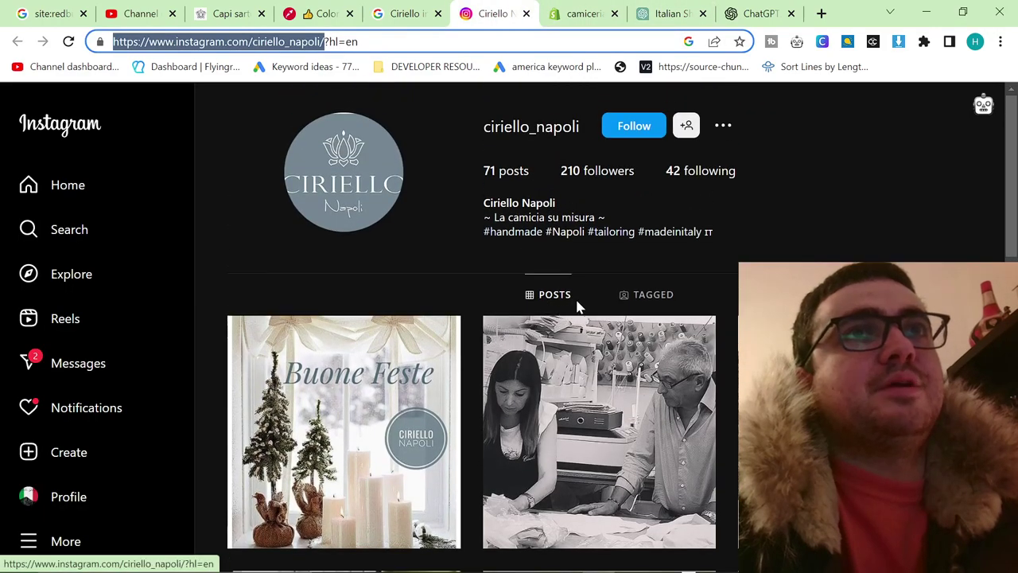
scroll(674, 236, down, 2)
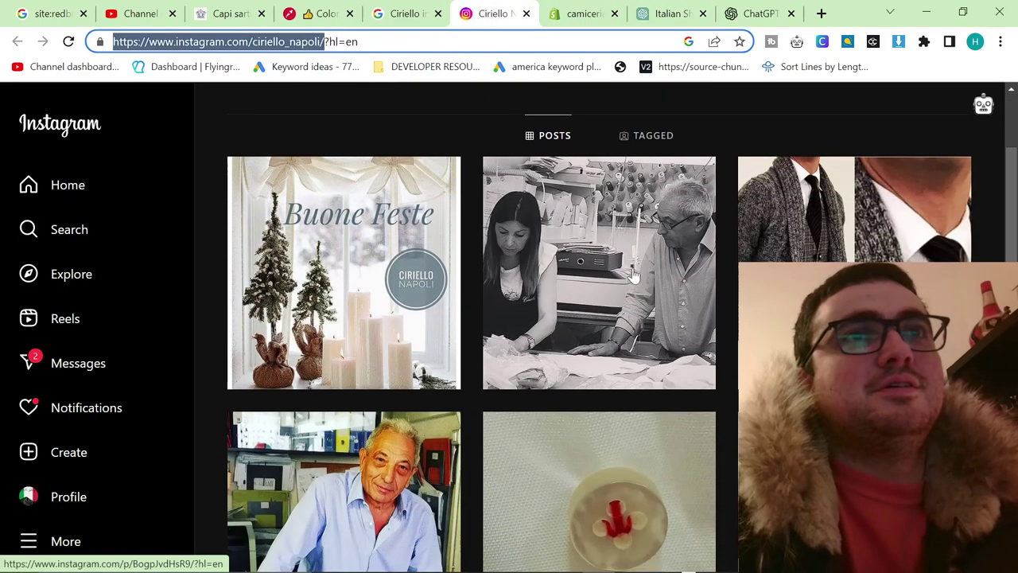
scroll(634, 275, down, 1)
click(609, 186)
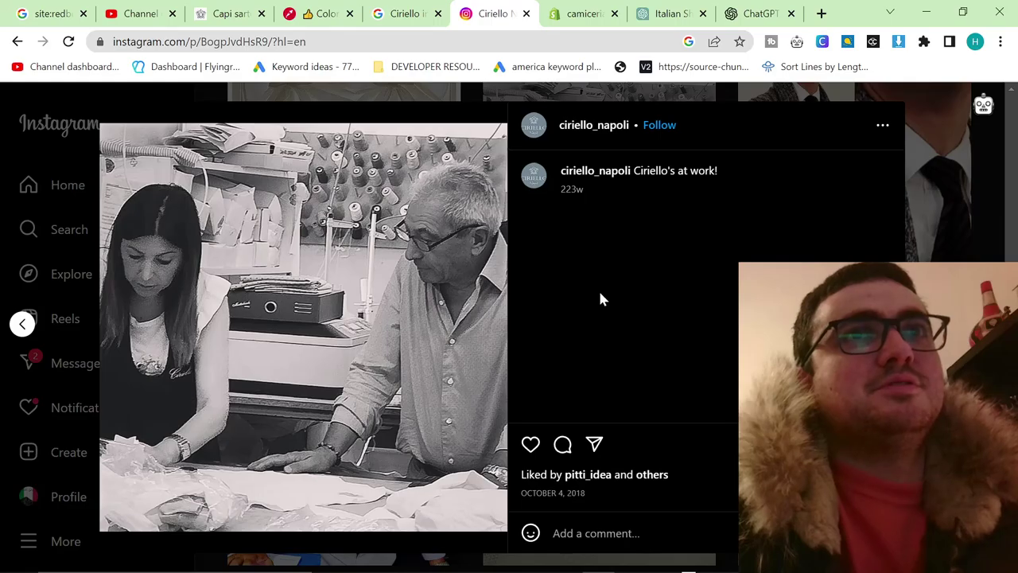
key(Escape)
scroll(796, 175, down, 1)
click(802, 178)
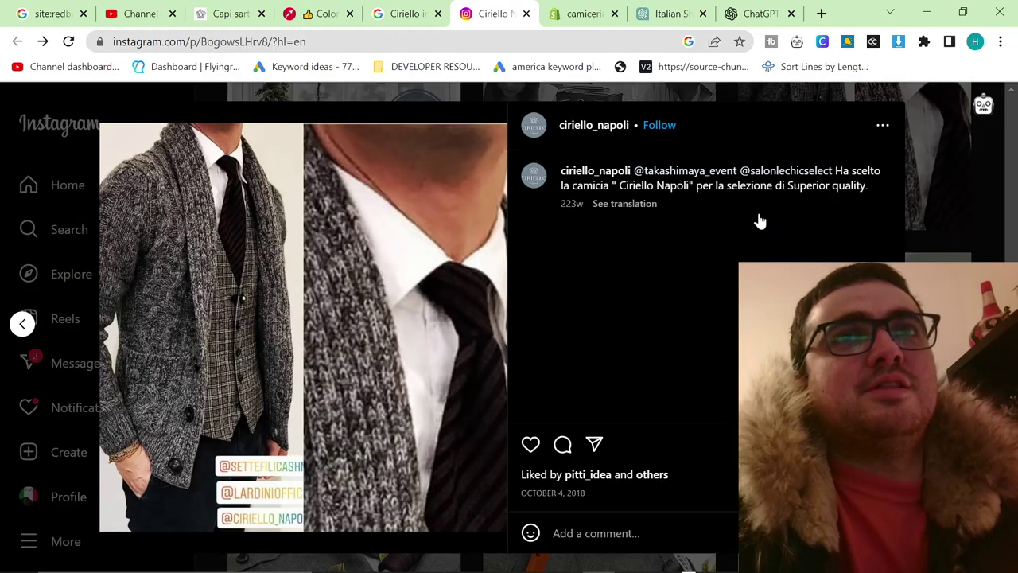
key(Escape)
scroll(760, 222, down, 4)
scroll(716, 239, up, 4)
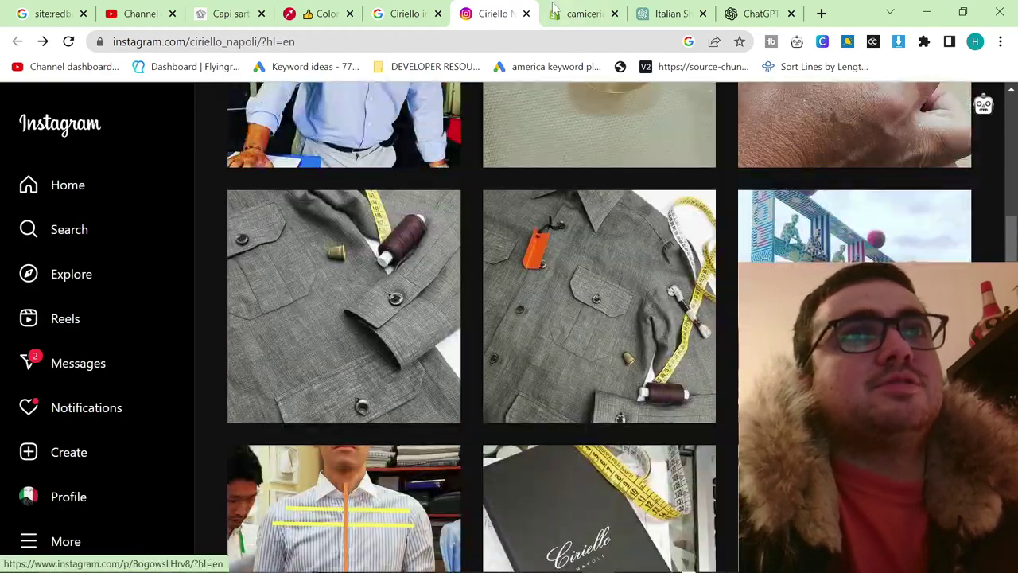
key(ctrl+9)
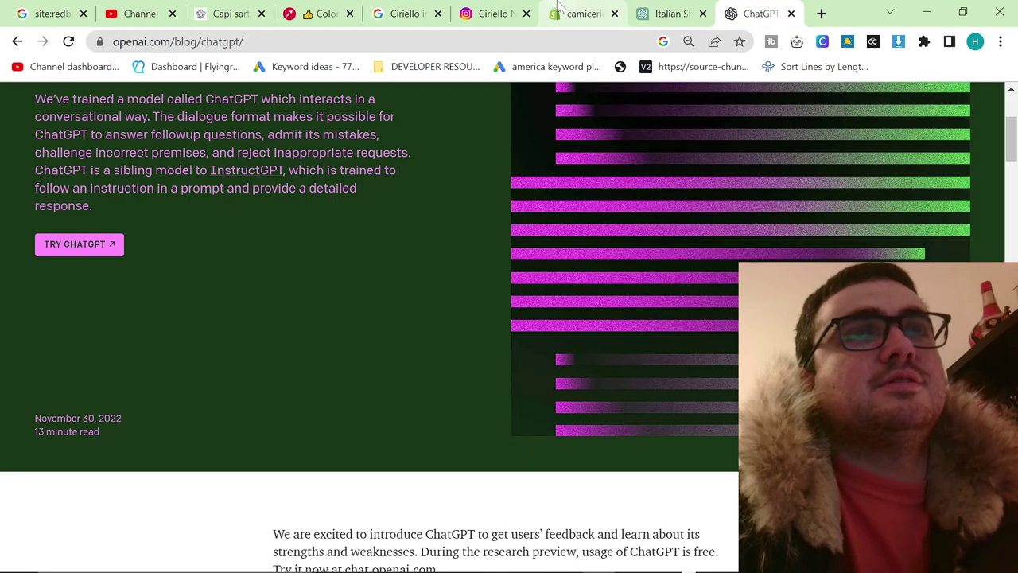
click(497, 13)
scroll(372, 334, up, 4)
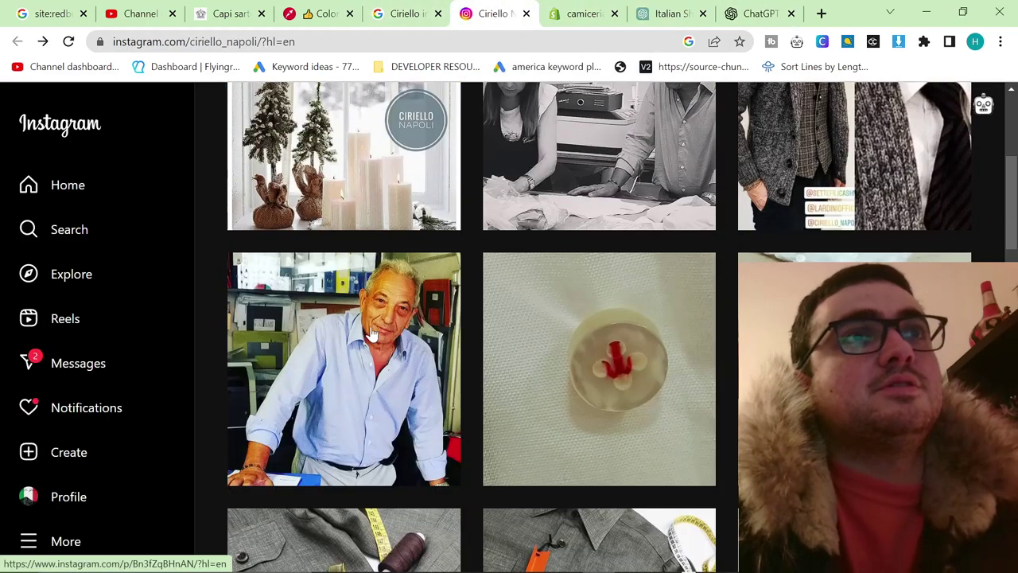
scroll(394, 448, up, 4)
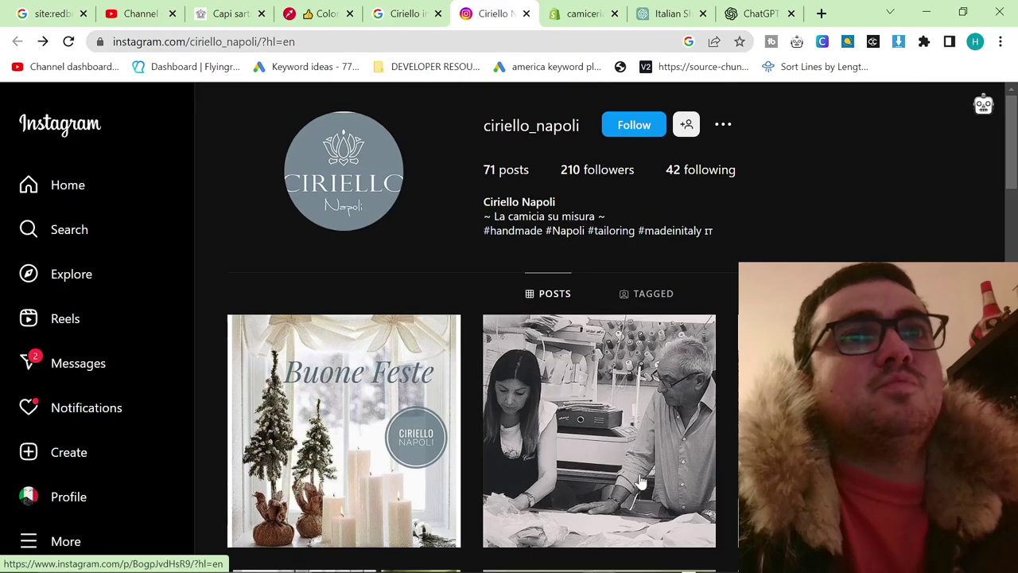
scroll(444, 343, down, 6)
scroll(346, 140, up, 1)
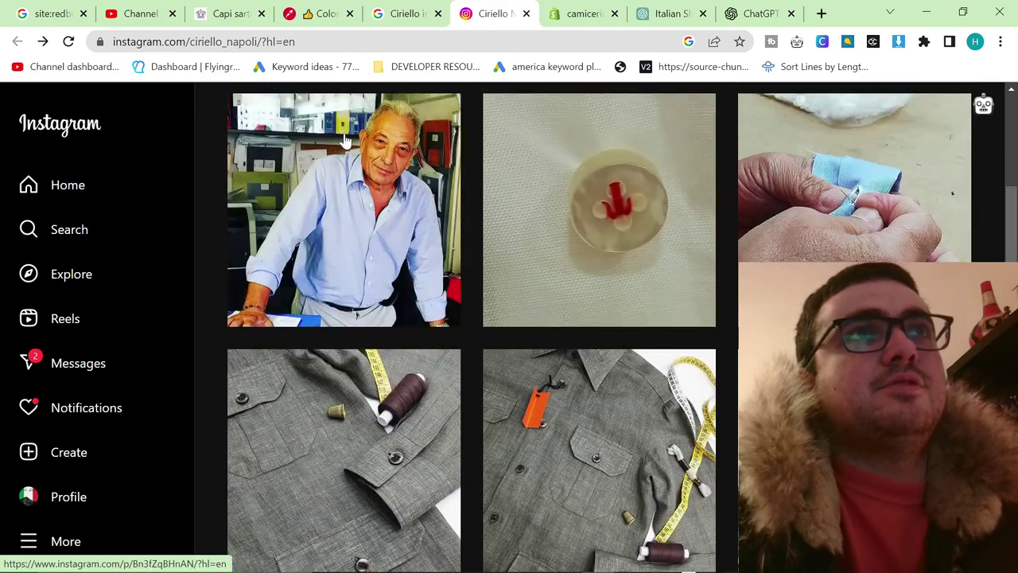
scroll(466, 347, down, 6)
scroll(649, 230, up, 10)
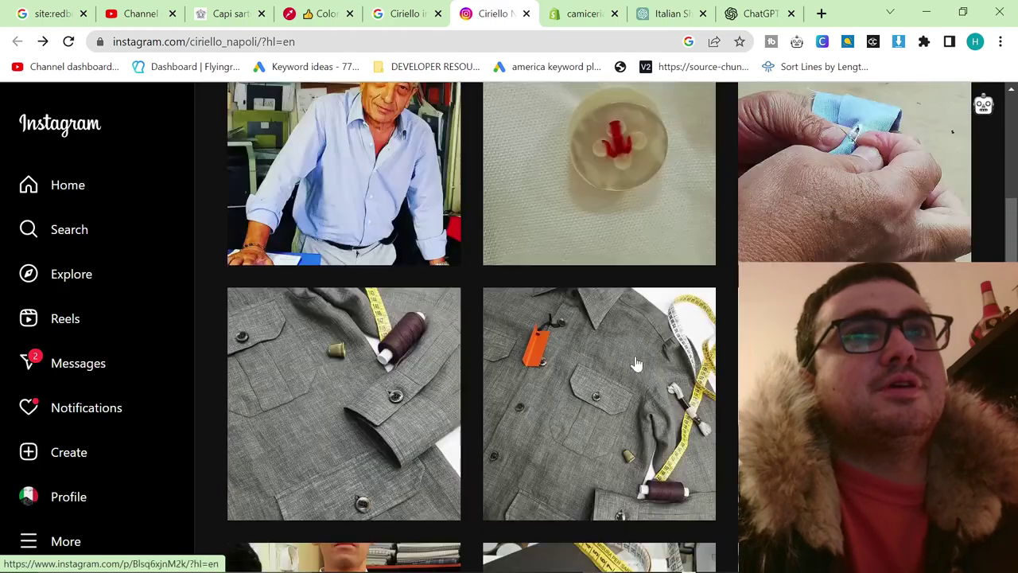
scroll(533, 422, down, 10)
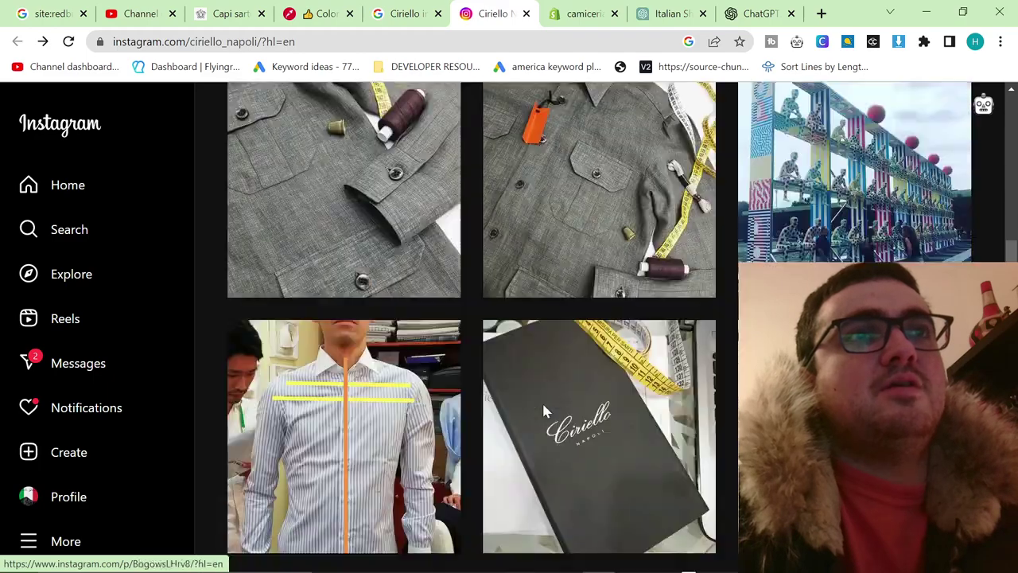
scroll(547, 400, down, 3)
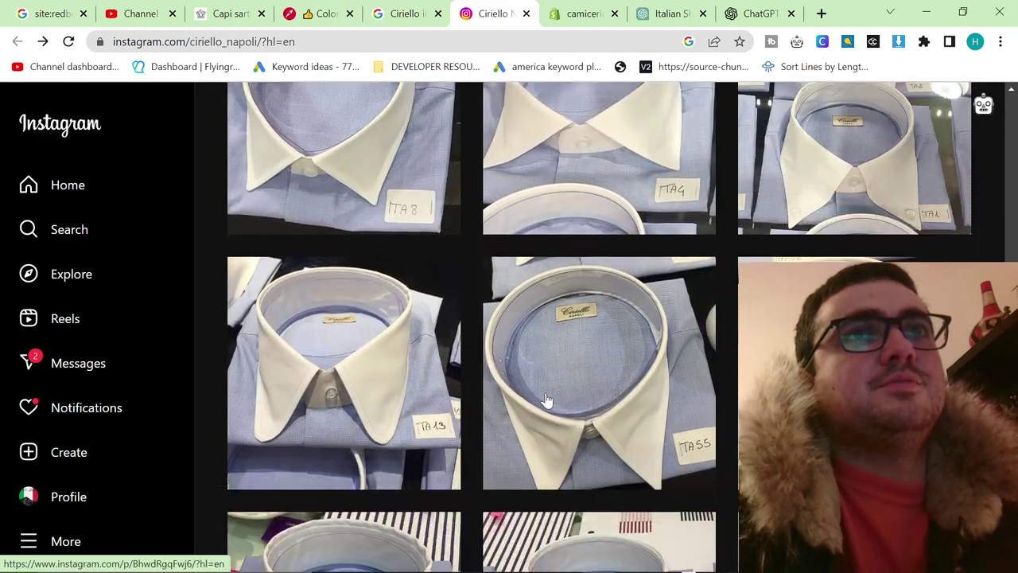
scroll(547, 400, down, 10)
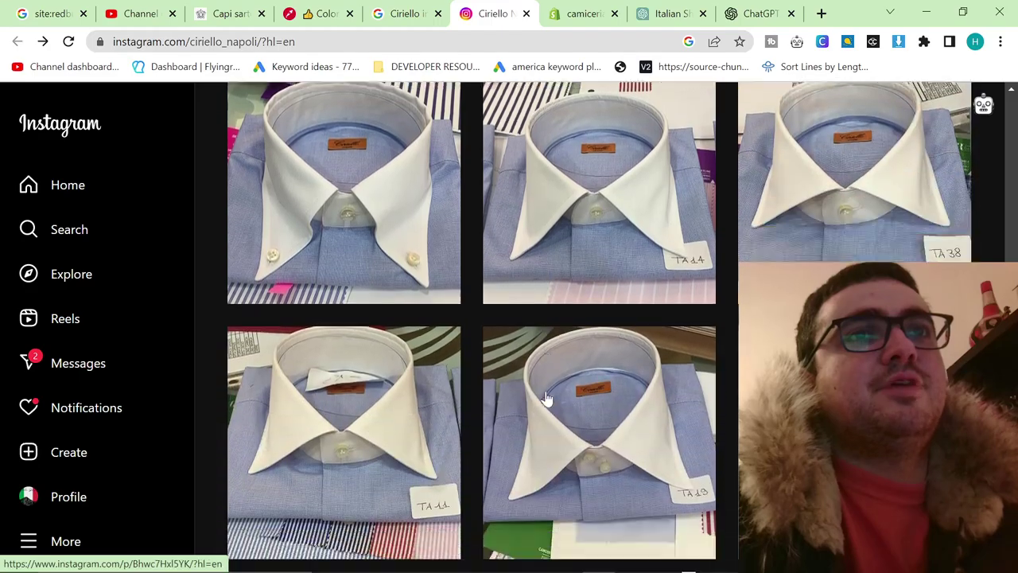
scroll(546, 400, down, 8)
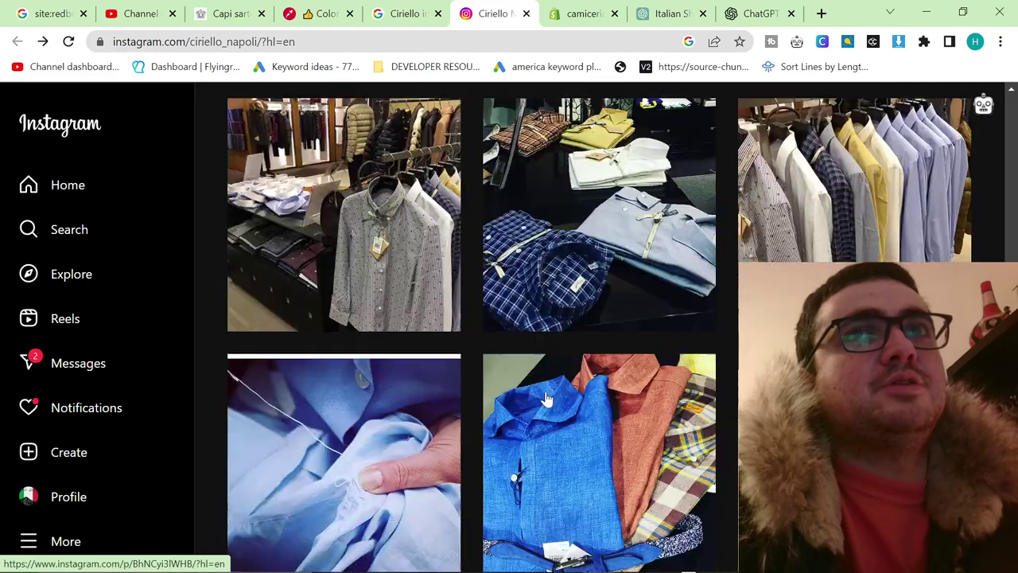
scroll(597, 400, down, 3)
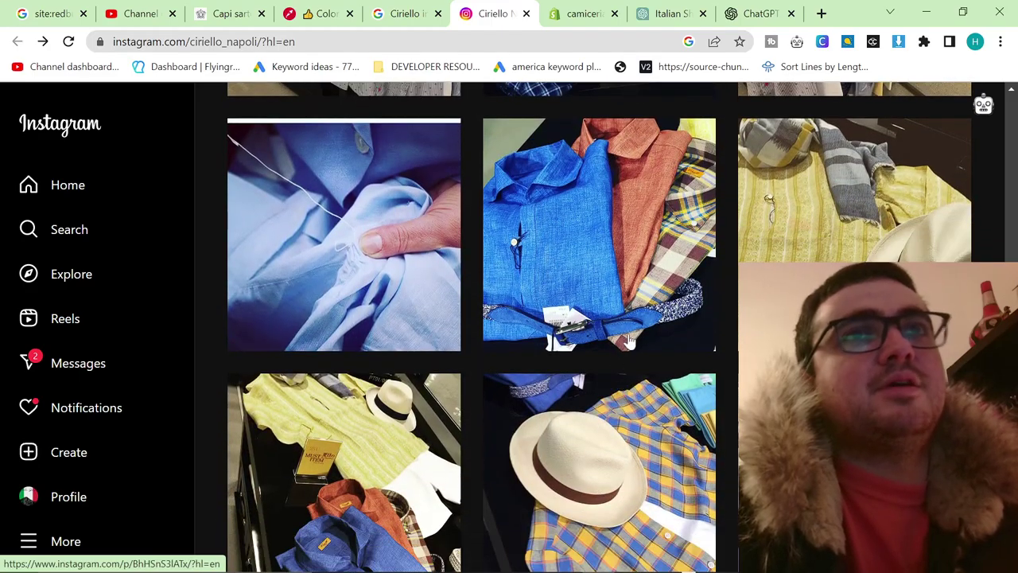
scroll(631, 342, down, 15)
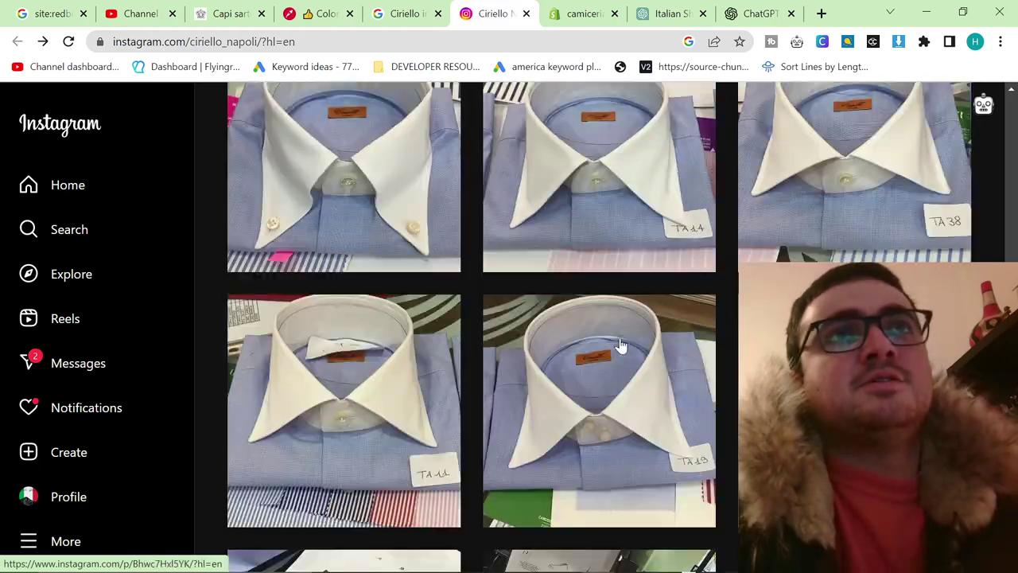
scroll(620, 414, down, 3)
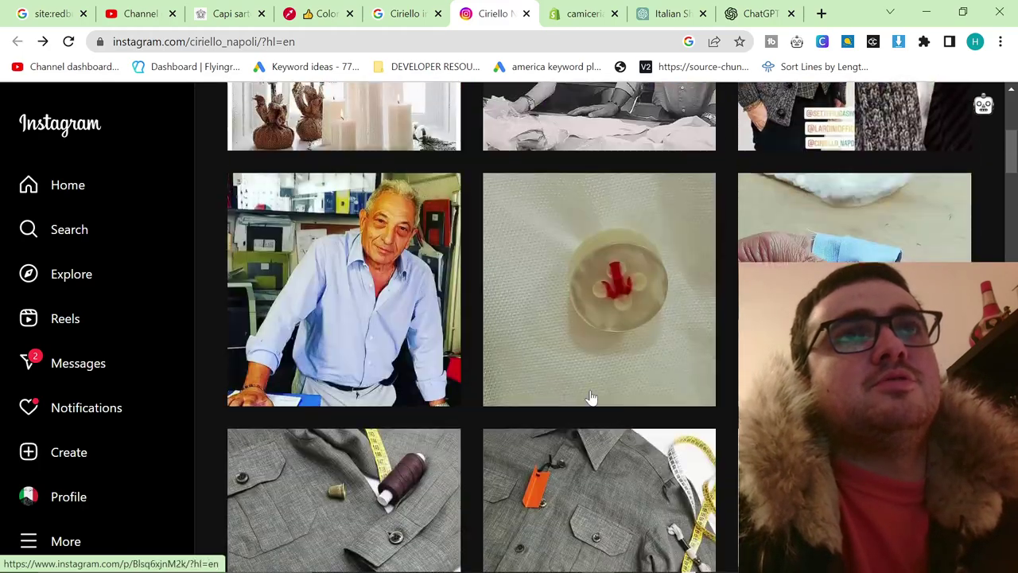
click(406, 14)
click(672, 14)
click(554, 10)
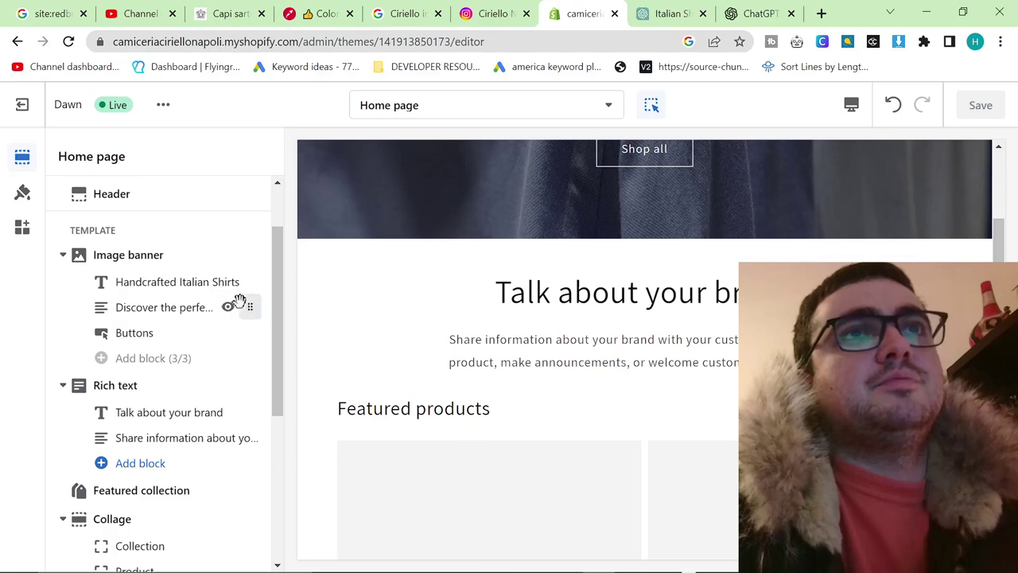
Replace the 'Talk about your brand' heading text with 'Historic'
scroll(164, 317, up, 2)
click(151, 487)
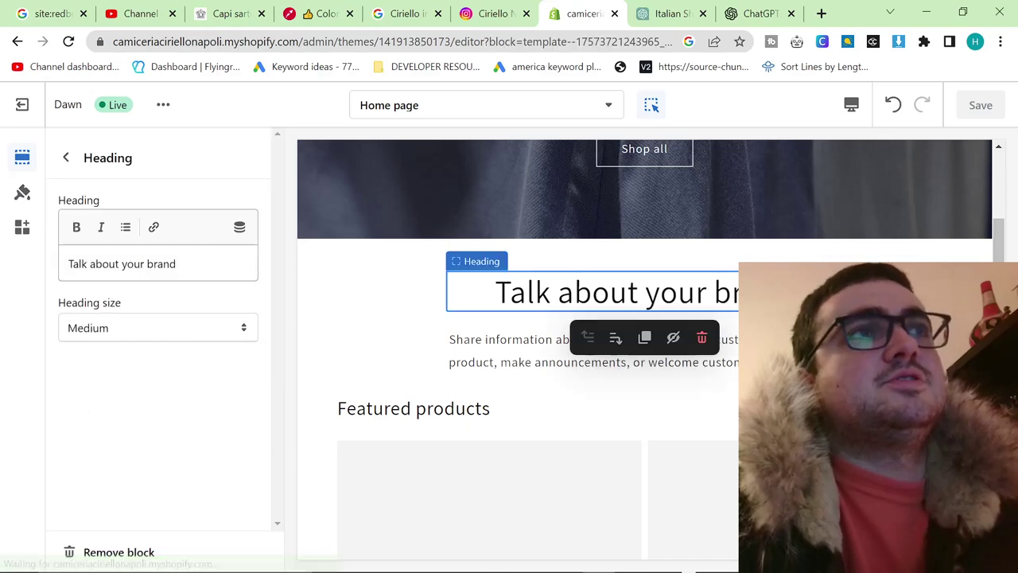
drag(182, 263, 9, 261)
key(BackSpace)
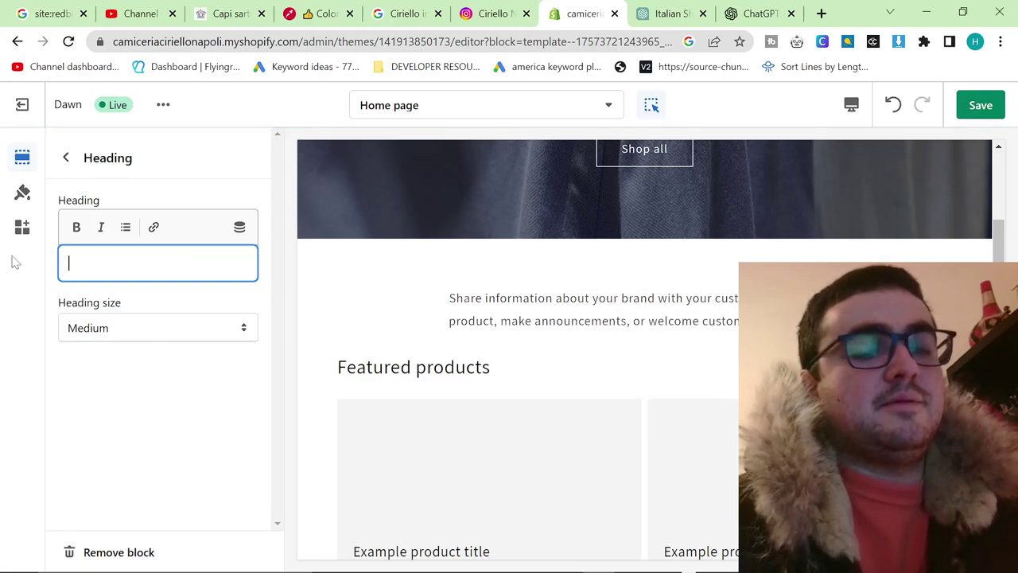
text(Historic)
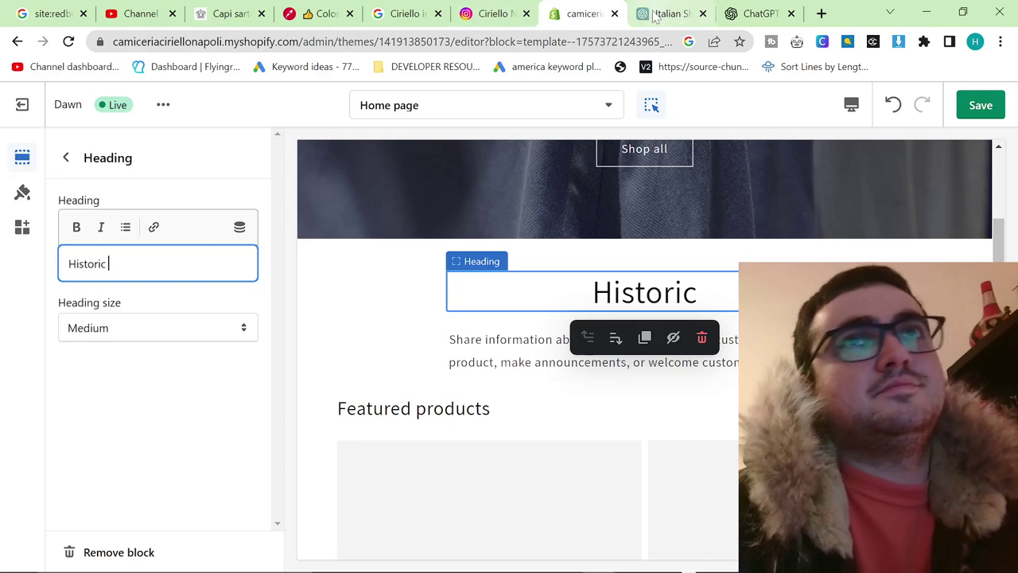
Ask ChatGPT to talk about the brand section of a website, then return to Shopify
click(760, 14)
click(668, 13)
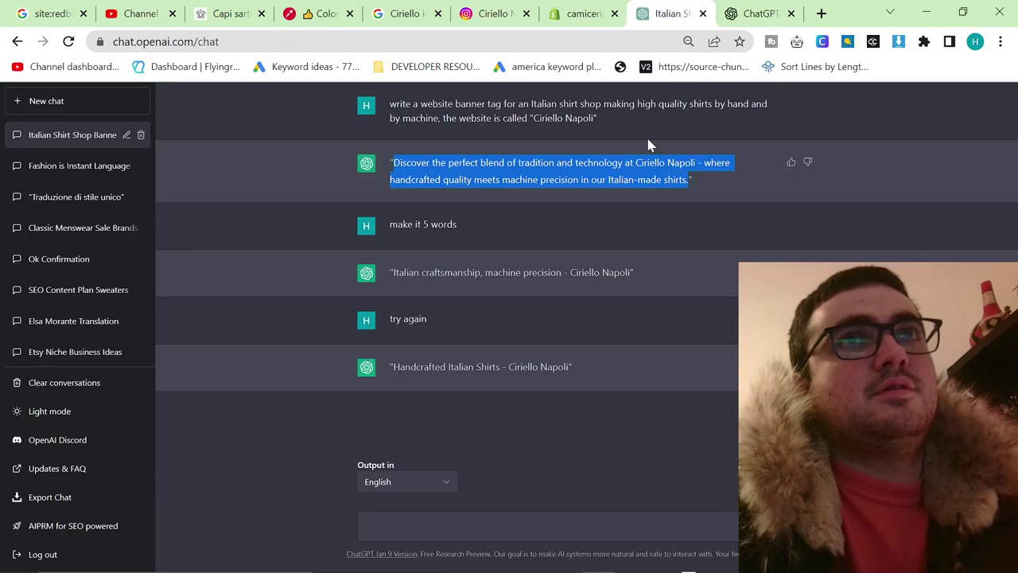
click(485, 533)
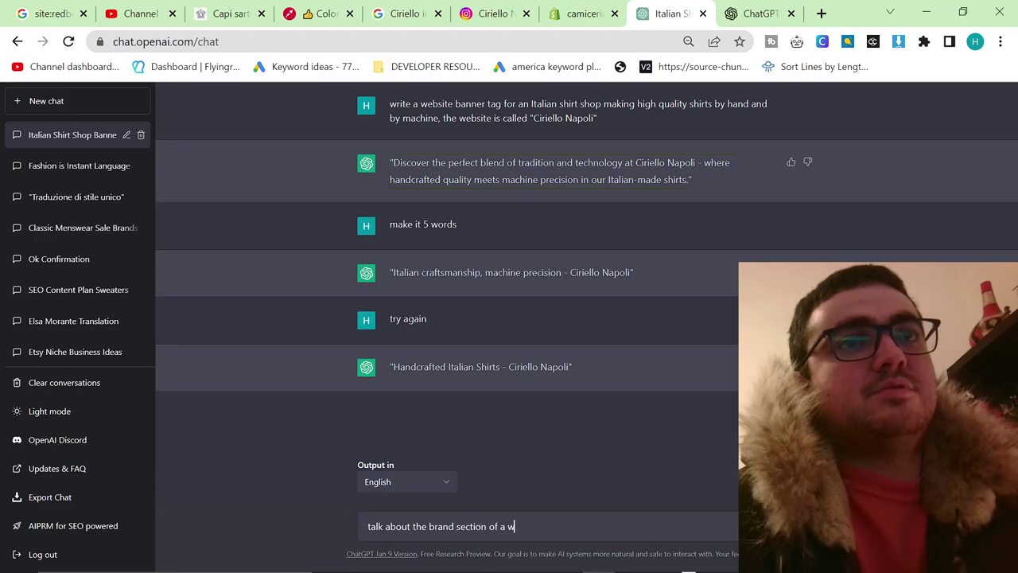
text(talk about the brand section of a website)
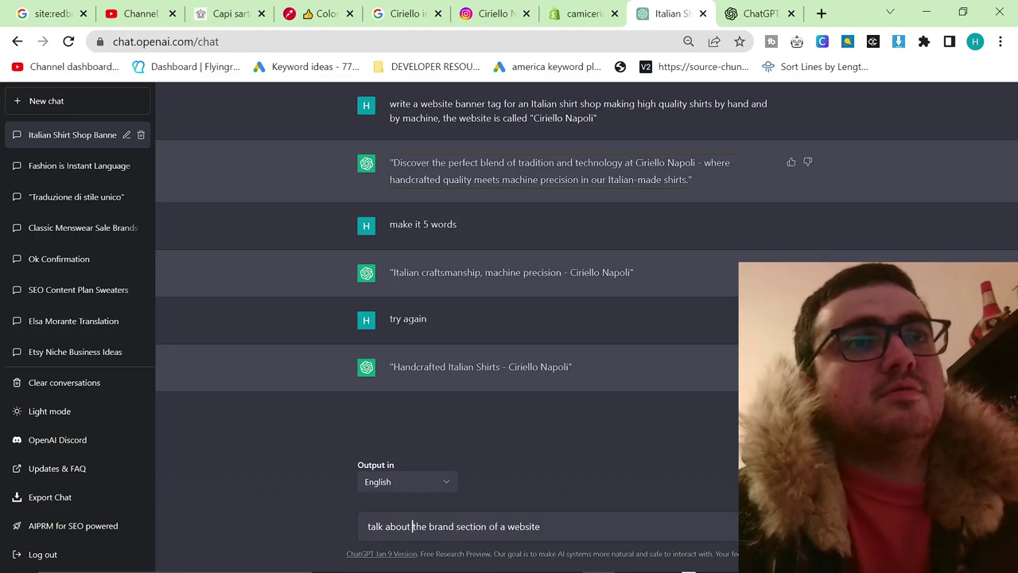
text(this)
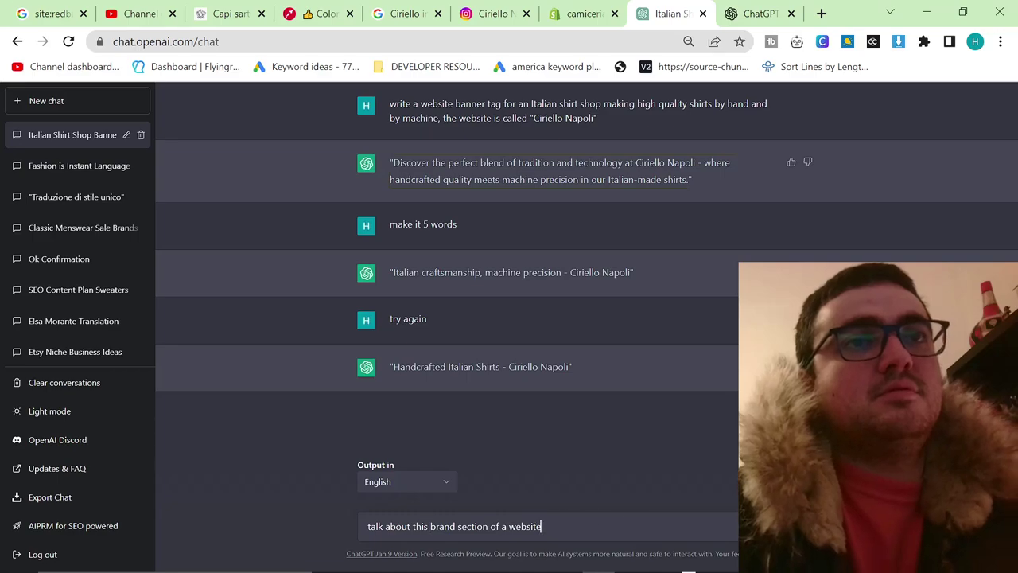
key(Return)
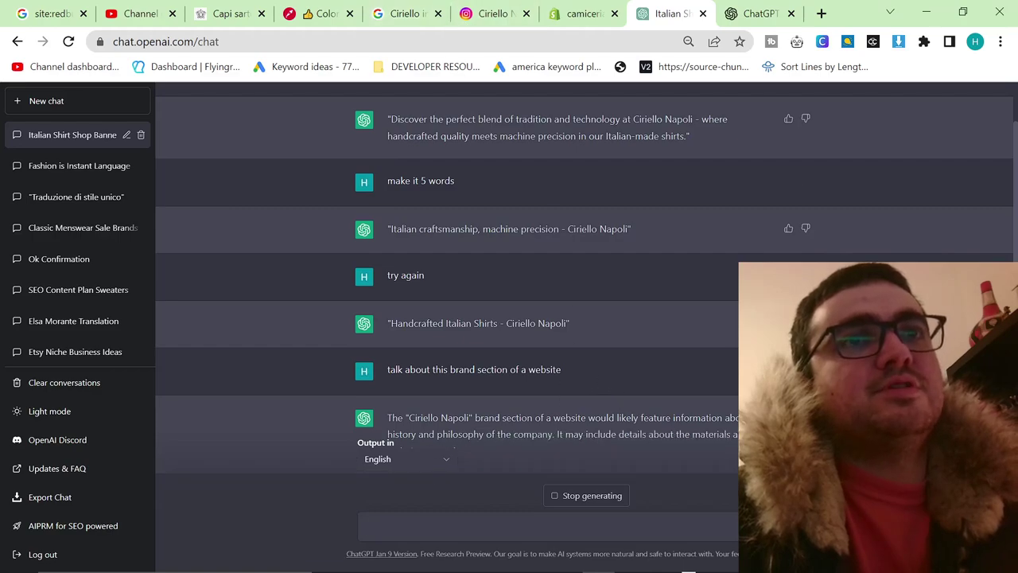
click(493, 14)
click(671, 14)
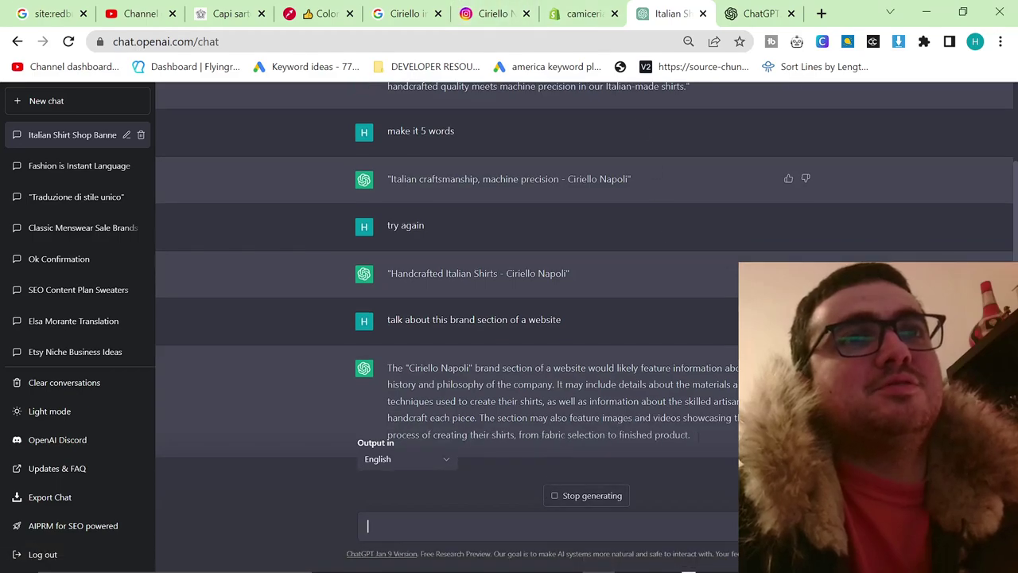
click(583, 14)
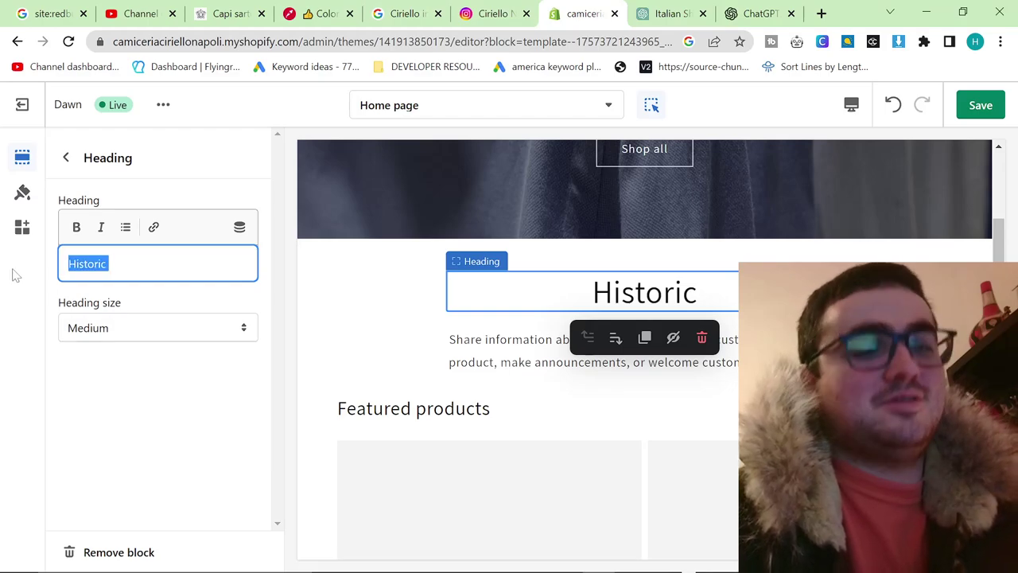
Change the rich text heading from 'Historic' to 'Skilled Artisans'
text(Skilled Artisans)
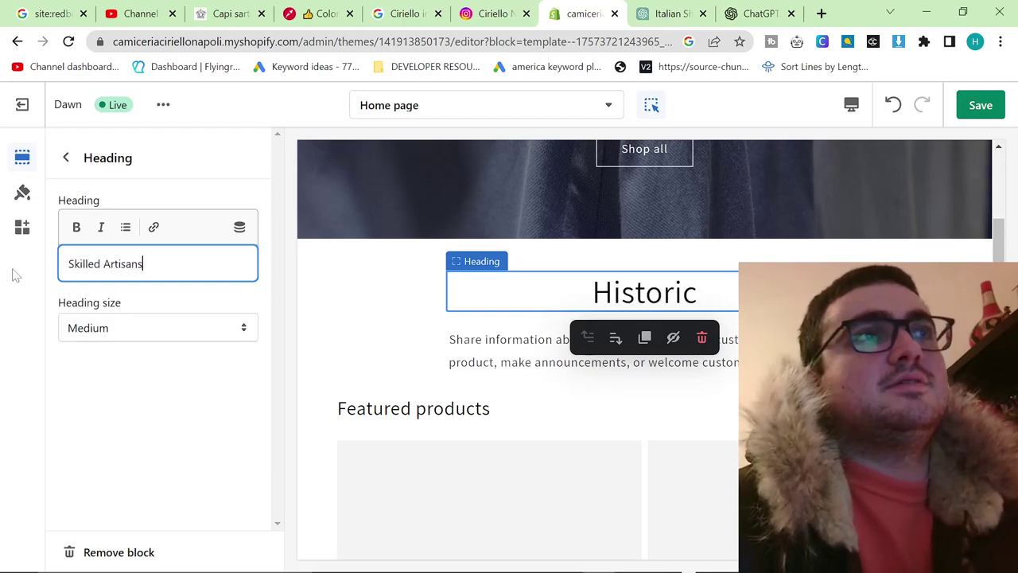
click(66, 158)
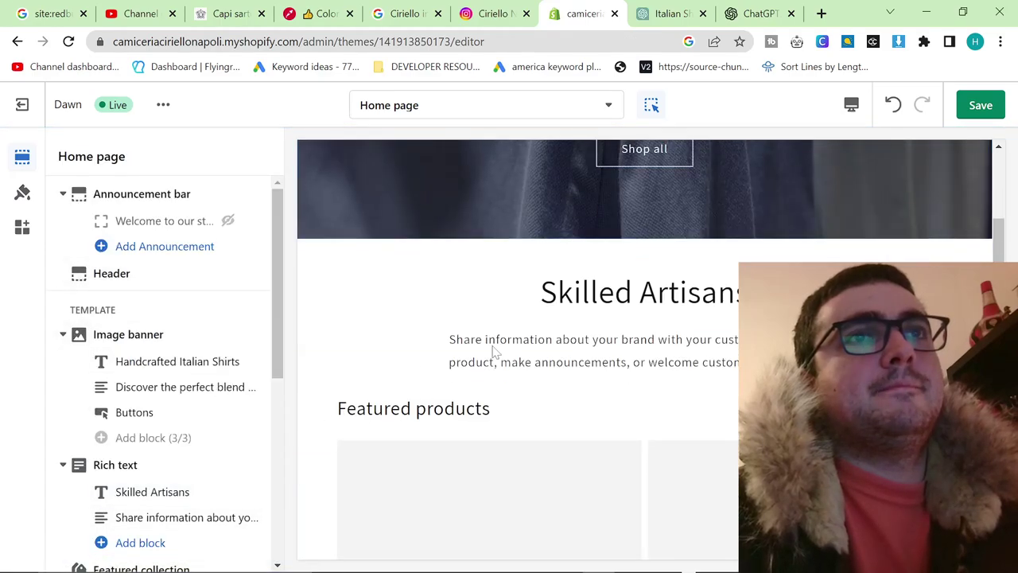
click(458, 356)
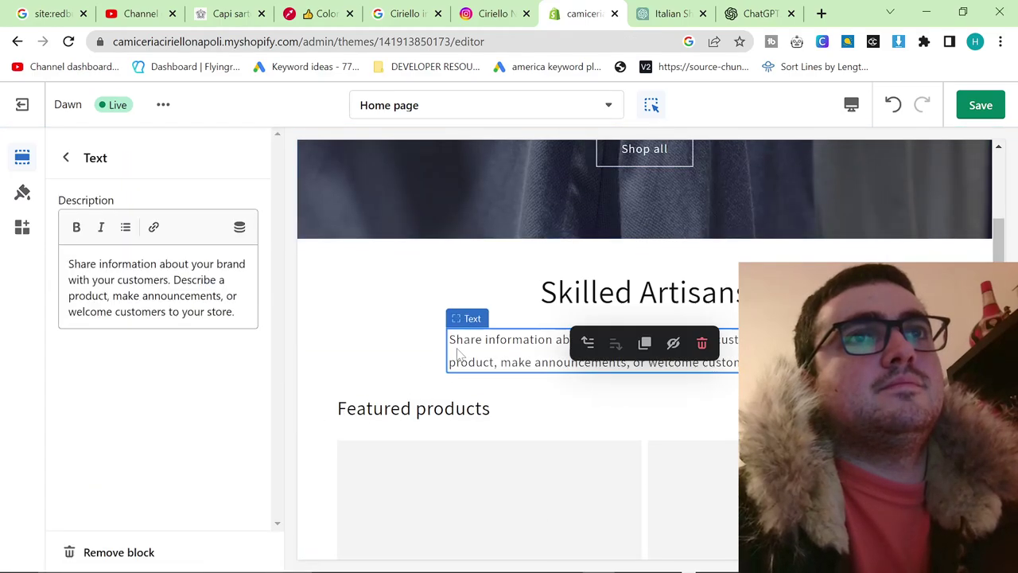
click(451, 289)
Scroll the preview to review the Rich text section and its settings
scroll(523, 323, down, 4)
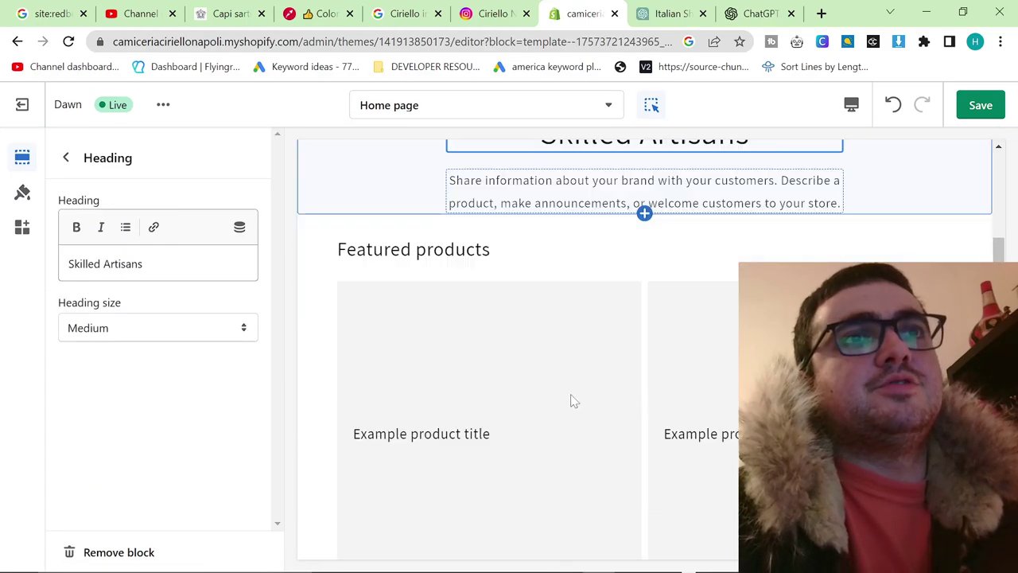
scroll(532, 311, down, 3)
scroll(589, 346, down, 10)
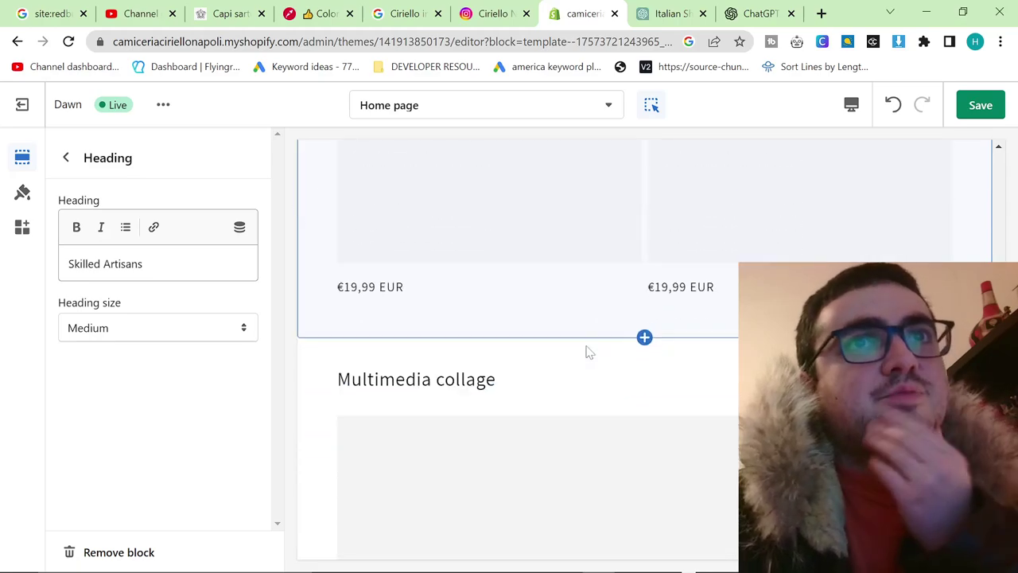
scroll(589, 353, down, 10)
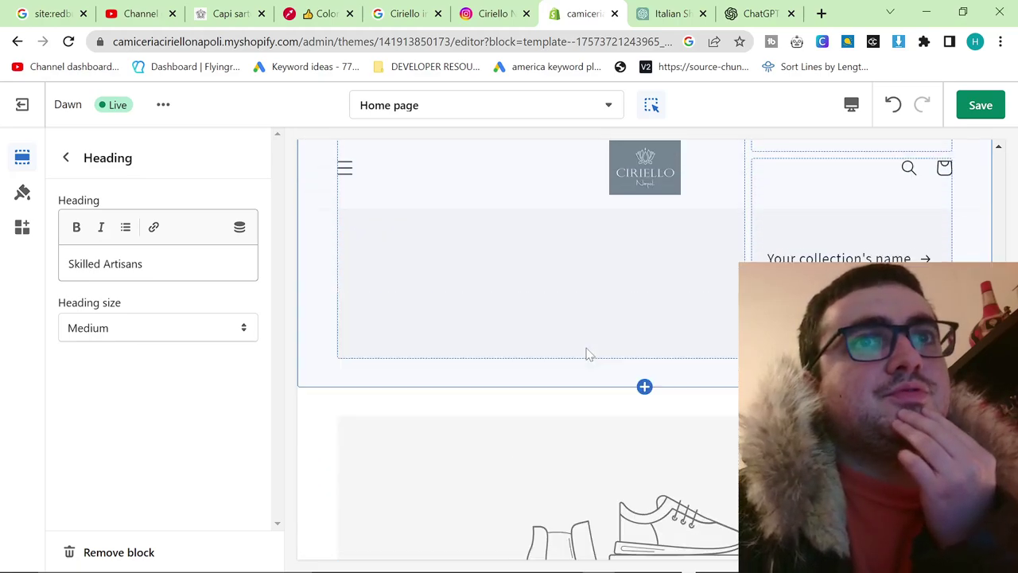
scroll(589, 358, up, 12)
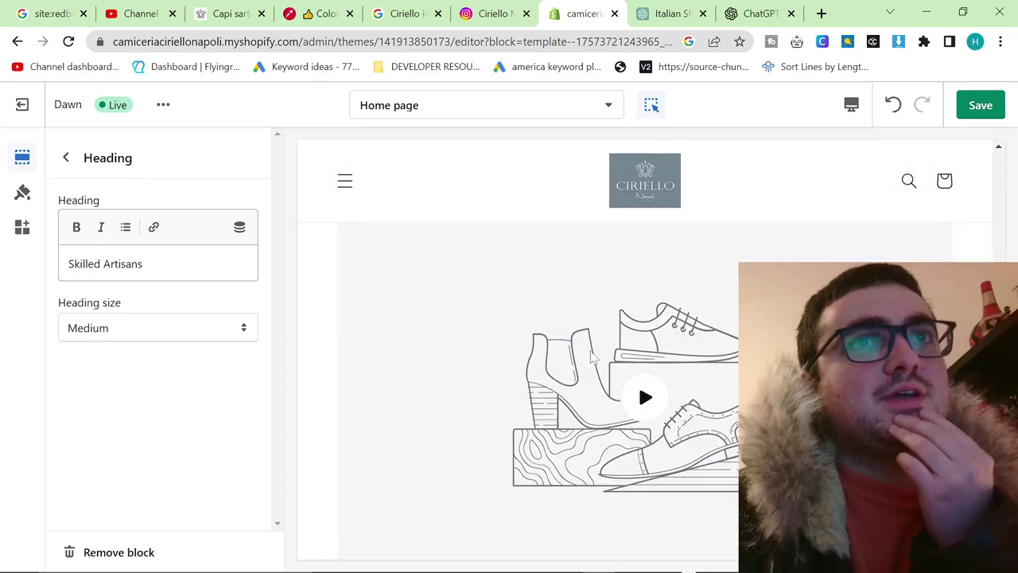
scroll(588, 380, down, 3)
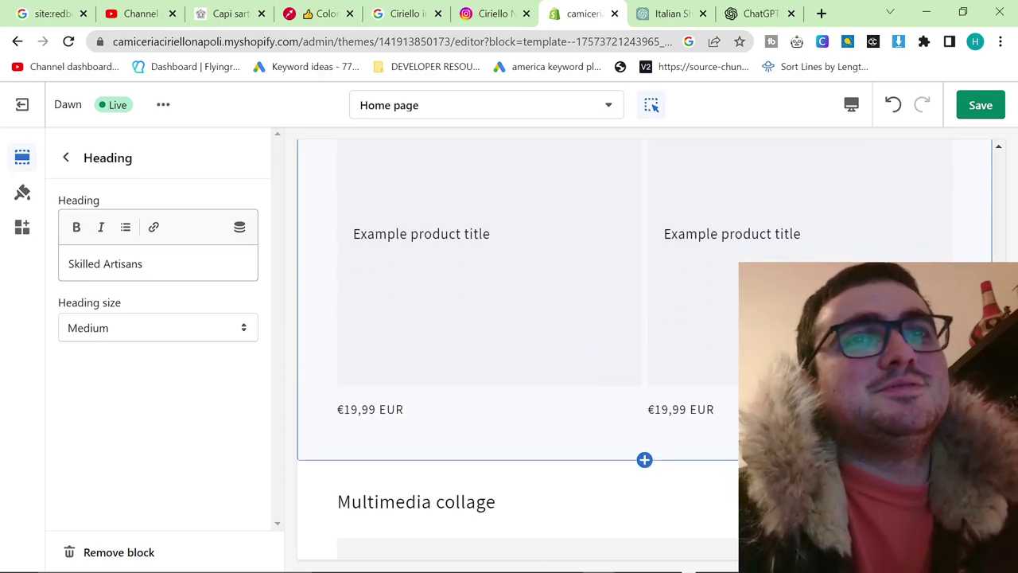
scroll(435, 277, up, 10)
click(434, 278)
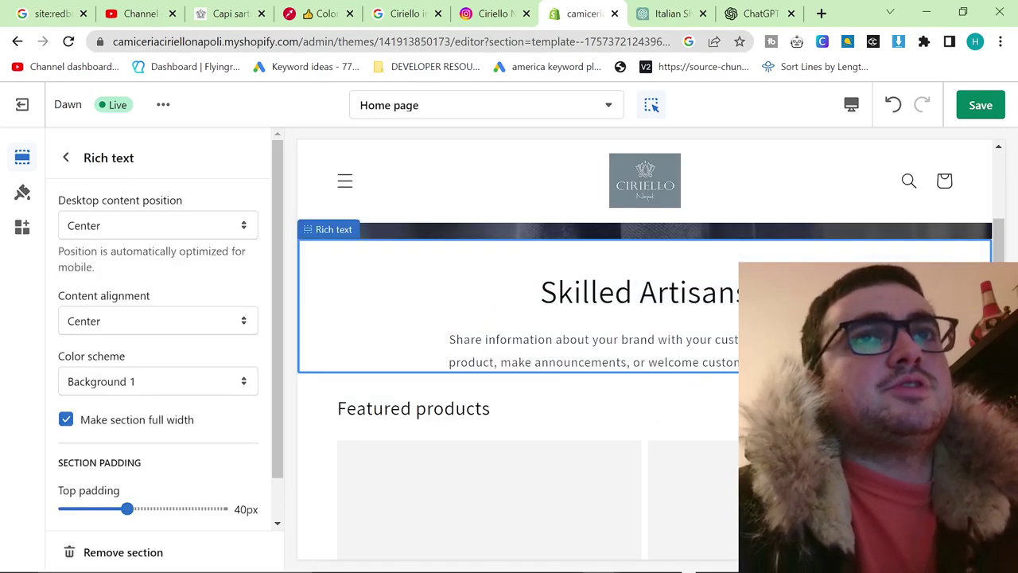
click(672, 13)
Reset ChatGPT's zoom and read the brand-section reply, highlighting the shirt-making process line
key(ctrl+plus)
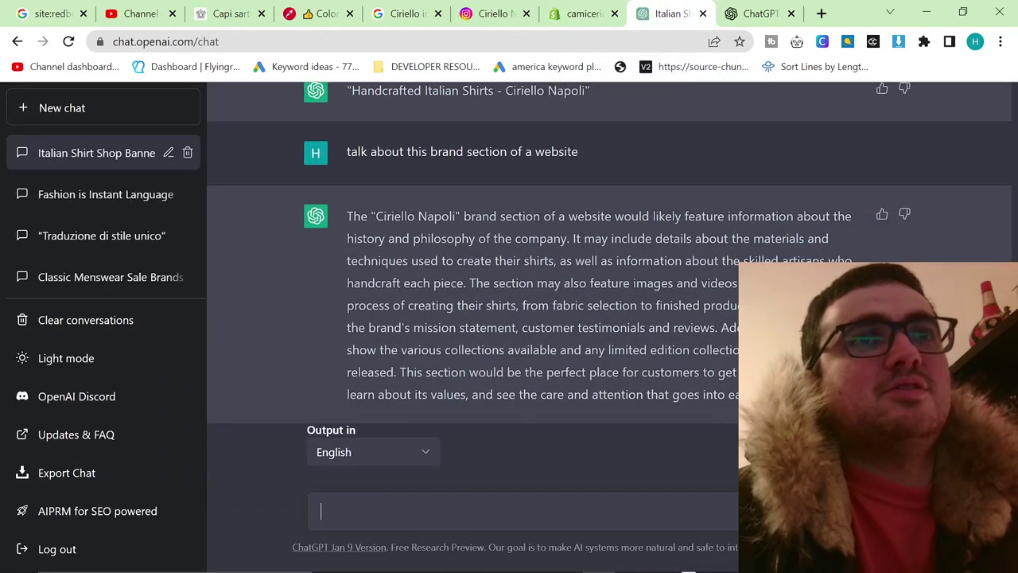
drag(527, 297, 700, 305)
click(700, 306)
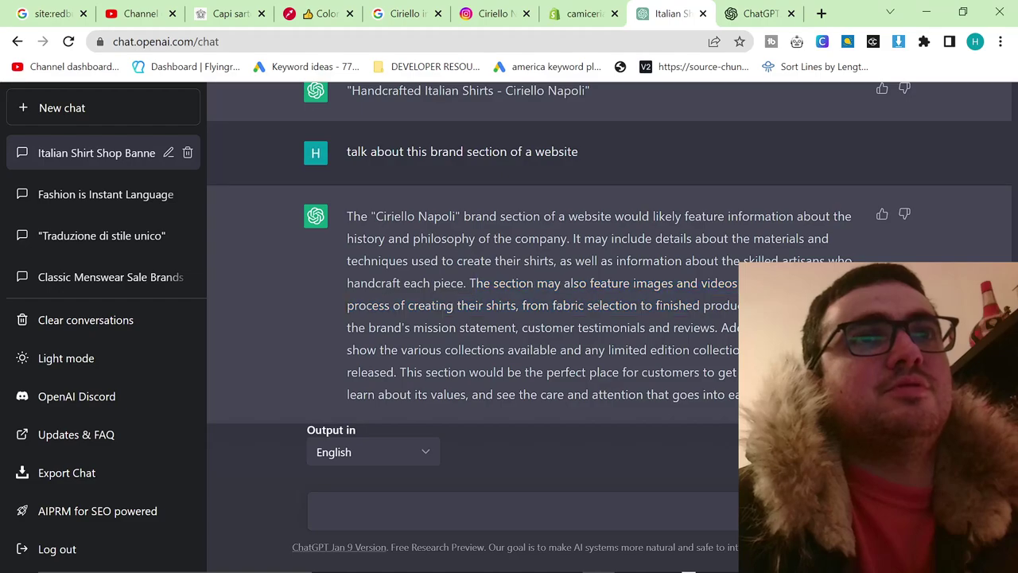
drag(347, 305, 492, 305)
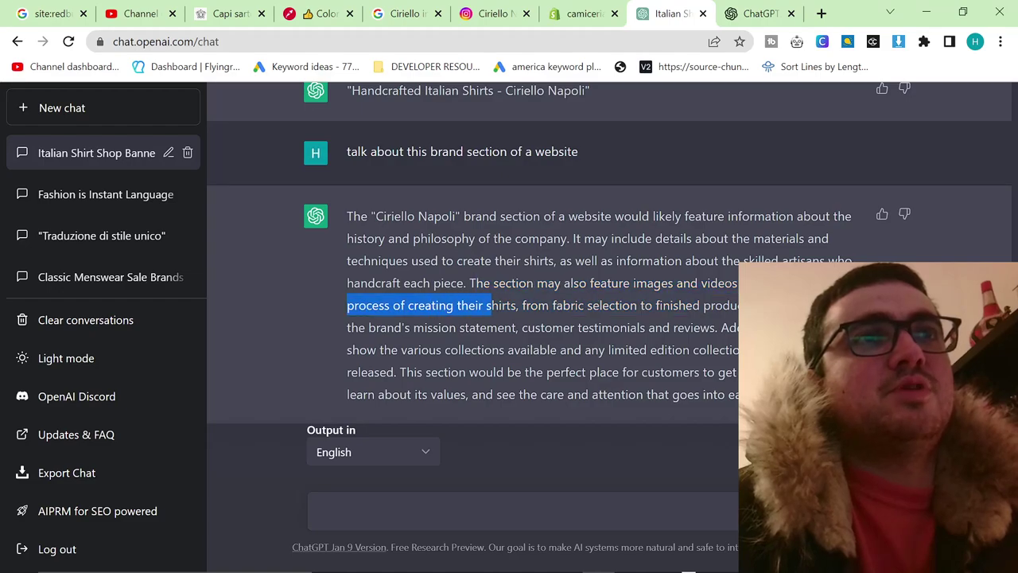
Browse the Ciriello Napoli Instagram profile, then come back to the Shopify editor
click(493, 14)
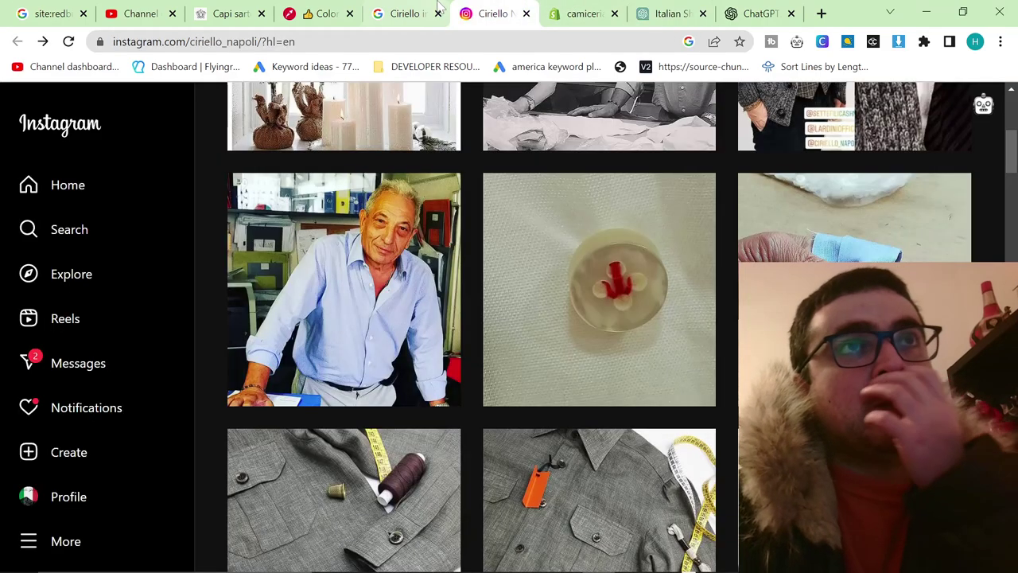
scroll(541, 416, down, 5)
scroll(577, 416, down, 4)
key(ctrl+shift+Tab)
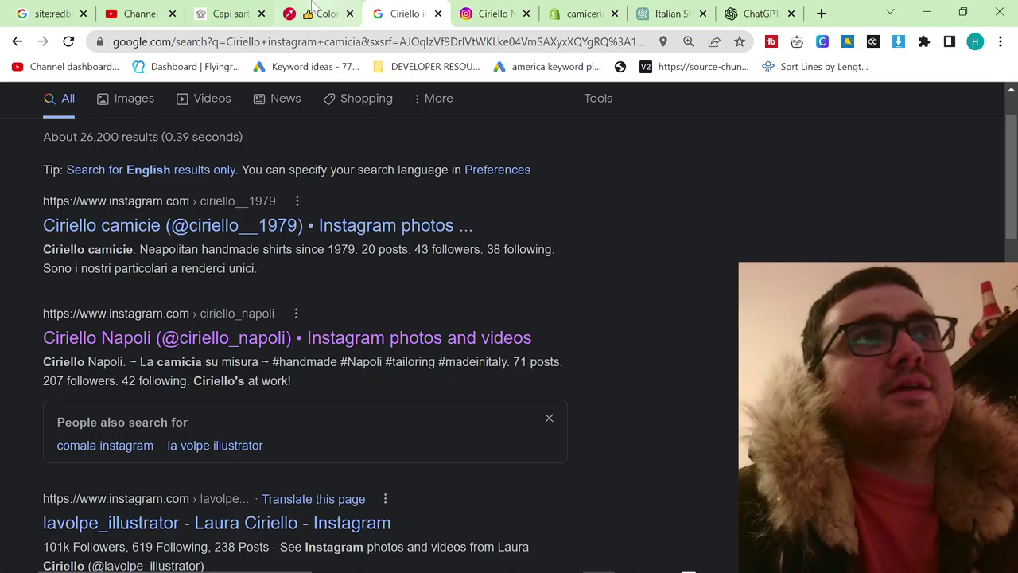
key(ctrl+Tab)
key(ctrl+Tab)
scroll(602, 270, up, 1)
scroll(550, 228, down, 2)
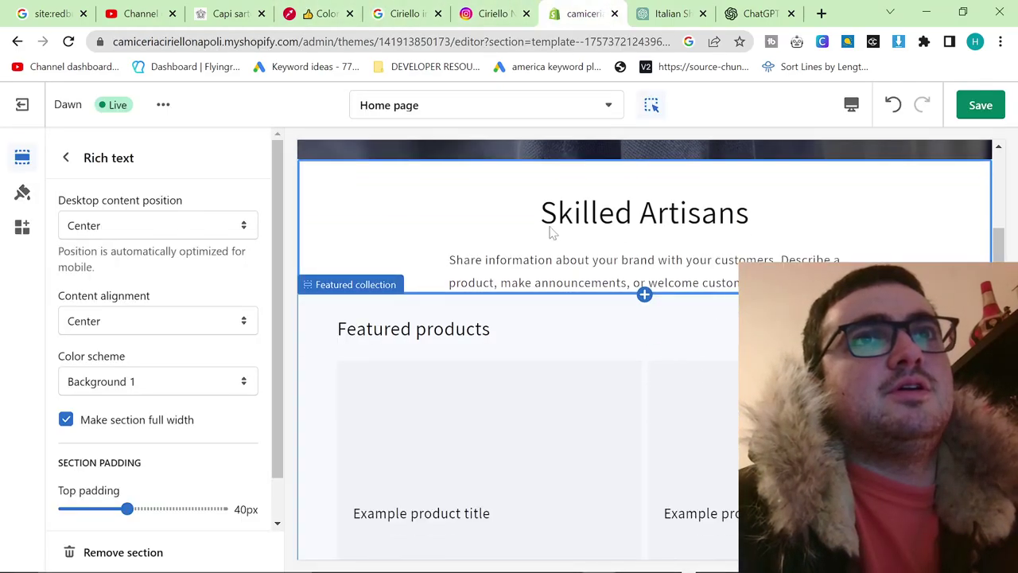
Remove the placeholder description block from the Skilled Artisans rich text section
click(682, 216)
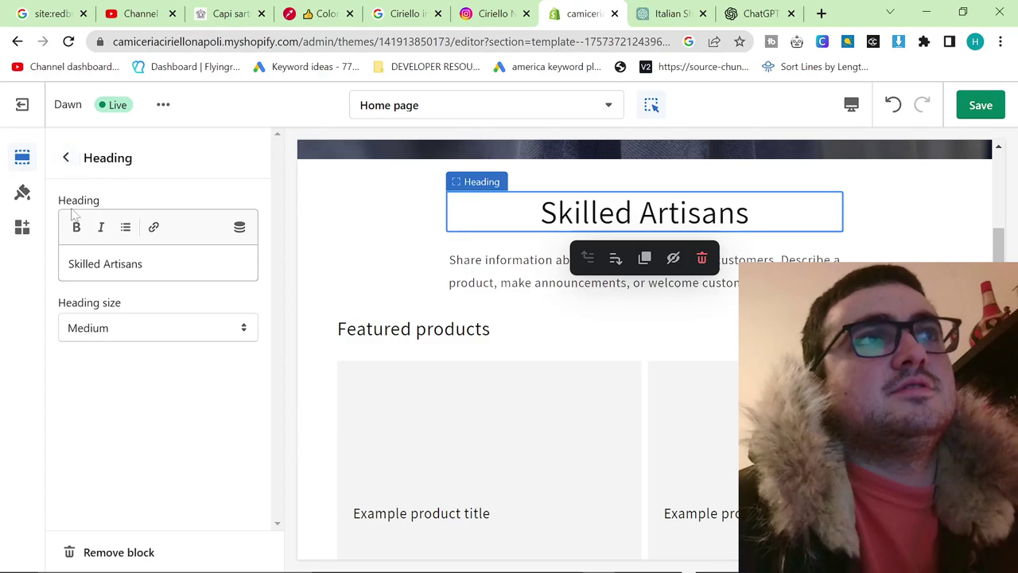
key(Escape)
click(517, 291)
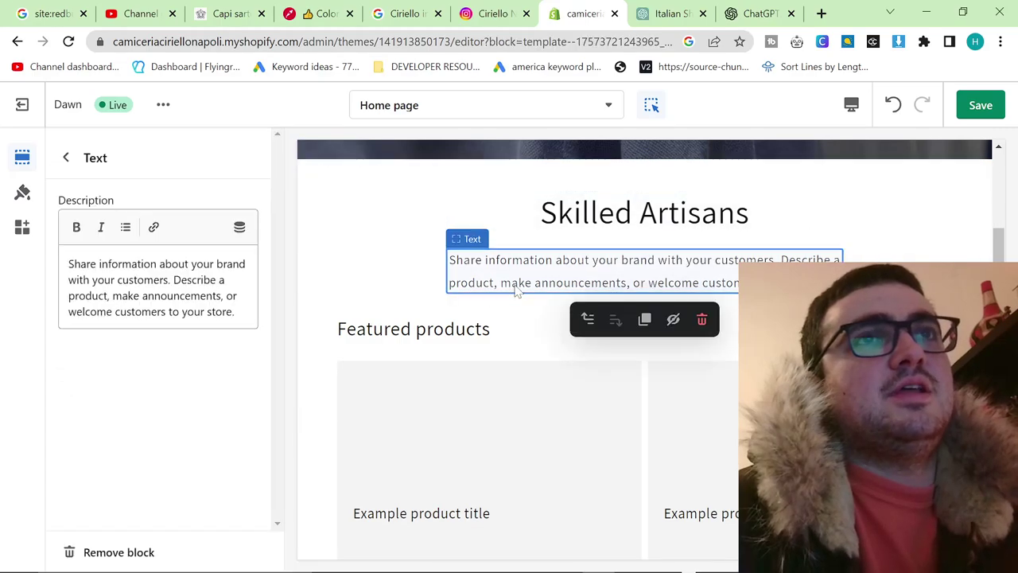
click(703, 320)
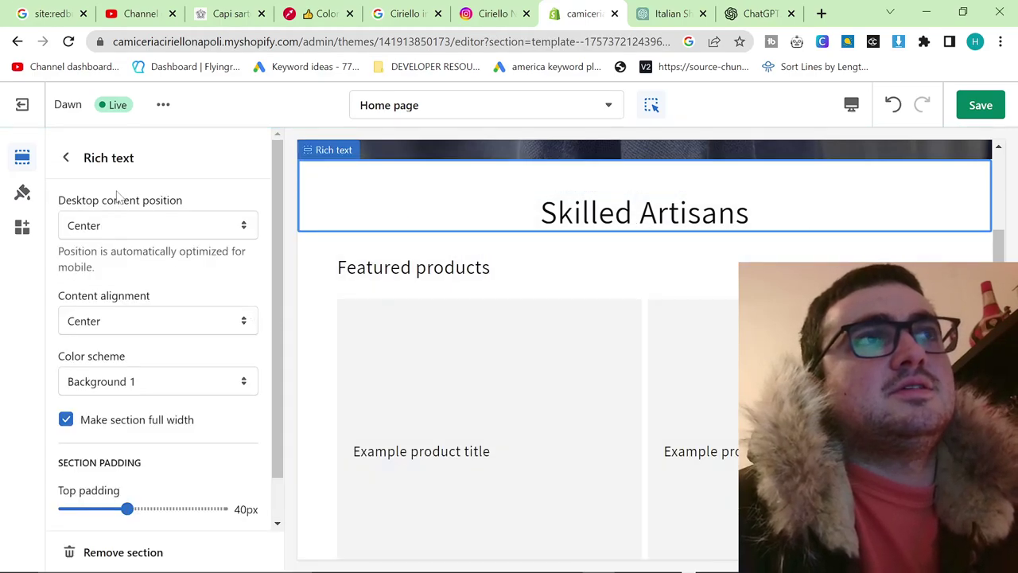
click(67, 158)
Hide the Rich text section from the home page
click(152, 401)
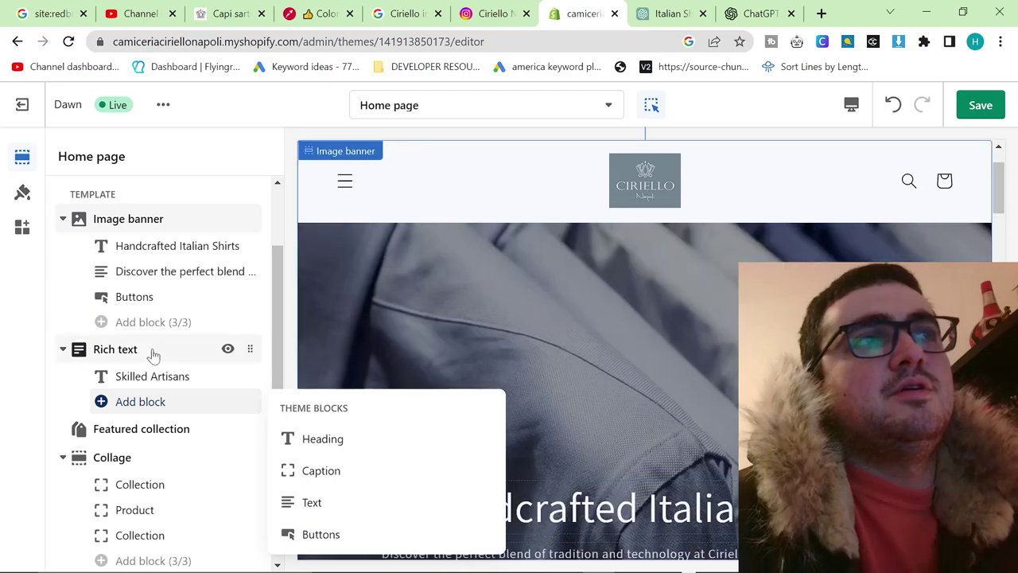
click(152, 350)
click(63, 153)
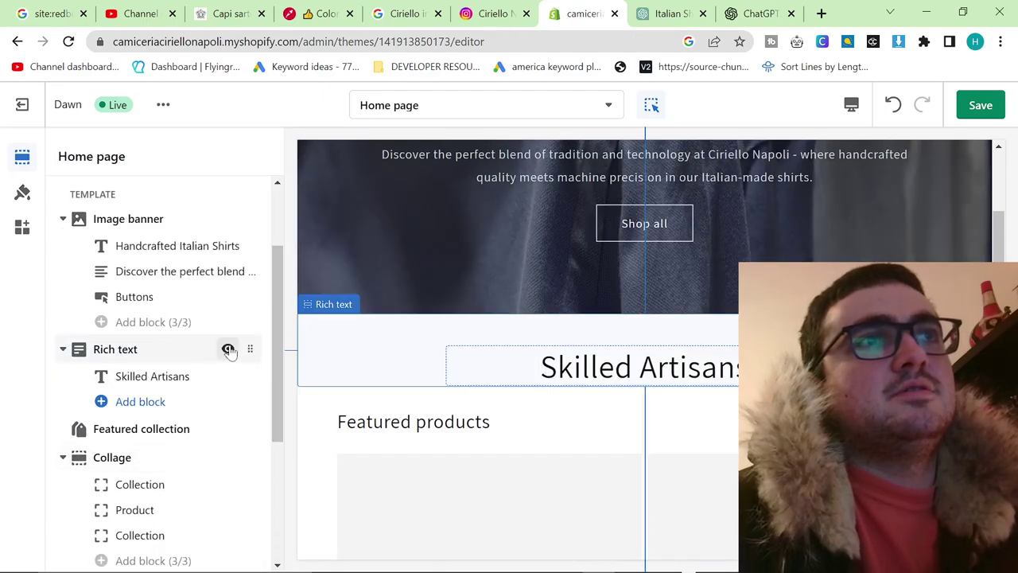
click(228, 348)
scroll(193, 382, down, 3)
Add an Image with text section from the expanded section list below Multicolumn
click(163, 513)
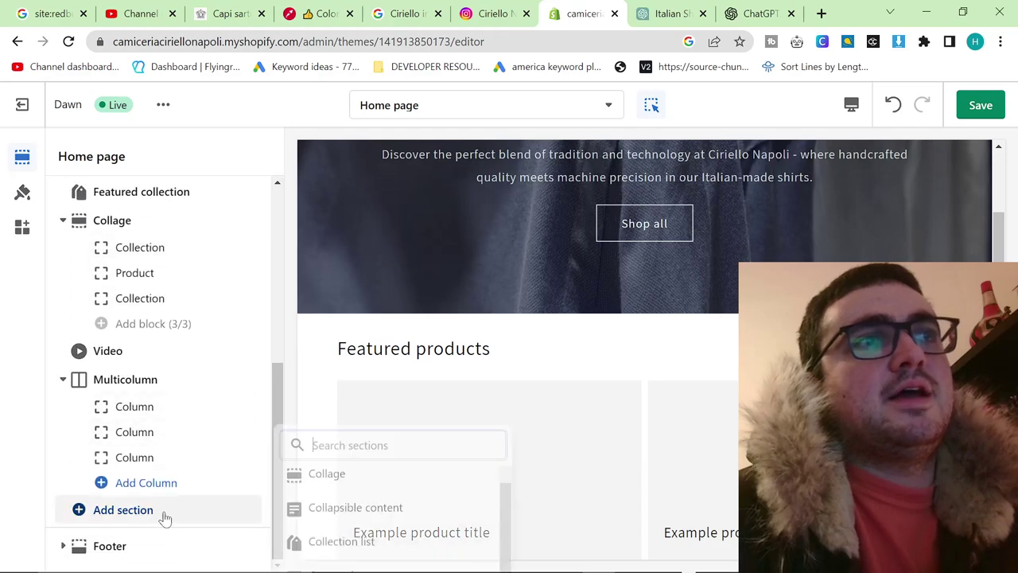
scroll(366, 453, down, 3)
scroll(358, 446, up, 1)
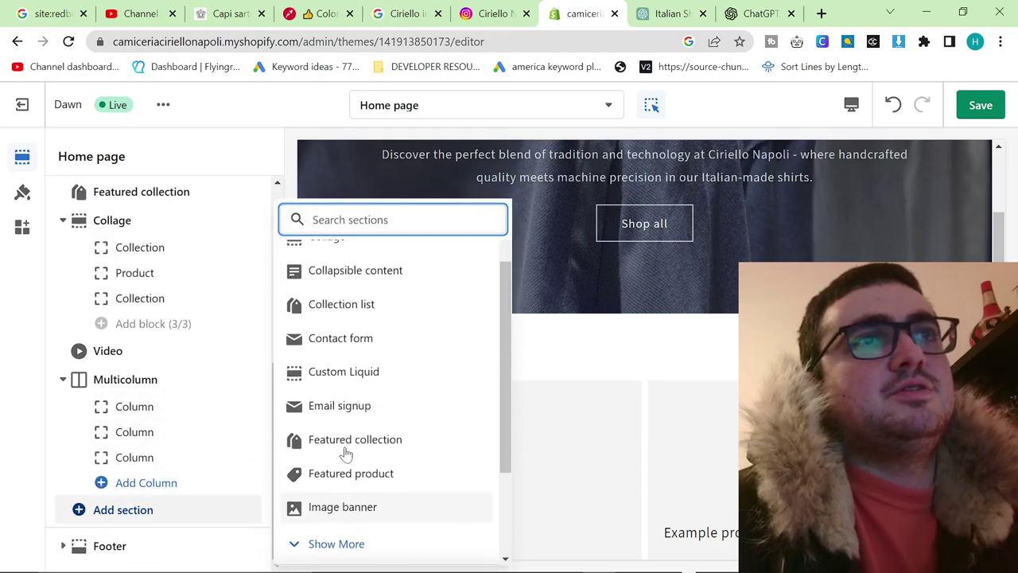
click(333, 539)
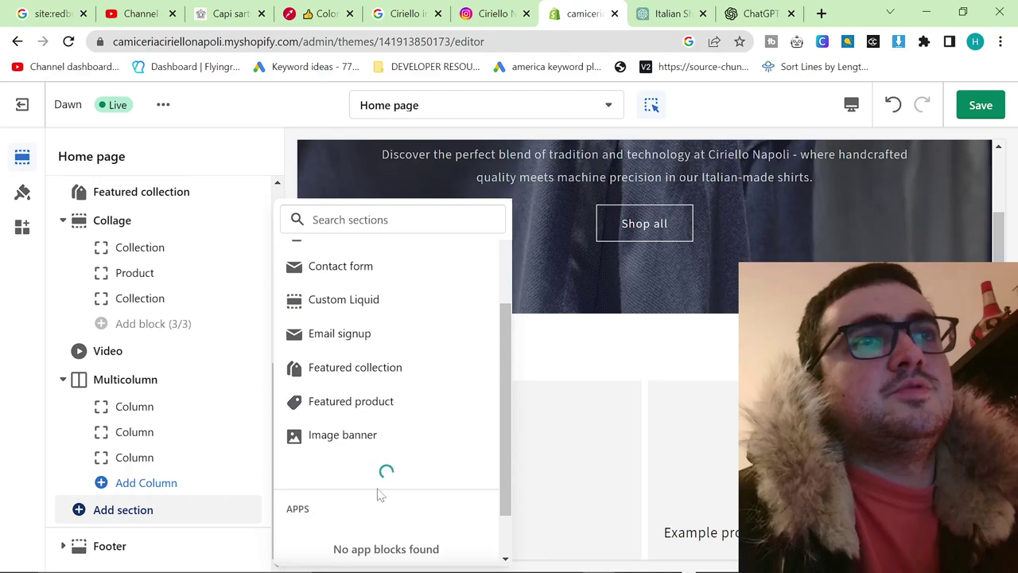
click(359, 475)
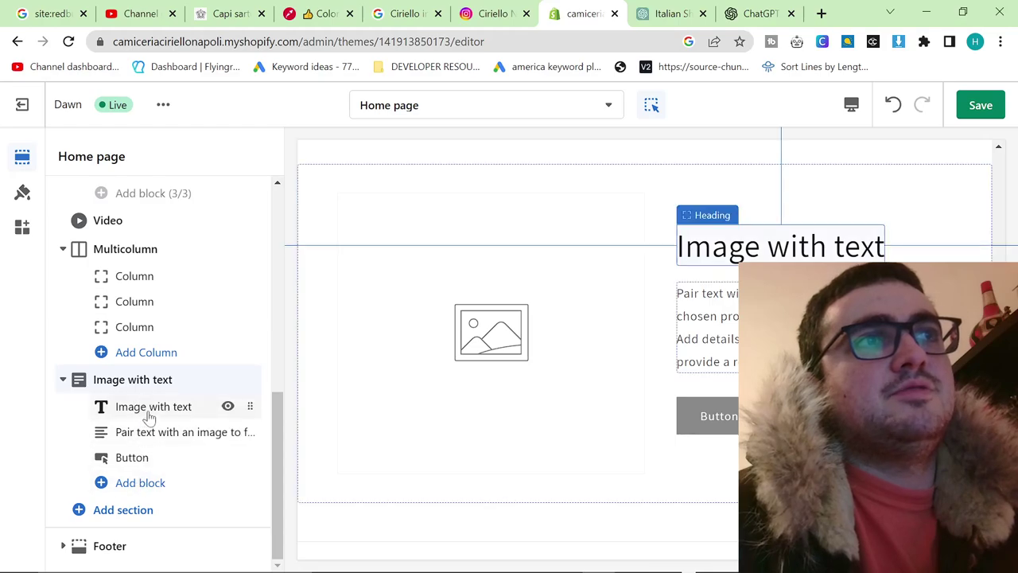
Drag the Camiceria-Ciriello PNG from Downloads into the Image with text section's image picker
click(175, 379)
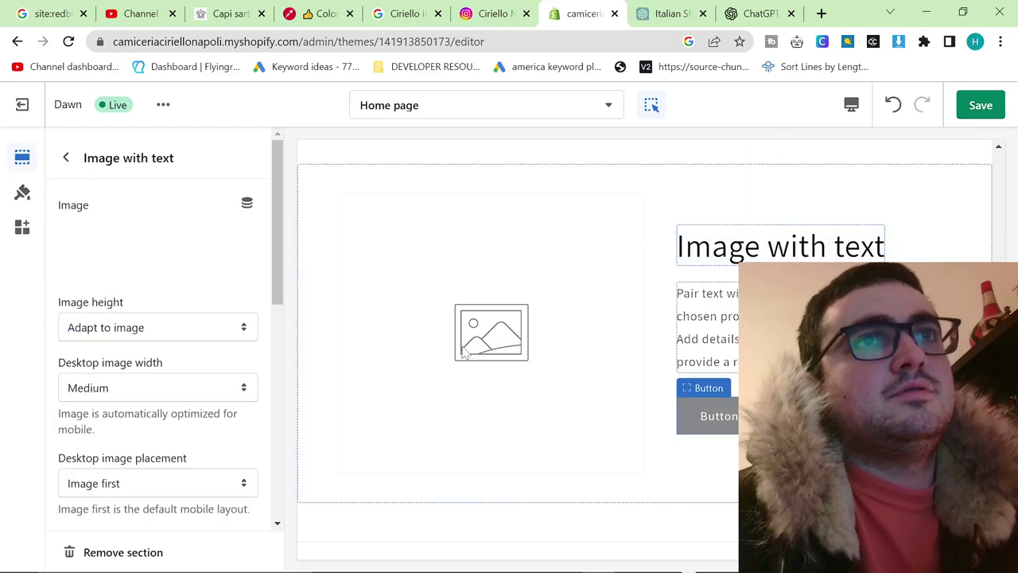
click(177, 250)
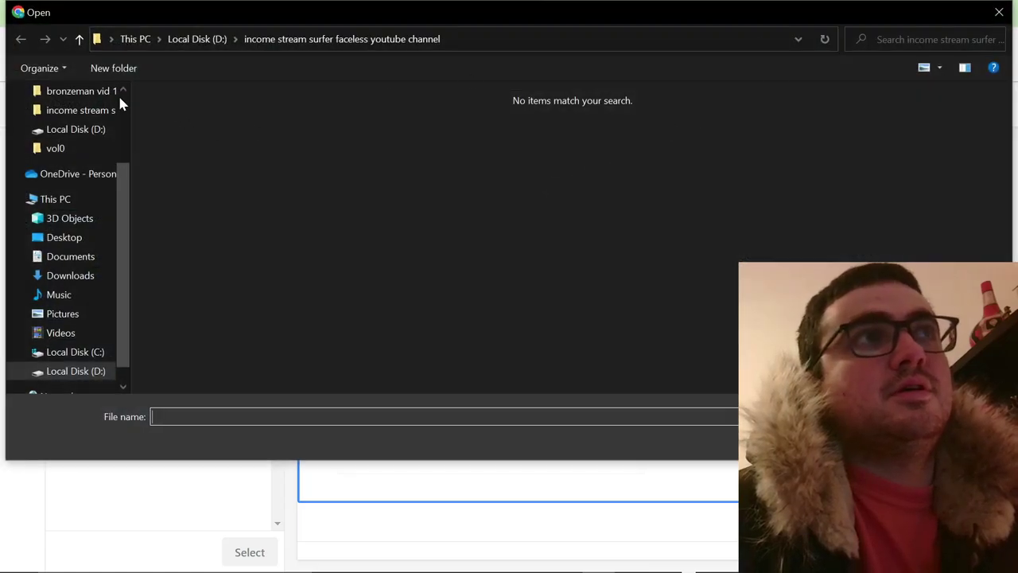
key(super+Tab)
click(424, 175)
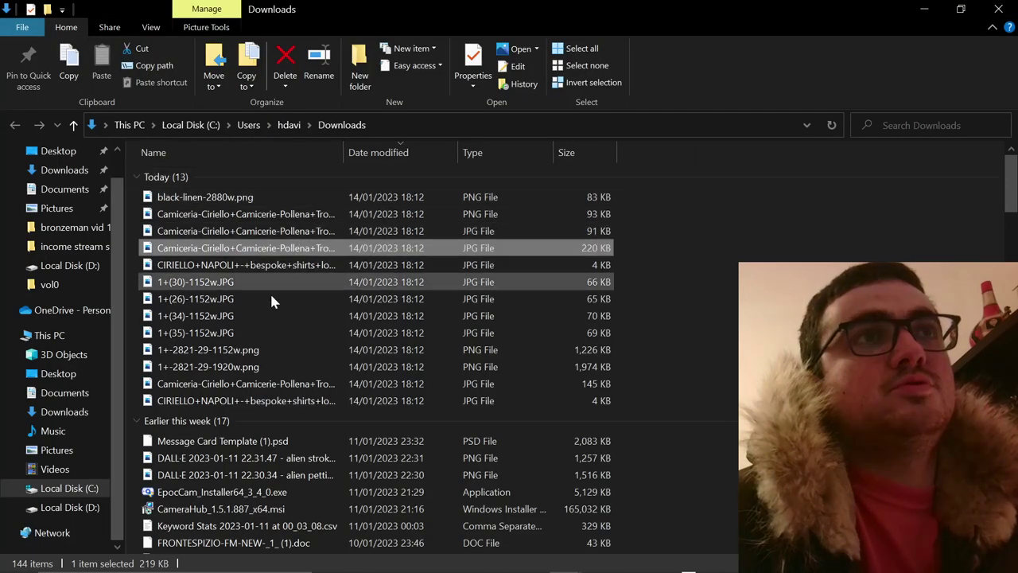
double_click(252, 214)
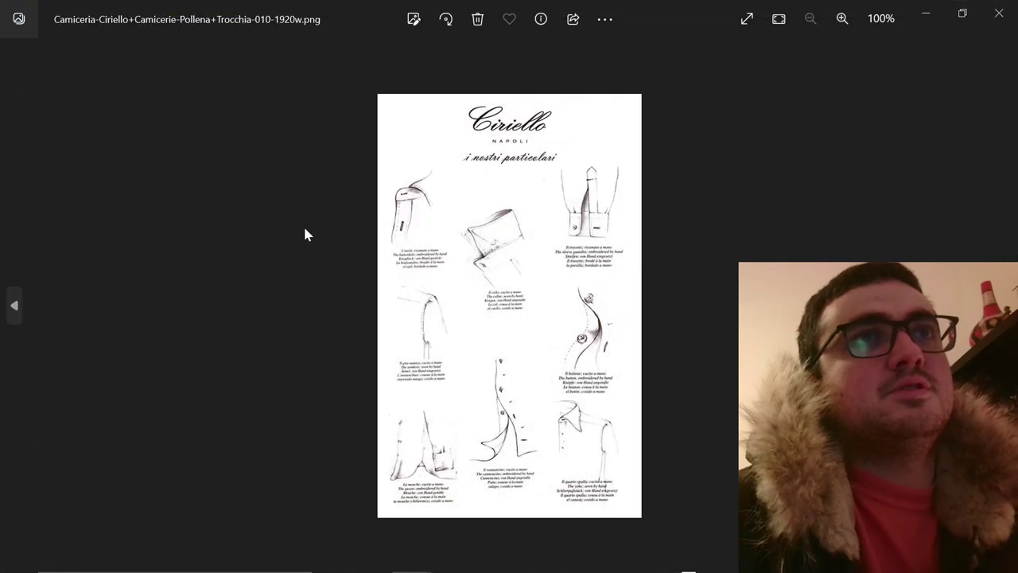
key(alt+Tab)
key(super+Tab)
click(468, 199)
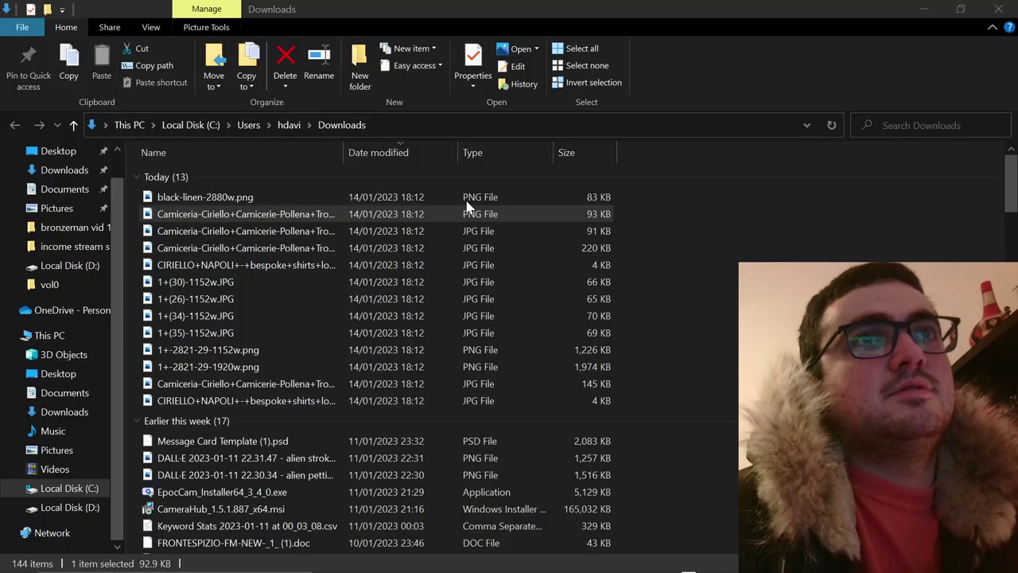
drag(221, 221, 132, 300)
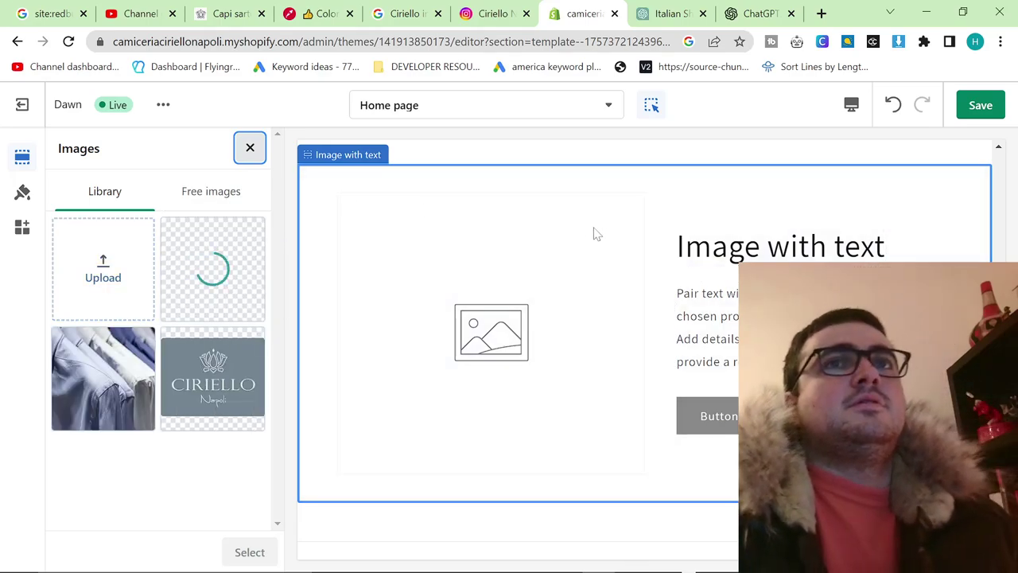
Use the uploaded Ciriello shirt-details illustration as the Image with text section's image
scroll(582, 278, up, 5)
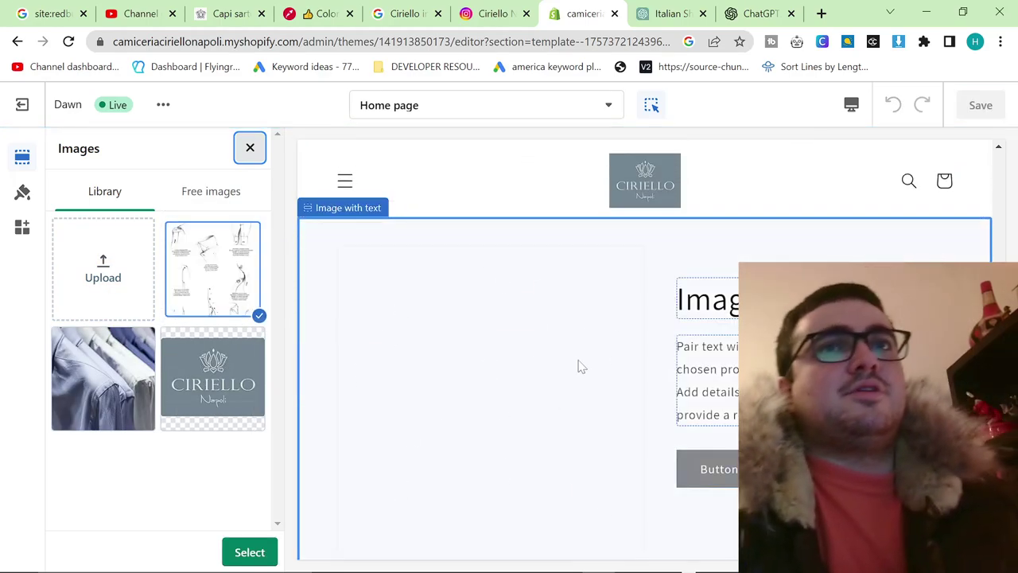
scroll(517, 374, down, 3)
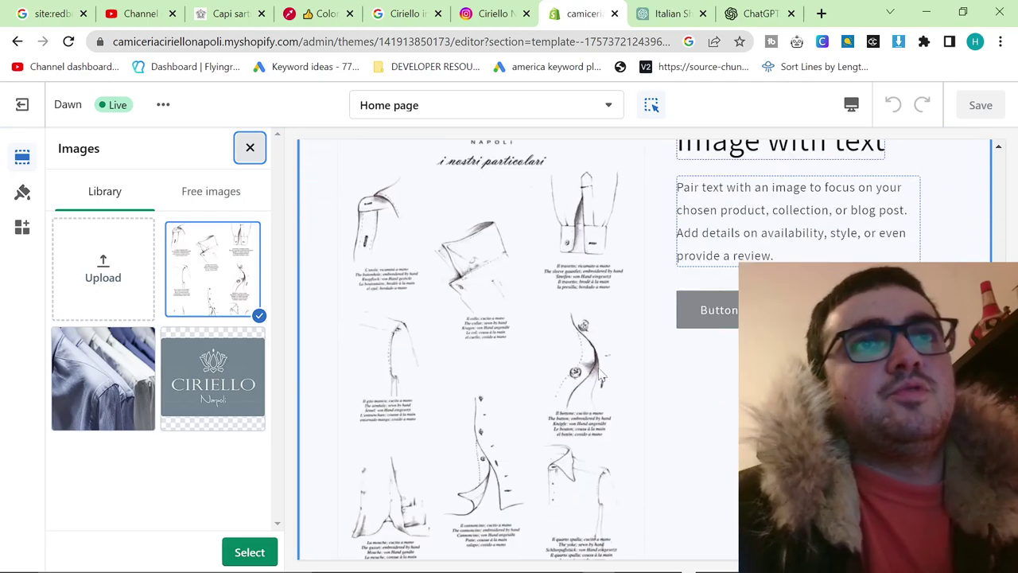
scroll(590, 402, up, 1)
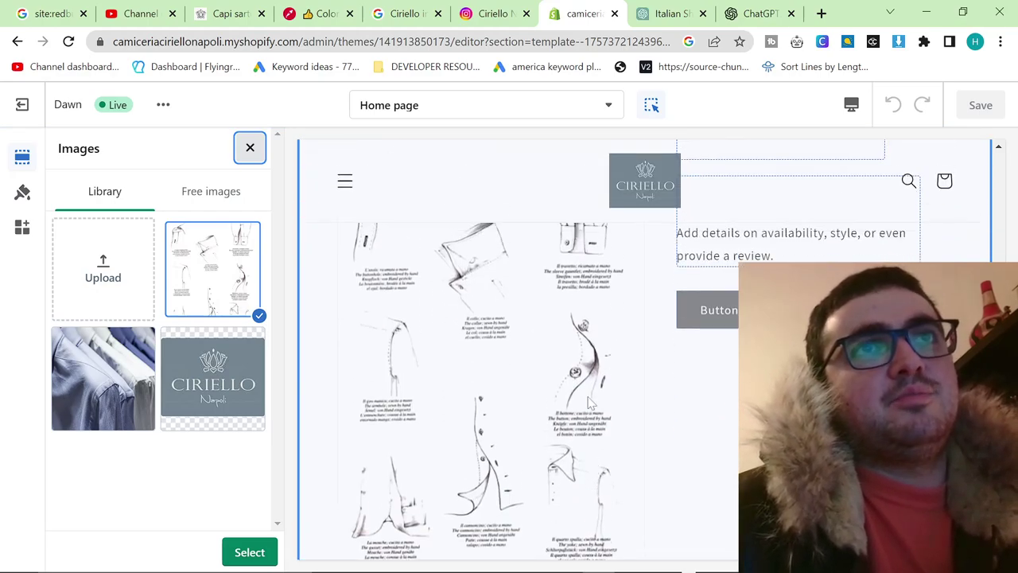
key(ctrl+plus)
key(ctrl+0)
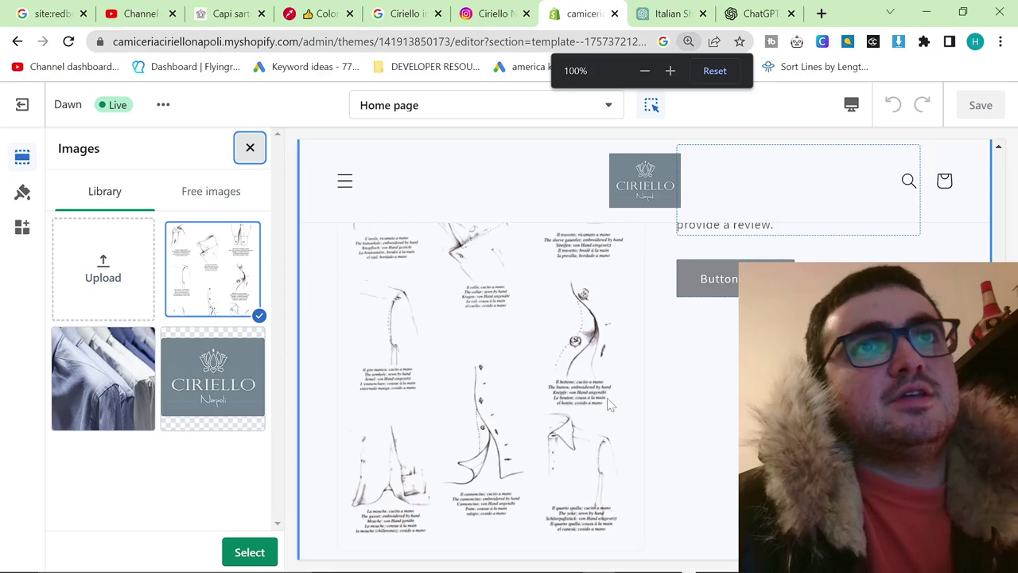
scroll(608, 405, up, 3)
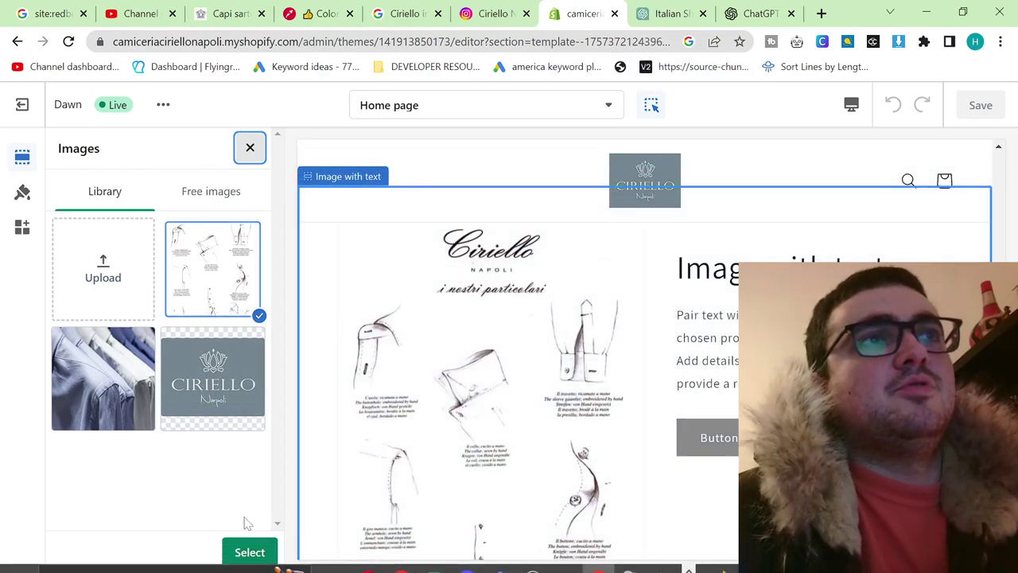
click(248, 552)
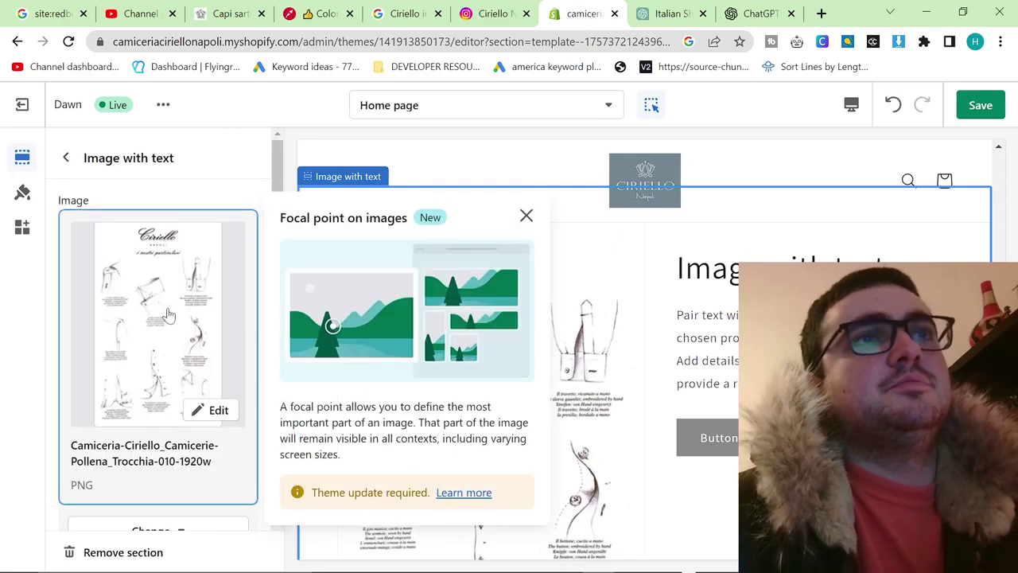
click(525, 218)
Go back to the home page section list and open the paragraph text block
scroll(170, 372, down, 2)
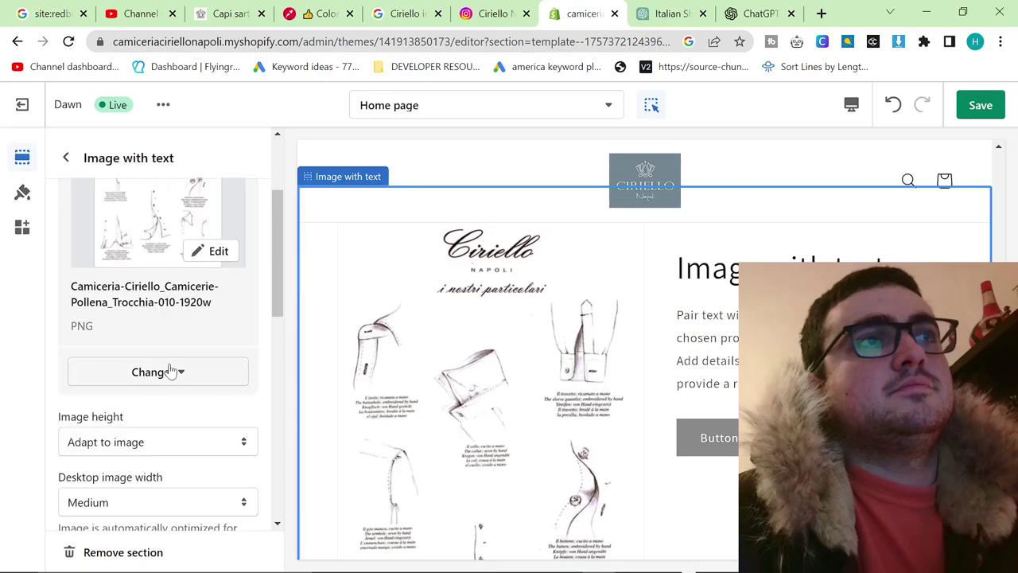
scroll(178, 404, down, 3)
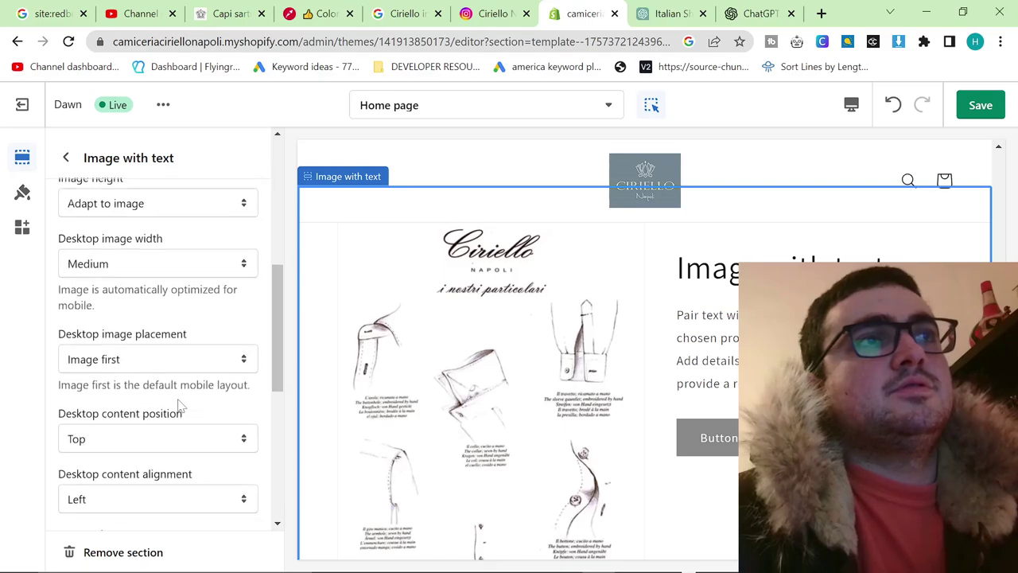
scroll(127, 303, up, 6)
click(72, 159)
scroll(151, 488, up, 1)
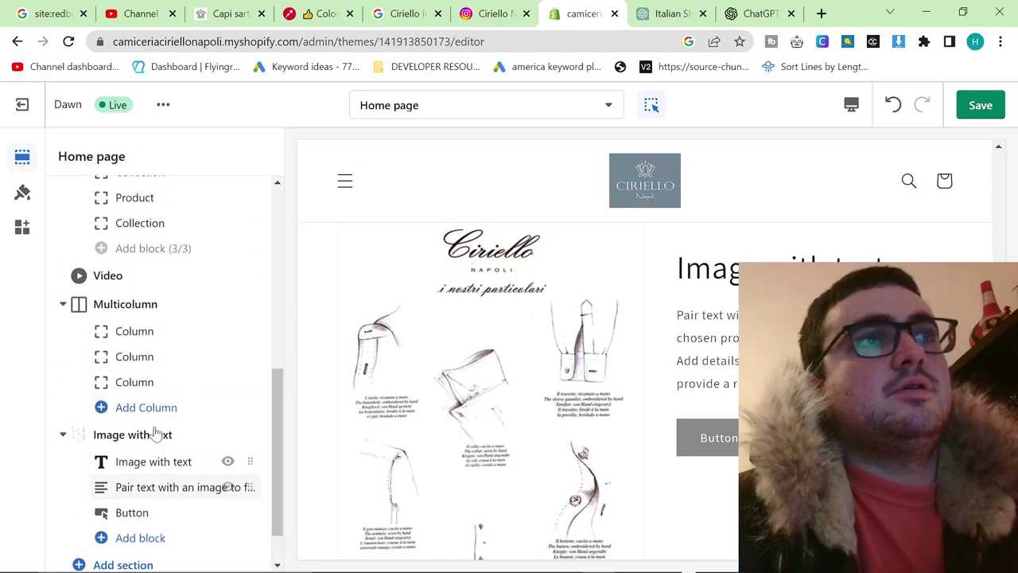
click(151, 515)
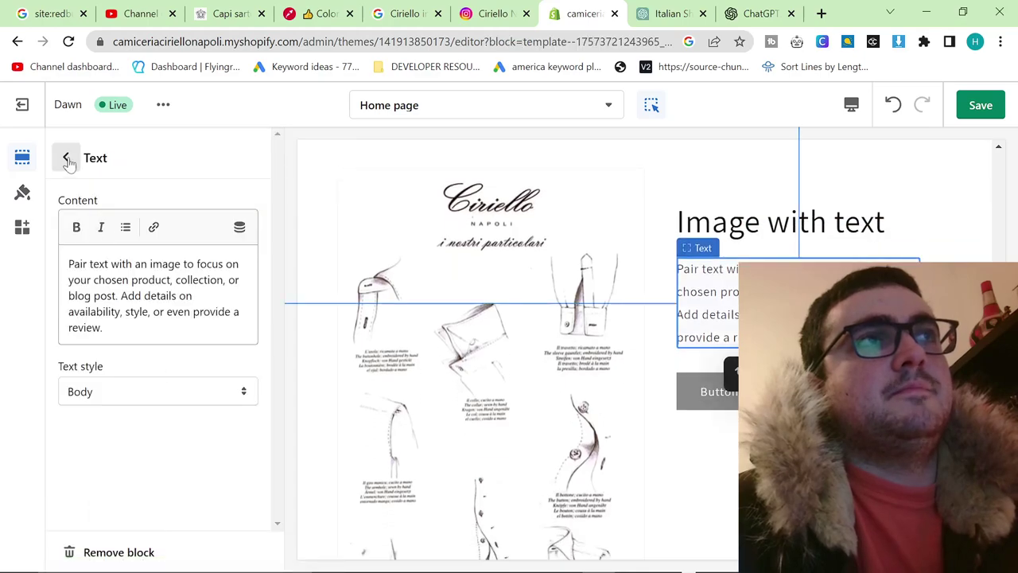
Change the Image with text heading to 'Made with Precision'
click(64, 157)
click(148, 488)
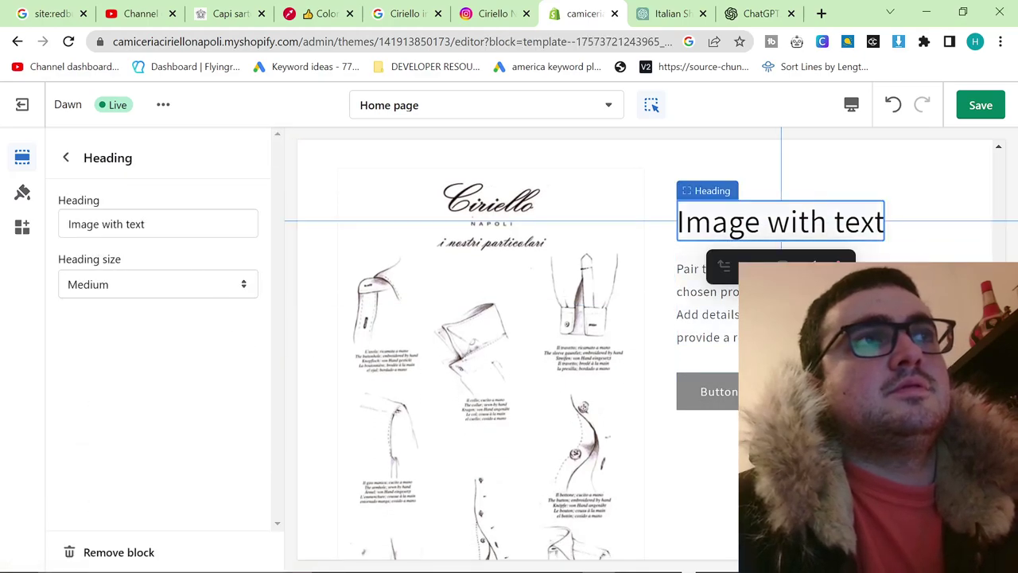
text(Made with )
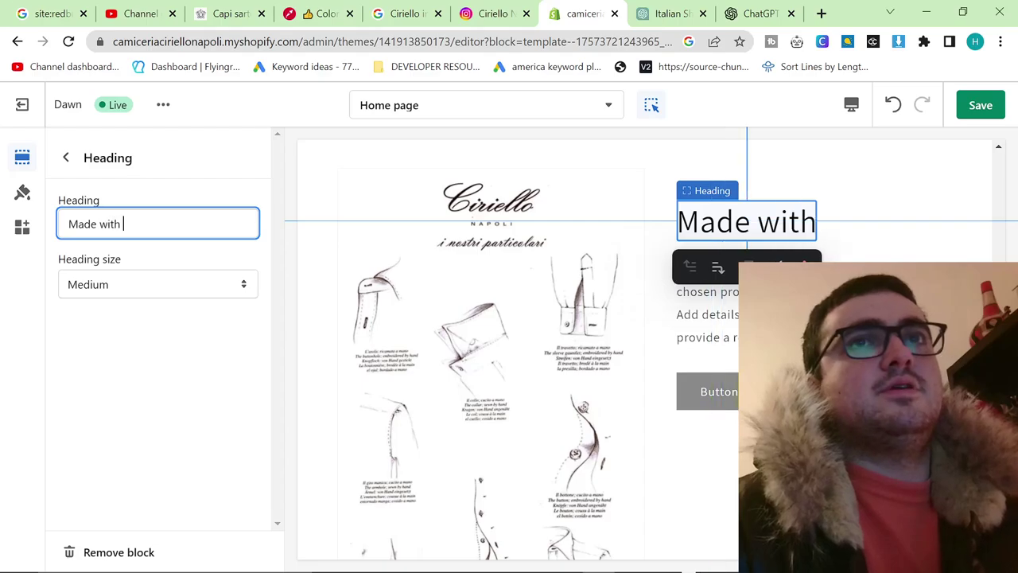
text(Precision)
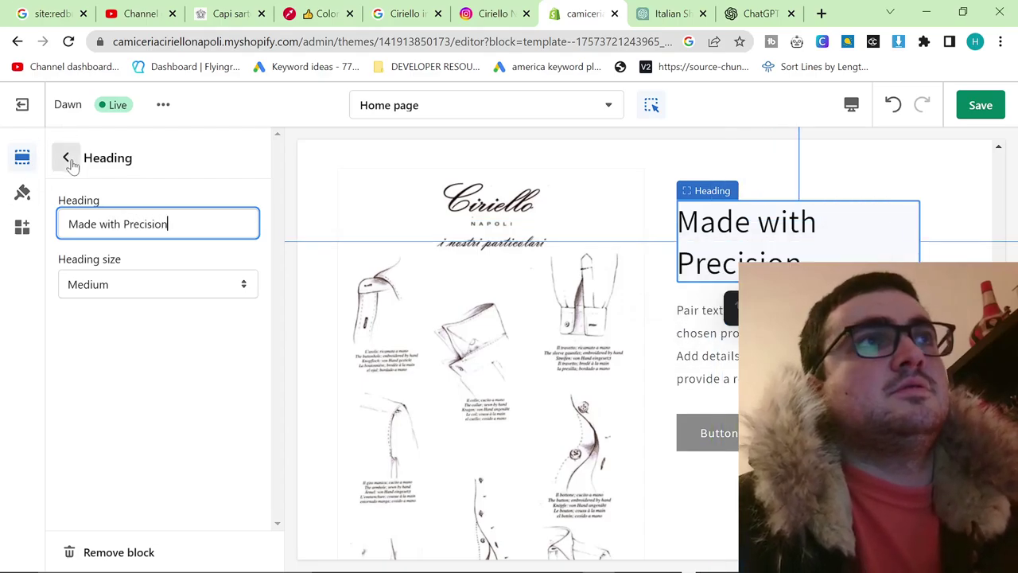
Delete all the placeholder text from the section's paragraph block
click(67, 159)
scroll(183, 488, down, 1)
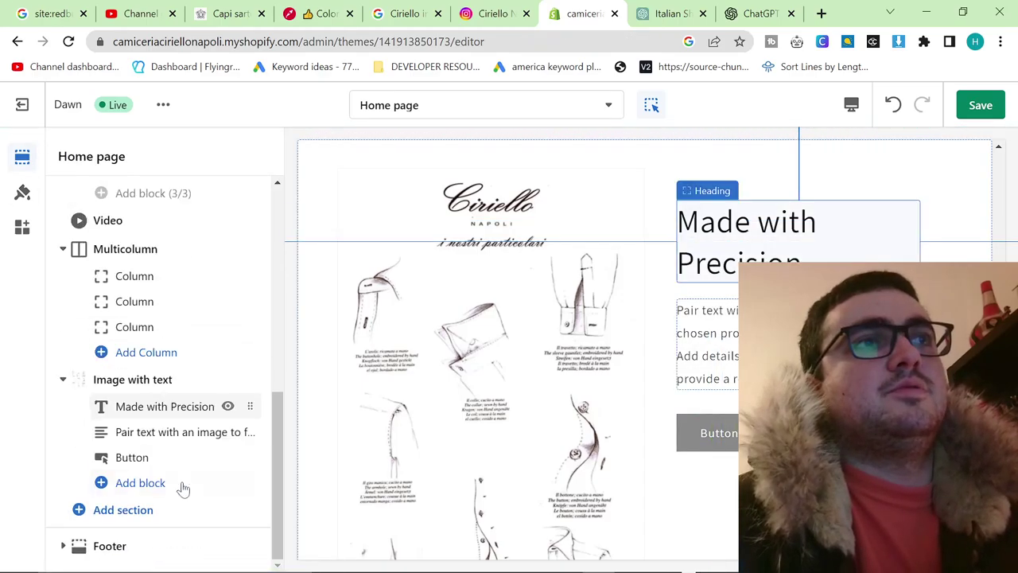
click(175, 440)
triple_click(131, 295)
text(T)
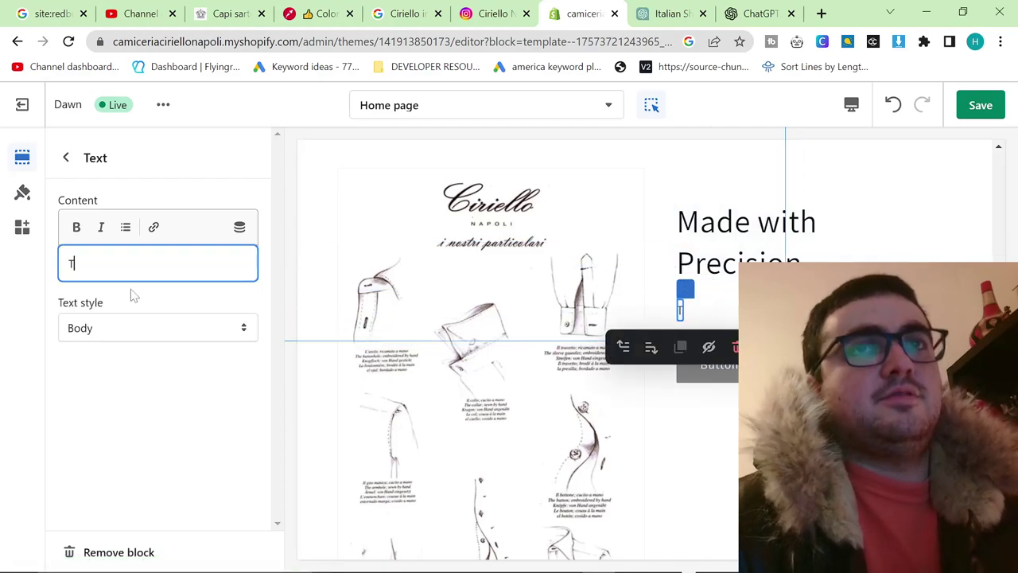
text(his)
key(BackSpace)
key(BackSpace)
key(BackSpace)
key(BackSpace)
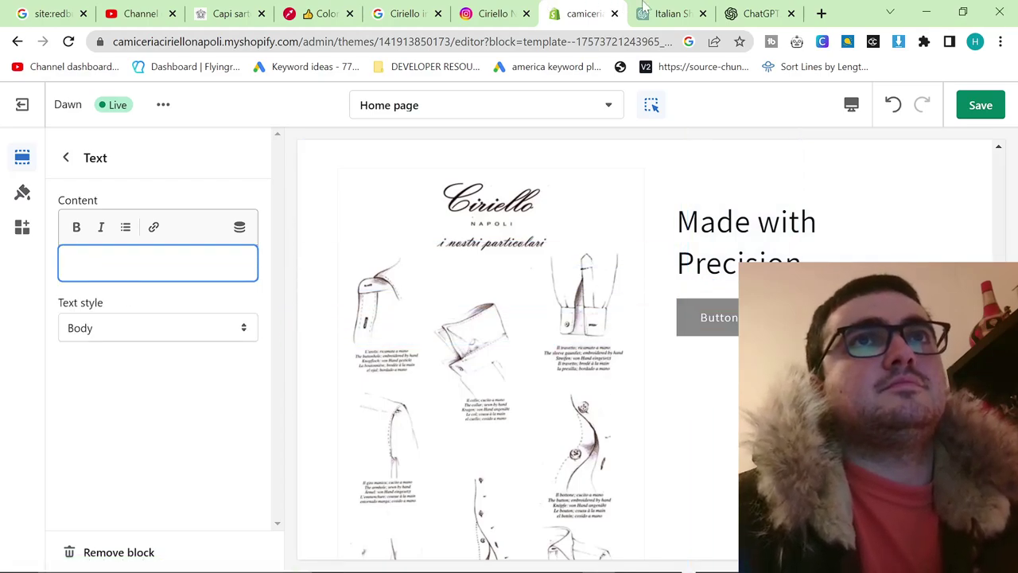
Ask ChatGPT to describe the handmaking steps of shirts and to continue its answer
click(664, 13)
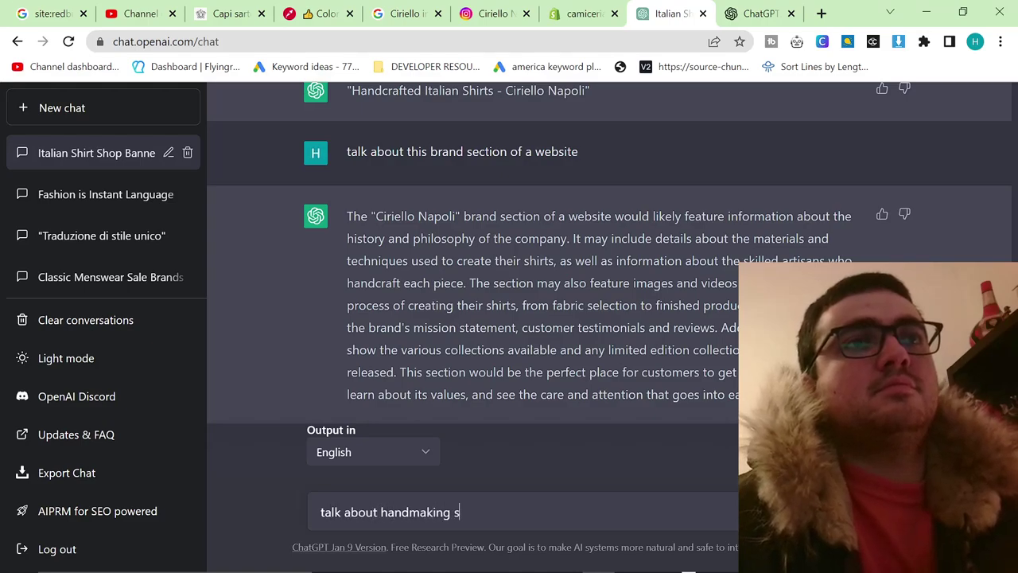
text(ts)
key(Return)
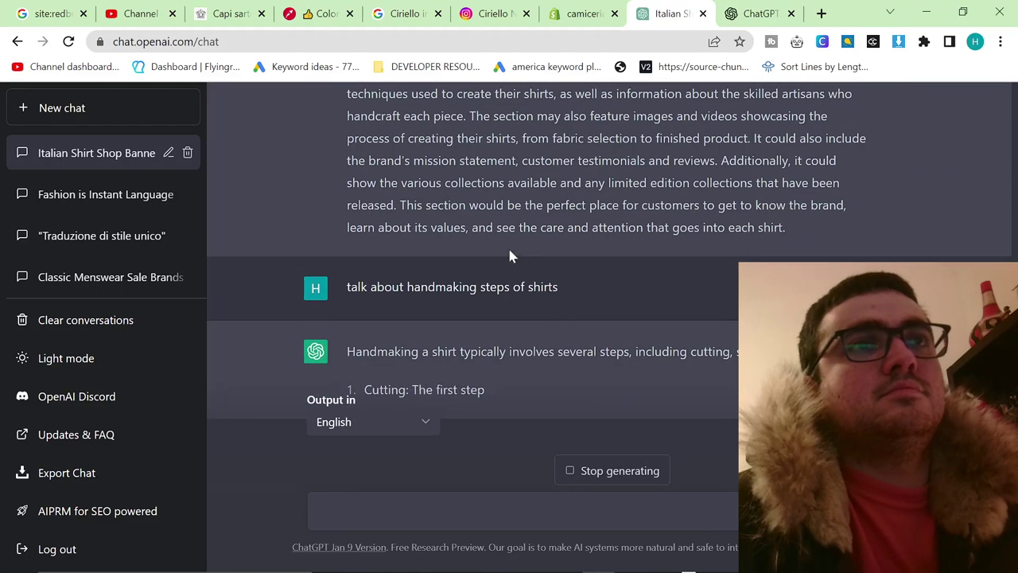
text(Continue writing please)
key(Return)
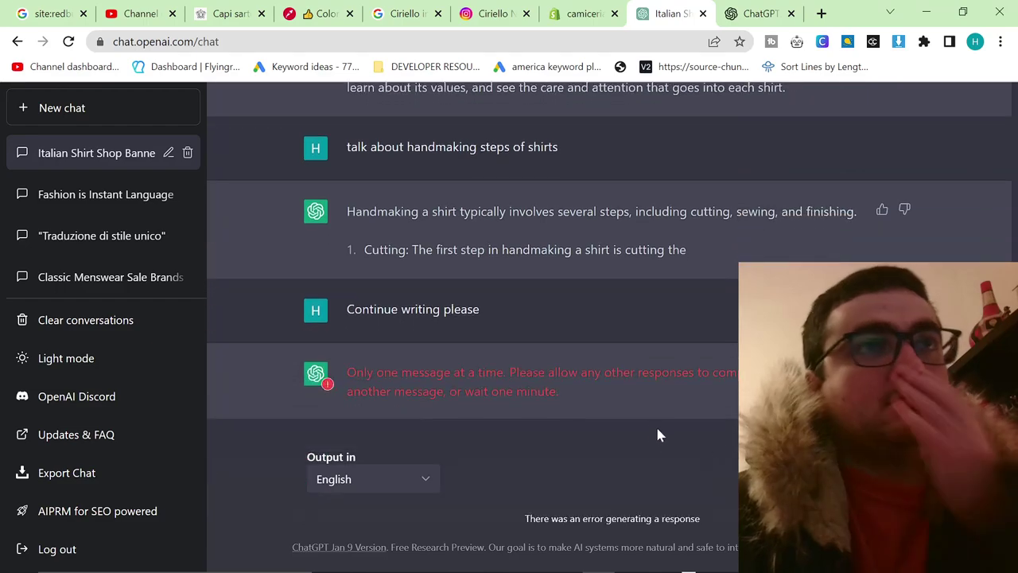
Reload ChatGPT after the error and go back to the Shopify editor
scroll(557, 382, up, 1)
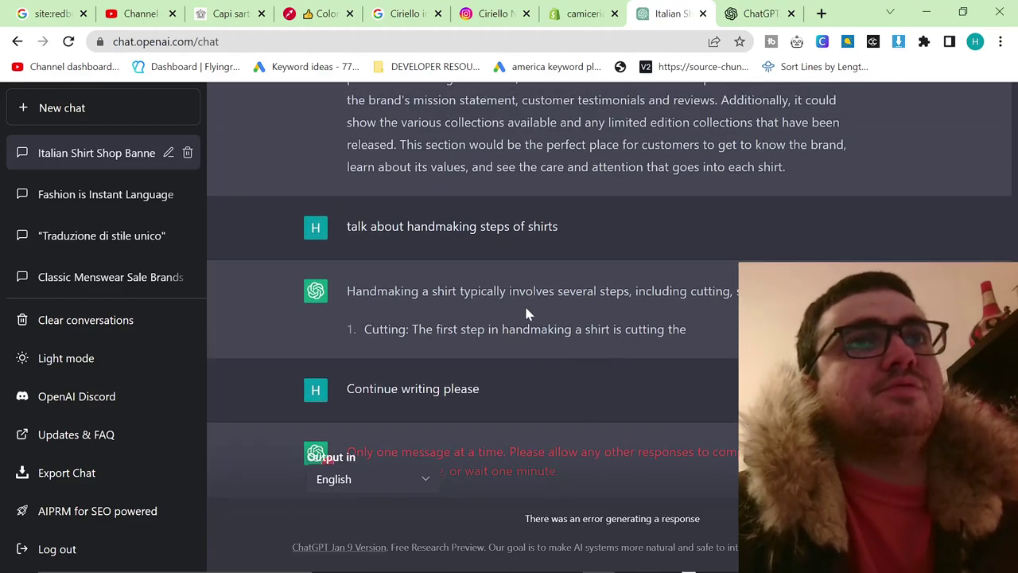
scroll(528, 312, down, 1)
key(F5)
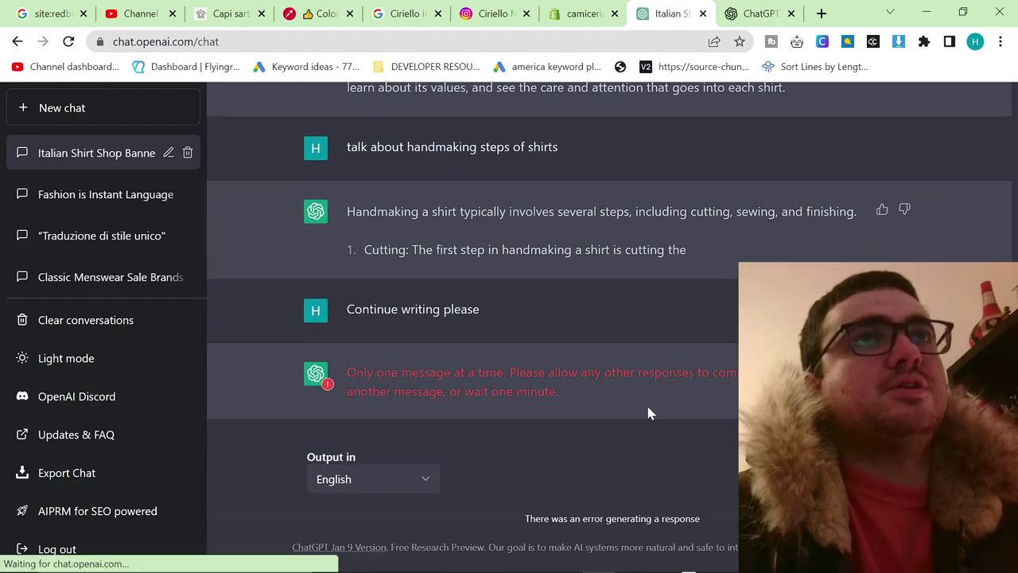
click(585, 13)
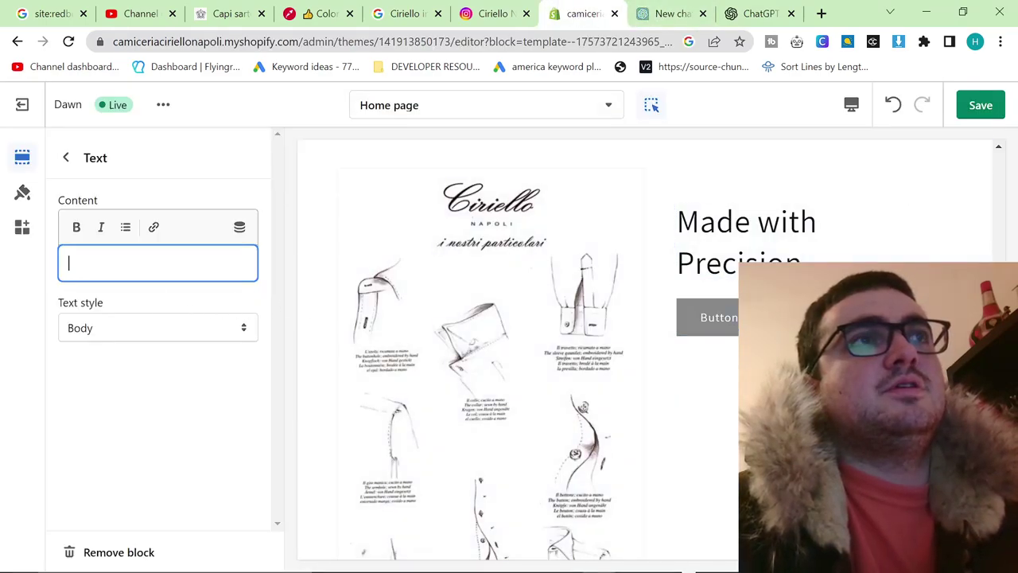
Start the paragraph with 'Every step of the shirt is thought about with quality and detail'
text(Ee)
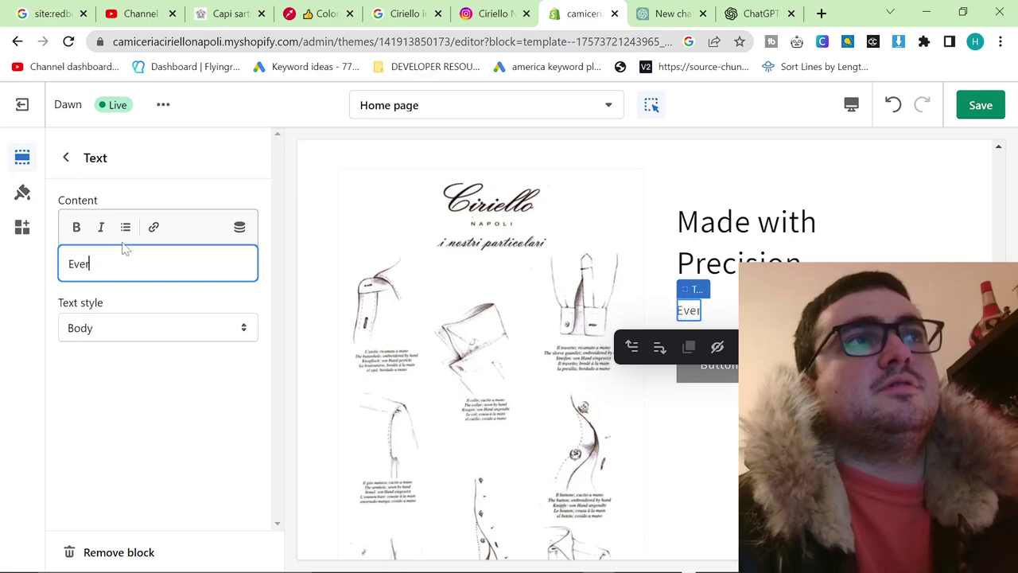
text(ery step of the shirt is)
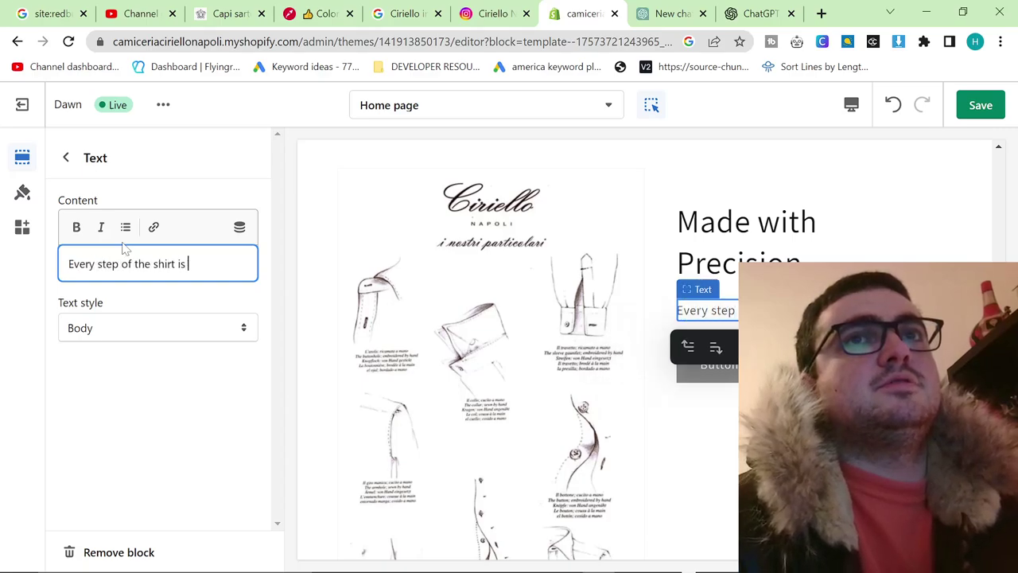
text( thought baout)
key(ctrl+BackSpace)
text(abo)
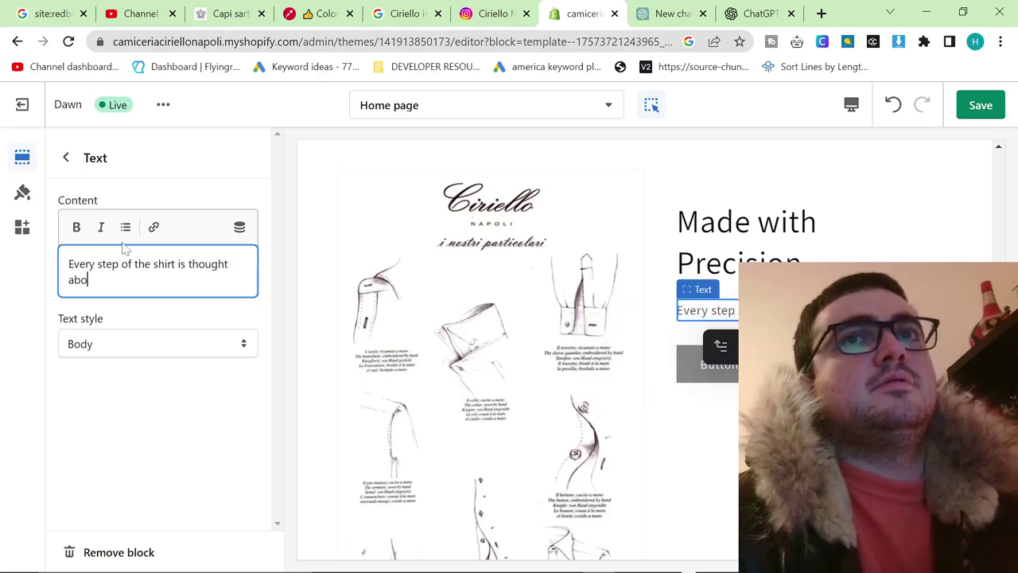
text(ut with the utmost at)
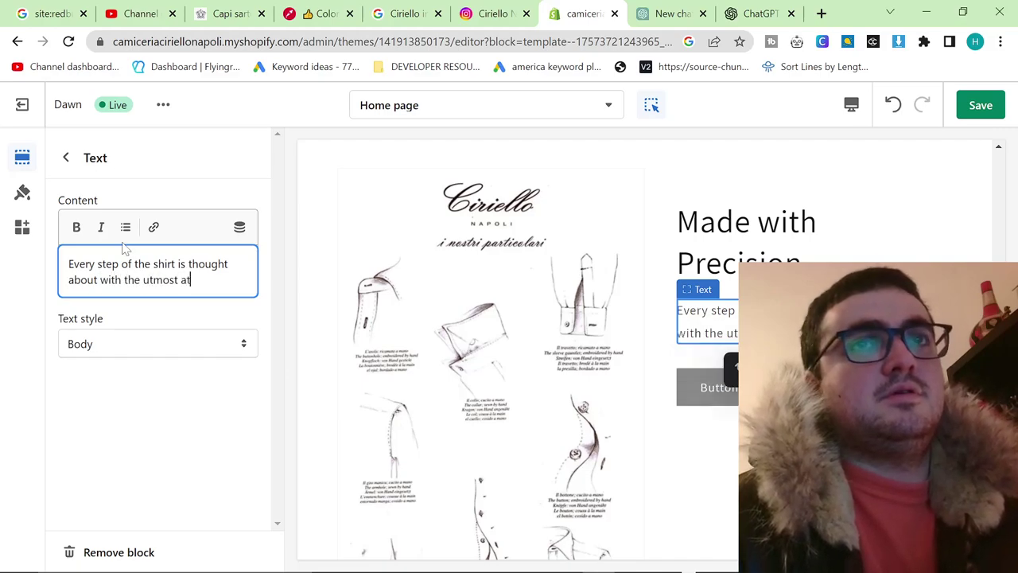
text(quality and)
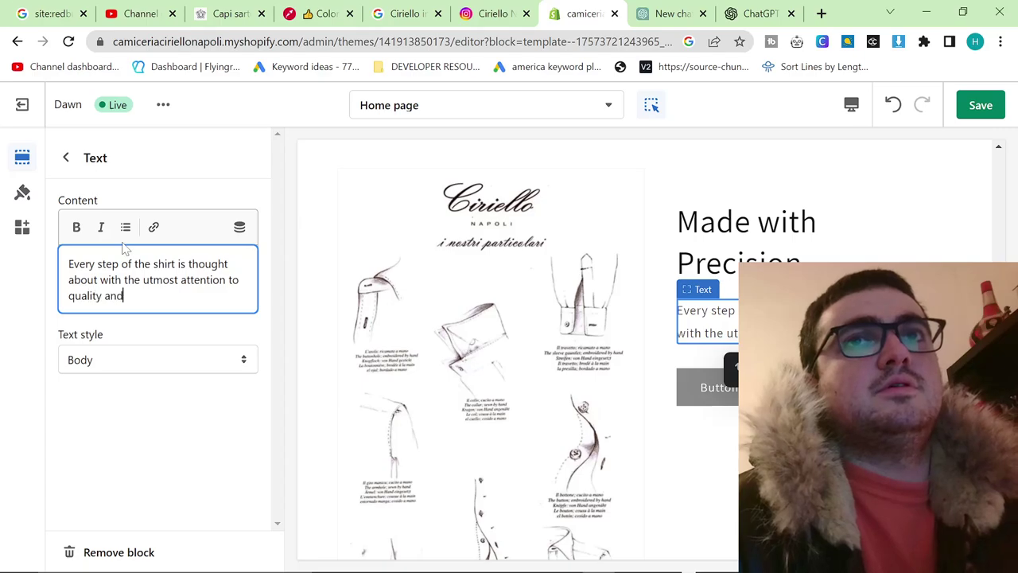
text( detail - we are incredibl)
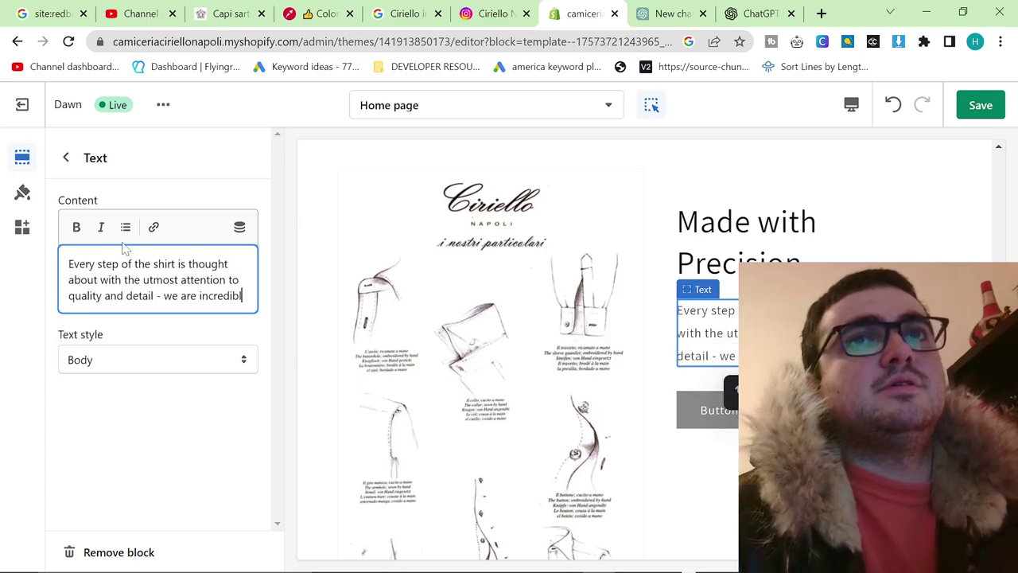
text(y experienced shirt makers.)
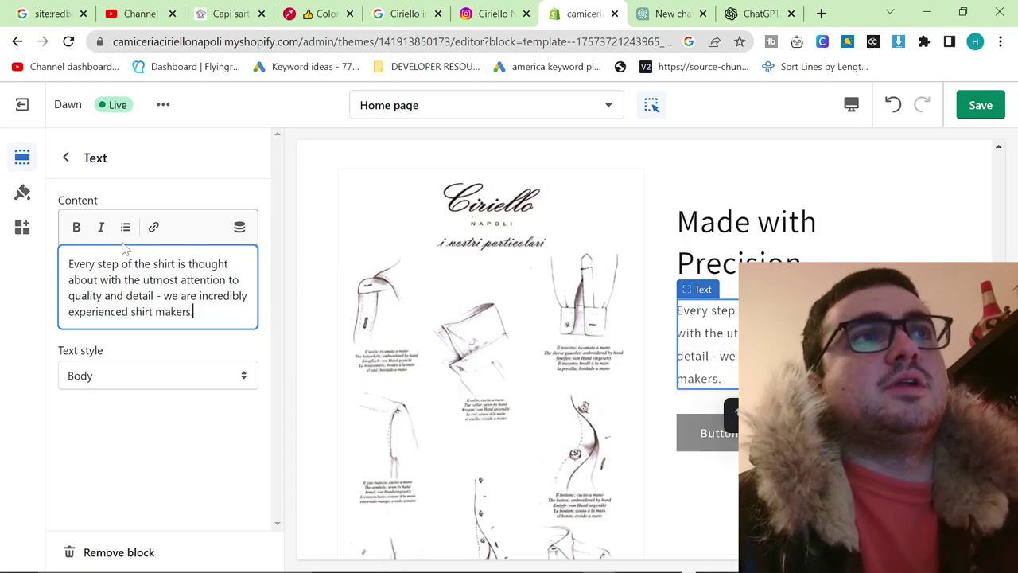
Search Google for 'Ciriello pollena'
click(421, 9)
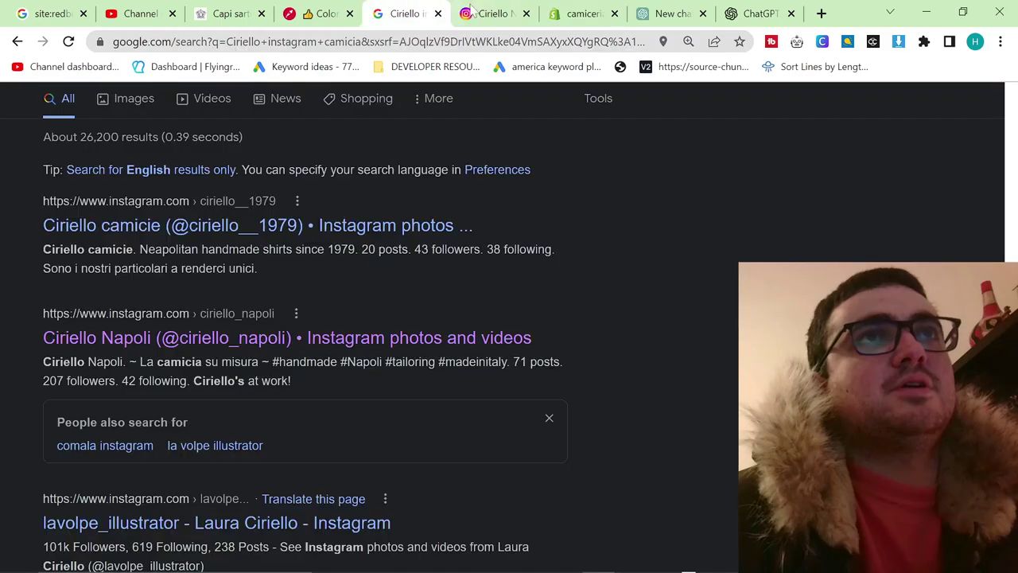
scroll(509, 318, up, 1)
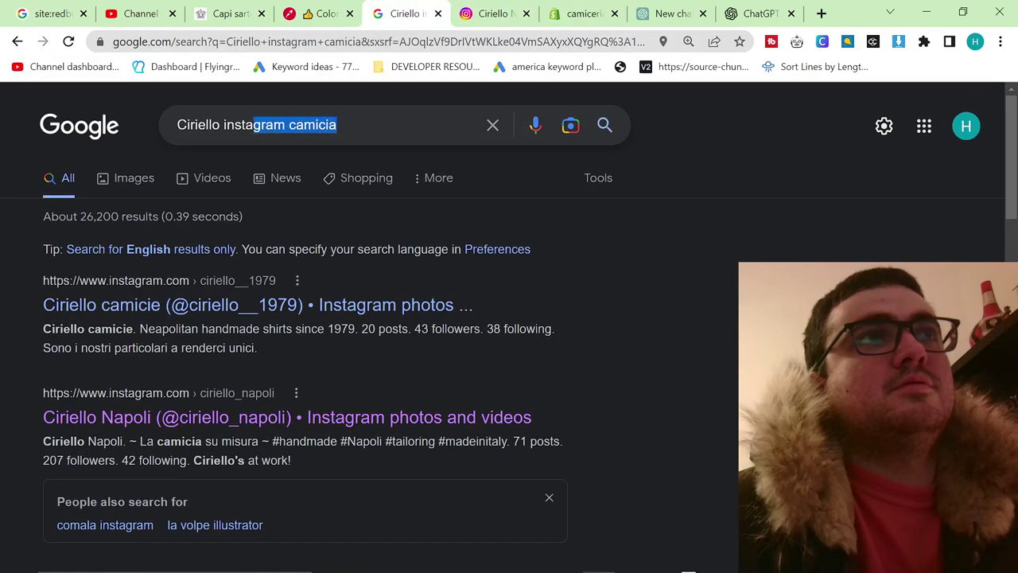
text(pollebn)
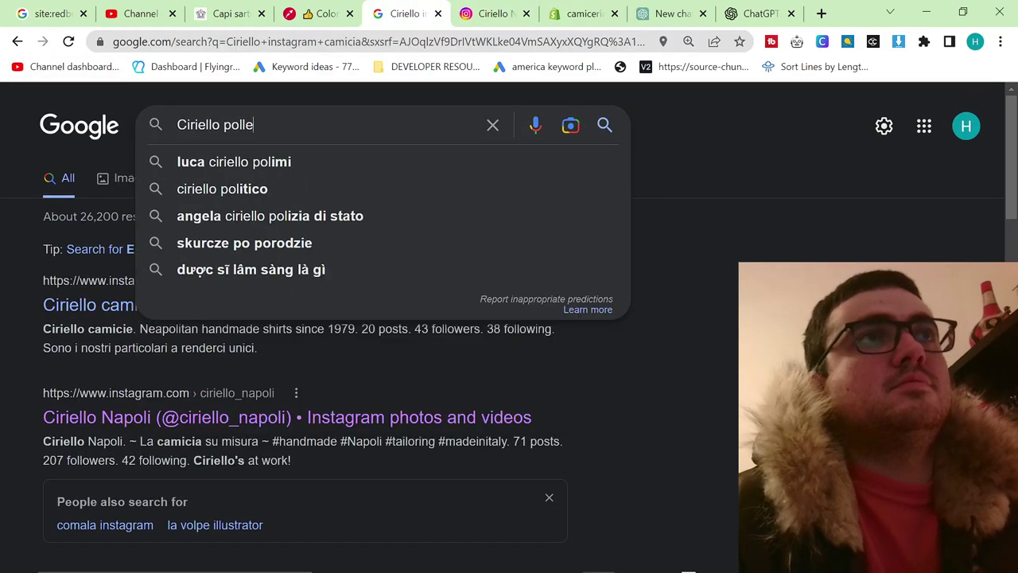
key(Return)
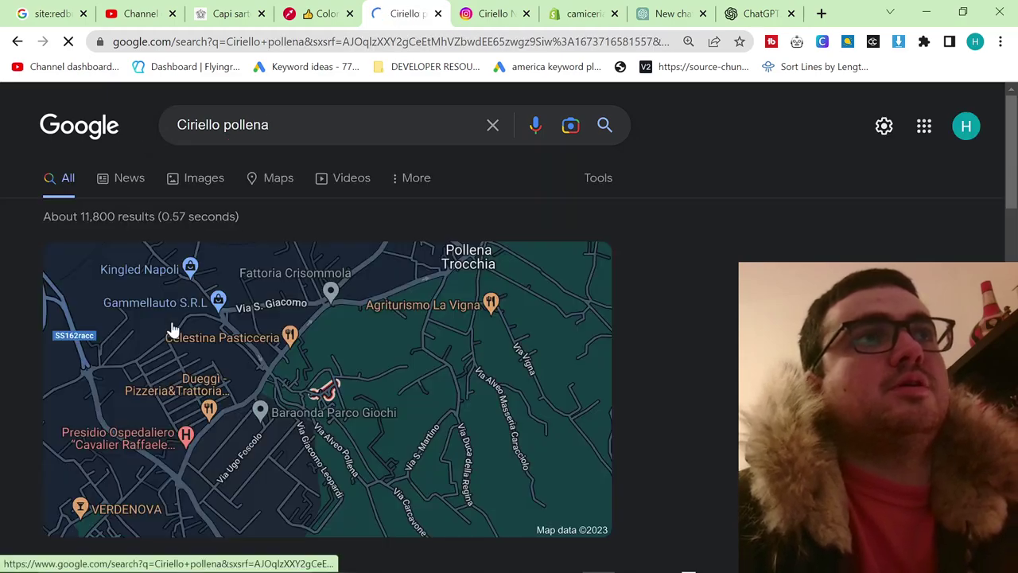
Open the Camiceria Ciriello website and select its three Italian description paragraphs
scroll(242, 257, down, 5)
click(151, 270)
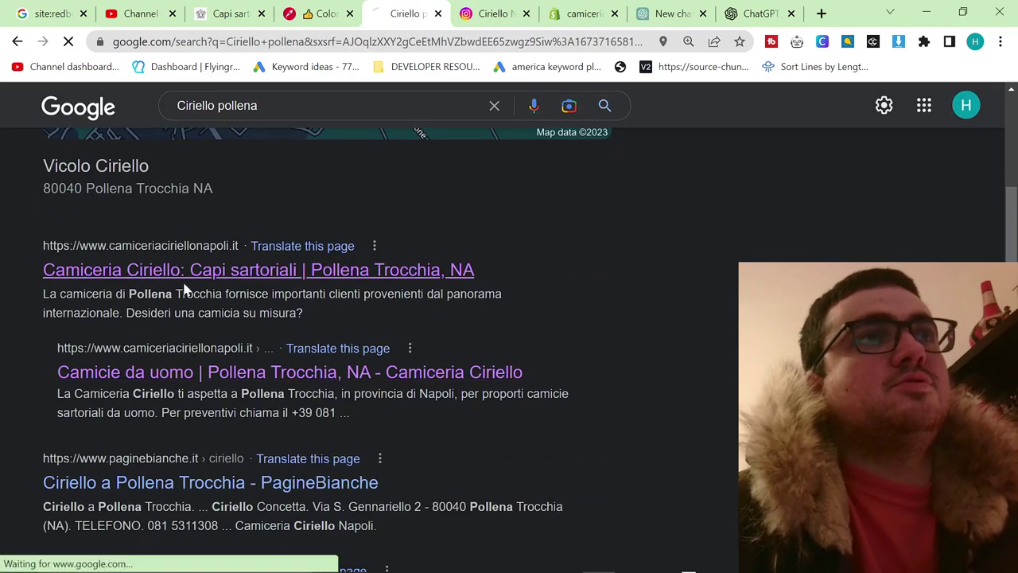
scroll(401, 325, down, 10)
scroll(362, 309, down, 5)
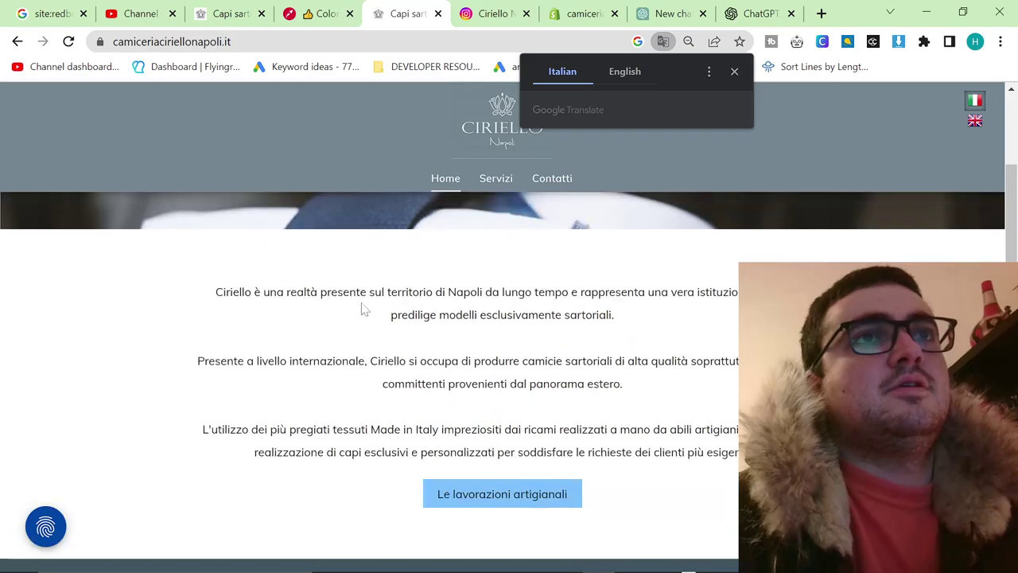
drag(213, 291, 747, 453)
Ask ChatGPT in a new chat to translate the pasted Italian Ciriello description into English
click(751, 14)
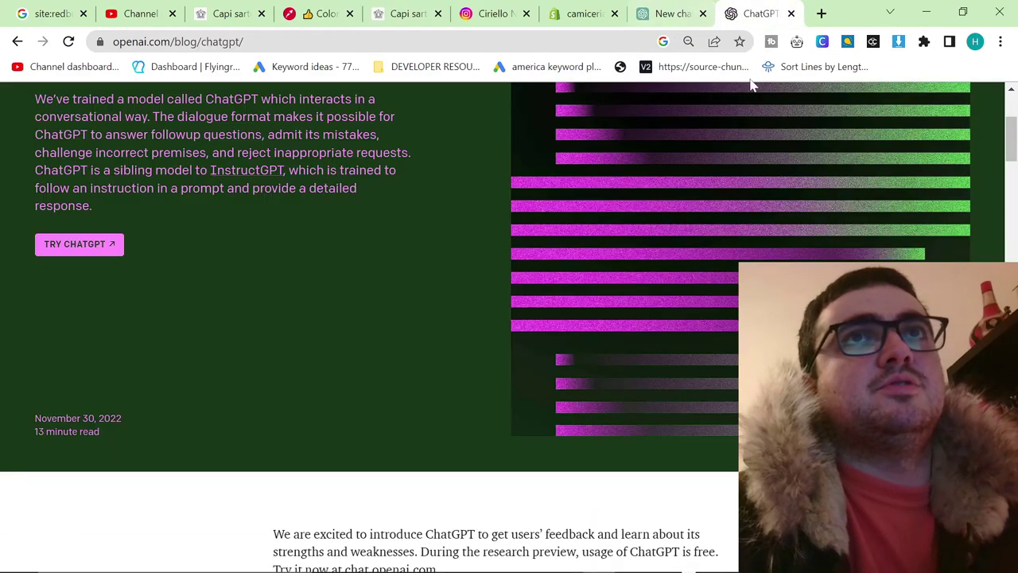
click(662, 14)
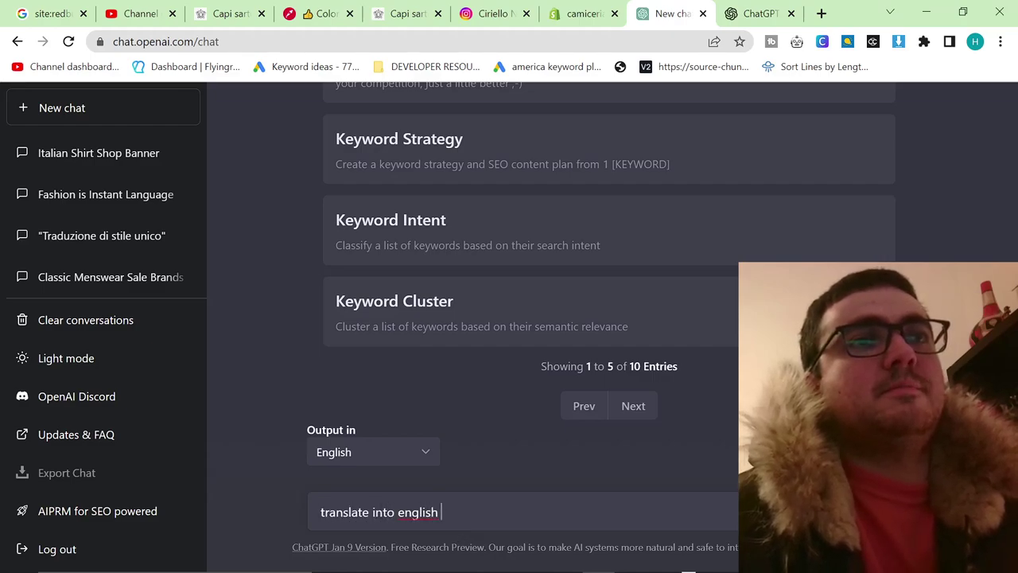
key(ctrl+v)
key(Return)
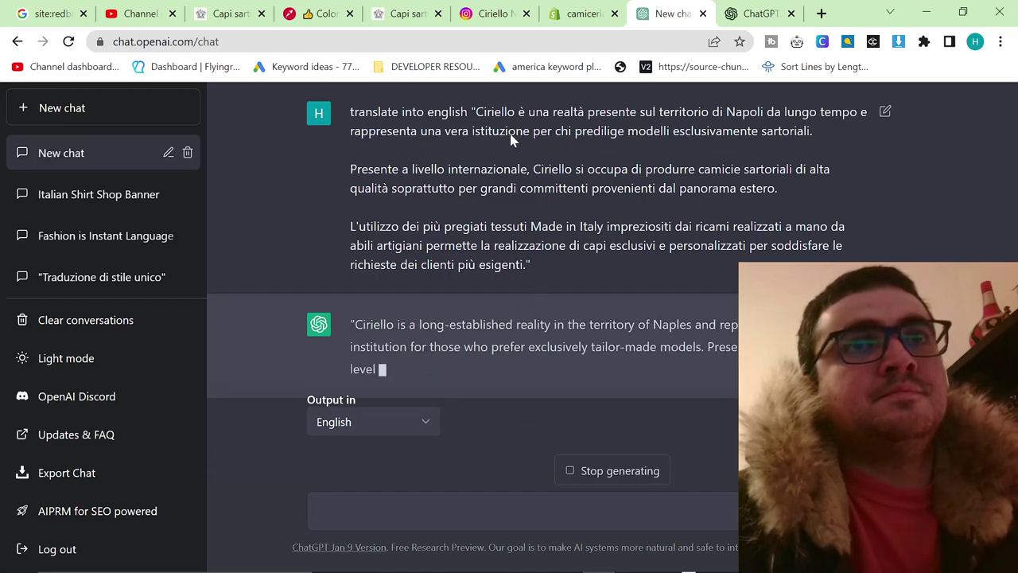
click(574, 10)
click(673, 11)
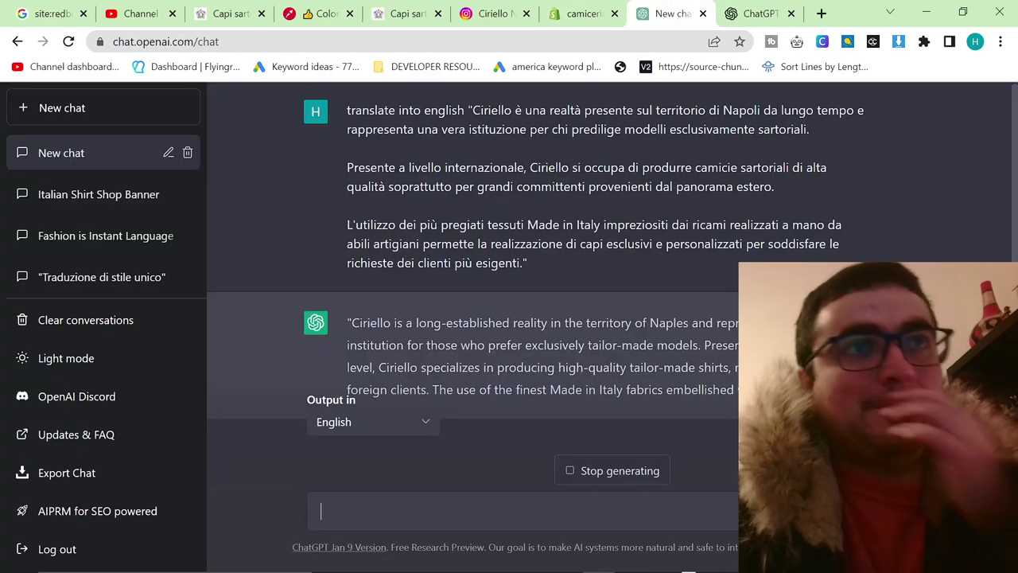
click(584, 10)
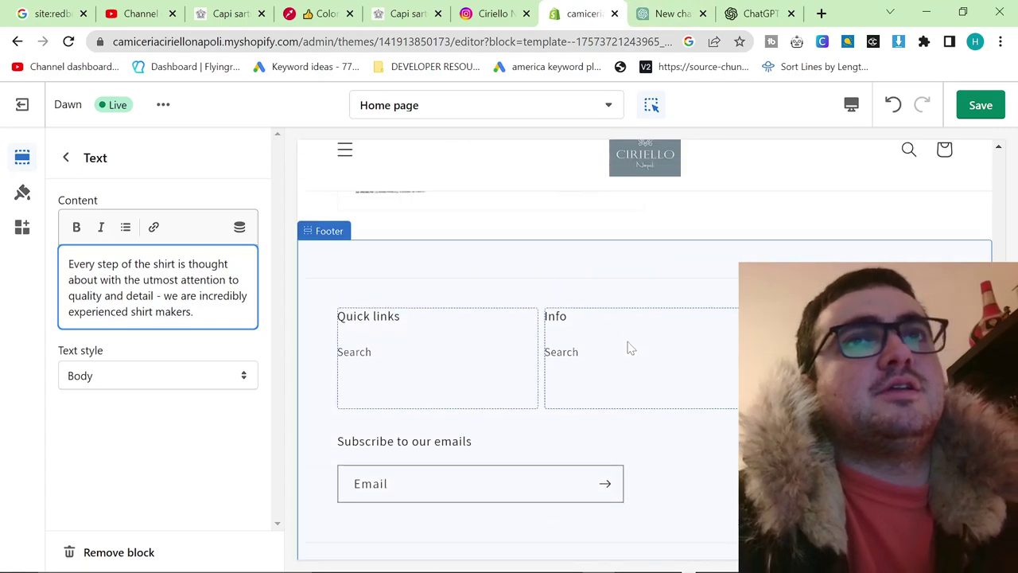
Paste ChatGPT's English Ciriello translation over the Image with text paragraph, ending 'most demanding customers'
click(676, 14)
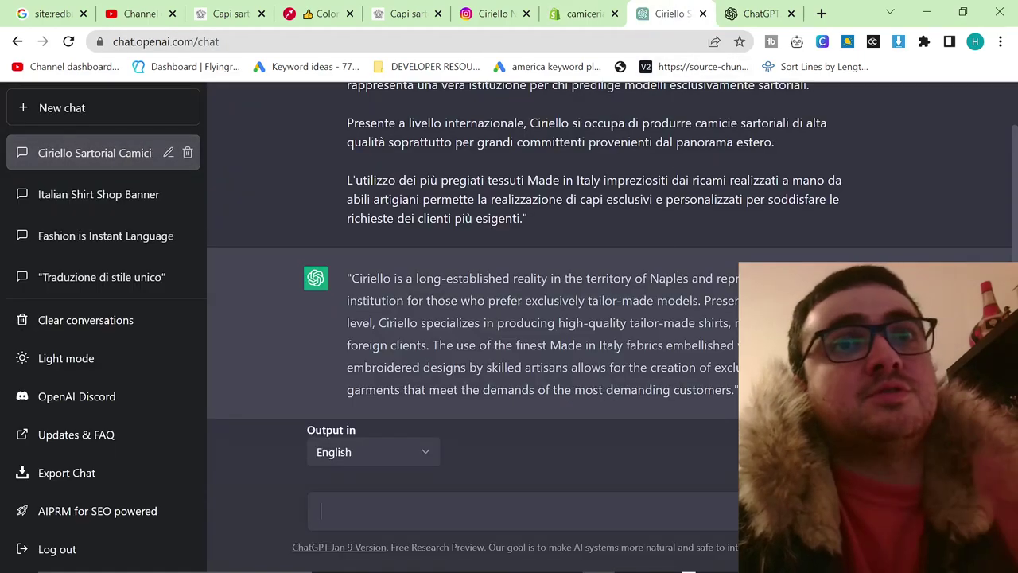
drag(733, 389, 350, 278)
click(585, 13)
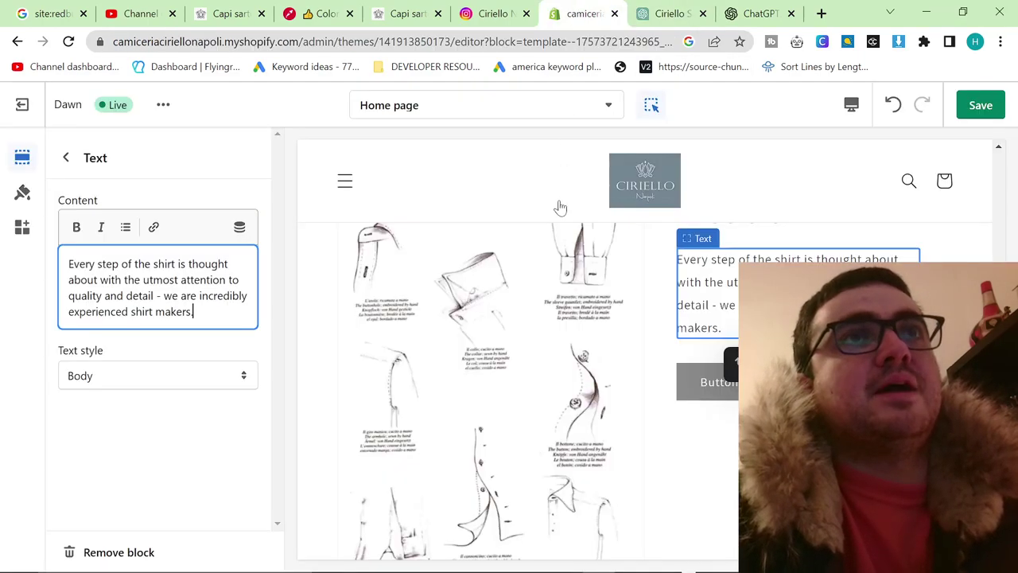
key(ctrl+a)
key(ctrl+v)
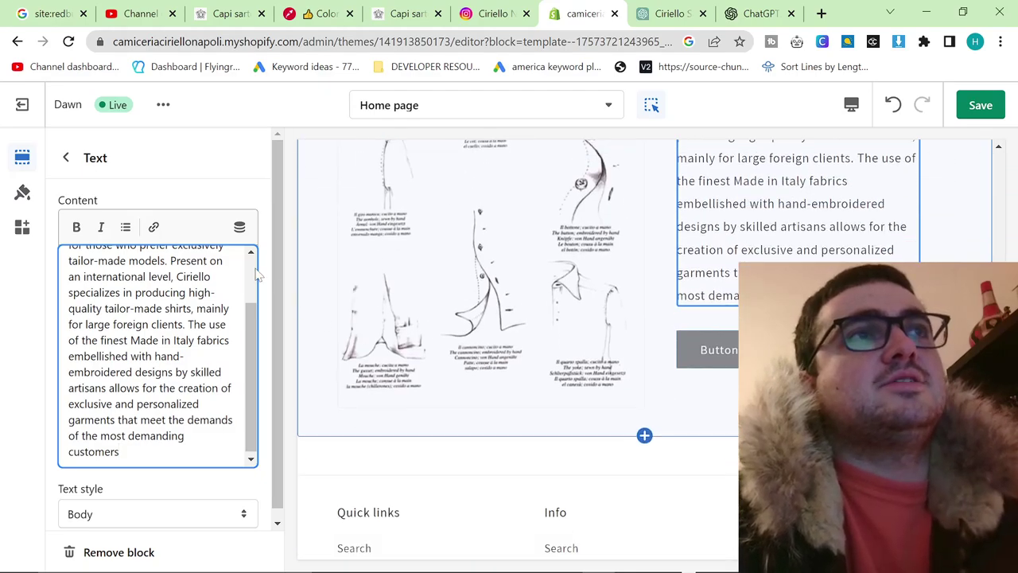
click(66, 160)
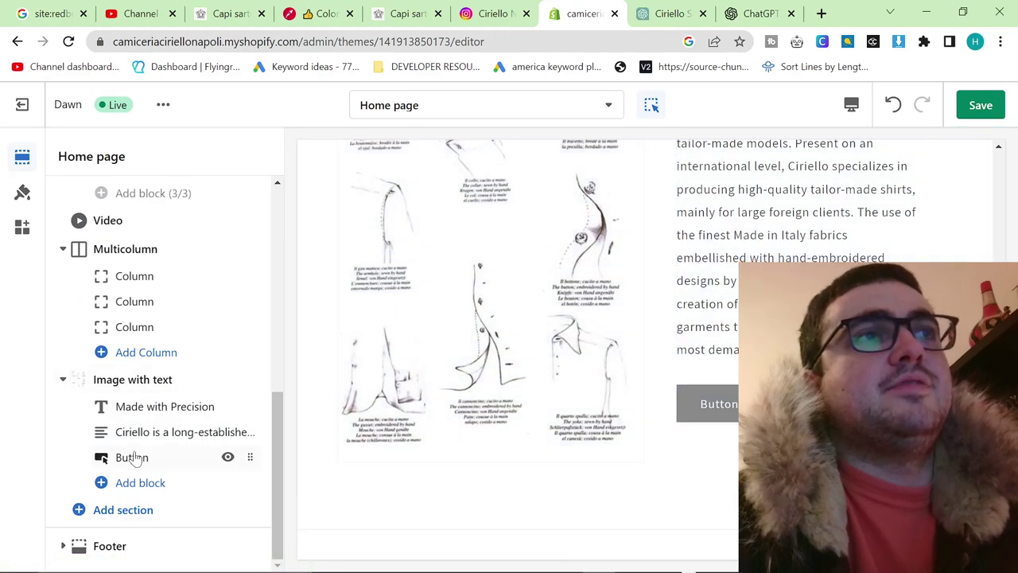
Set the section button label to 'Shop now' with no link, and save
click(132, 458)
triple_click(87, 221)
text(S)
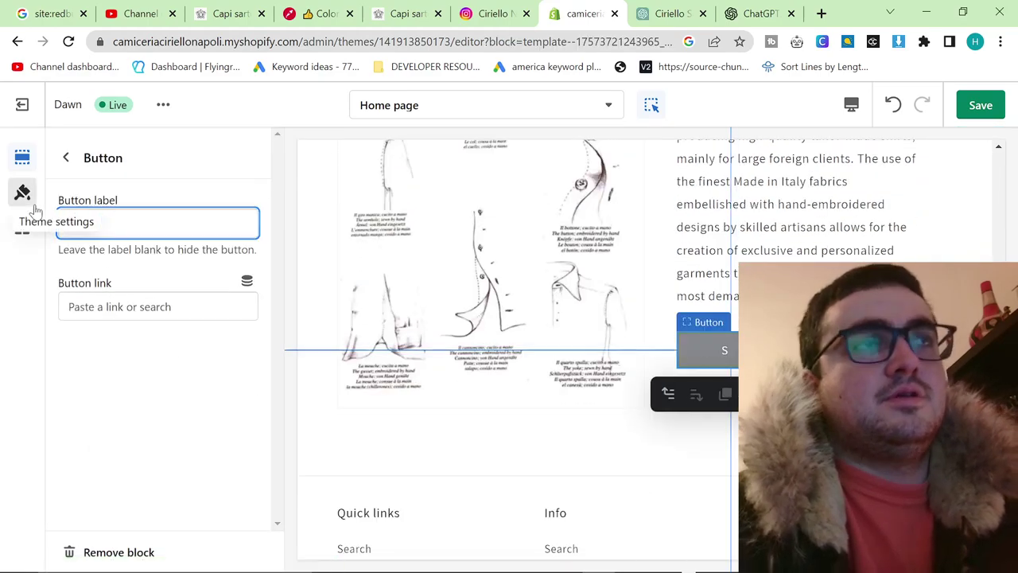
text(hop now)
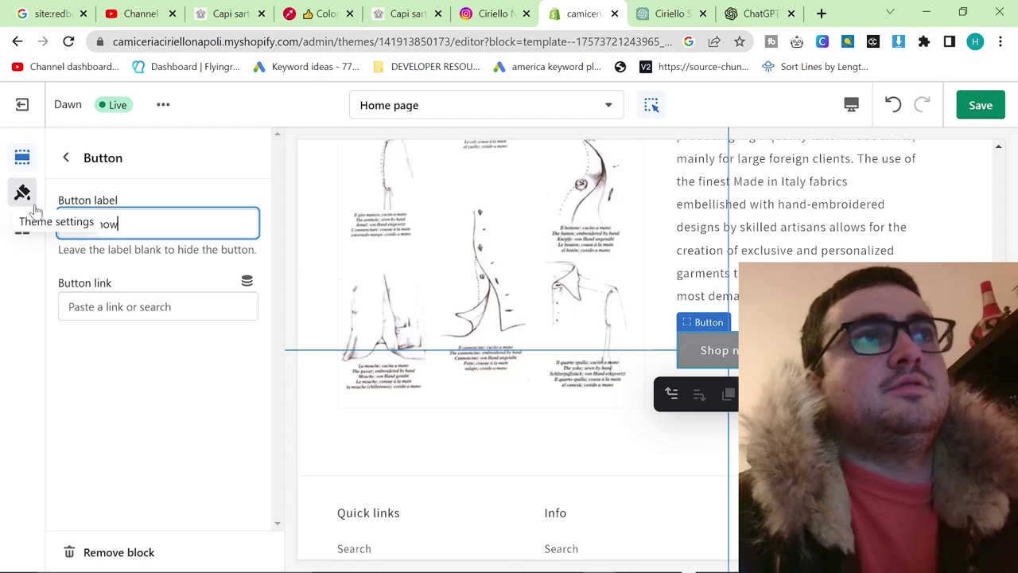
key(Tab)
text(shirt)
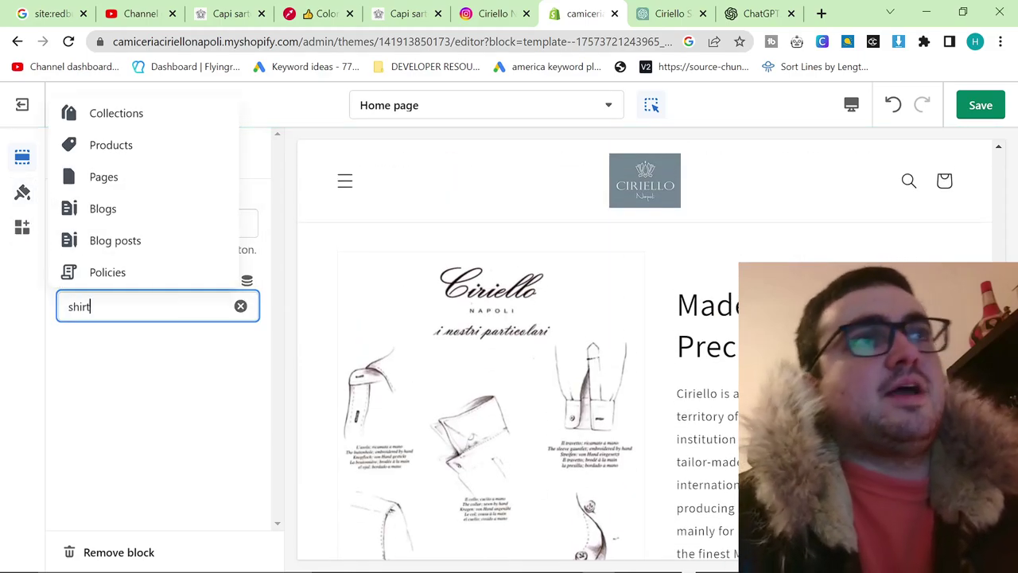
key(BackSpace)
key(BackSpace)
key(BackSpace)
key(BackSpace)
key(BackSpace)
key(BackSpace)
click(255, 196)
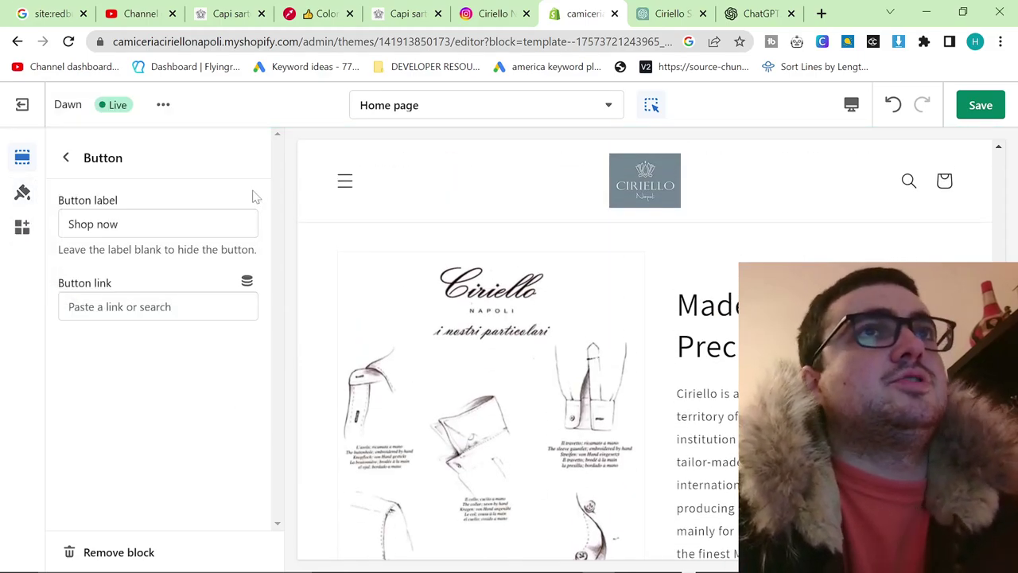
key(ctrl+s)
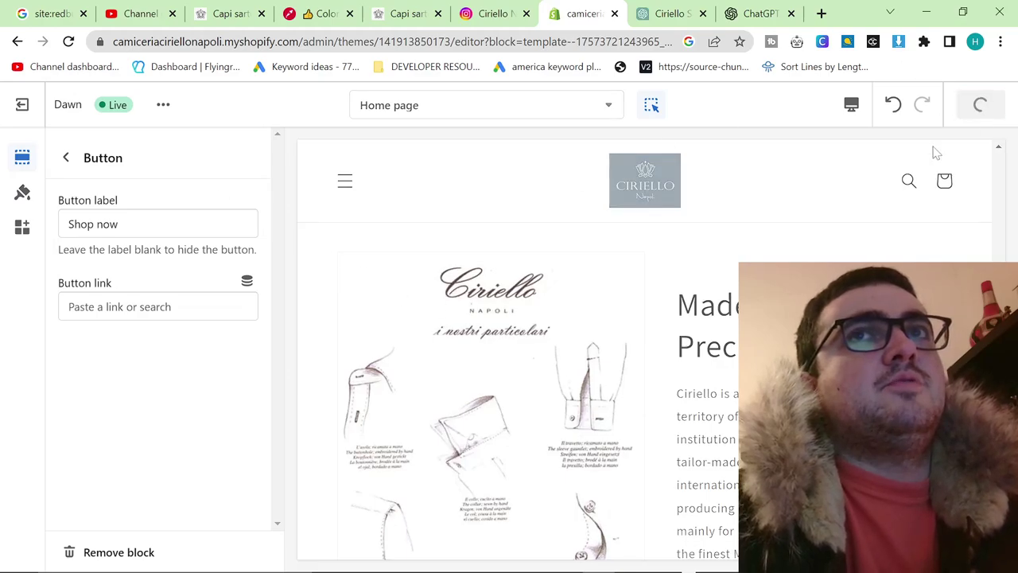
Move Image with text under the banner, remove the Rich text section, and save
scroll(664, 338, down, 1)
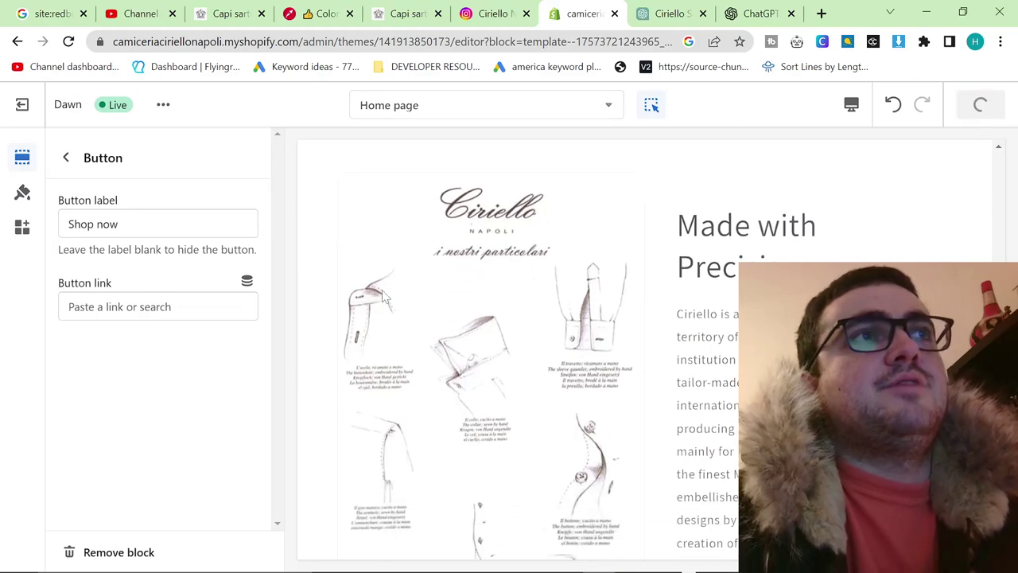
click(64, 157)
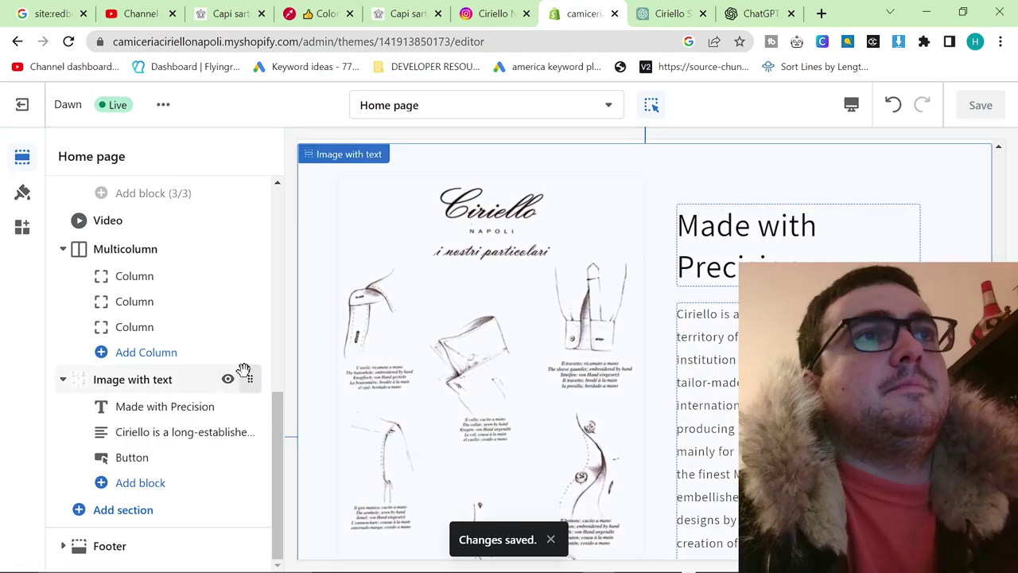
drag(249, 379, 187, 457)
click(179, 517)
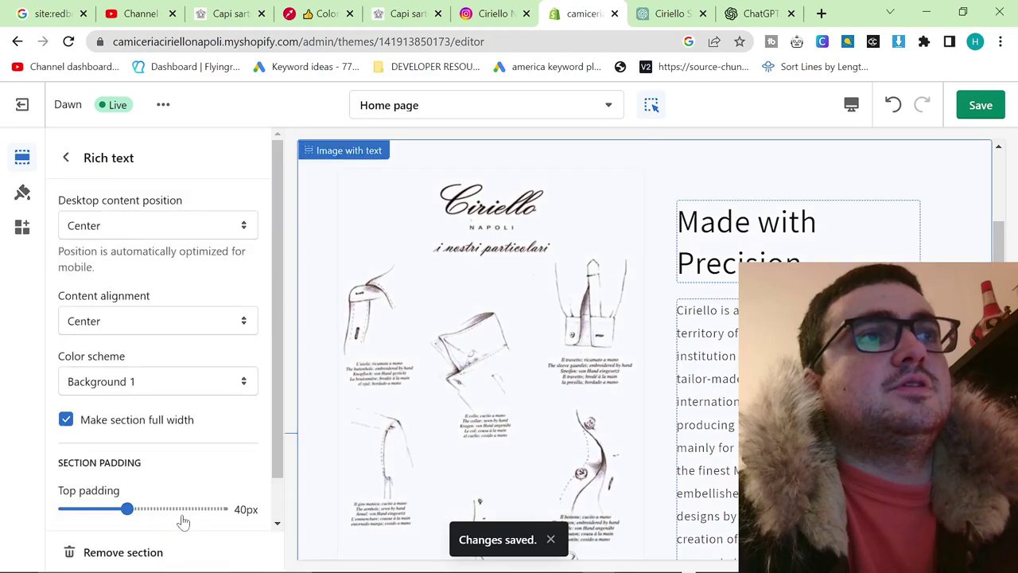
click(148, 549)
click(980, 105)
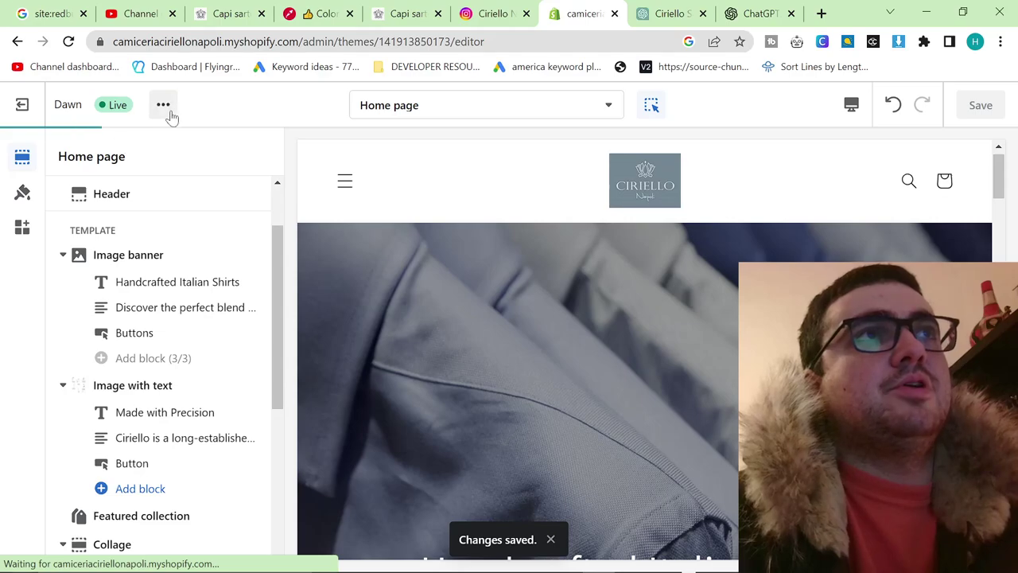
click(163, 105)
Open the live Ciriello storefront in a new tab and scroll through its sections
click(152, 273)
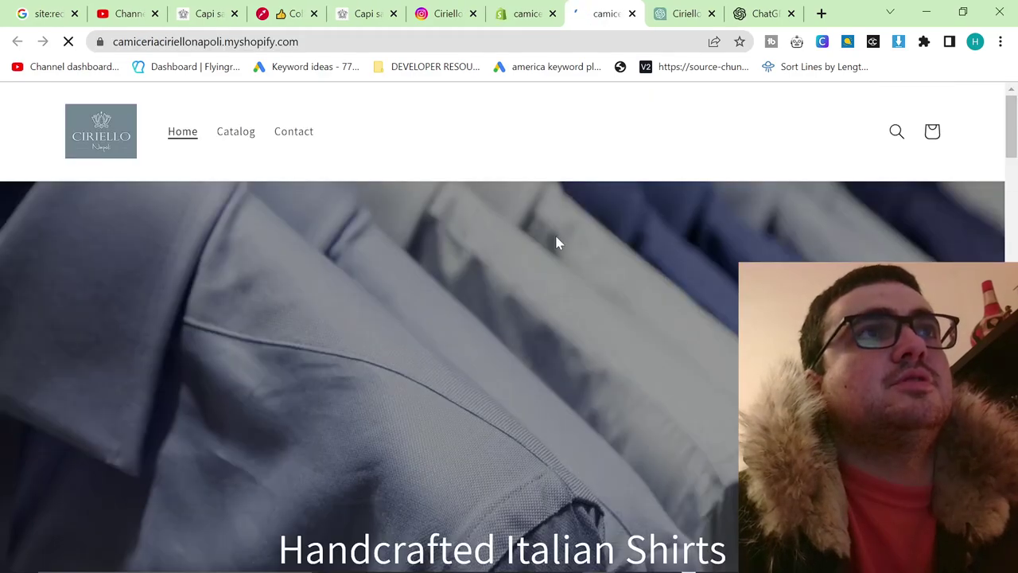
scroll(555, 239, down, 3)
scroll(554, 239, up, 3)
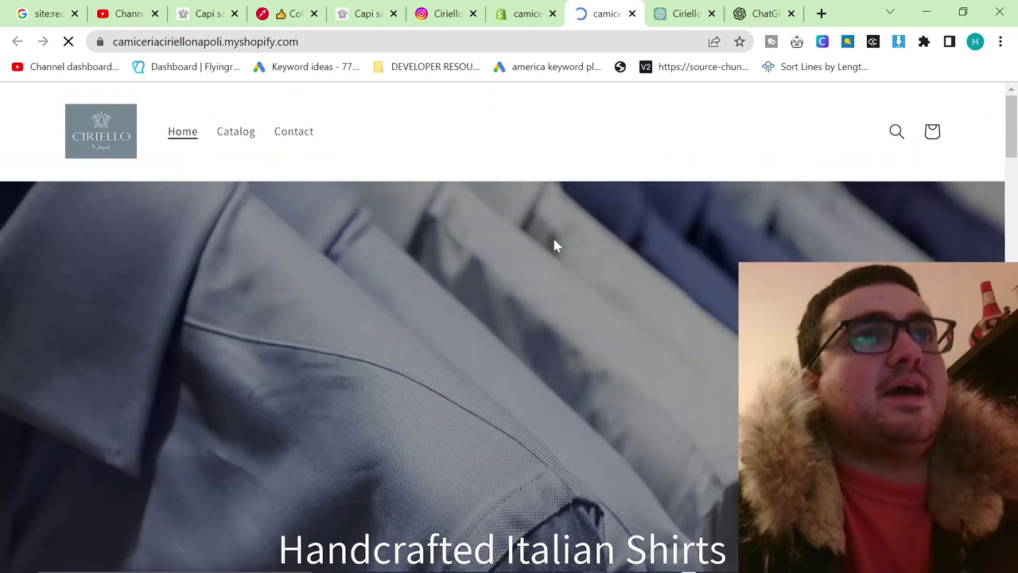
scroll(552, 242, down, 10)
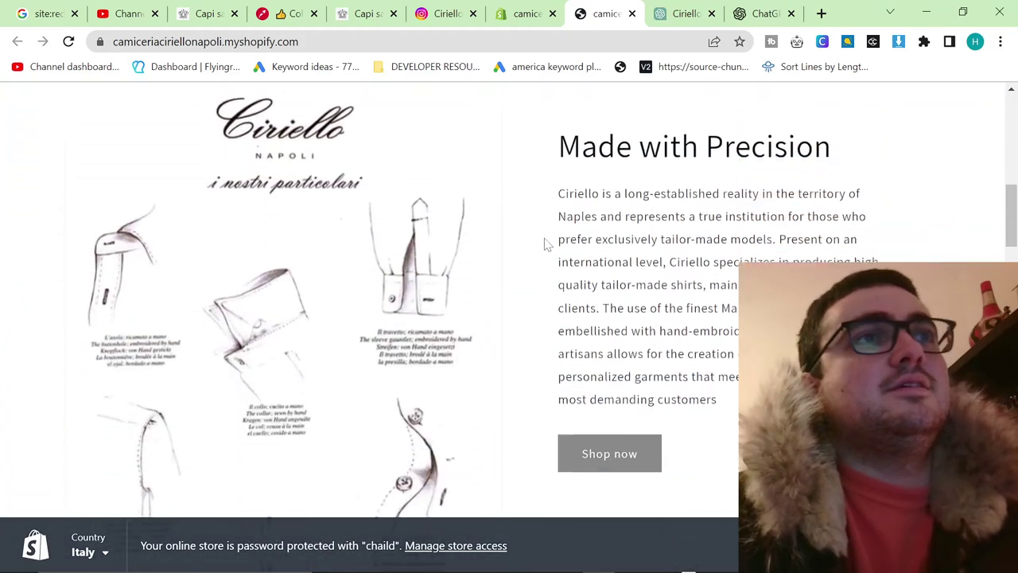
scroll(546, 244, down, 4)
scroll(546, 243, up, 4)
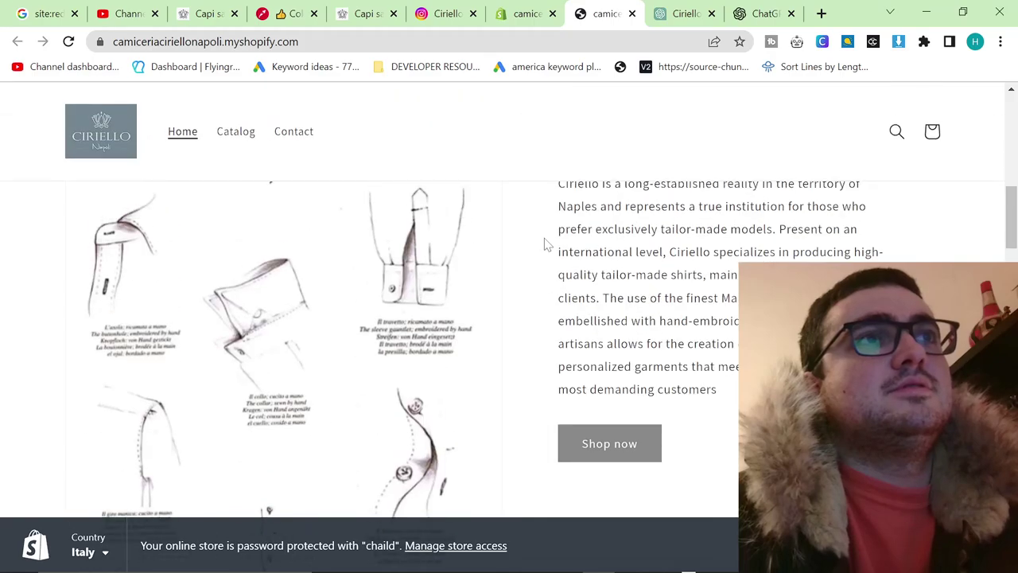
scroll(544, 238, up, 6)
scroll(544, 238, down, 2)
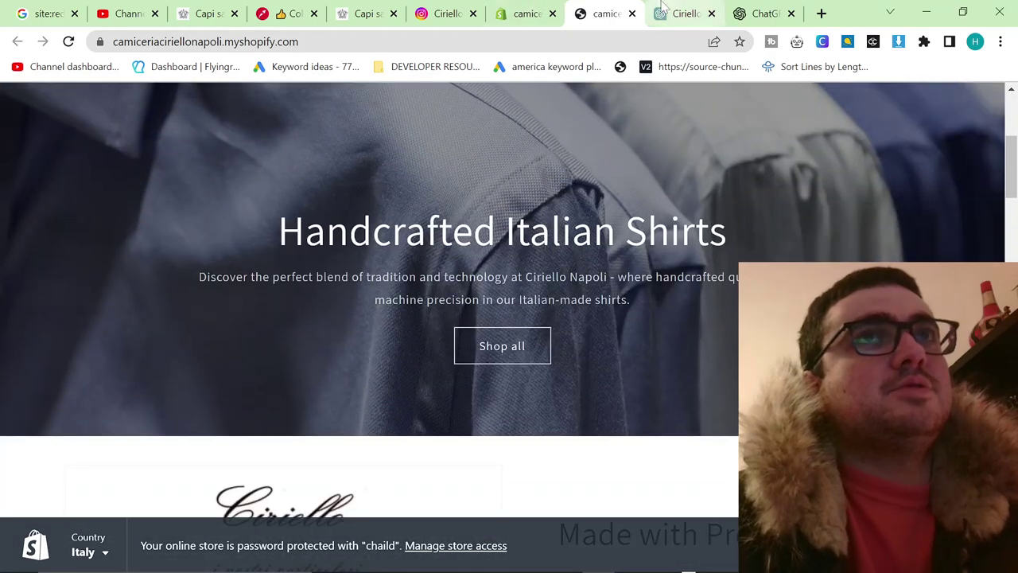
Compare with the original Ciriello homepage, then view the storefront zoomed to 110%
drag(364, 14, 521, 13)
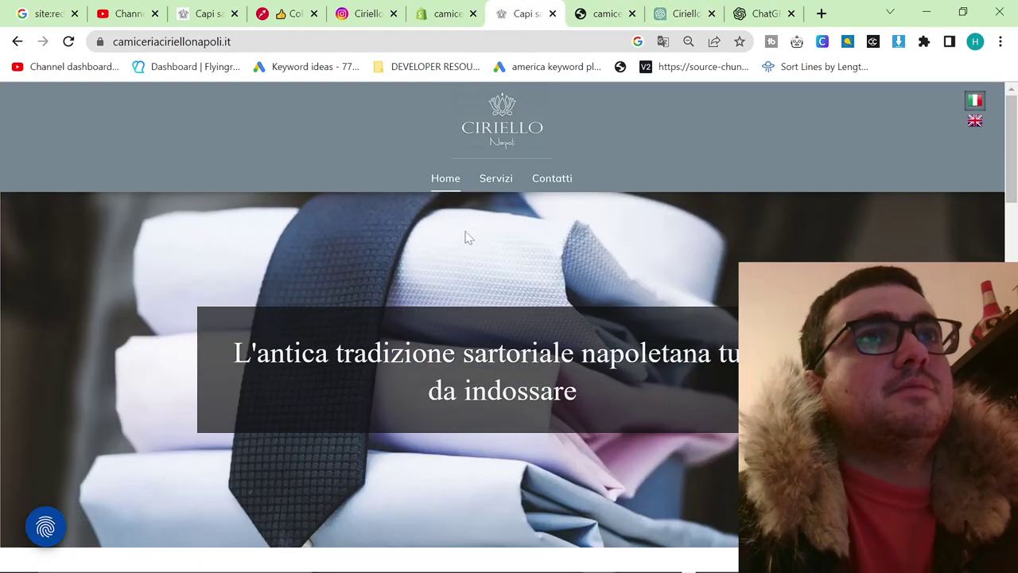
double_click(517, 352)
click(561, 247)
click(609, 13)
scroll(591, 372, up, 1)
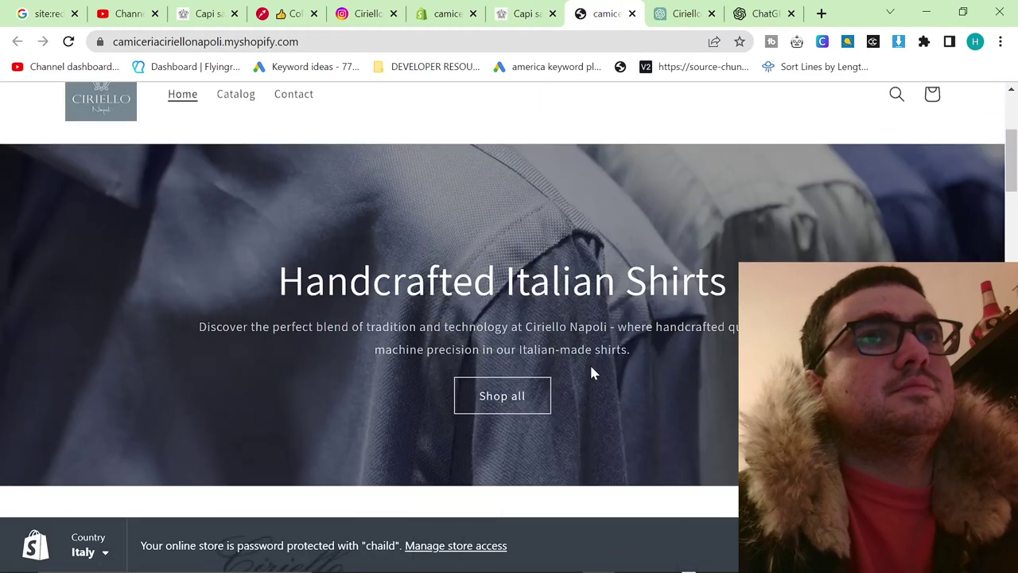
scroll(591, 375, down, 4)
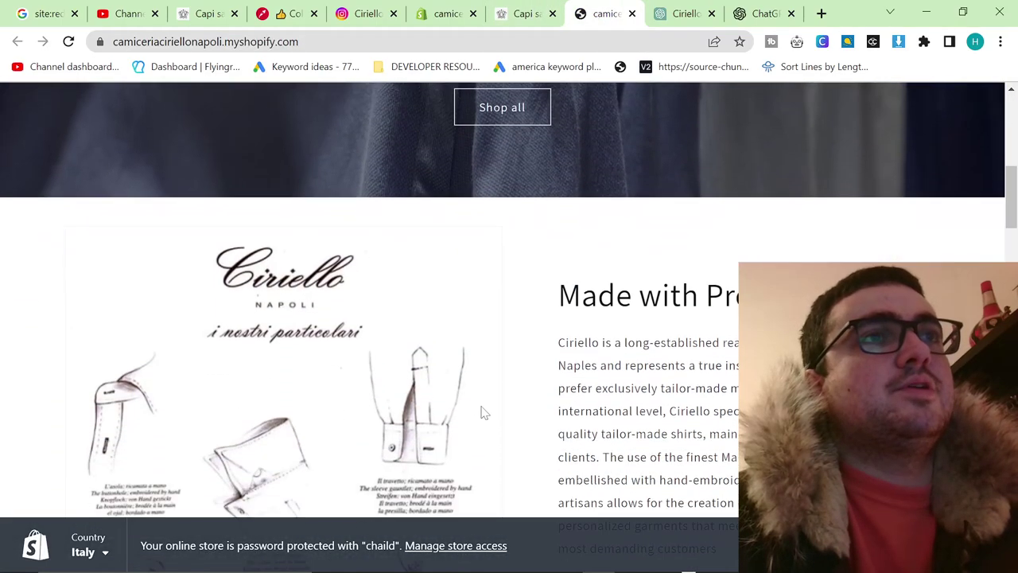
scroll(482, 412, down, 2)
key(ctrl+plus)
scroll(509, 398, up, 1)
Open DevTools on the storefront and emulate a 360 × 740 Samsung Galaxy S8+ screen
right_click(624, 457)
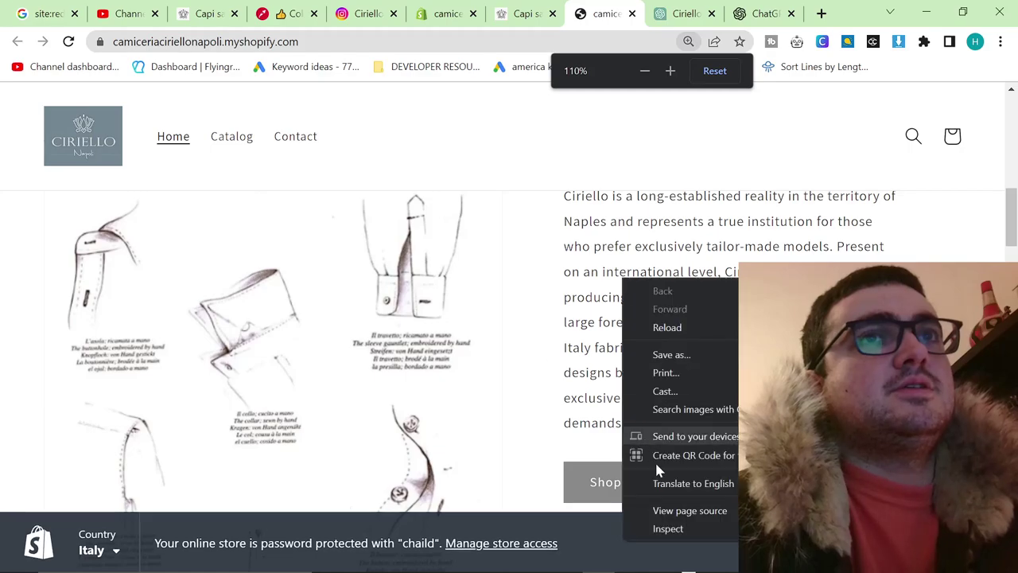
click(665, 528)
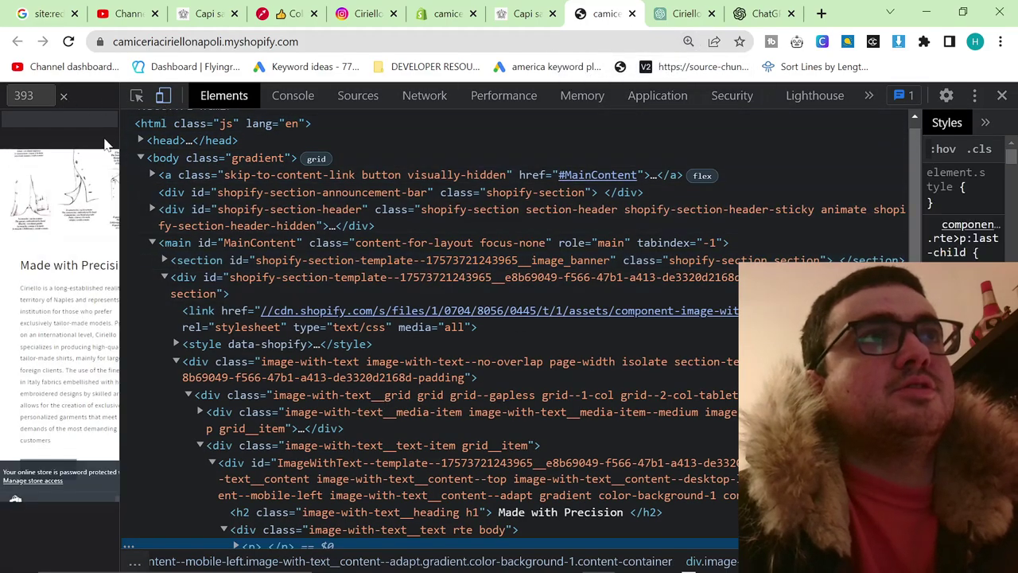
drag(191, 139, 306, 116)
click(48, 96)
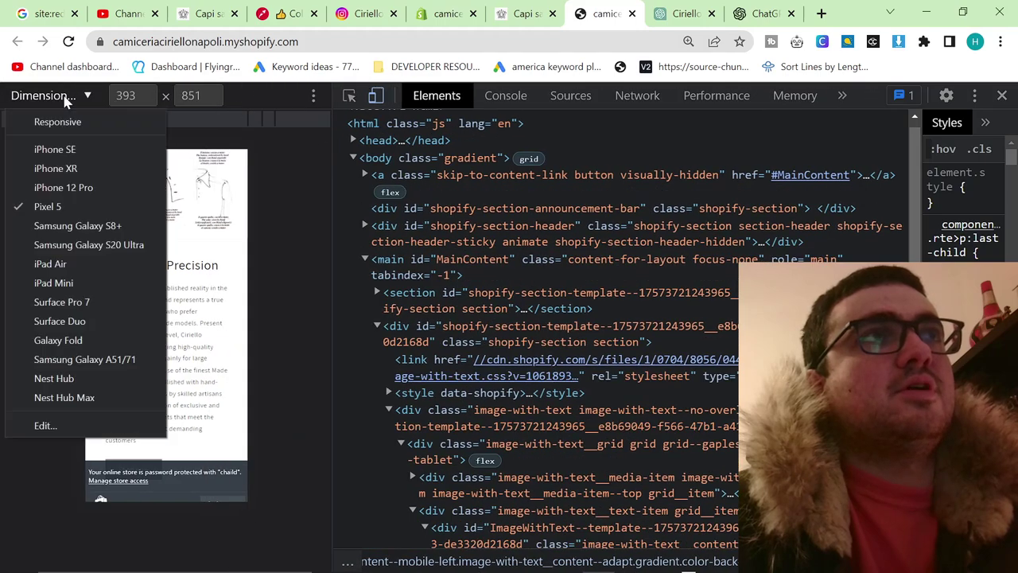
click(48, 225)
Scroll the mobile layout through Made with Precision, Featured products and Multimedia collage
scroll(206, 318, up, 5)
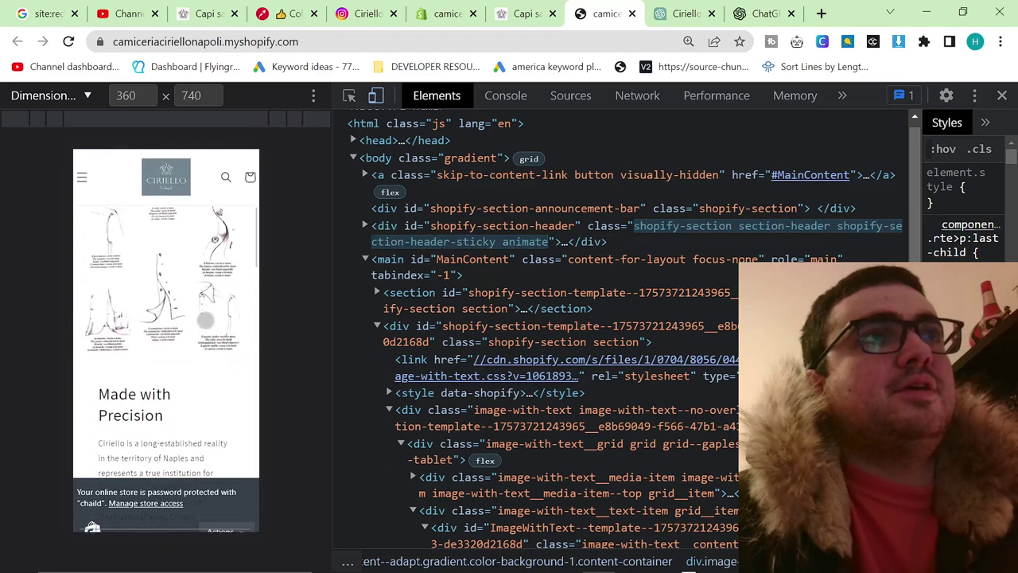
scroll(205, 320, down, 1)
scroll(245, 288, up, 10)
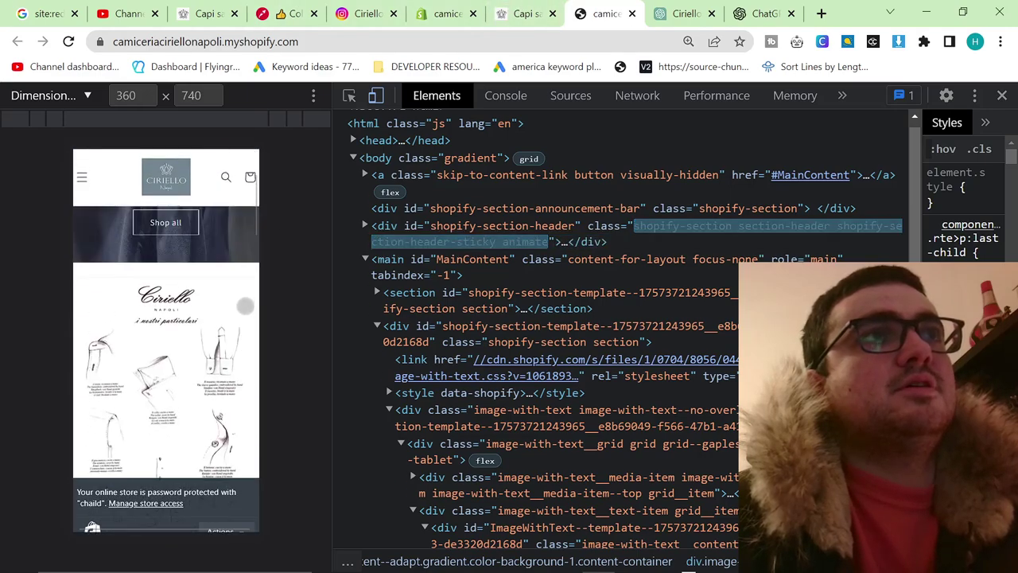
scroll(239, 290, down, 5)
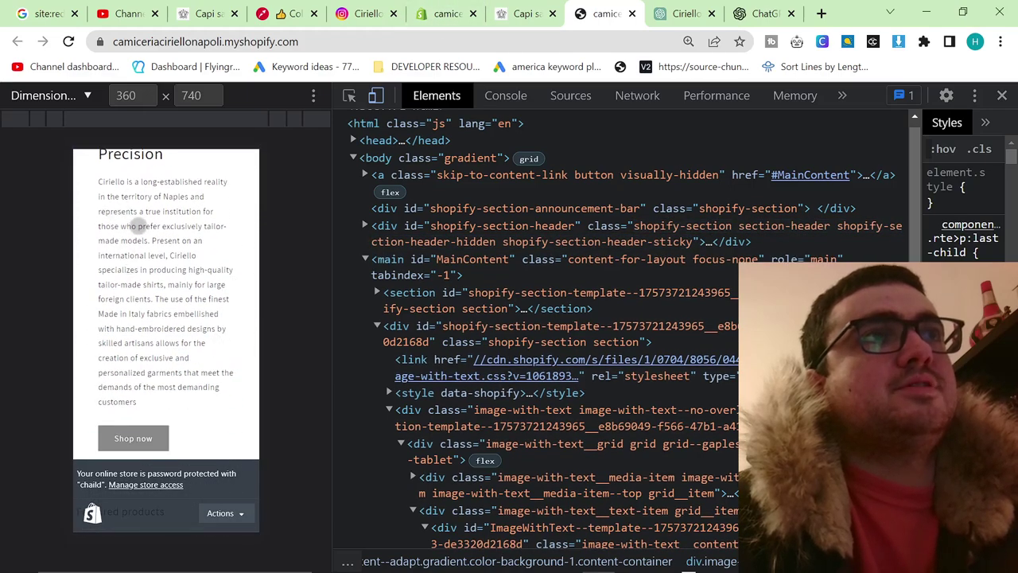
scroll(166, 349, up, 4)
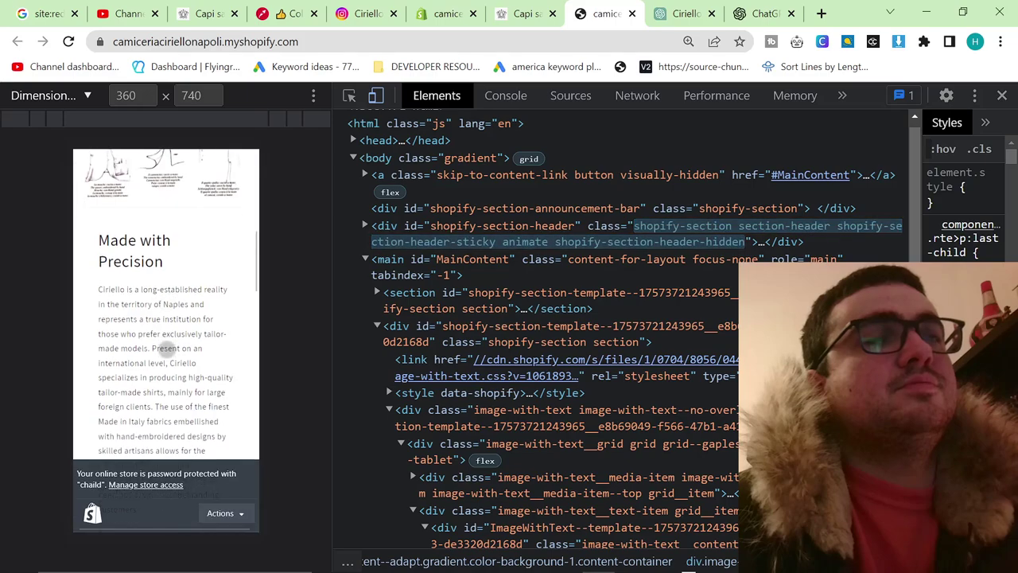
scroll(165, 348, down, 3)
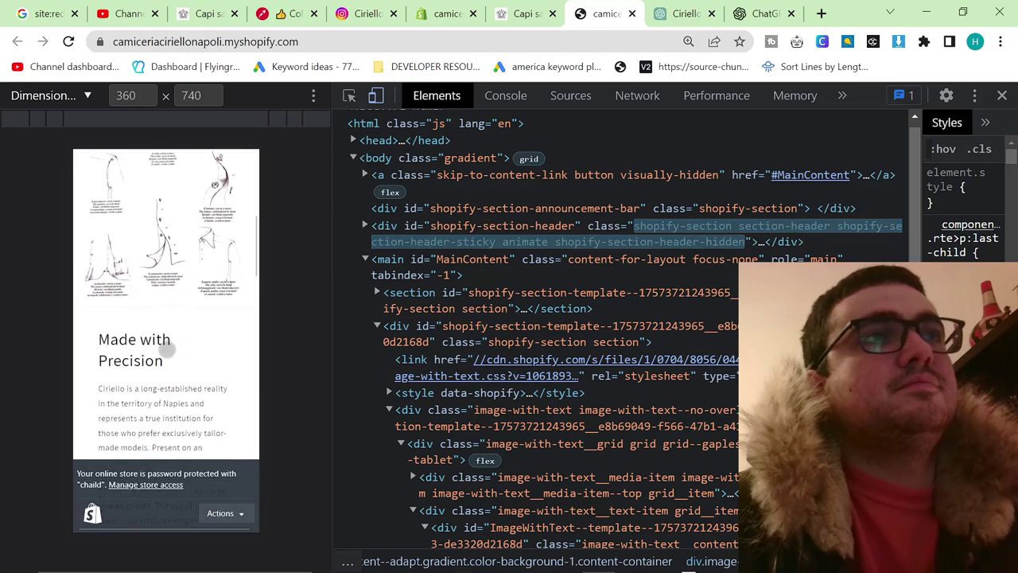
scroll(166, 349, down, 3)
scroll(167, 342, down, 2)
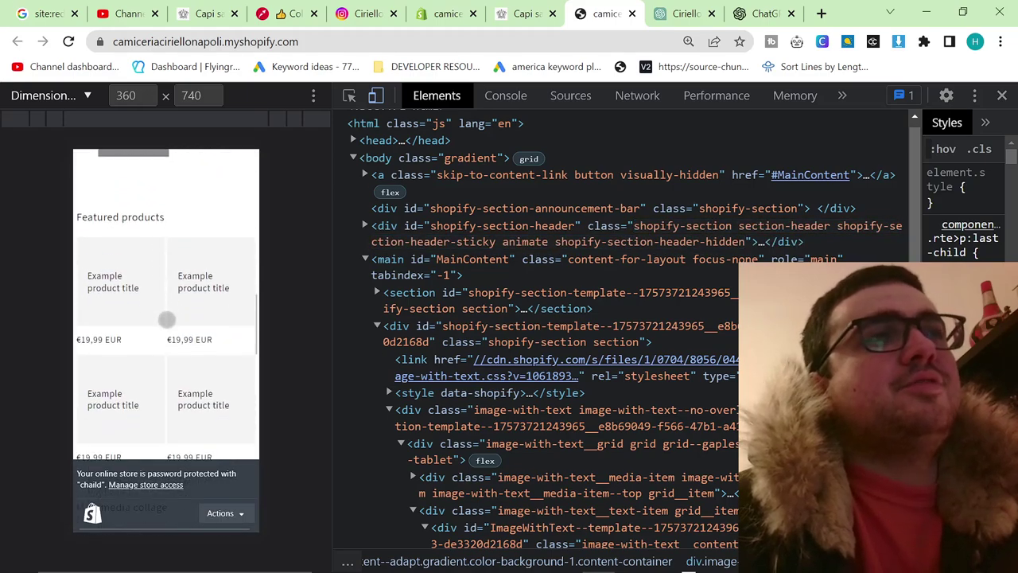
scroll(166, 321, up, 1)
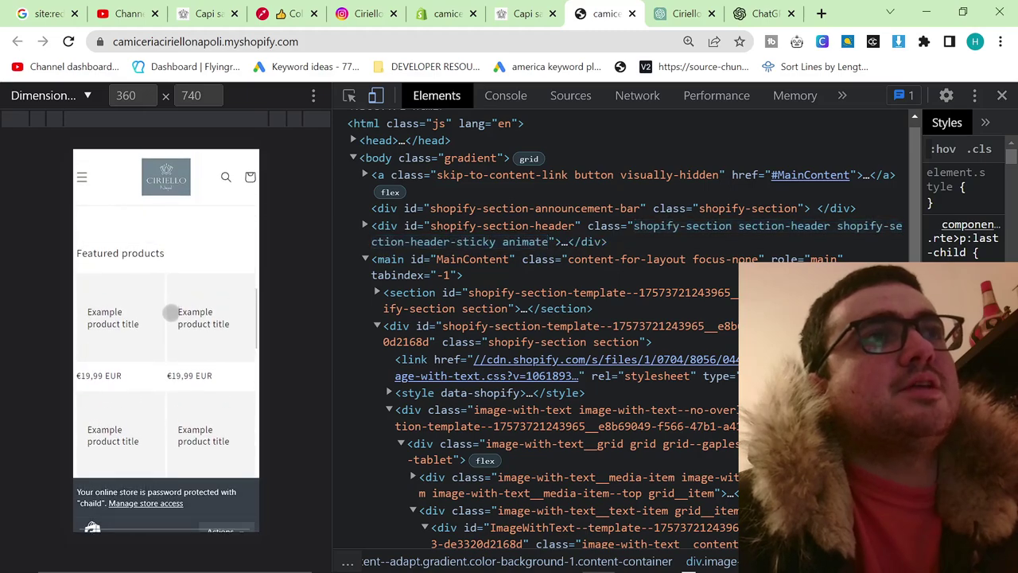
scroll(87, 224, down, 1)
scroll(208, 354, down, 5)
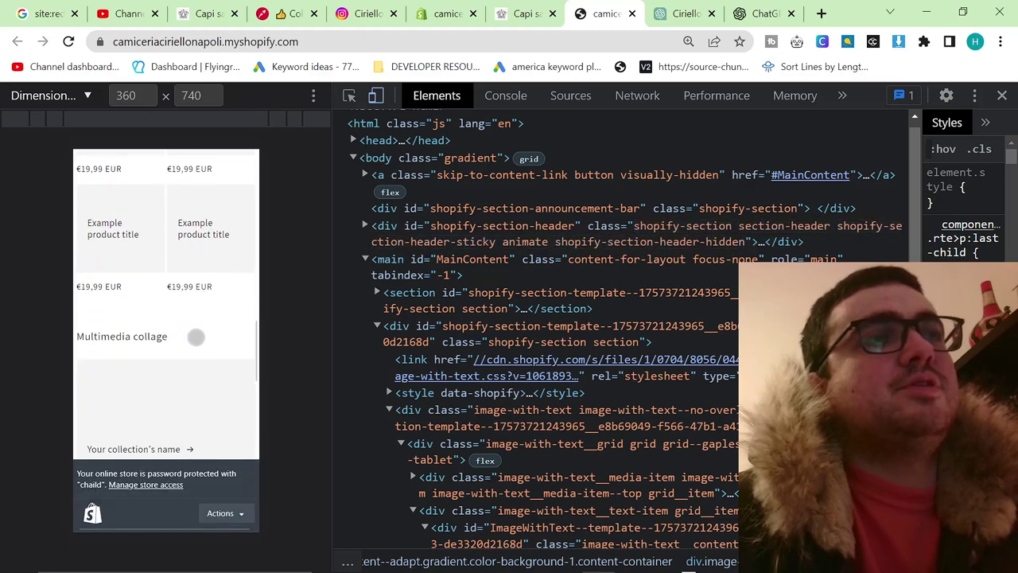
Review the Produzione artigianale su misura heading and text on the original Ciriello site
scroll(150, 298, up, 2)
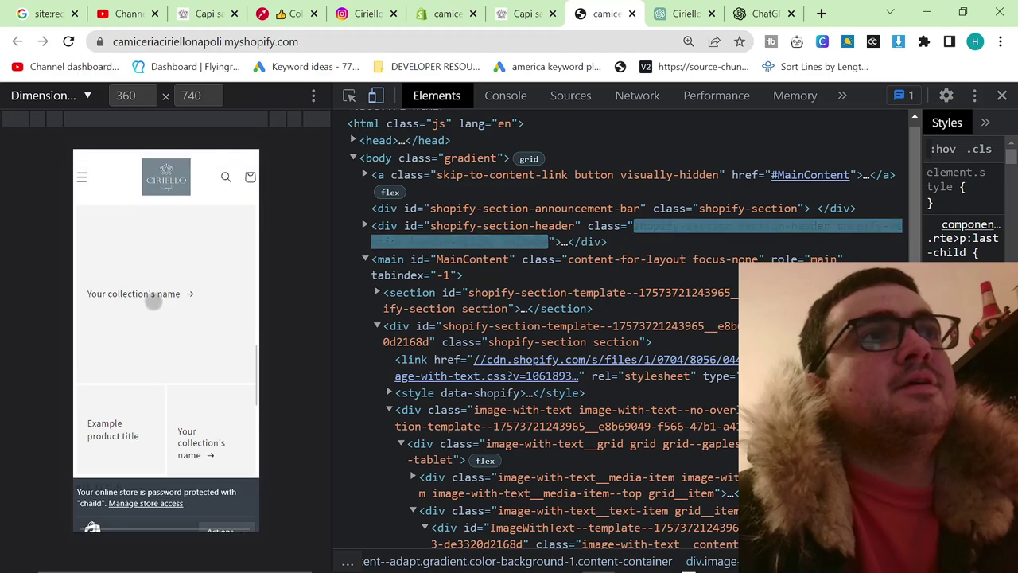
scroll(139, 305, down, 6)
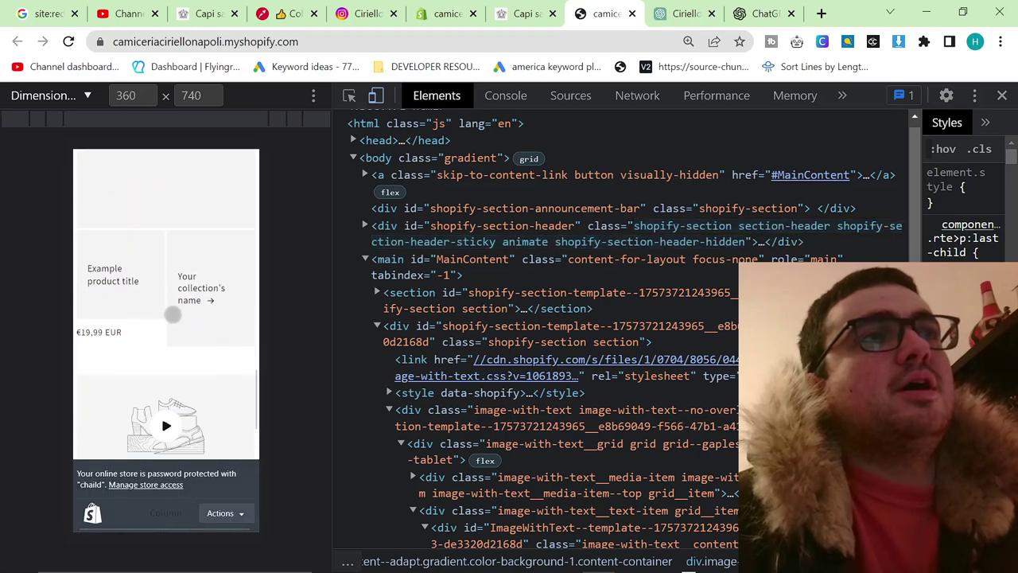
click(502, 10)
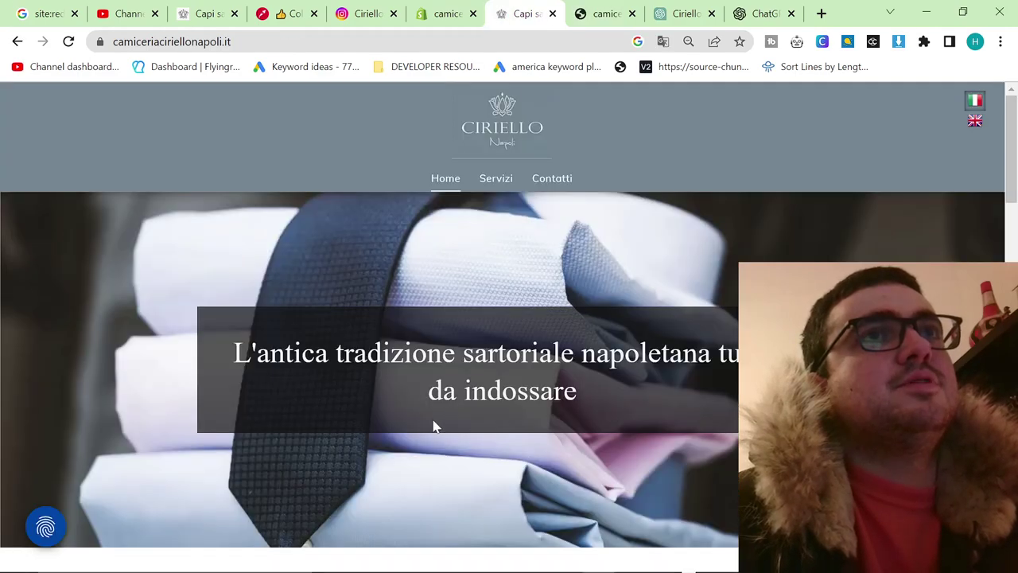
scroll(429, 426, down, 10)
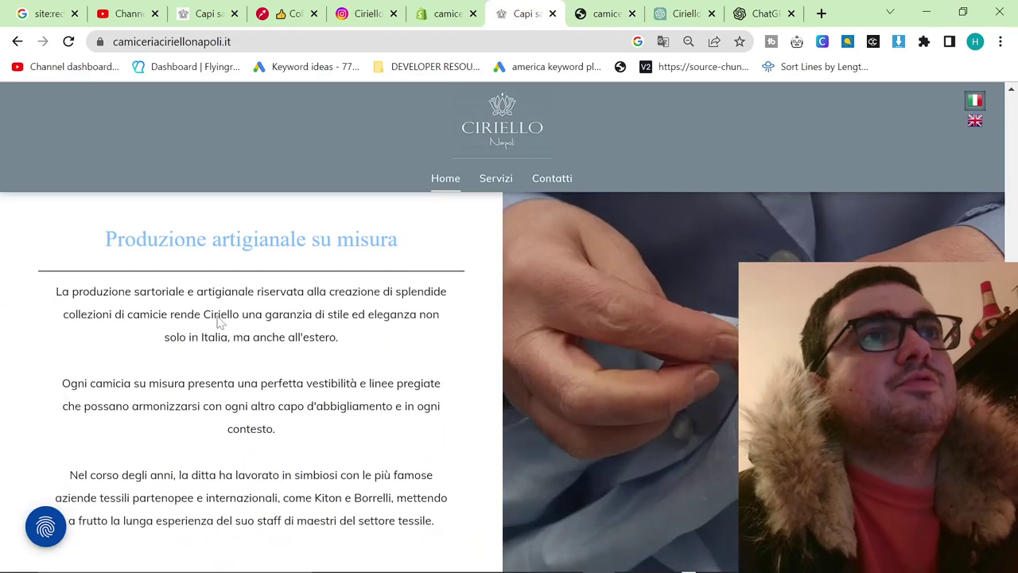
drag(105, 239, 505, 404)
click(504, 403)
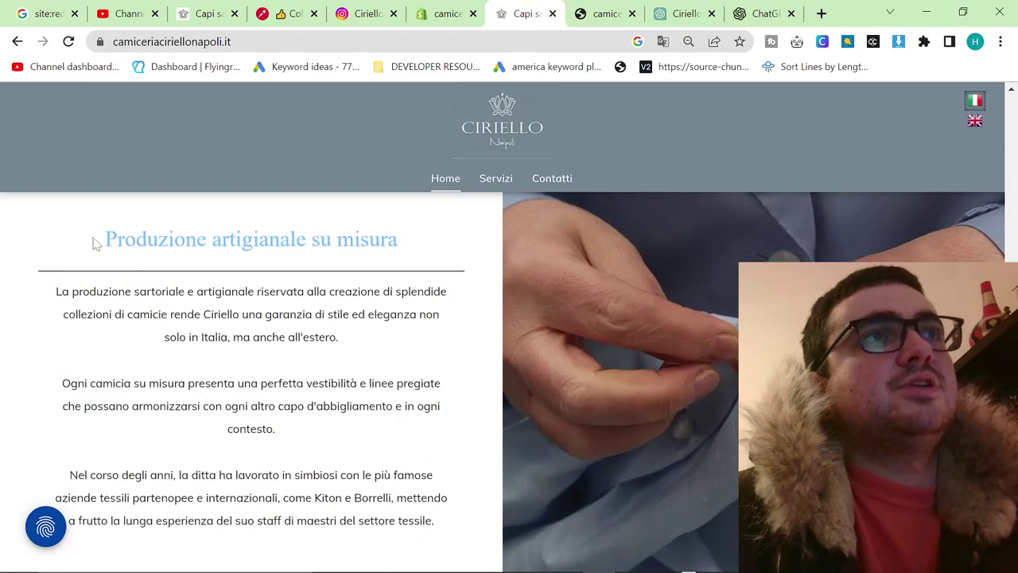
drag(92, 242, 420, 243)
scroll(420, 243, down, 2)
scroll(420, 242, up, 2)
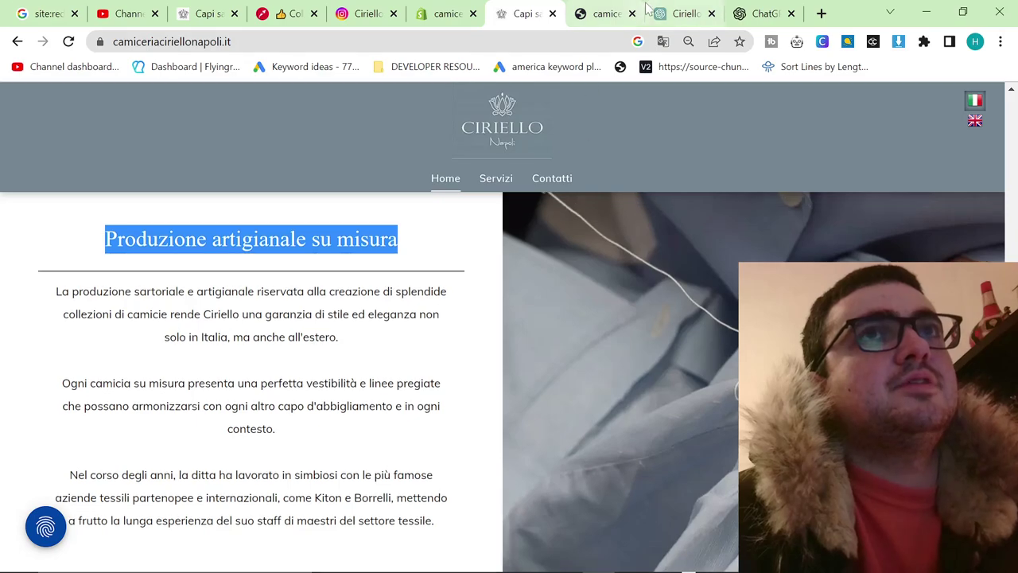
scroll(348, 353, down, 6)
scroll(365, 345, up, 1)
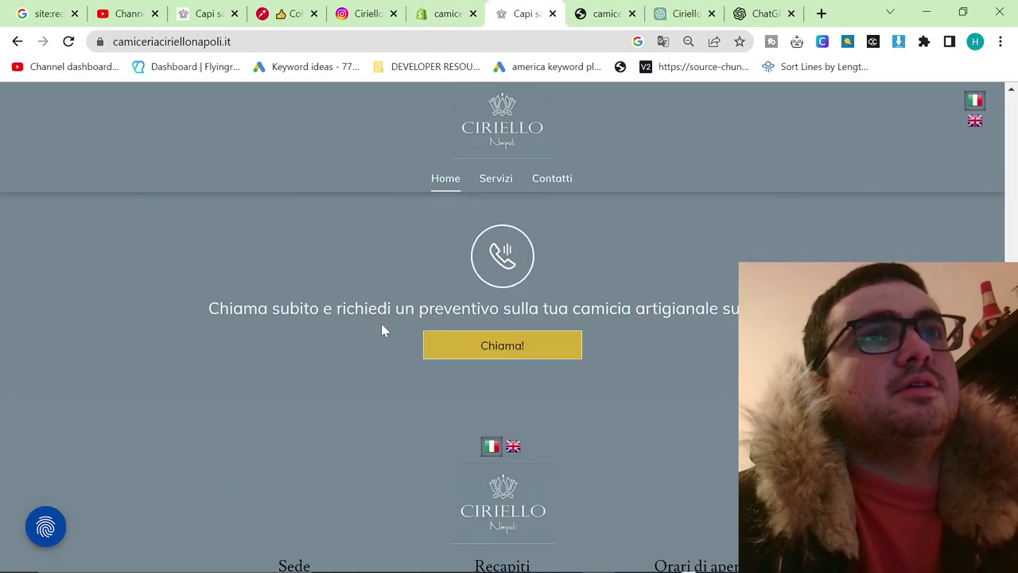
scroll(382, 325, up, 2)
Close the developer tools on the Shopify storefront and return to the theme editor
click(606, 14)
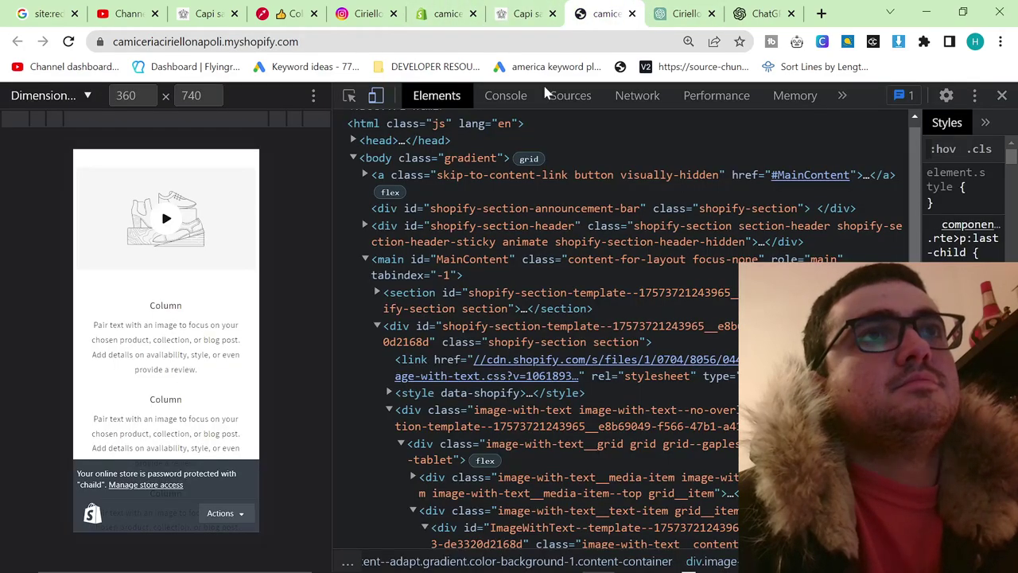
click(1003, 95)
click(448, 14)
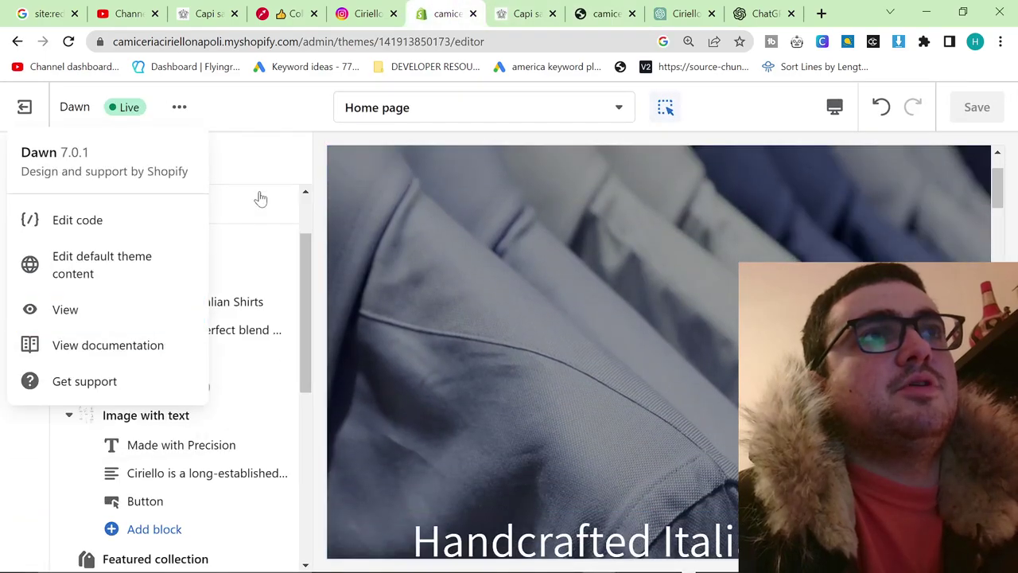
Remove the Multicolumn section from the home page
click(261, 198)
scroll(252, 354, down, 2)
scroll(443, 386, down, 5)
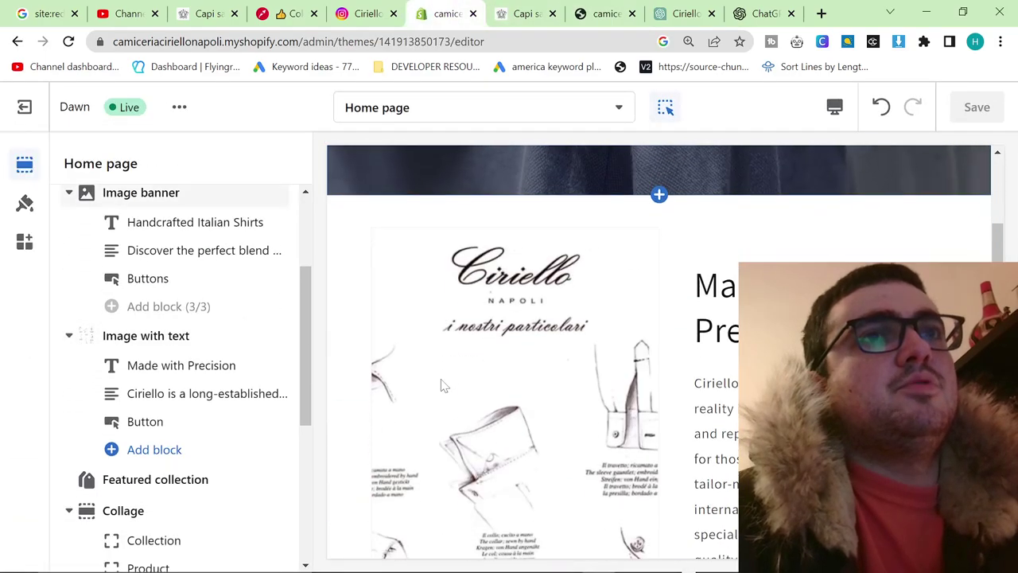
scroll(444, 387, down, 8)
scroll(263, 399, down, 1)
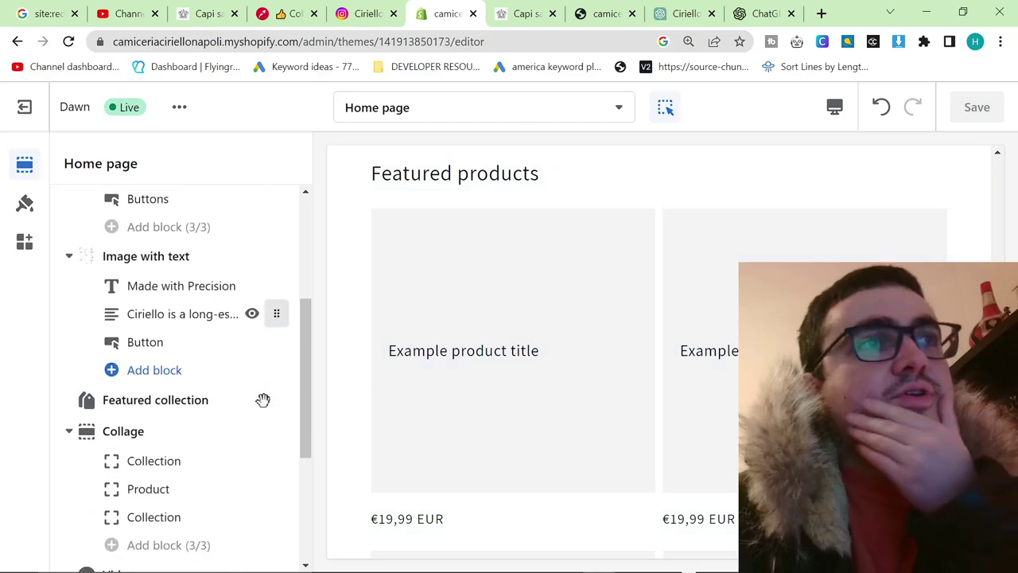
scroll(256, 397, down, 1)
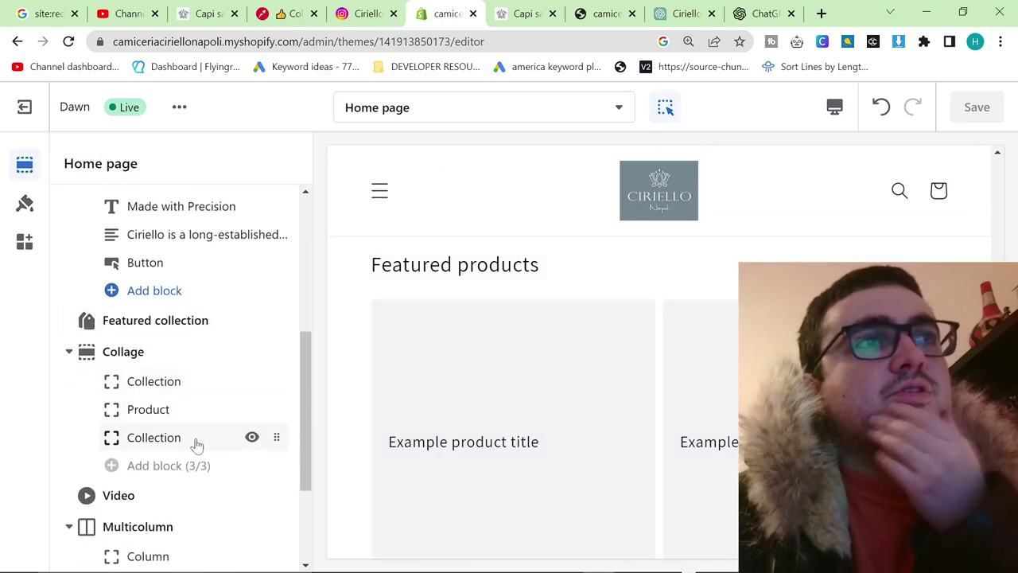
scroll(196, 444, down, 2)
click(166, 366)
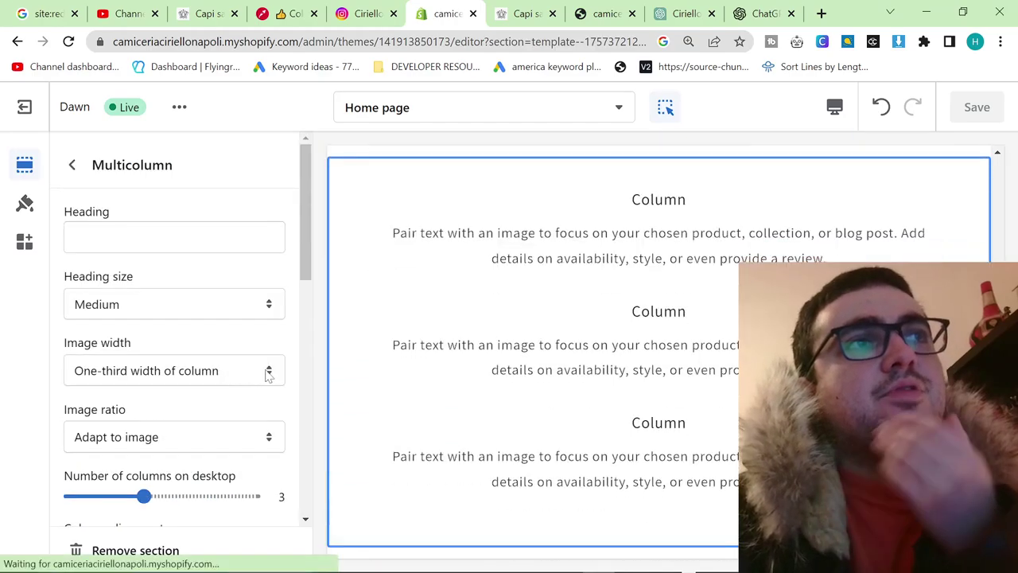
click(135, 549)
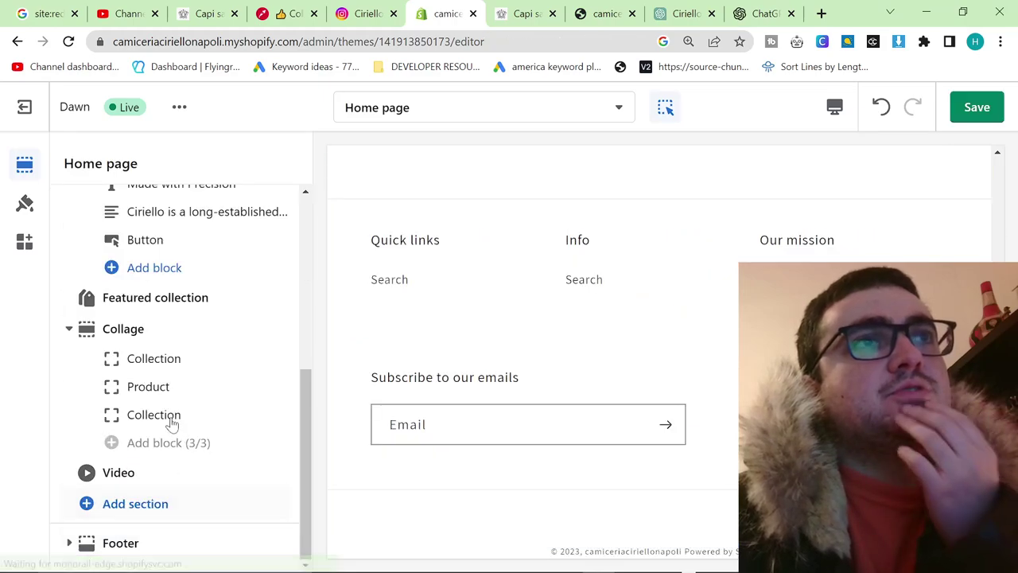
Look at the Collection block in the add-section list, then undo to restore Multicolumn
click(148, 506)
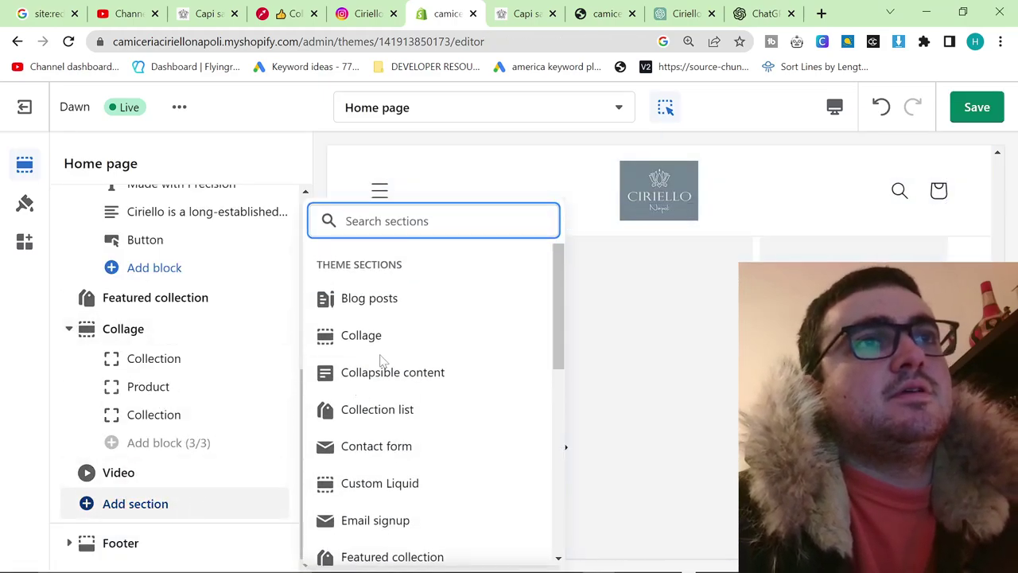
click(693, 302)
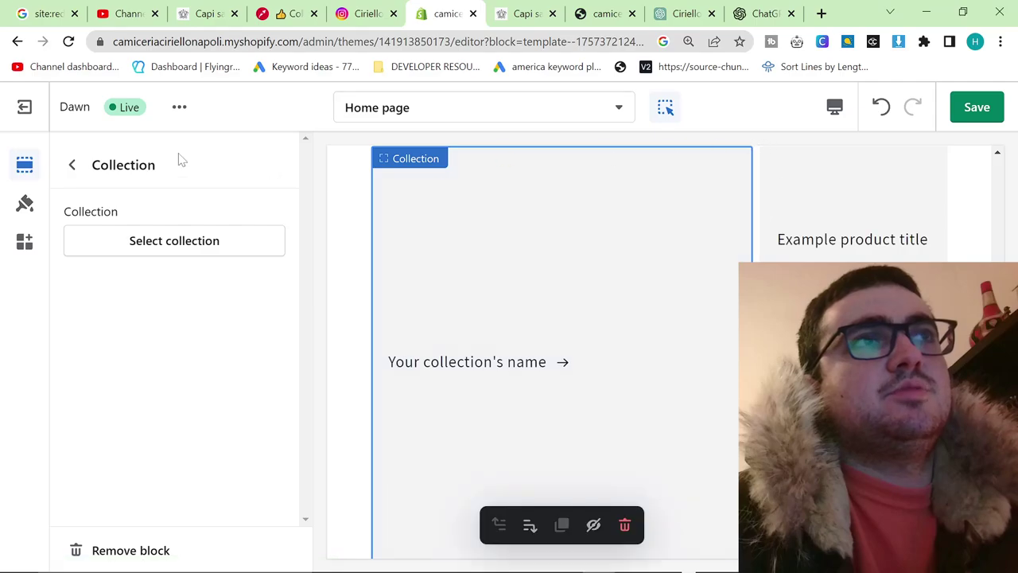
click(83, 176)
key(ctrl+z)
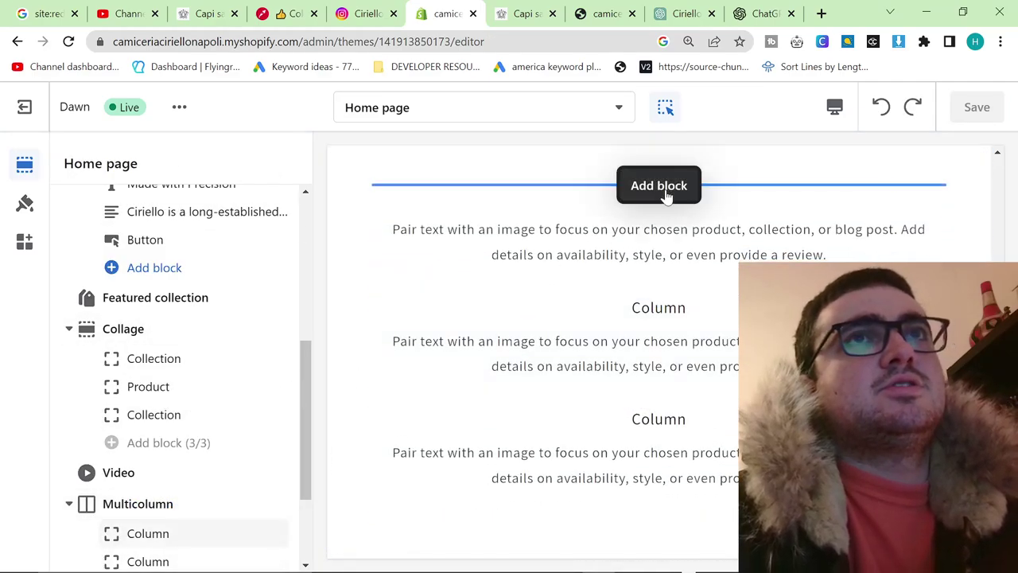
Hide the unused Video section and bring up the shop's Instagram profile
scroll(466, 313, up, 3)
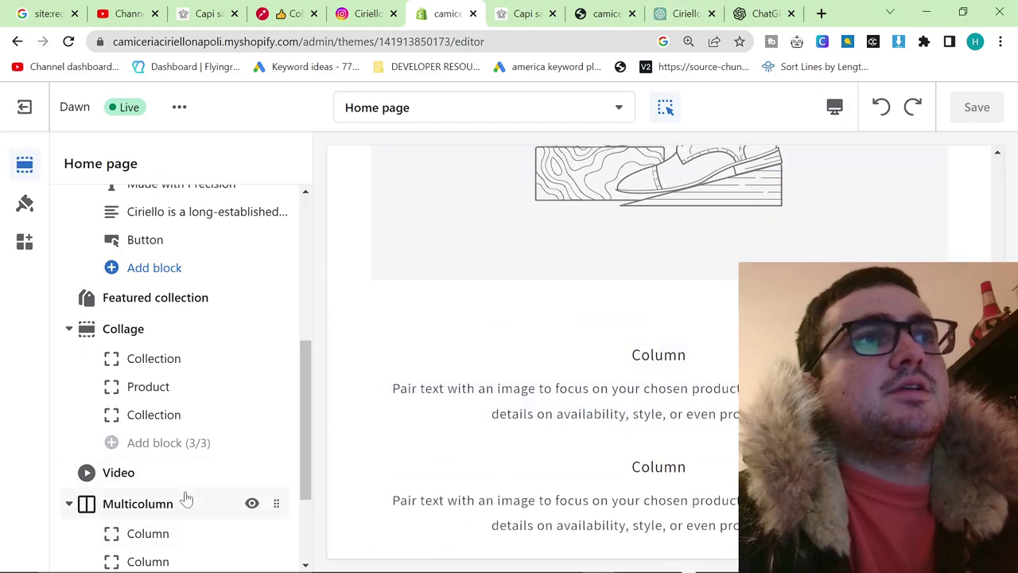
scroll(274, 485, up, 3)
scroll(274, 486, up, 2)
scroll(466, 452, up, 5)
scroll(466, 452, down, 3)
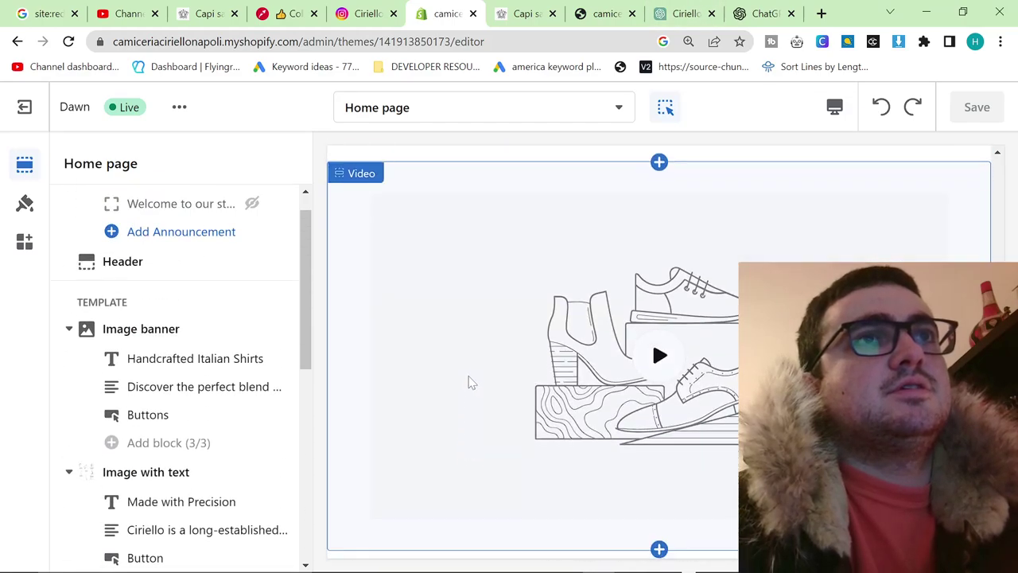
scroll(159, 398, down, 5)
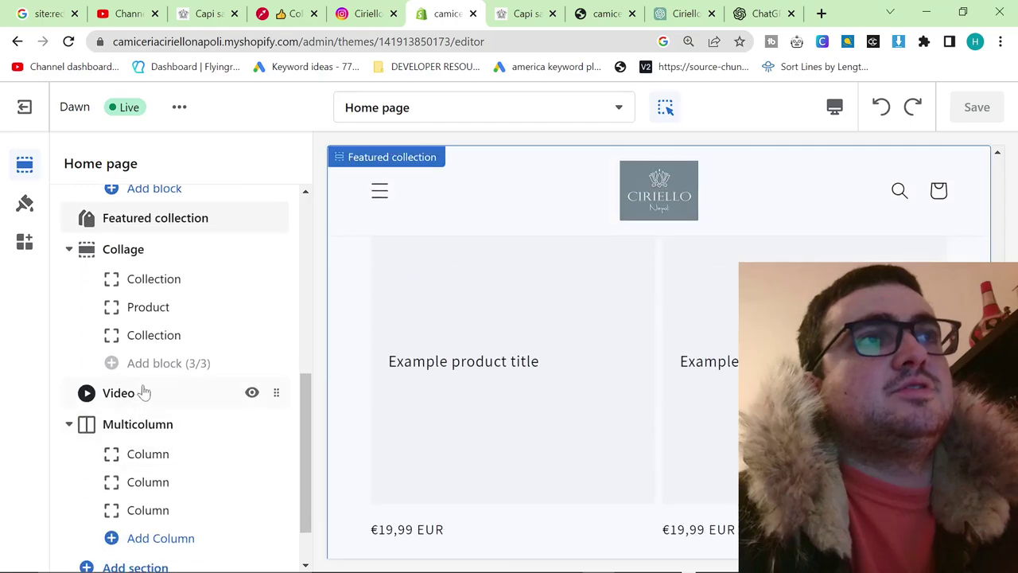
click(251, 392)
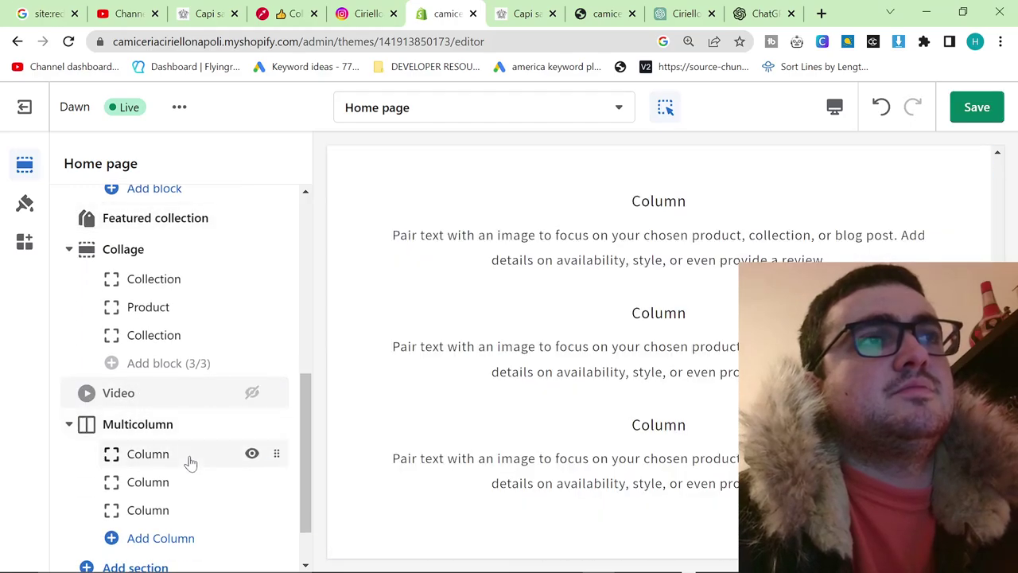
click(360, 24)
scroll(472, 348, down, 6)
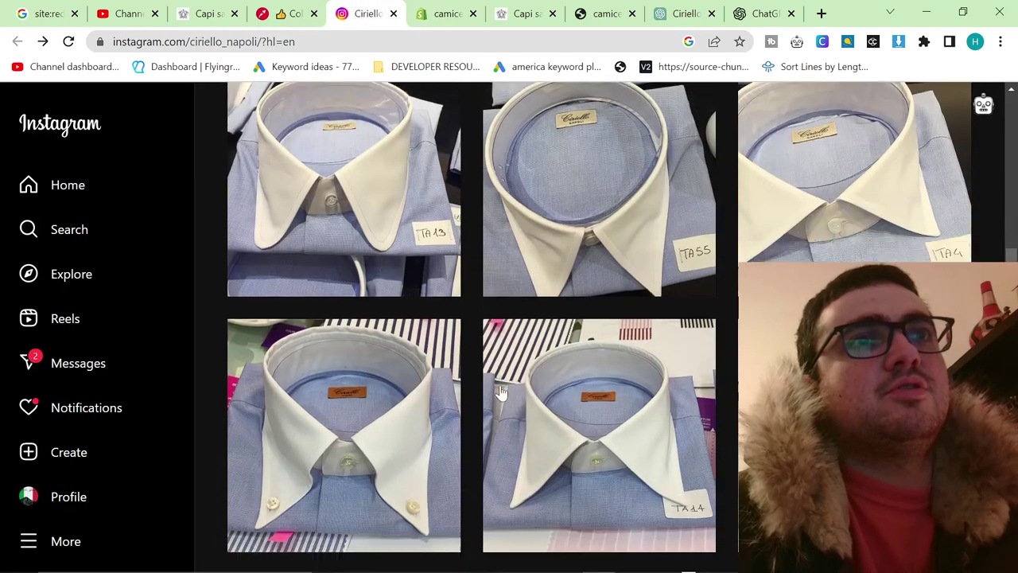
Browse the ciriello_napoli Instagram shirt photos, then go back to the Shopify theme editor
scroll(557, 413, down, 12)
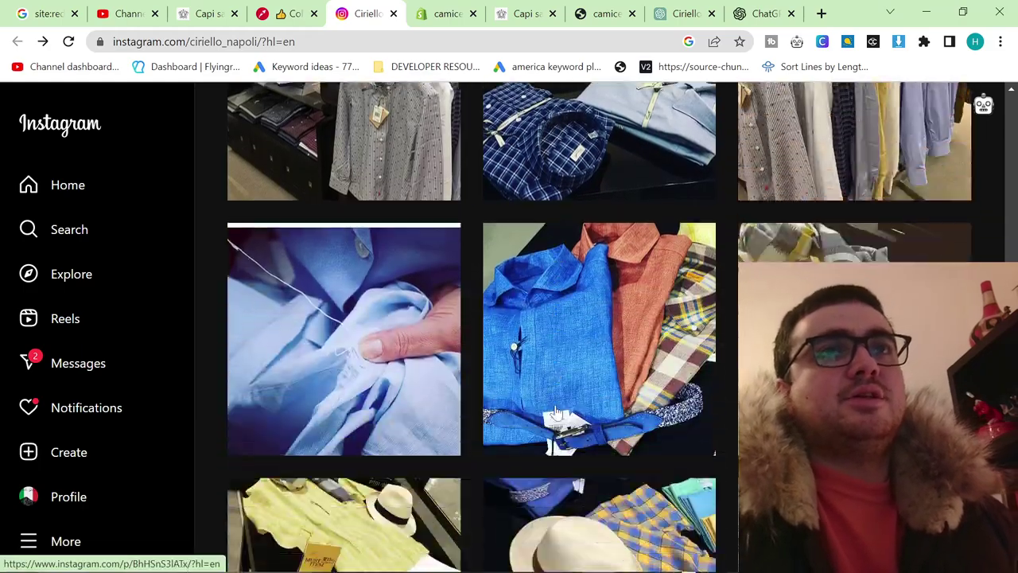
scroll(557, 413, down, 15)
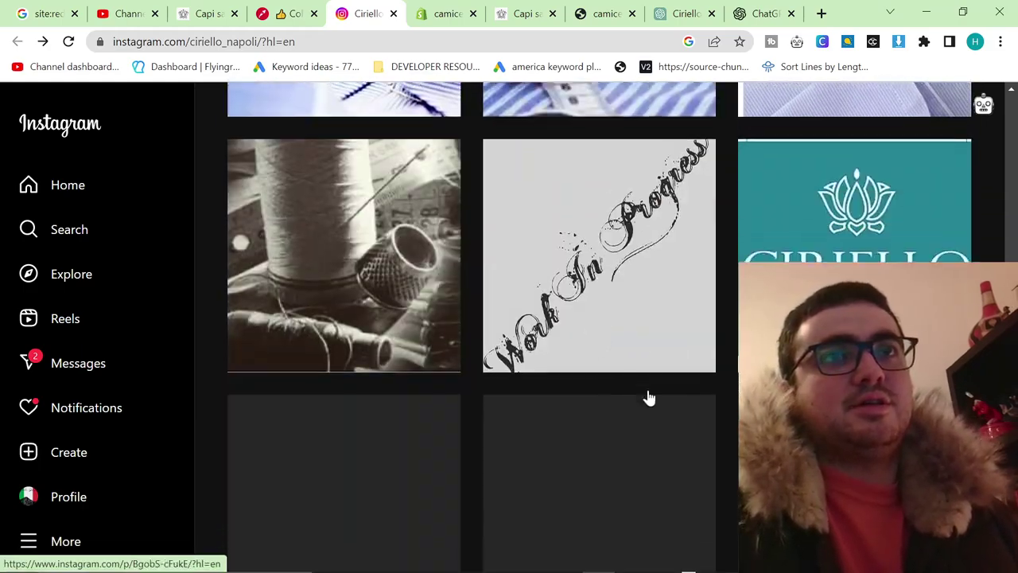
scroll(478, 326, down, 10)
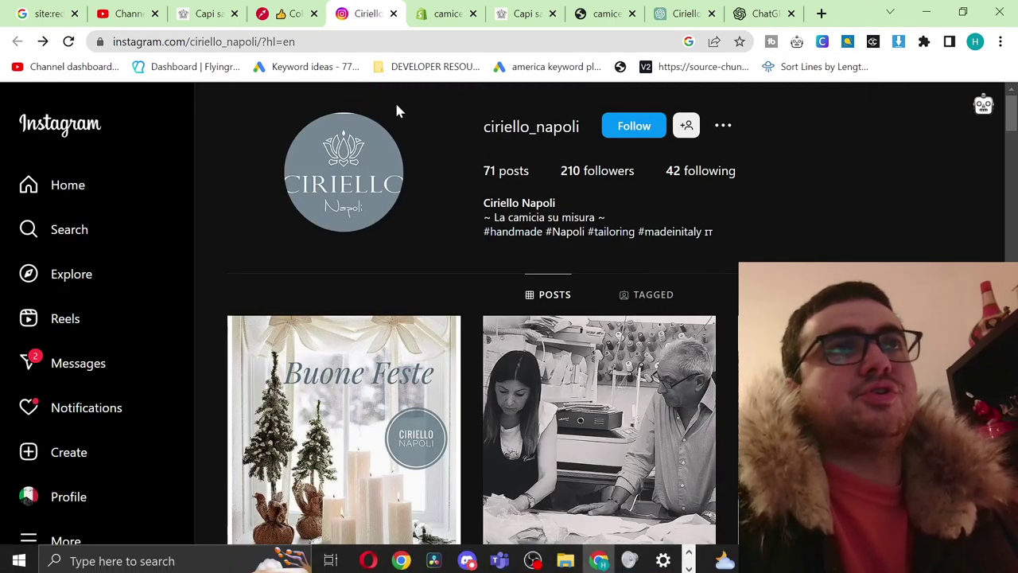
click(448, 13)
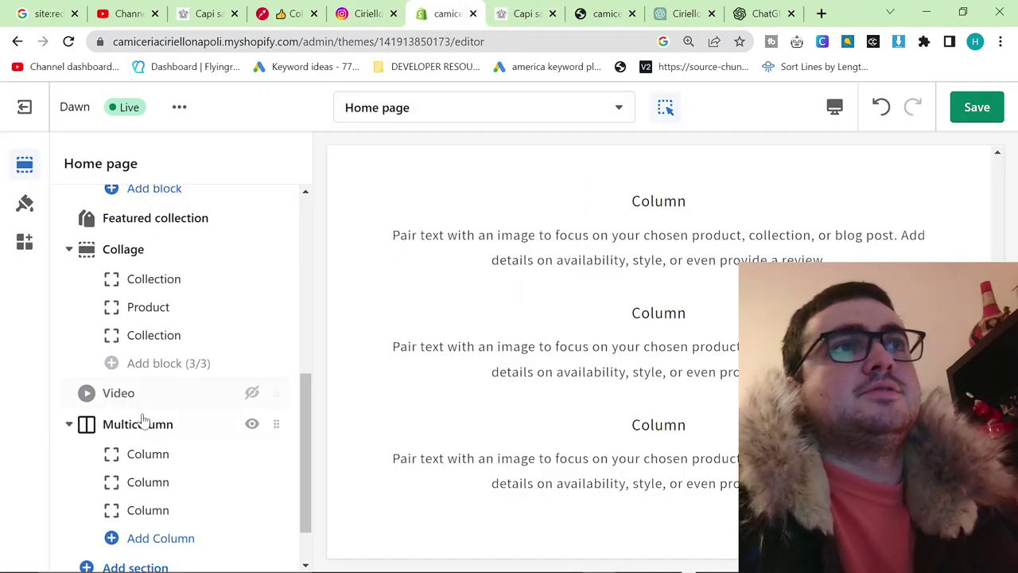
Hide the unused Collage section and save the home page with Ctrl+S
scroll(533, 432, up, 10)
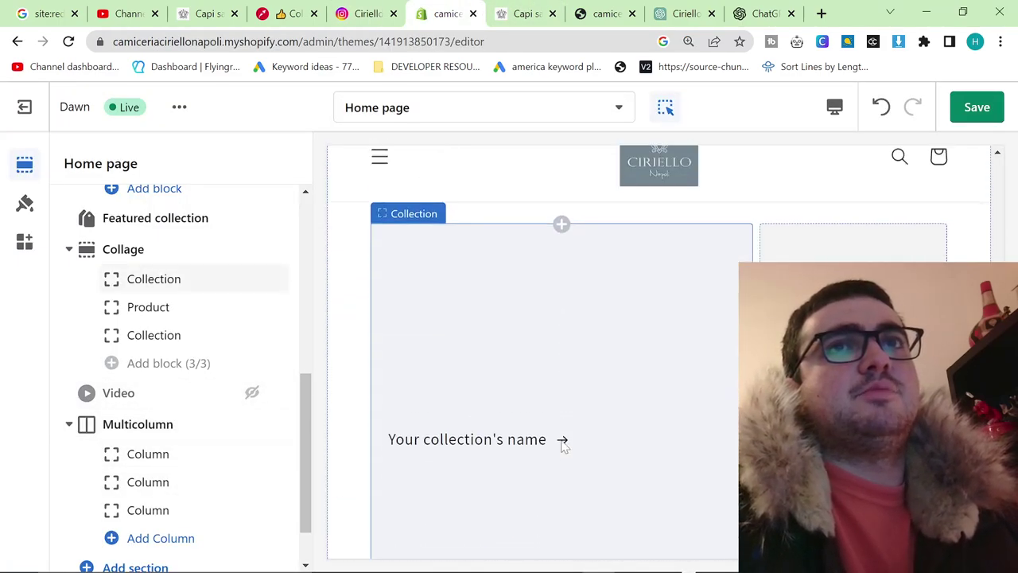
scroll(562, 445, up, 3)
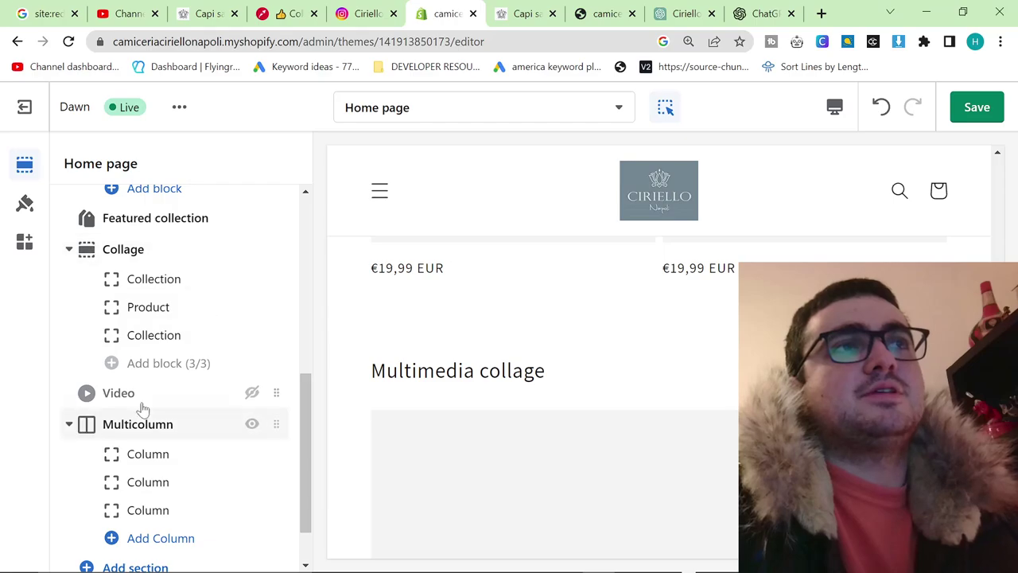
scroll(152, 316, up, 1)
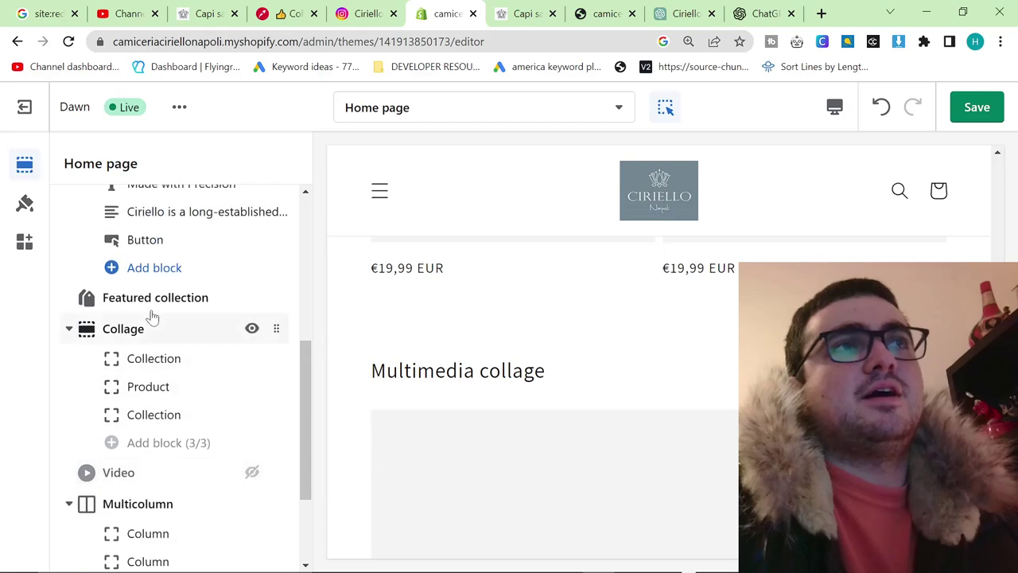
click(251, 329)
scroll(529, 389, up, 5)
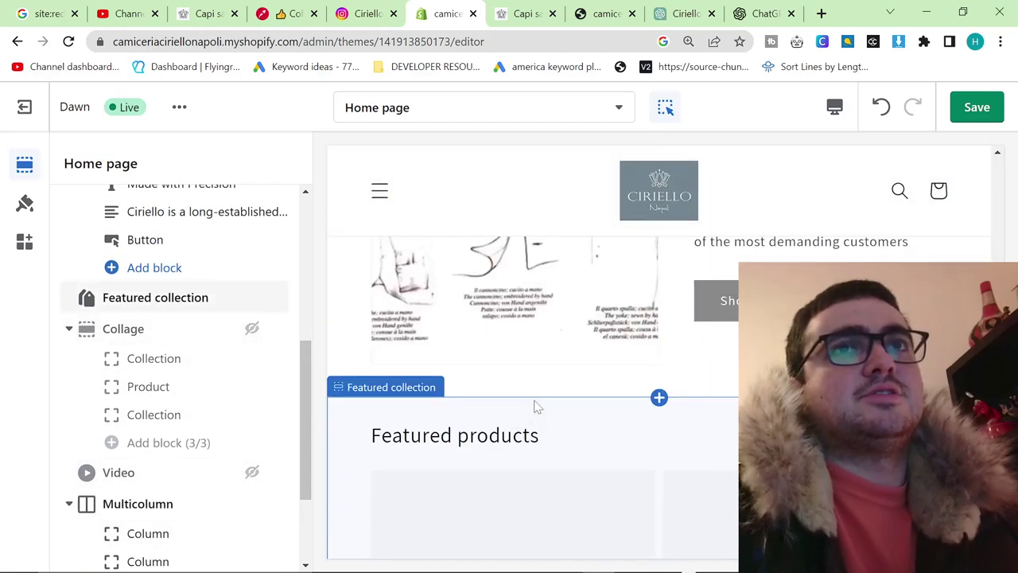
scroll(534, 405, up, 6)
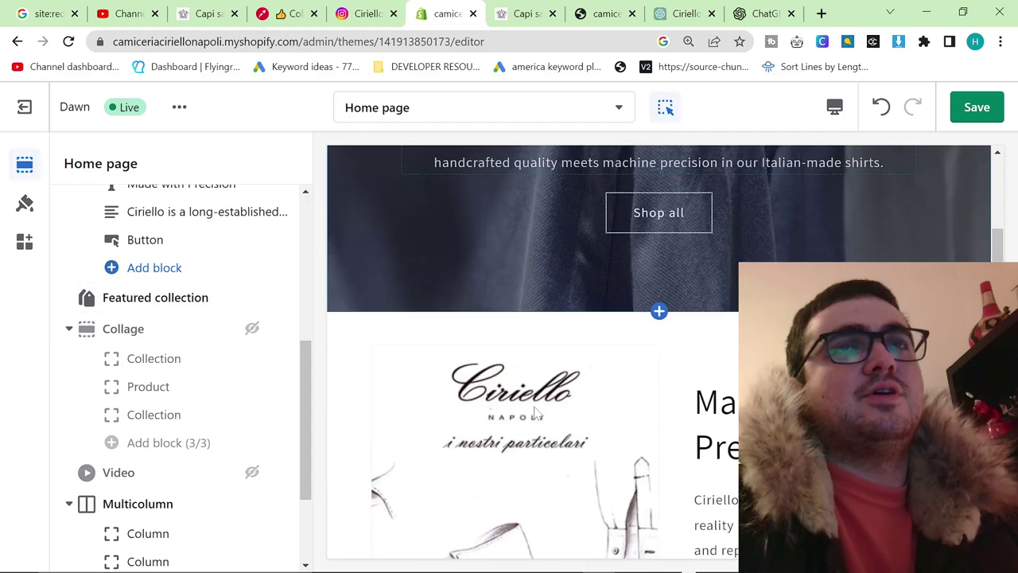
scroll(534, 405, down, 8)
key(ctrl+s)
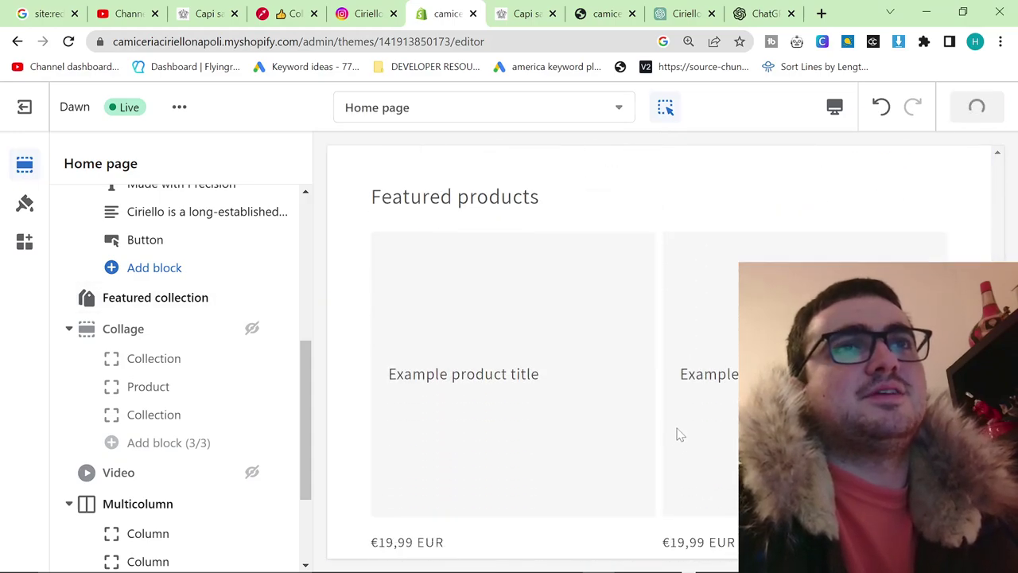
Bring up the Multicolumn section's settings
scroll(668, 429, down, 7)
scroll(162, 445, down, 3)
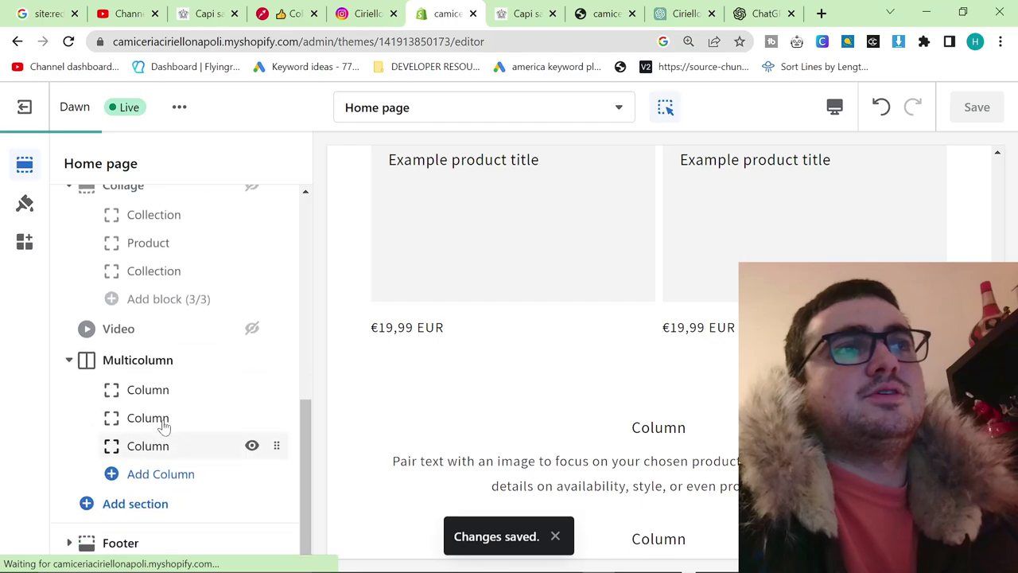
click(143, 360)
Select the three Italian paragraphs below Produzione artigianale su misura on the original site
click(525, 13)
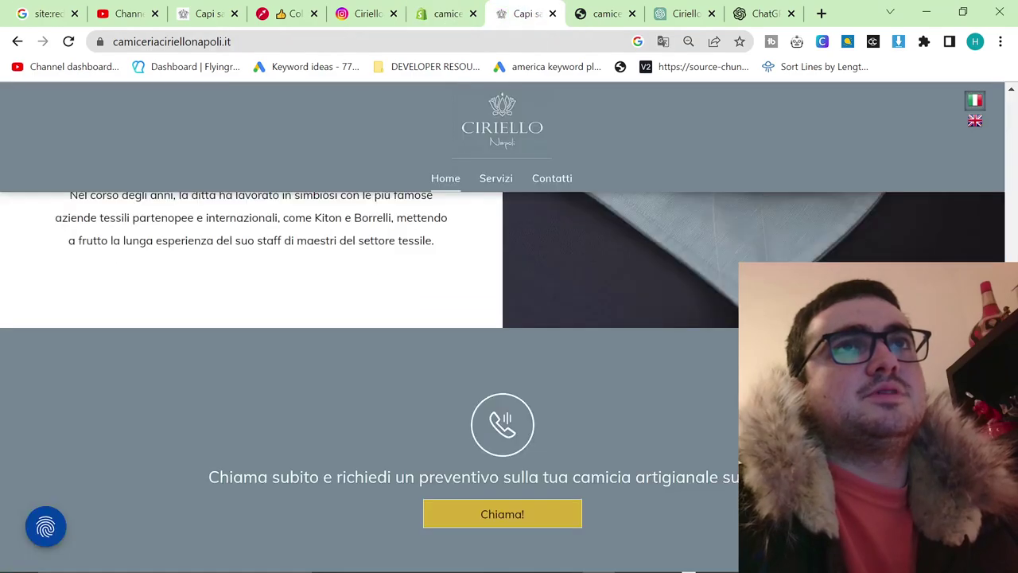
scroll(411, 374, up, 4)
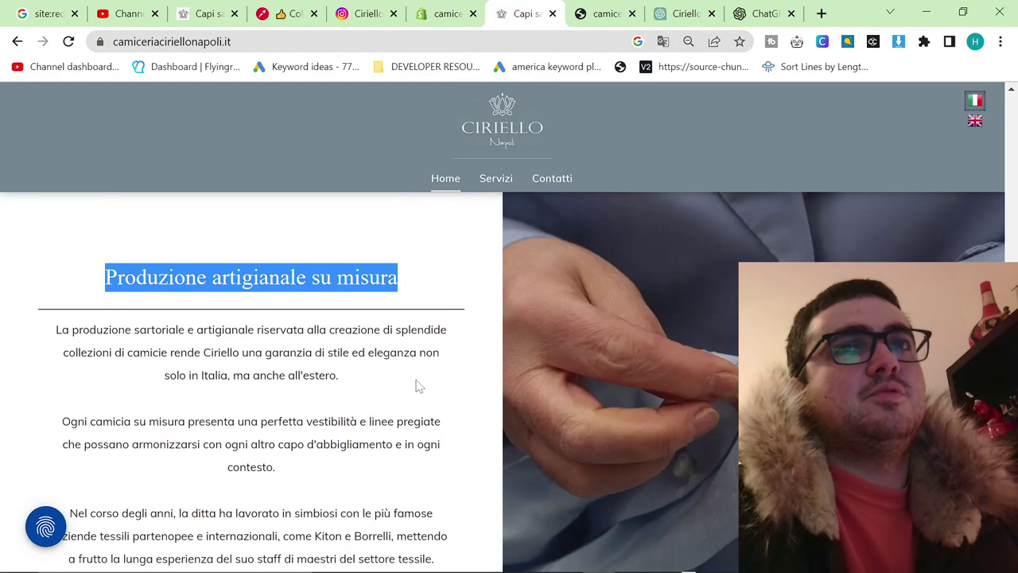
scroll(327, 358, down, 1)
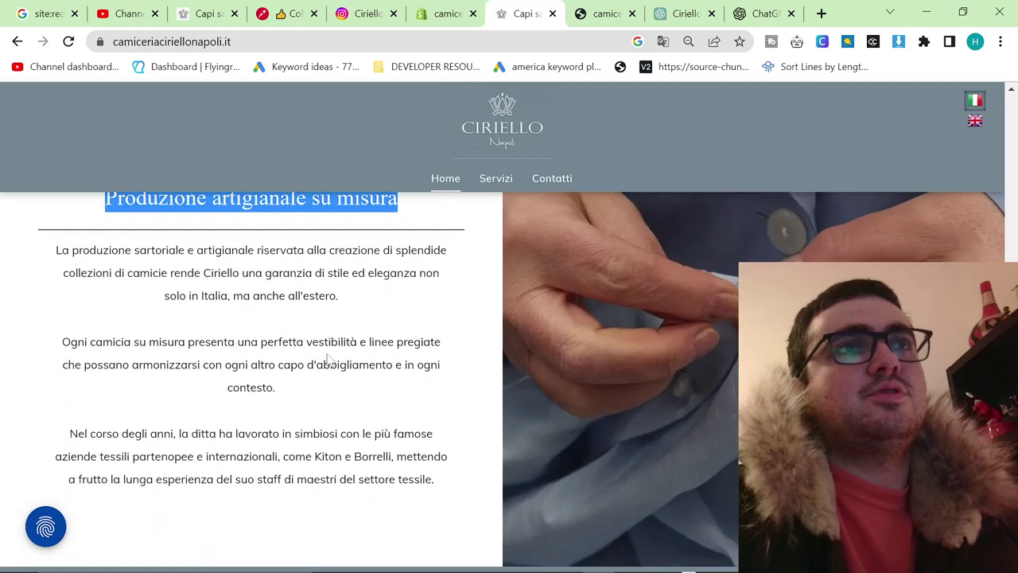
drag(51, 250, 446, 555)
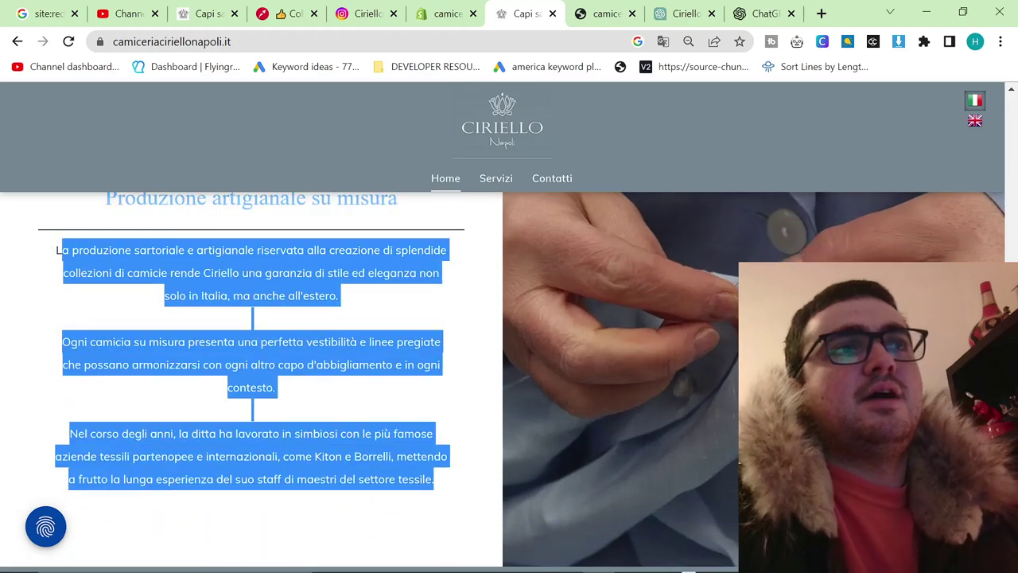
click(471, 11)
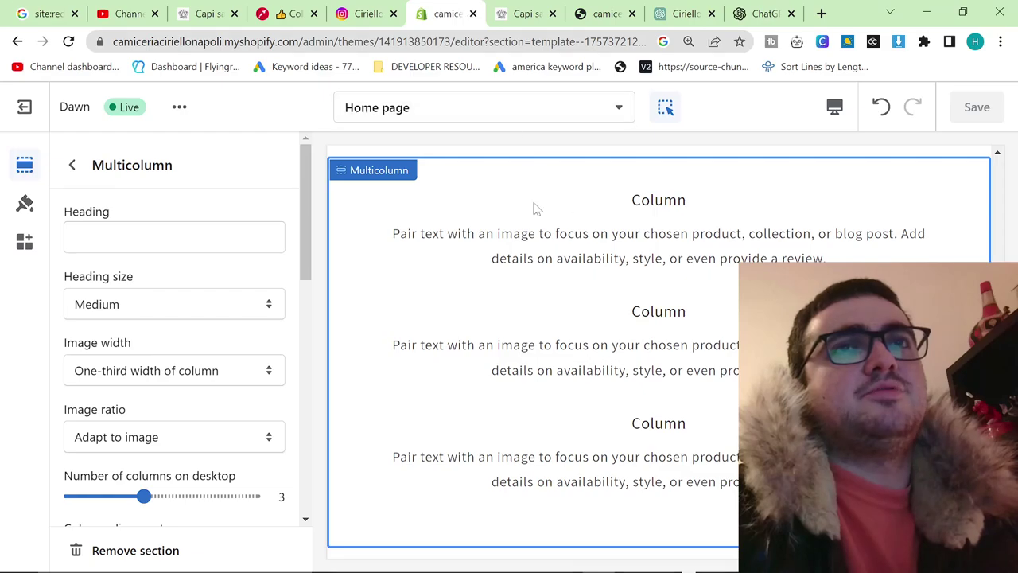
scroll(566, 382, up, 2)
Send ChatGPT 'translate to english' with the three pasted Italian paragraphs
click(684, 14)
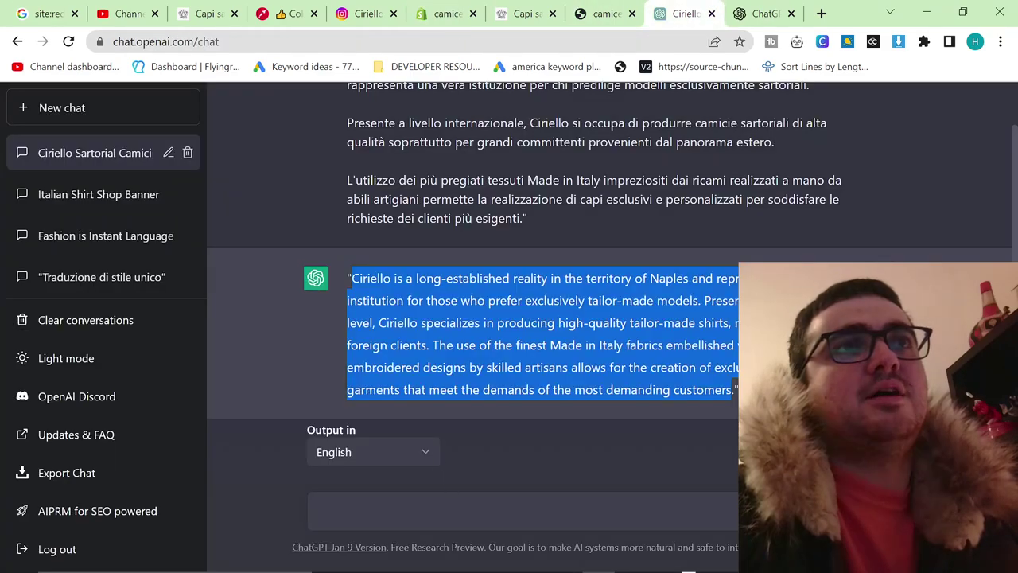
click(458, 531)
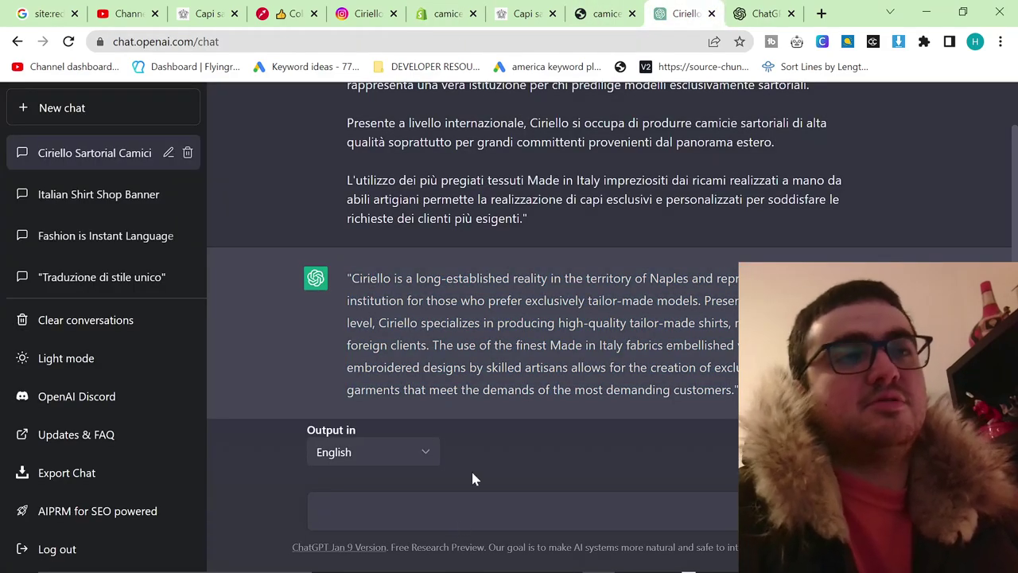
text(translate to english)
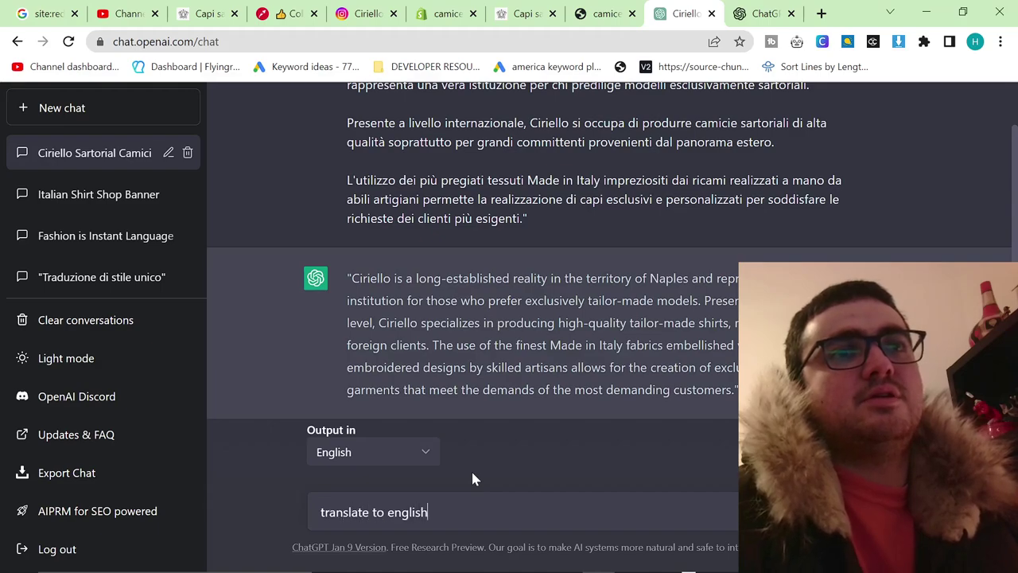
key(Return)
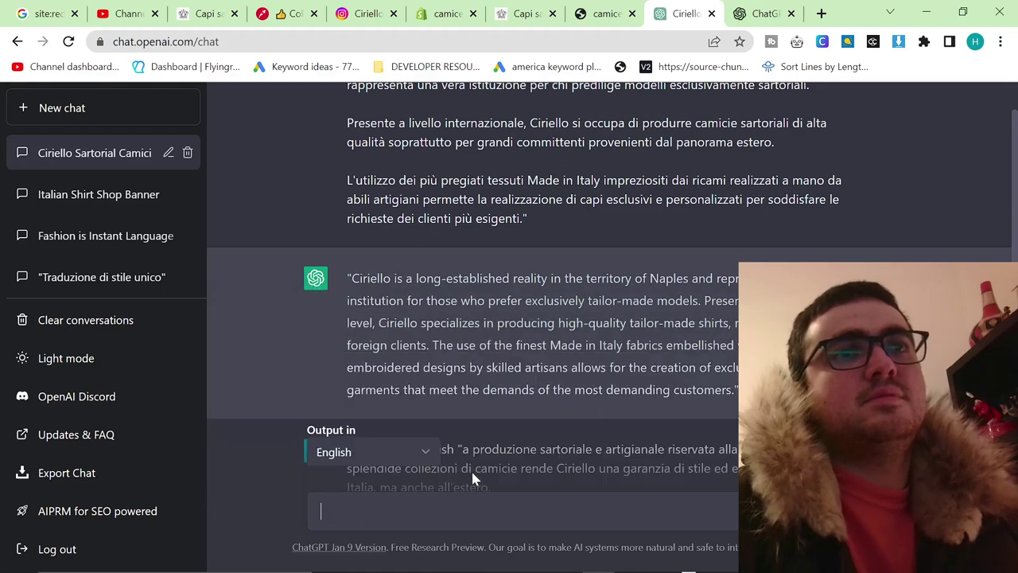
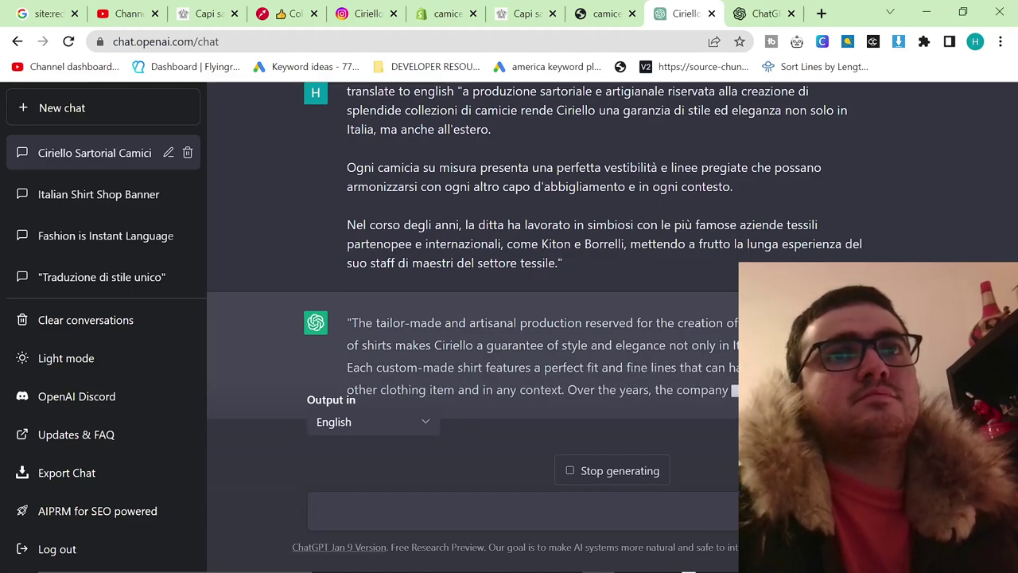
Stop the unfinished reply and ask ChatGPT to translate the Italian shop text into three English paragraphs
scroll(573, 296, up, 1)
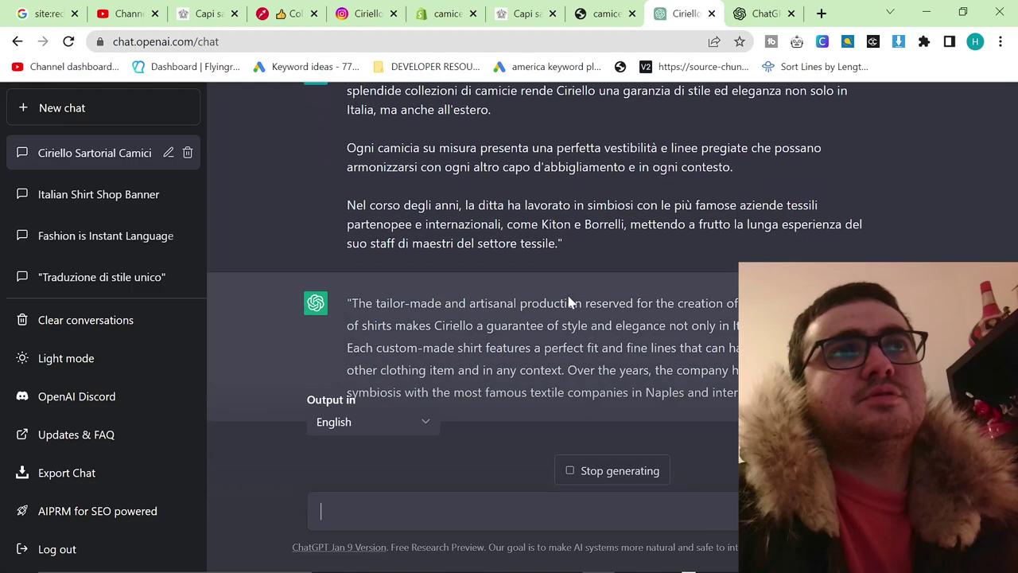
click(636, 471)
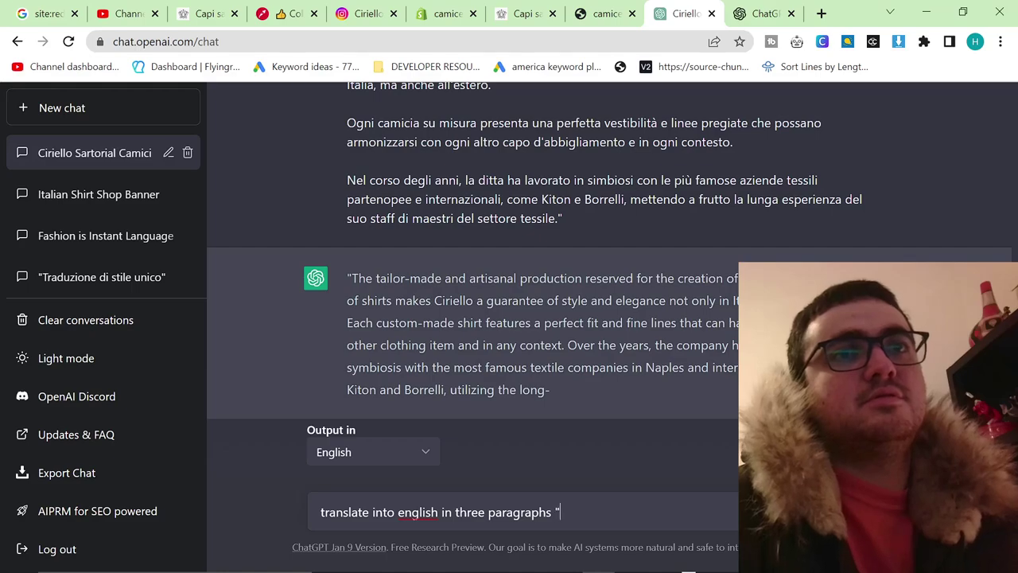
text(a produzione sartoriale e artigianale riservata alla creazione di splendide collezioni di camicie rende Ciriello una garanzia di stile ed eleganza non solo in Italia, ma anche all'estero.  Ogni camicia su misura presenta una perfetta vestibilità e linee pregiate che possano armonizzarsi con ogni altro capo d'abbigliamento e in ogni contesto.  Nel corso degli anni, la ditta ha lavorato in simbiosi con le più famose aziende tessili partenopee e internazionali, come Kiton e Borrelli, mettendo a frutto la lunga esperienza del suo staff di maestri del settore tessile.")
key(Return)
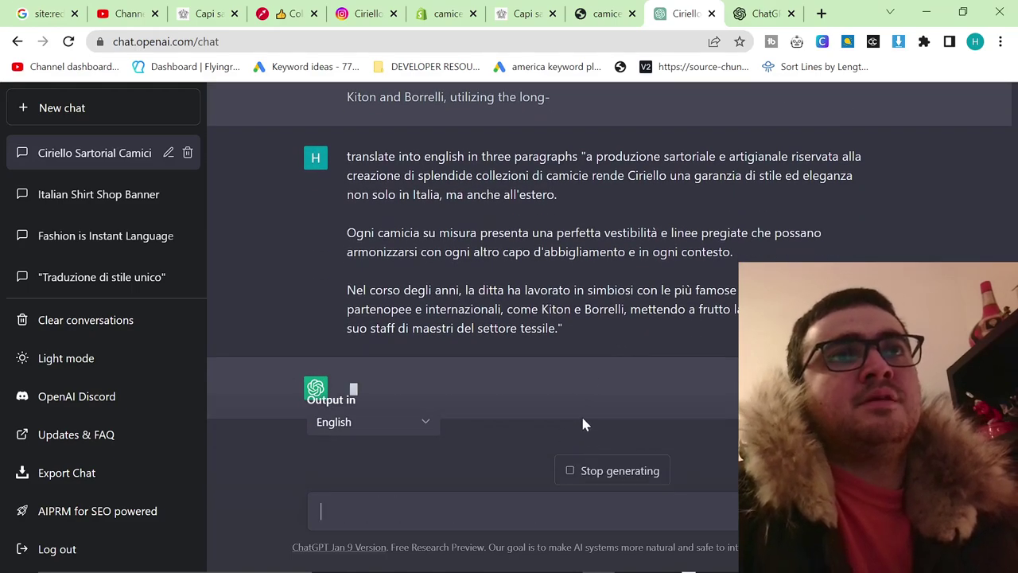
Copy the Italian heading 'Produzione artigianale su misura' from the original Ciriello website
click(595, 10)
click(524, 13)
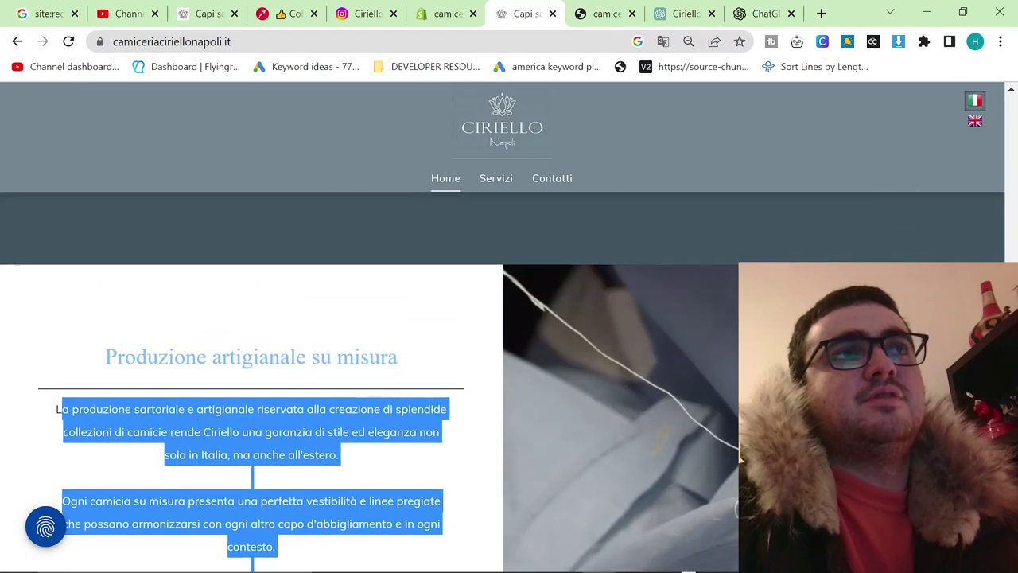
drag(105, 356, 344, 342)
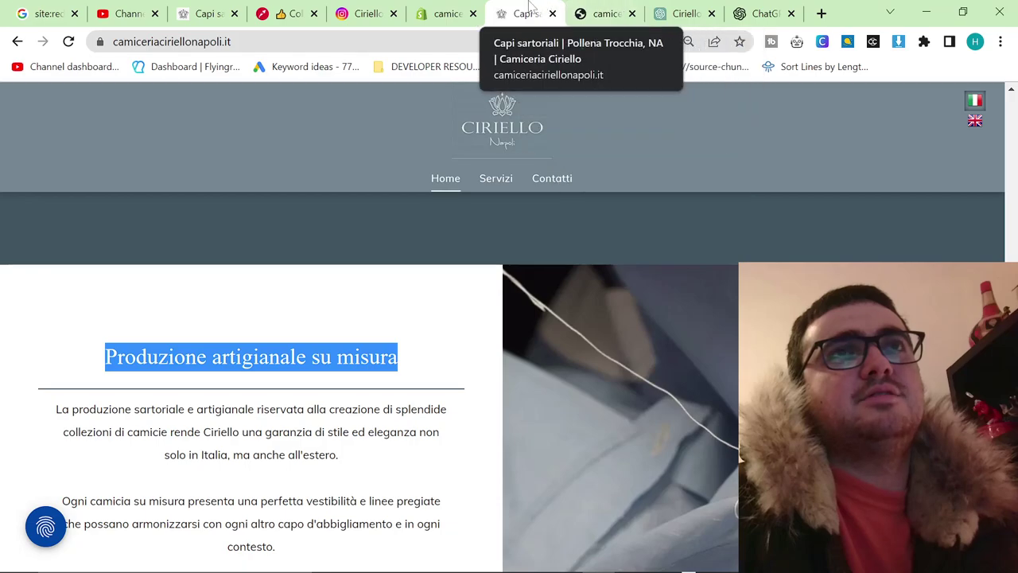
click(445, 13)
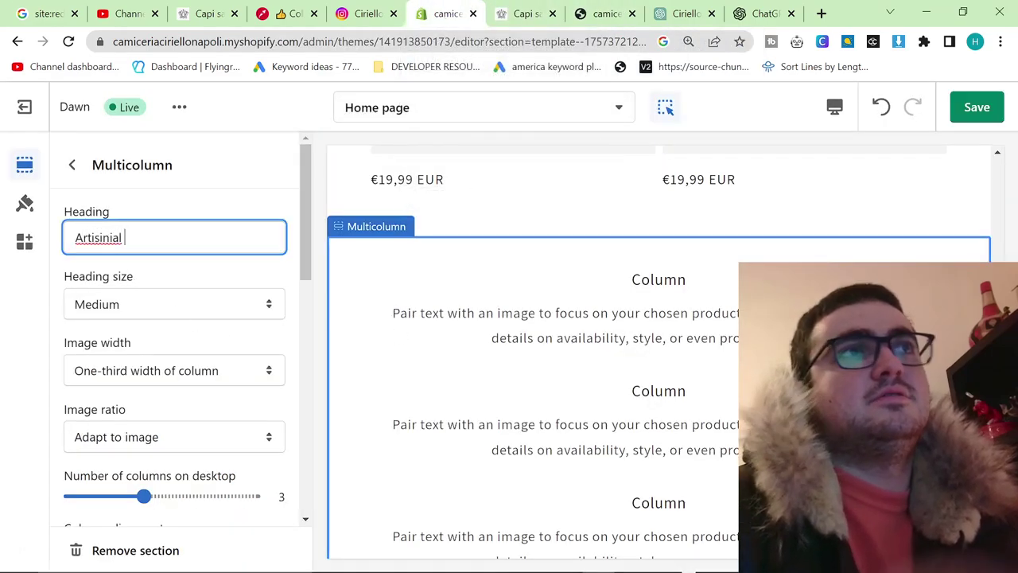
Correct 'Artisinial' to 'Artisanal' in the heading and copy the first translated English paragraph
right_click(112, 243)
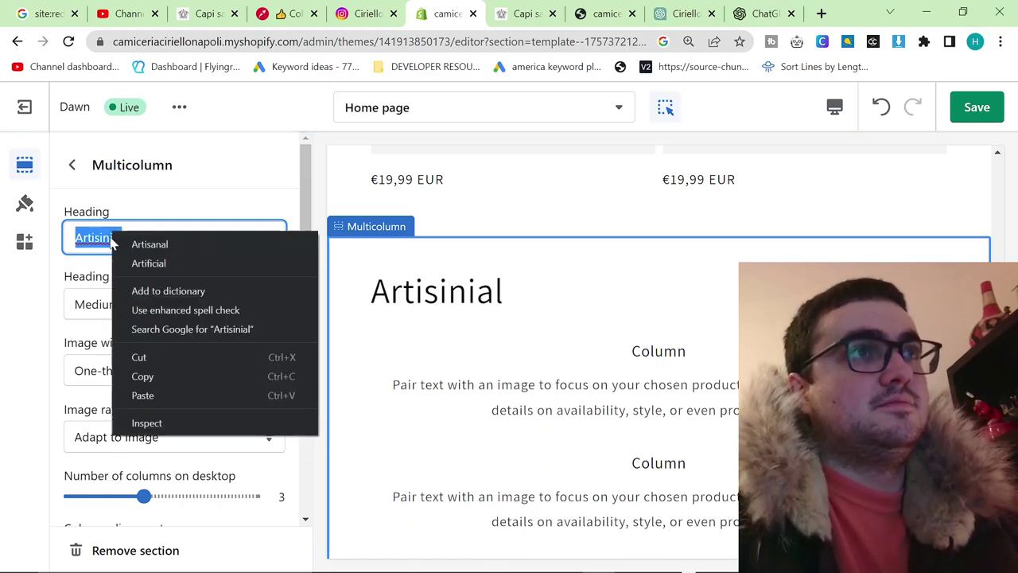
click(150, 245)
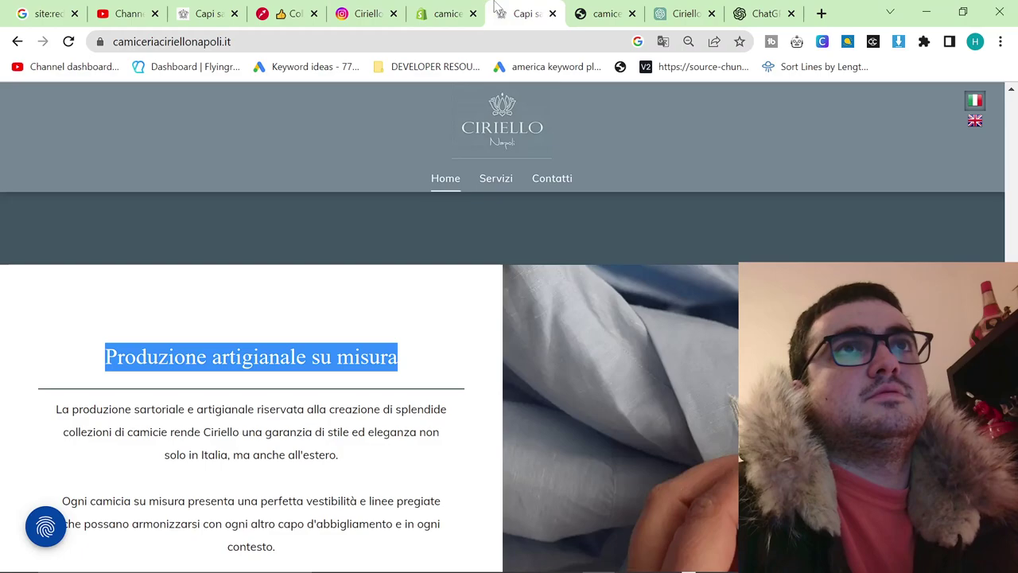
key(ctrl+Tab)
drag(684, 13, 525, 14)
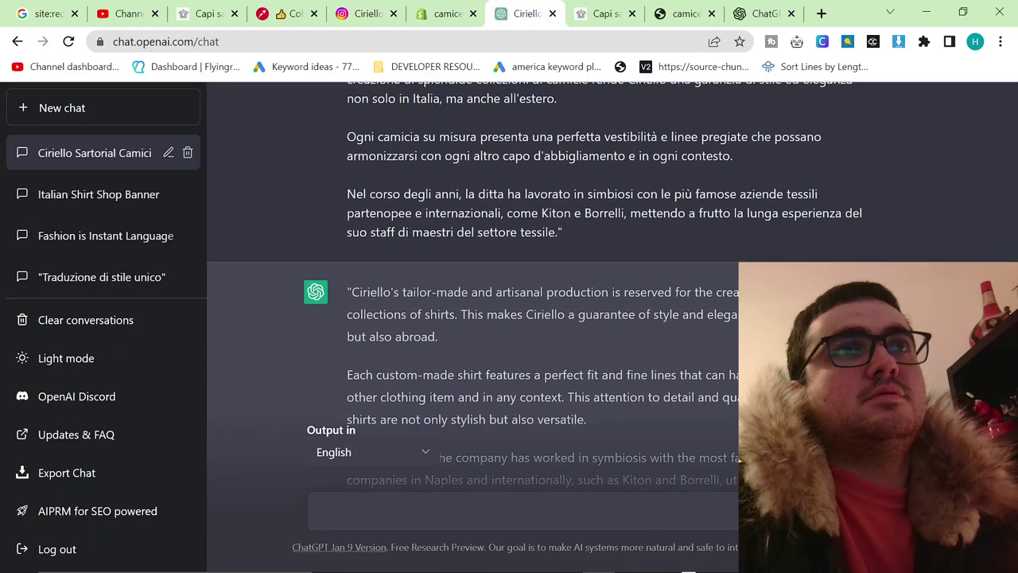
drag(438, 180, 350, 135)
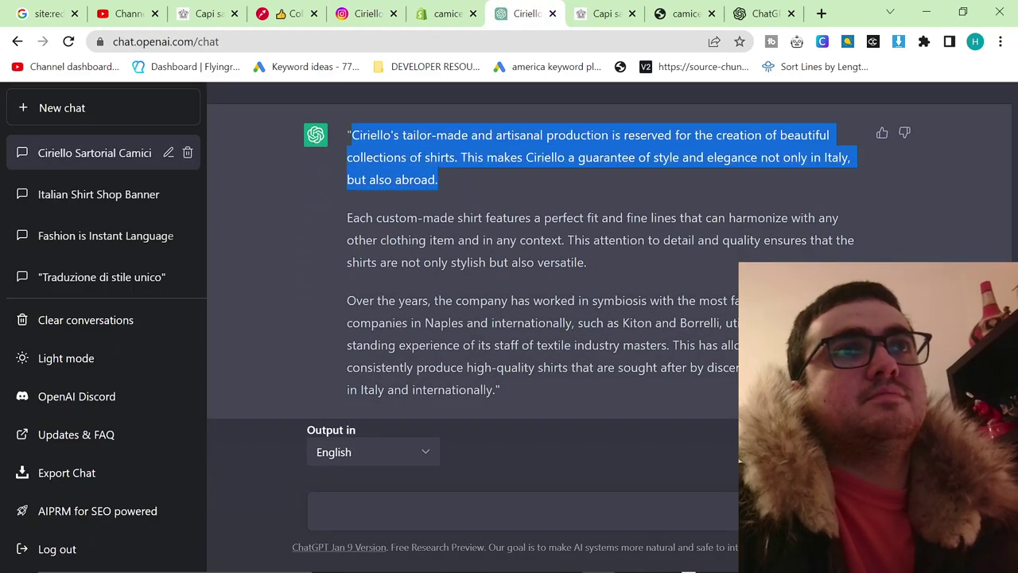
Replace the first Column block's placeholder description with the first translated paragraph
click(443, 11)
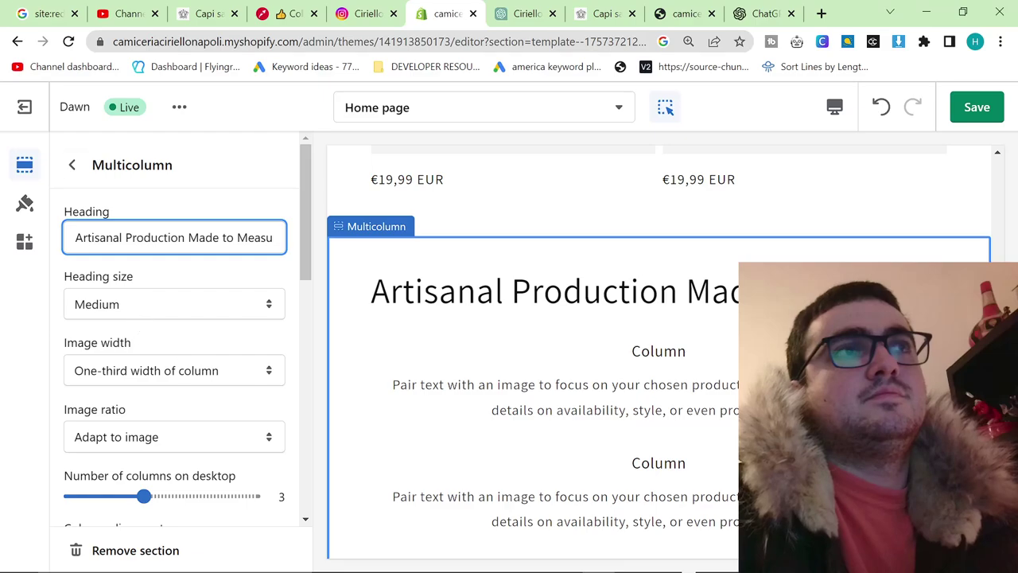
click(72, 165)
click(155, 389)
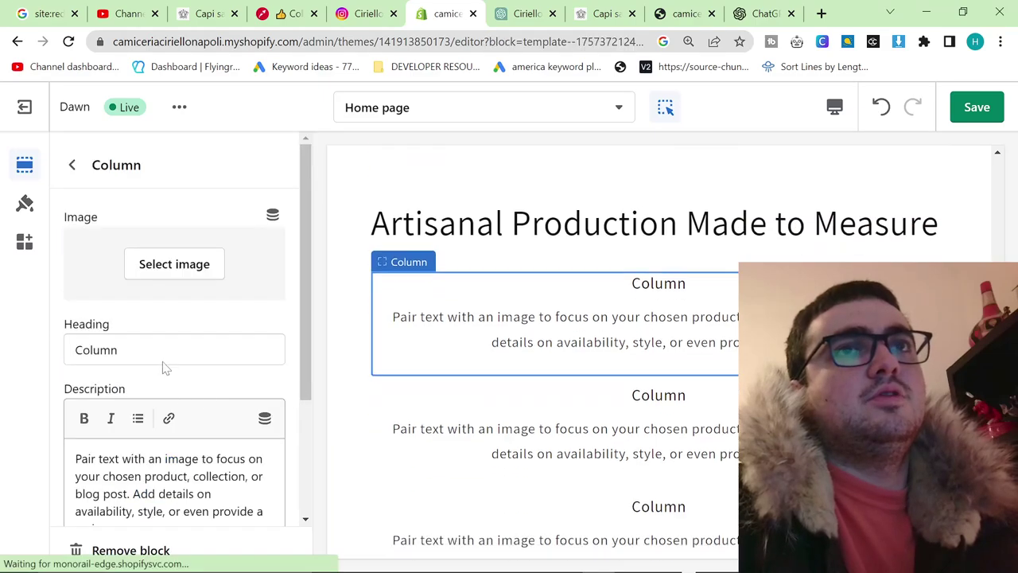
click(167, 477)
key(ctrl+a)
key(ctrl+v)
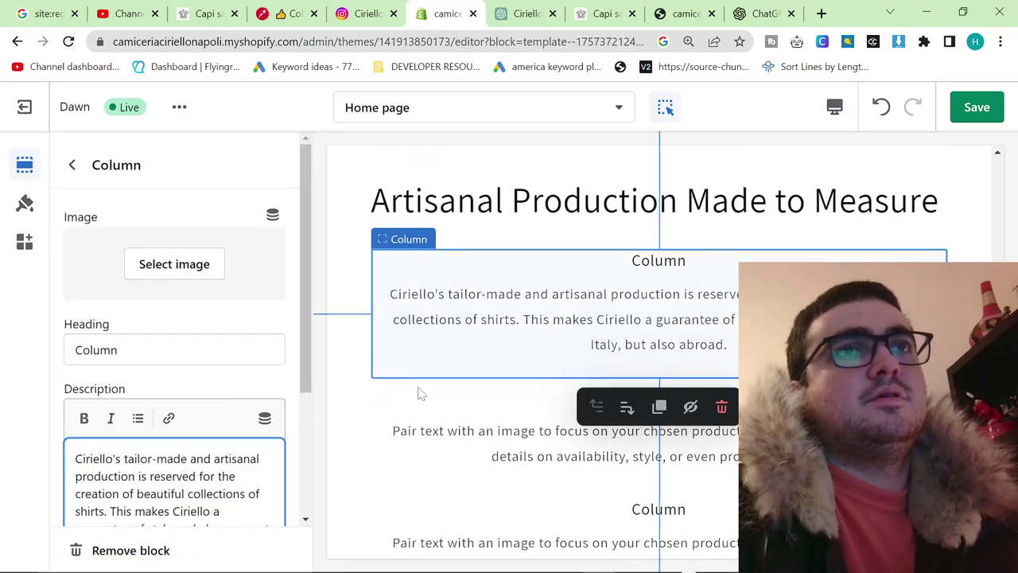
Put the second translated paragraph into the second Column block's description
click(527, 12)
drag(602, 269, 349, 132)
triple_click(452, 211)
click(447, 13)
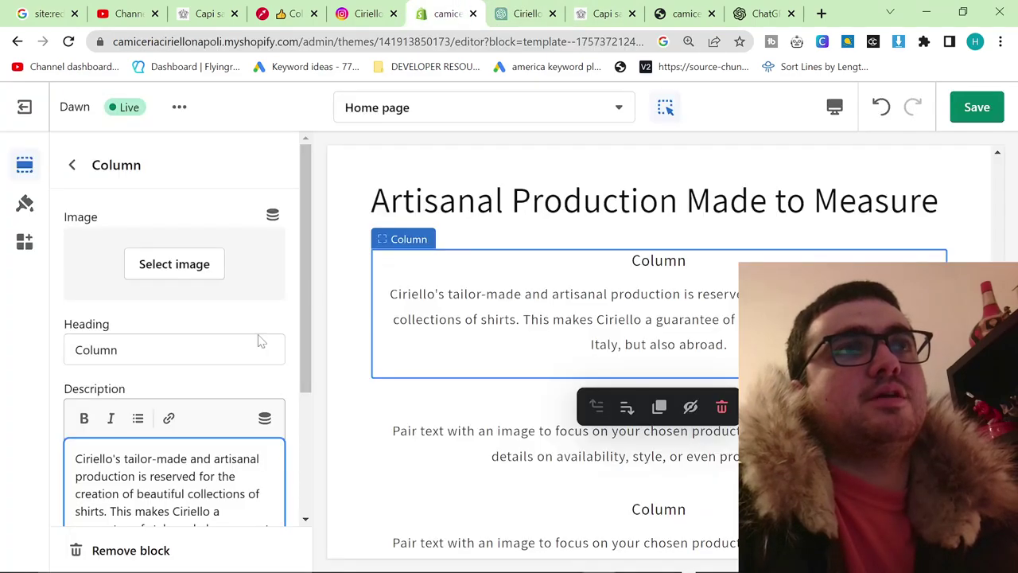
scroll(182, 344, down, 1)
click(73, 166)
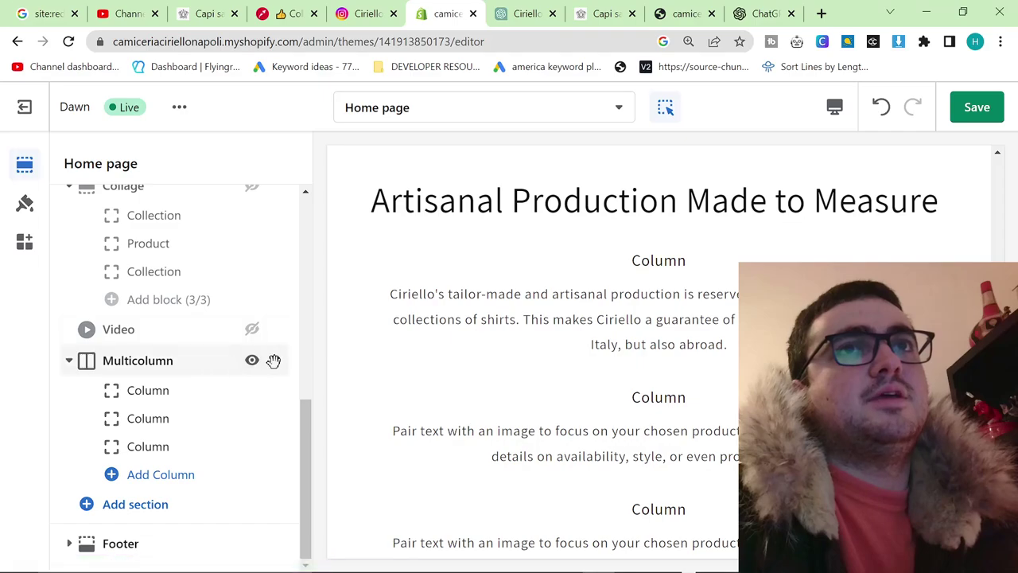
click(149, 422)
click(141, 475)
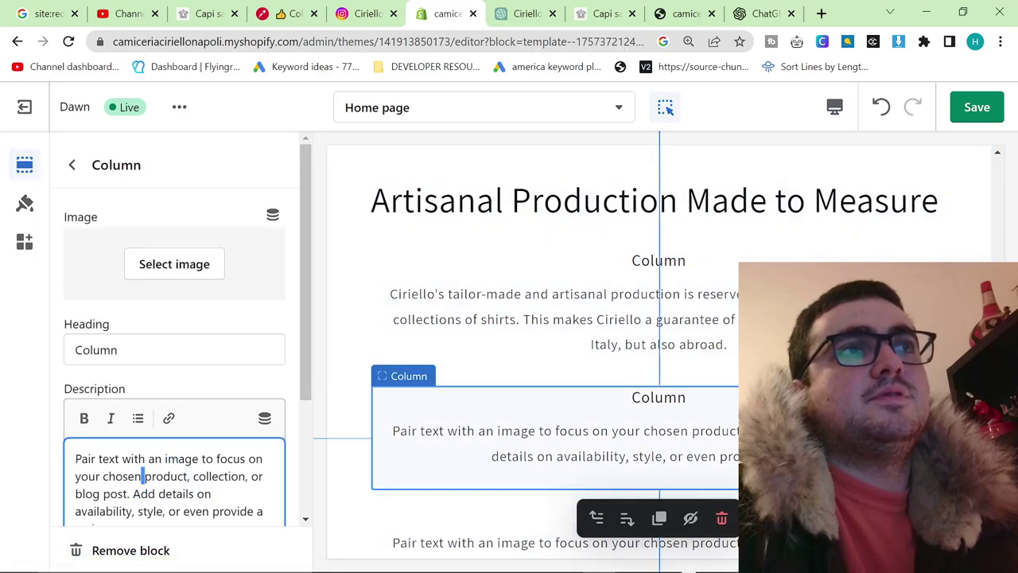
key(ctrl+a)
key(ctrl+v)
Copy the third translated paragraph from the ChatGPT conversation
scroll(239, 358, down, 3)
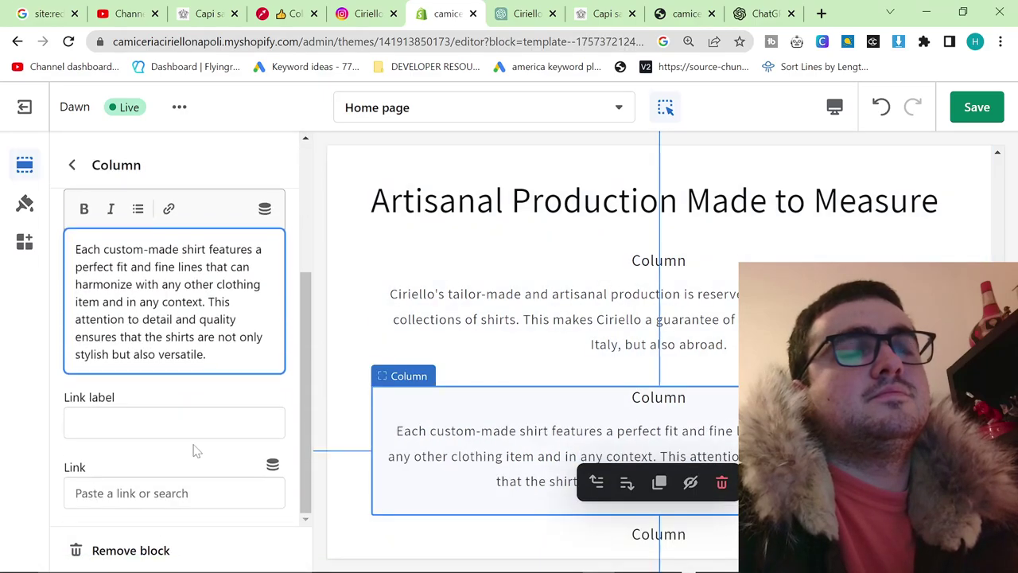
scroll(207, 414, up, 3)
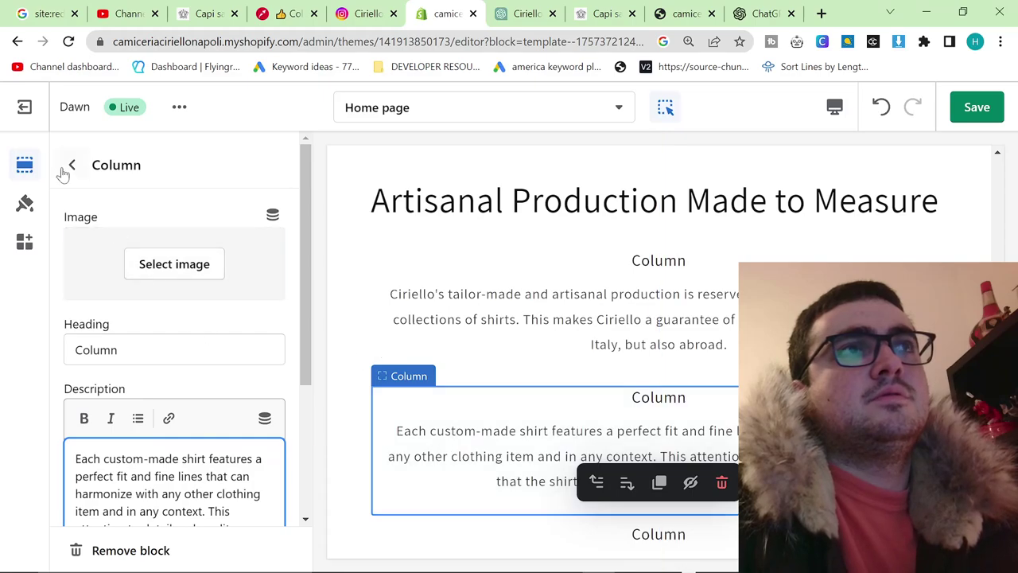
click(491, 10)
drag(345, 297, 500, 391)
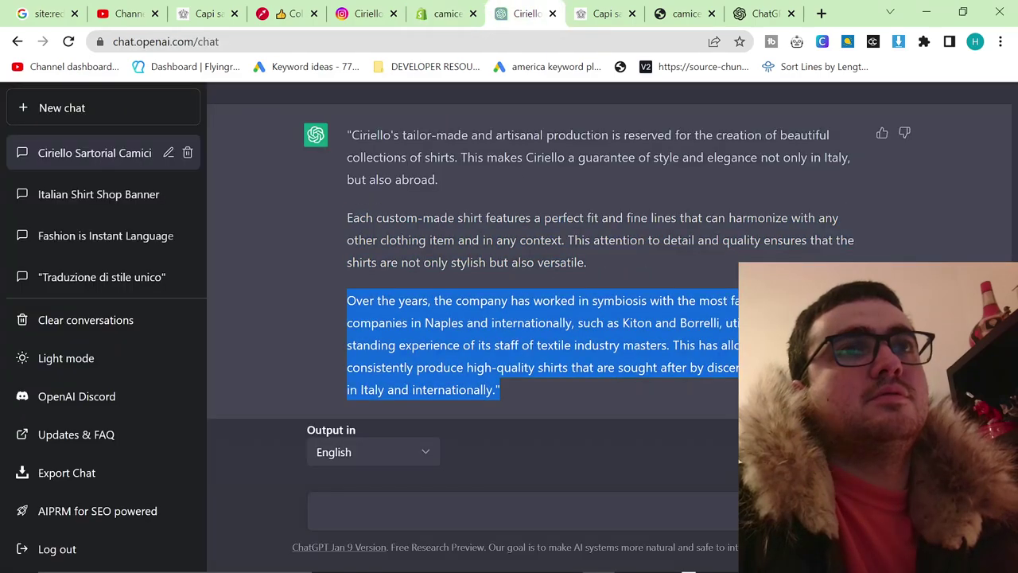
click(445, 13)
scroll(243, 433, down, 3)
scroll(107, 209, up, 3)
Replace the third Column block's placeholder description with the third translated paragraph
click(71, 165)
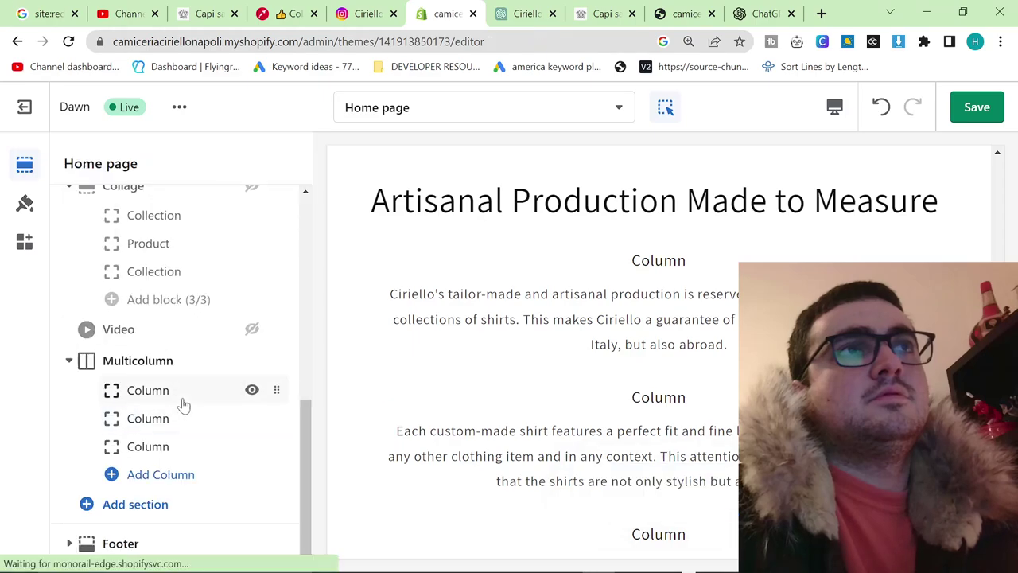
click(151, 447)
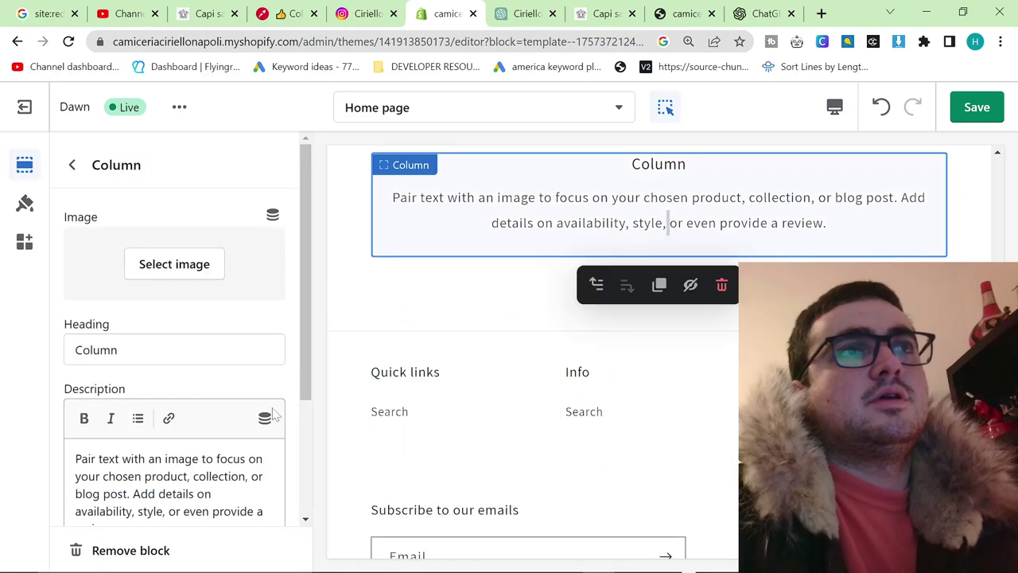
key(ctrl+a)
text(Over the years, the company has worked in symbiosis with the most famous textile companies in Naples and internationally, such as Kiton and Borrelli, utilizing the long-standing experience of its staff of textile industry masters. This has allowed Ciriello to consistently produce high-quality shirts that are sought after by discerning customers both in Italy and internationally.")
Delete the Multicolumn section's heading
click(68, 162)
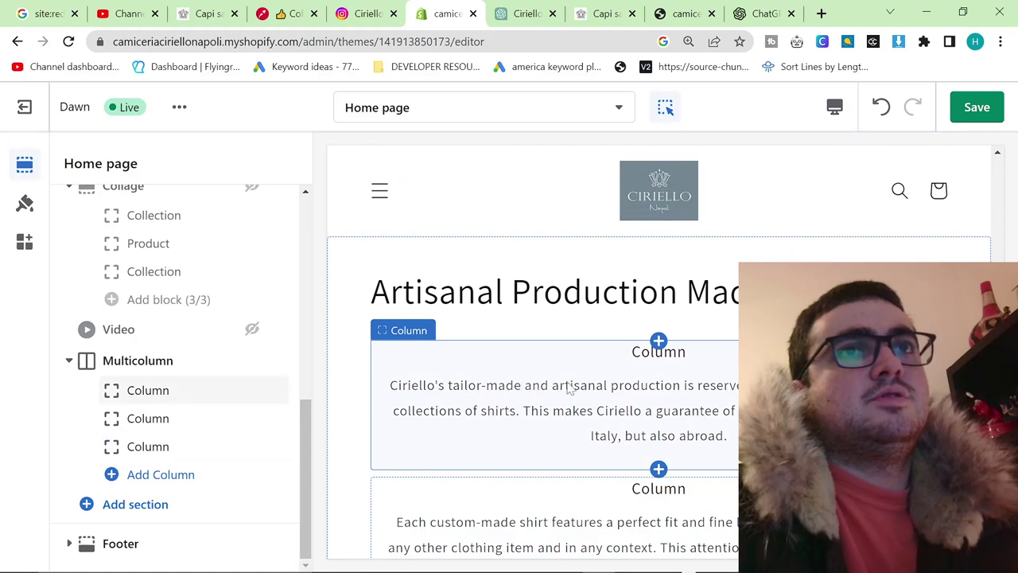
scroll(191, 325, up, 2)
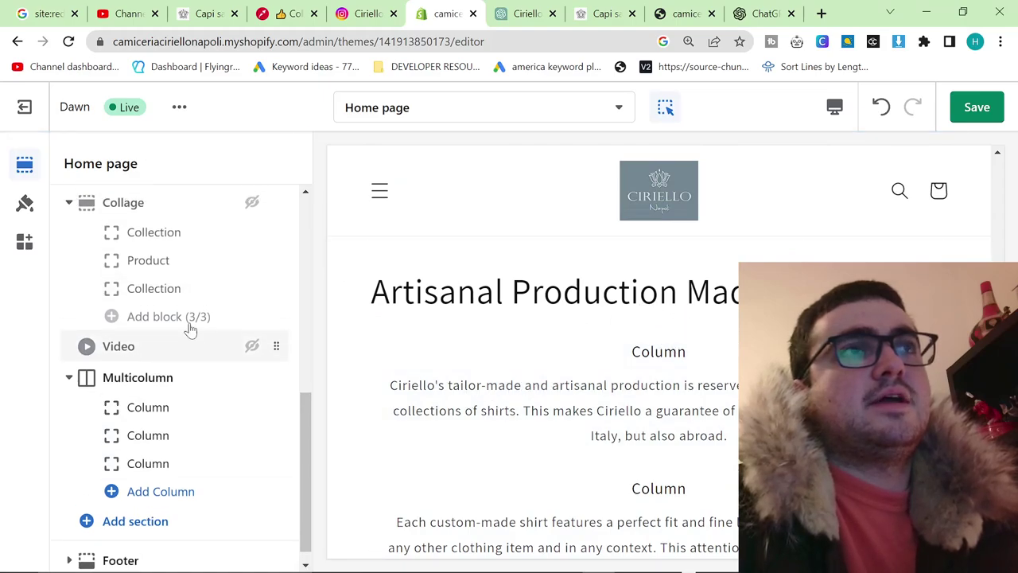
scroll(127, 398, down, 1)
click(118, 444)
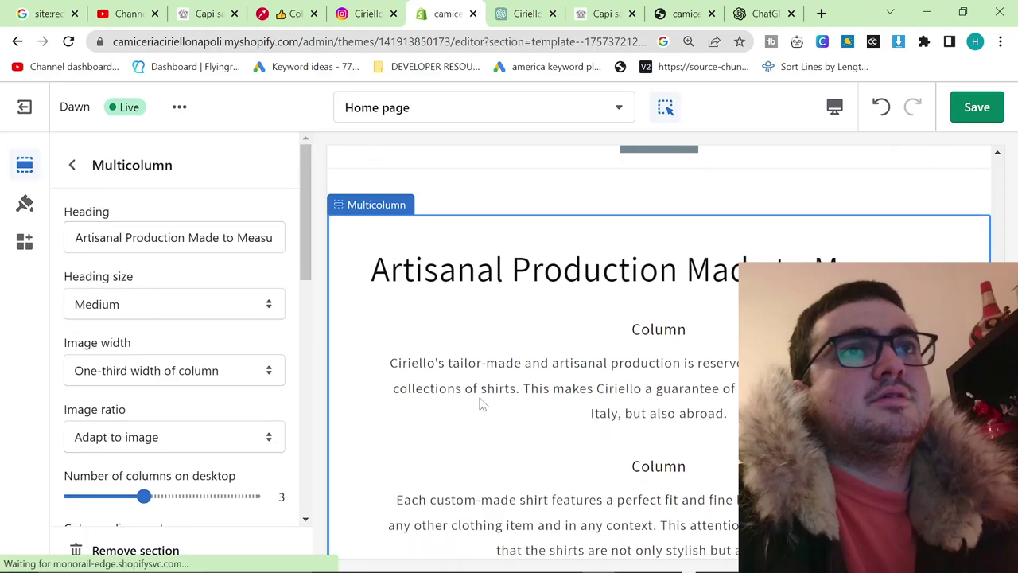
triple_click(157, 236)
key(ctrl+c)
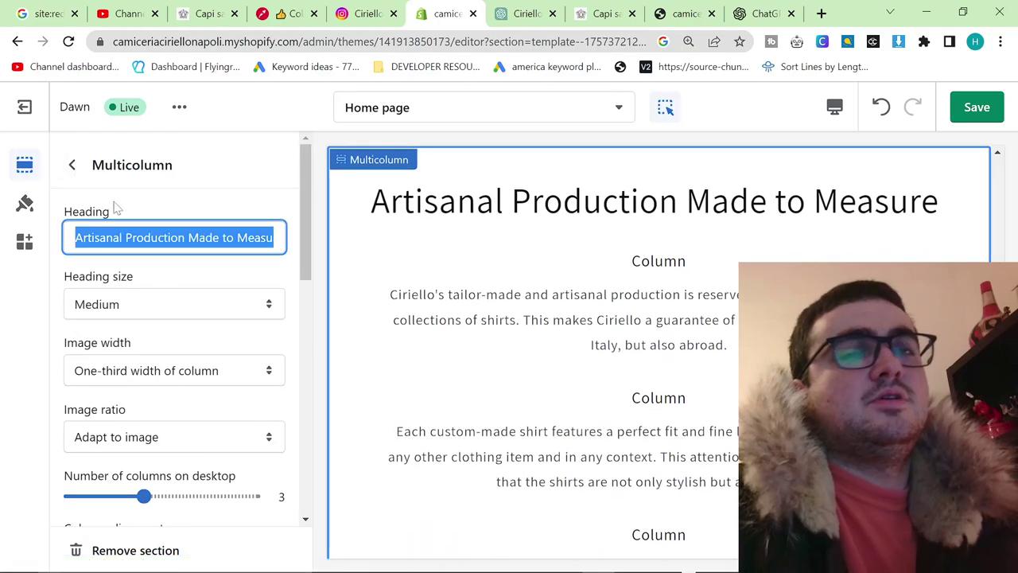
key(BackSpace)
Make 'Artisanal Production Made to Measure' the first column's heading
click(71, 165)
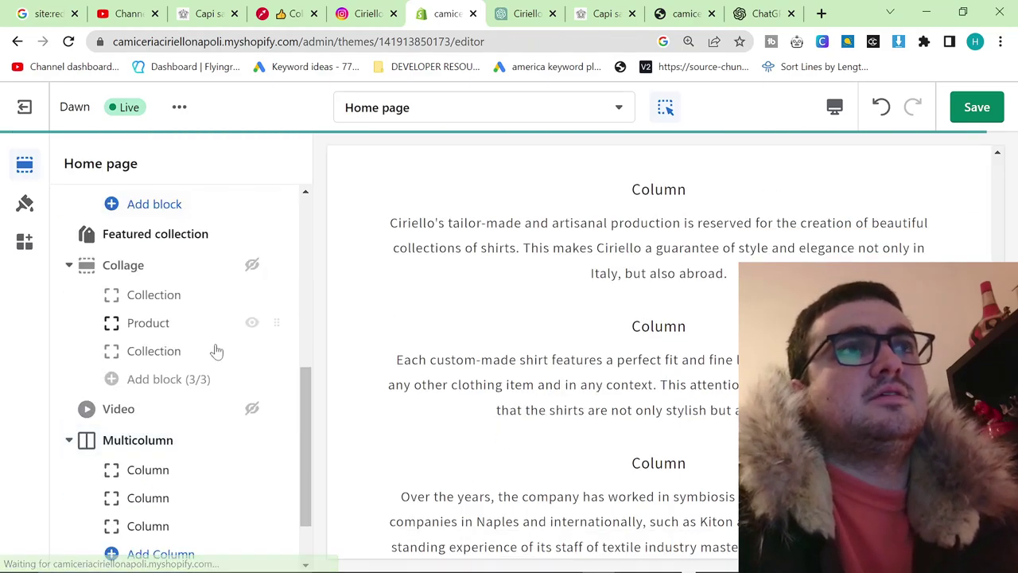
click(148, 470)
triple_click(167, 350)
key(ctrl+v)
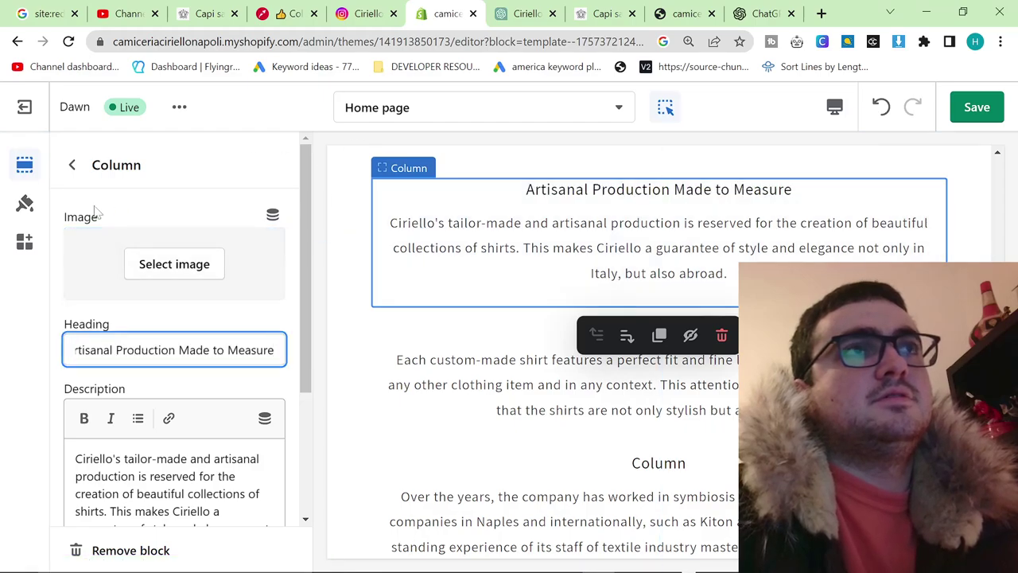
click(71, 164)
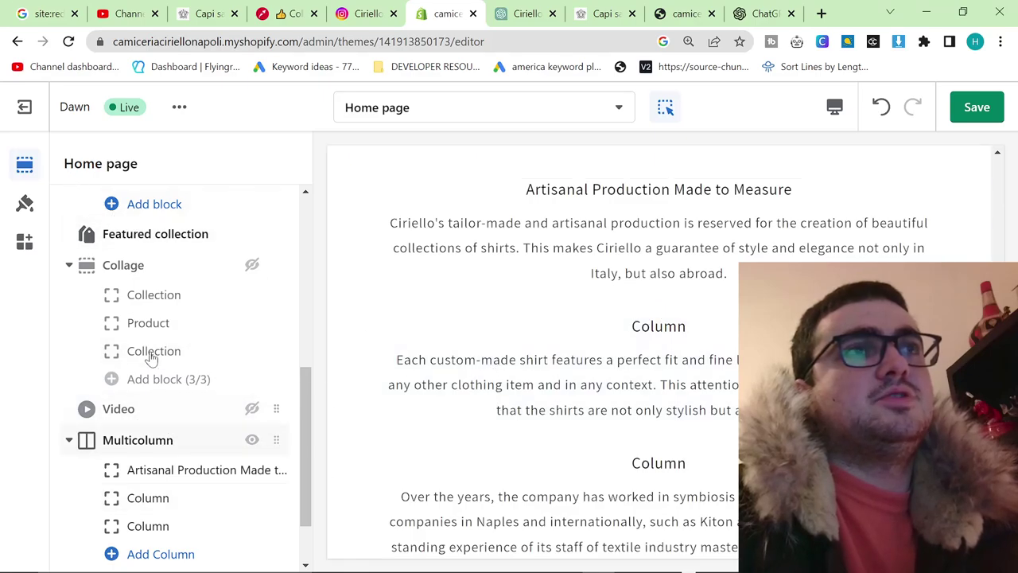
click(148, 498)
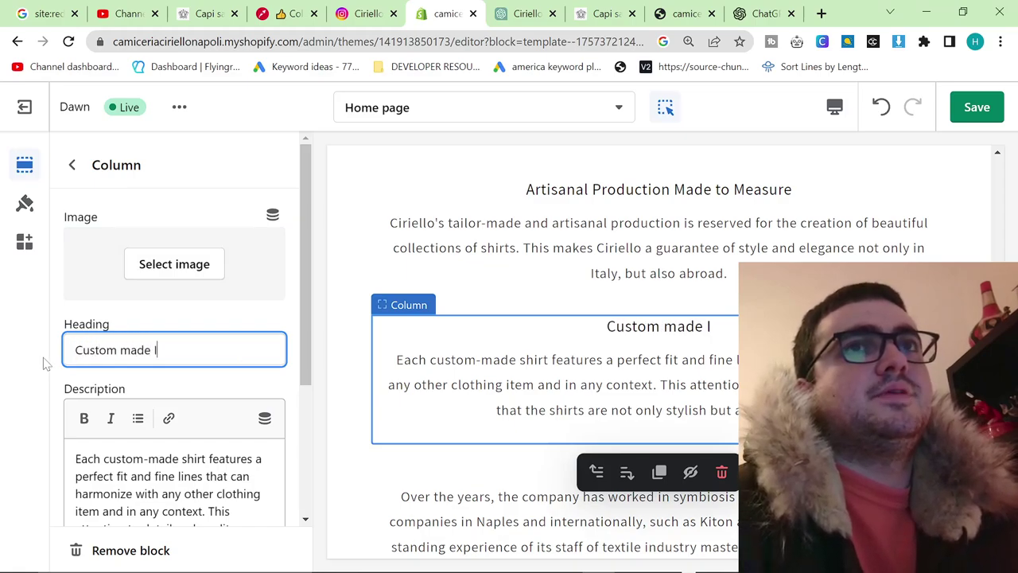
click(73, 166)
Set the third column's heading to 'Working with Giants' and save the theme
scroll(525, 311, down, 1)
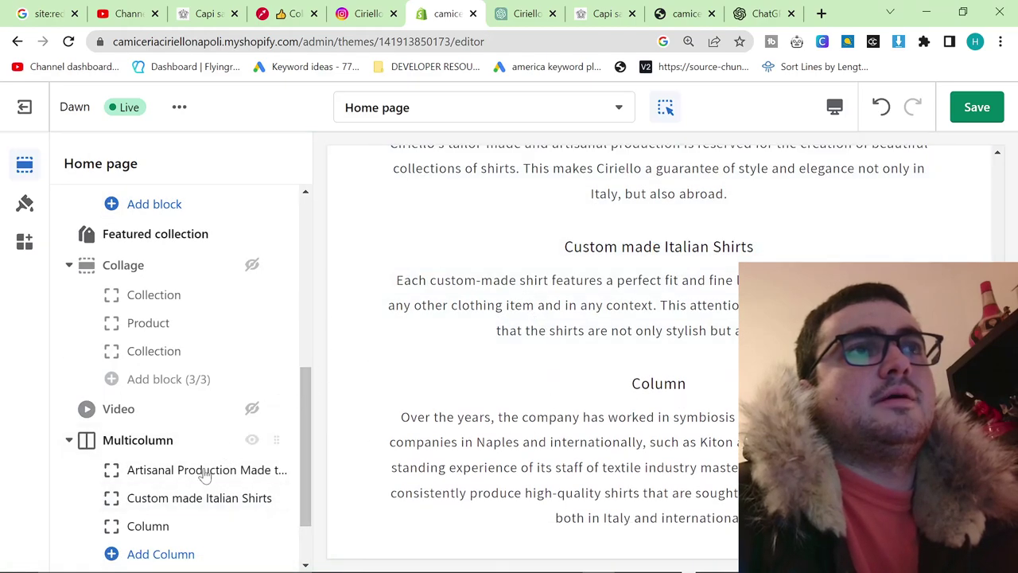
click(148, 525)
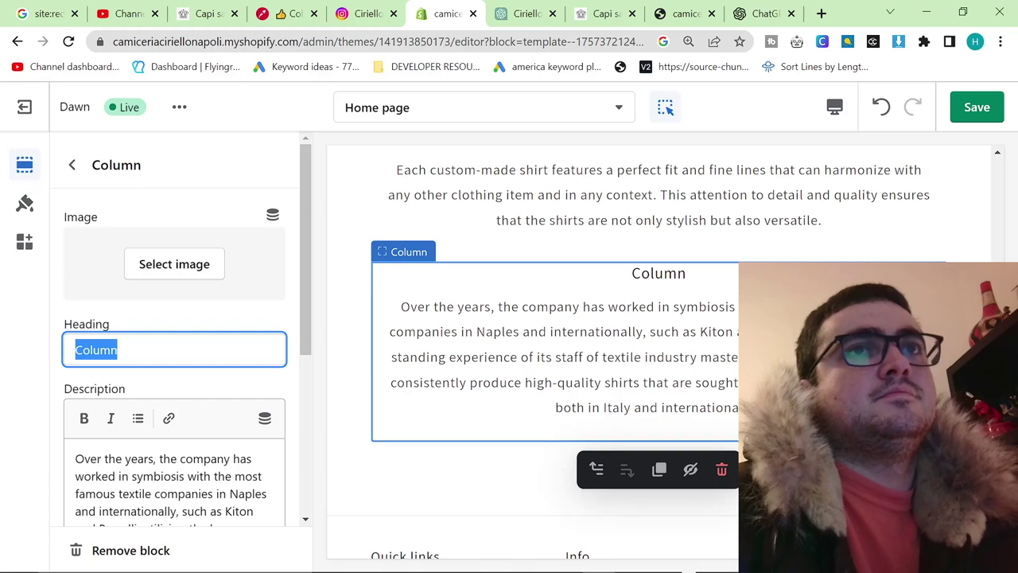
text(`)
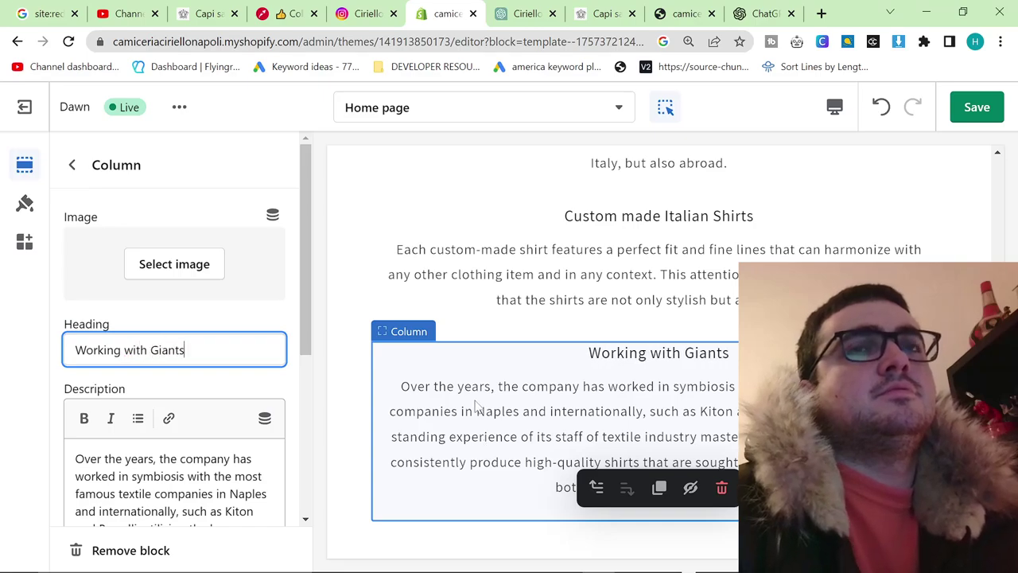
click(975, 111)
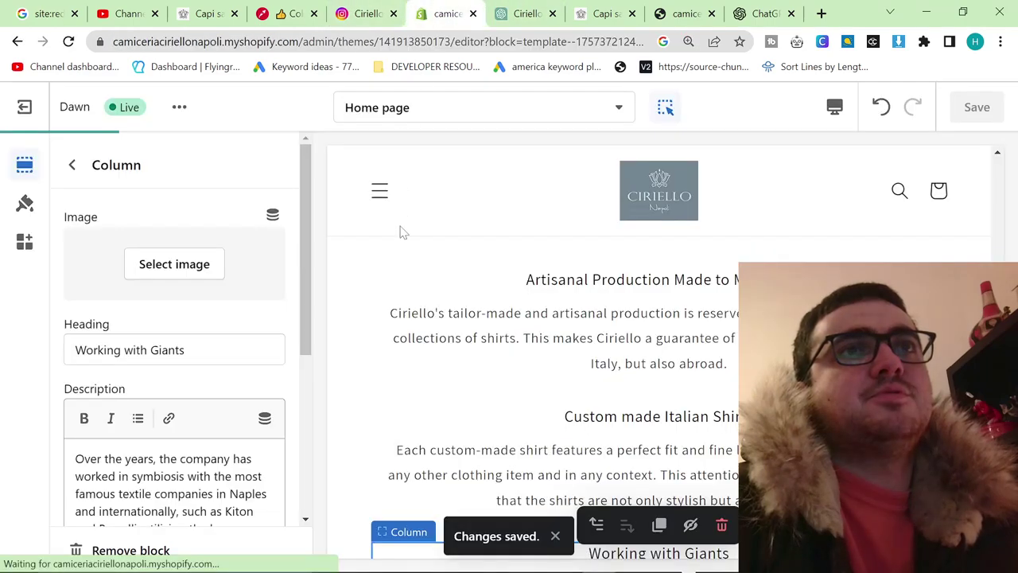
Open the tailor portrait post on Instagram and download one photo with the image downloader
click(366, 13)
scroll(673, 365, down, 3)
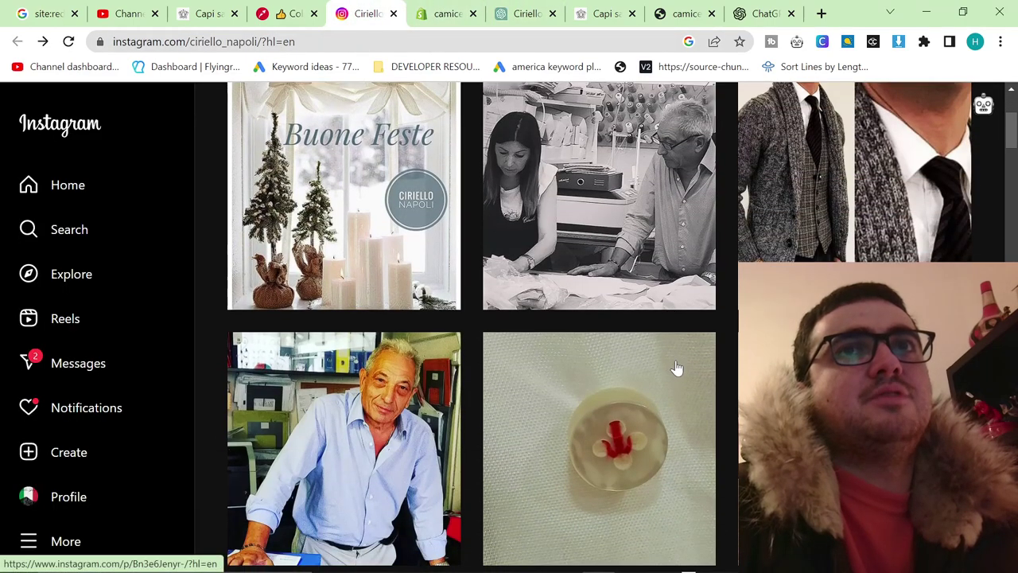
scroll(677, 368, down, 2)
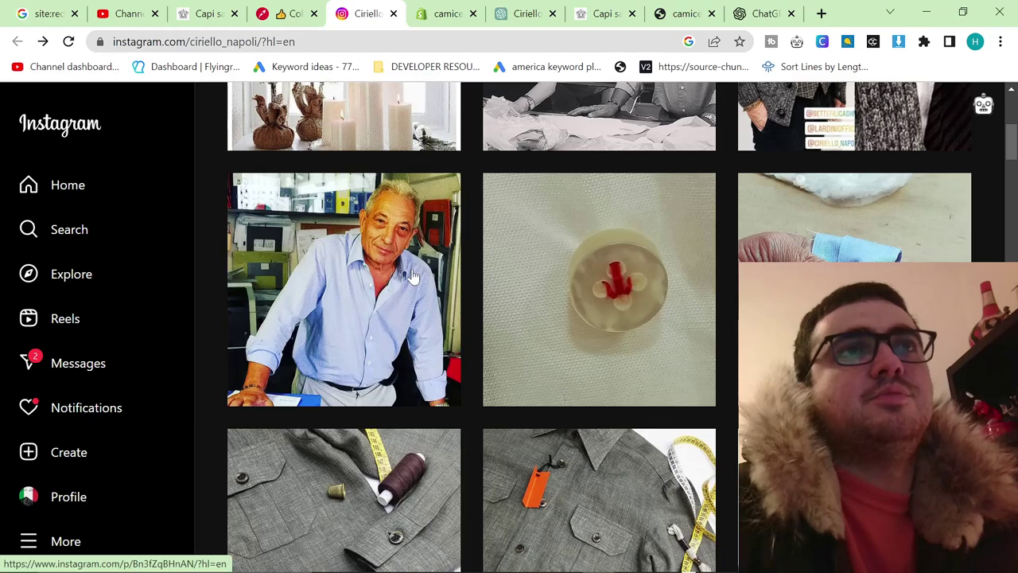
click(413, 276)
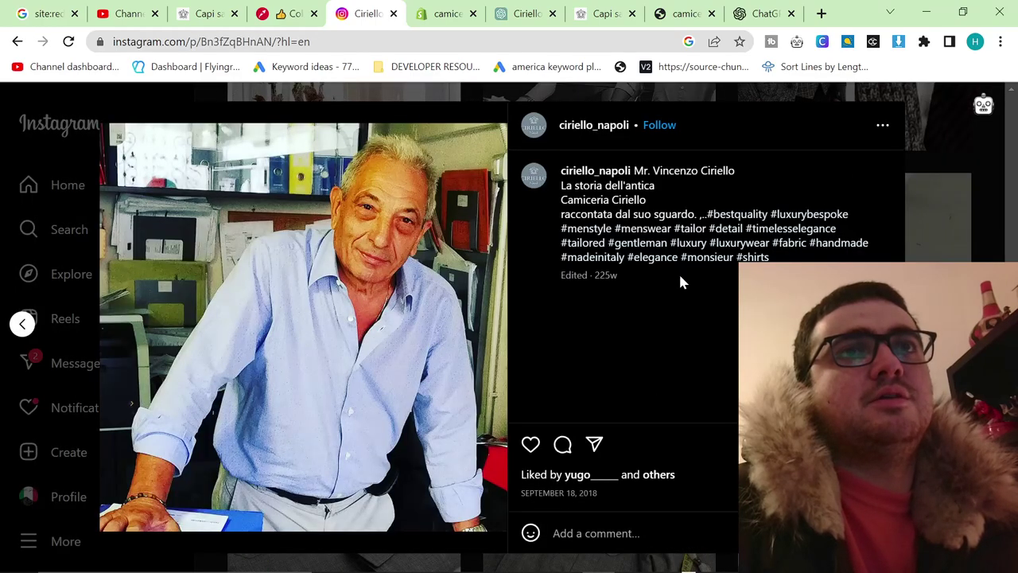
click(899, 41)
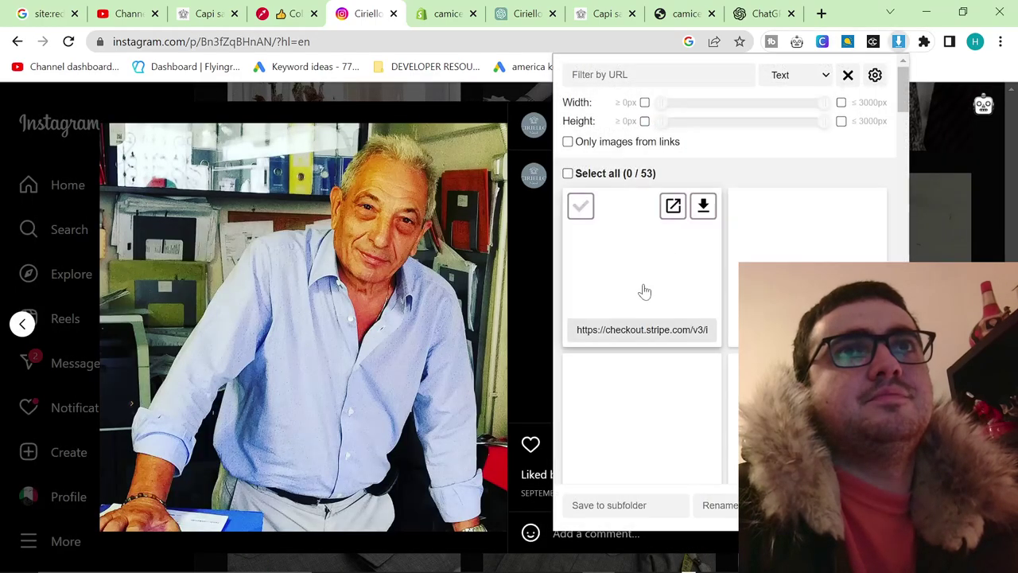
scroll(804, 303, down, 2)
scroll(804, 302, down, 10)
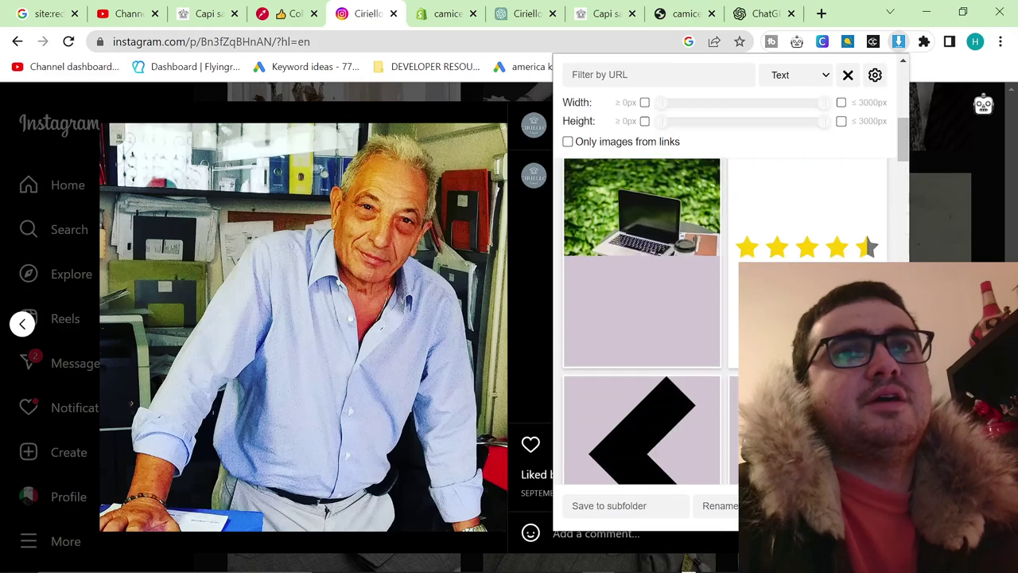
scroll(804, 303, down, 5)
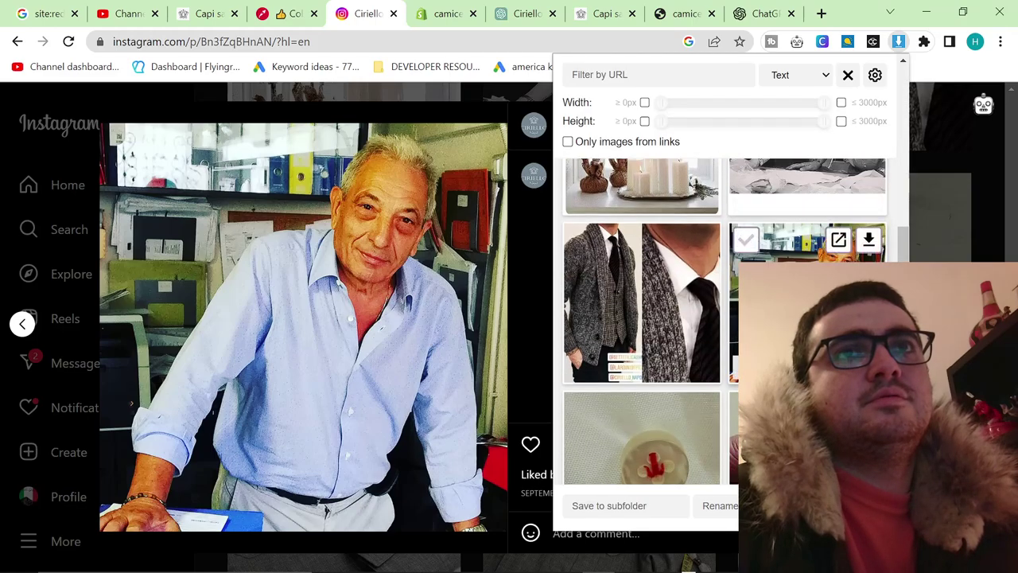
click(869, 240)
Reopen the image downloader list on the Instagram post to grab the remaining photos
scroll(870, 257, down, 6)
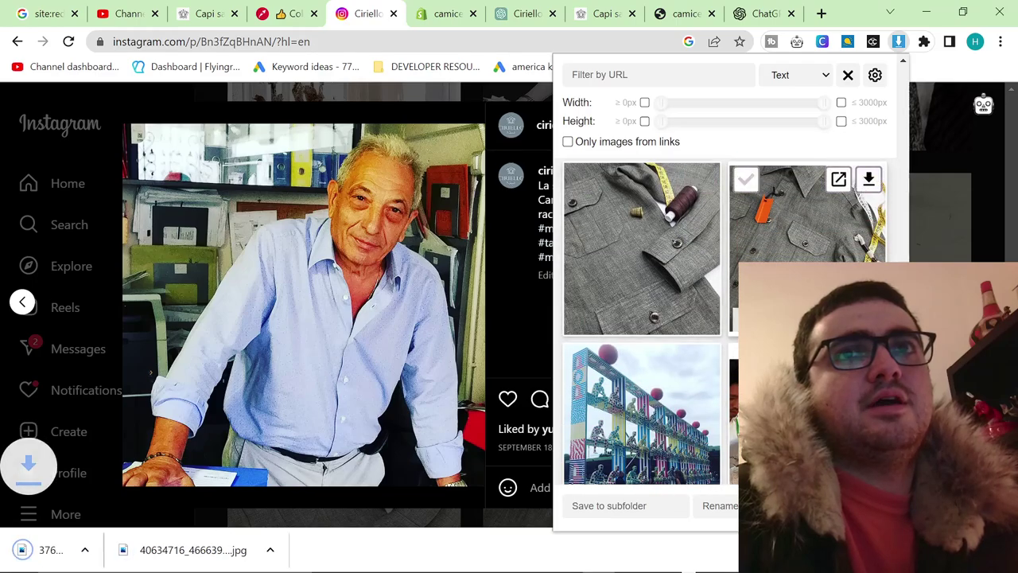
scroll(868, 183, down, 4)
scroll(667, 284, up, 1)
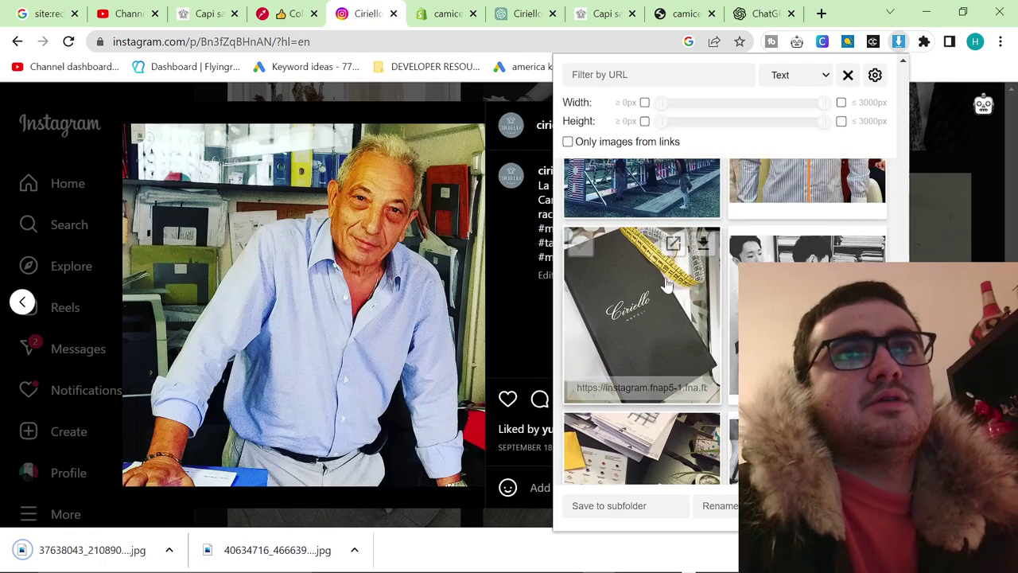
scroll(705, 263, down, 2)
scroll(708, 295, up, 2)
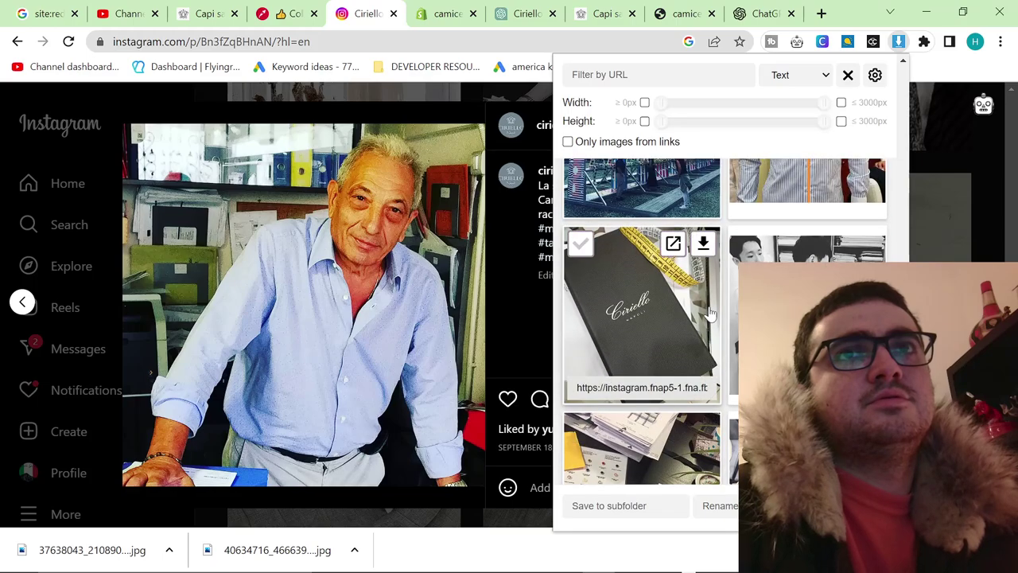
scroll(710, 315, down, 2)
scroll(710, 314, up, 2)
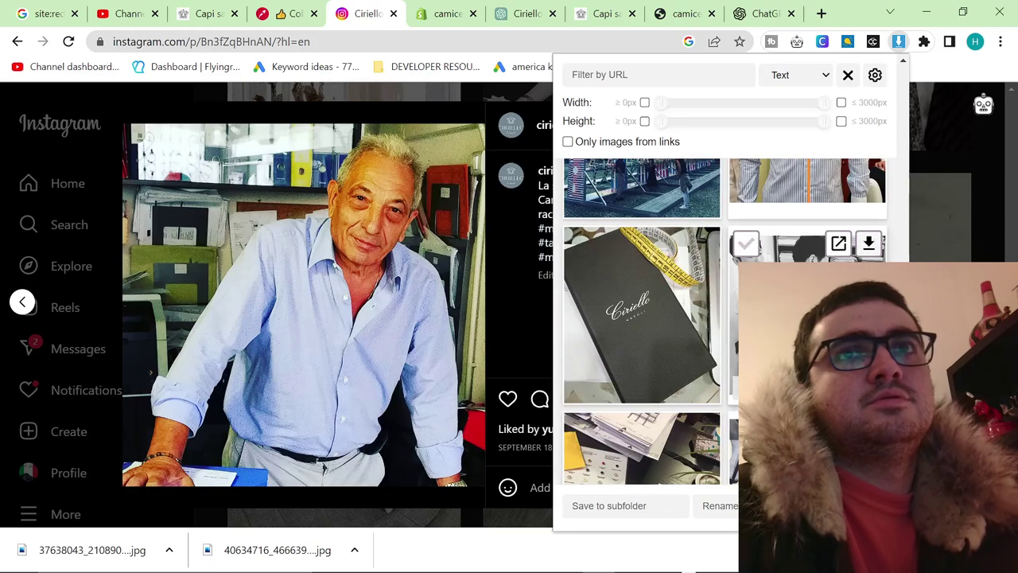
scroll(716, 318, down, 3)
click(467, 9)
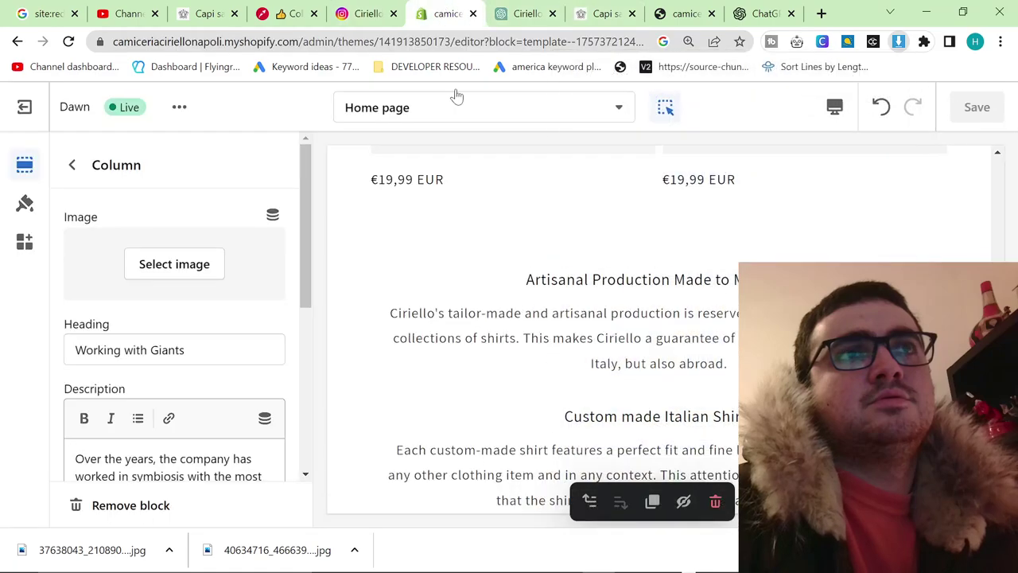
click(287, 14)
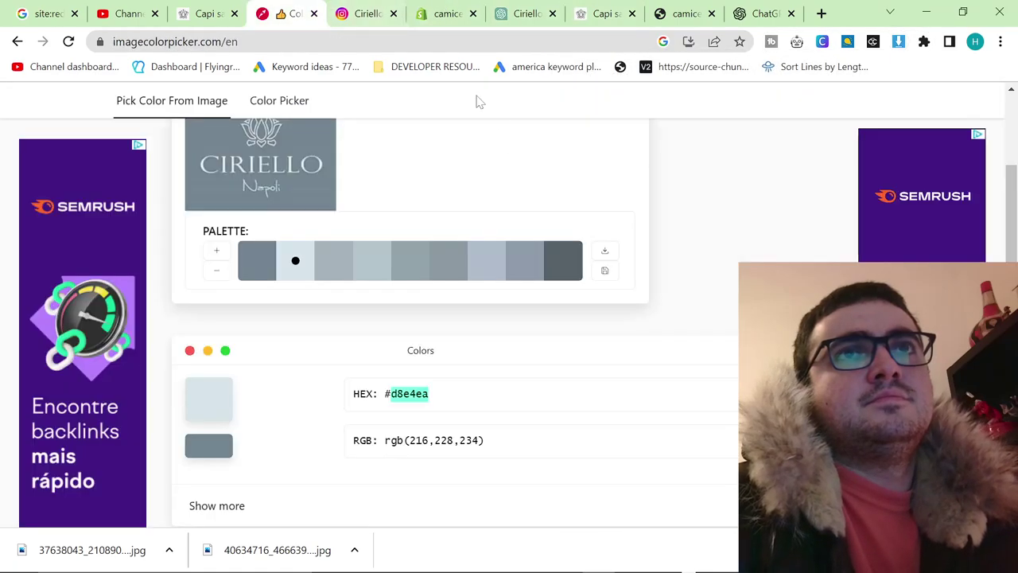
click(364, 14)
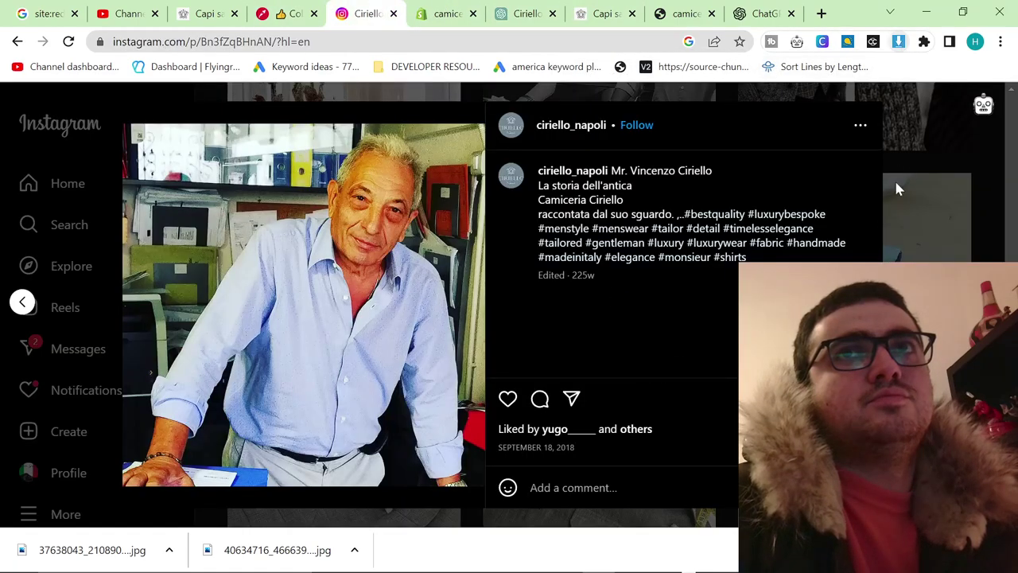
click(898, 41)
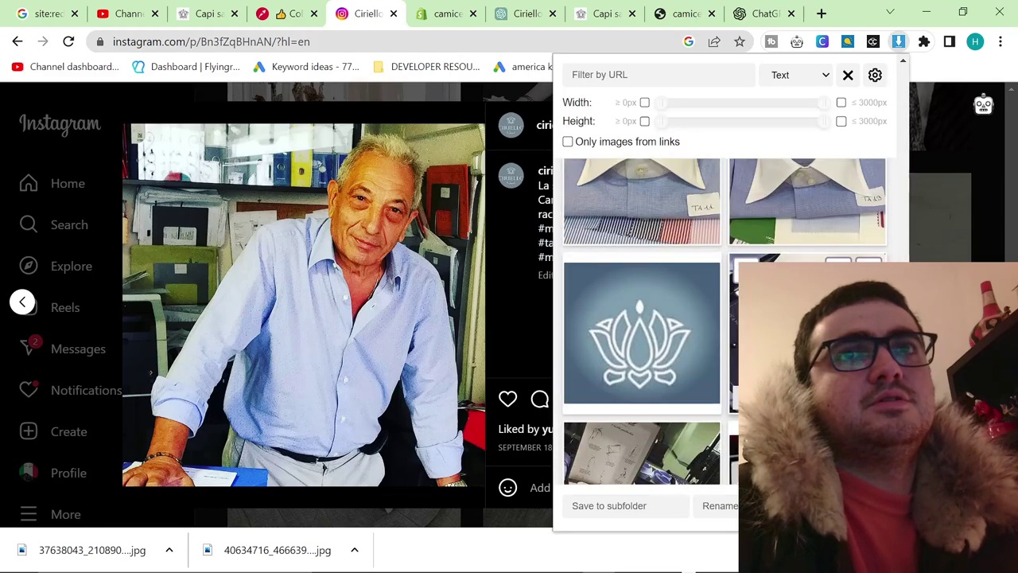
click(447, 9)
Upload the three downloaded Instagram photos into the image library for the Artisanal column
click(660, 199)
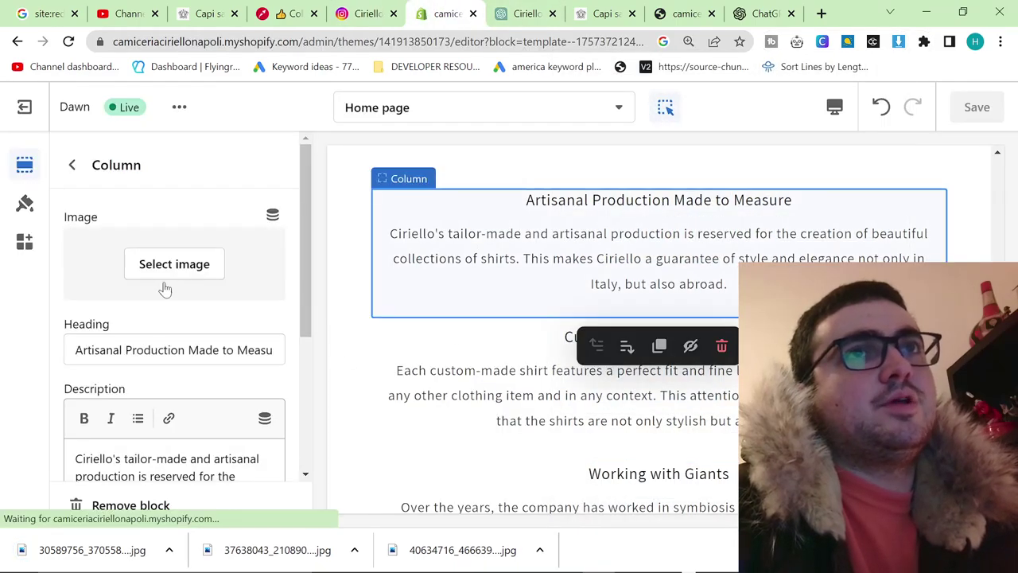
click(191, 264)
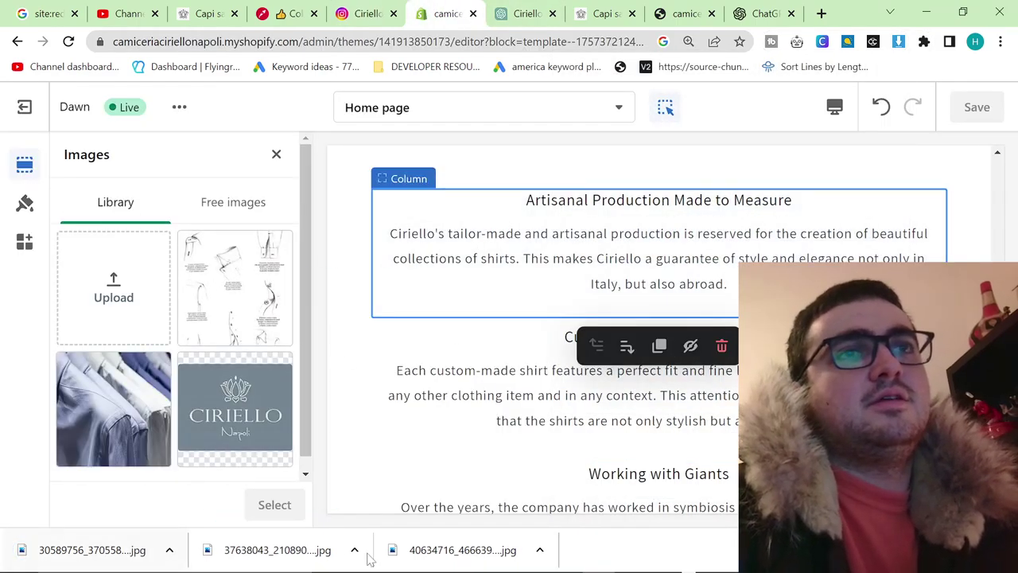
drag(398, 550, 266, 374)
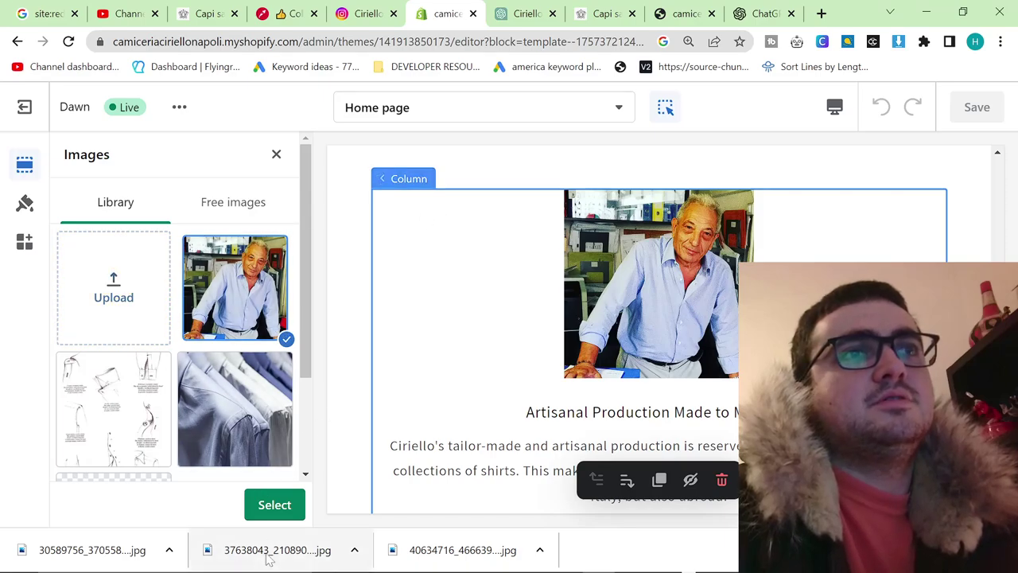
drag(266, 550, 143, 290)
drag(115, 478, 119, 445)
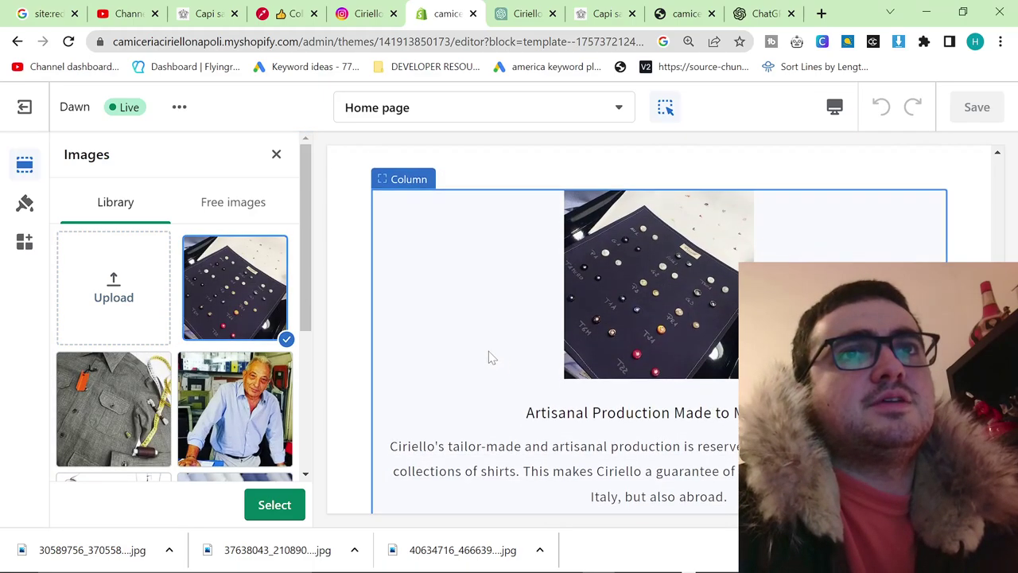
Set the grey shirt photo as the Artisanal Production Made to Measure column's image
click(85, 422)
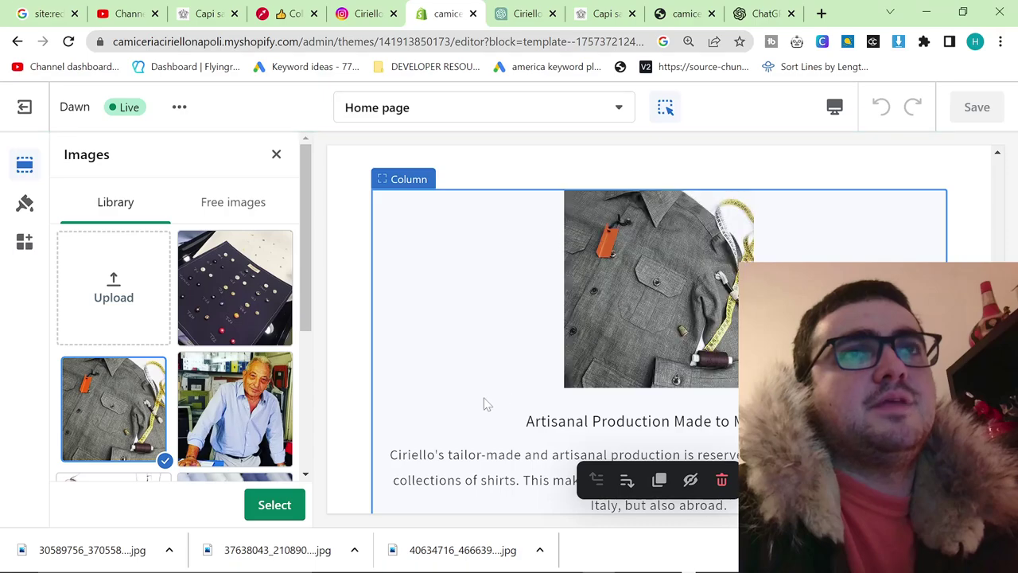
click(269, 509)
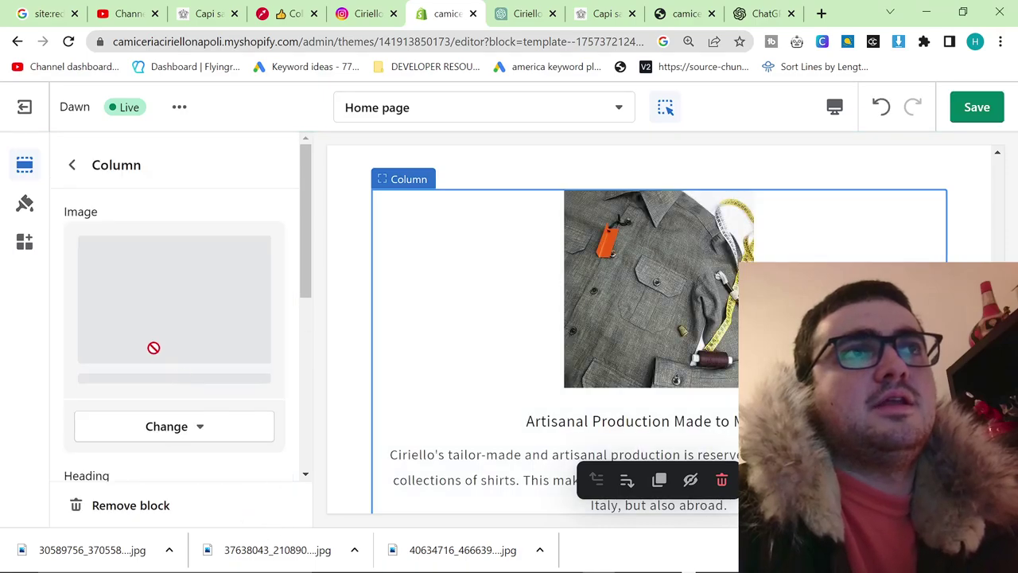
scroll(171, 347, down, 5)
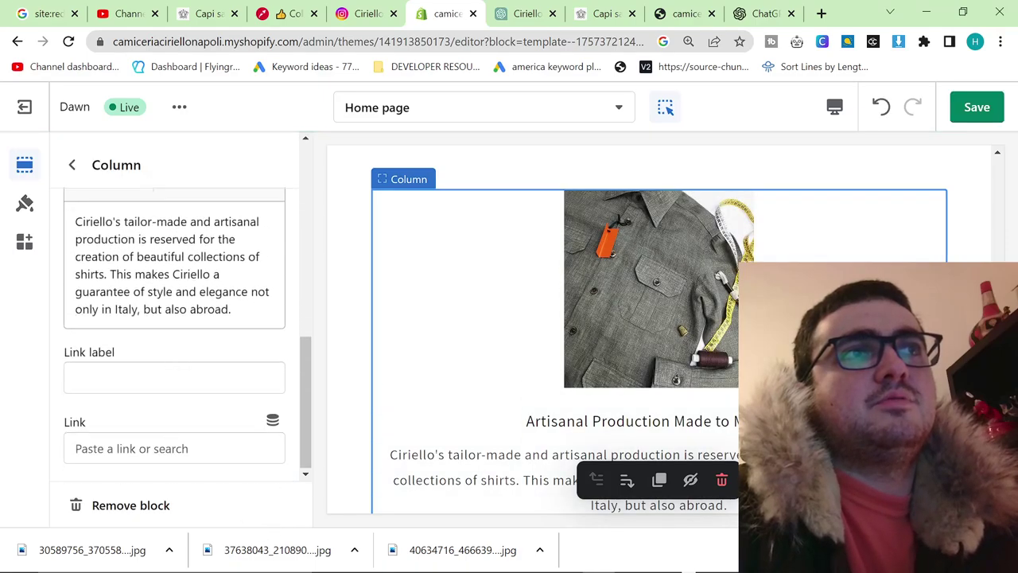
scroll(116, 205, up, 5)
Give the Custom made Italian Shirts column the buttons-on-fabric photo
click(70, 166)
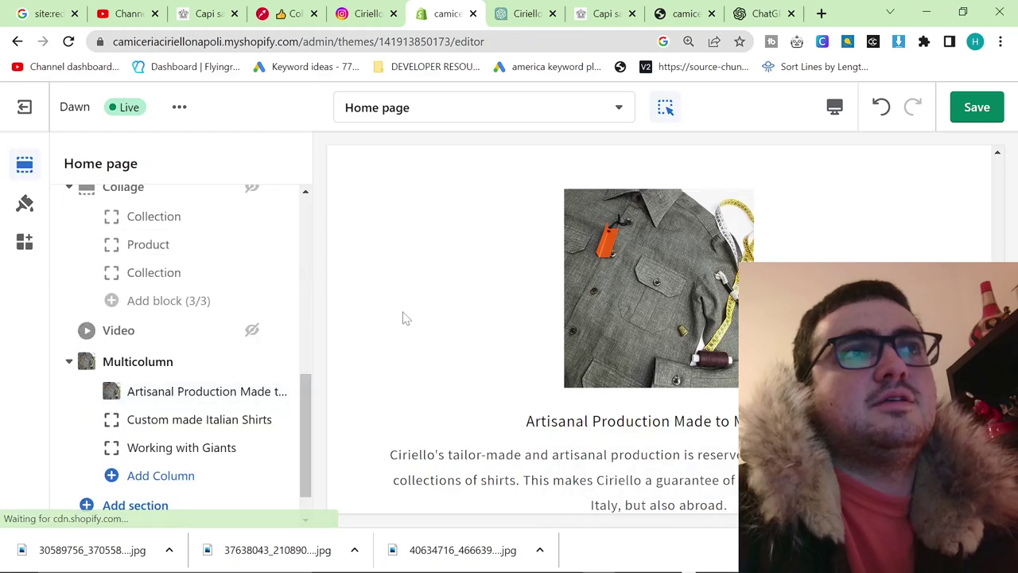
scroll(257, 384, down, 1)
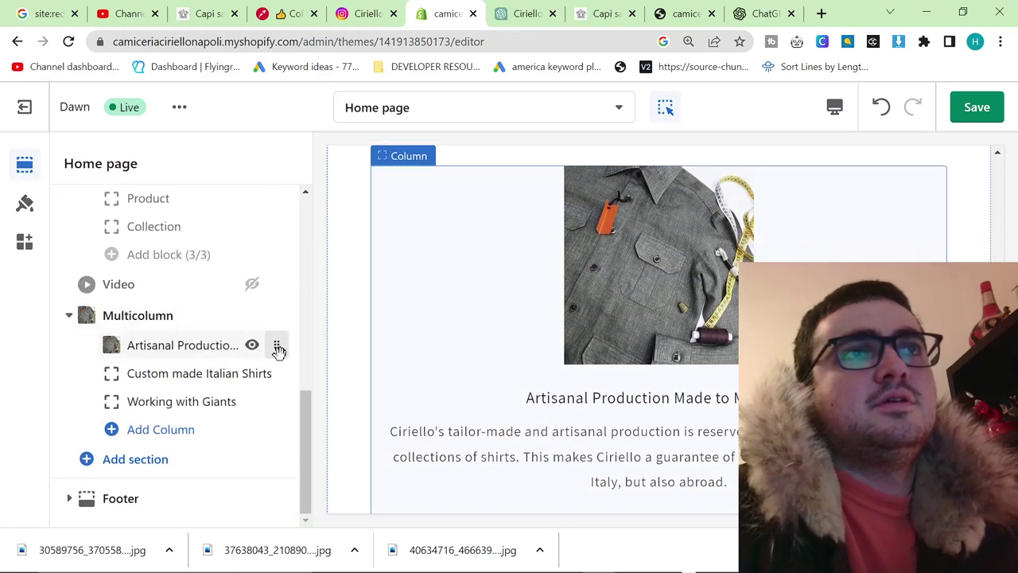
scroll(564, 364, down, 2)
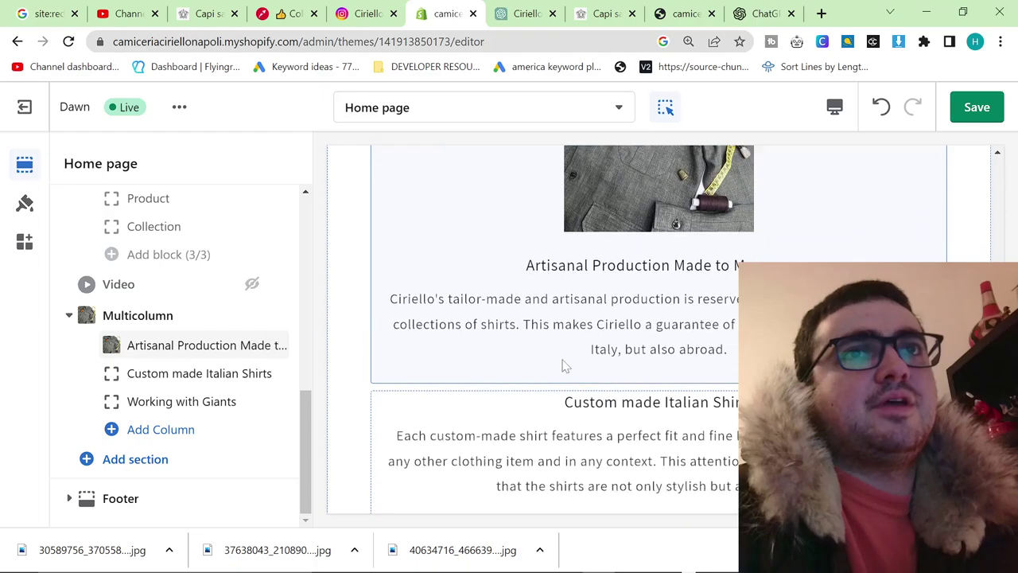
scroll(636, 374, up, 3)
scroll(660, 382, up, 2)
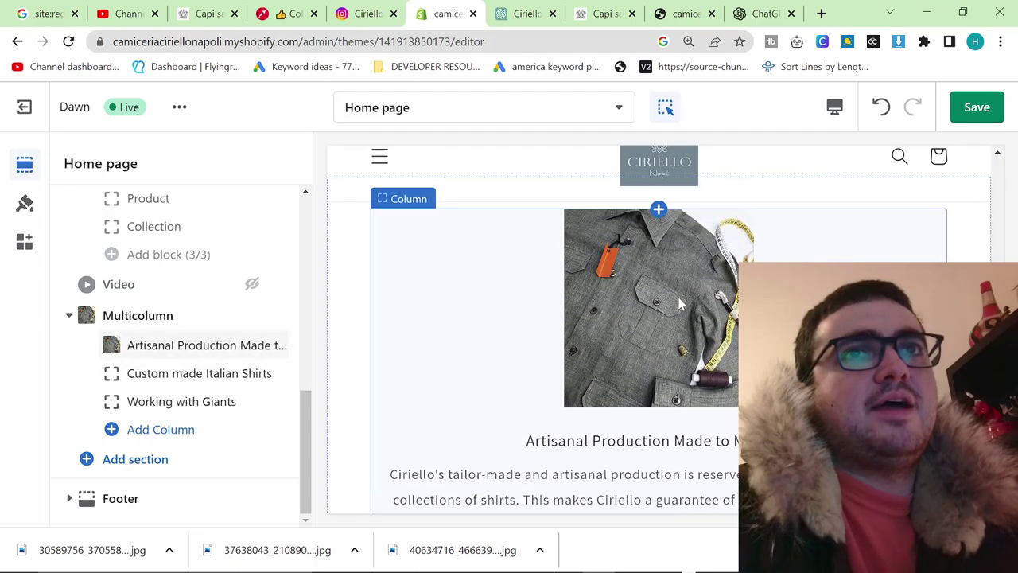
scroll(646, 387, down, 1)
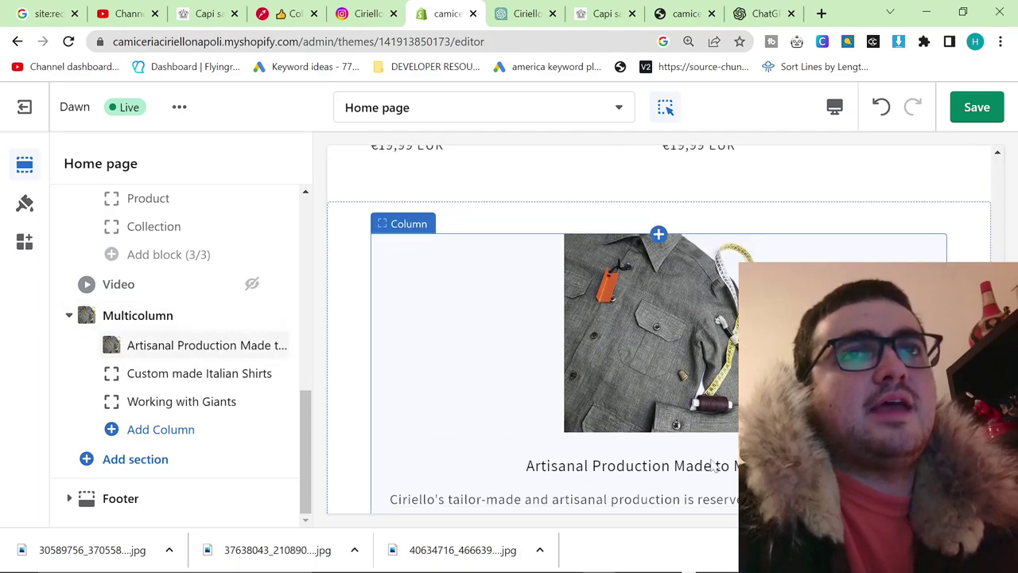
scroll(586, 448, down, 4)
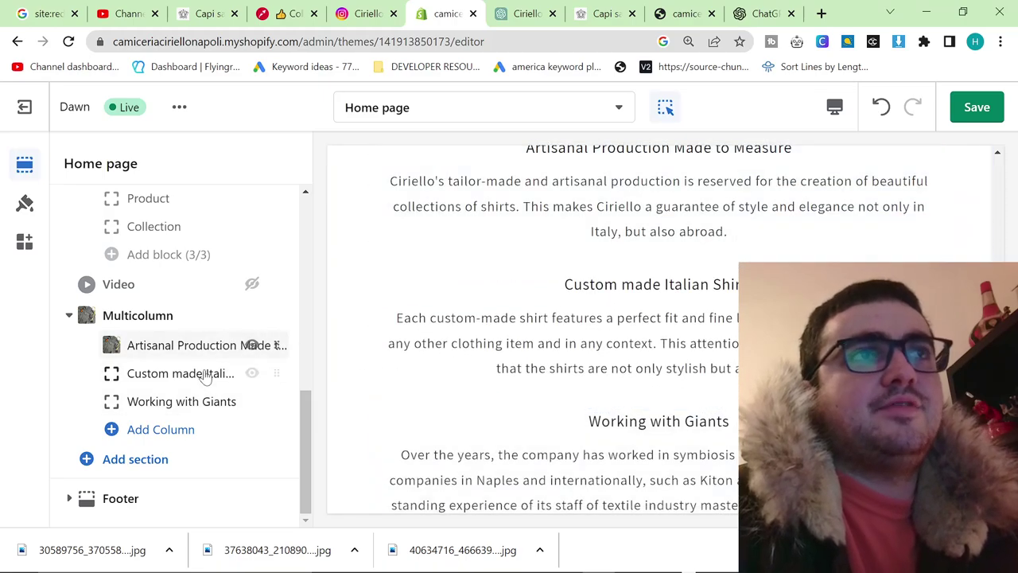
click(205, 374)
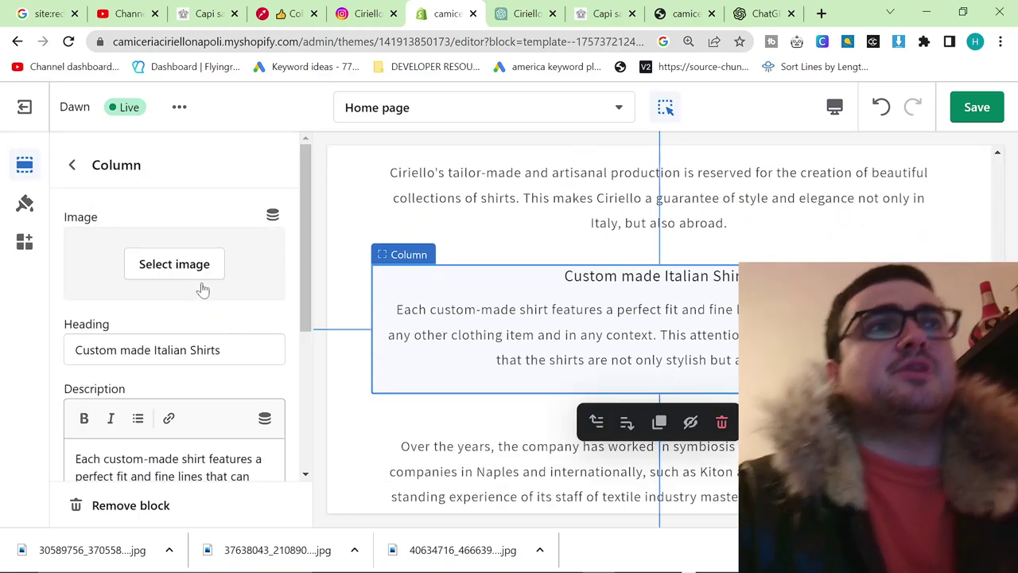
click(201, 280)
click(277, 332)
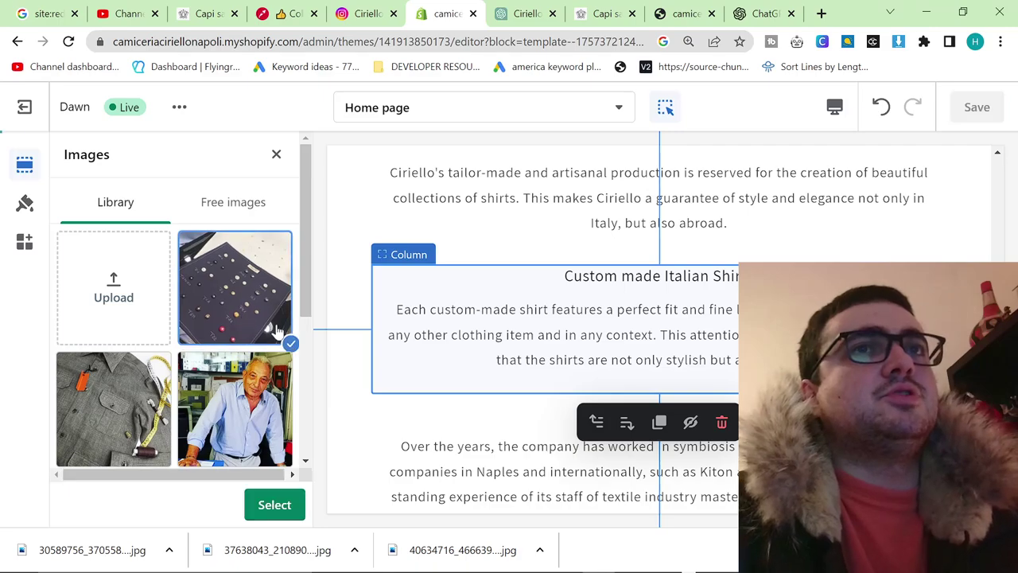
click(274, 506)
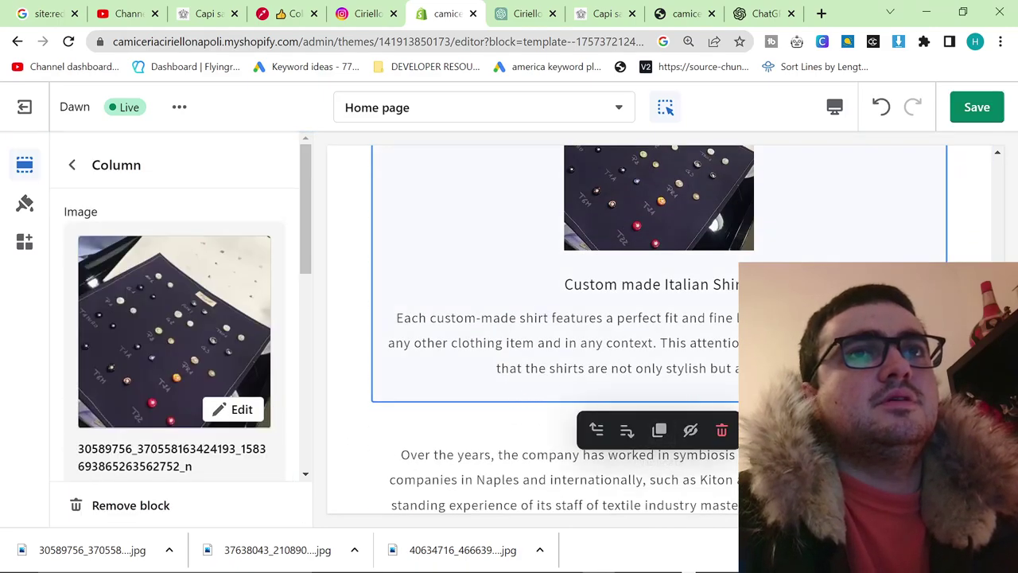
Give the Working with Giants column the photo of the man in a blue shirt and save
click(493, 469)
click(168, 263)
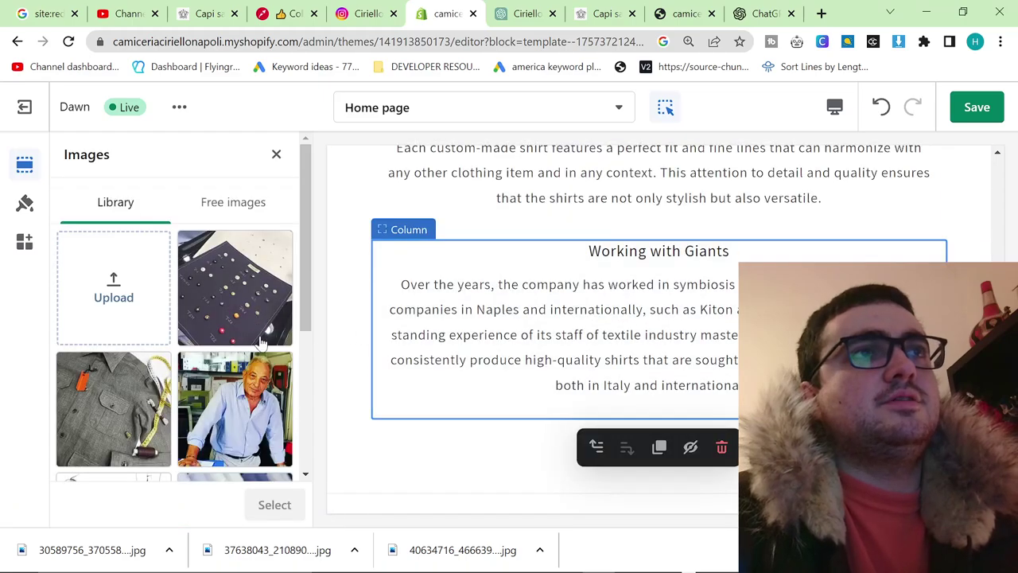
click(261, 340)
click(262, 505)
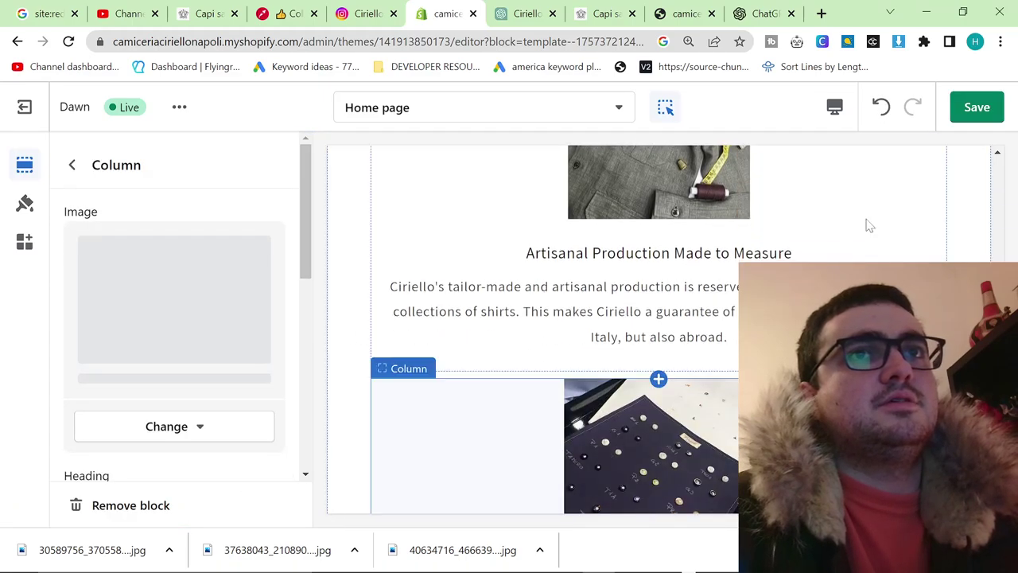
click(978, 107)
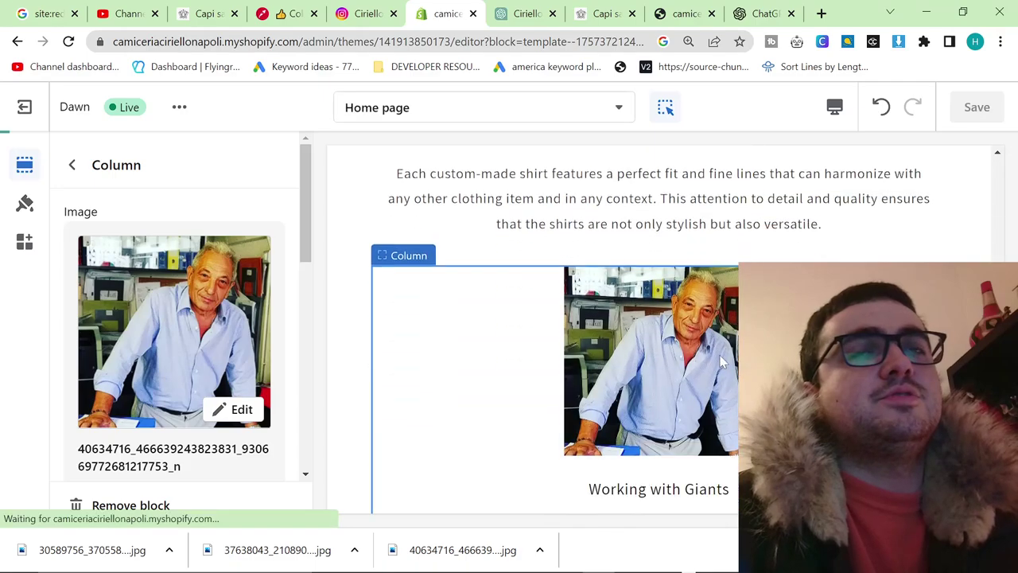
click(185, 116)
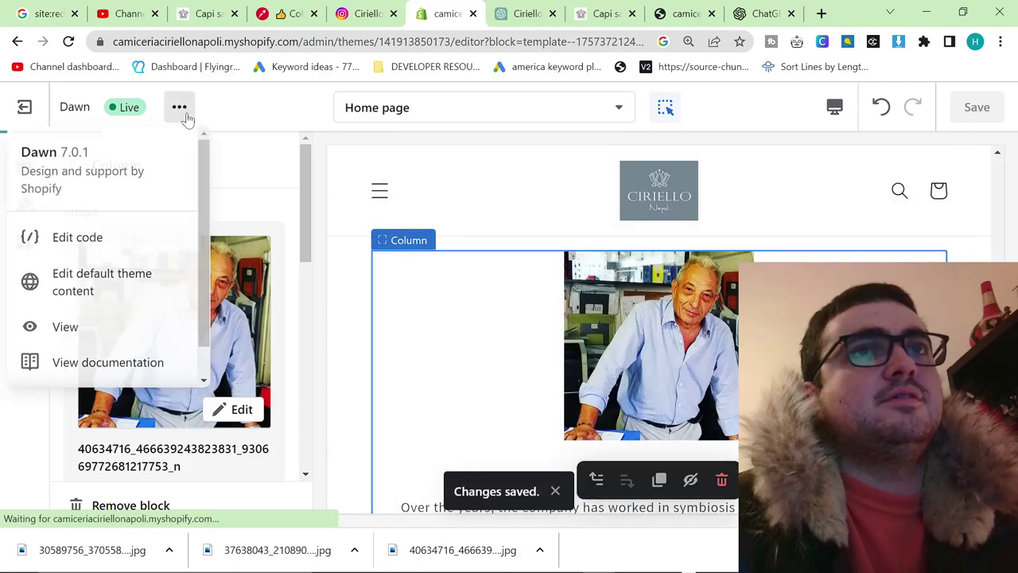
click(83, 337)
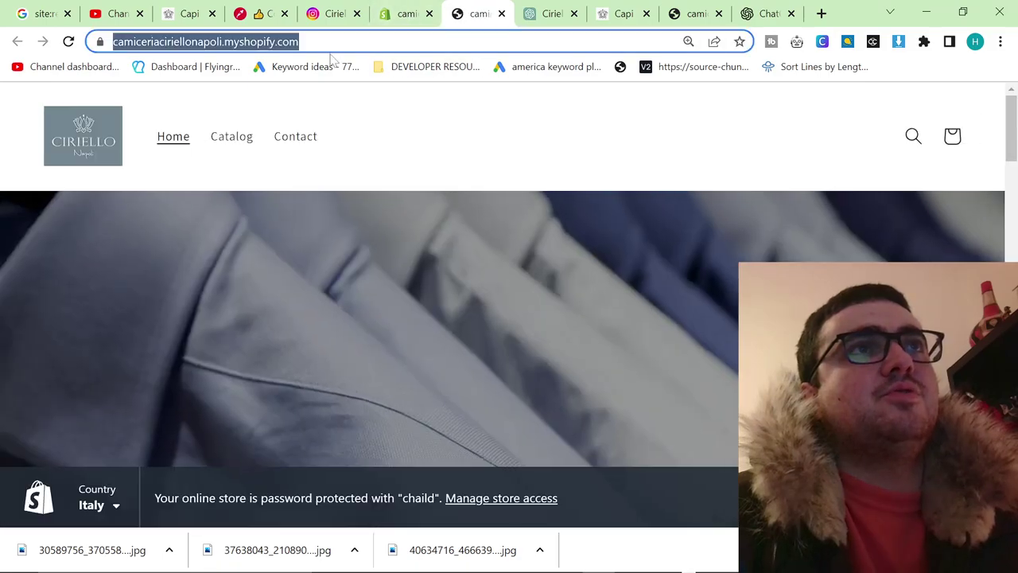
scroll(495, 337, down, 3)
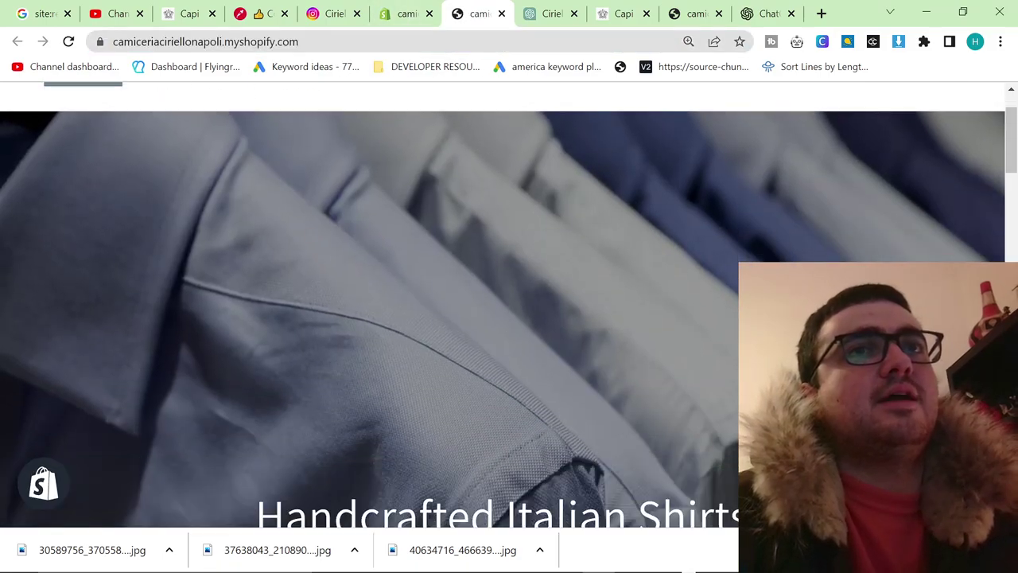
scroll(509, 304, down, 10)
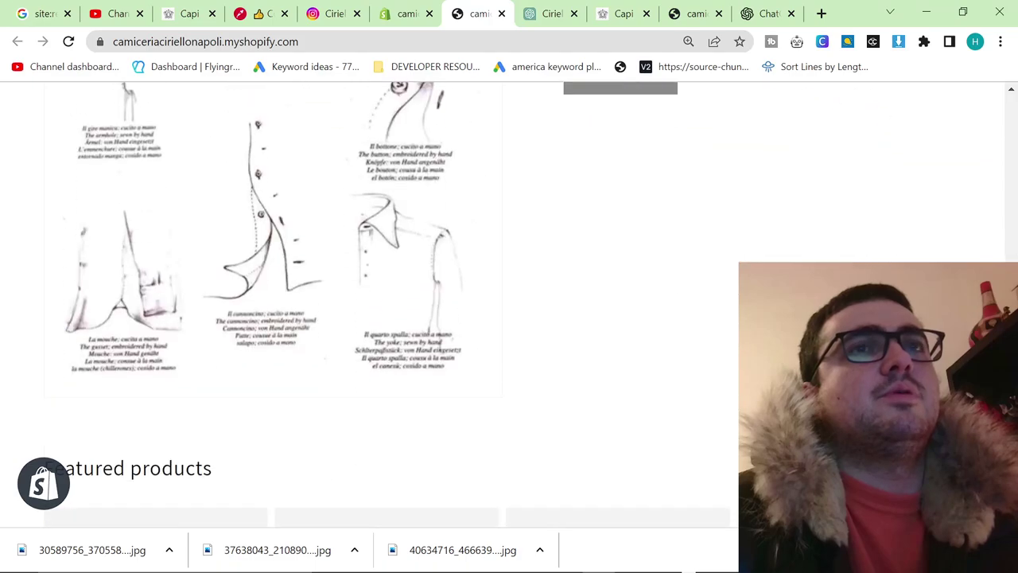
scroll(549, 301, down, 5)
scroll(549, 300, up, 2)
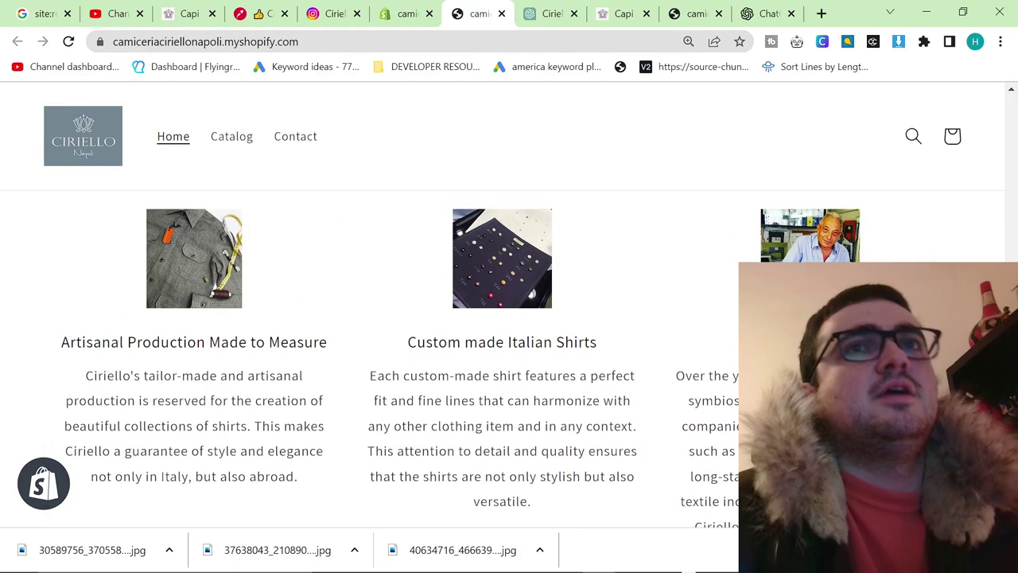
right_click(665, 283)
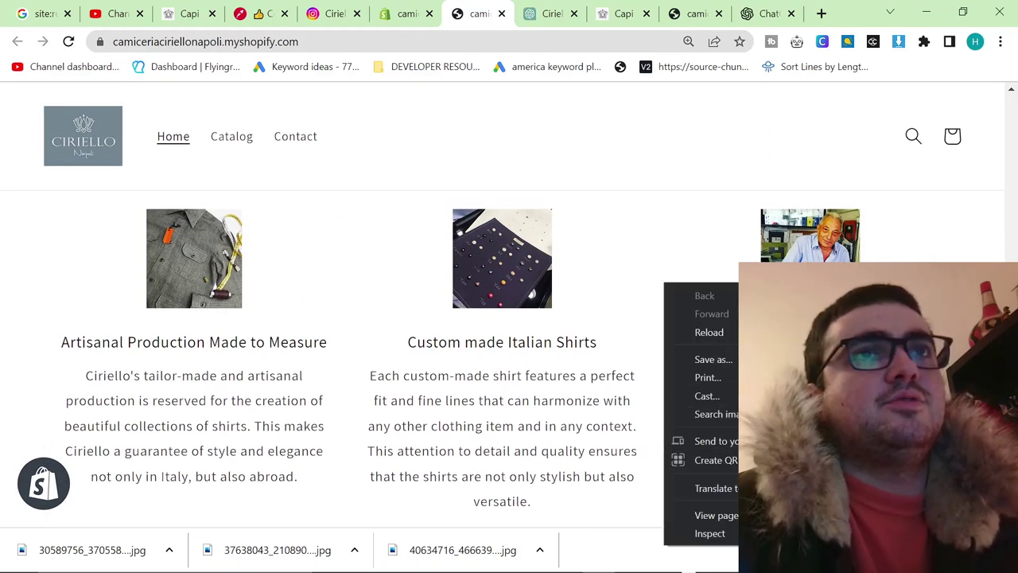
click(710, 534)
scroll(159, 315, down, 5)
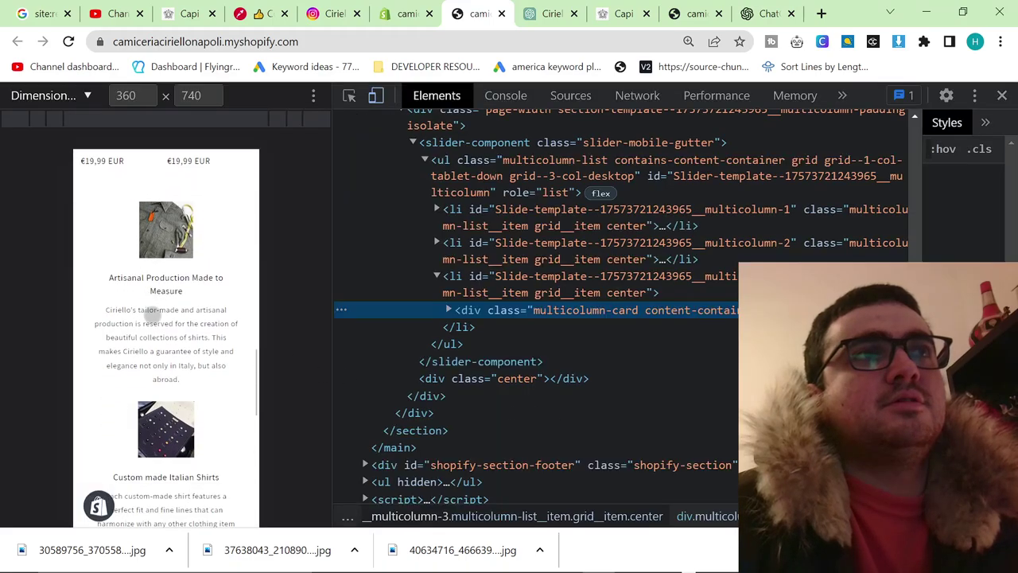
key(Escape)
scroll(159, 318, up, 5)
key(F12)
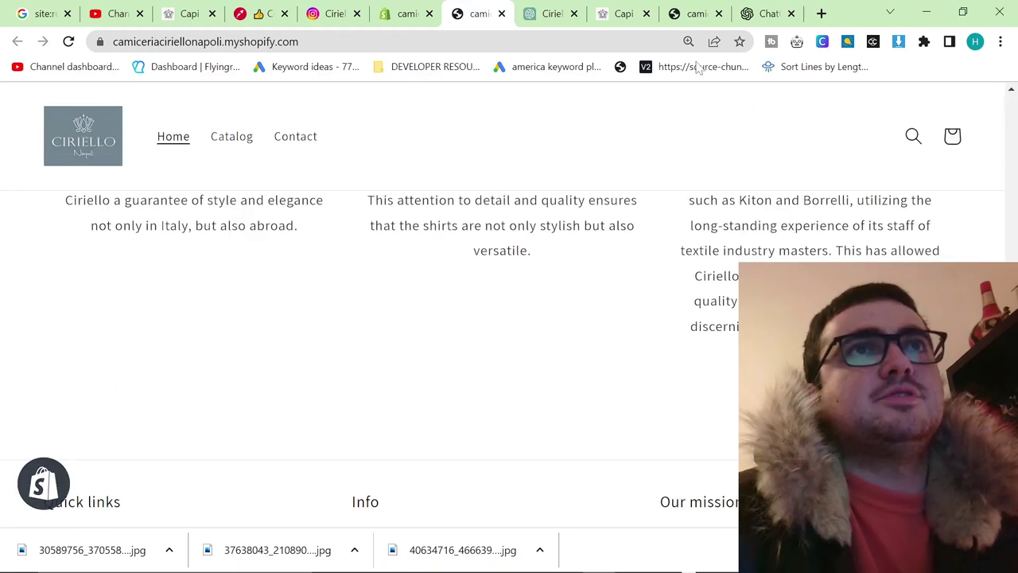
click(421, 10)
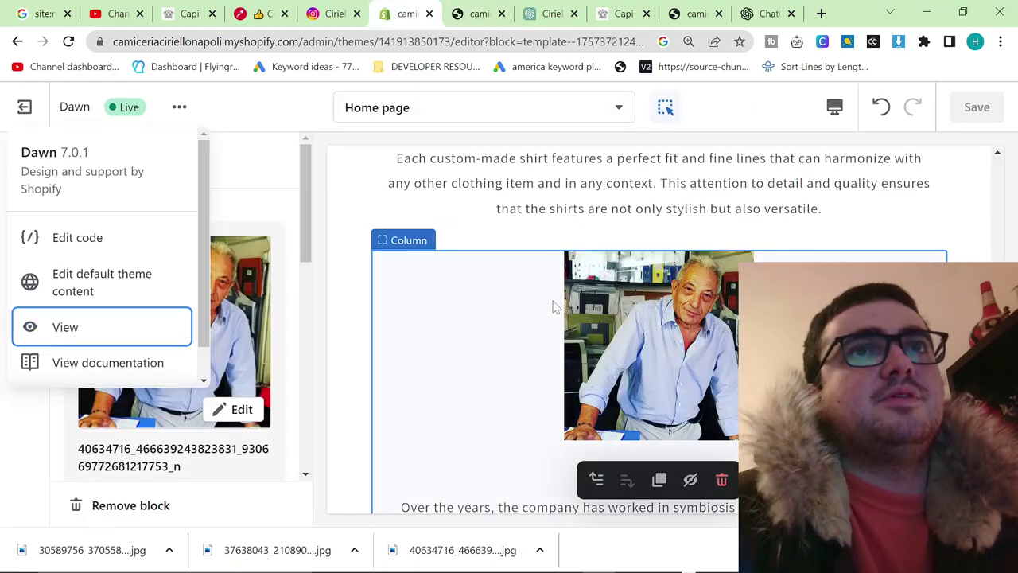
Preview a column photo and close it without making changes
click(450, 318)
scroll(182, 341, down, 2)
scroll(187, 374, up, 2)
scroll(198, 410, down, 2)
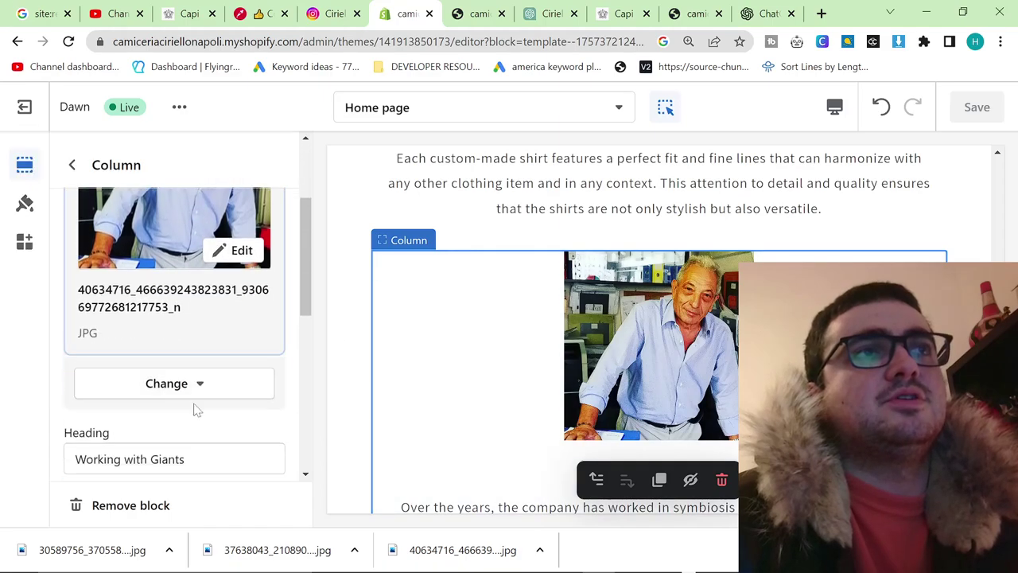
click(230, 329)
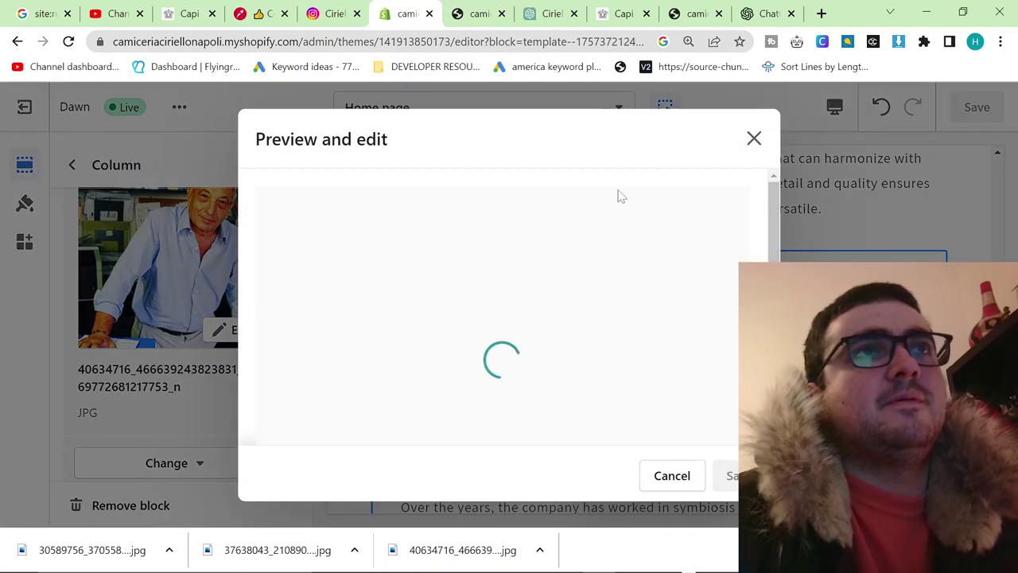
click(754, 138)
Go back to the Home page section list and scroll through the sections
scroll(557, 398, down, 5)
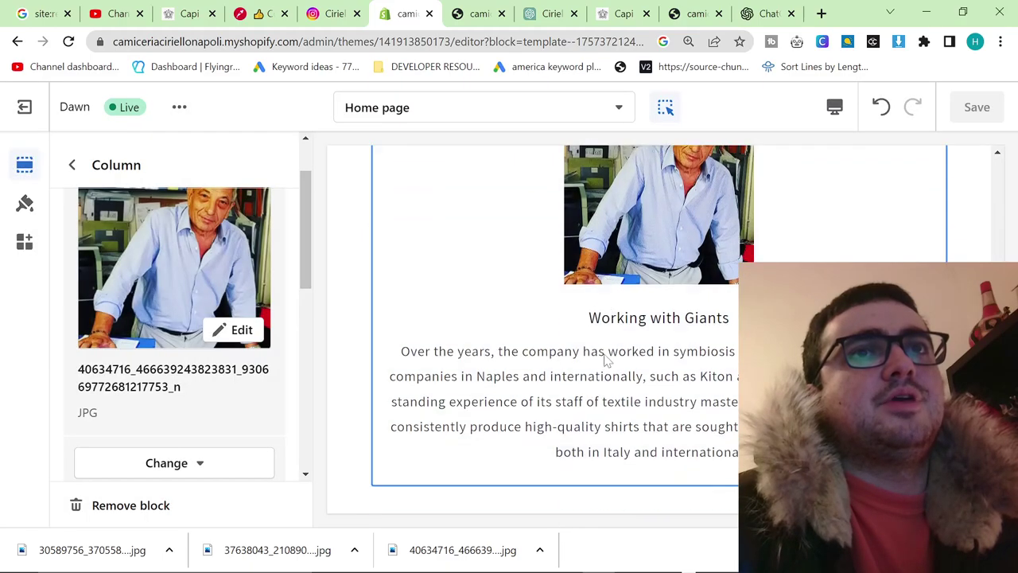
click(72, 165)
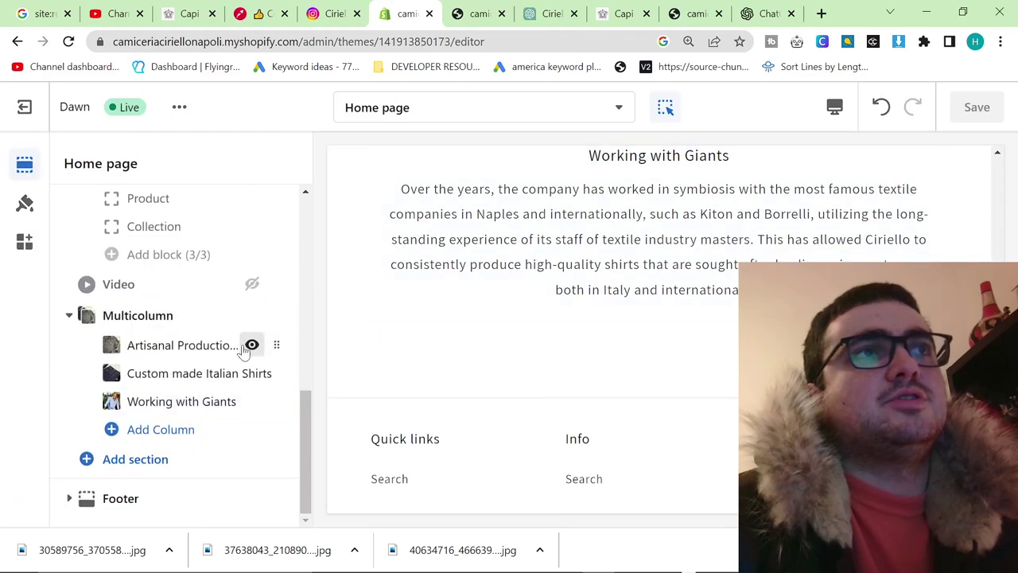
scroll(188, 442, up, 4)
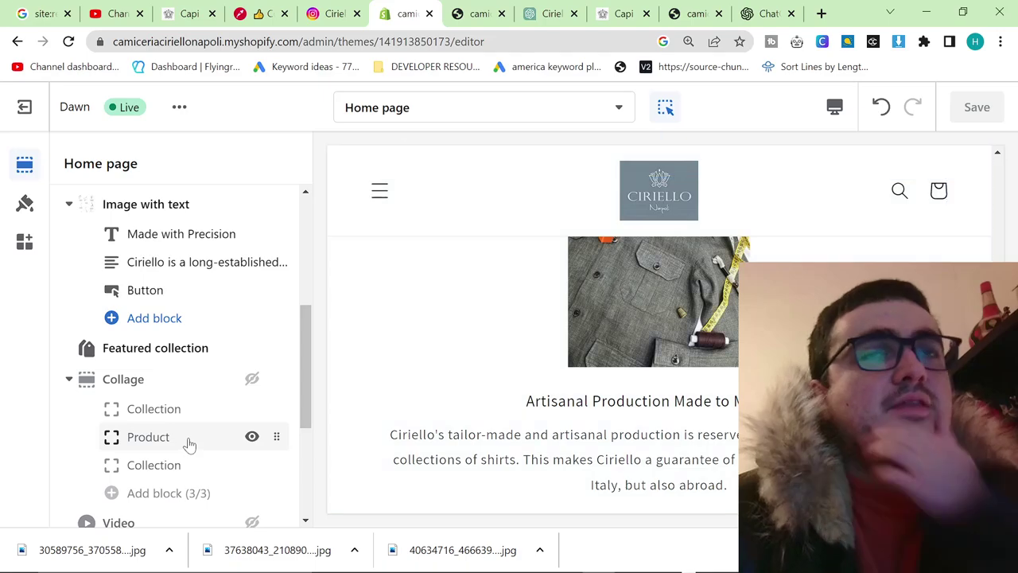
scroll(469, 400, up, 3)
scroll(255, 377, up, 4)
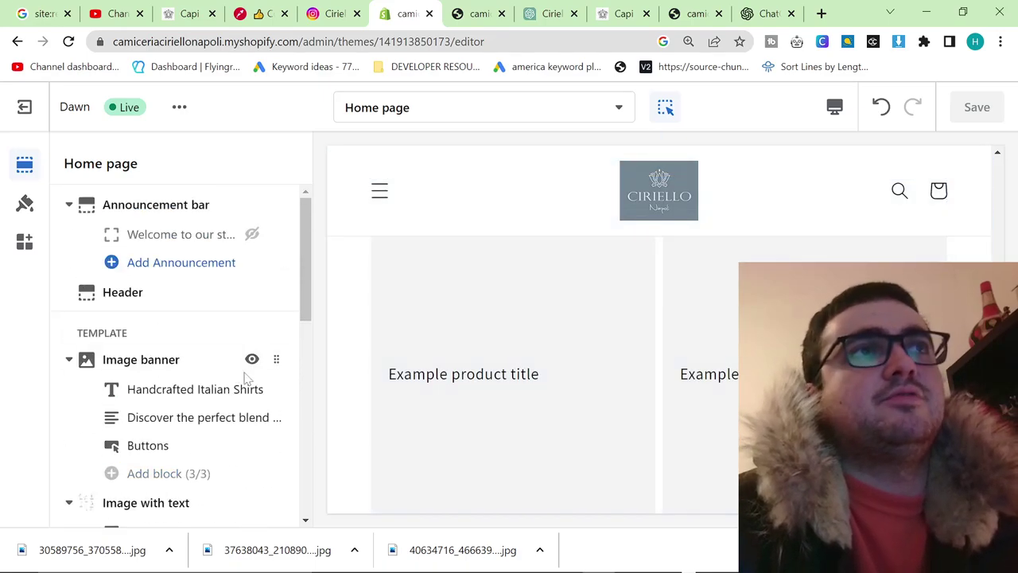
scroll(478, 342, up, 5)
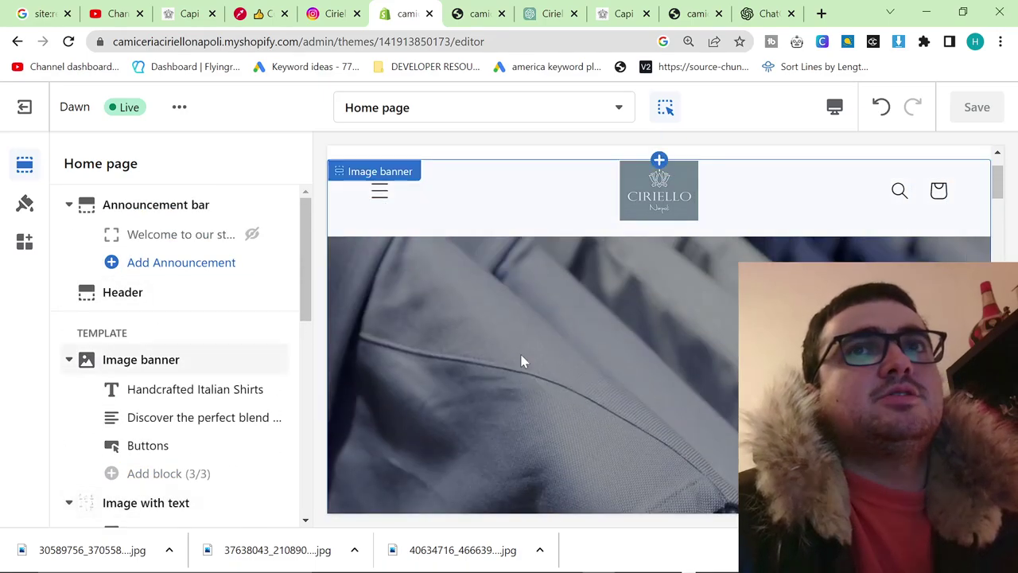
scroll(518, 360, up, 2)
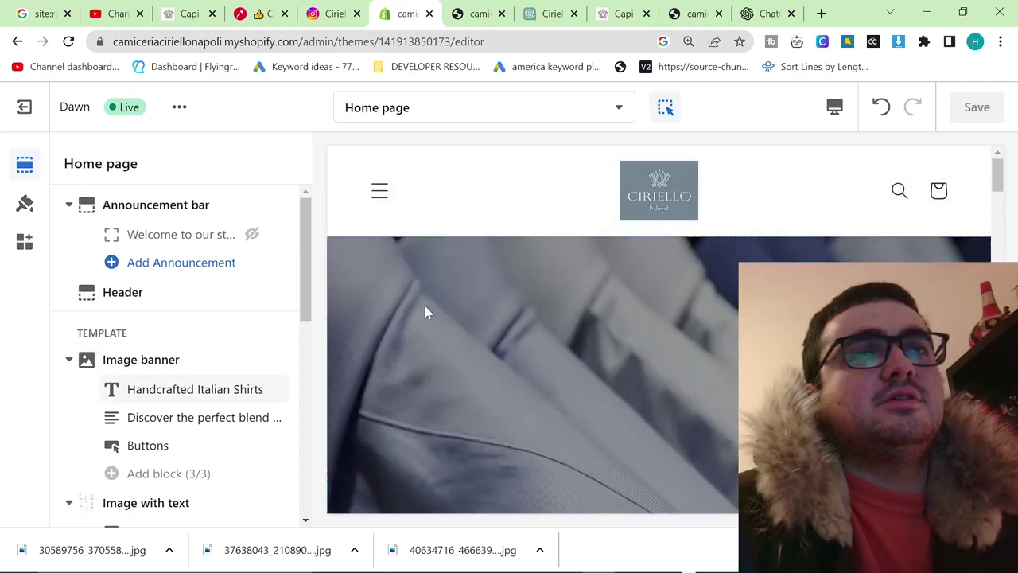
scroll(602, 368, down, 8)
scroll(609, 382, down, 10)
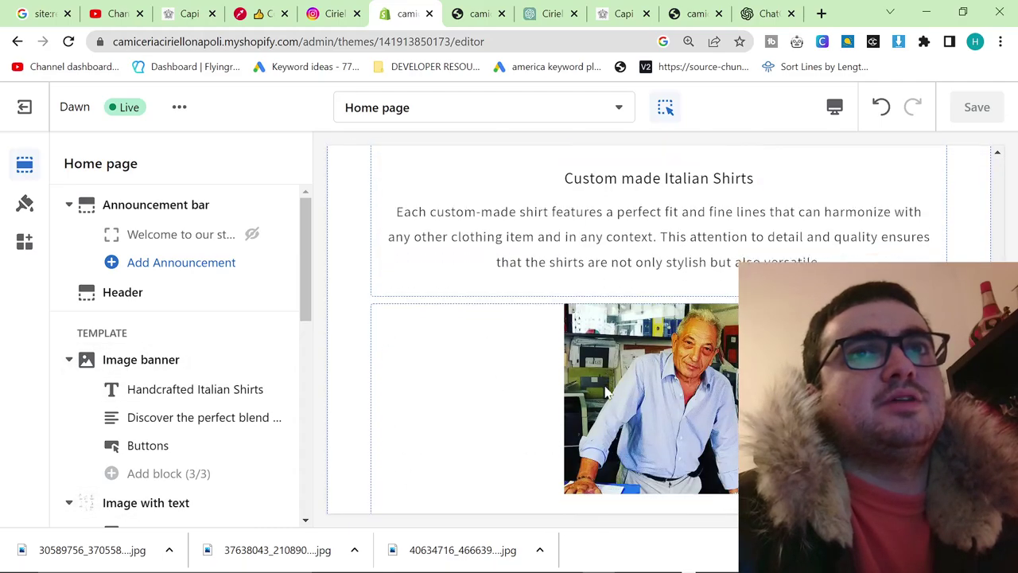
scroll(631, 375, up, 1)
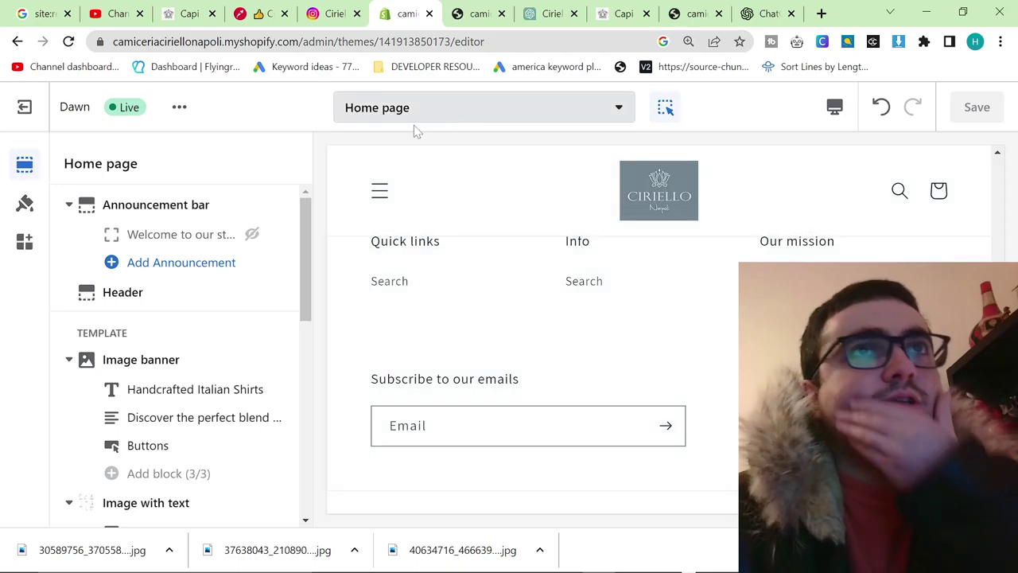
Check the live storefront, then bring the theme editor back to the front
key(ctrl+Tab)
scroll(631, 341, down, 3)
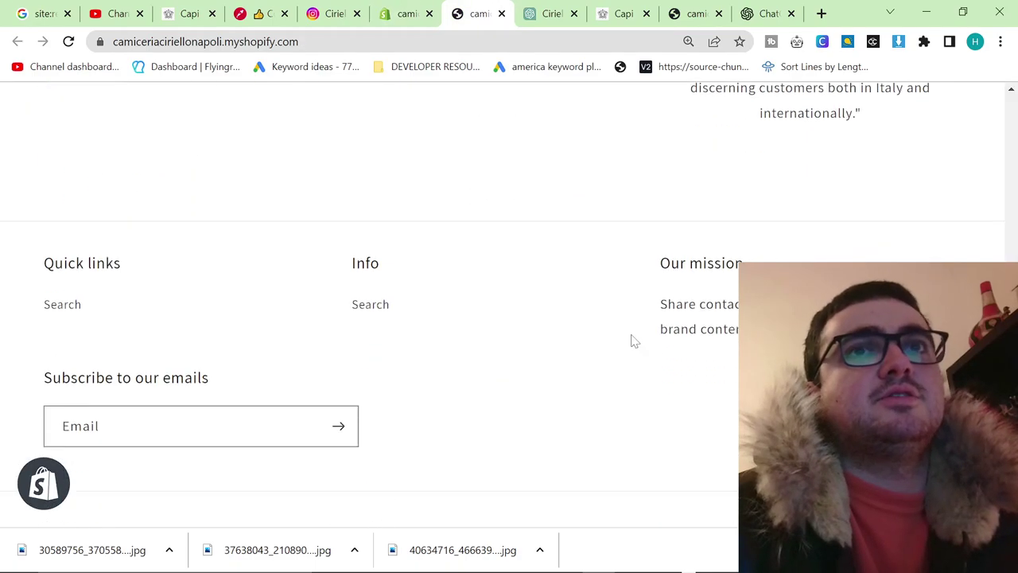
scroll(636, 343, up, 2)
scroll(509, 318, down, 3)
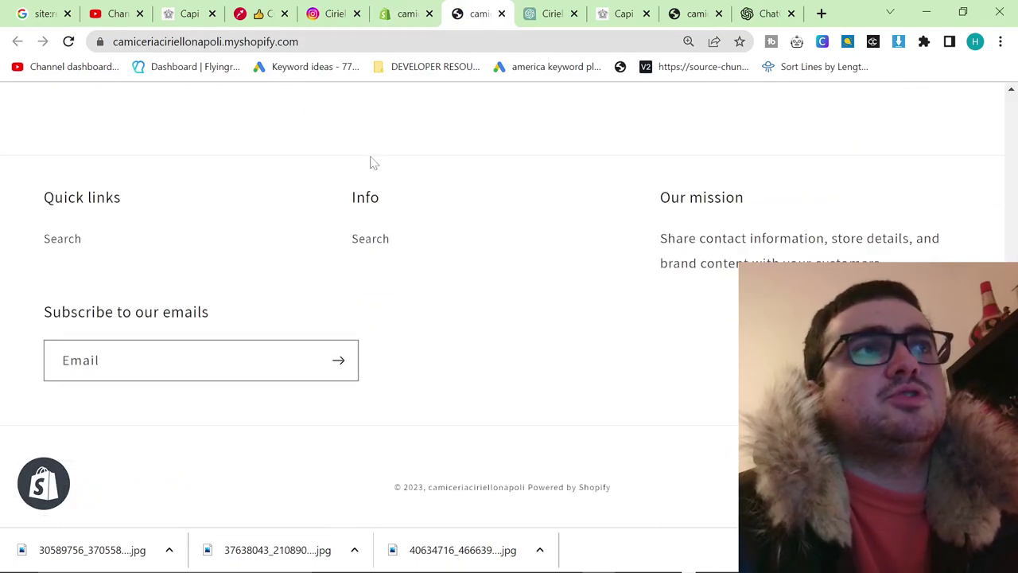
click(404, 14)
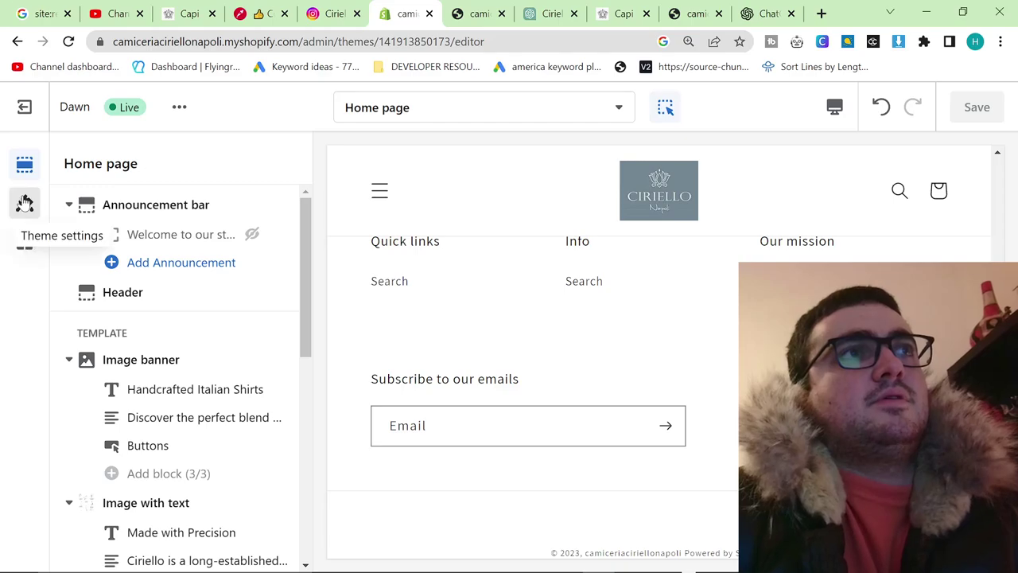
Expand the Social media section in the theme settings
click(25, 204)
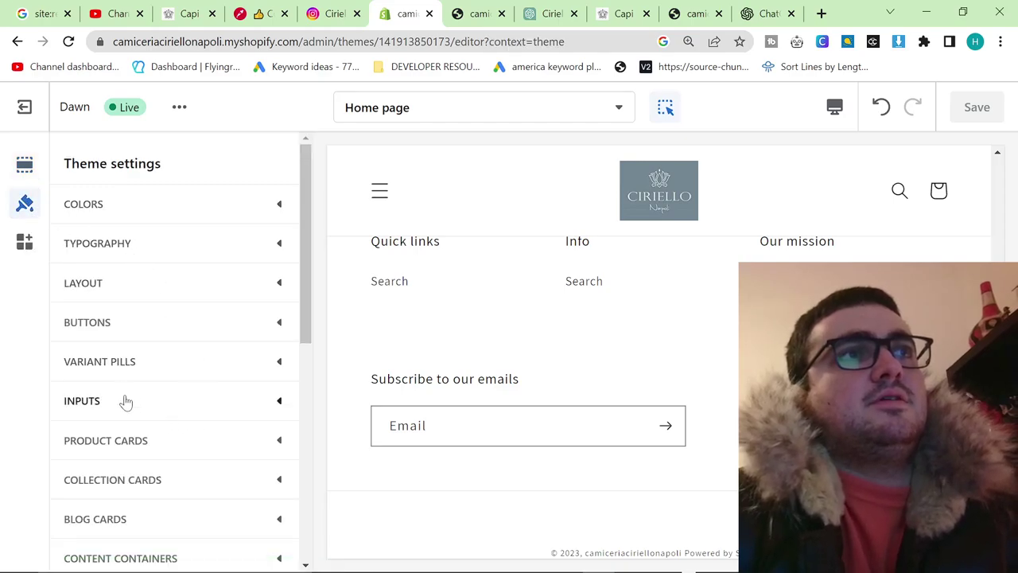
scroll(125, 402, down, 5)
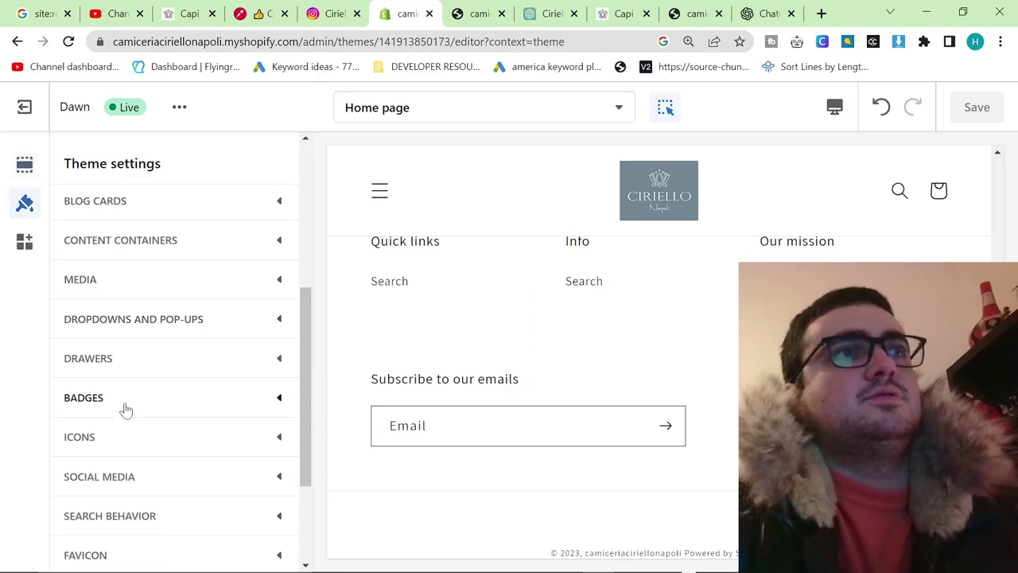
key(ctrl+f)
text(social)
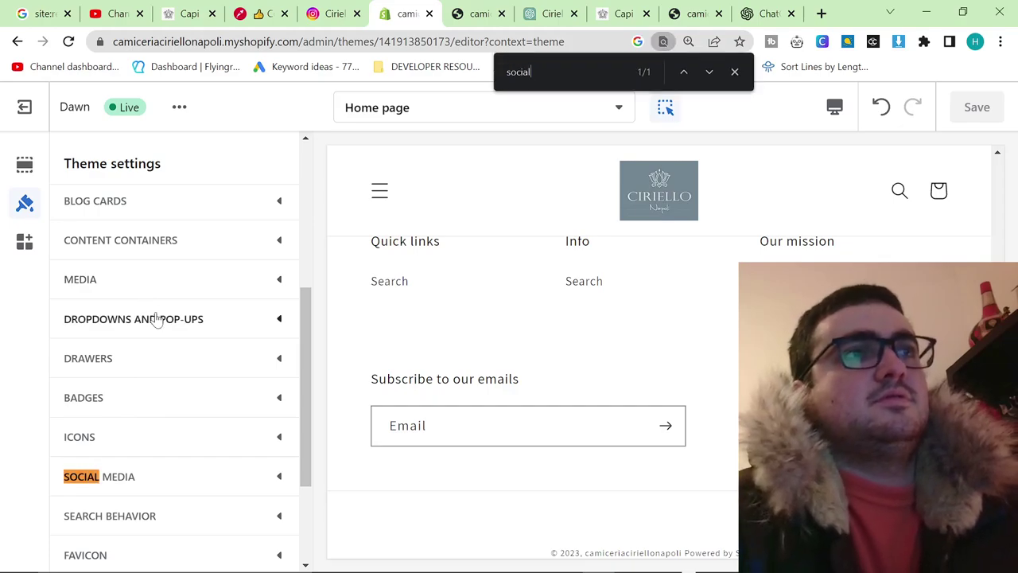
click(137, 470)
scroll(152, 389, down, 5)
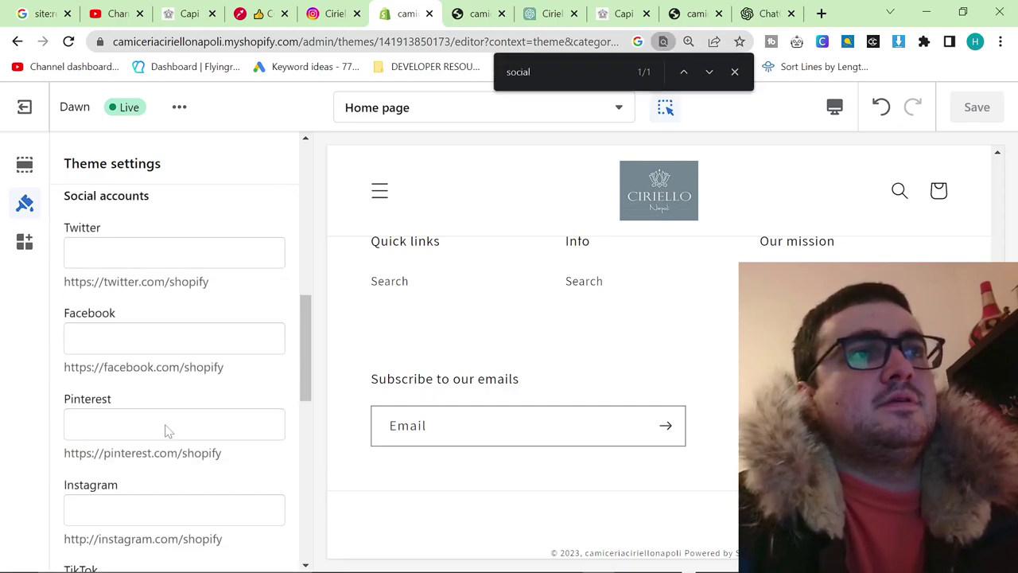
Get the shop's Instagram profile link and return to the social media settings
click(328, 8)
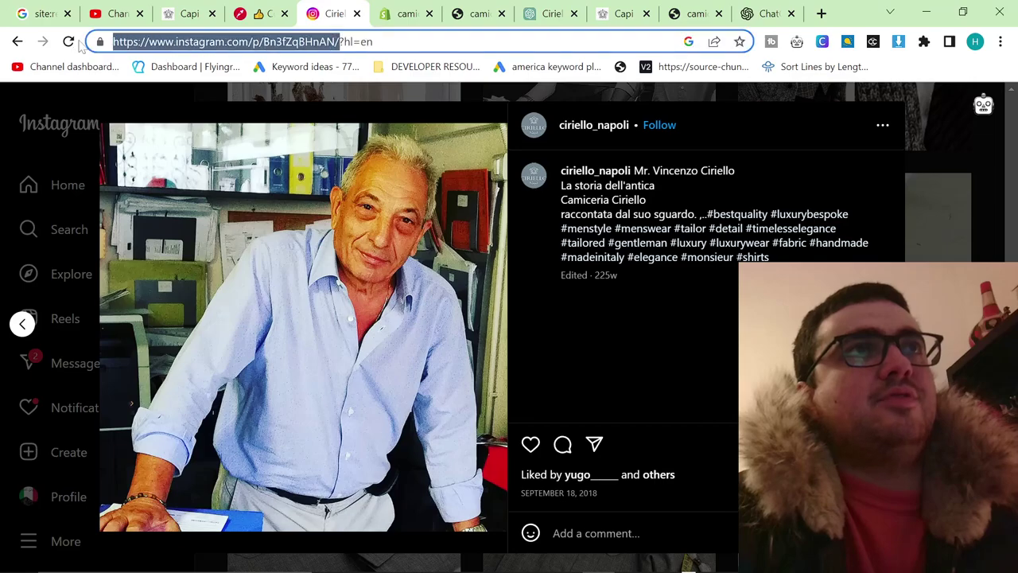
click(34, 181)
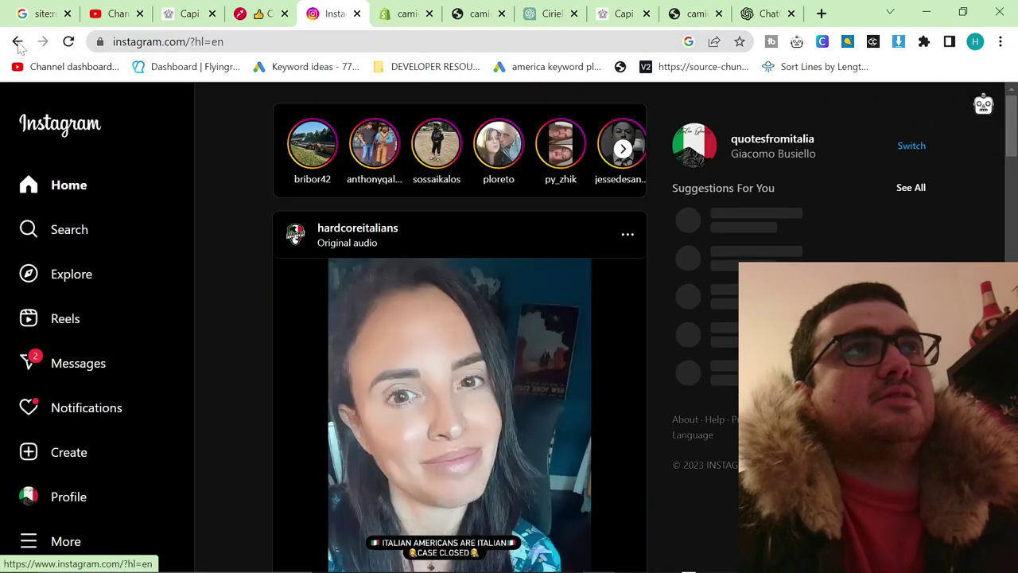
key(alt+Left)
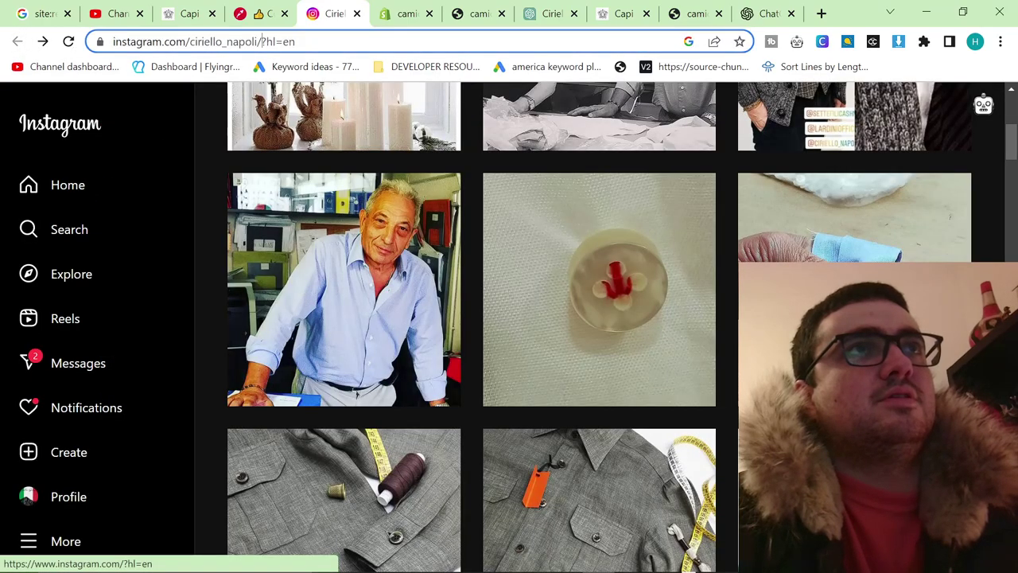
click(263, 13)
click(334, 13)
click(445, 13)
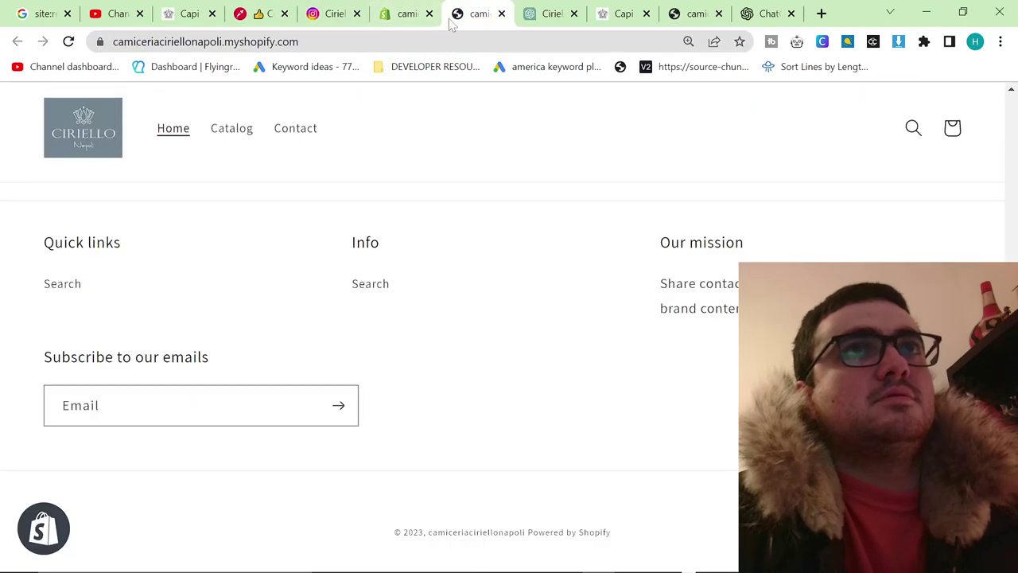
click(386, 8)
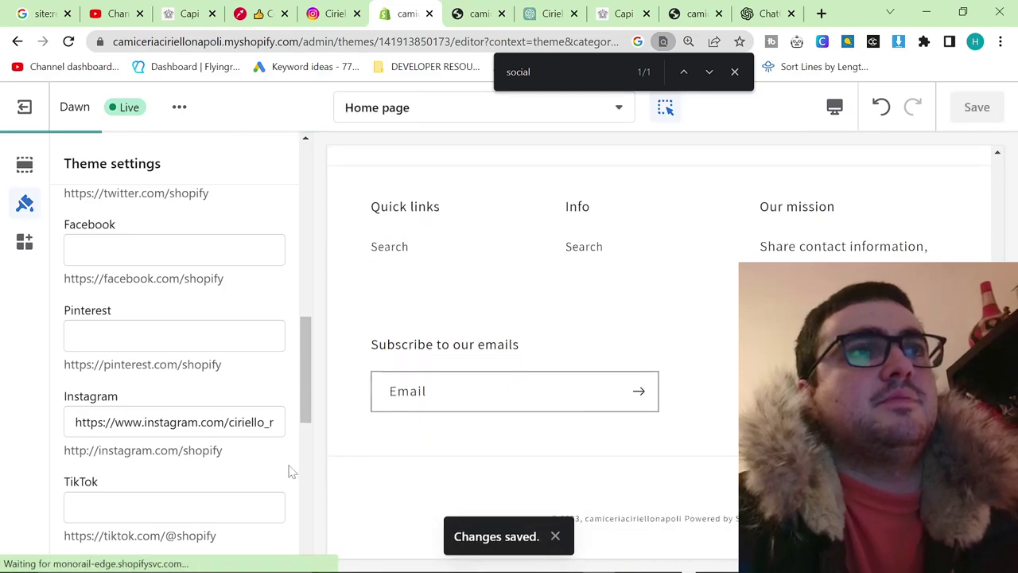
scroll(236, 469, down, 4)
scroll(228, 470, down, 2)
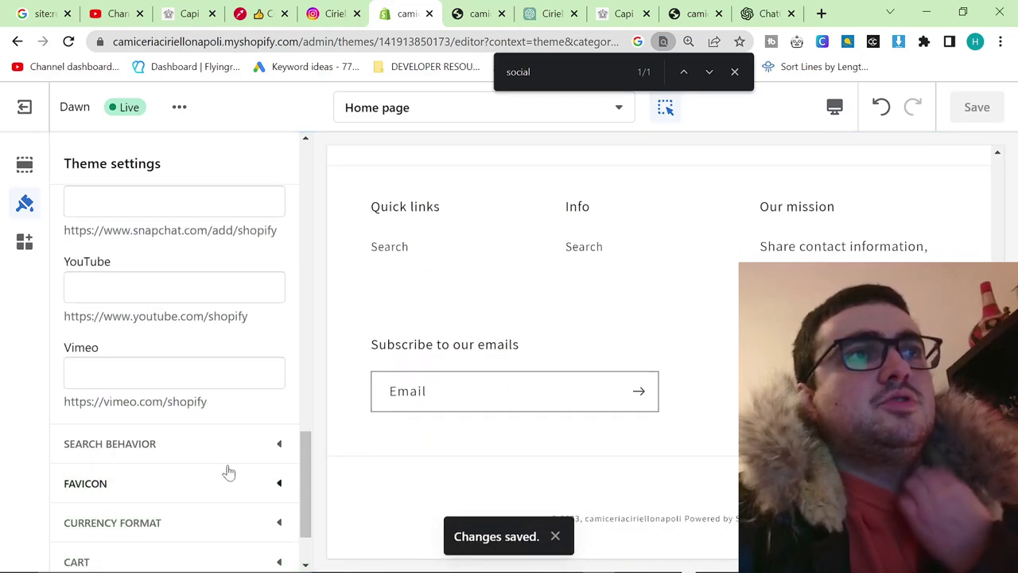
Set the Ciriello logo from the Images library as the store's favicon
click(212, 481)
click(170, 343)
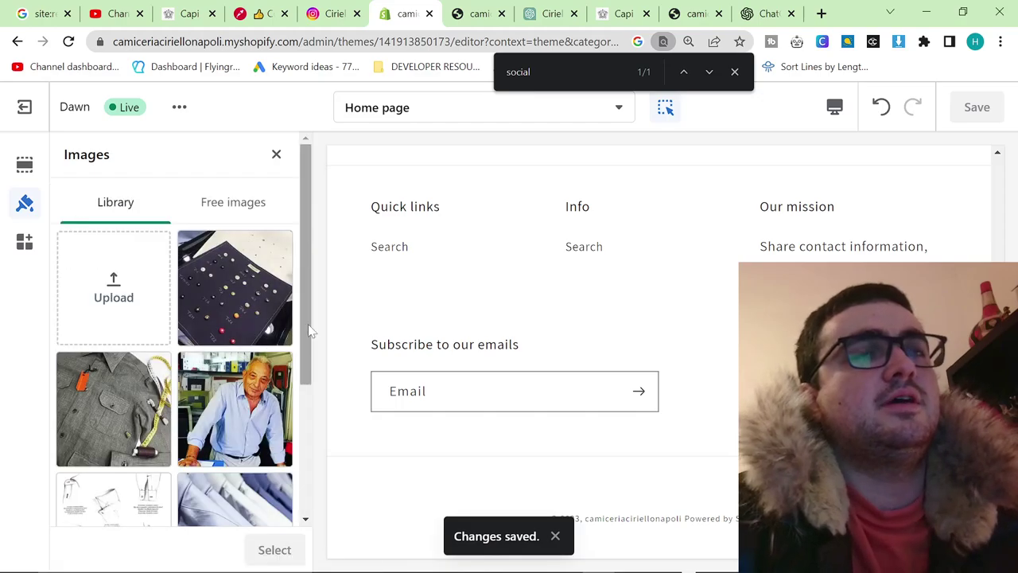
scroll(170, 357, down, 3)
click(159, 405)
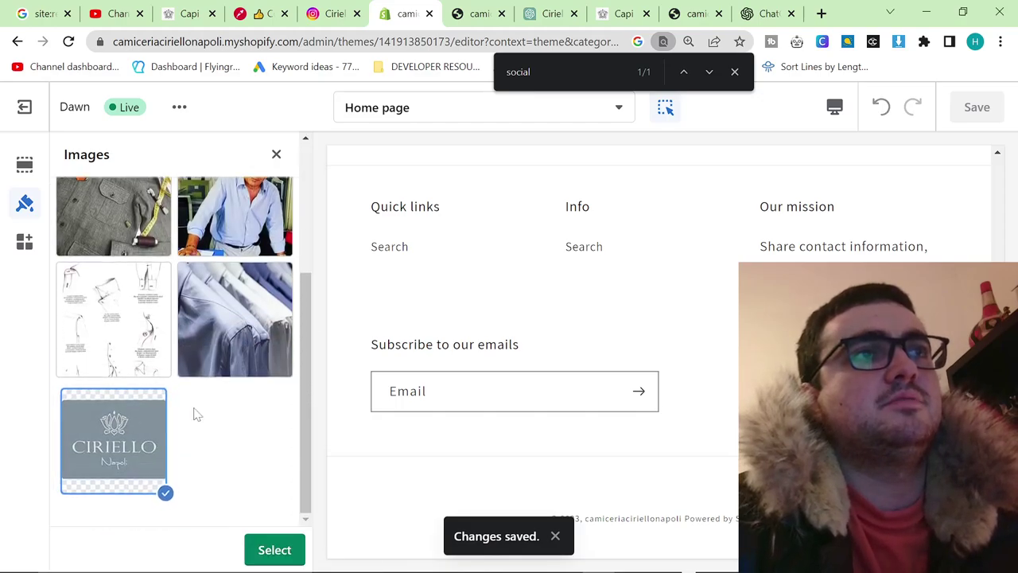
click(273, 550)
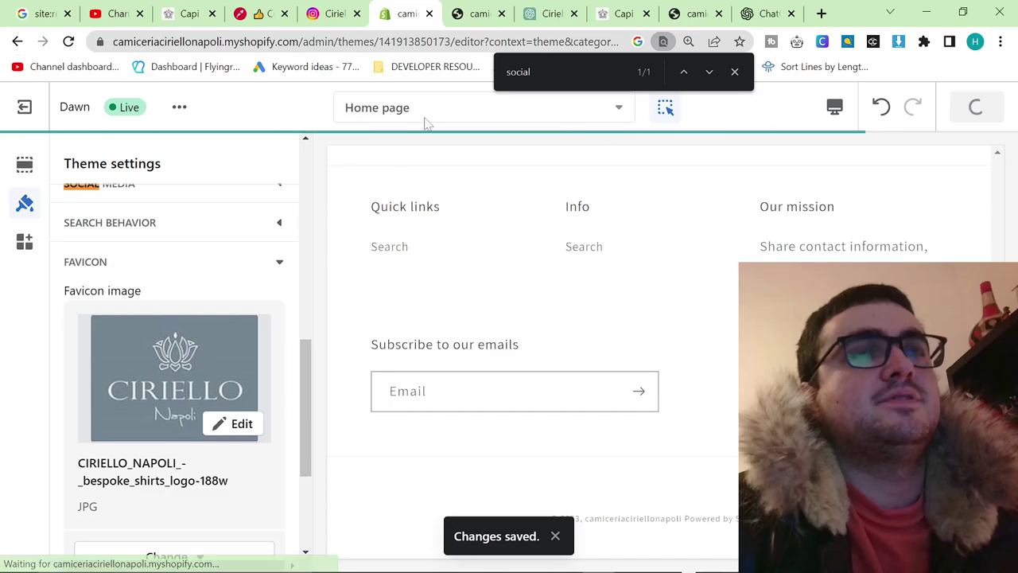
Check the storefront, then come back to the theme editor's settings
click(479, 13)
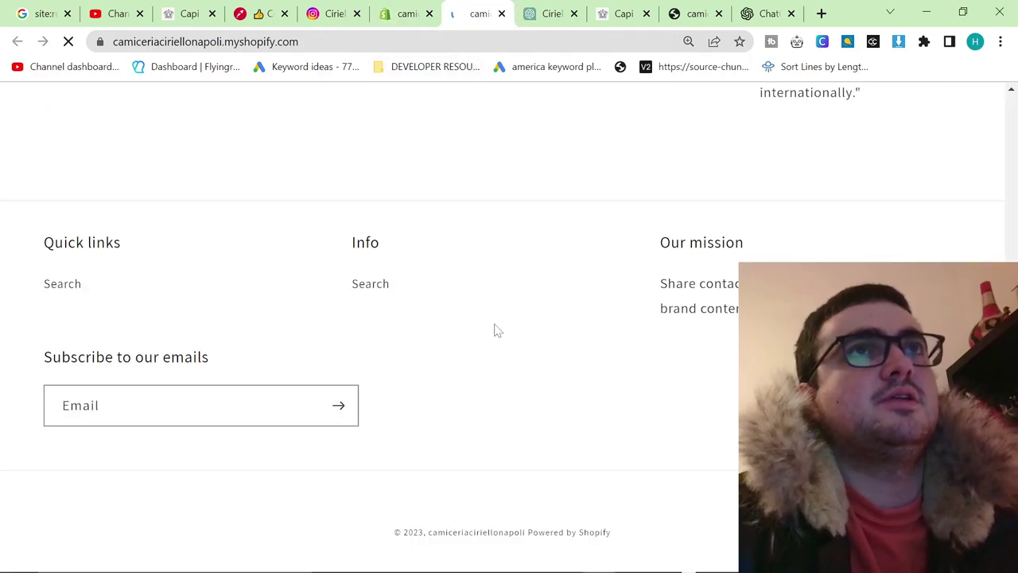
click(406, 14)
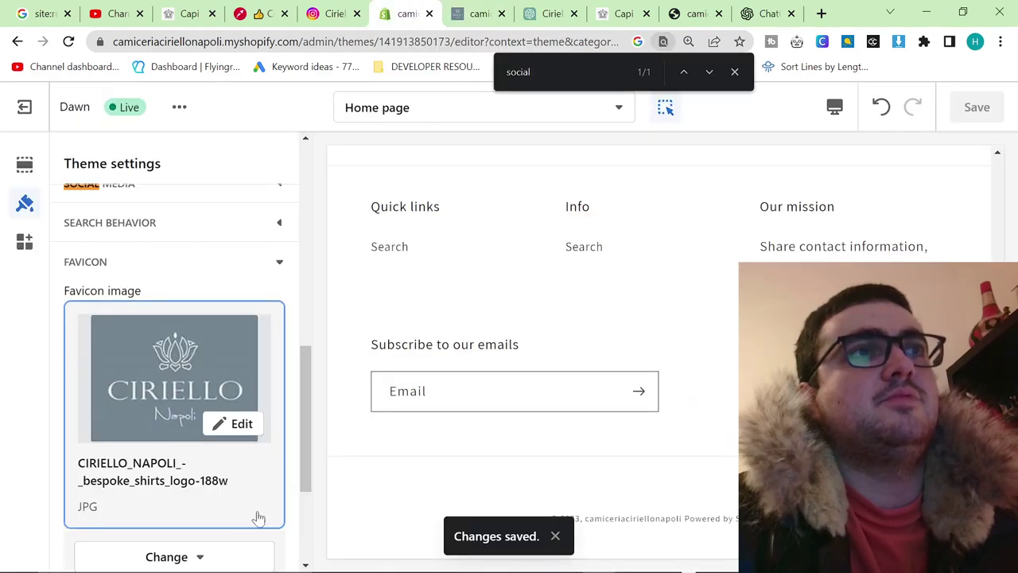
scroll(258, 518, down, 3)
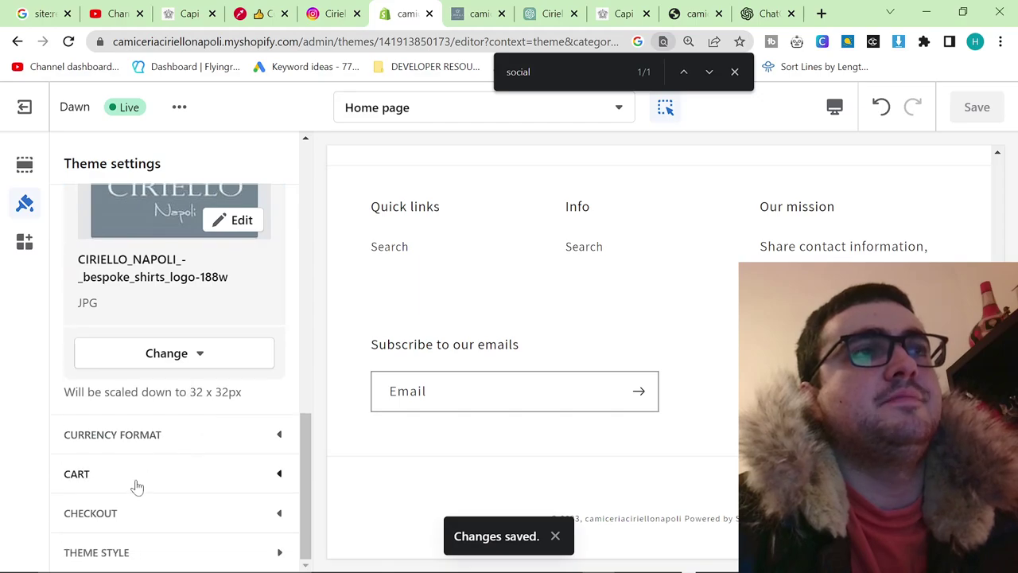
scroll(175, 493, up, 10)
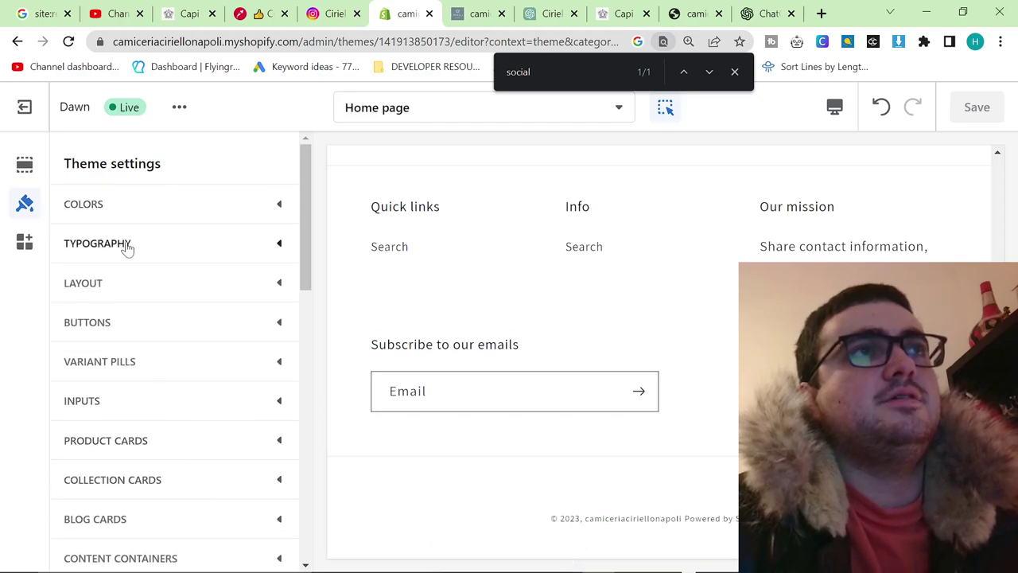
Scroll through the updated homepage on the live storefront
scroll(232, 350, down, 2)
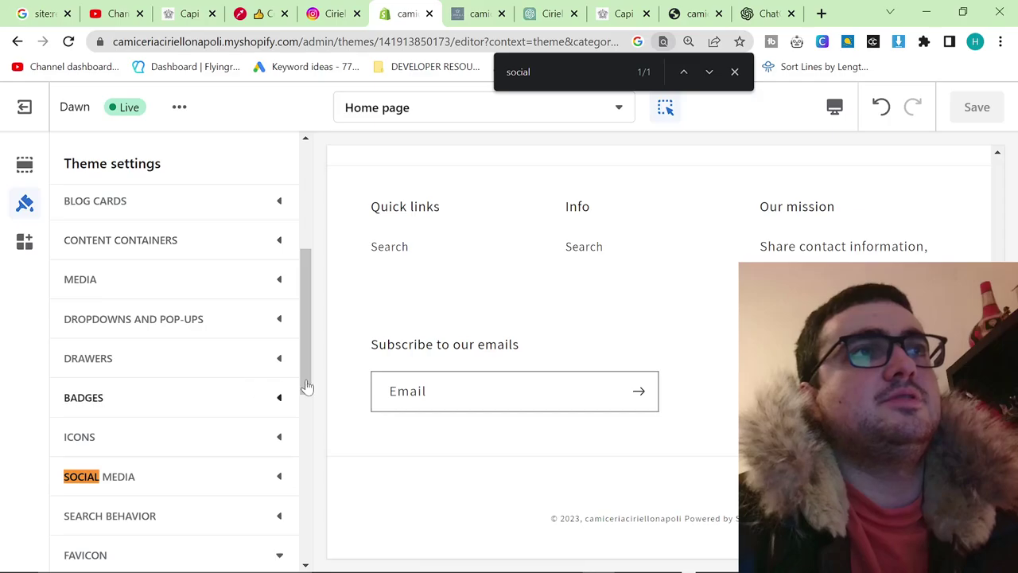
scroll(546, 425, up, 5)
key(ctrl+Tab)
scroll(648, 337, up, 8)
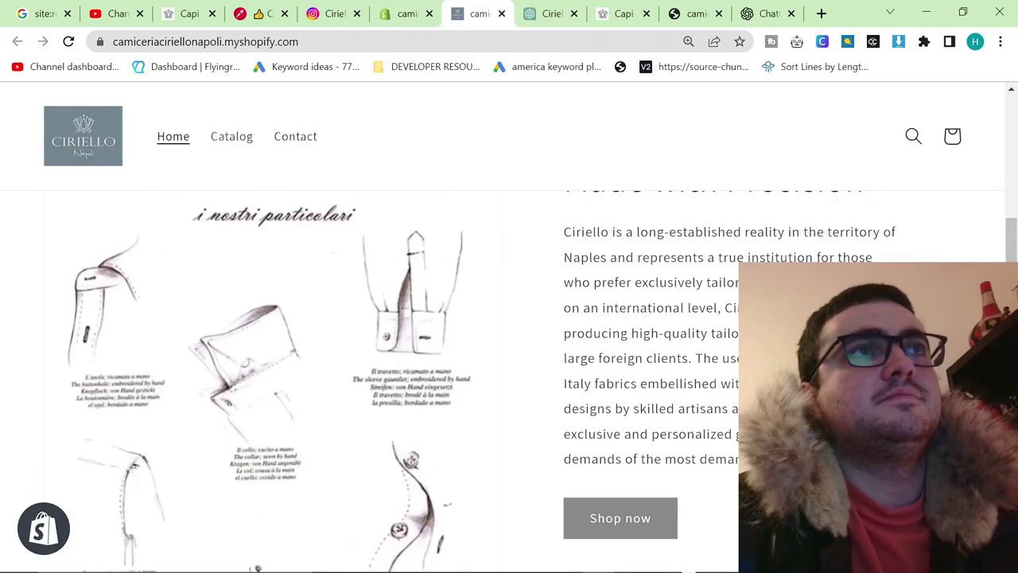
scroll(657, 390, down, 8)
scroll(654, 386, down, 10)
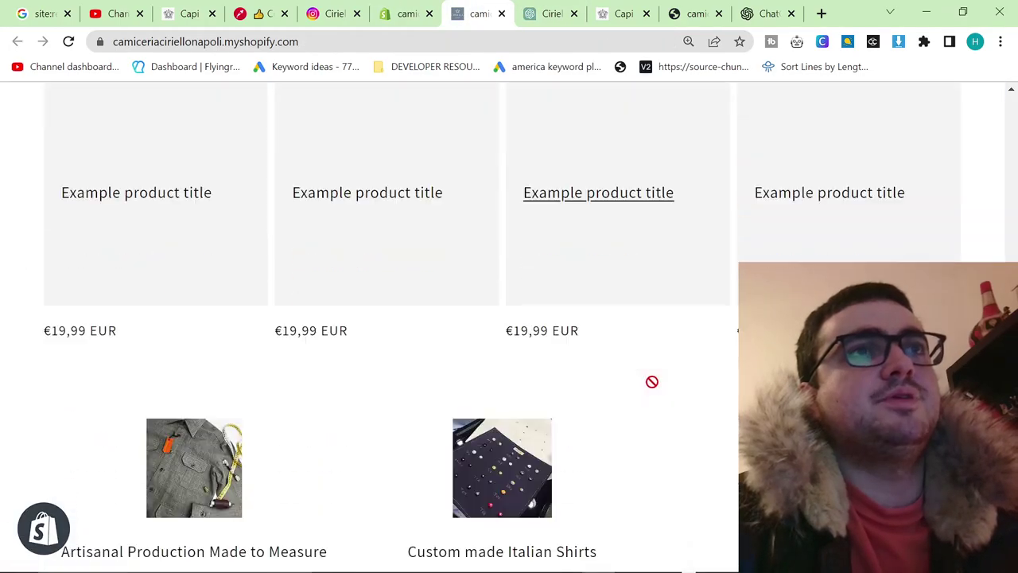
scroll(651, 388, up, 5)
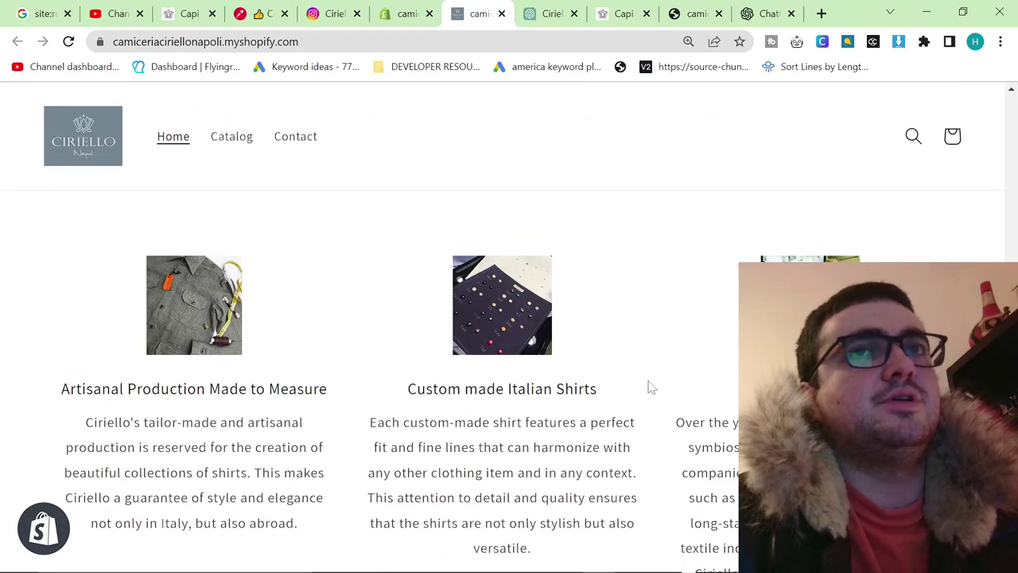
scroll(628, 393, down, 5)
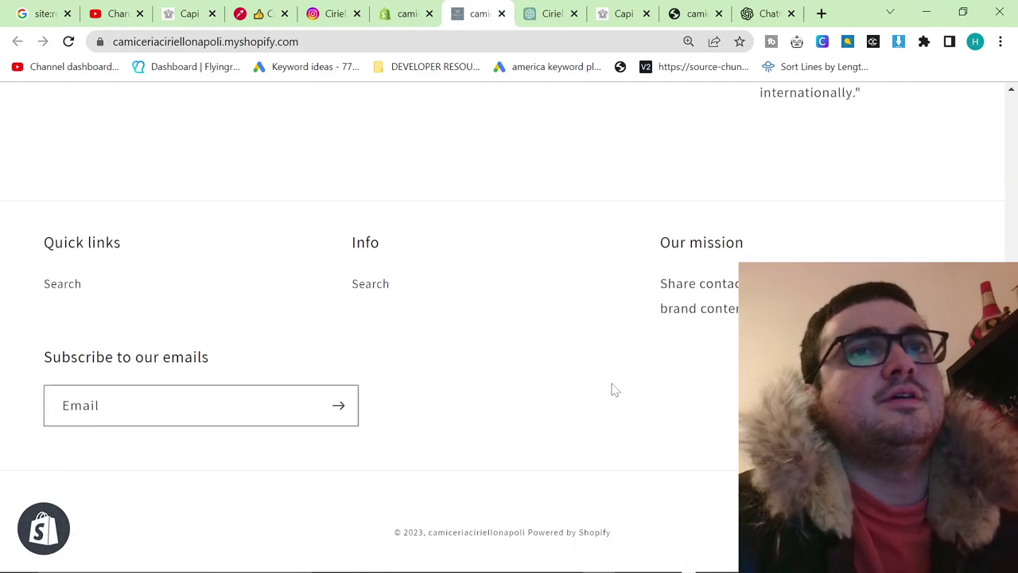
Reorder the ChatGPT tab, then exit the theme editor back to the admin's Themes page
click(406, 14)
click(545, 13)
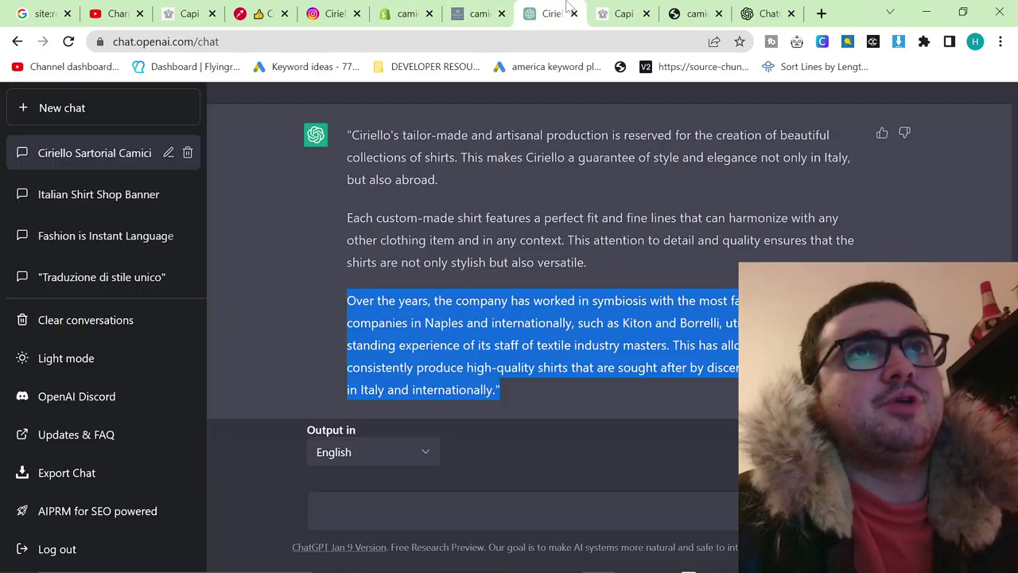
drag(525, 14, 461, 14)
click(390, 13)
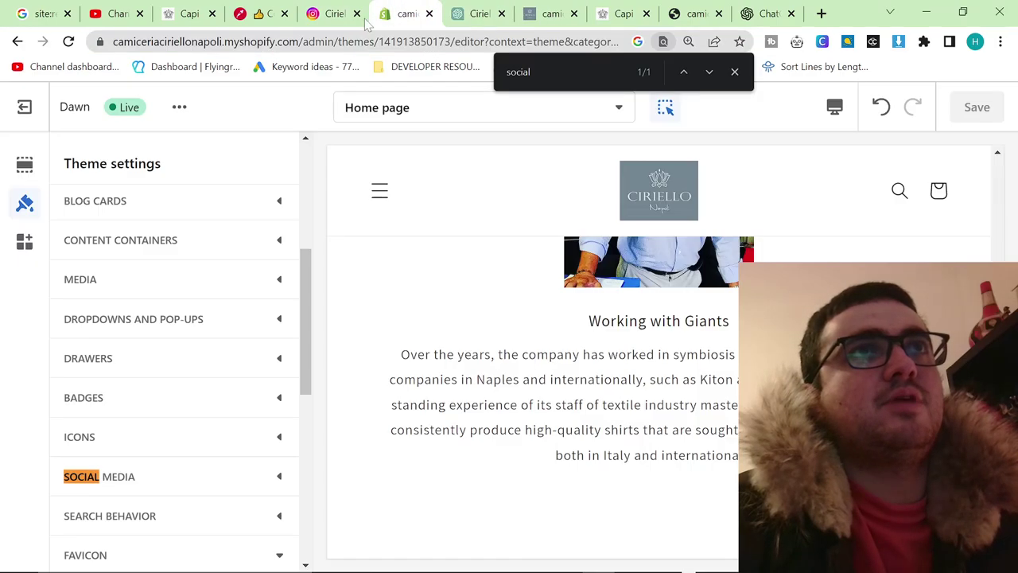
click(16, 105)
Open Settings from the Themes page and review the Store details, address and contact information
scroll(395, 374, down, 6)
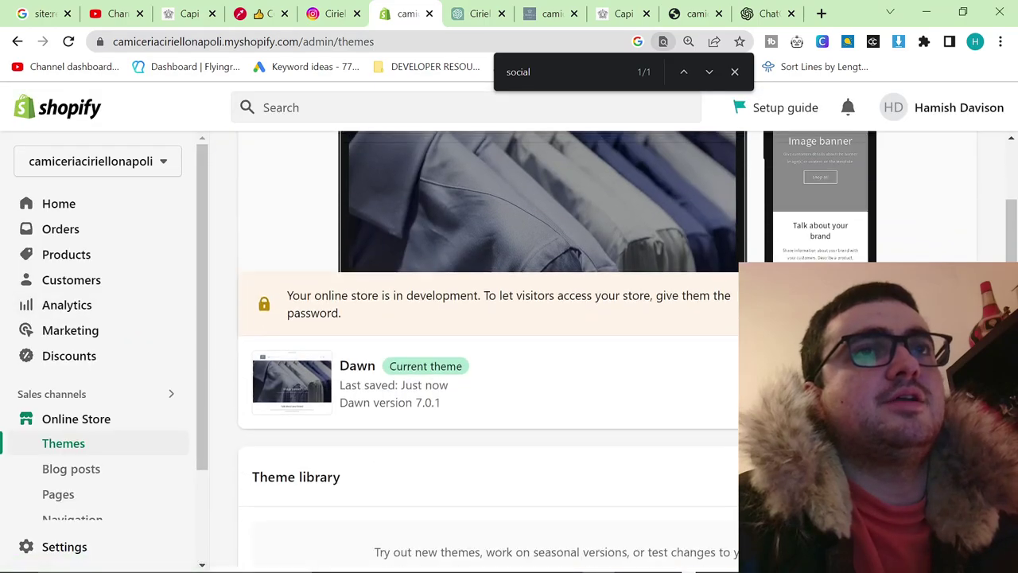
scroll(548, 350, up, 5)
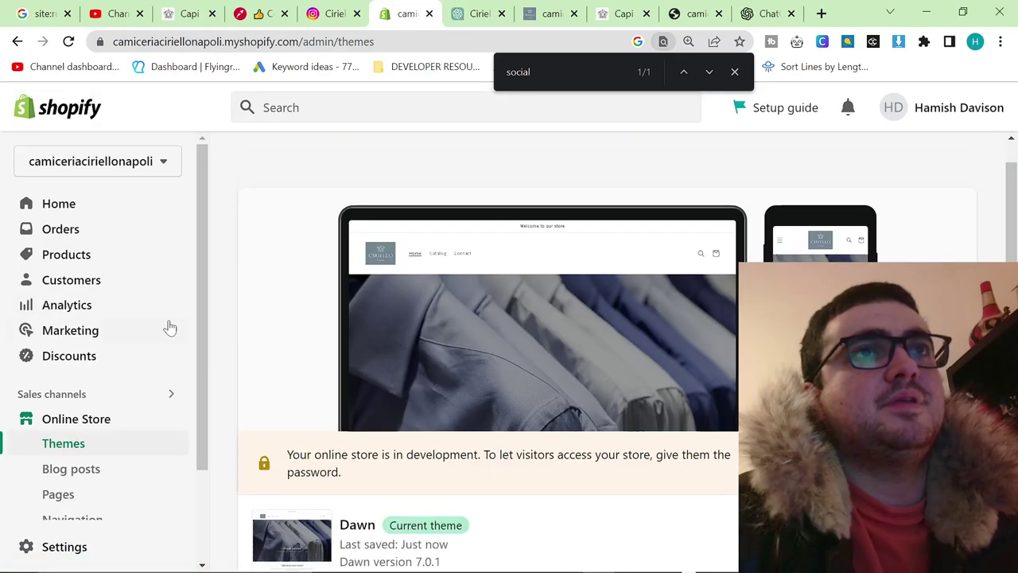
scroll(114, 438, down, 1)
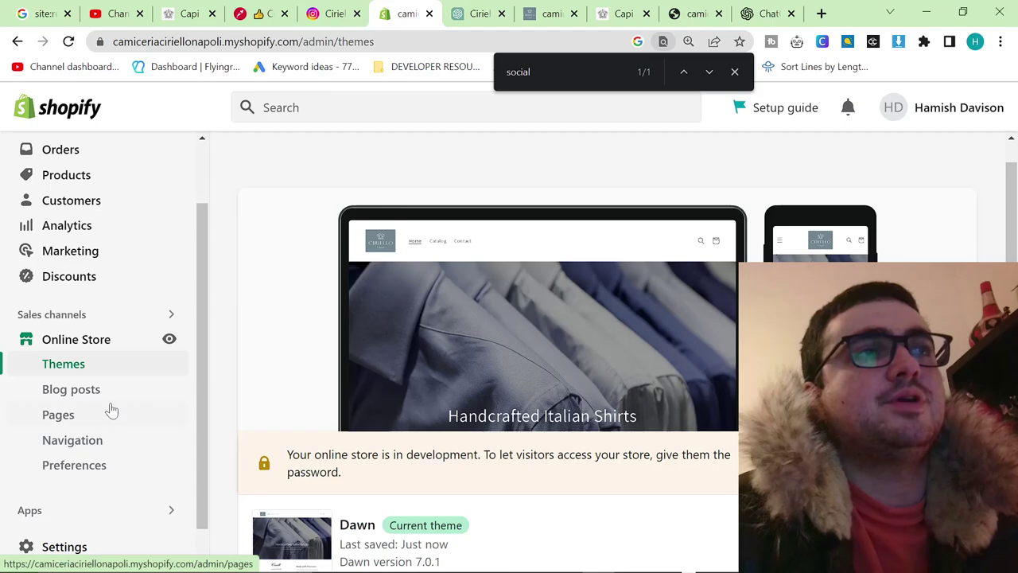
scroll(113, 422, down, 1)
click(100, 546)
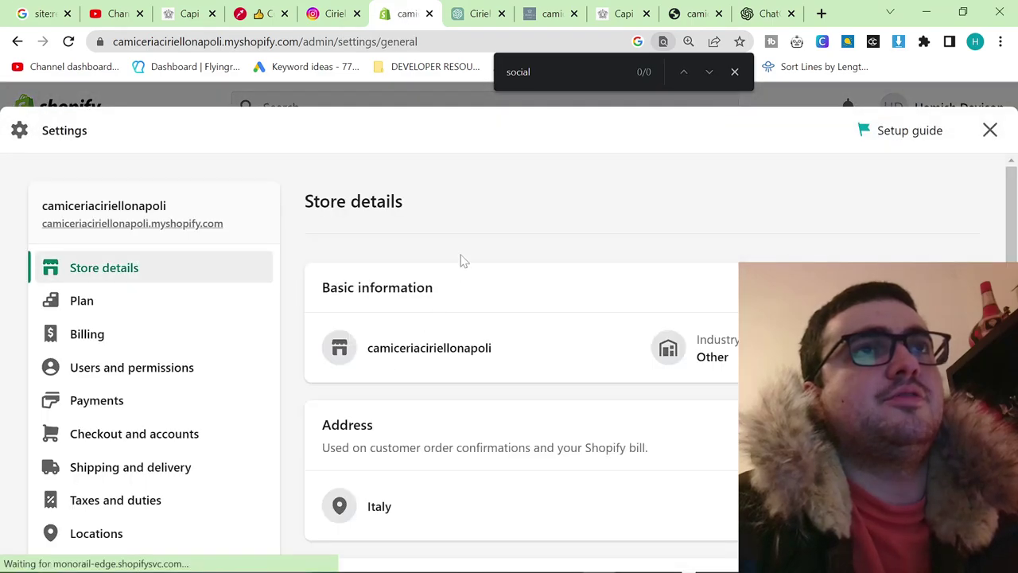
scroll(493, 315, down, 2)
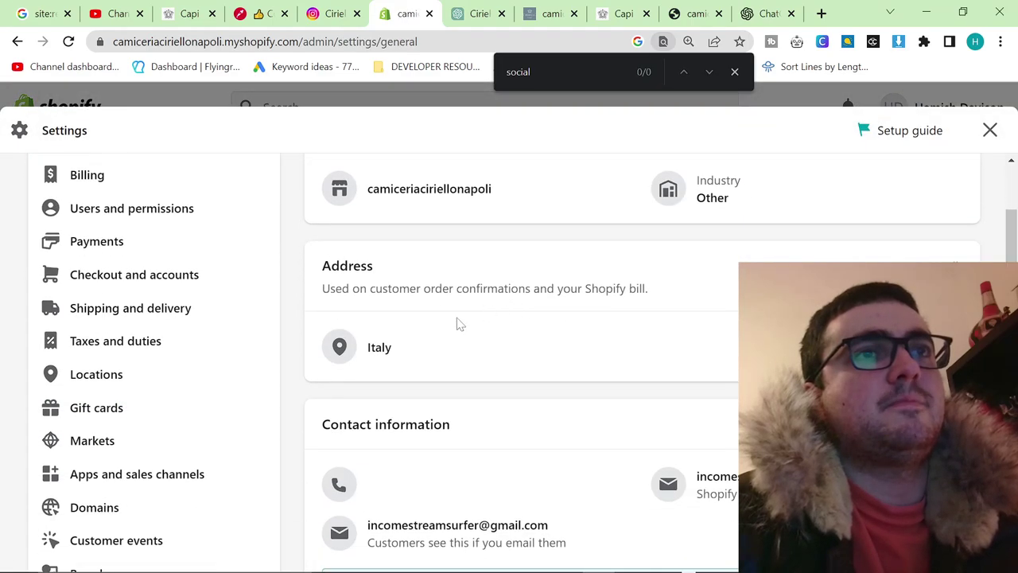
scroll(436, 335, down, 9)
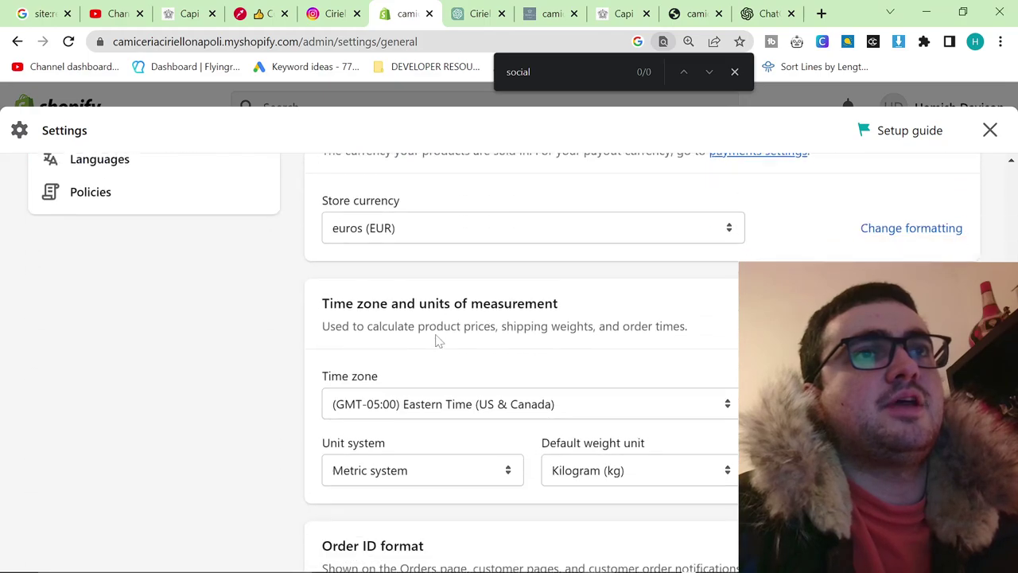
scroll(433, 344, up, 10)
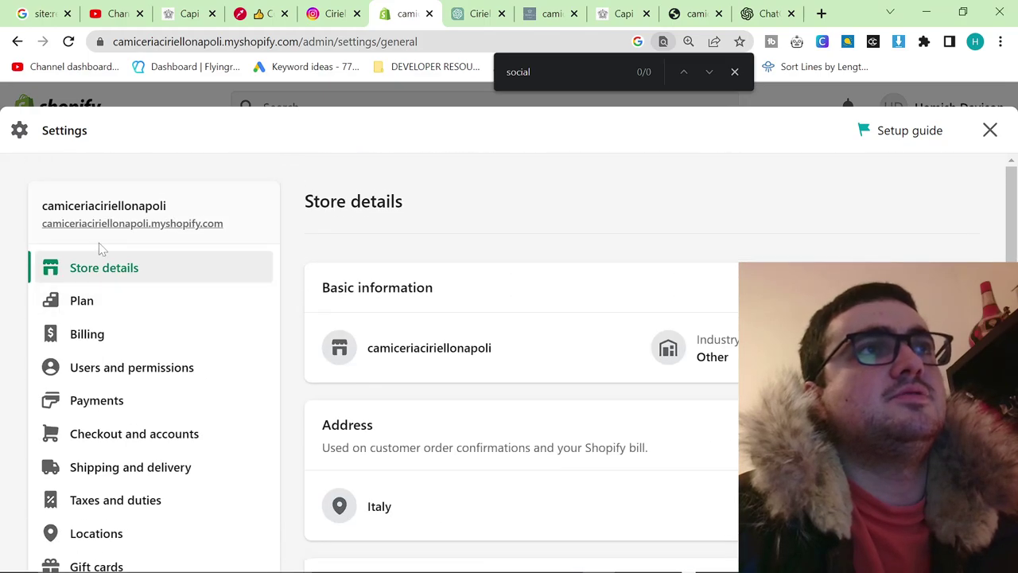
scroll(135, 336, down, 2)
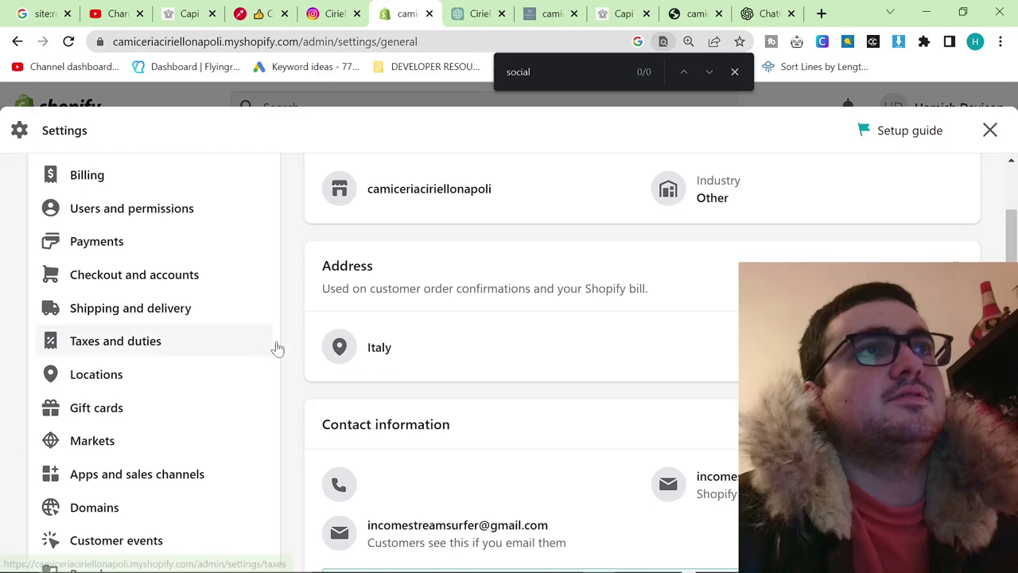
Close Settings and search the admin for 'meta description'
key(Escape)
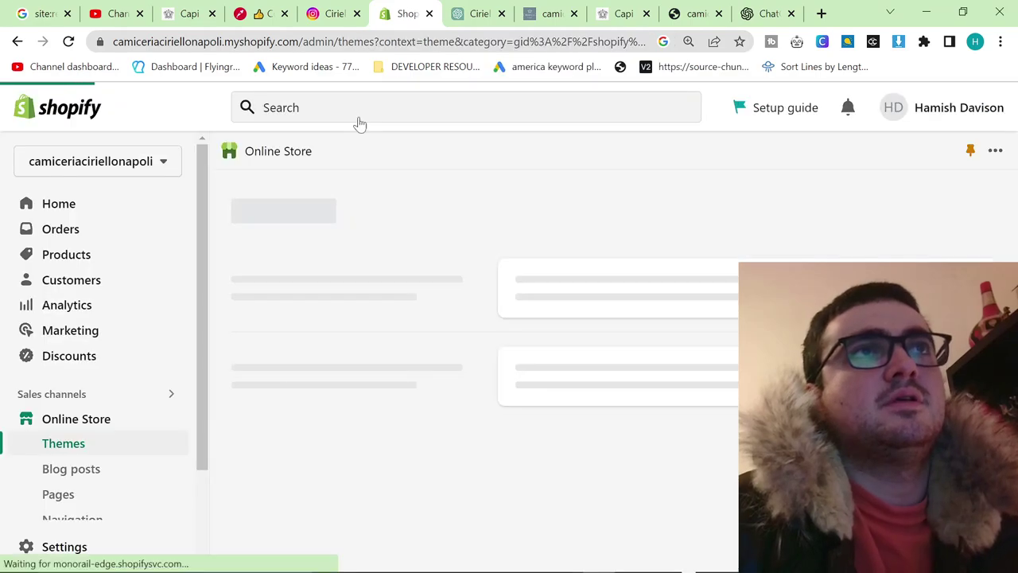
click(357, 110)
text(meta des)
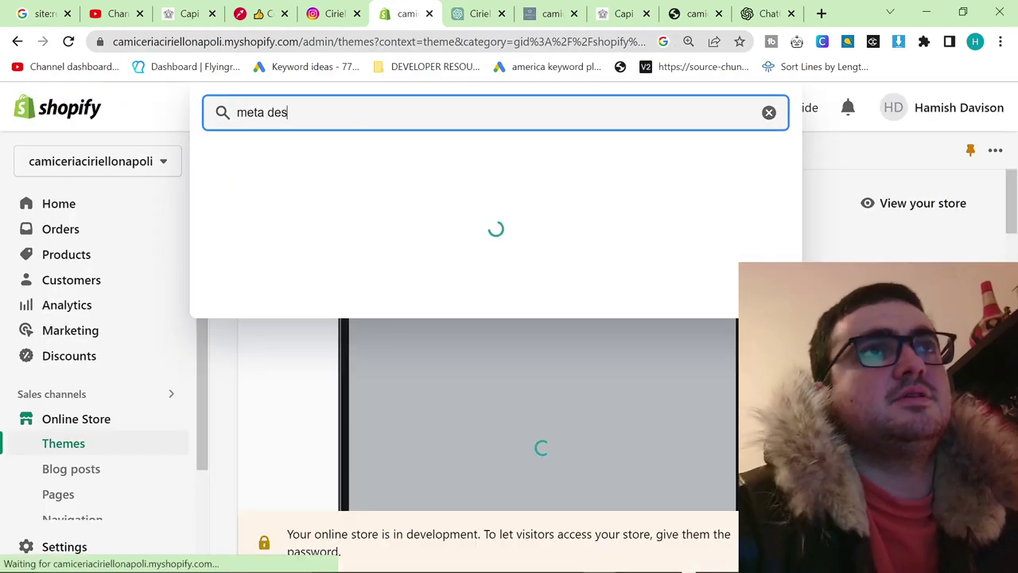
text(cirption)
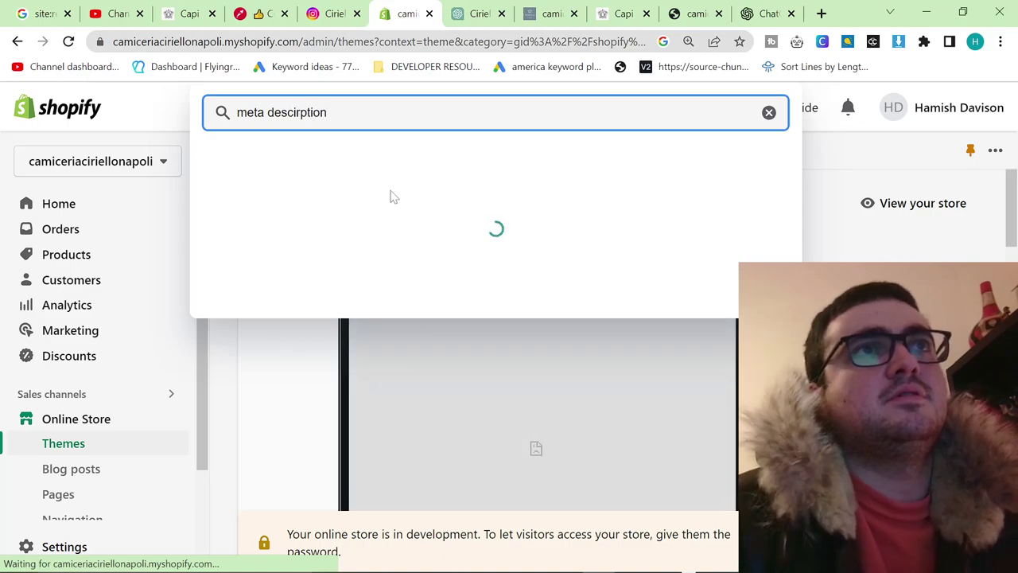
key(BackSpace)
key(BackSpace)
key(BackSpace)
key(BackSpace)
key(BackSpace)
key(BackSpace)
key(BackSpace)
key(BackSpace)
key(BackSpace)
text(scription)
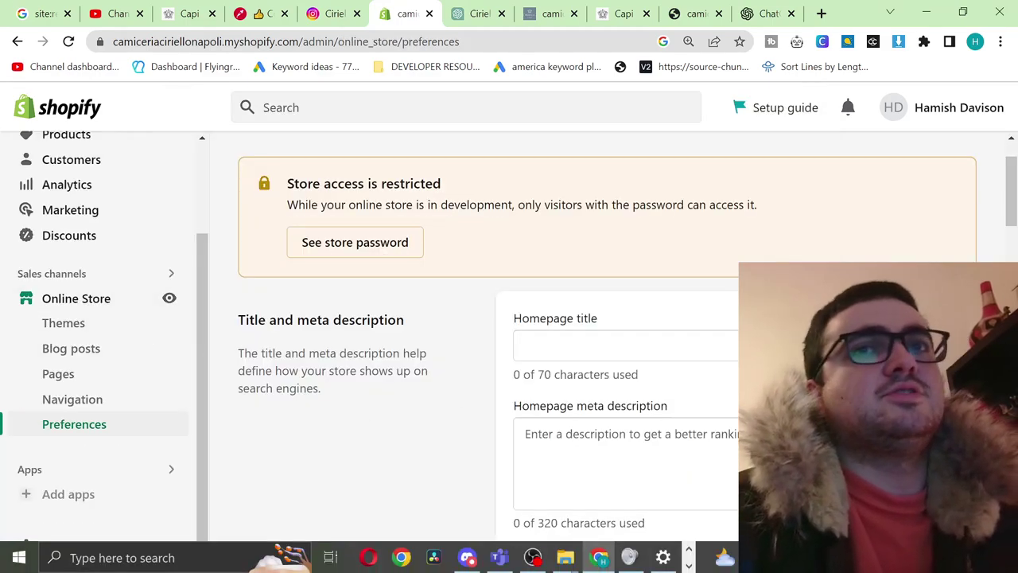
Focus the Preferences homepage title field, then switch to the storefront tab
click(74, 424)
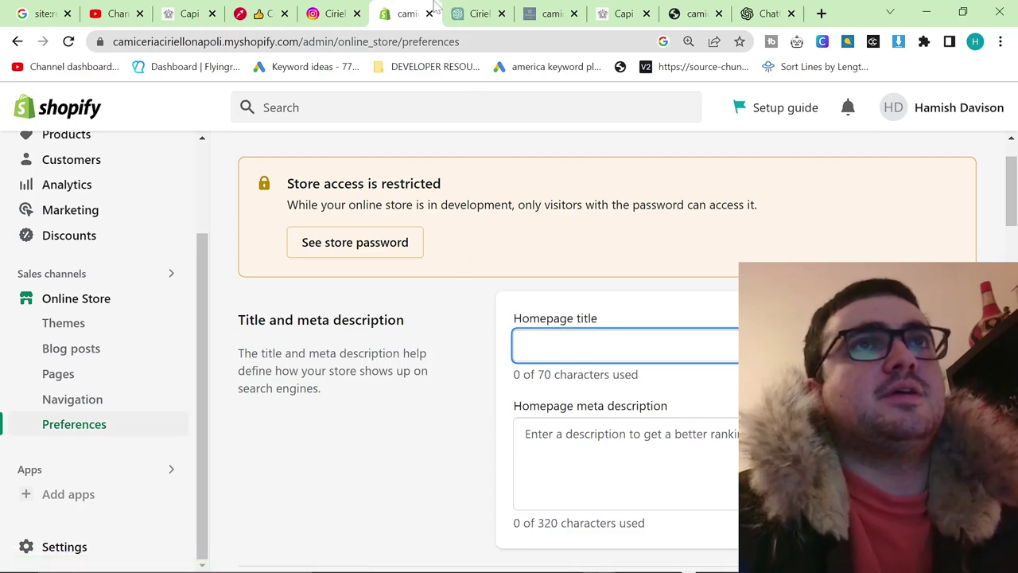
click(480, 13)
click(549, 13)
scroll(405, 175, up, 15)
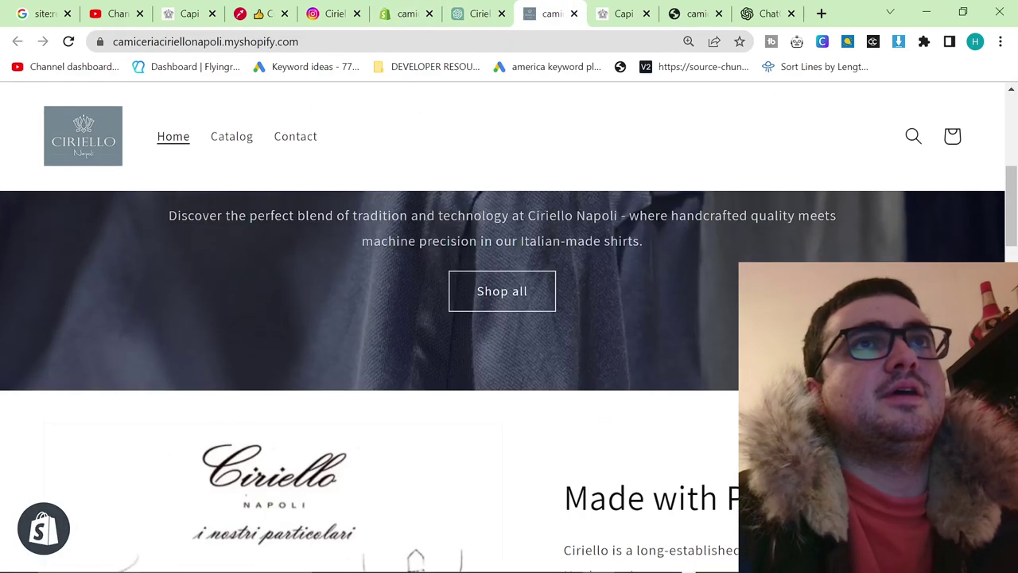
Inspect the existing Ciriello Napoli site and search its element tree for 'description'
click(624, 14)
scroll(536, 269, up, 5)
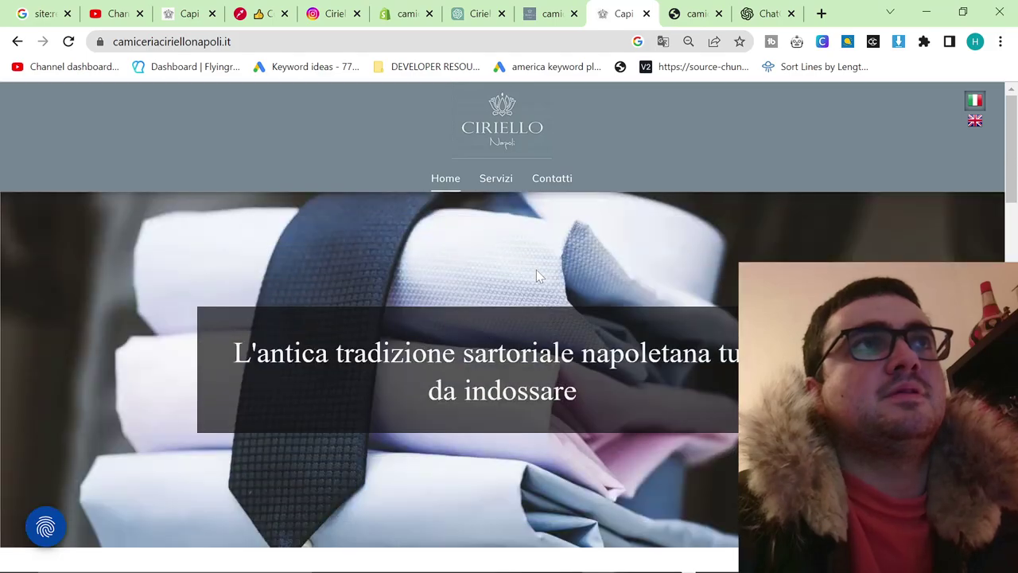
right_click(638, 133)
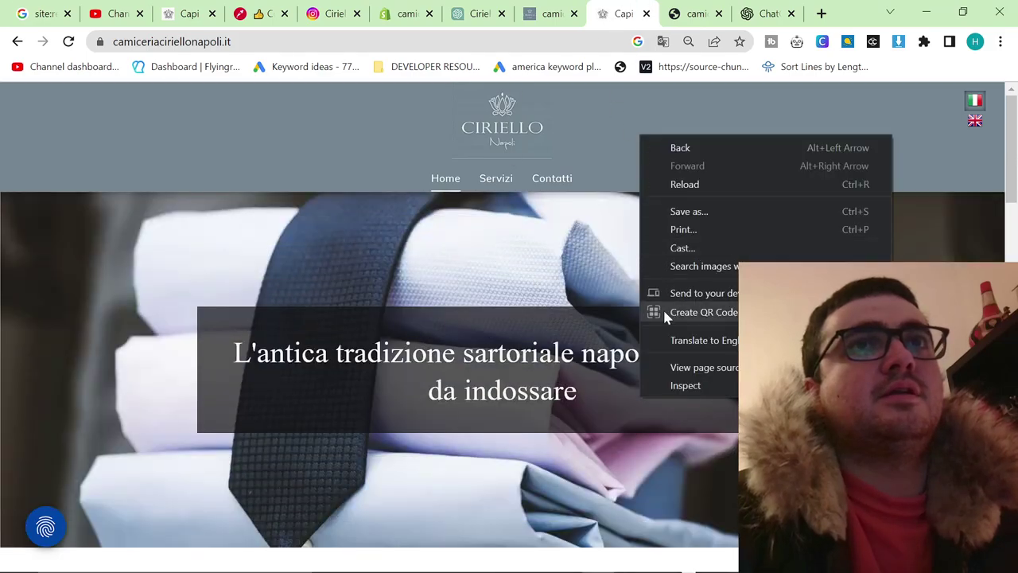
click(666, 385)
key(ctrl+f)
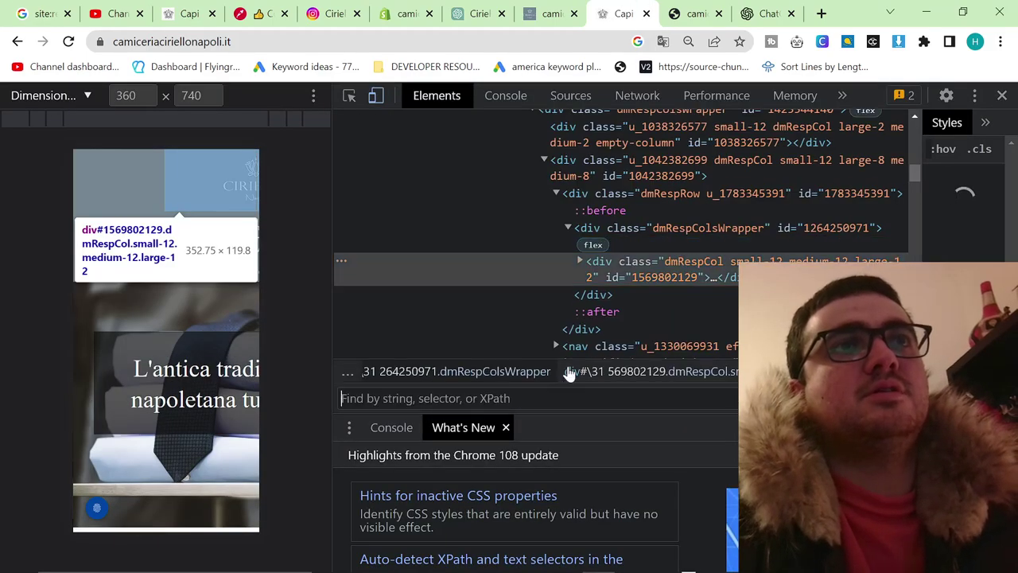
text(,et)
text(ta-)
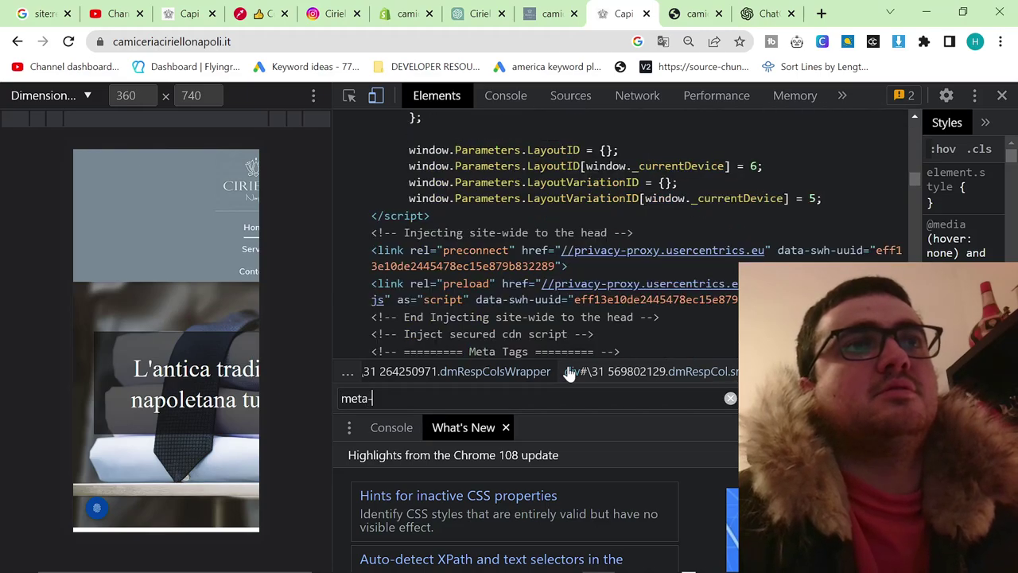
text(des)
key(ctrl+a)
key(BackSpace)
text(meta)
key(BackSpace)
key(BackSpace)
key(BackSpace)
key(BackSpace)
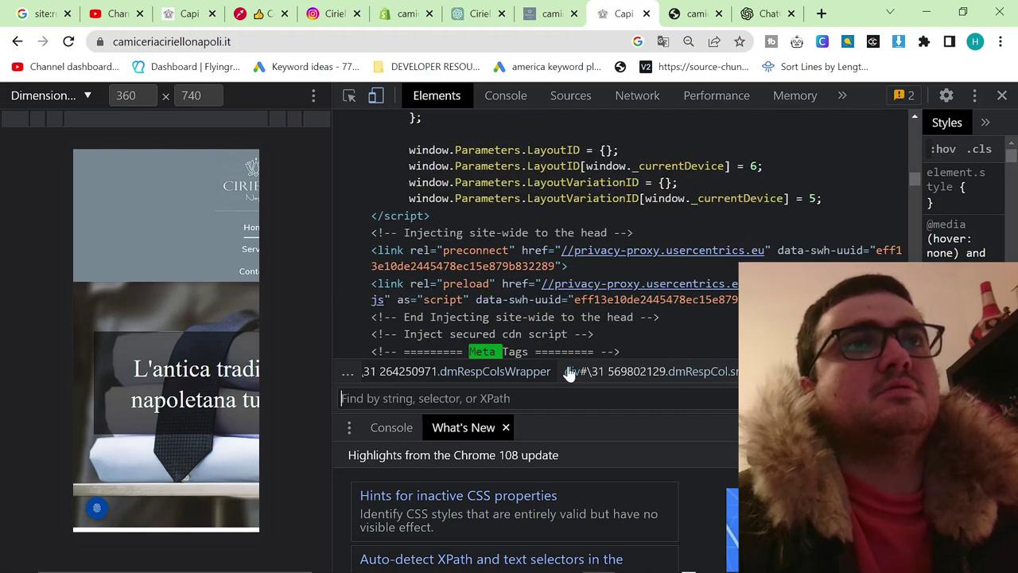
text(description)
Copy the meta description element and paste it into a new tab's address bar
scroll(556, 265, down, 2)
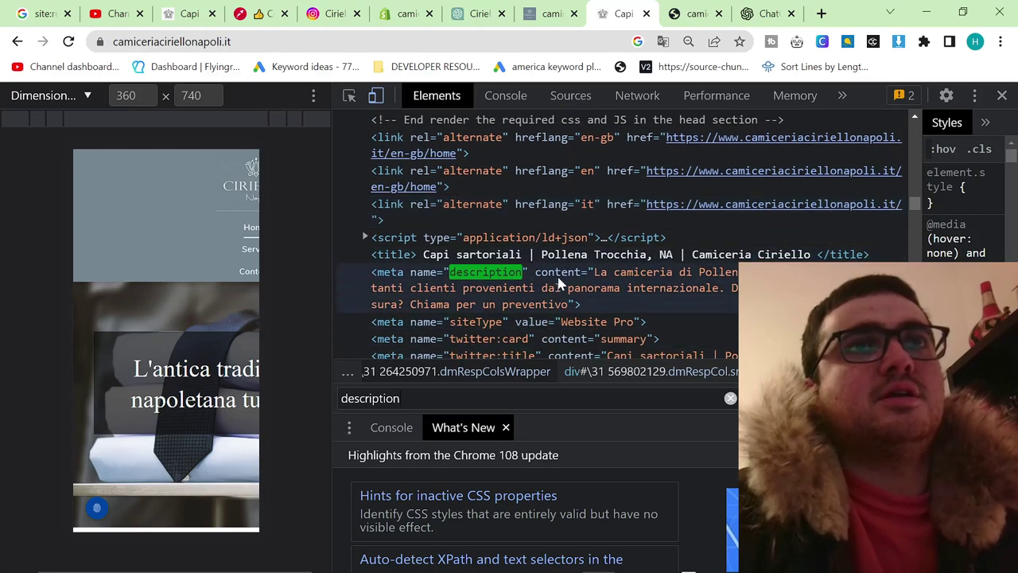
click(601, 272)
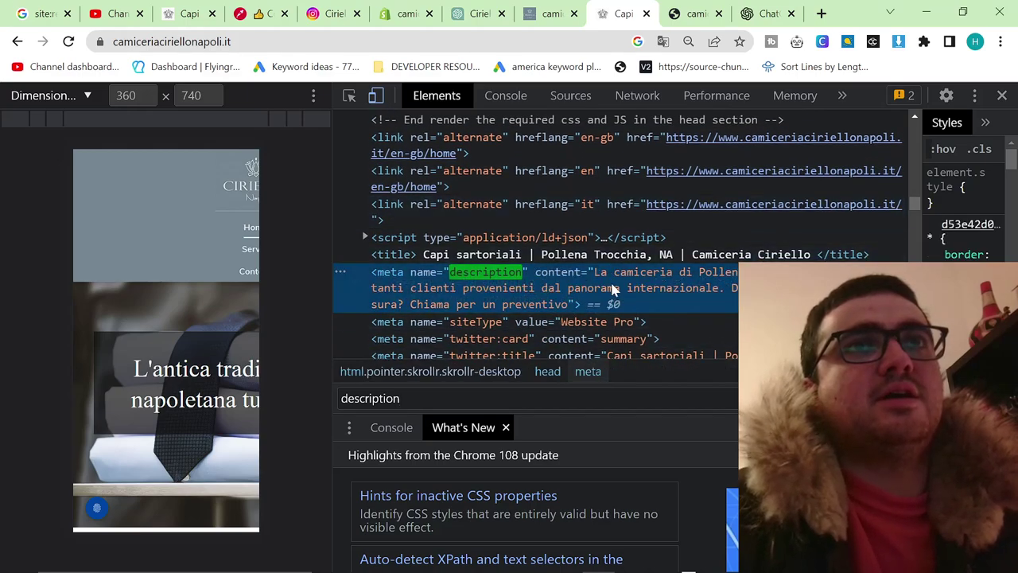
right_click(609, 288)
click(706, 328)
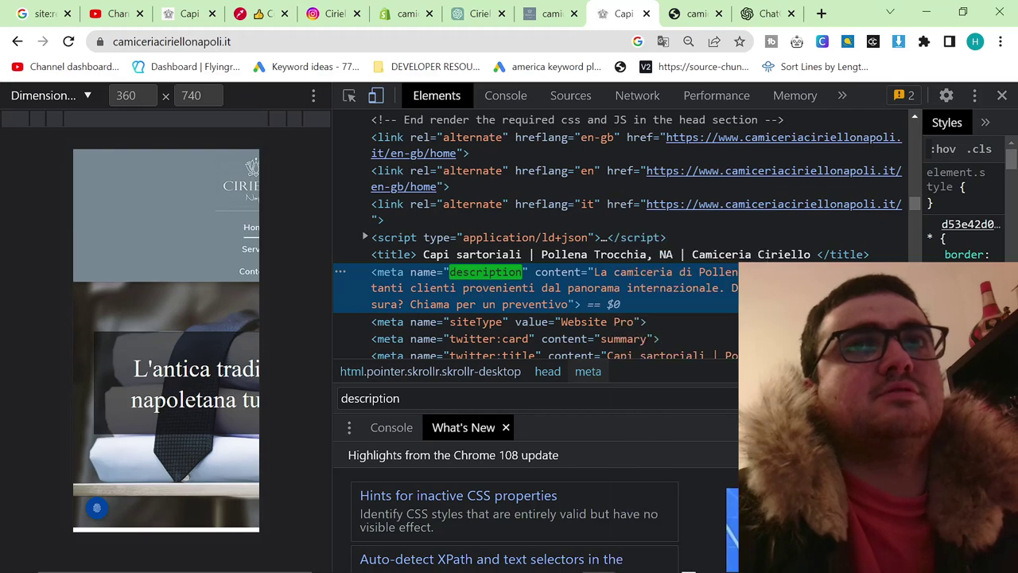
click(820, 13)
key(ctrl+v)
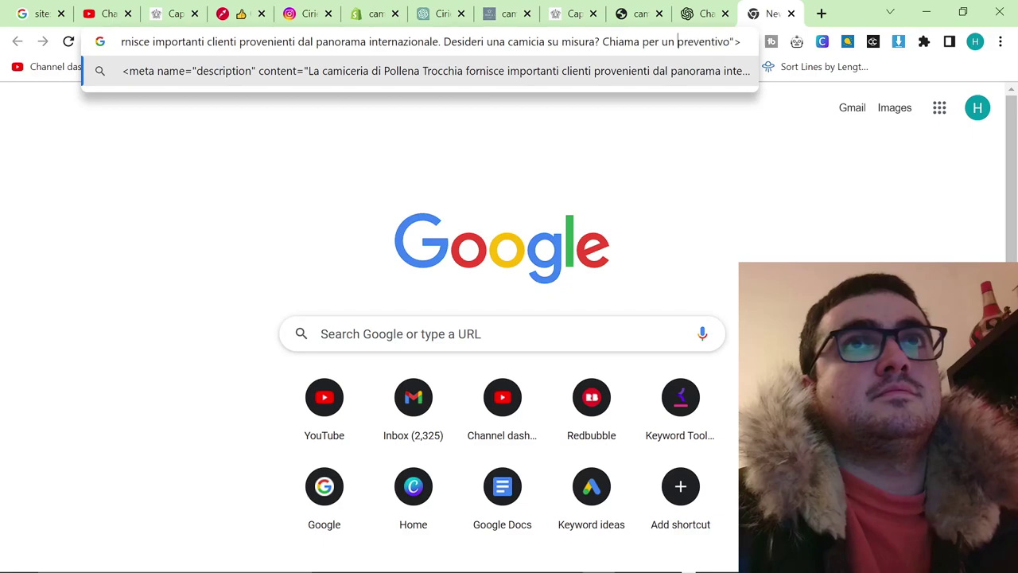
drag(741, 41, 277, 41)
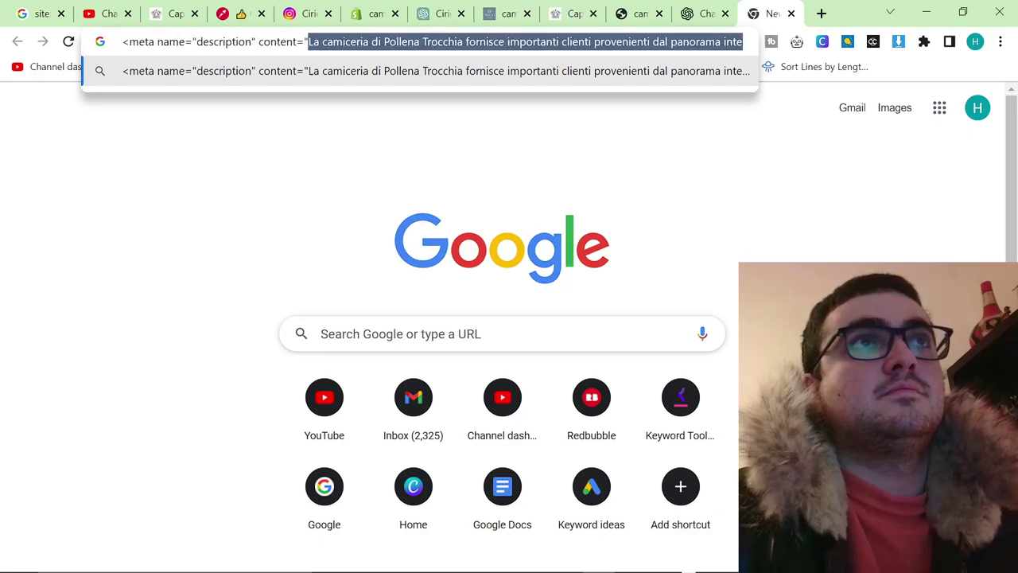
click(700, 14)
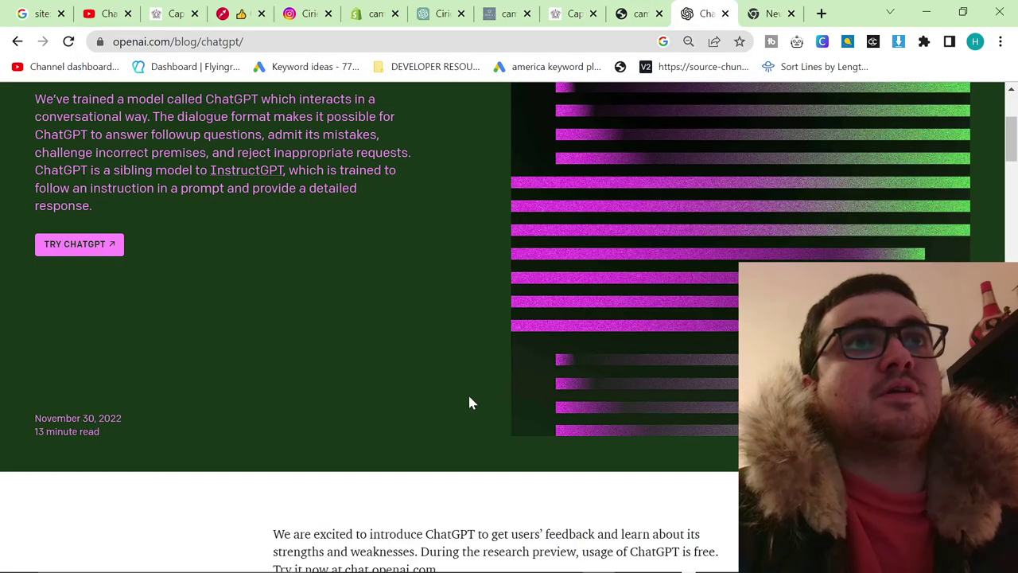
Ask ChatGPT to translate the pasted Italian meta description
click(559, 10)
click(440, 23)
click(477, 512)
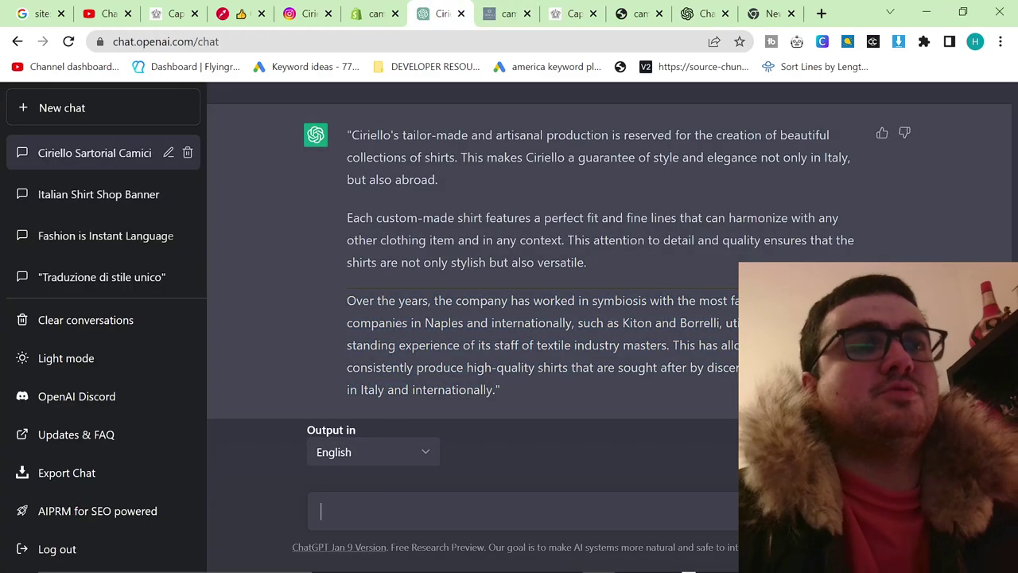
text(translate)
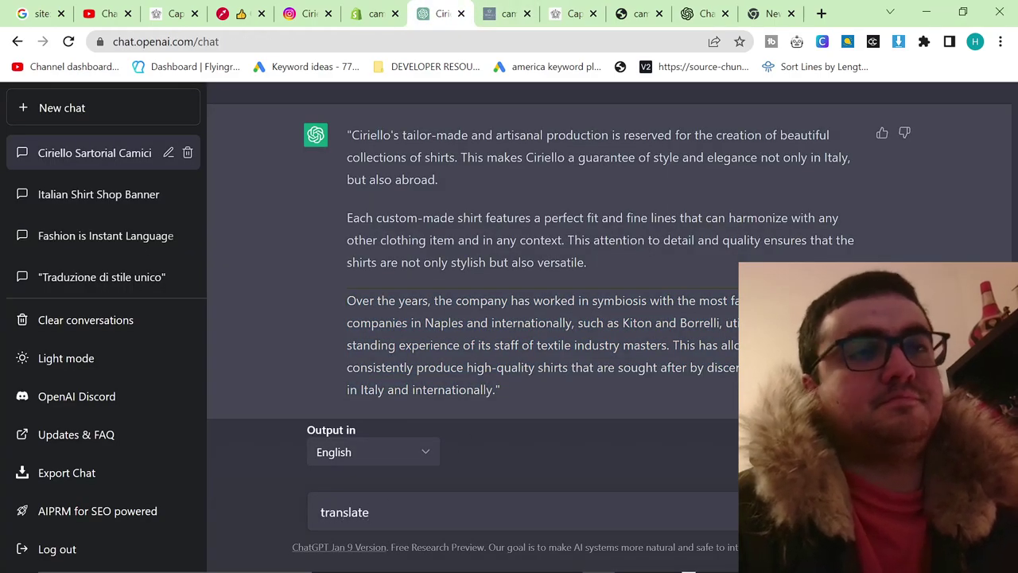
key(ctrl+v)
key(Return)
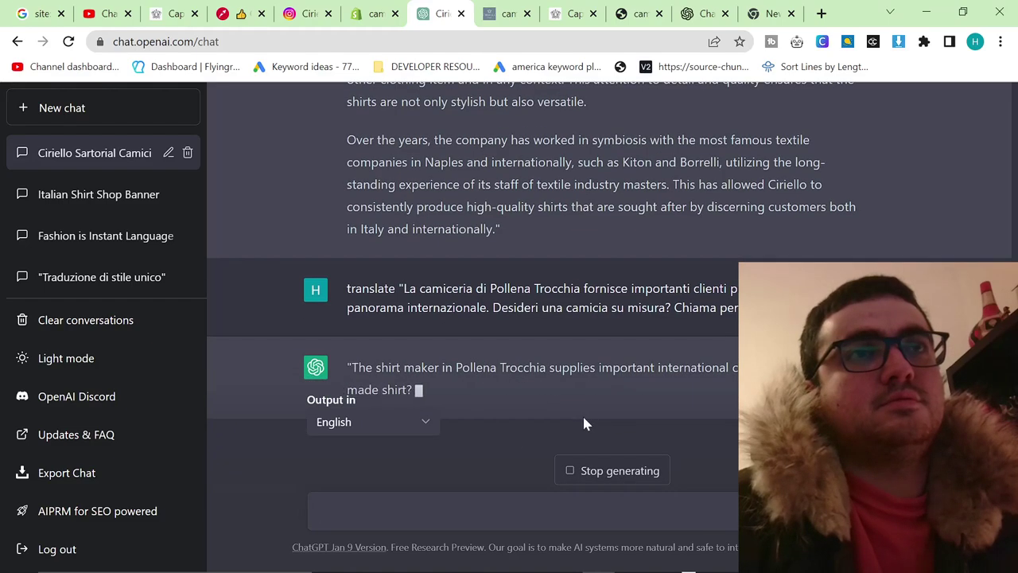
Have ChatGPT write a catchy meta description and select its reply
text(write a catchy clickable meta des)
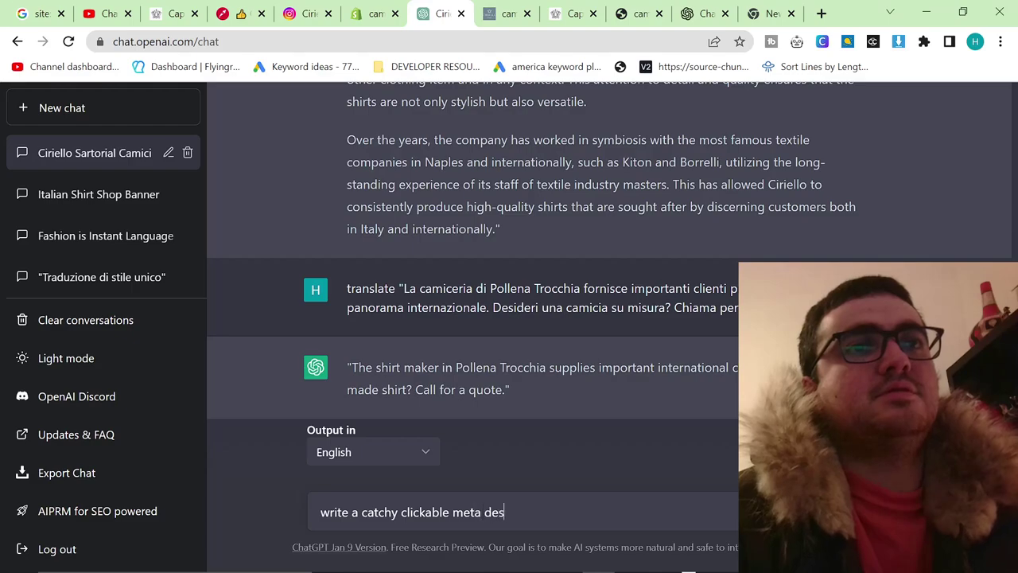
key(ctrl+v)
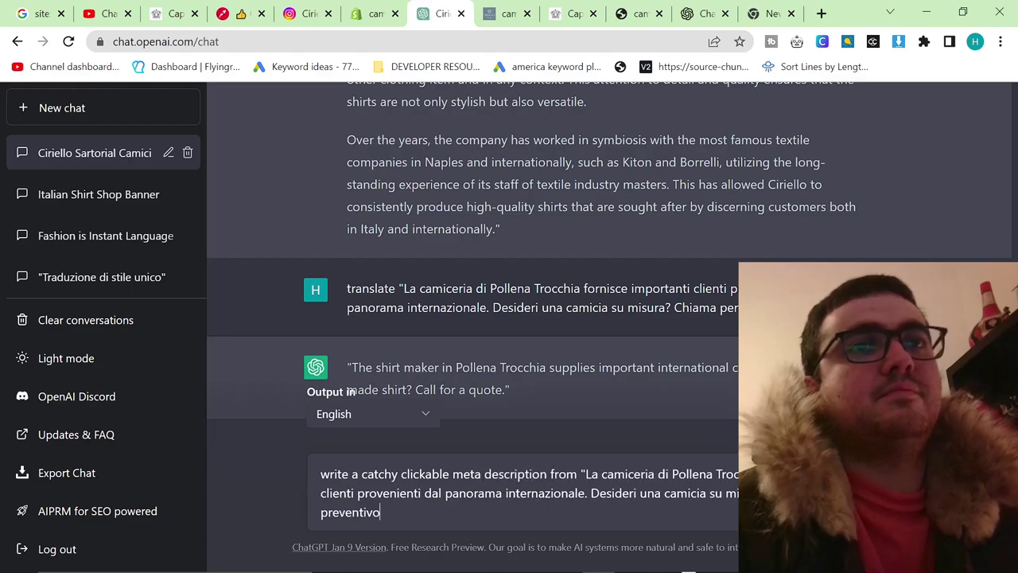
key(Return)
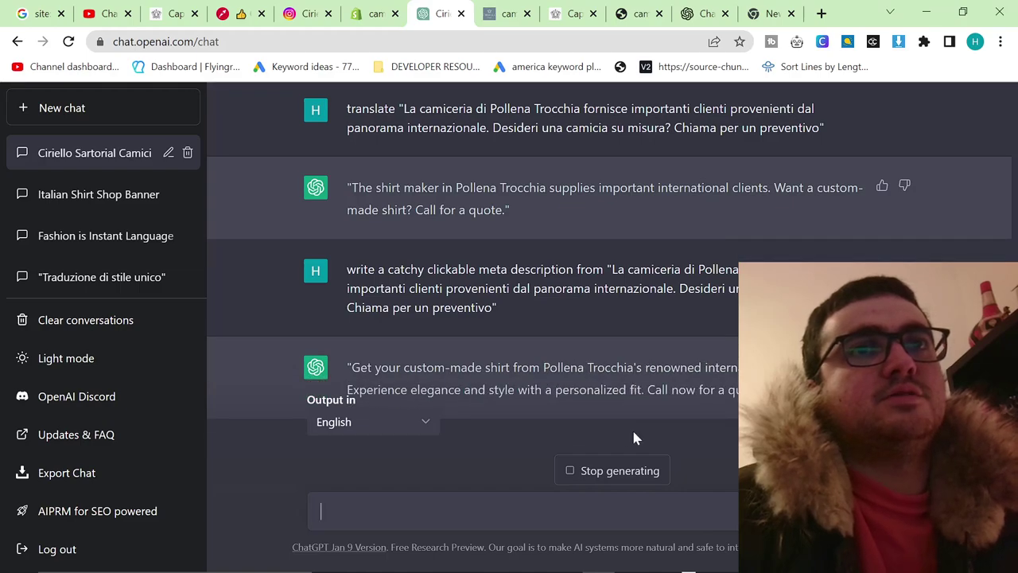
drag(740, 390, 351, 367)
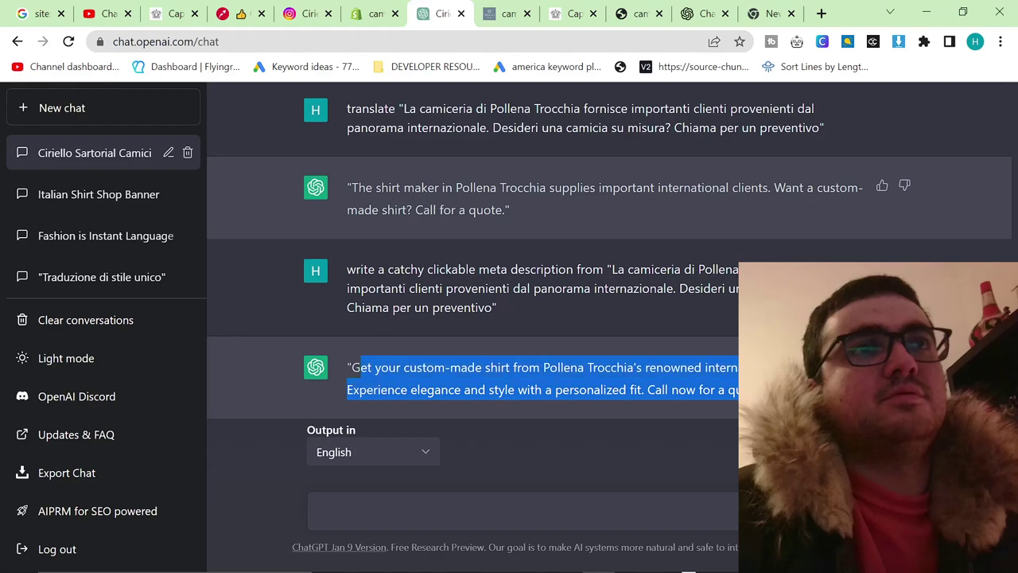
Paste ChatGPT's meta description into Shopify's homepage meta description field (163 characters)
click(509, 14)
click(442, 14)
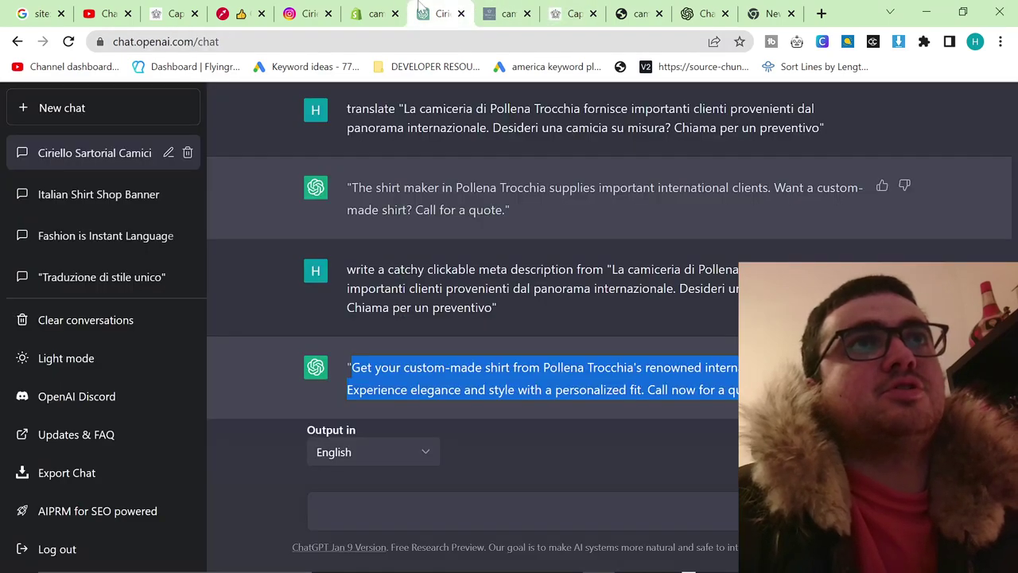
click(374, 14)
click(592, 446)
key(ctrl+v)
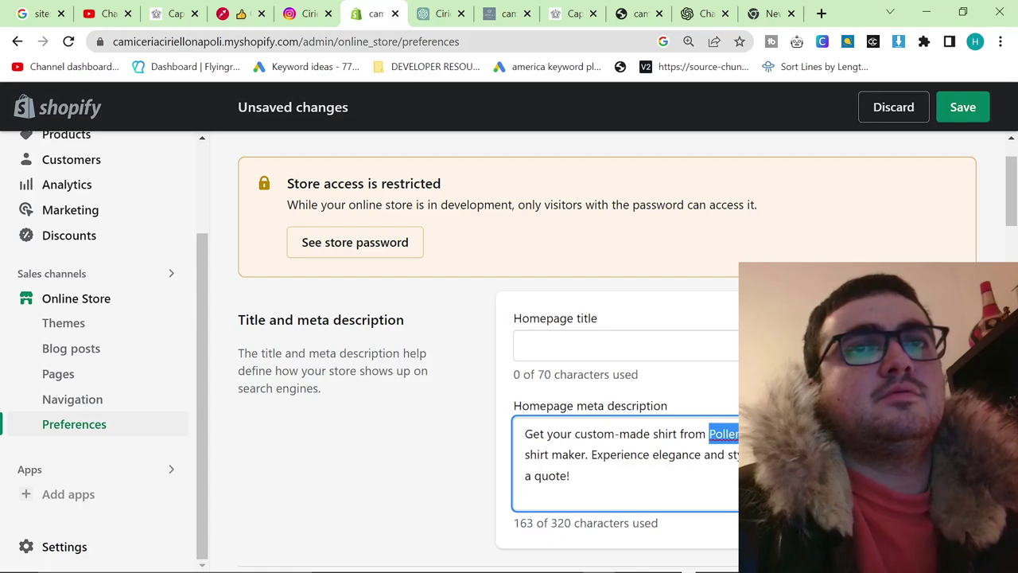
Replace the town name with 'one of', drop 'quote!', and finish with the Sartoria sentence
text(one of)
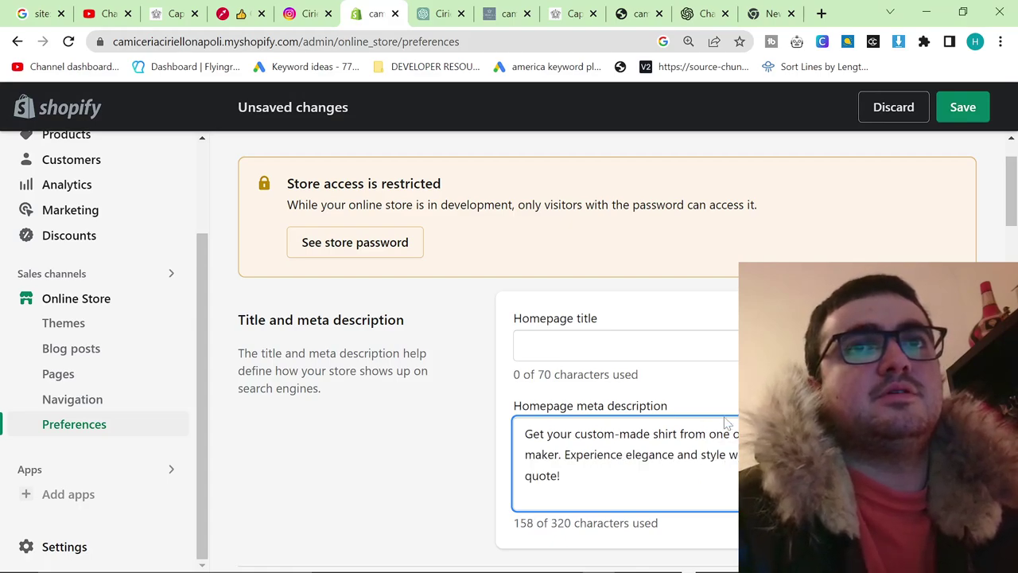
key(shift+Home)
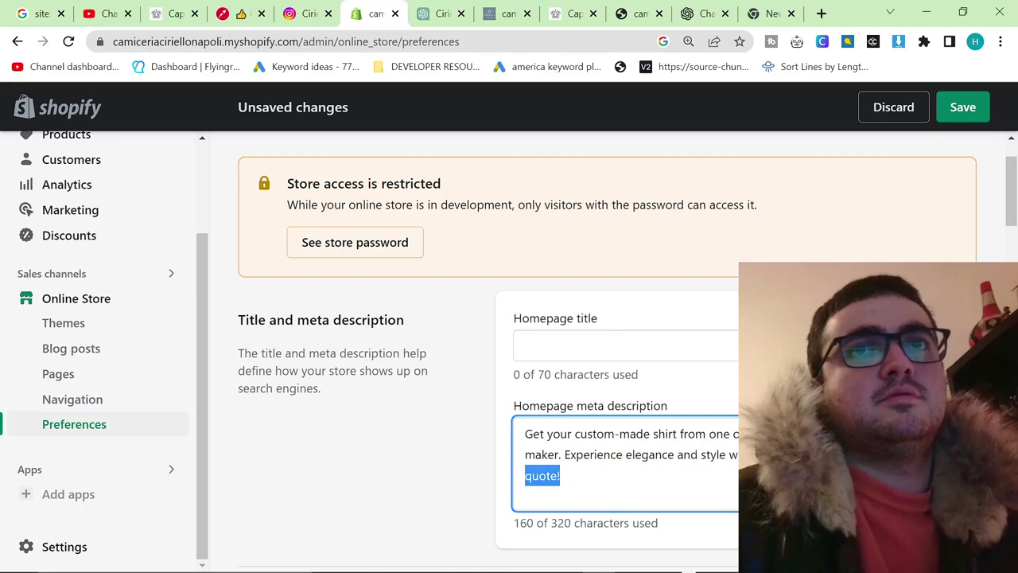
key(BackSpace)
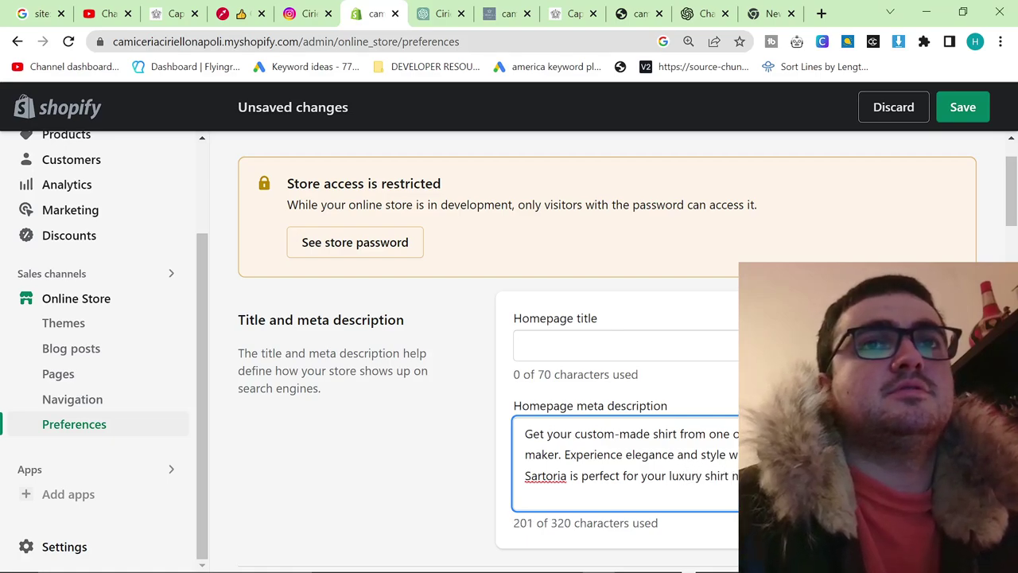
key(BackSpace)
key(BackSpace)
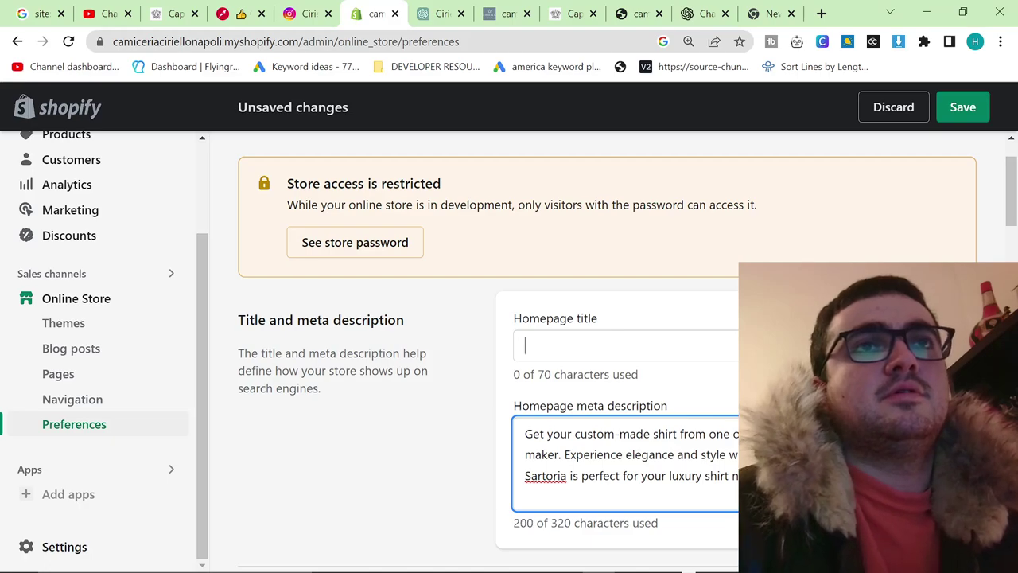
click(525, 344)
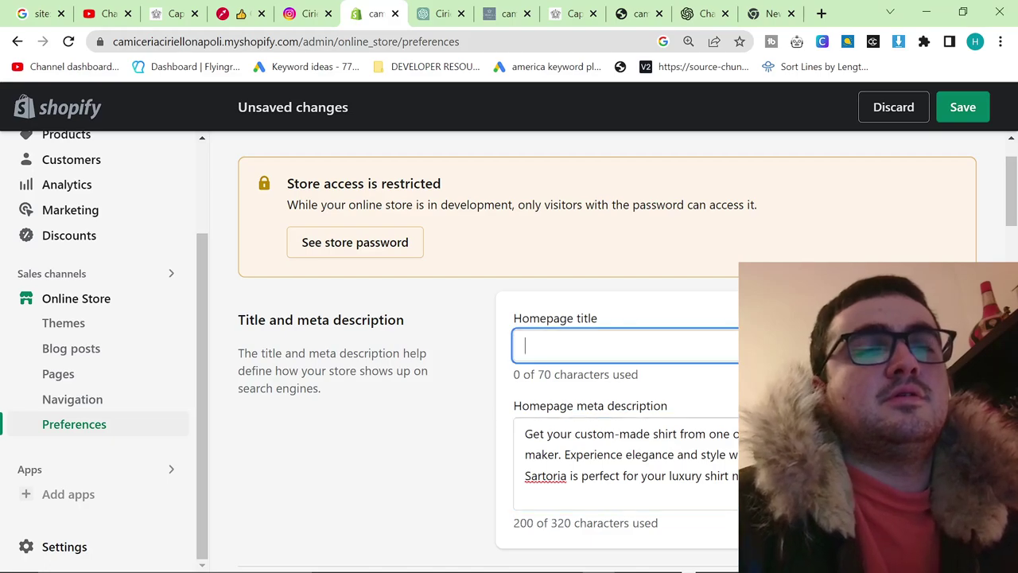
Close the developer panel on the live Ciriello site
click(707, 14)
click(573, 14)
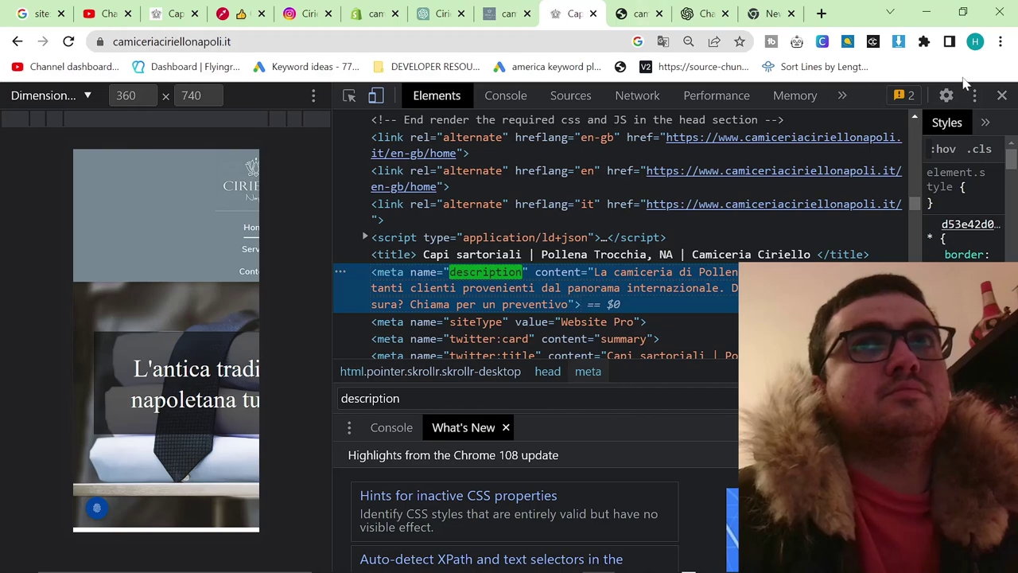
click(1002, 95)
Get and copy ChatGPT's meta title 'Ciriello: Tailor-Made Shirts of Exceptional Quality and Style'
click(438, 14)
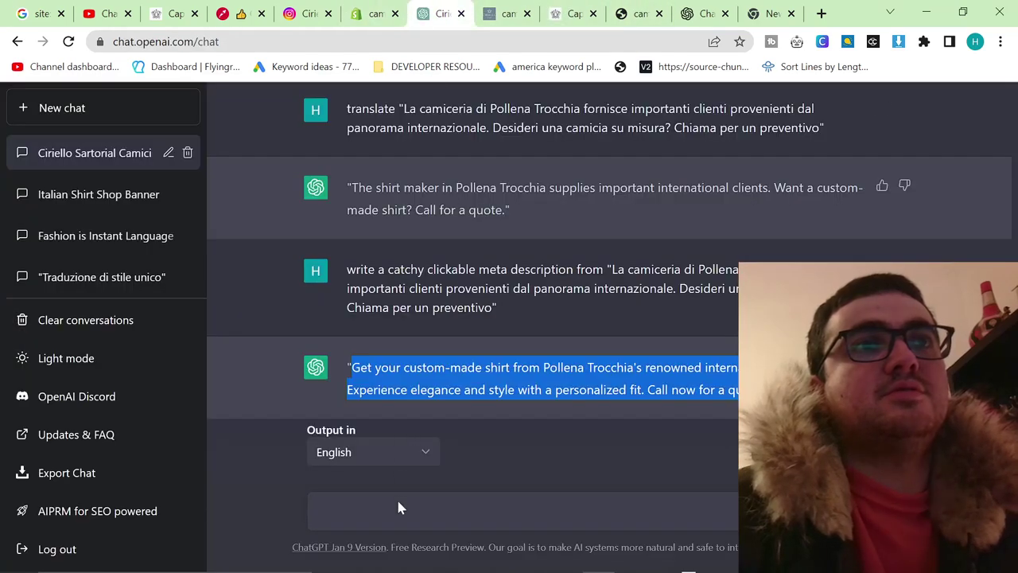
click(400, 508)
text(write a meta title for Cir)
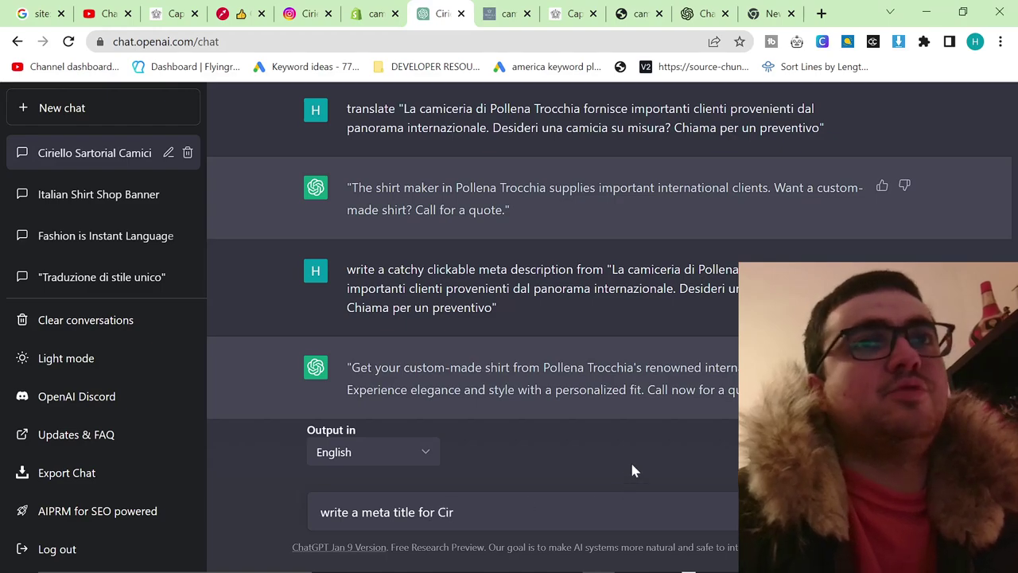
scroll(557, 358, up, 5)
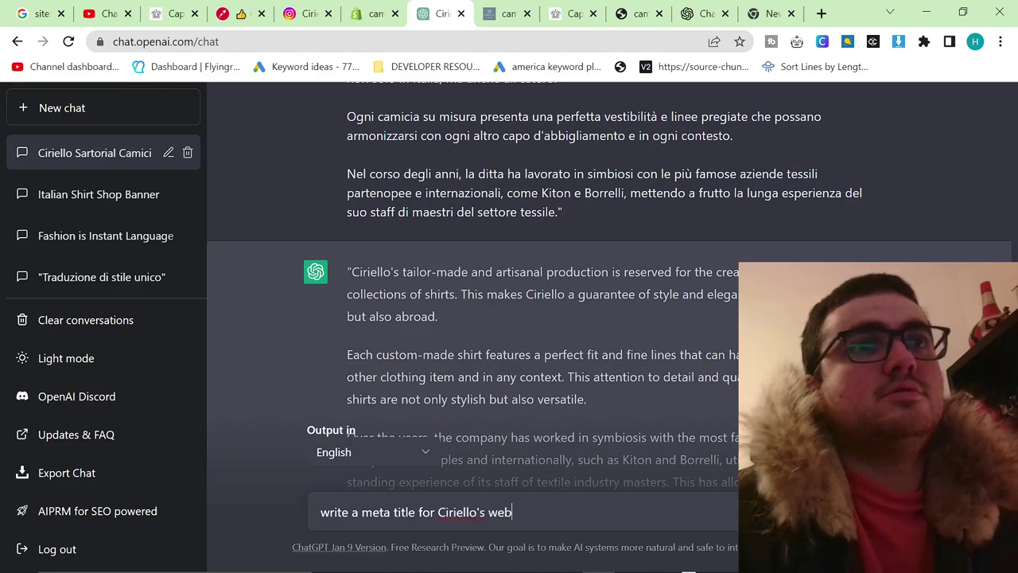
text(site)
key(Return)
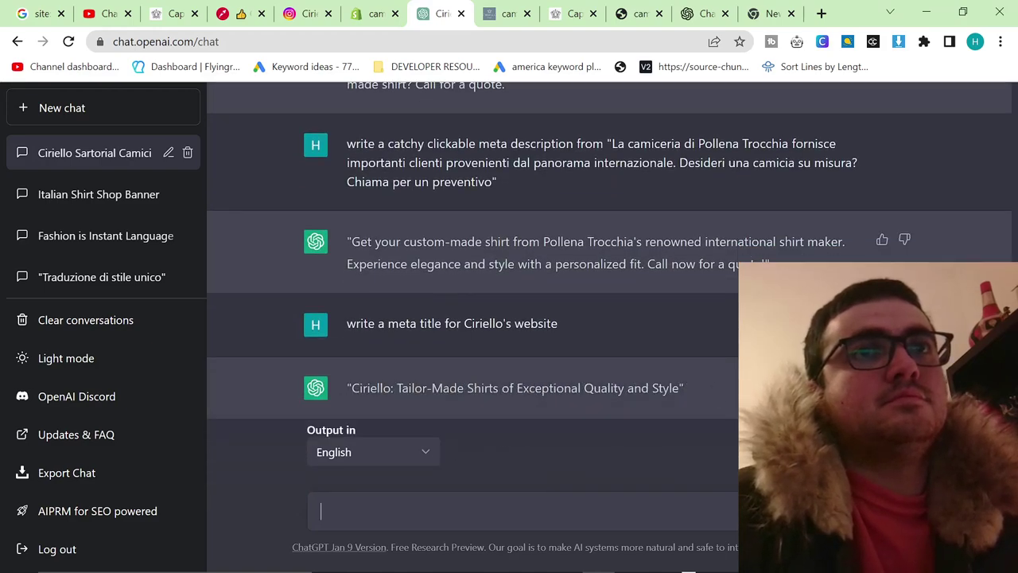
drag(680, 388, 352, 405)
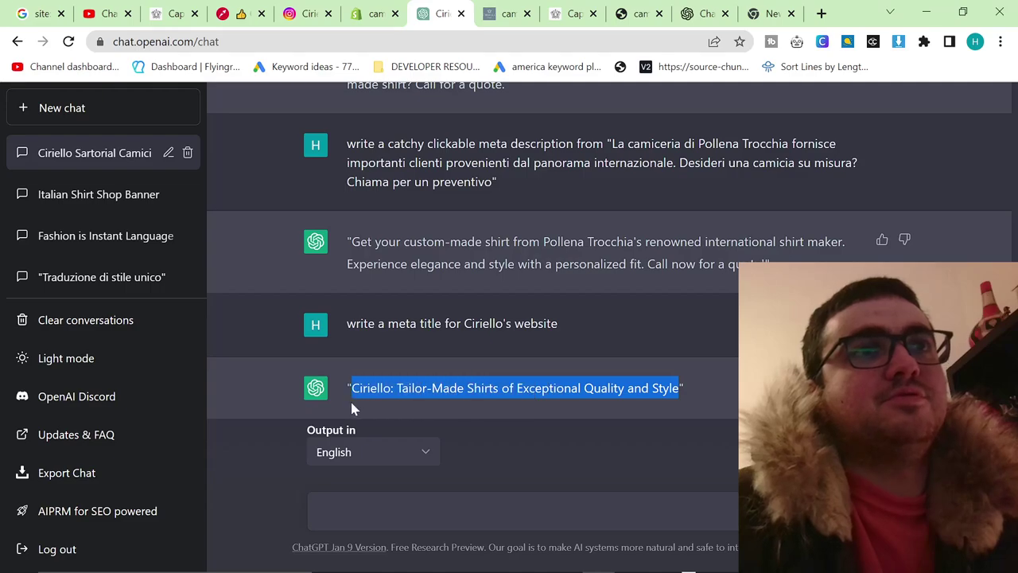
key(ctrl+c)
click(559, 12)
Paste the ChatGPT meta title into the Homepage title field
click(370, 13)
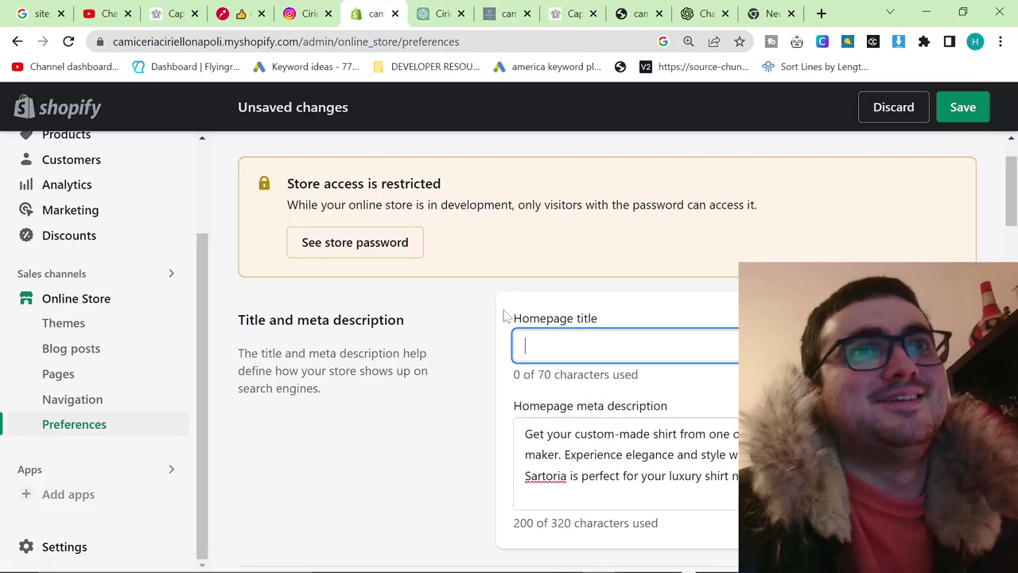
key(ctrl+v)
scroll(475, 416, down, 5)
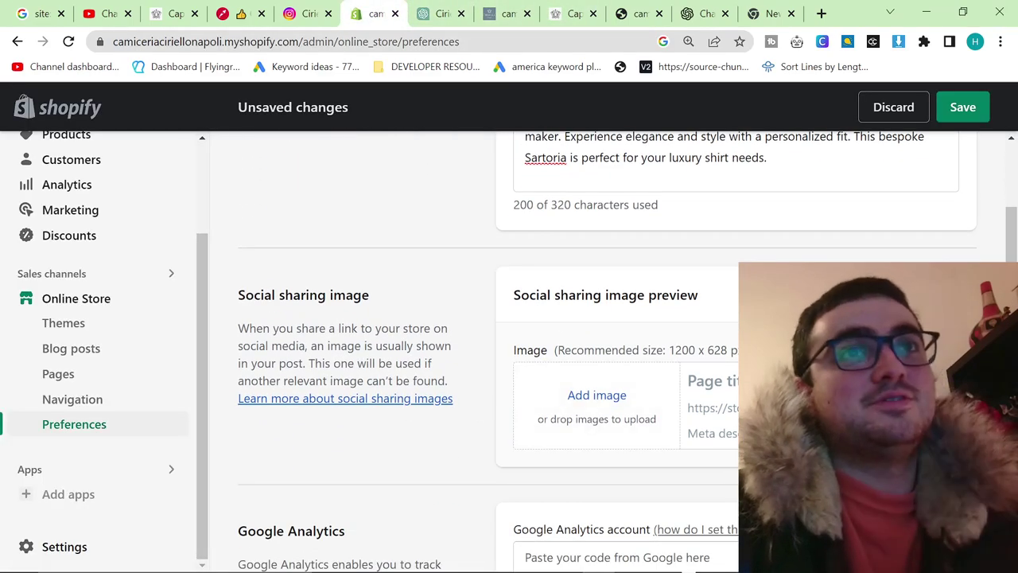
scroll(605, 358, up, 2)
Start adding a social sharing image, cancel the picker, and switch to the Downloads folder
click(605, 397)
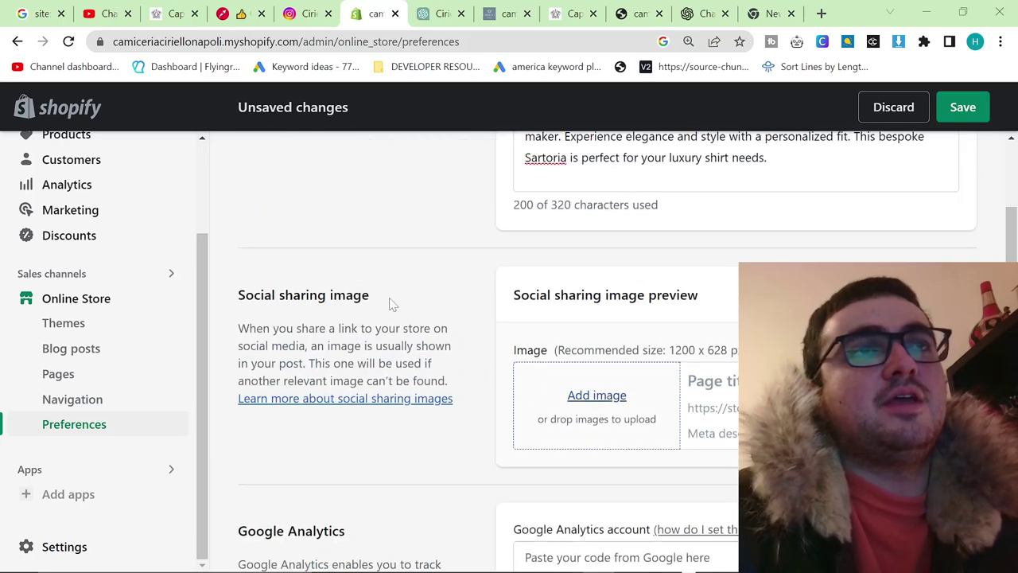
key(Escape)
key(alt+Tab)
key(Tab)
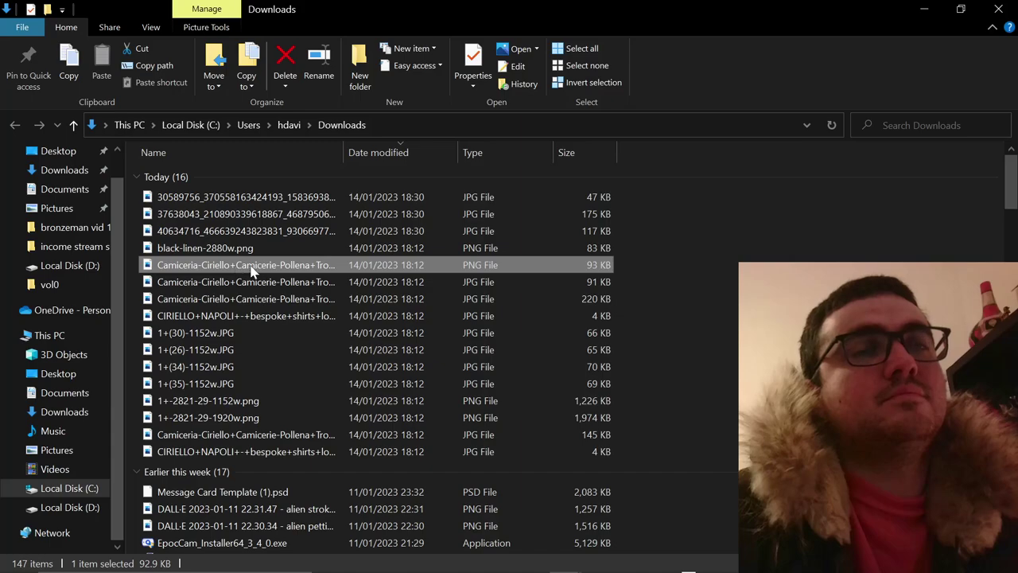
Preview the first Camiceria image and the 91 KB and 220 KB Camiceria images
key(Return)
key(Escape)
click(218, 286)
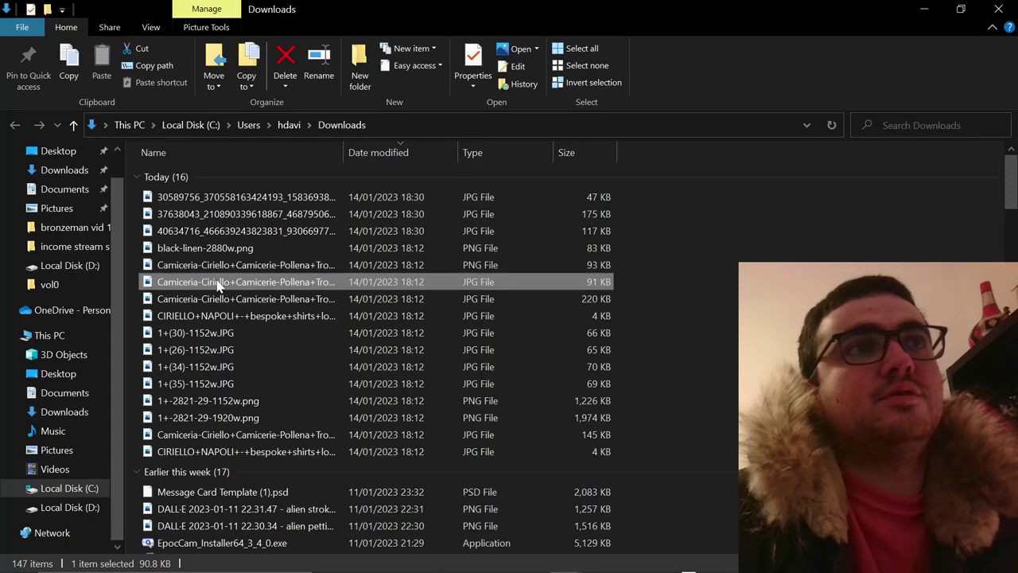
key(Return)
key(Escape)
click(231, 303)
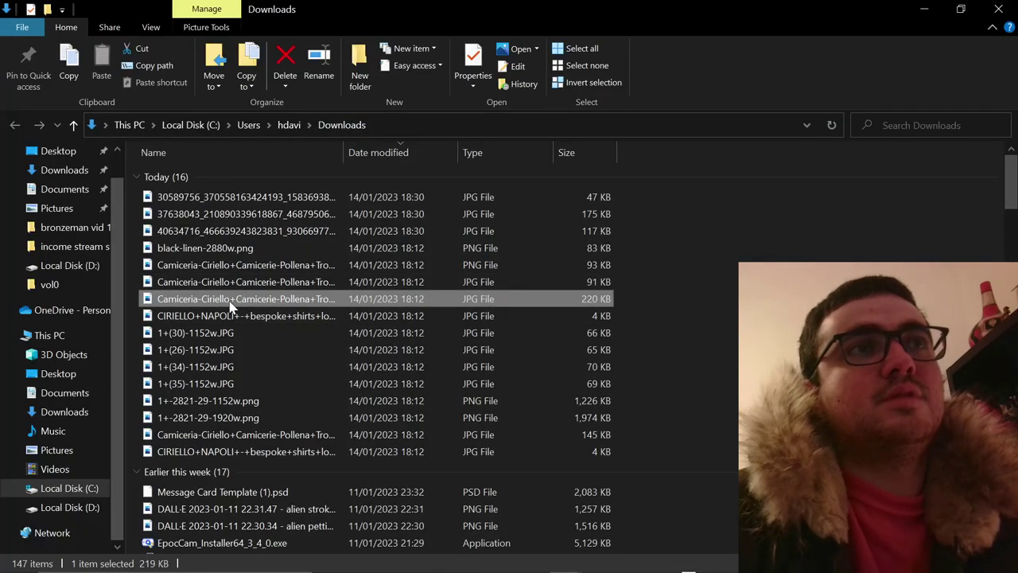
key(Return)
key(Escape)
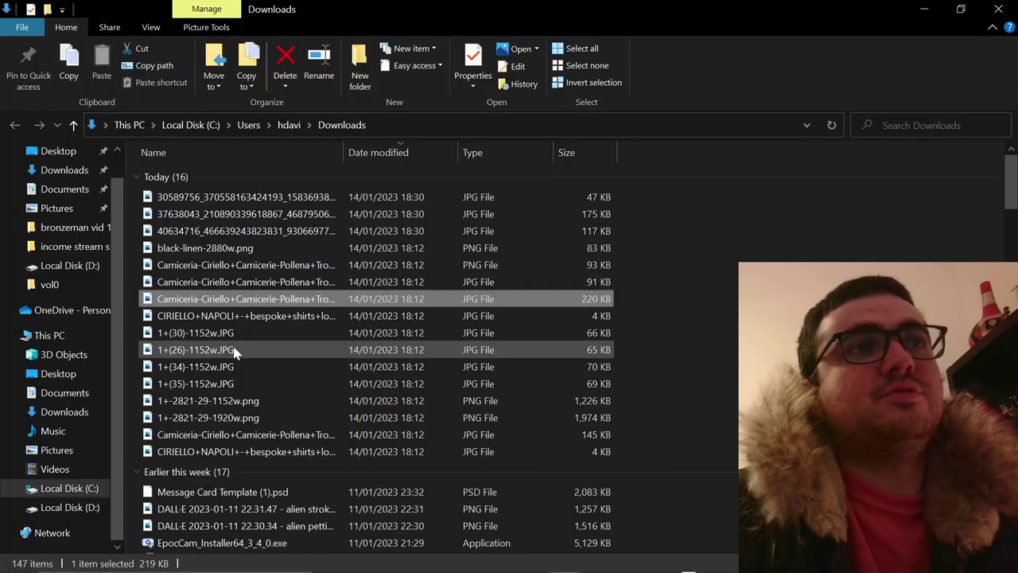
Preview the 1920w PNG, 145 KB Camiceria image and CIRIELLO logo, then return to Shopify Preferences
click(249, 425)
key(Return)
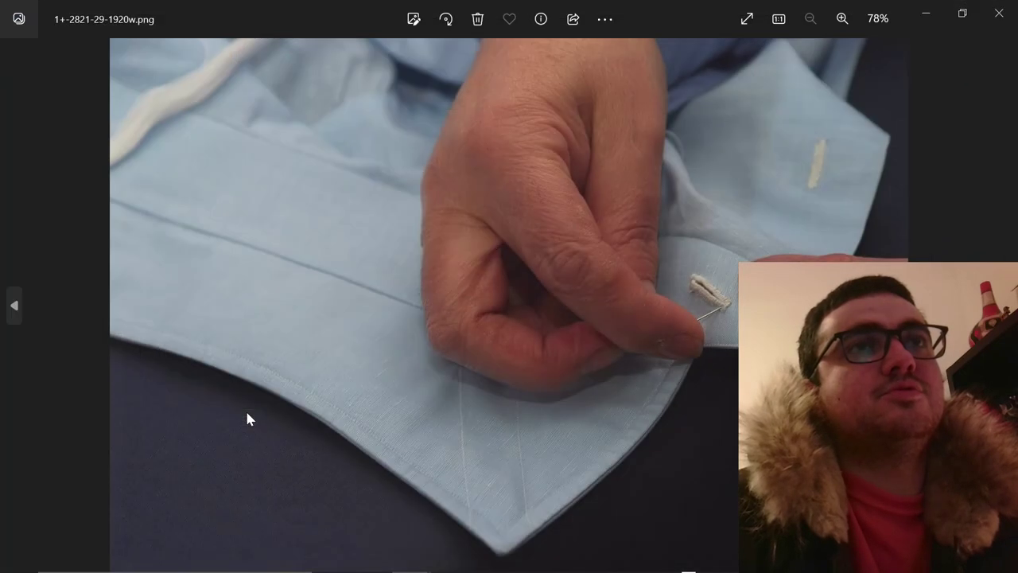
key(Escape)
click(253, 437)
key(Return)
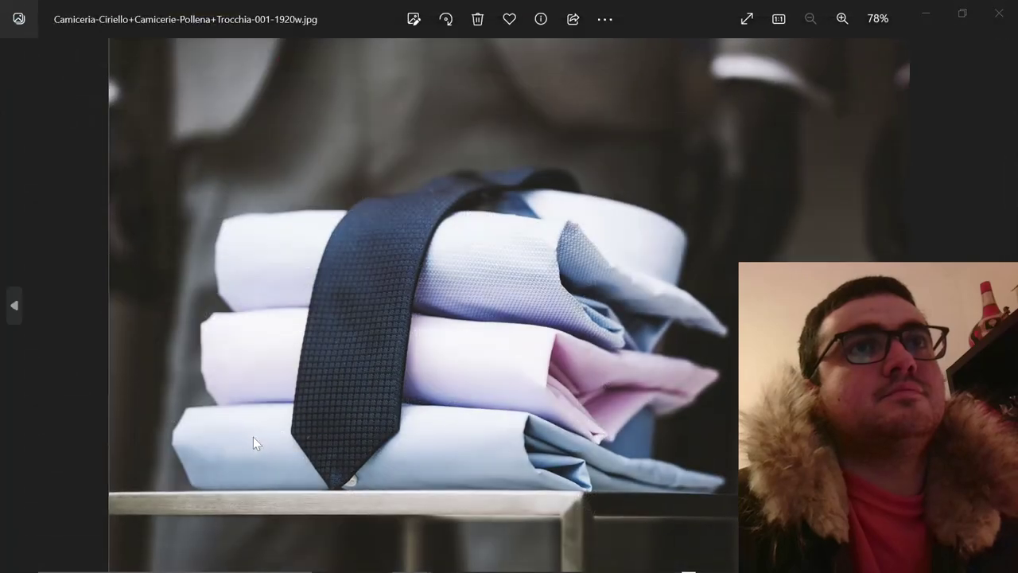
key(Escape)
click(256, 452)
key(Return)
key(alt+Tab)
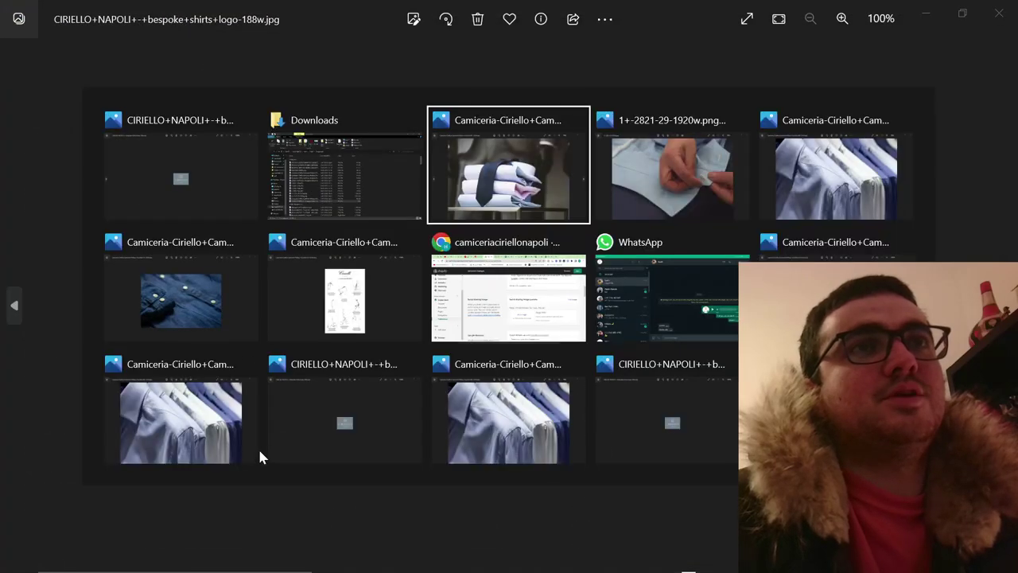
click(342, 209)
key(alt+Tab)
Set the CIRIELLO logo from Downloads as the store's social sharing image
click(509, 295)
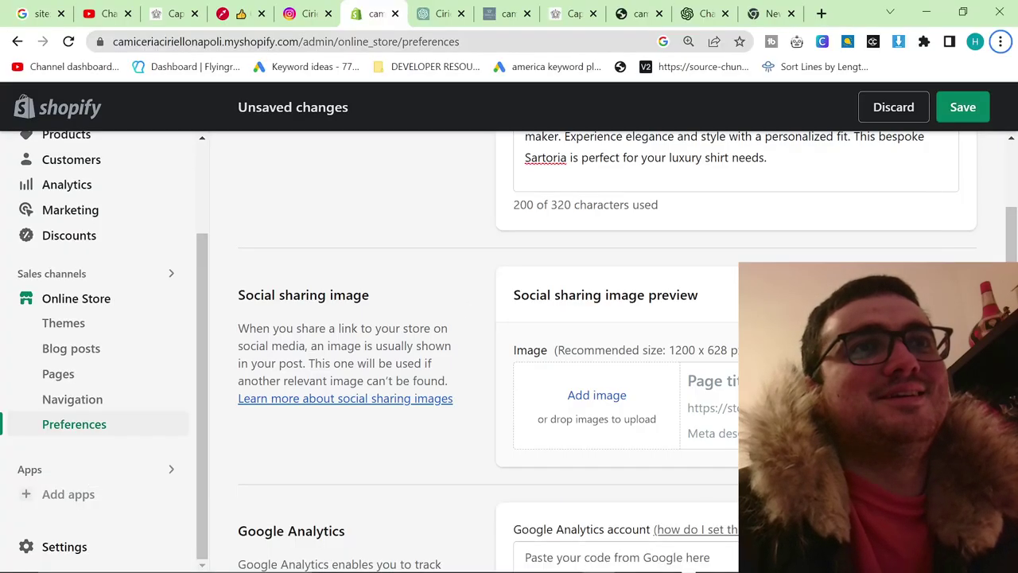
key(alt+Tab)
key(alt+Tab)
drag(287, 452, 601, 398)
scroll(601, 398, down, 3)
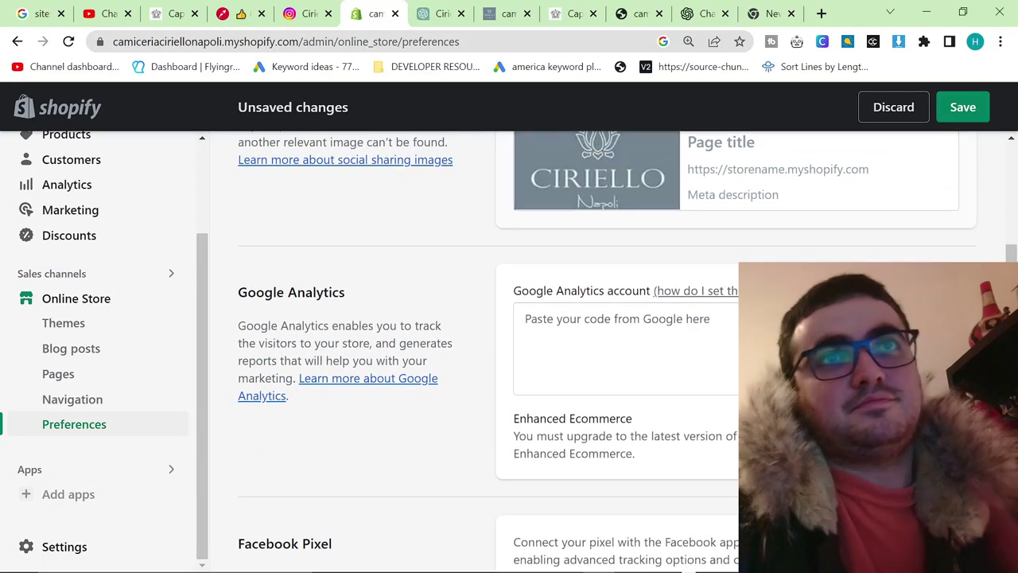
Open analytics.google.com in a new tab placed beside the store tab
click(821, 14)
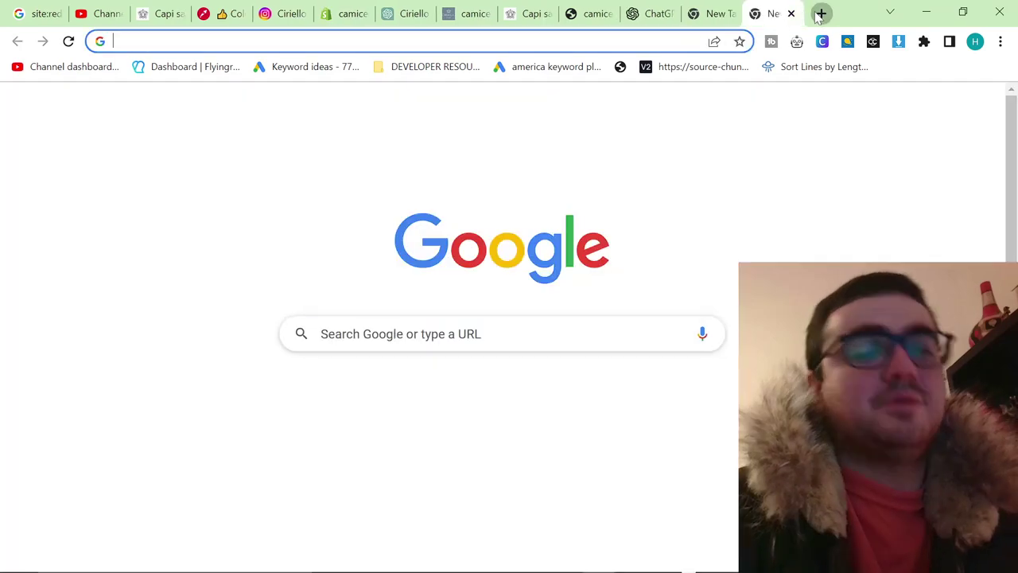
text(analytics.google.com)
key(Return)
drag(771, 14, 393, 6)
Save the changes on the Online Store Preferences page
click(469, 14)
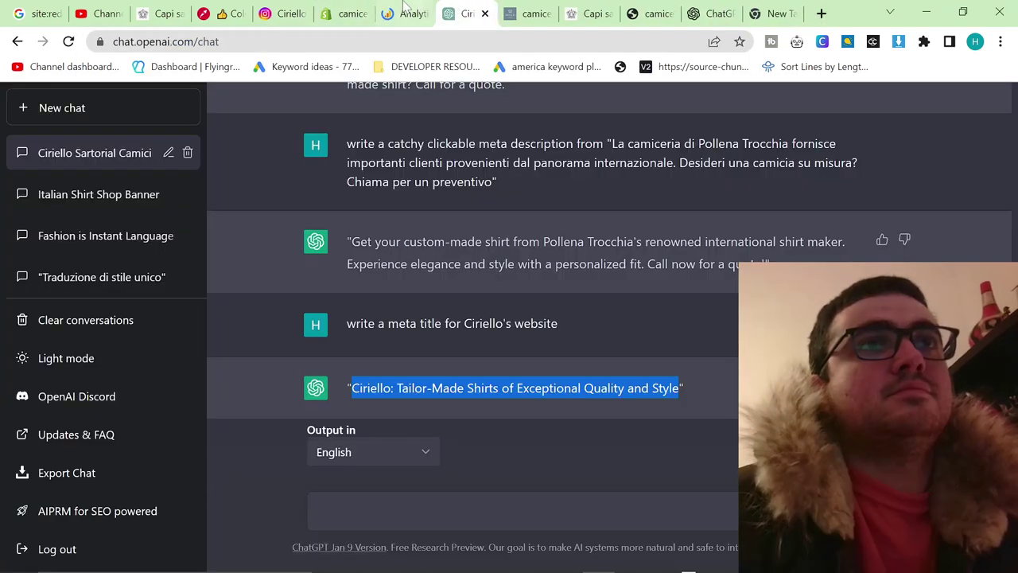
click(350, 14)
scroll(541, 291, down, 1)
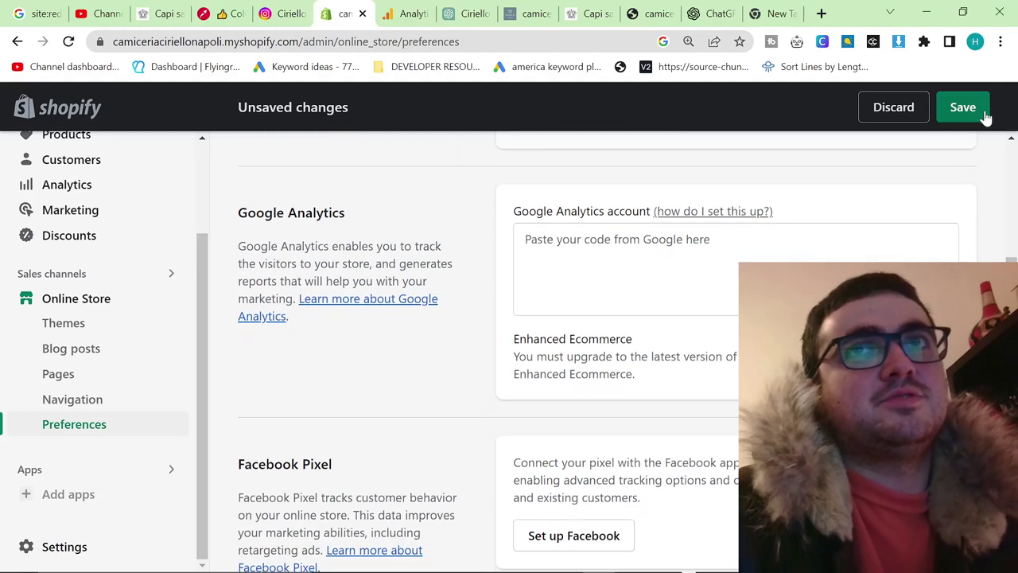
click(982, 112)
scroll(703, 374, down, 8)
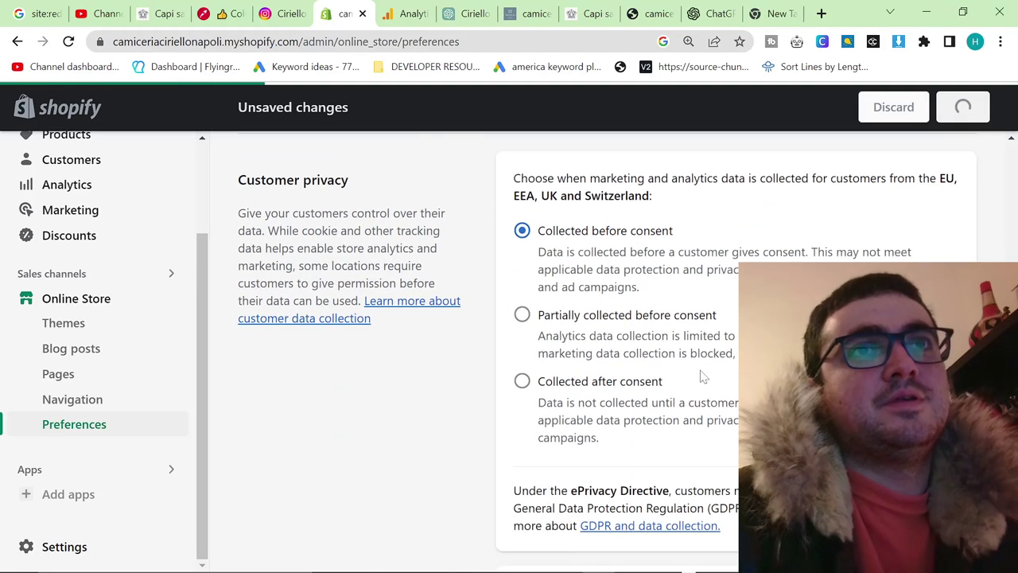
scroll(703, 378, down, 6)
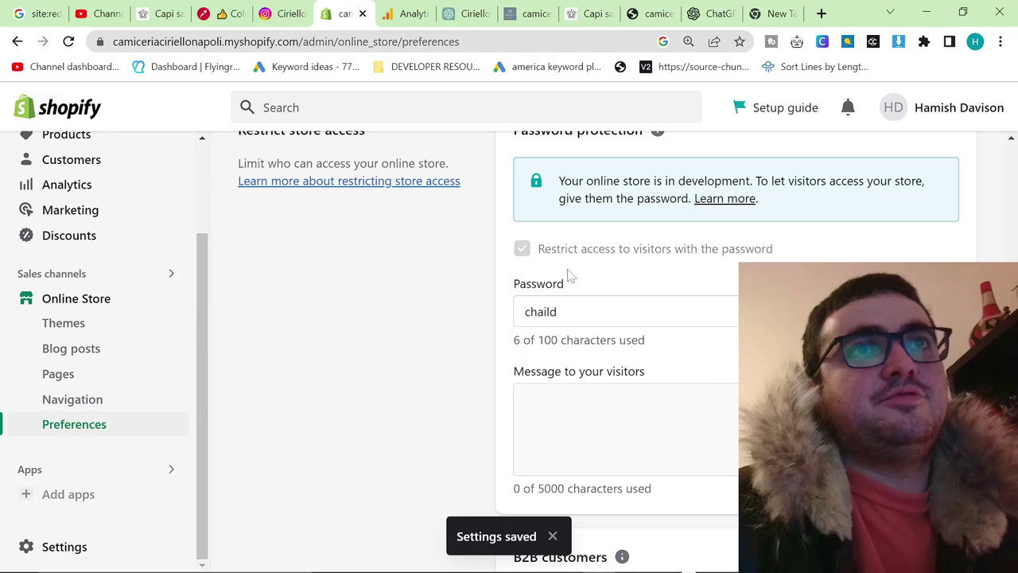
Replace the storefront visitor password with a new password and save the preferences
drag(561, 312, 416, 319)
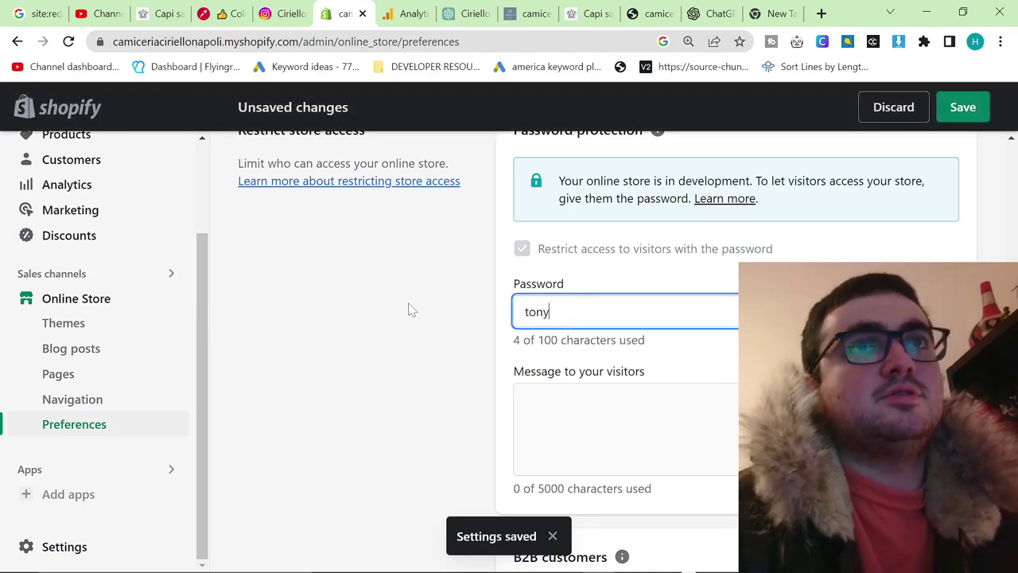
click(957, 112)
scroll(698, 362, down, 4)
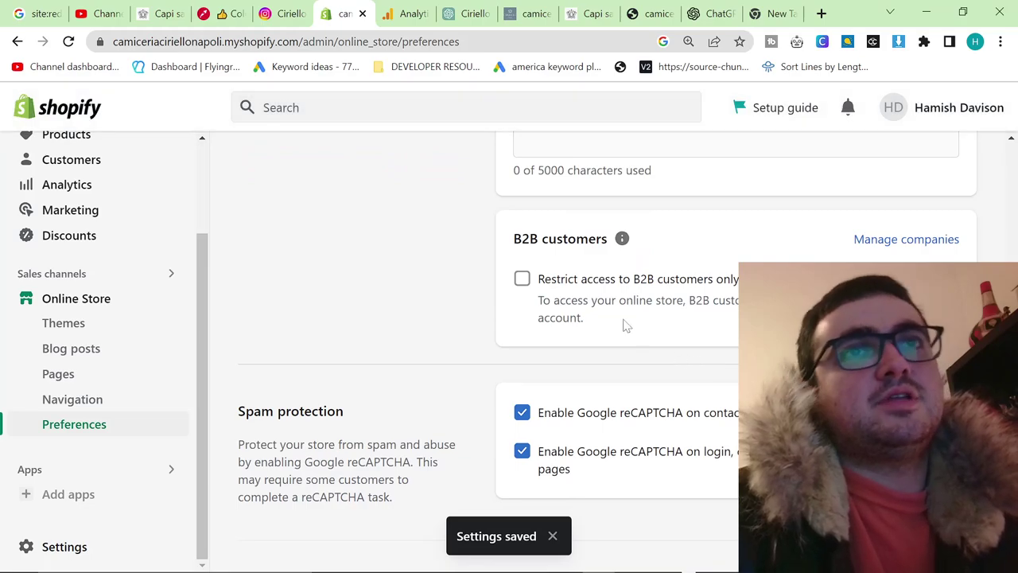
scroll(709, 292, down, 1)
scroll(709, 293, up, 15)
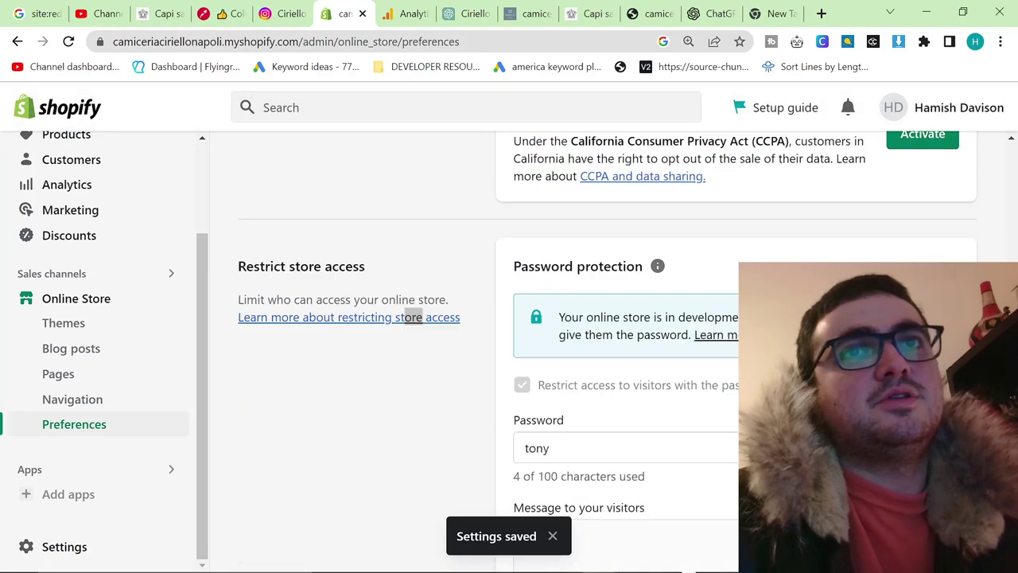
scroll(604, 350, down, 2)
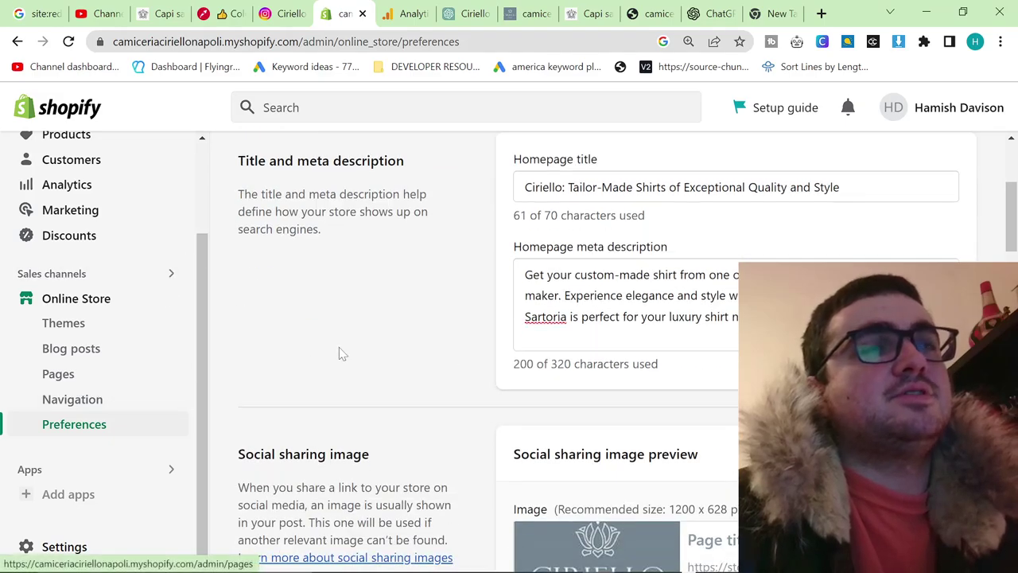
click(64, 546)
key(Escape)
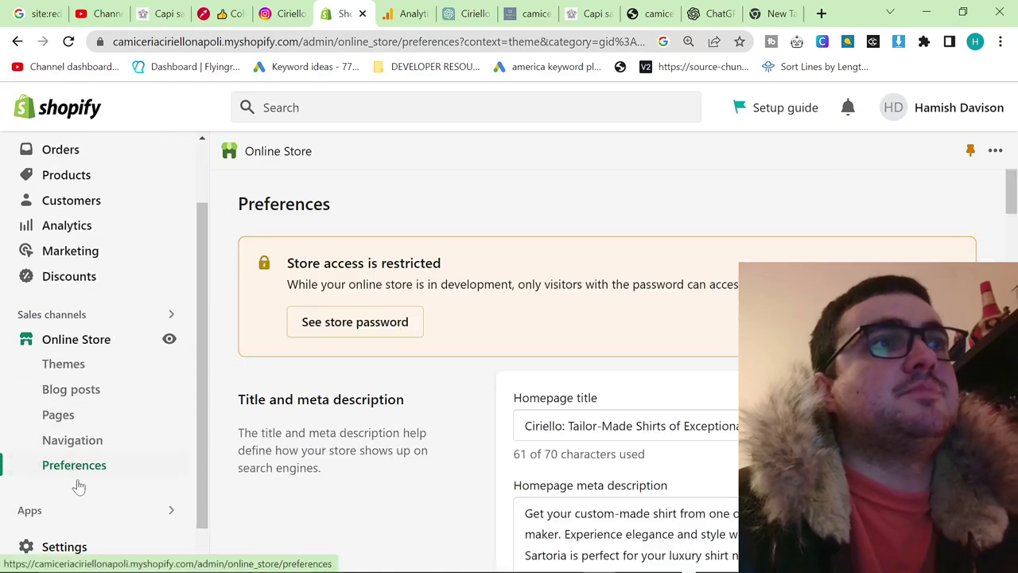
From Pages, add a new page and enter 'About' as its title
click(58, 414)
scroll(389, 425, down, 1)
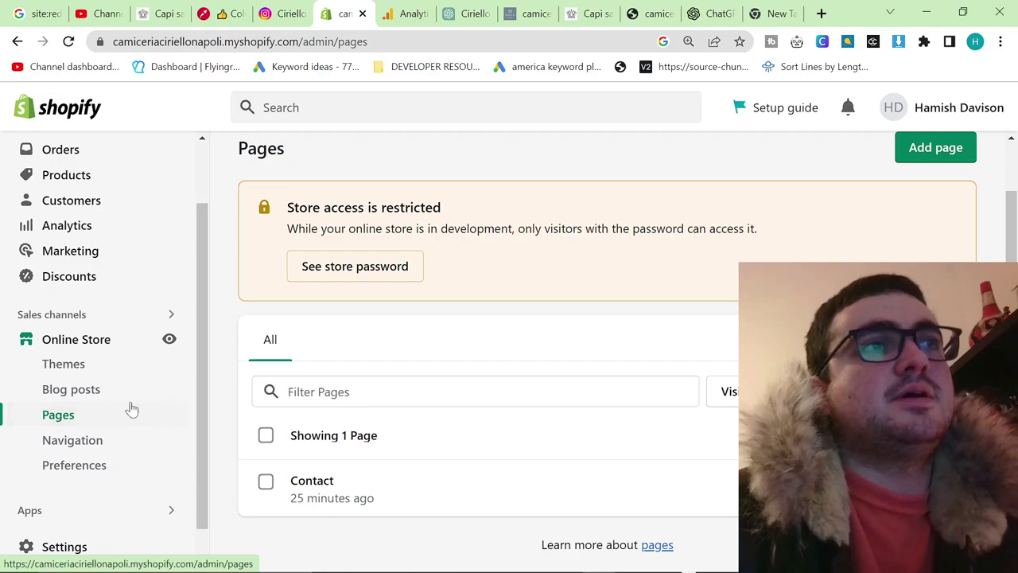
click(911, 157)
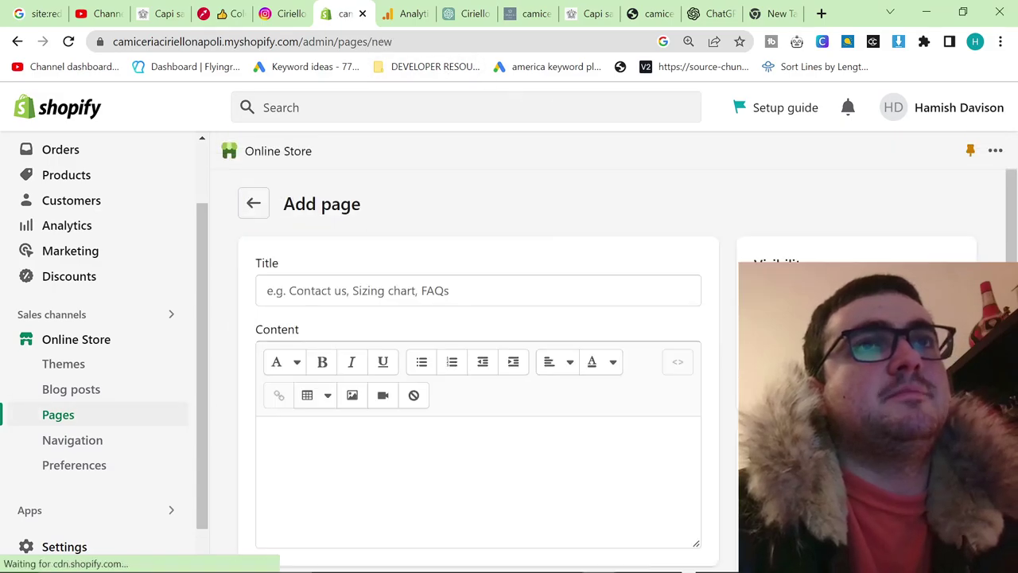
click(477, 291)
text(About Us)
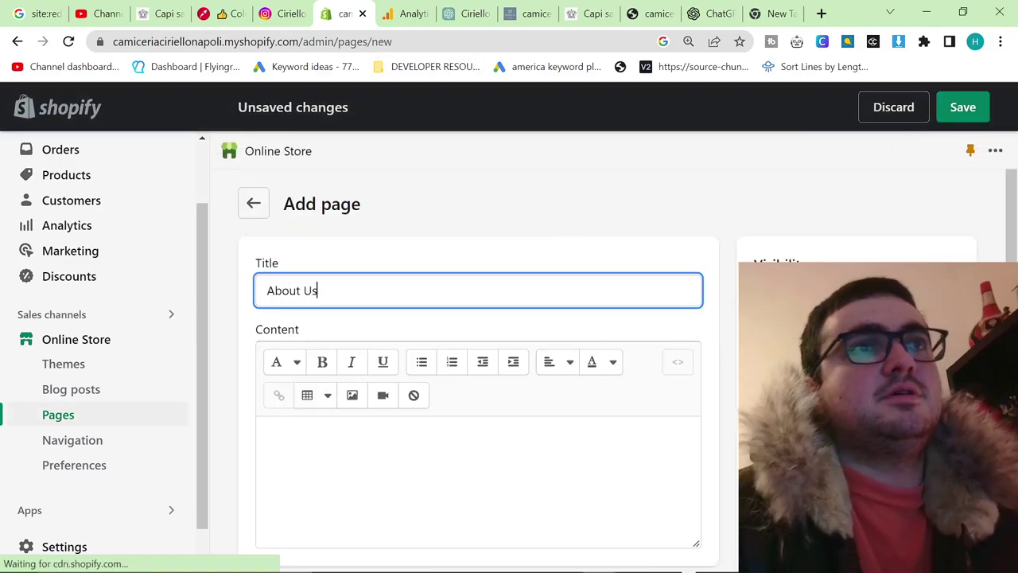
key(Tab)
click(475, 14)
Glance over the shop storefront, then move to the original Ciriello Napoli website
click(523, 13)
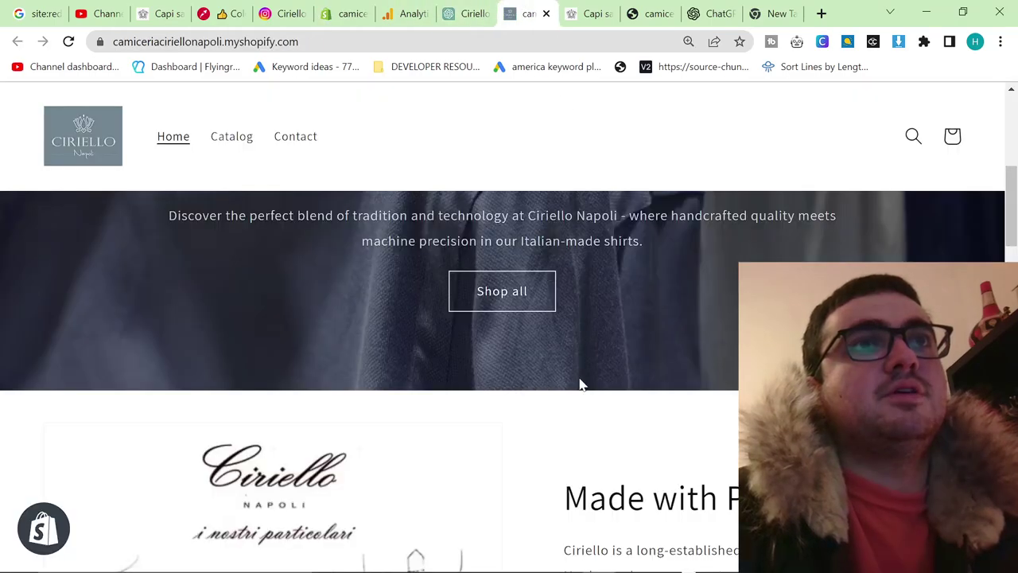
scroll(579, 384, down, 20)
scroll(273, 311, up, 2)
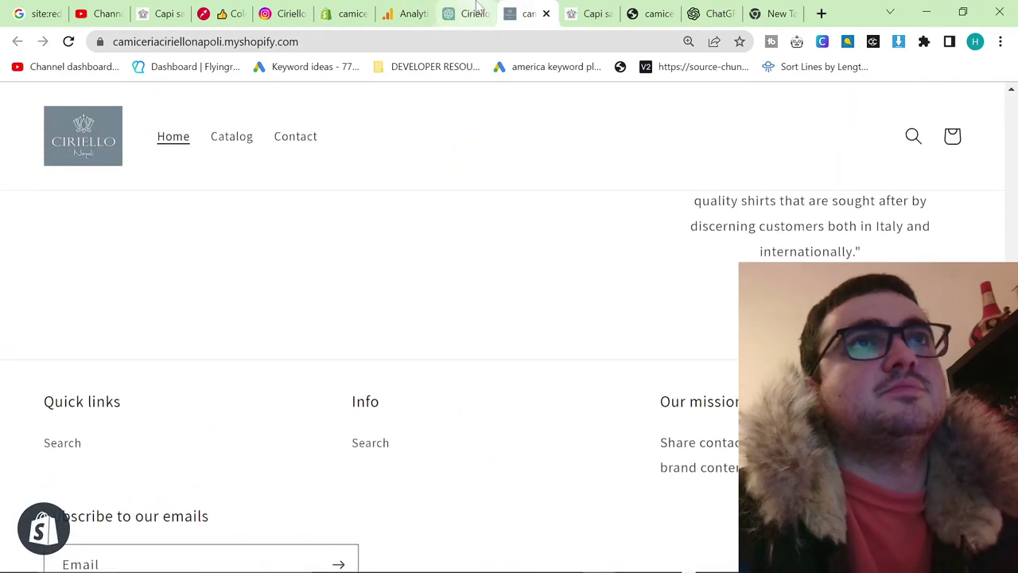
click(471, 14)
click(590, 14)
scroll(546, 421, down, 5)
scroll(510, 382, down, 4)
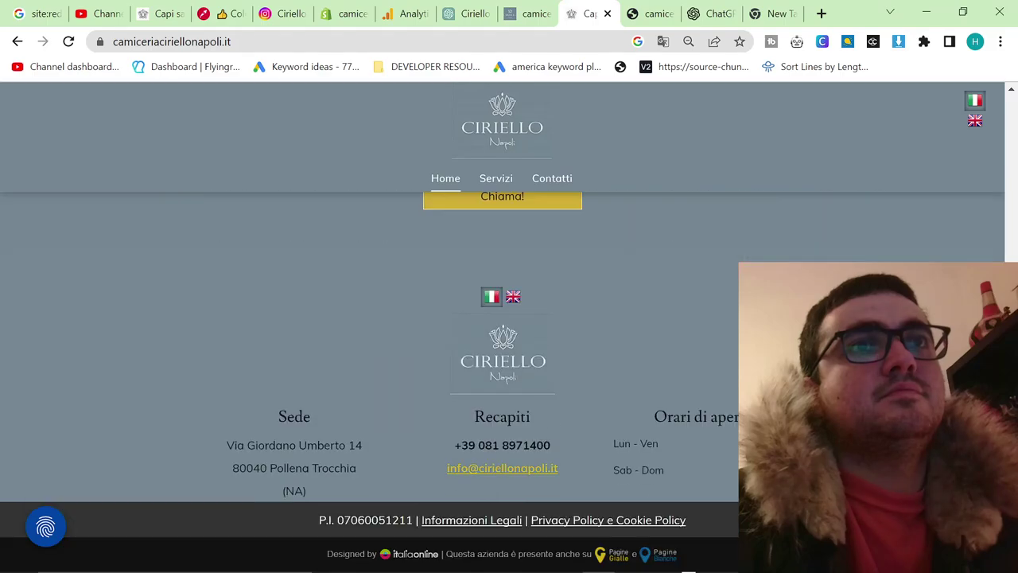
Open Servizi > Contatti and select its text down to the opening hours
click(496, 179)
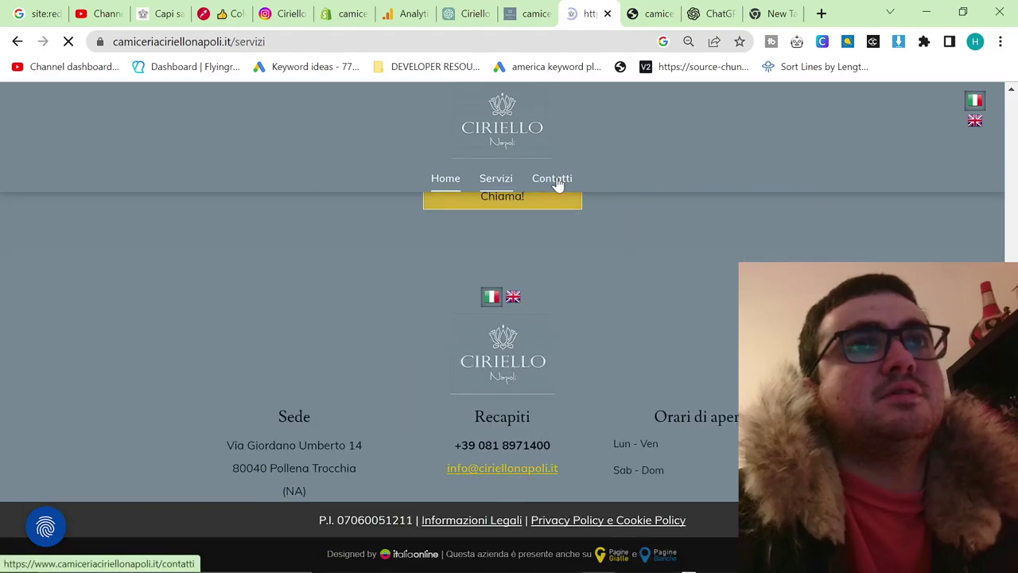
click(559, 180)
drag(235, 266, 467, 460)
scroll(446, 374, down, 4)
scroll(450, 424, down, 3)
scroll(461, 425, up, 1)
scroll(467, 460, down, 2)
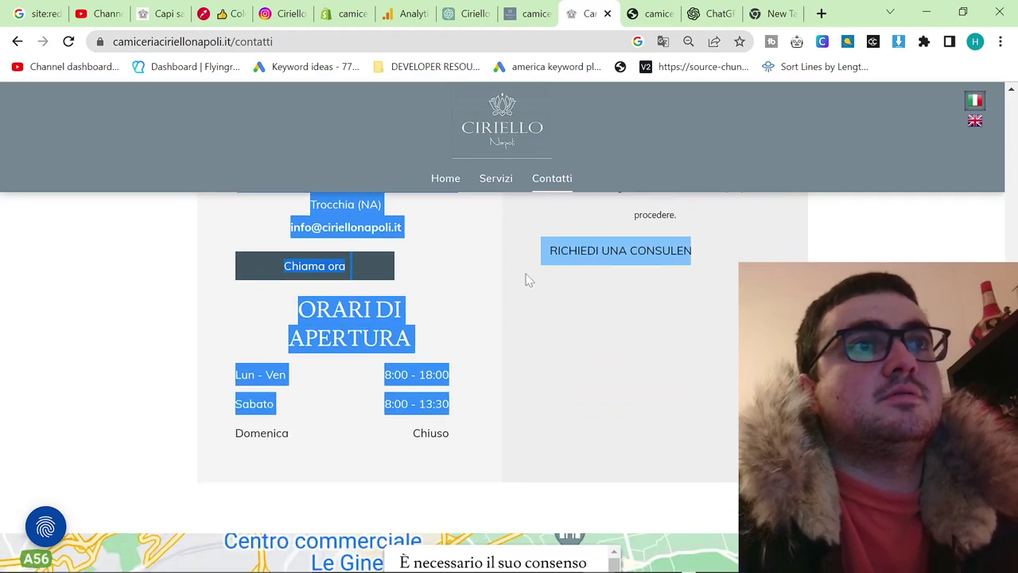
click(694, 6)
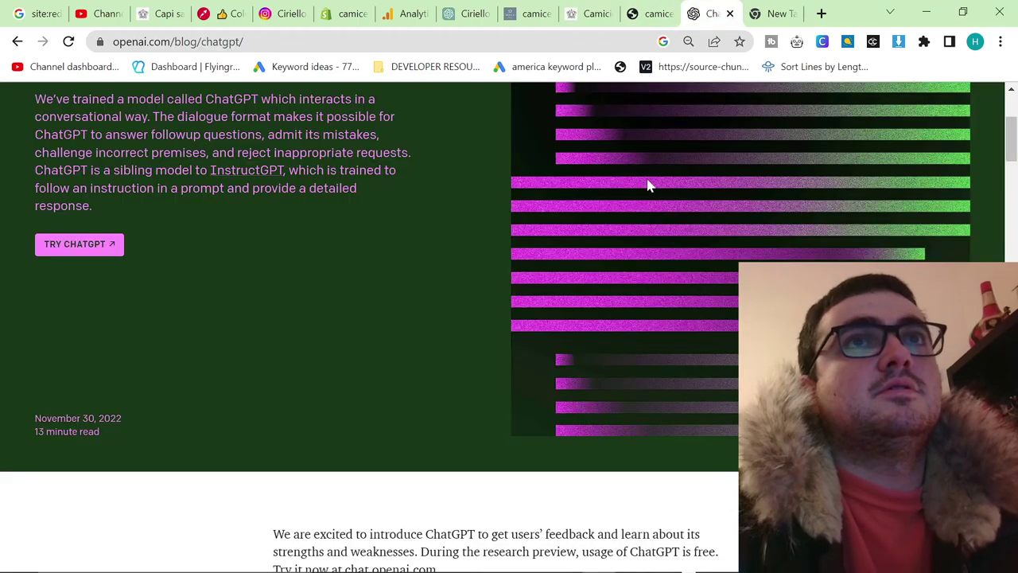
Send ChatGPT the pasted Ciriello contact text with a translate-keeping-formatting request
click(571, 14)
click(487, 9)
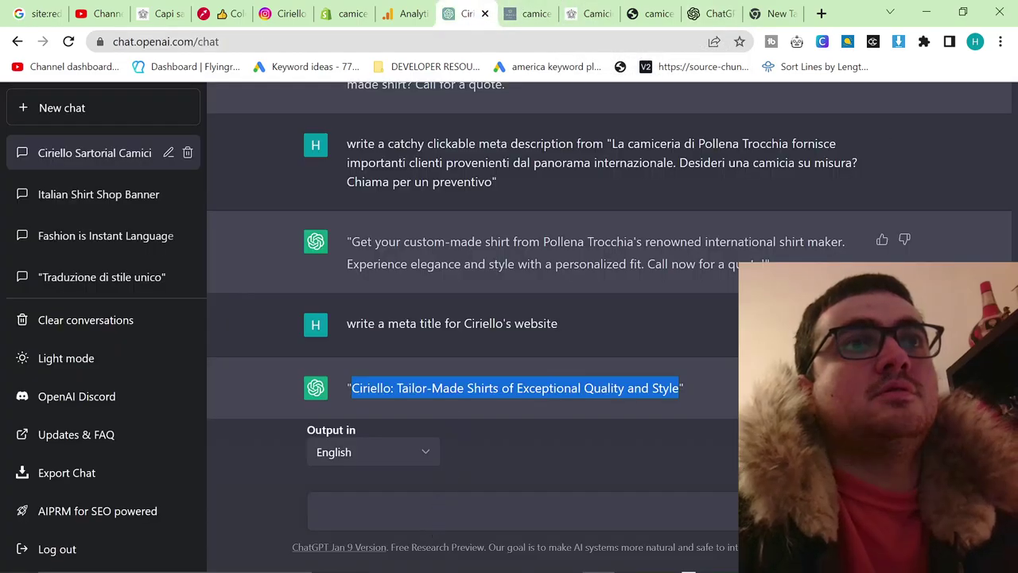
click(431, 495)
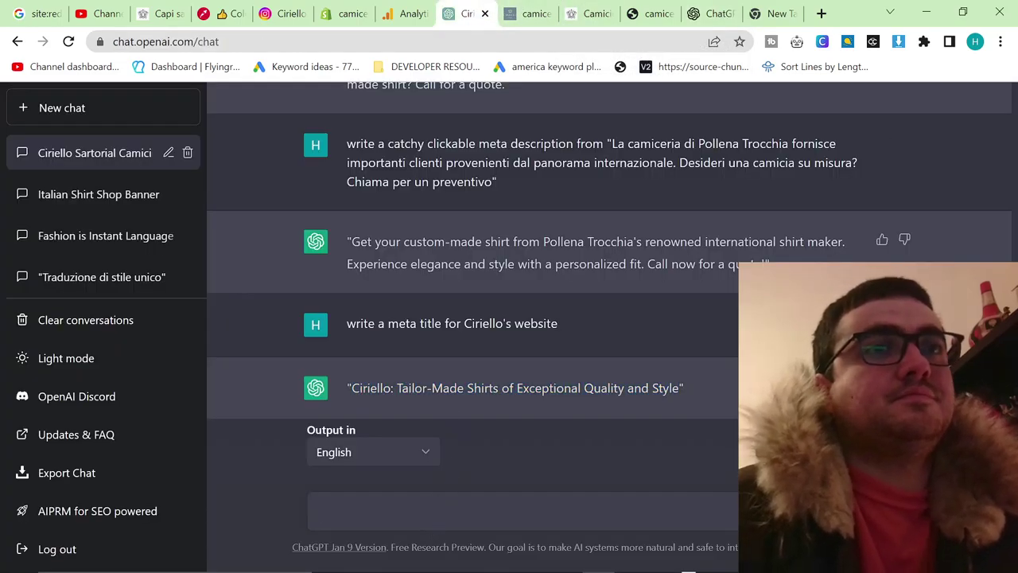
text(tr)
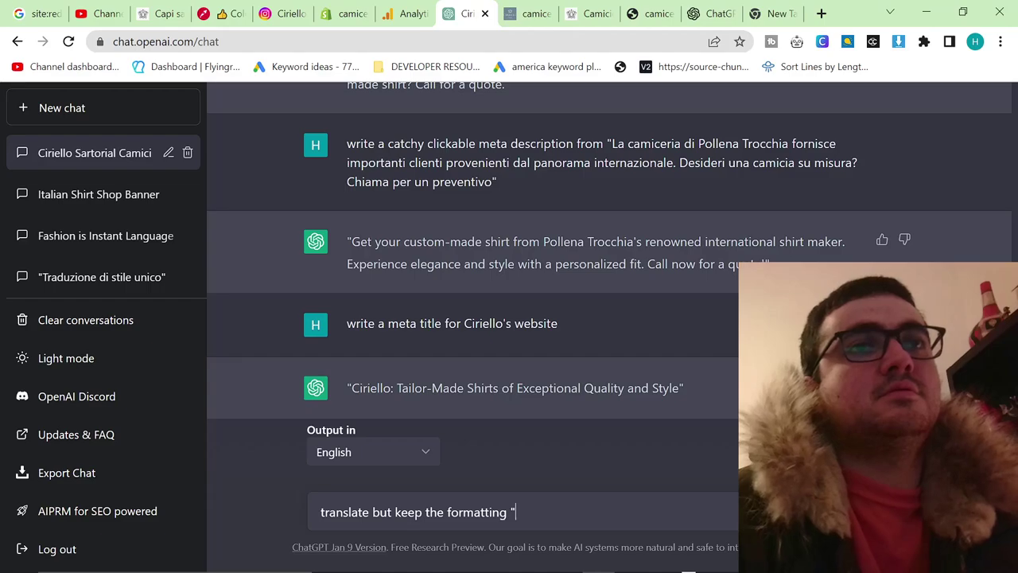
key(shift+Return)
key(shift+Return)
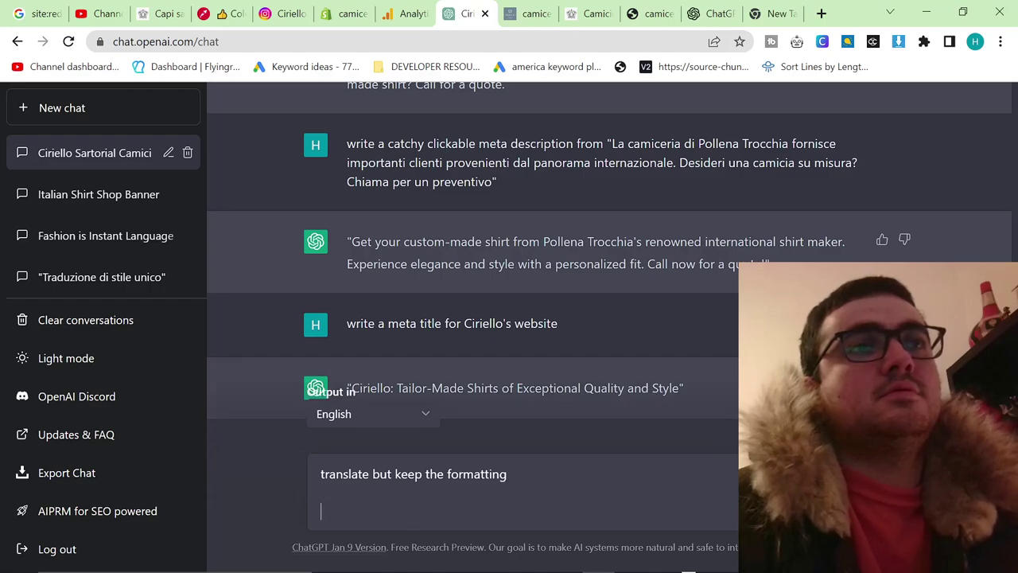
key(ctrl+v)
key(Return)
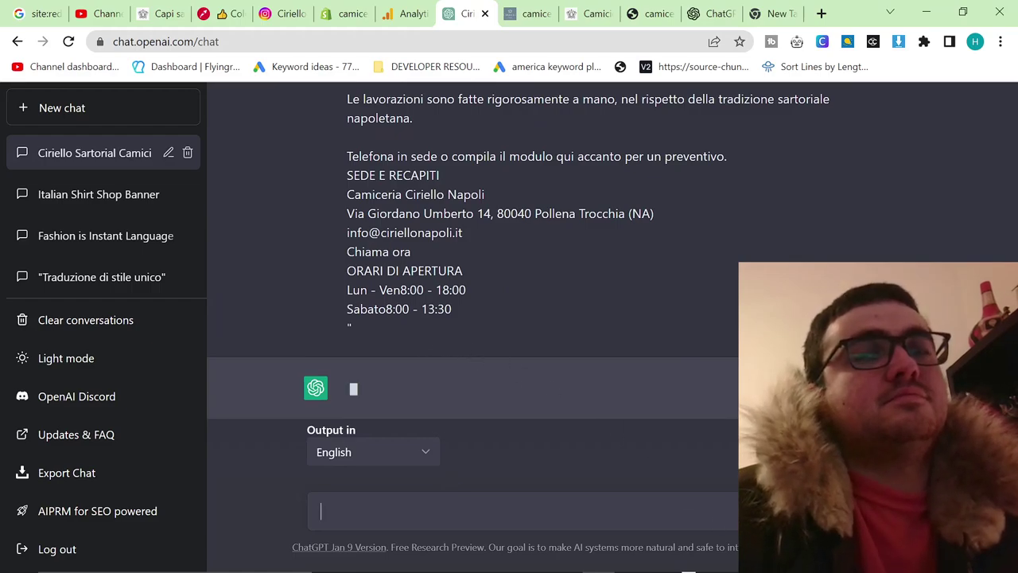
click(406, 13)
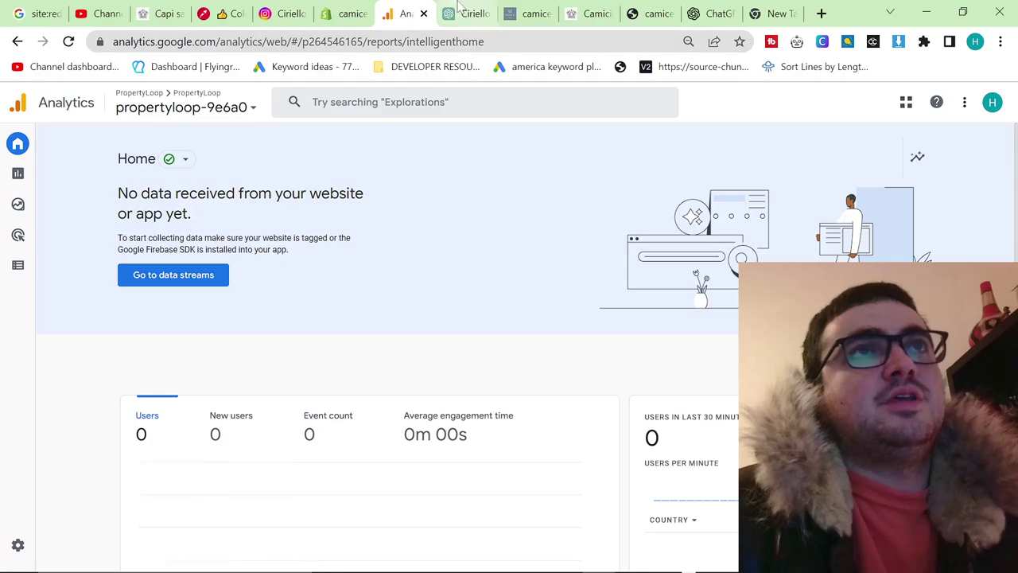
Close the Google Analytics tab and unlock the storefront with the store password
click(469, 14)
click(405, 13)
click(424, 14)
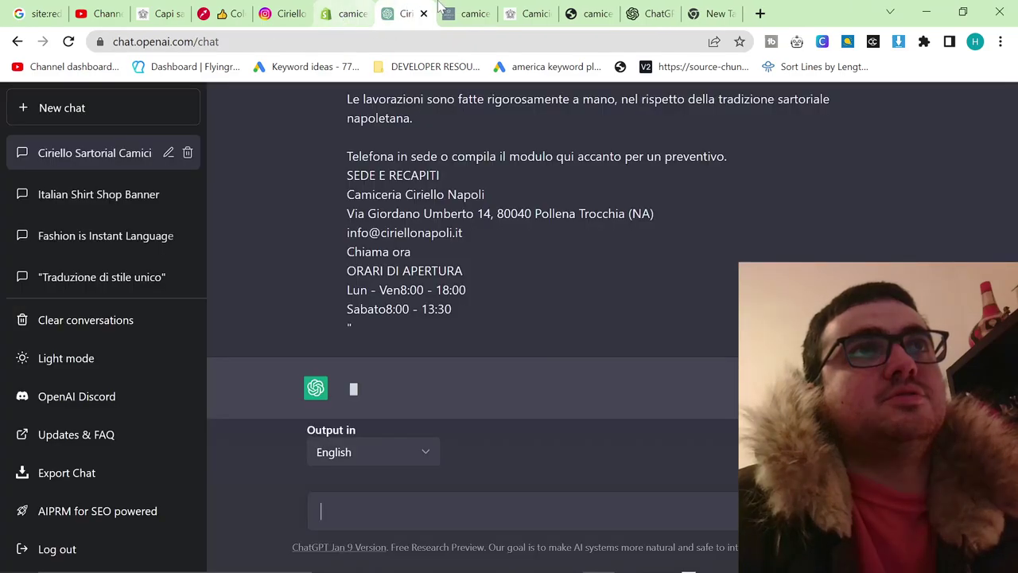
click(483, 9)
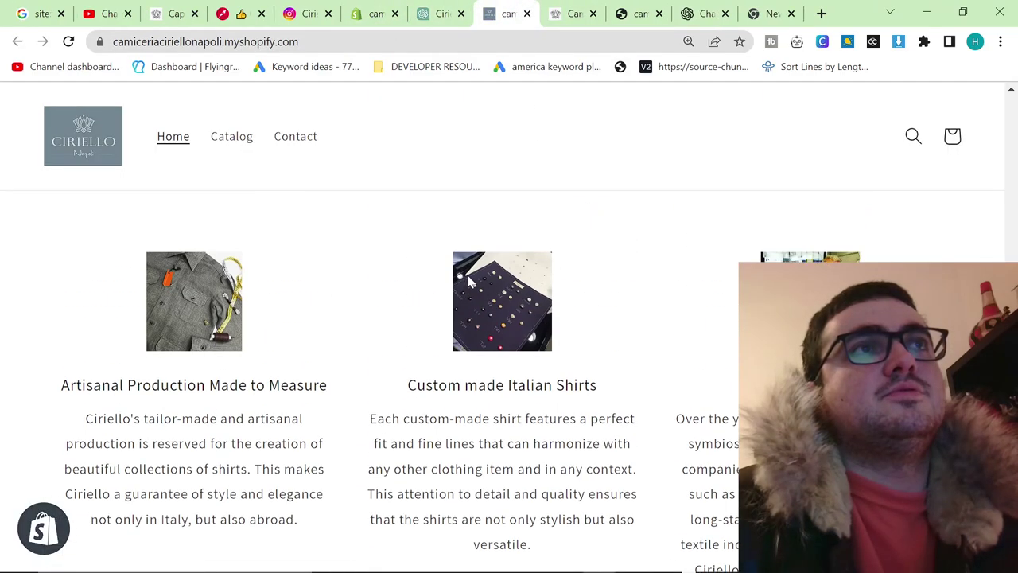
scroll(493, 302, down, 3)
scroll(506, 314, up, 12)
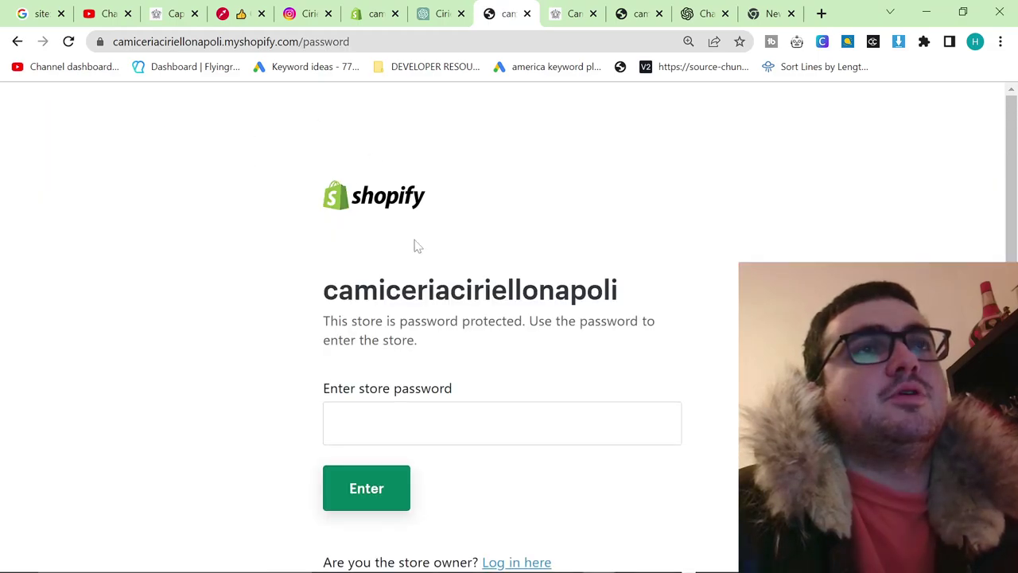
click(338, 423)
text(••••)
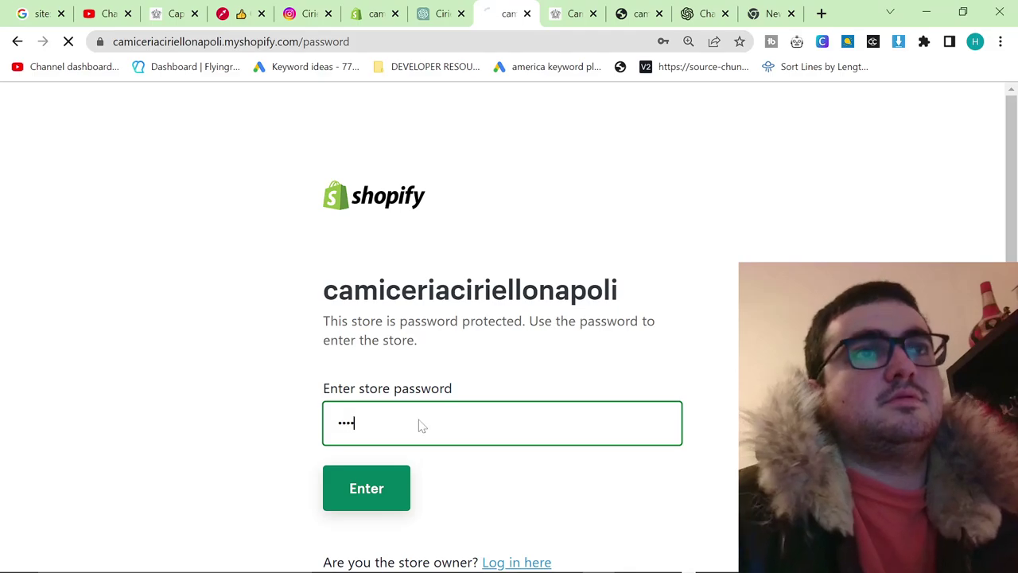
key(Return)
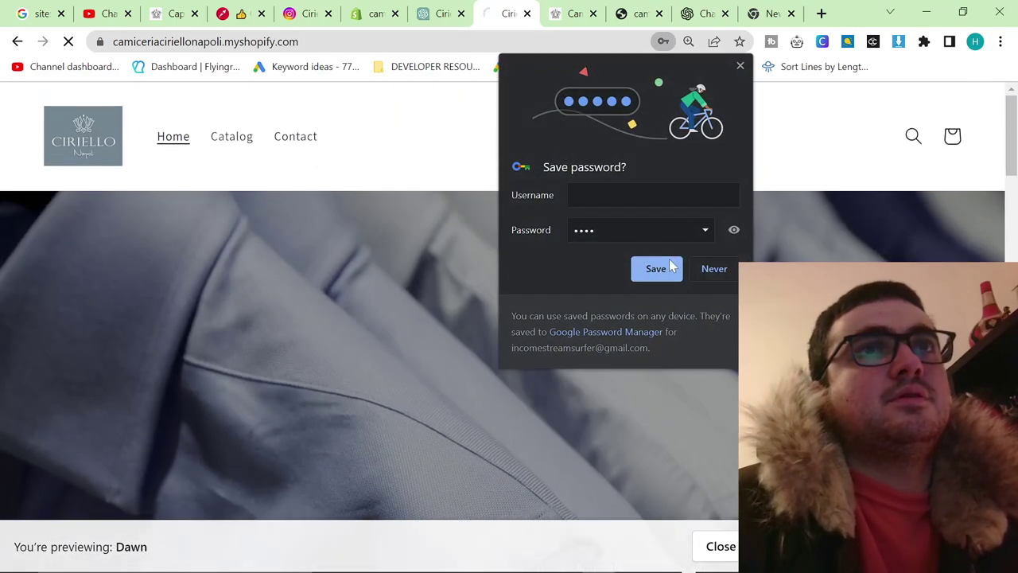
Browse the storefront's Contact, Catalog and Home pages, including Made with Precision
click(657, 268)
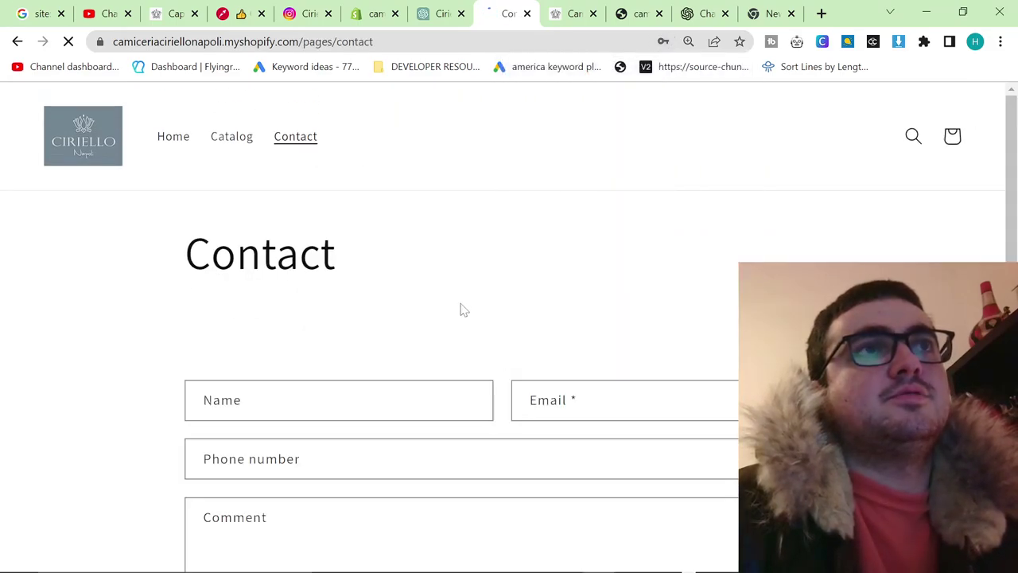
scroll(459, 307, down, 4)
scroll(301, 159, up, 4)
click(232, 137)
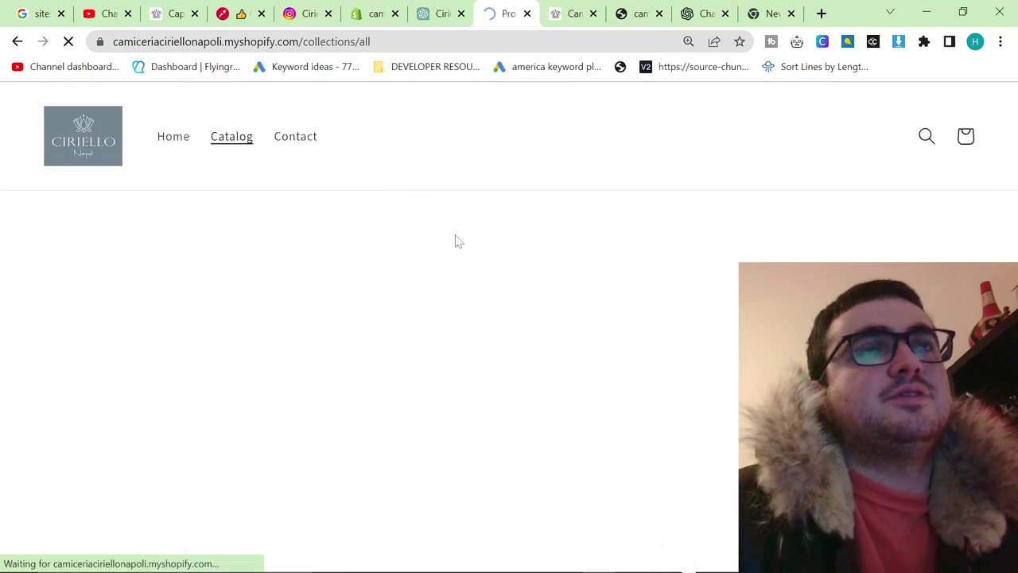
click(172, 136)
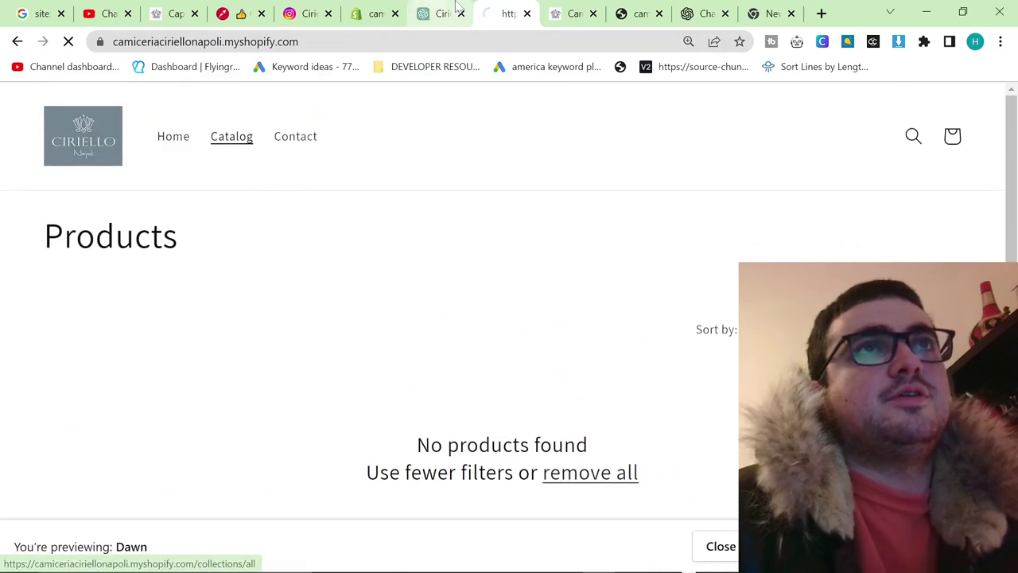
click(447, 9)
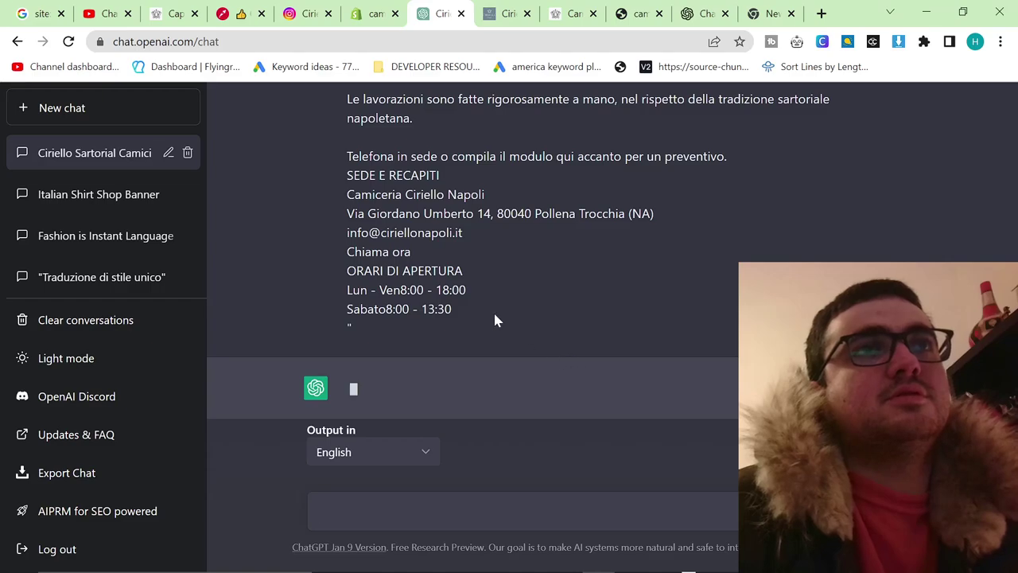
click(500, 10)
scroll(459, 313, down, 6)
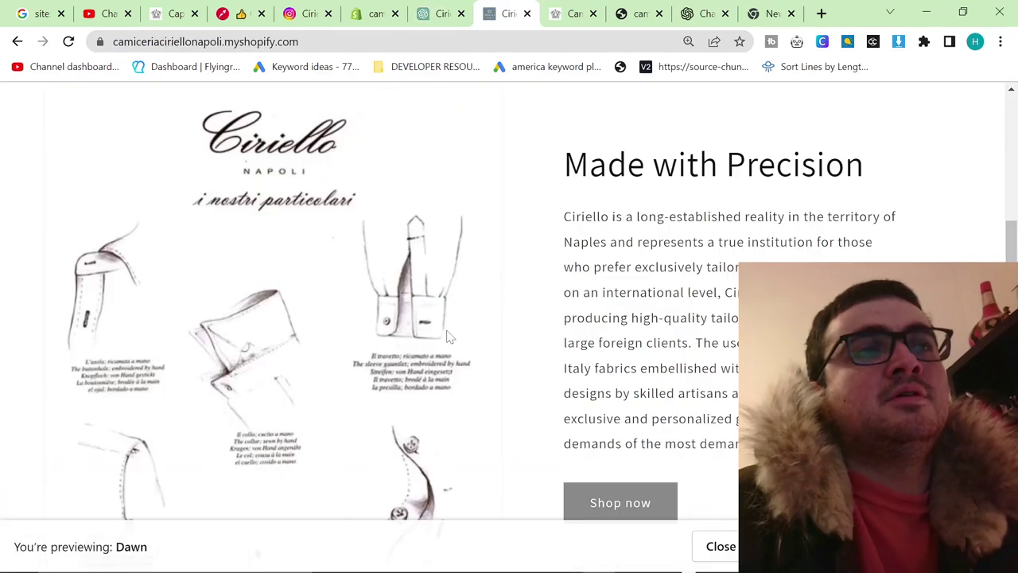
click(374, 13)
Copy ChatGPT's three English paragraphs about Camiceria Ciriello
click(356, 426)
scroll(356, 426, down, 3)
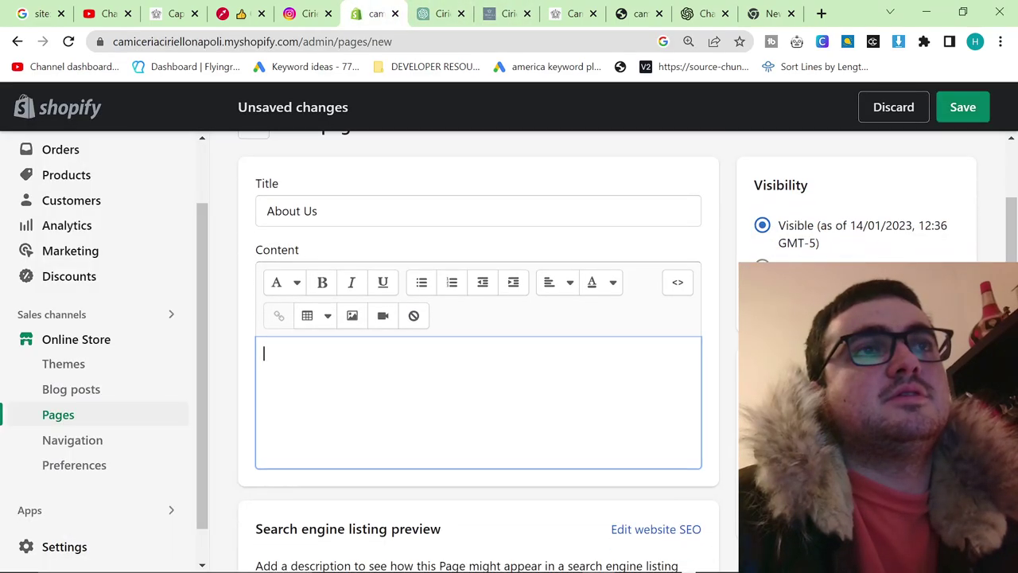
scroll(438, 450, up, 3)
click(442, 13)
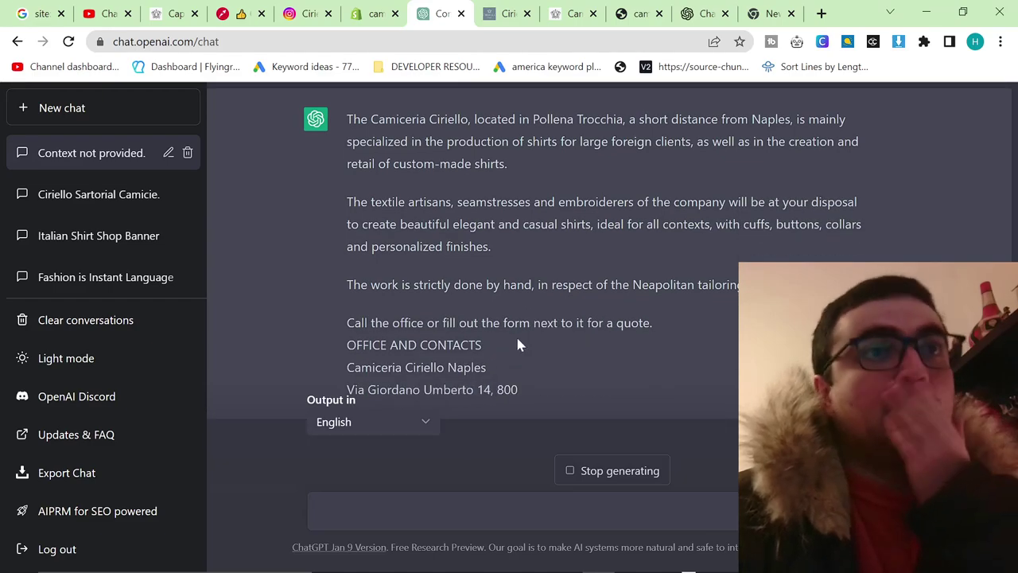
scroll(525, 342, up, 2)
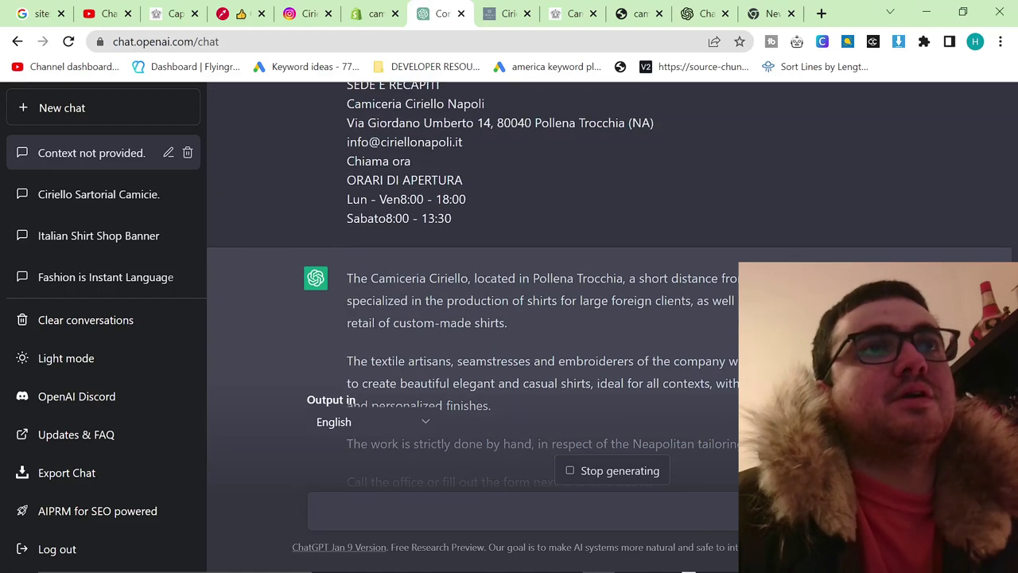
scroll(525, 342, down, 1)
drag(595, 304, 347, 195)
key(ctrl+c)
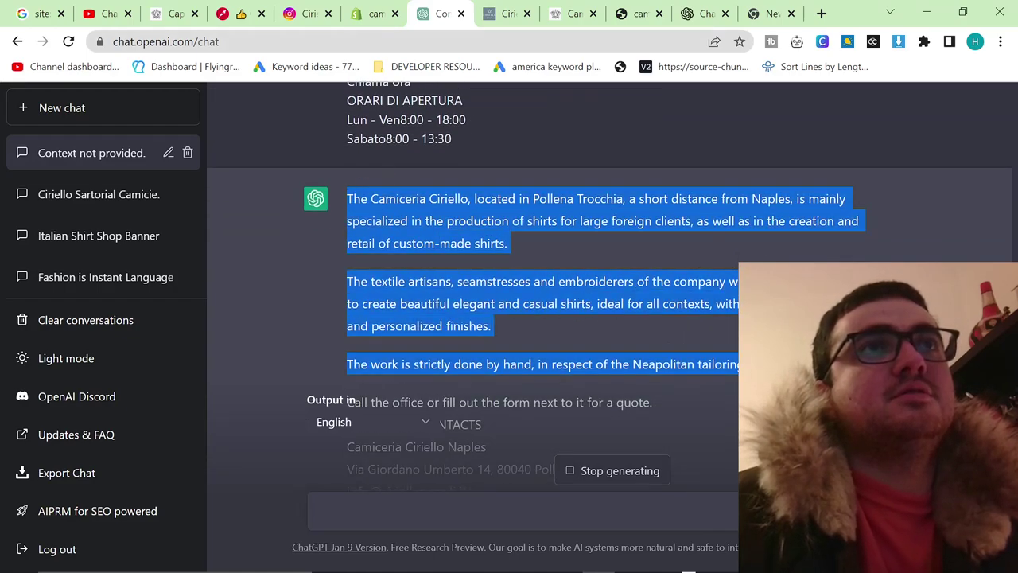
Paste the paragraphs into the About Us content with two blank lines above
click(509, 13)
click(366, 9)
key(ctrl+v)
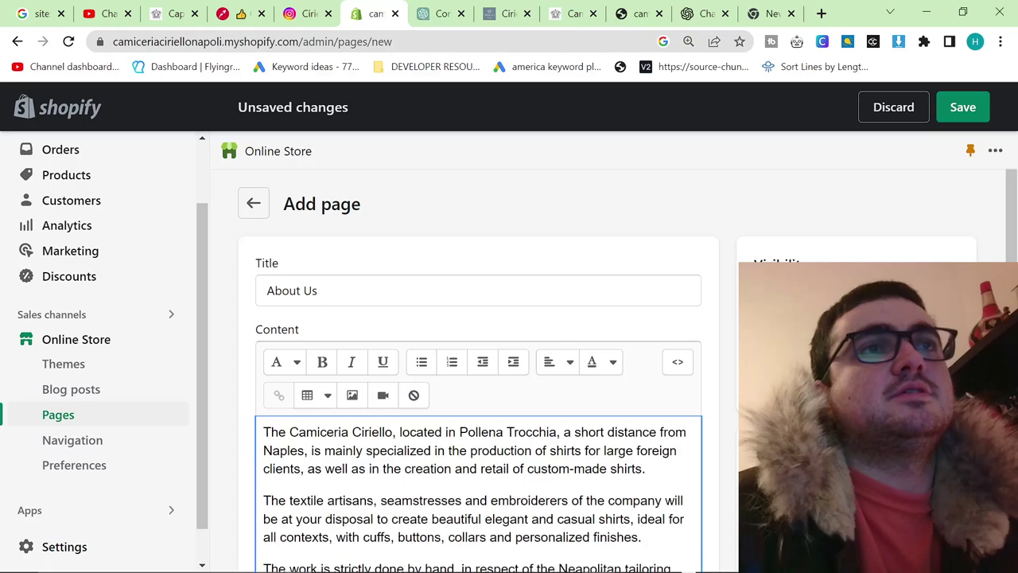
scroll(518, 462, down, 3)
scroll(427, 396, up, 4)
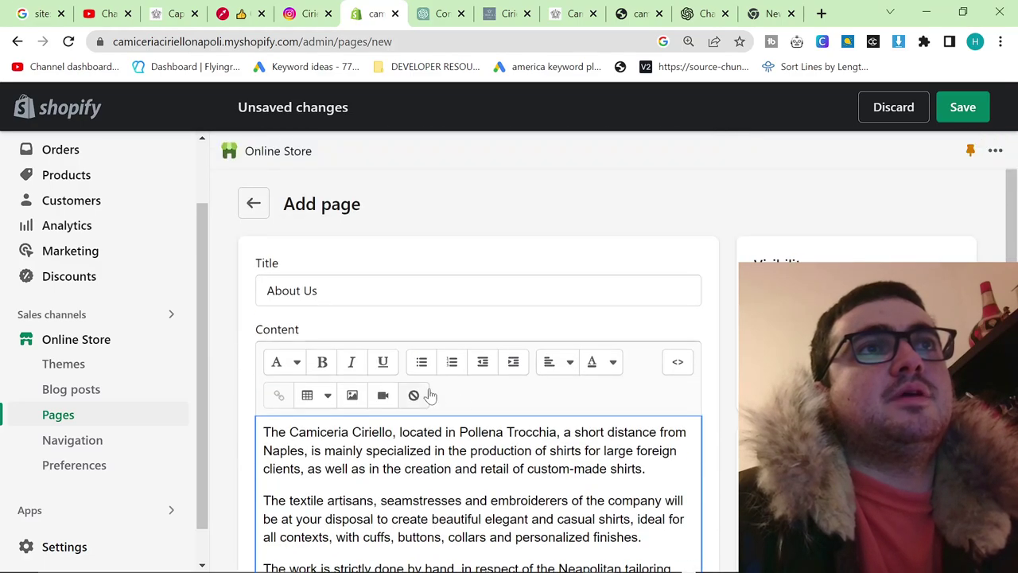
scroll(427, 396, down, 1)
click(263, 353)
key(Return)
key(Return)
key(Up)
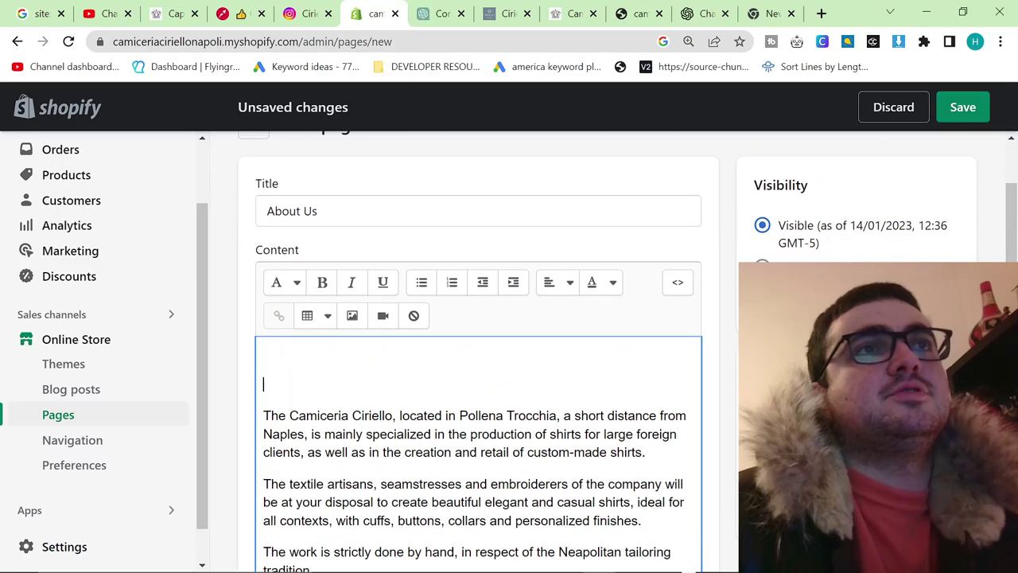
click(315, 9)
Download the black-and-white workshop photo from Ciriello's Instagram post via the image downloader
scroll(520, 425, up, 4)
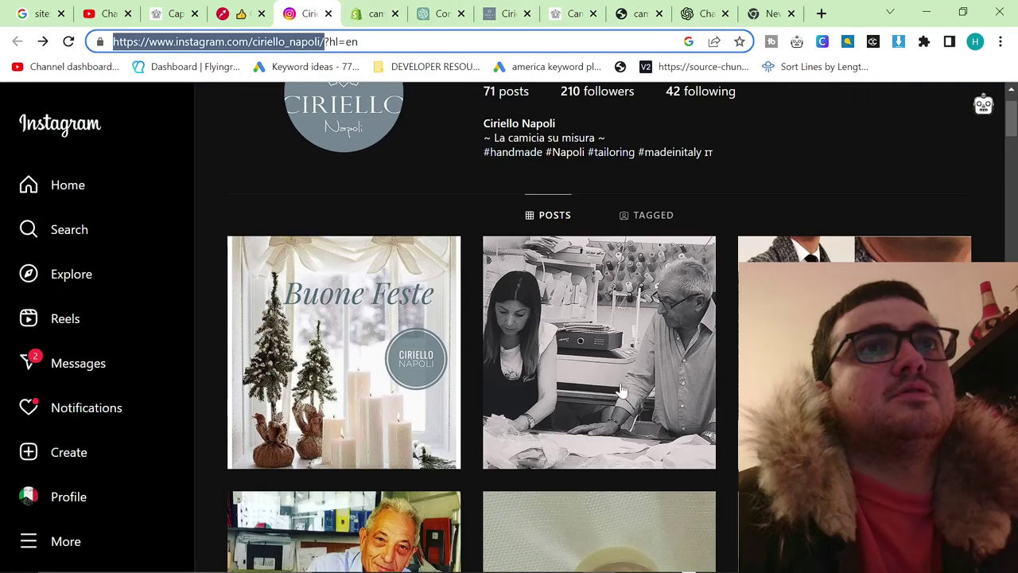
click(534, 288)
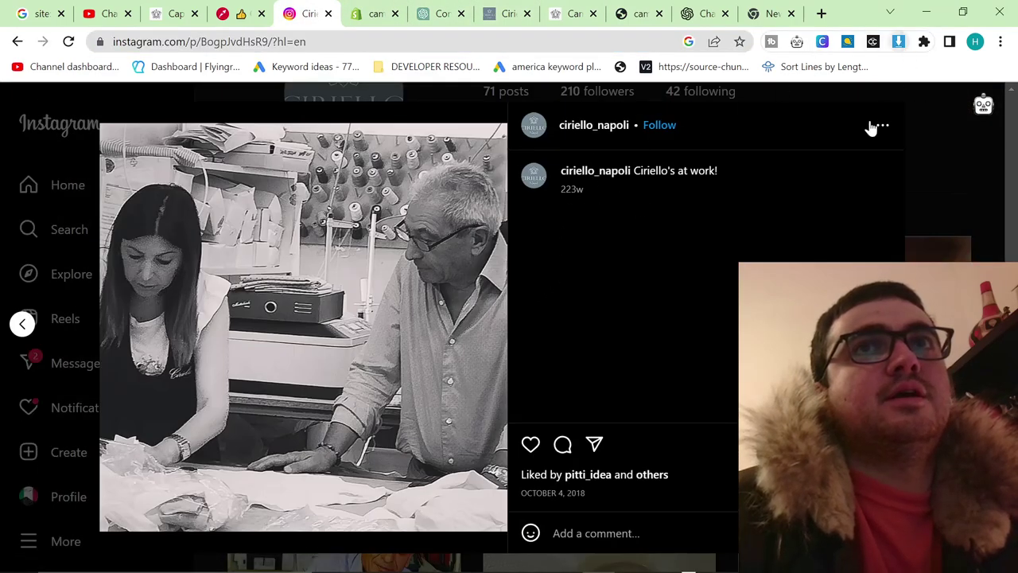
click(899, 42)
scroll(727, 338, down, 6)
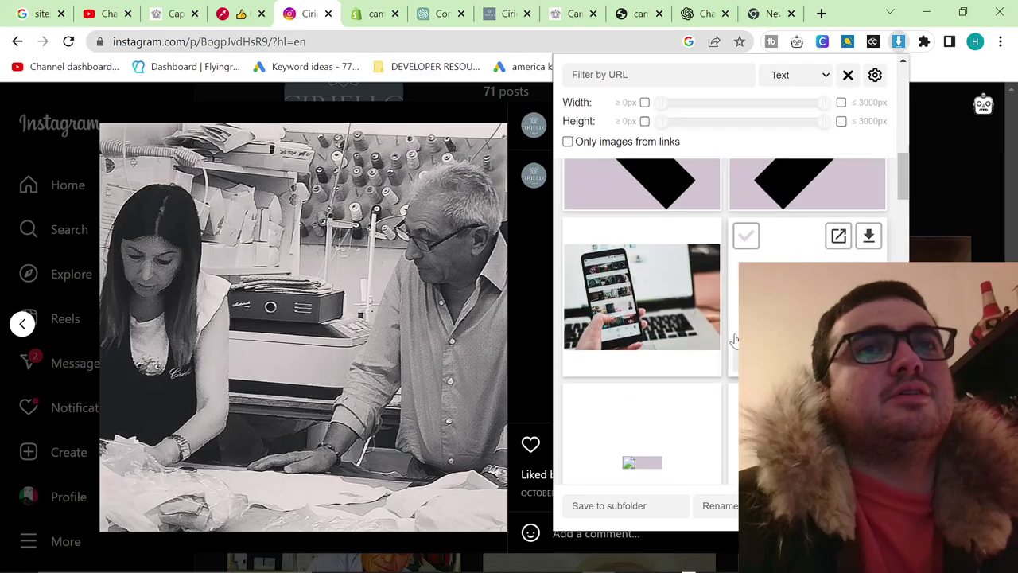
scroll(735, 339, down, 8)
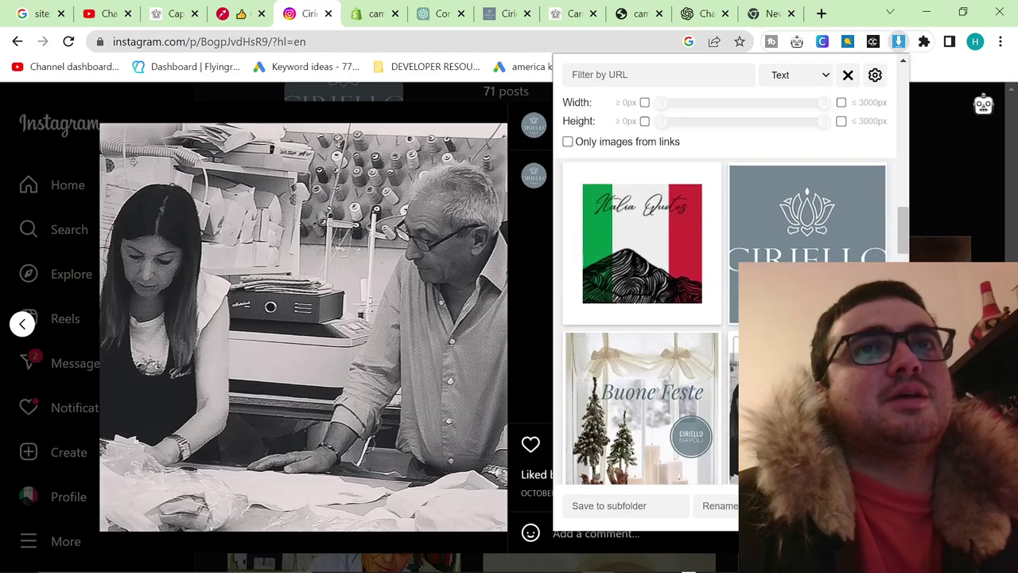
scroll(724, 321, down, 2)
click(703, 270)
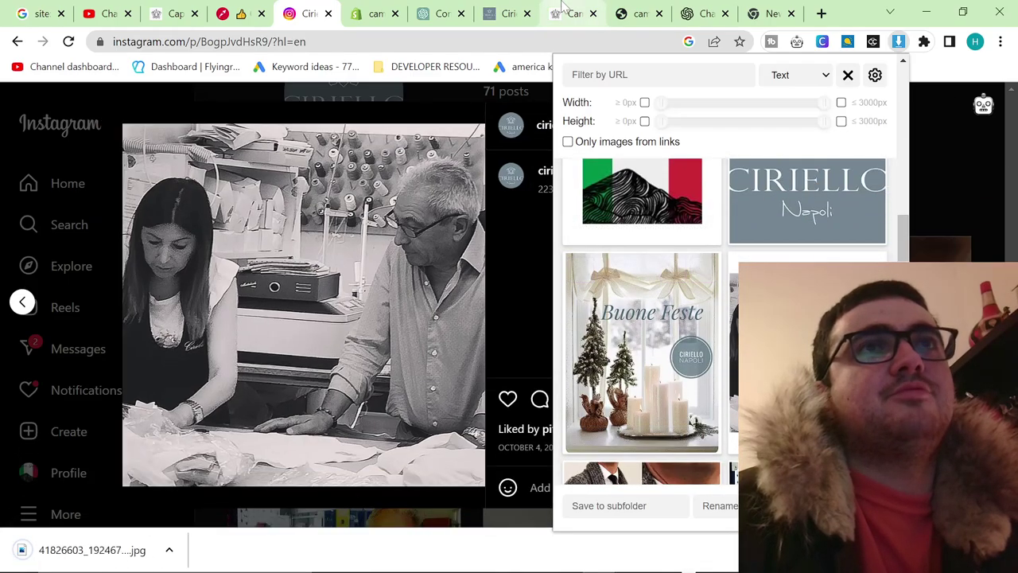
click(370, 14)
click(305, 14)
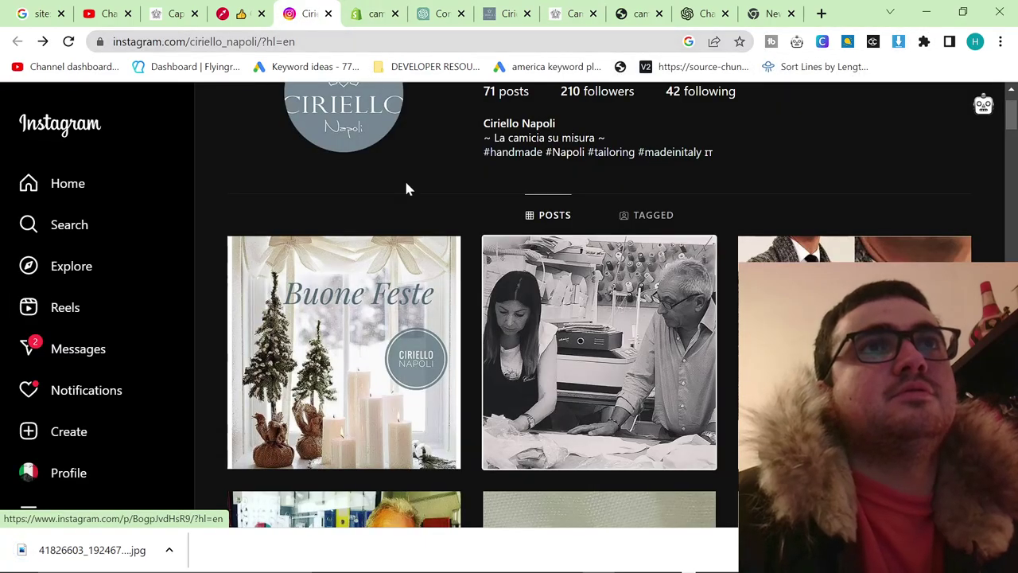
scroll(406, 189, up, 1)
Upload and insert the workshop .jpg into the About Us content, then save the page
click(370, 14)
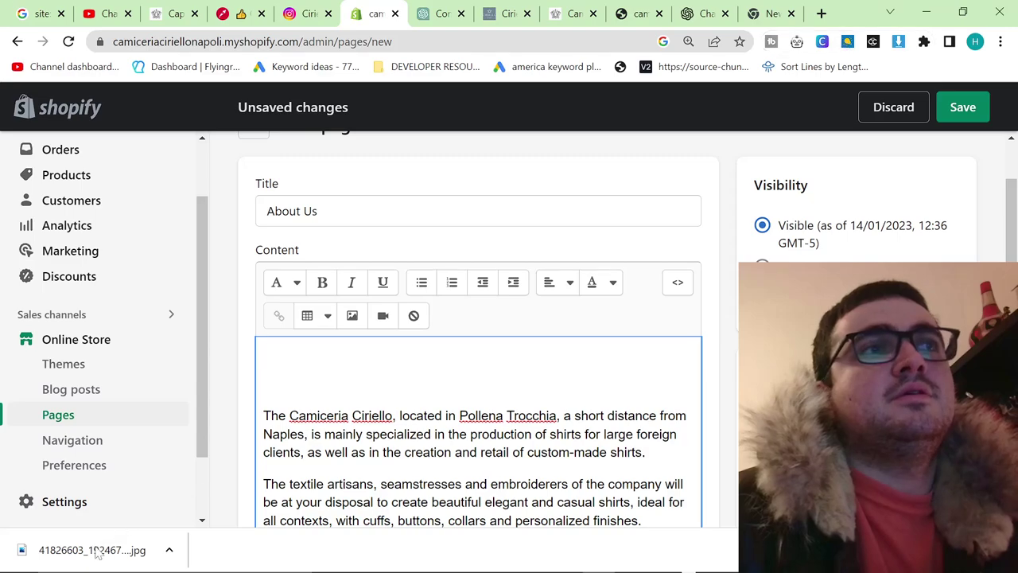
drag(96, 551, 377, 355)
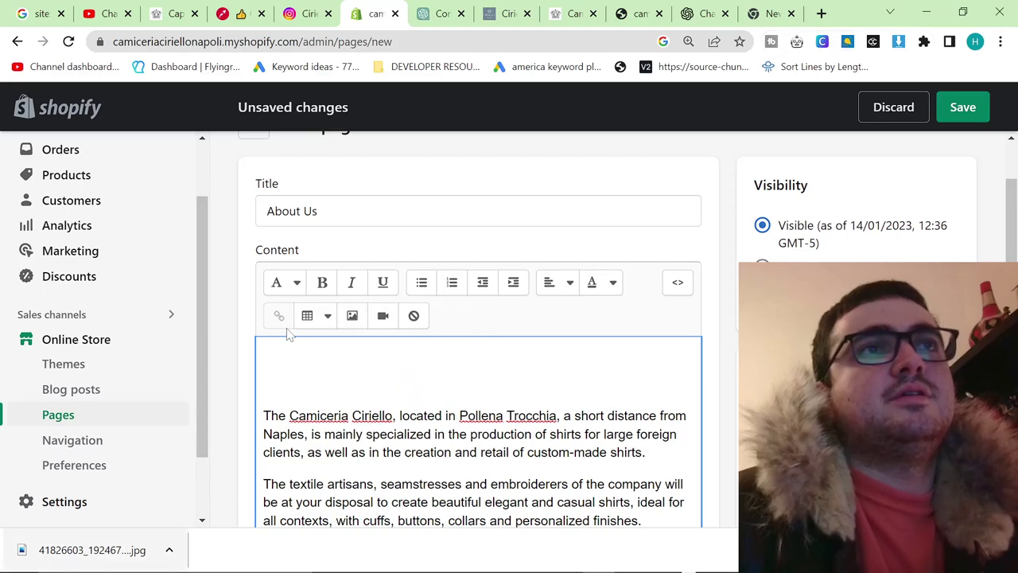
click(355, 318)
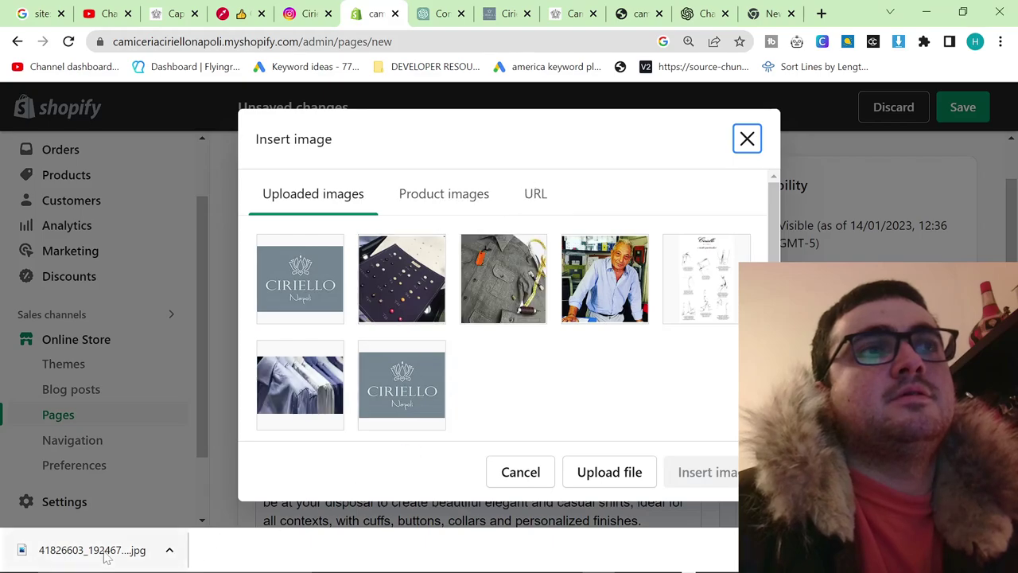
drag(106, 559, 480, 335)
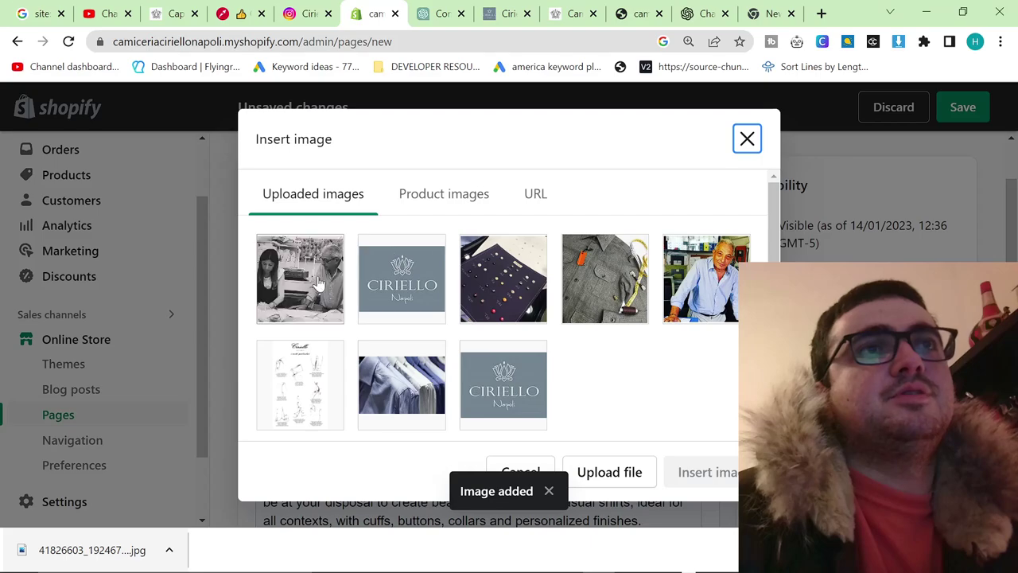
click(318, 283)
click(696, 475)
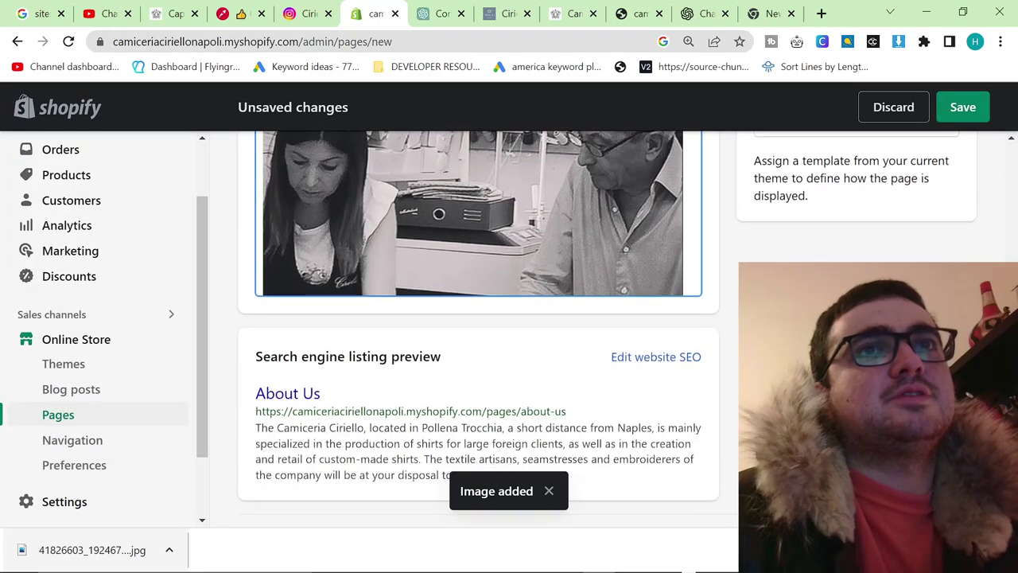
click(967, 108)
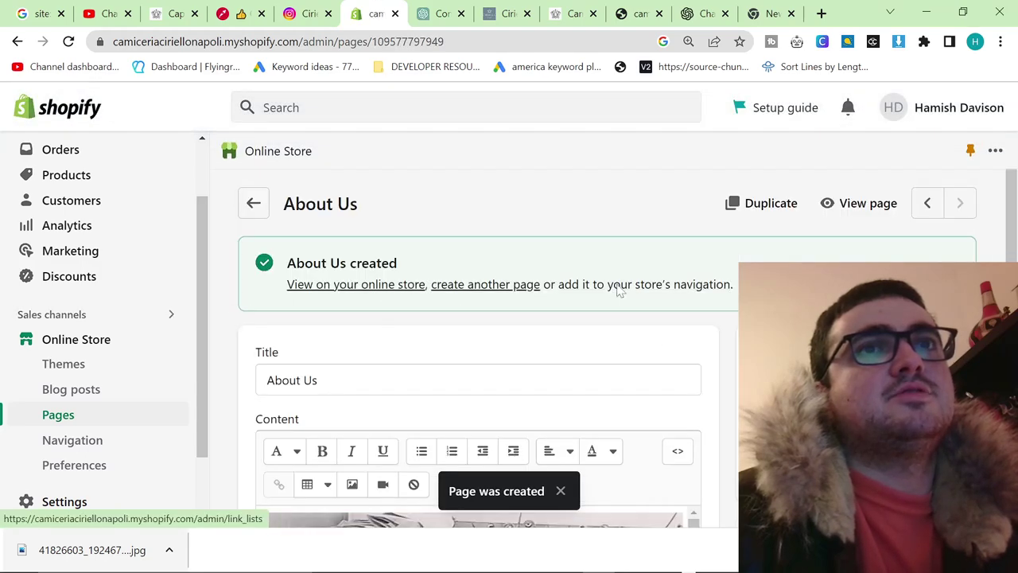
Open the Main menu in Navigation and start a new menu item
click(618, 287)
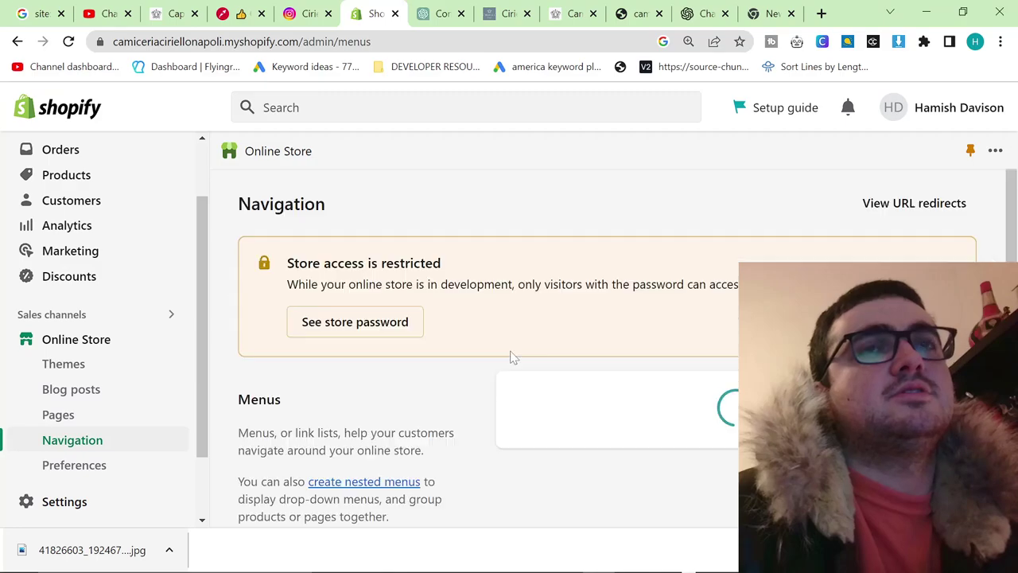
scroll(493, 358, down, 2)
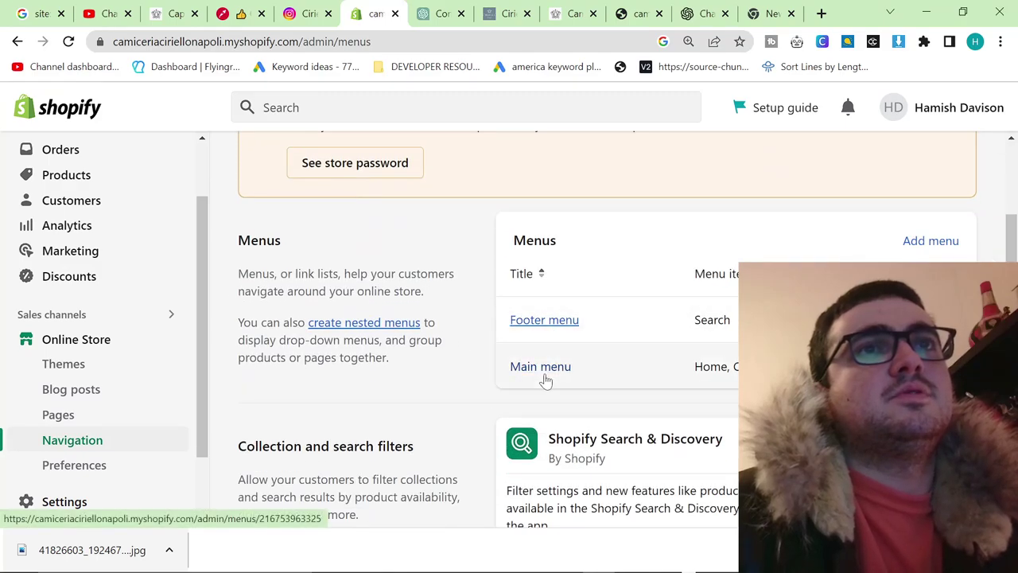
click(545, 370)
scroll(374, 395, down, 2)
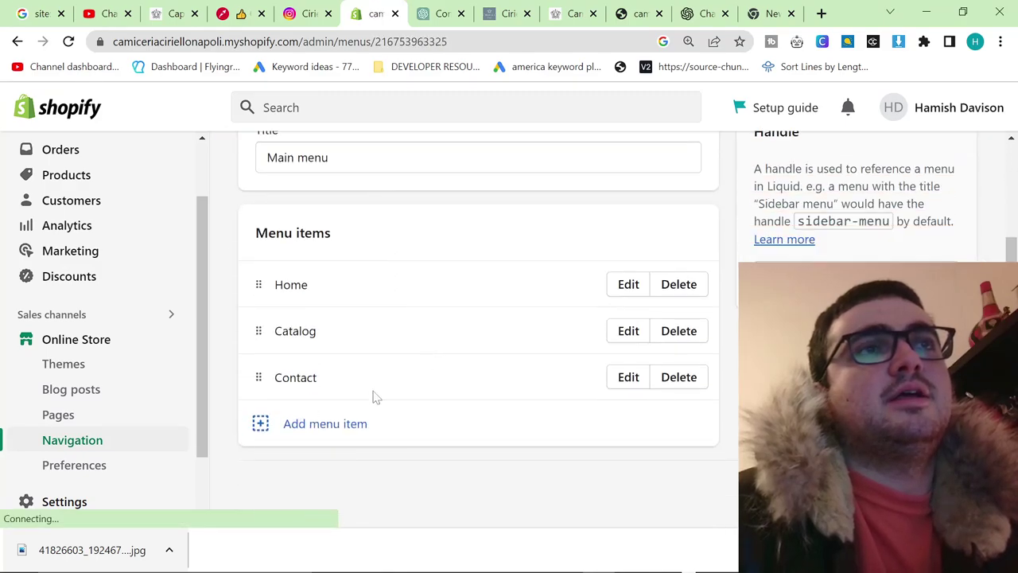
click(336, 425)
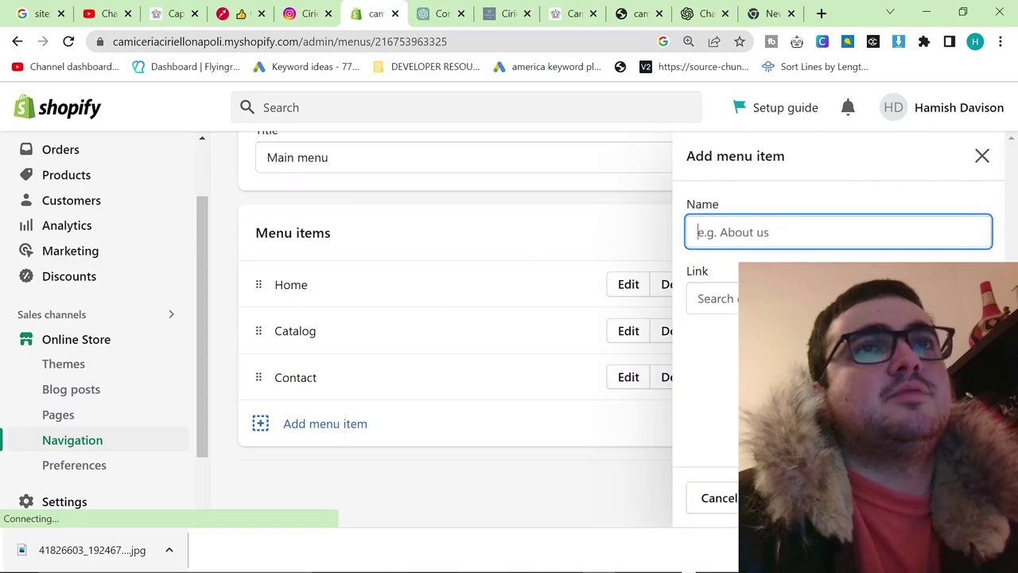
text(abou tu)
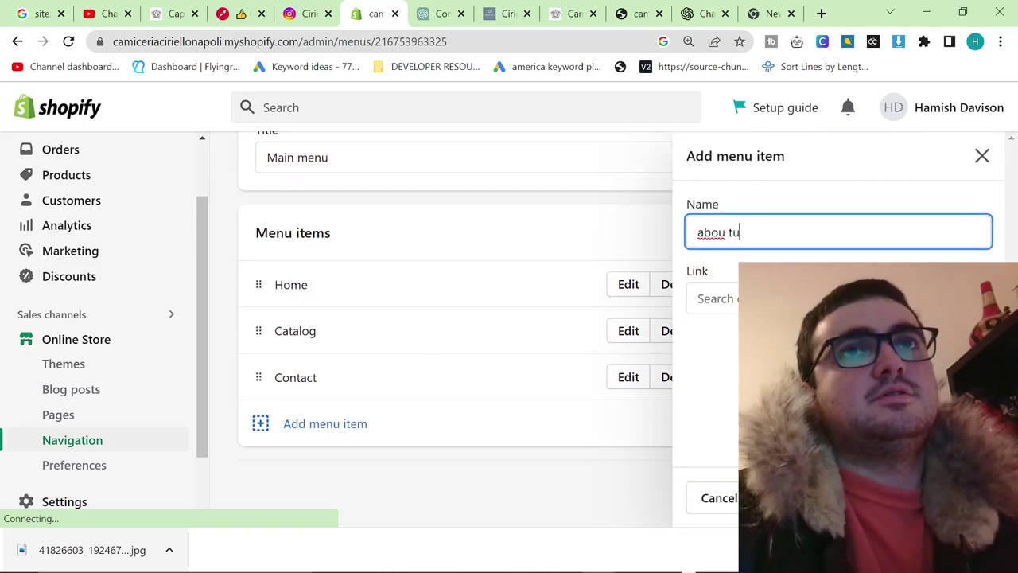
key(ctrl+a)
text(a)
key(BackSpace)
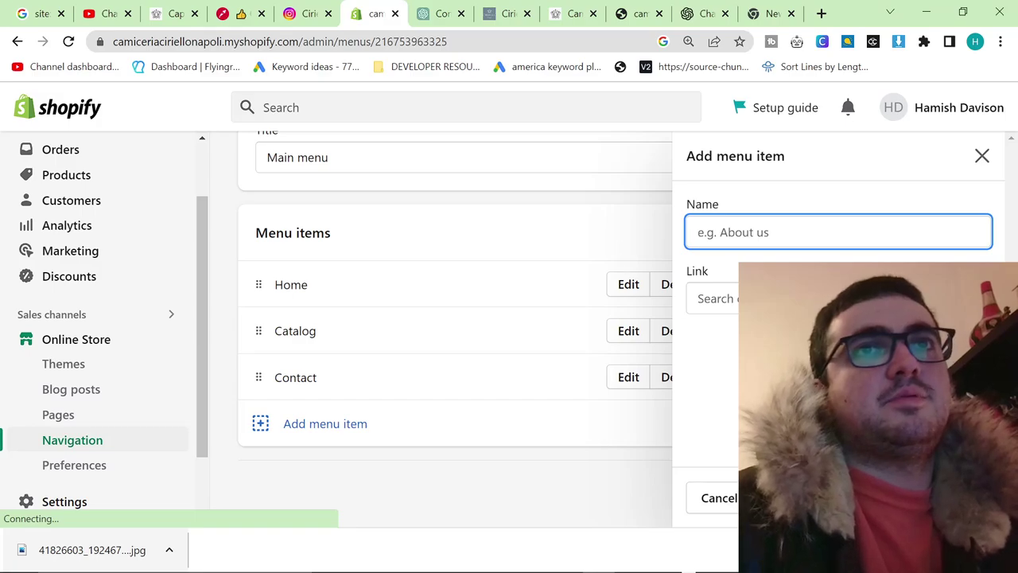
Link the new item to the About Us page and save the Main menu
key(Tab)
text(abp)
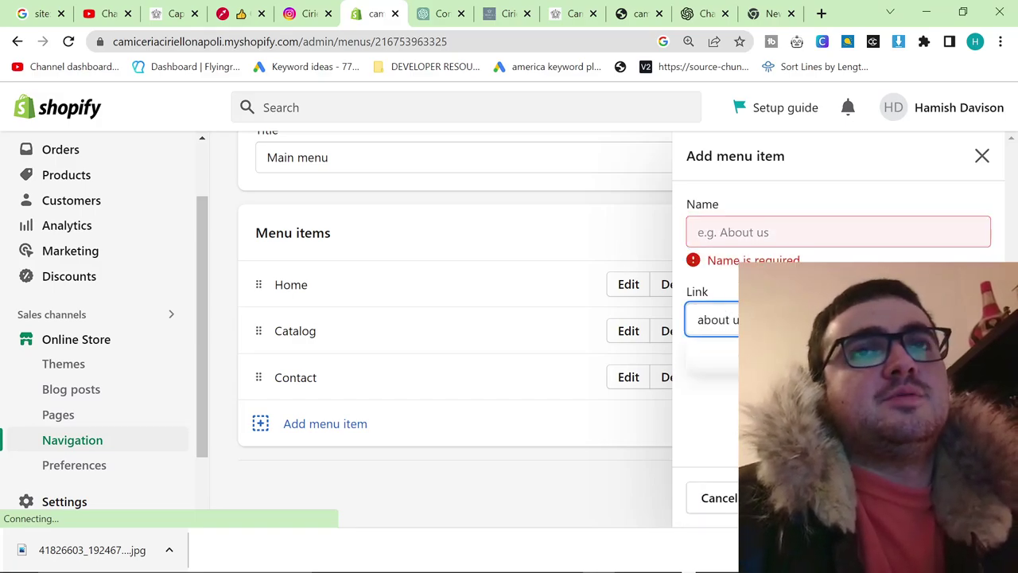
click(716, 391)
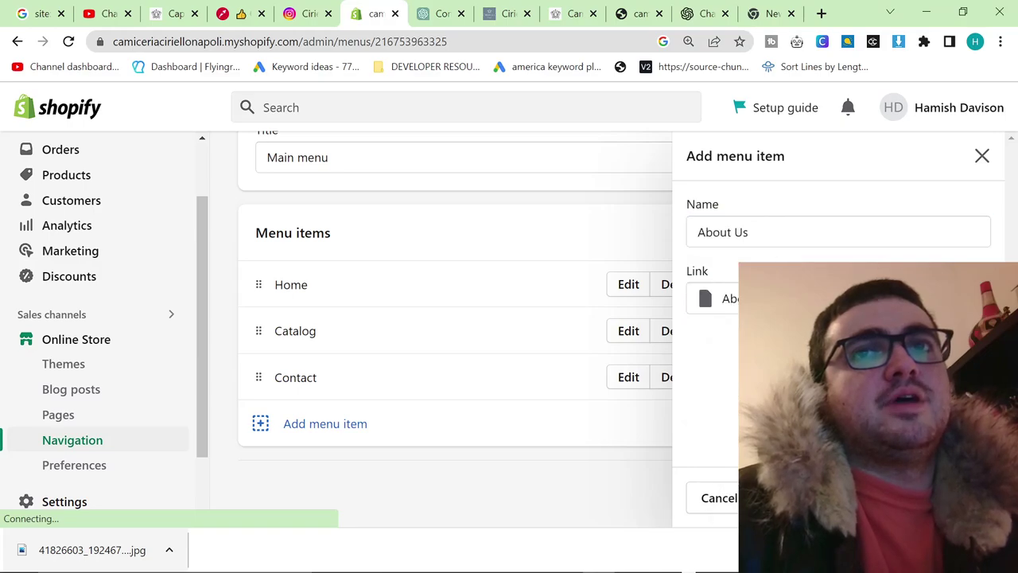
key(Return)
click(968, 107)
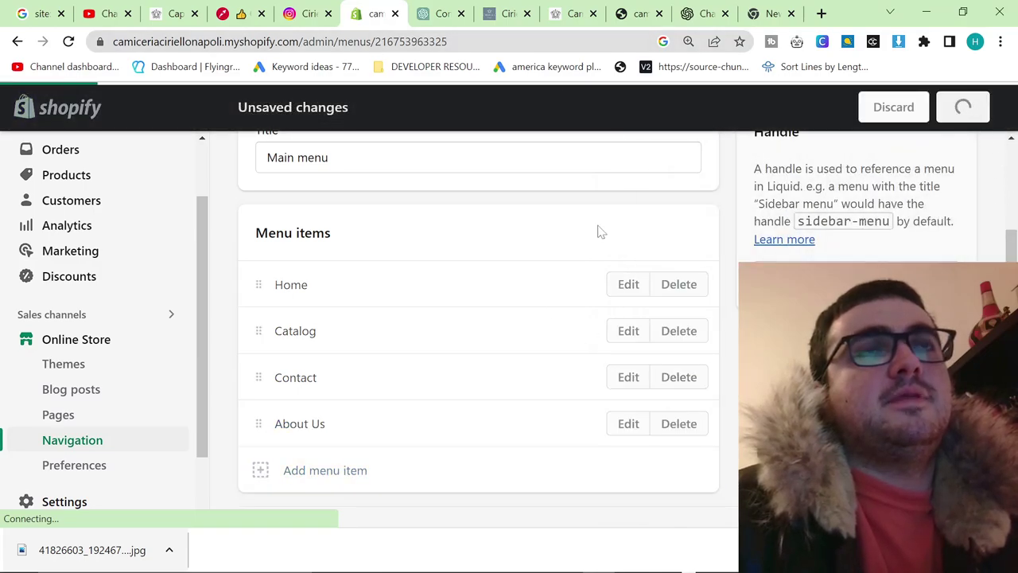
key(ctrl+Tab)
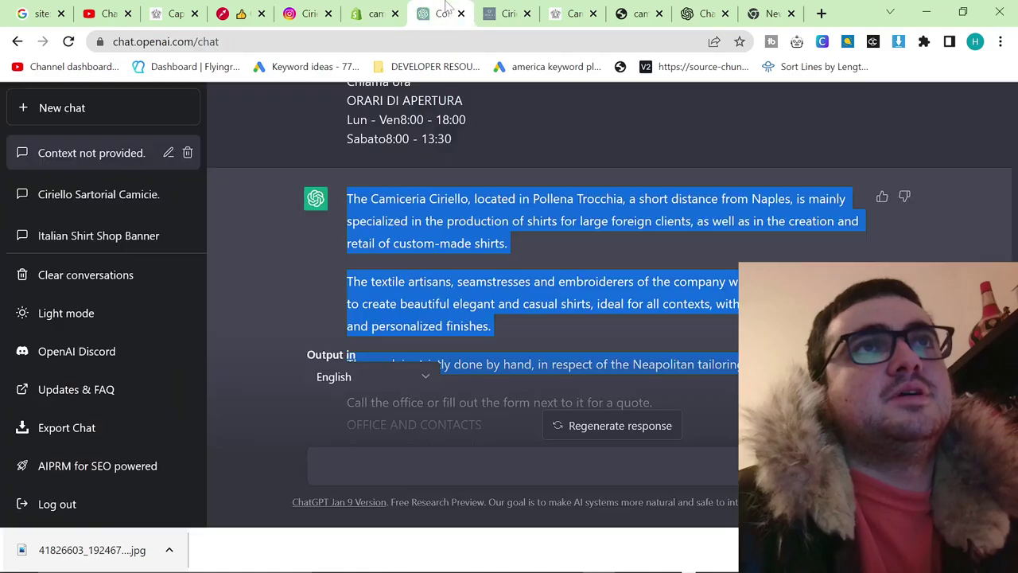
key(ctrl+Tab)
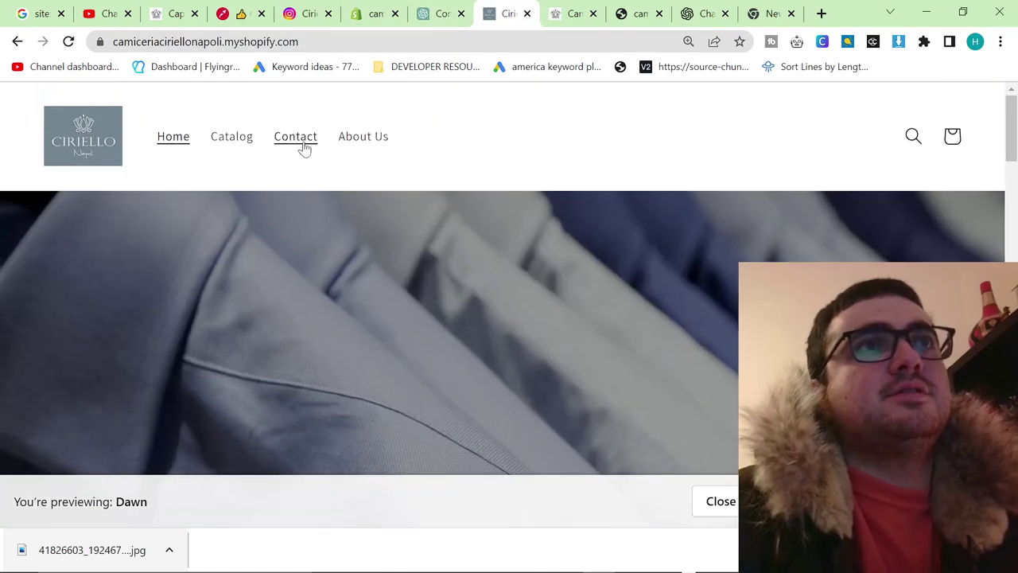
Preview the About Us page on the live storefront, then return to the admin tab
click(363, 136)
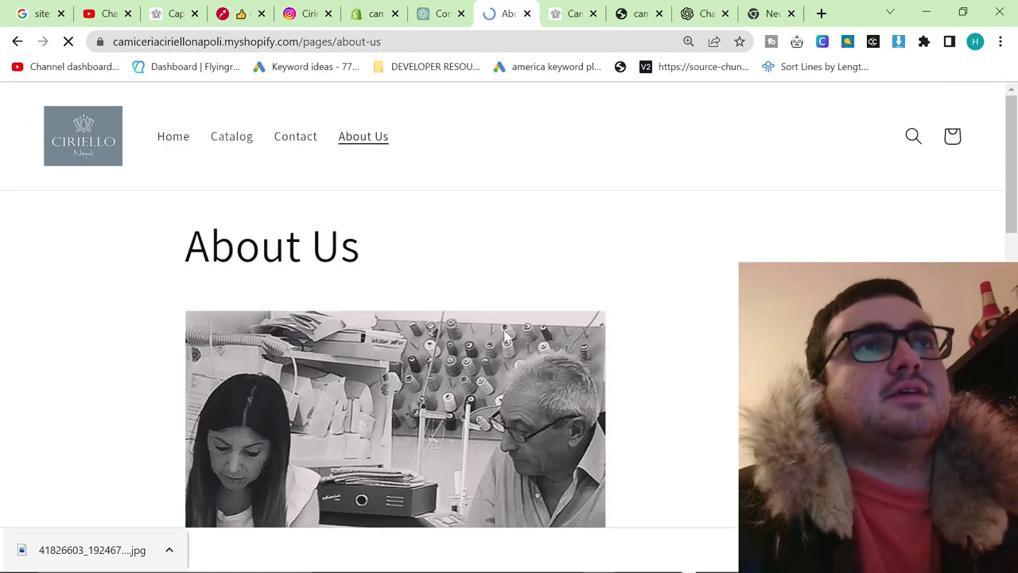
scroll(507, 332, down, 8)
scroll(515, 337, down, 2)
scroll(520, 334, up, 3)
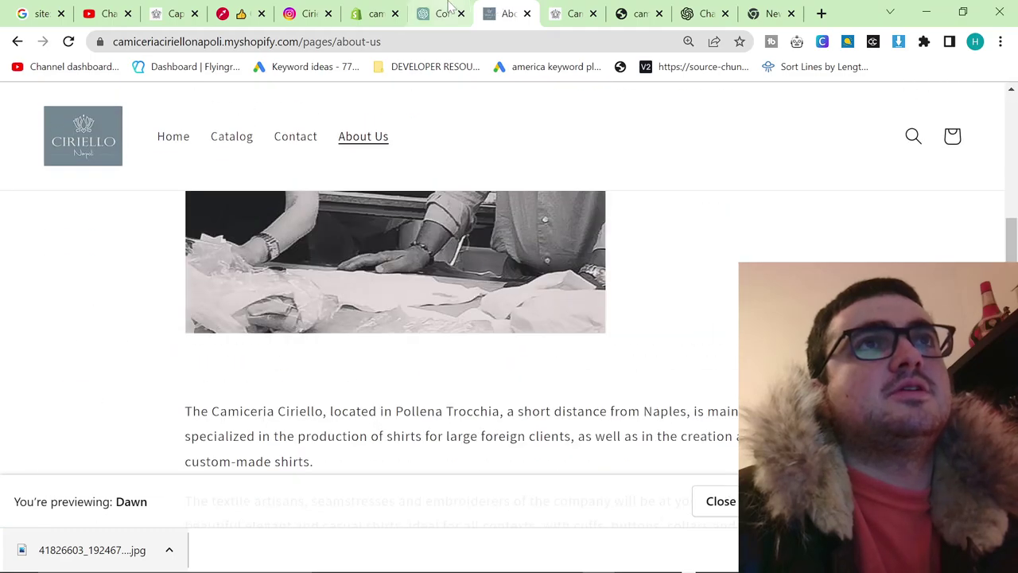
key(ctrl+shift+Tab)
key(ctrl+shift+Tab)
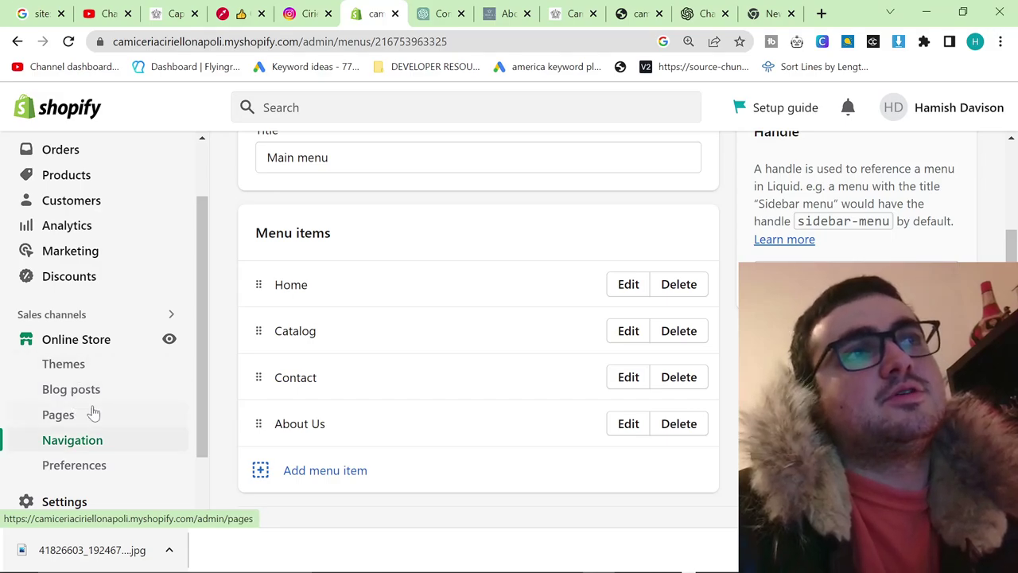
Open the About Us page from the admin's Pages list for editing
click(86, 360)
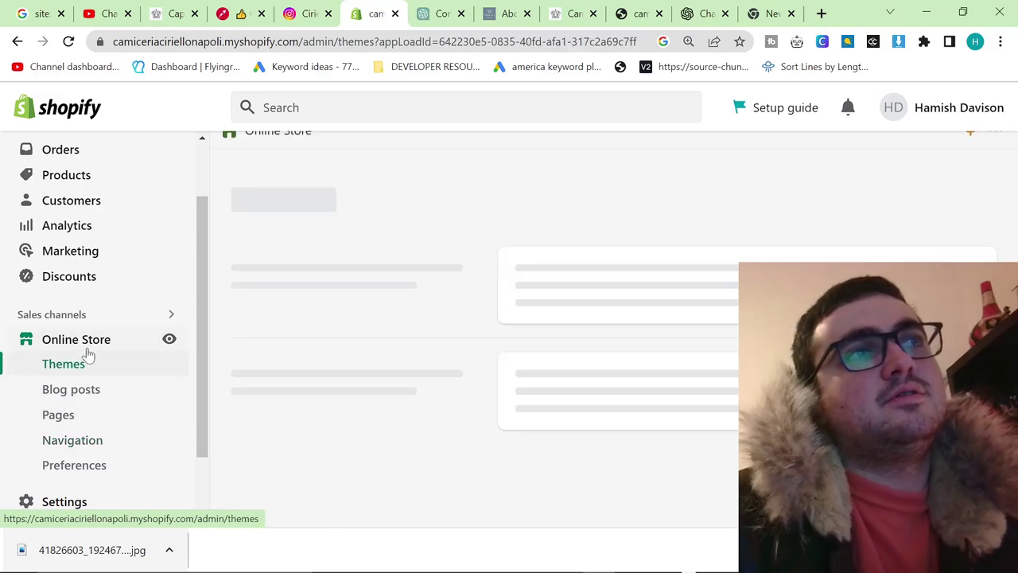
click(90, 423)
scroll(474, 354, down, 3)
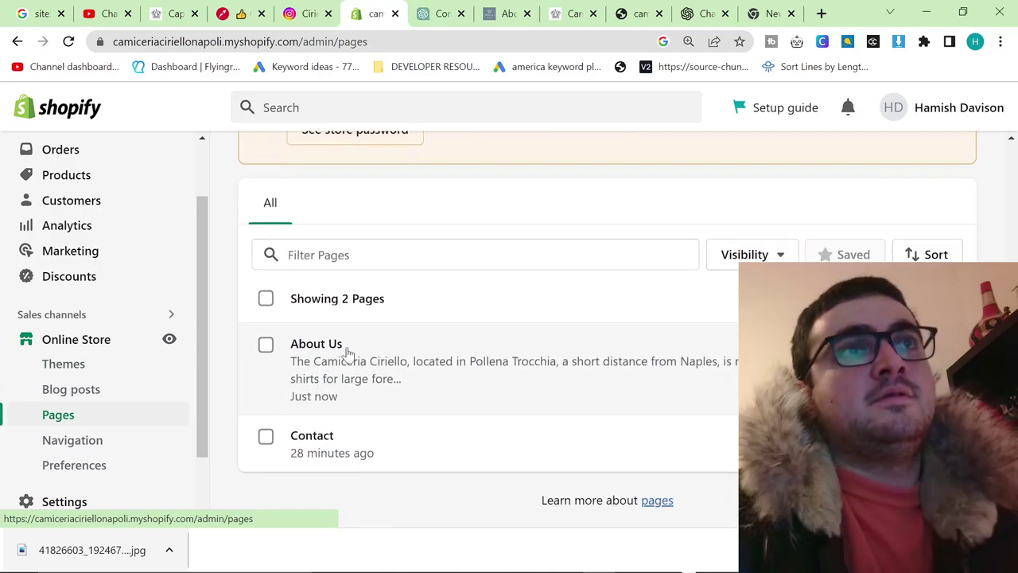
click(347, 352)
scroll(416, 363, down, 5)
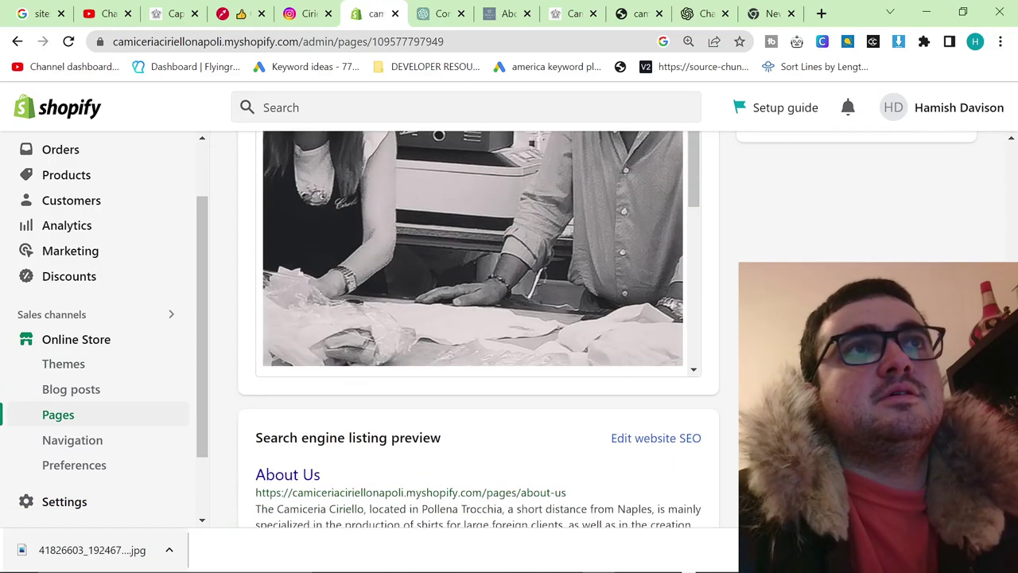
scroll(660, 322, down, 2)
scroll(660, 322, up, 5)
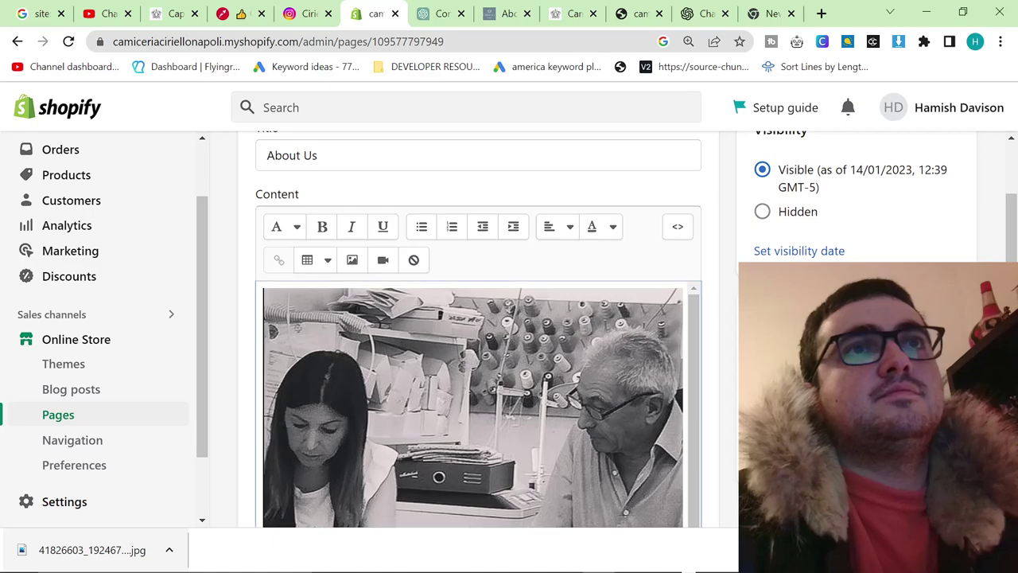
Change the top photo's alignment, save the page, and reload the storefront About Us page
click(469, 311)
click(568, 227)
click(561, 309)
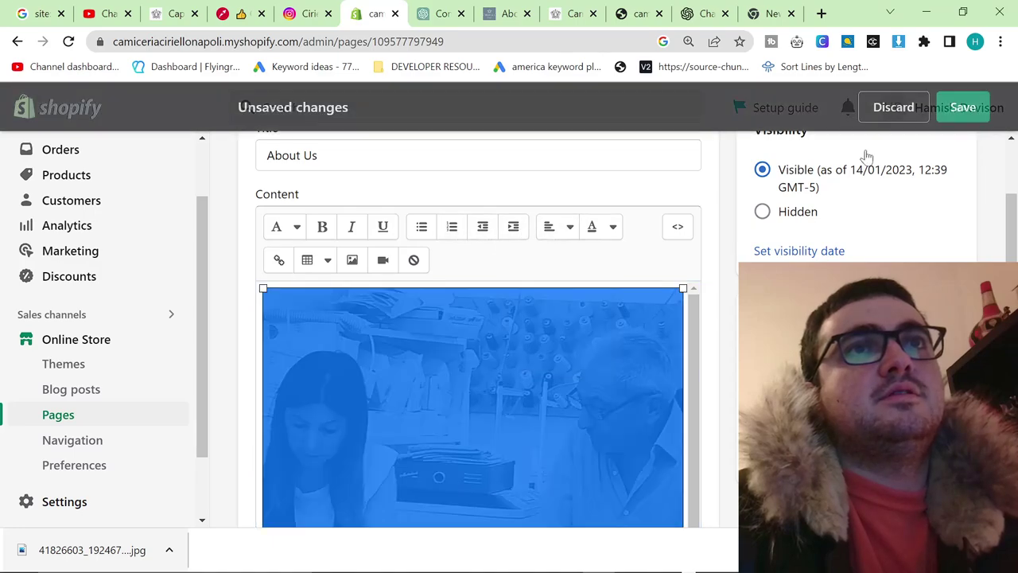
click(963, 107)
click(442, 14)
click(503, 11)
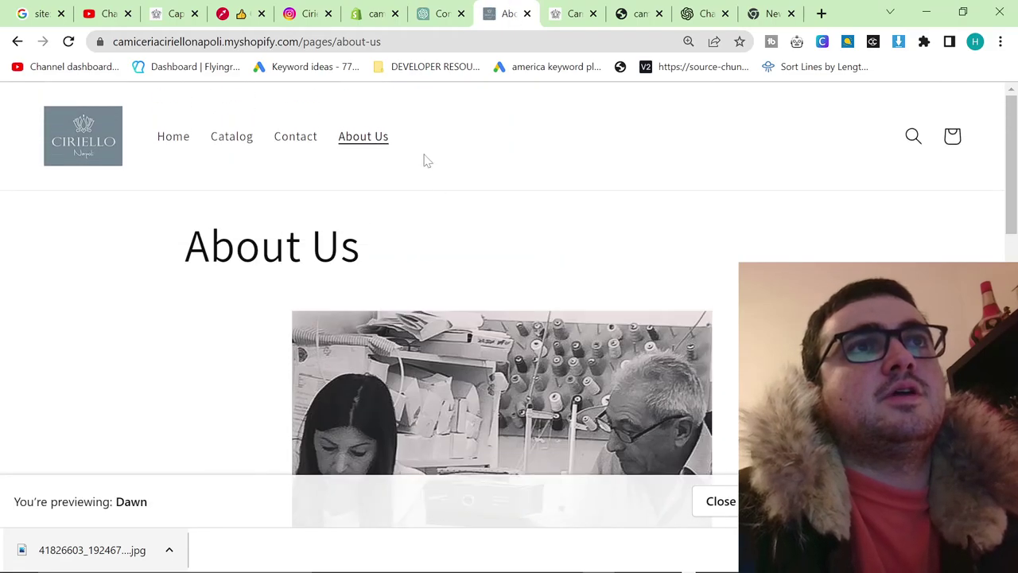
key(ctrl+l)
Review the storefront homepage, then go back to the Shopify admin tab
click(183, 136)
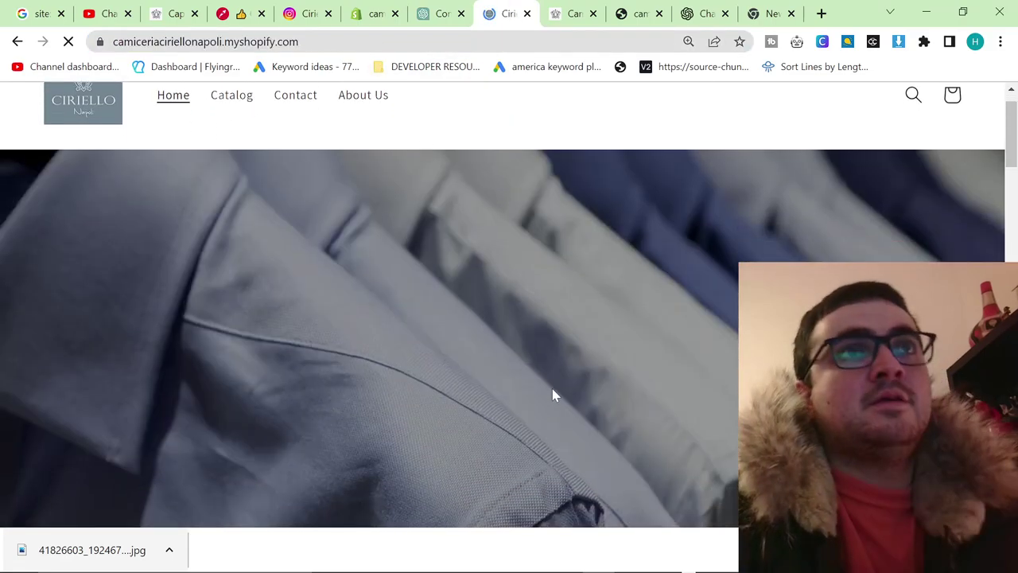
scroll(552, 389, down, 10)
scroll(554, 408, down, 5)
scroll(552, 404, up, 5)
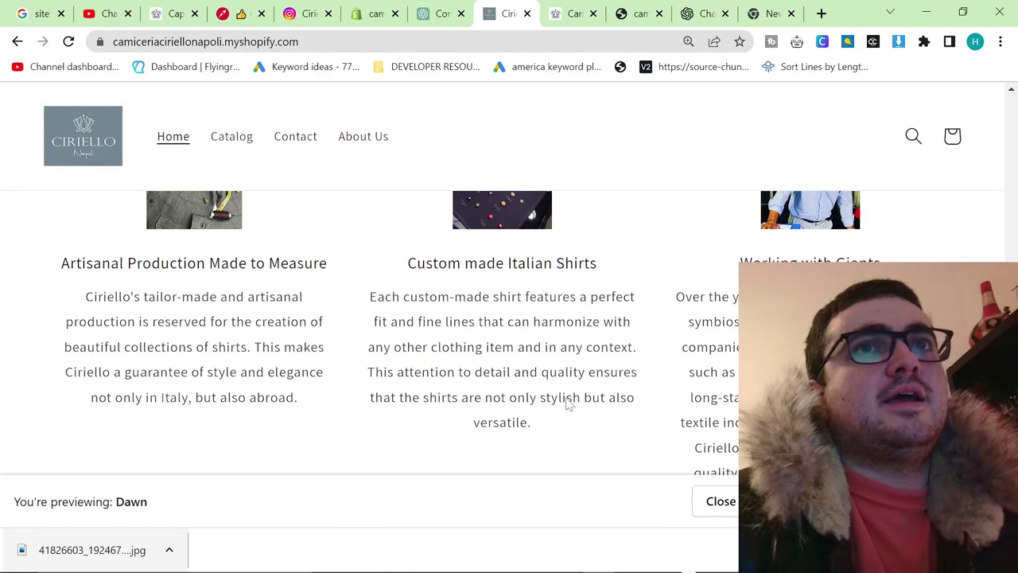
scroll(565, 404, down, 2)
scroll(566, 404, up, 2)
scroll(642, 394, down, 1)
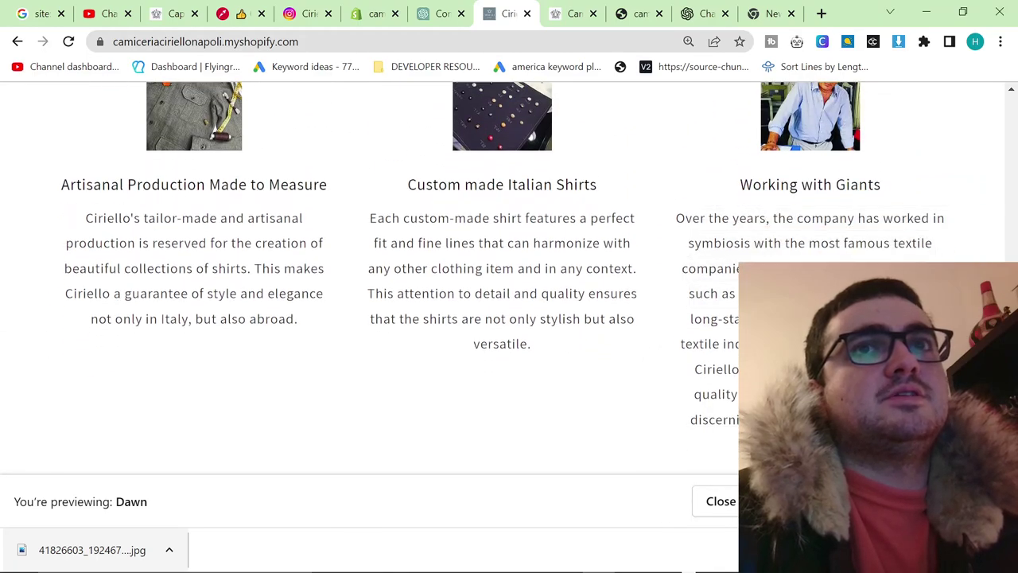
click(438, 14)
click(306, 13)
click(509, 11)
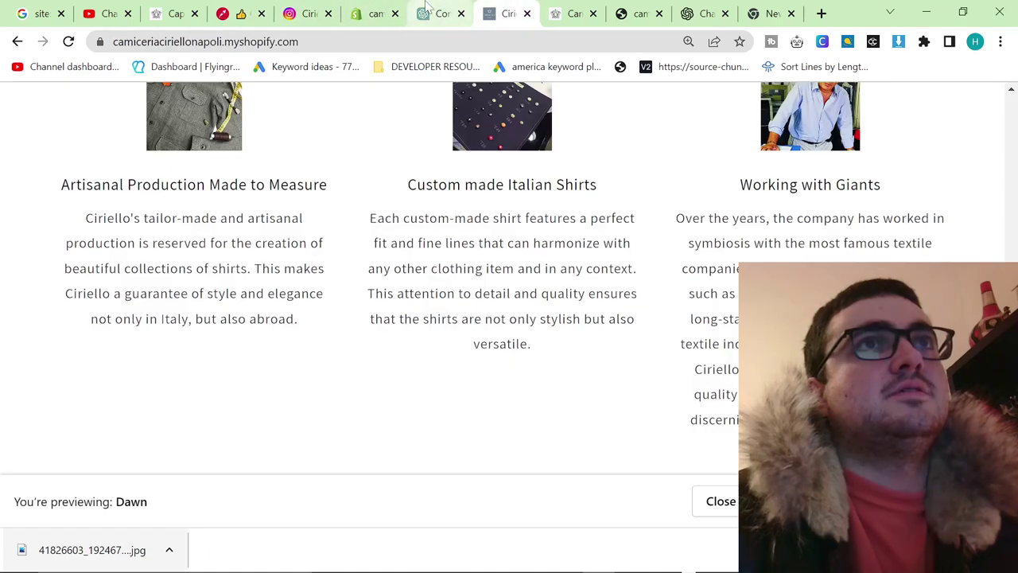
click(374, 9)
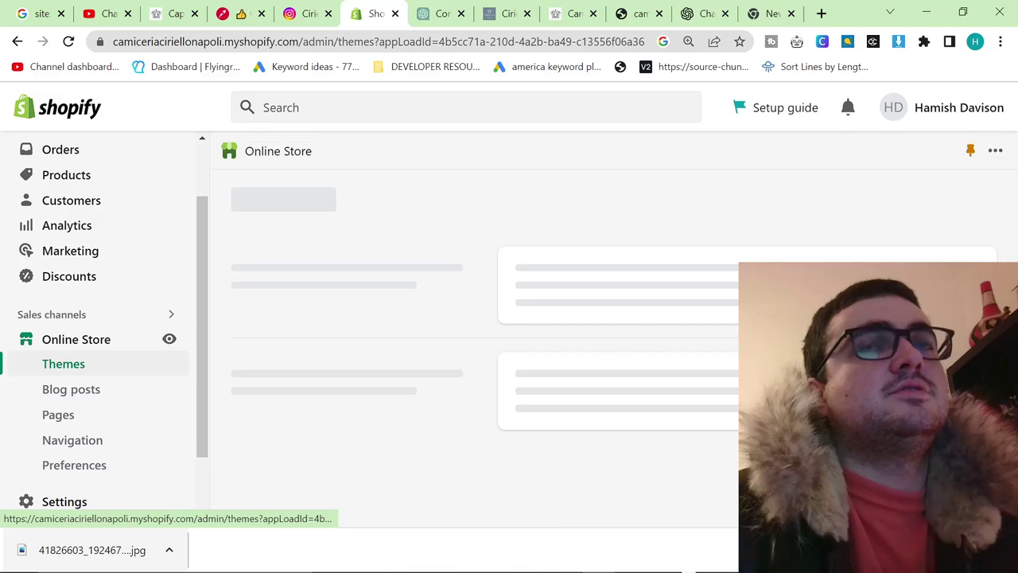
Start customizing the current Dawn theme
scroll(477, 319, down, 4)
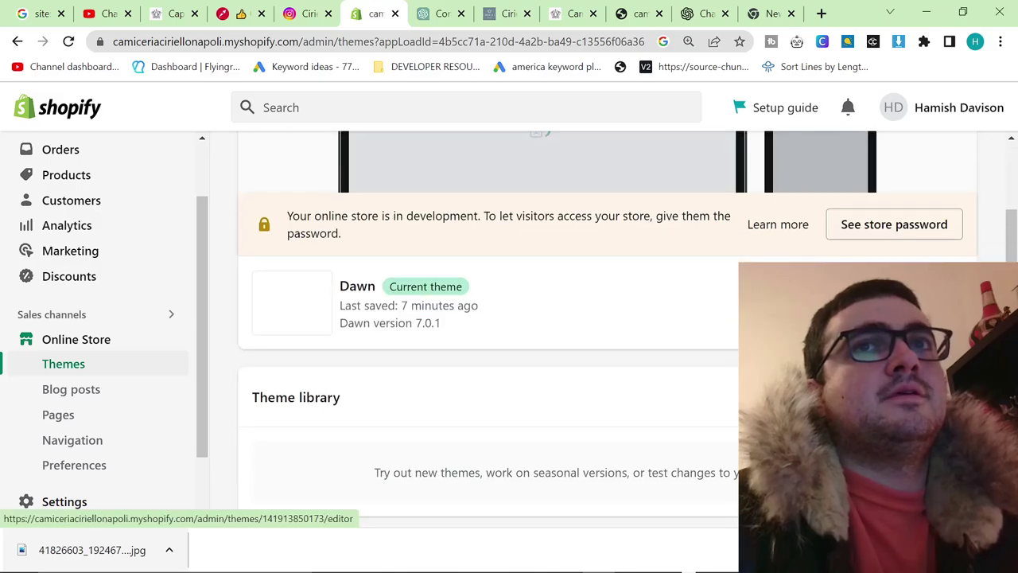
click(939, 310)
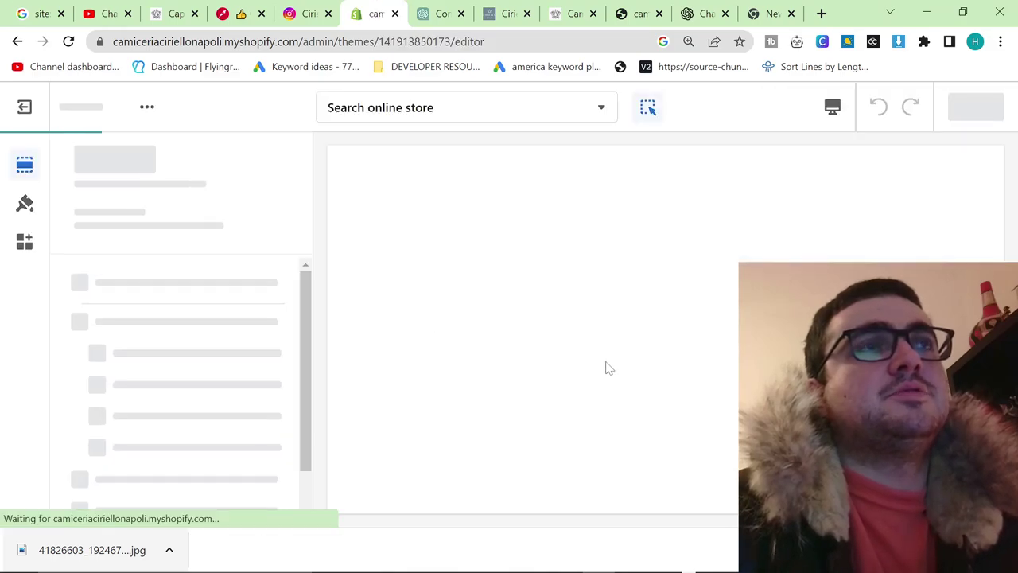
scroll(689, 448, down, 5)
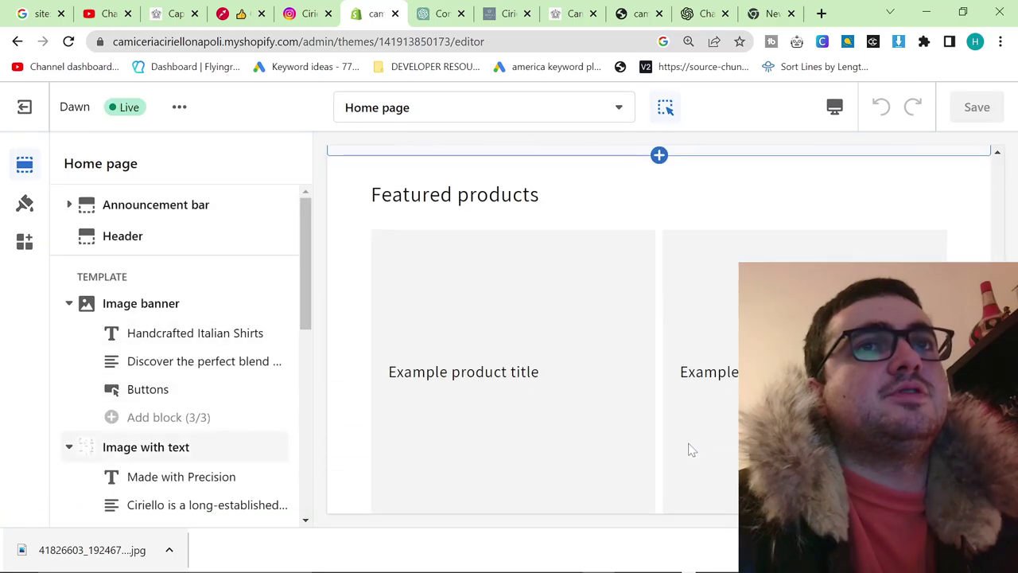
scroll(689, 448, down, 10)
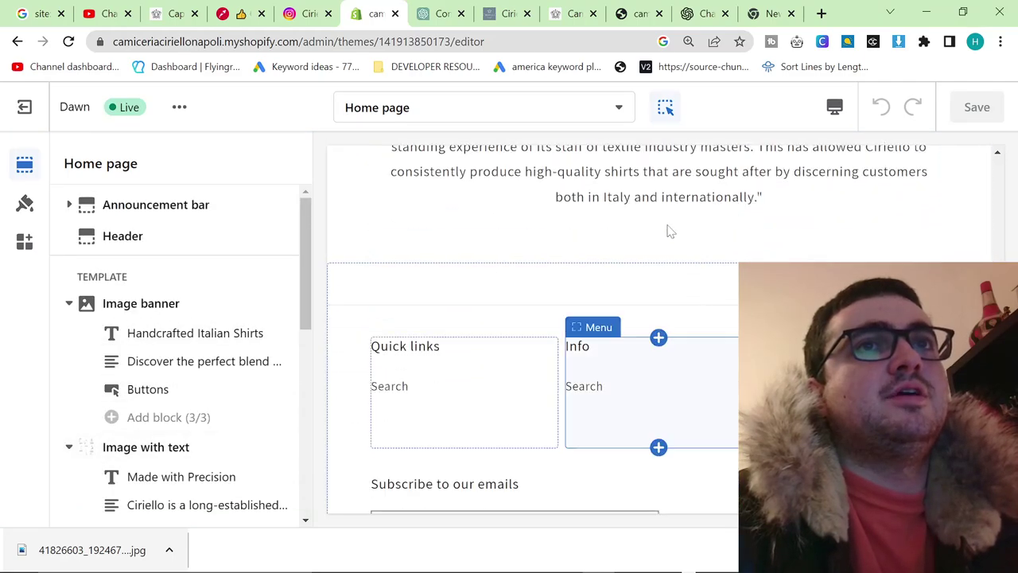
Delete the high-quality shirts sentence from the Working with Giants text and save
click(497, 240)
scroll(605, 318, down, 3)
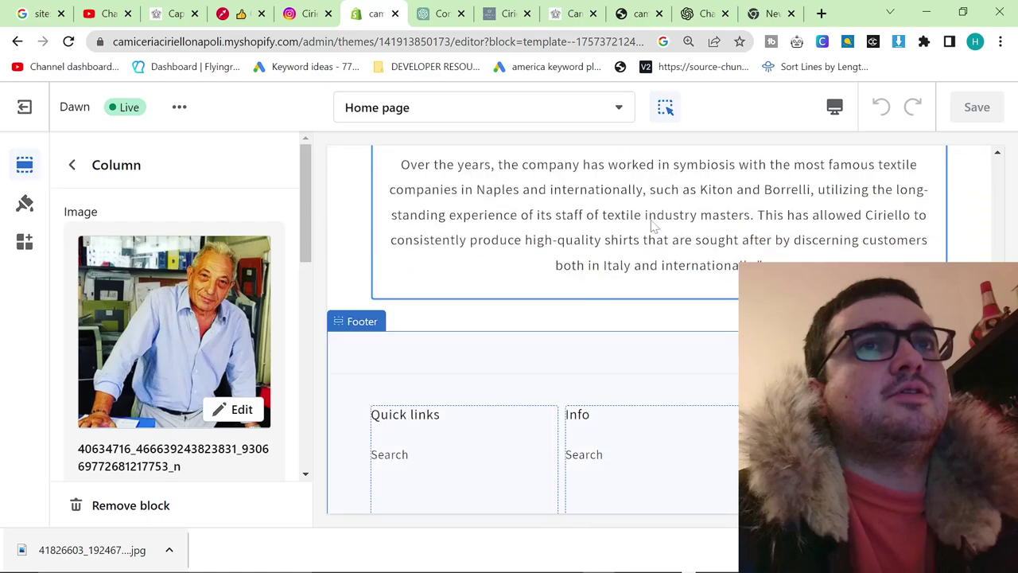
scroll(163, 389, down, 6)
scroll(161, 422, up, 1)
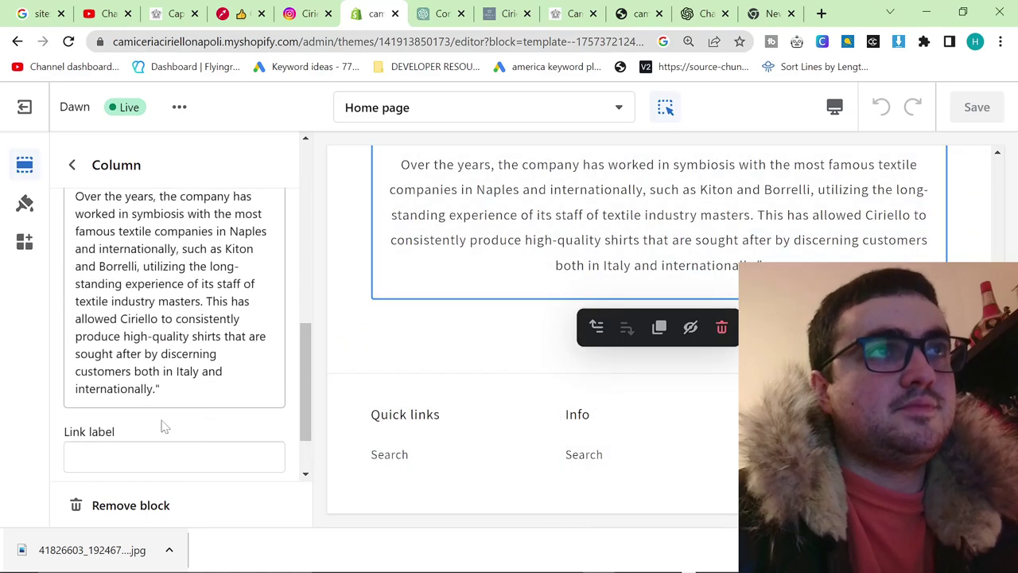
drag(162, 389, 206, 300)
key(BackSpace)
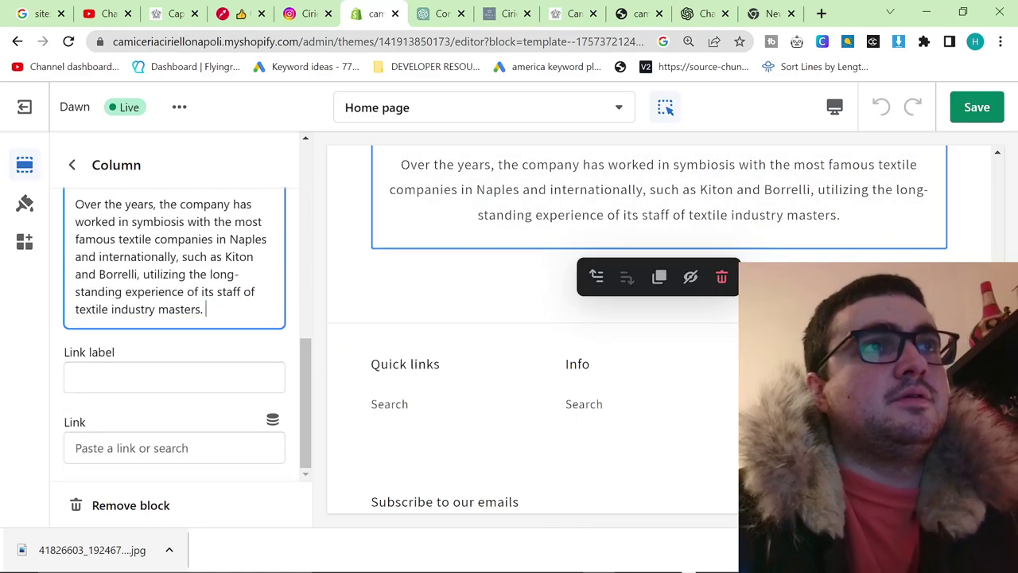
click(975, 110)
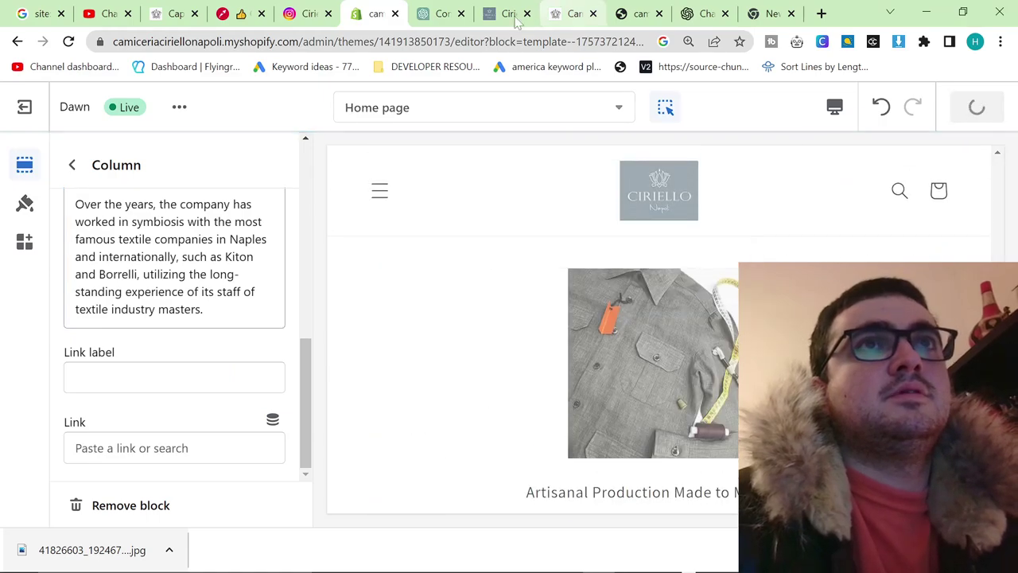
View the live storefront in a new tab, then bring the OBS window forward
click(467, 22)
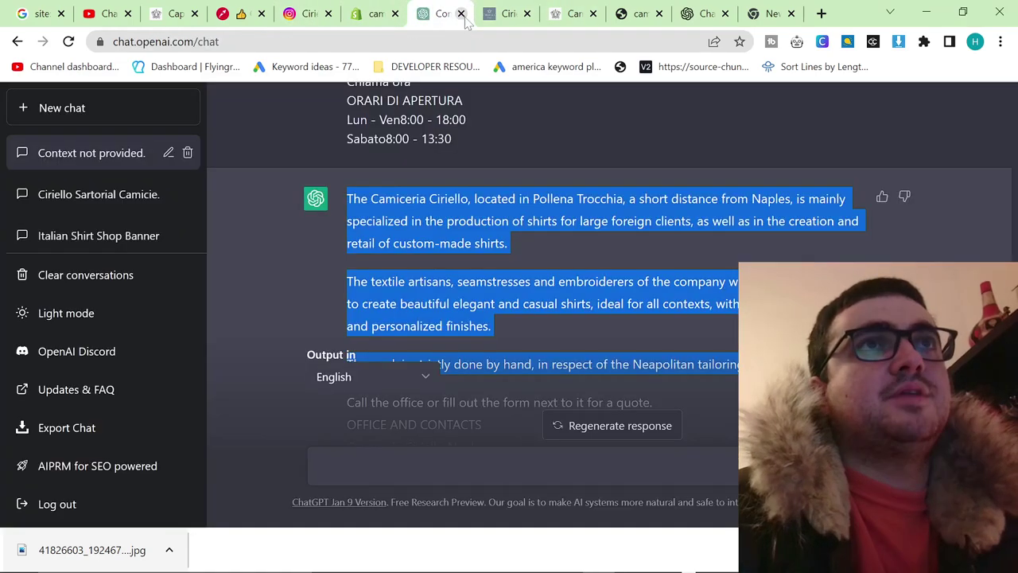
click(360, 11)
click(179, 107)
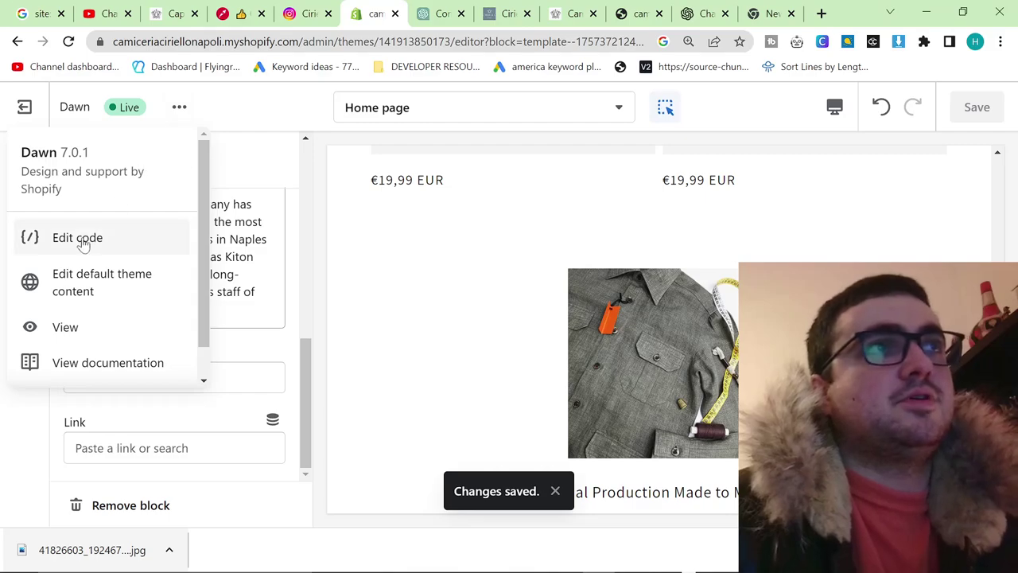
click(90, 324)
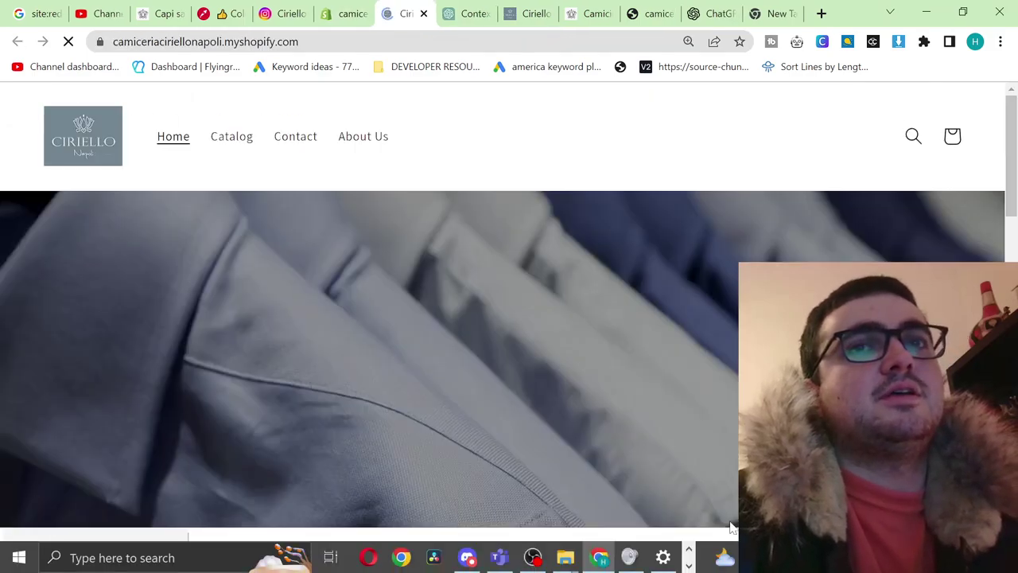
key(alt+Tab)
click(626, 204)
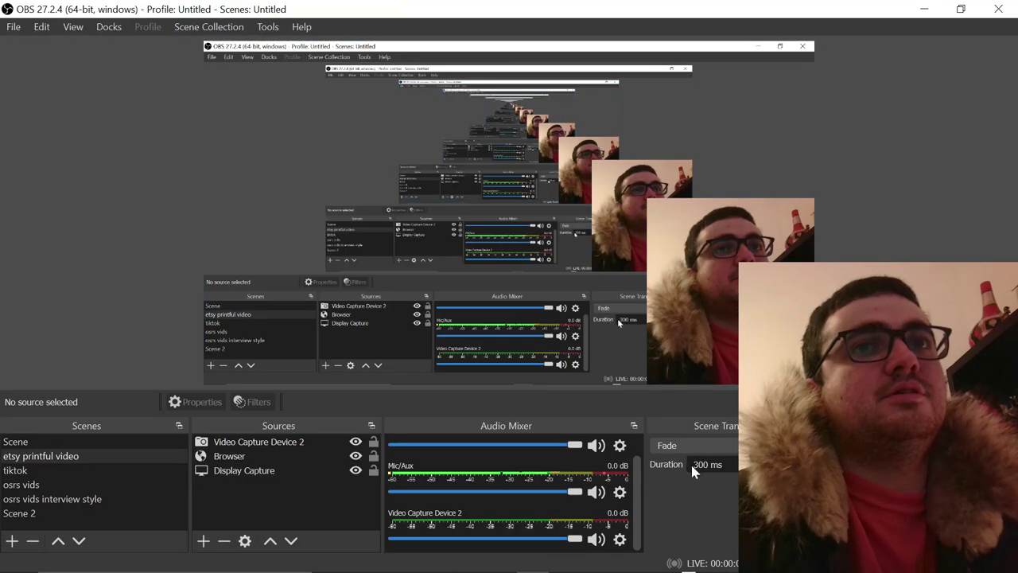